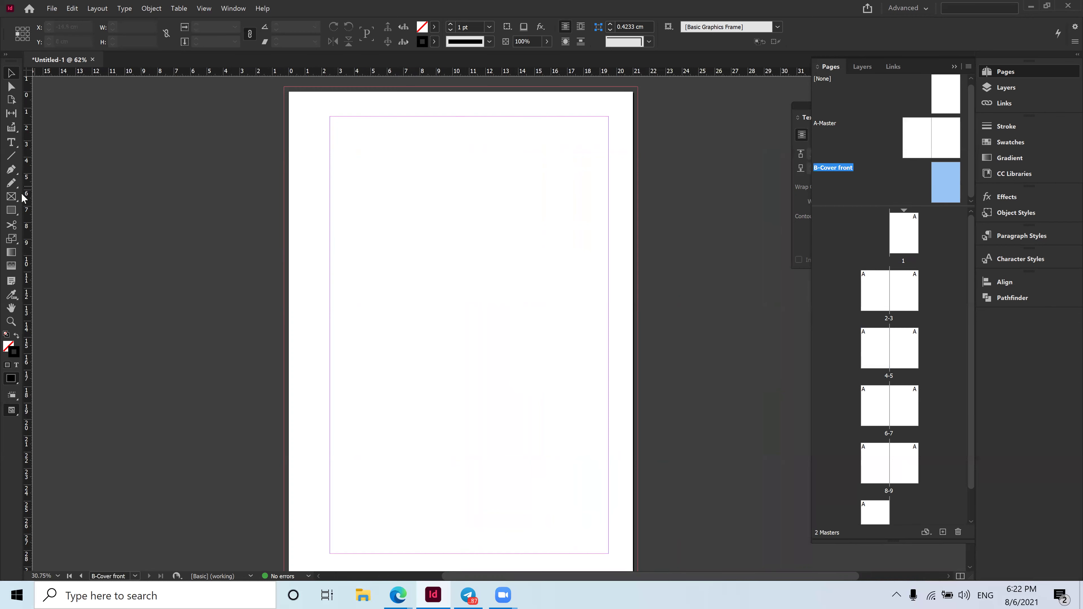
# Draw a full-page 21 × 29.7 cm rectangle frame on the B-Cover front master with the Rectangle Frame Tool.
pyautogui.click(11, 198)
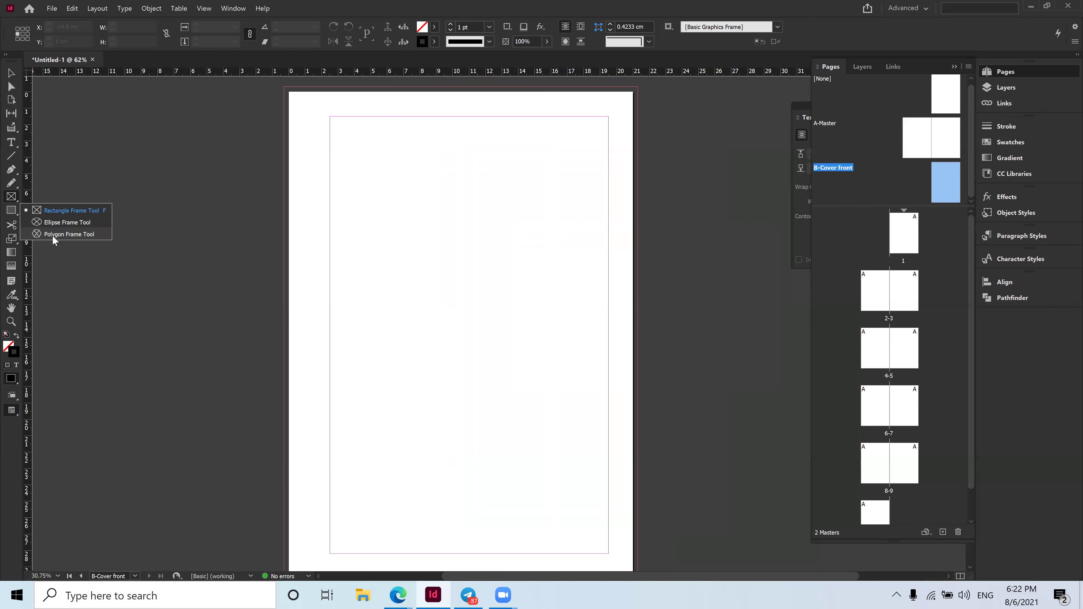
pyautogui.click(60, 211)
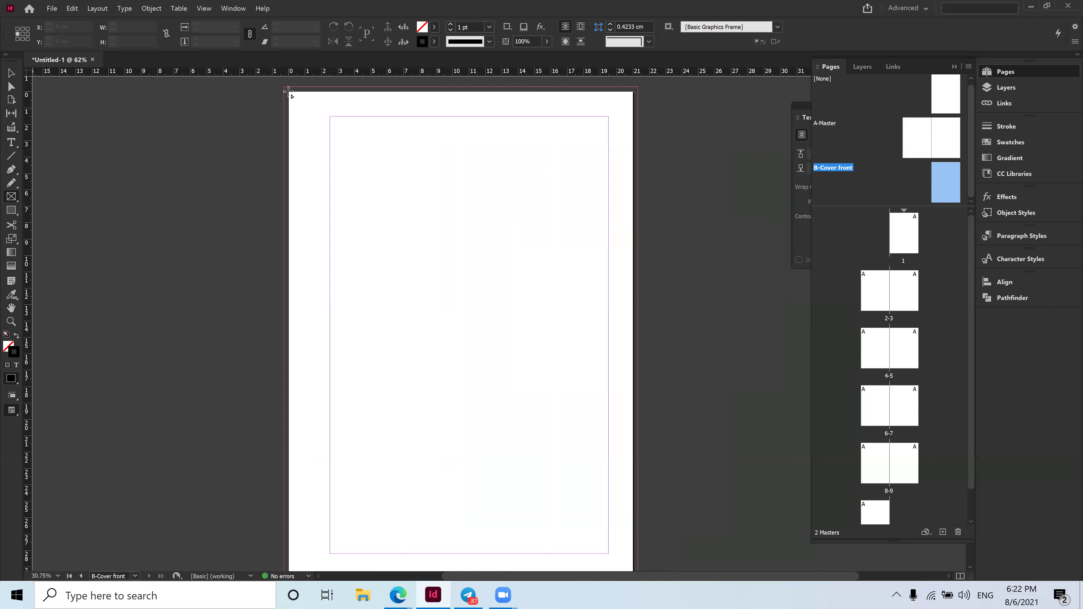
pyautogui.moveTo(289, 90); pyautogui.dragTo(634, 526)
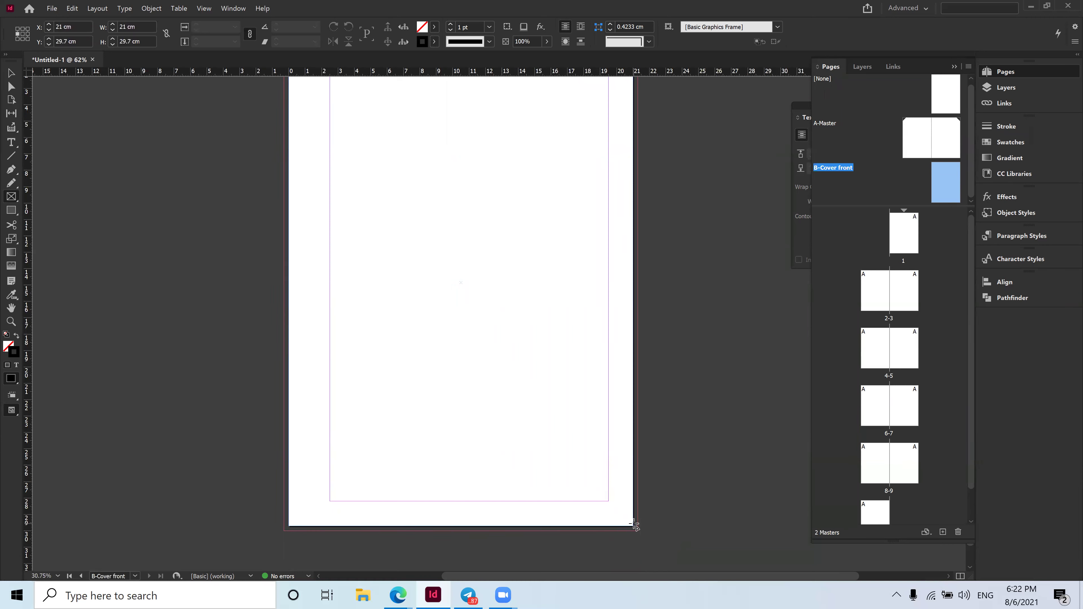
pyautogui.scroll(3, 368, 337)
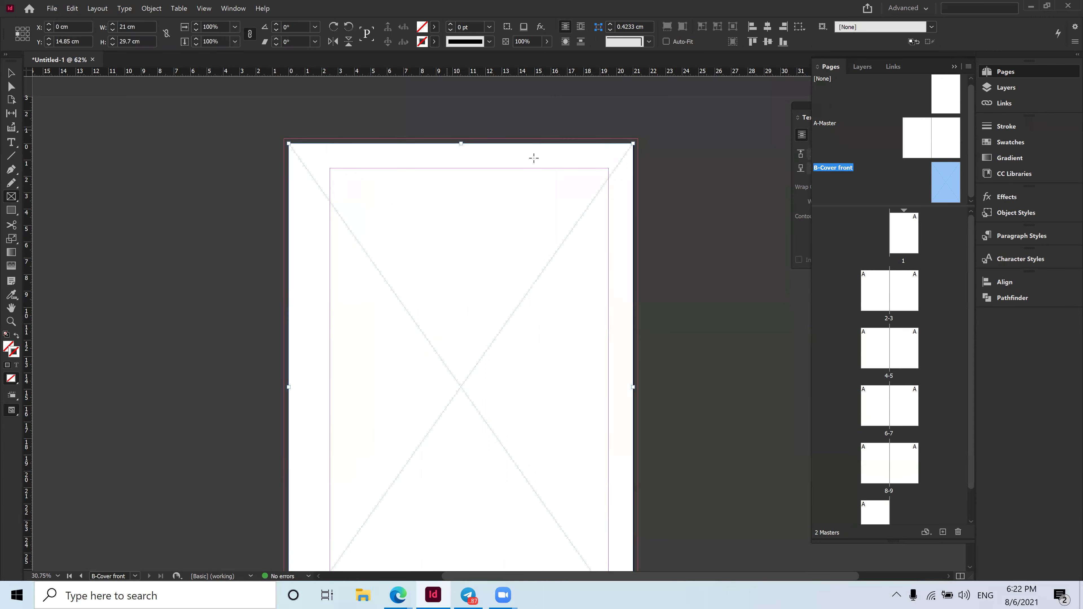
pyautogui.scroll(-1, 363, 172)
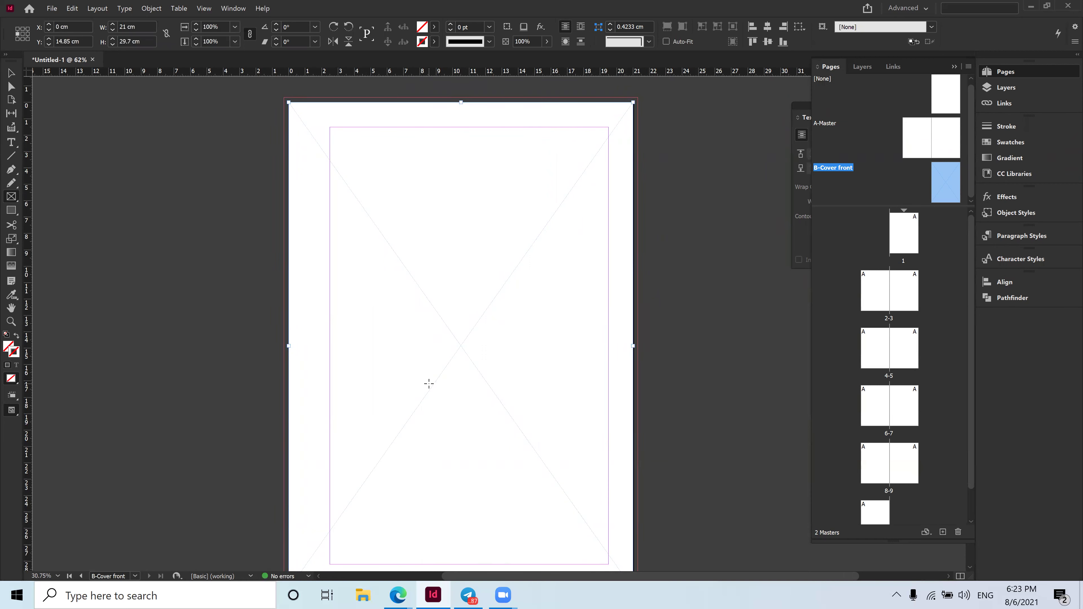
pyautogui.click(52, 9)
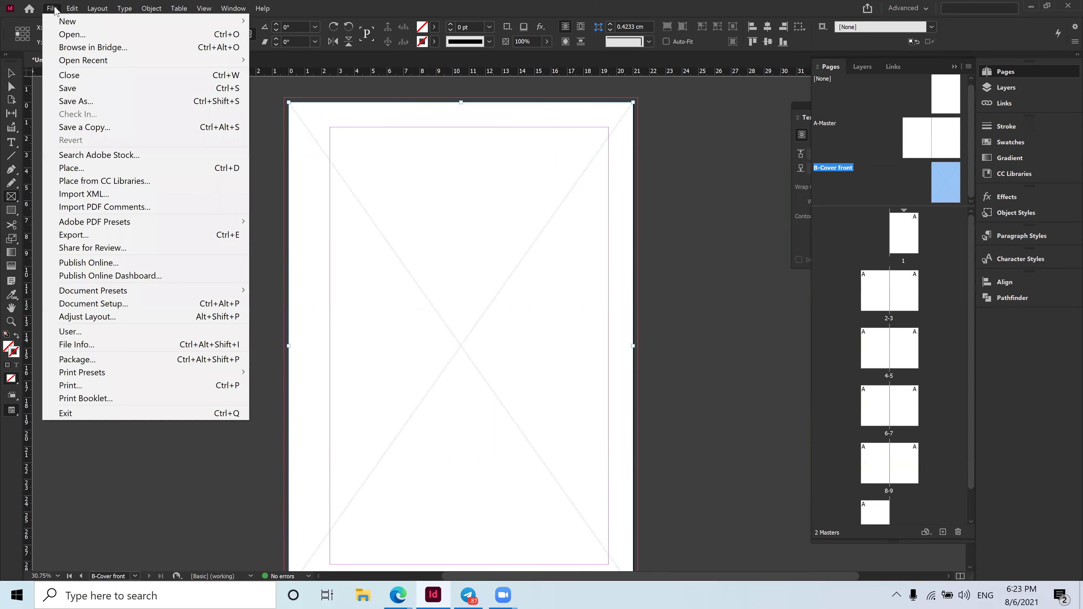
pyautogui.click(87, 171)
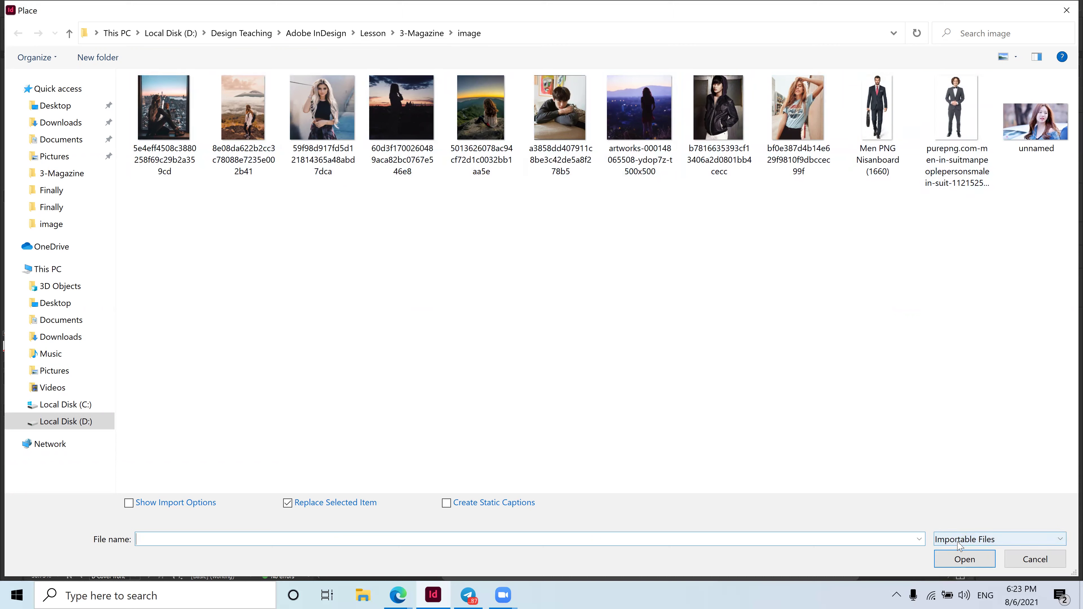
pyautogui.click(1051, 546)
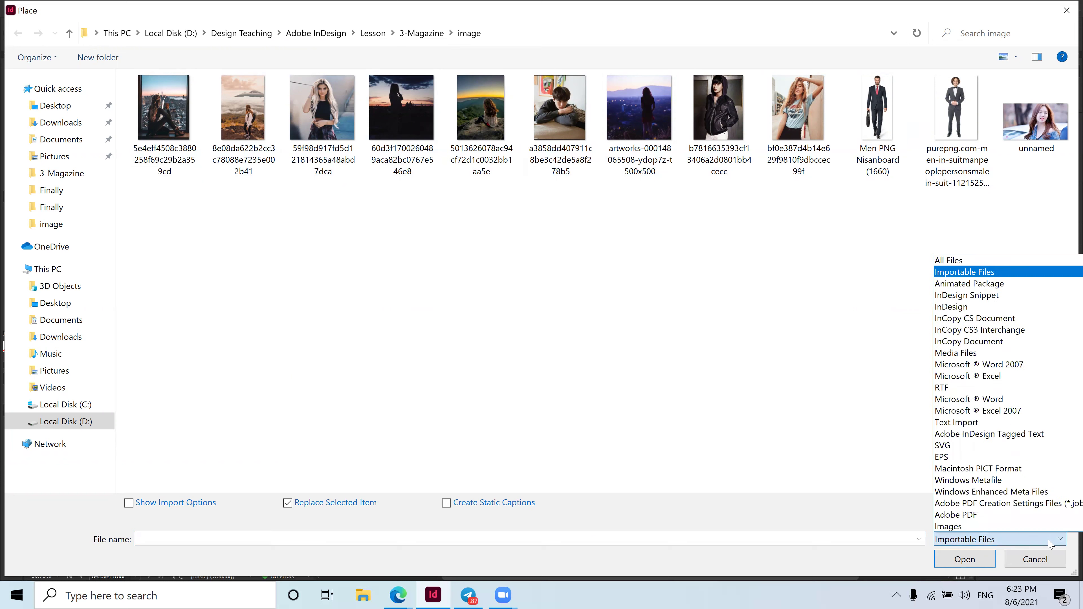
pyautogui.click(974, 261)
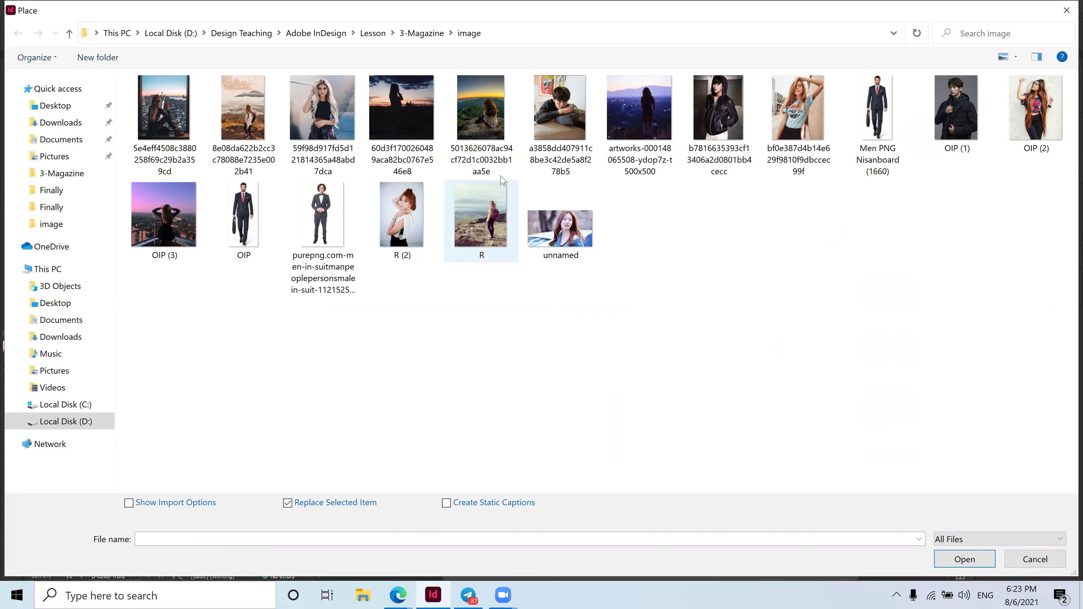
pyautogui.click(484, 118)
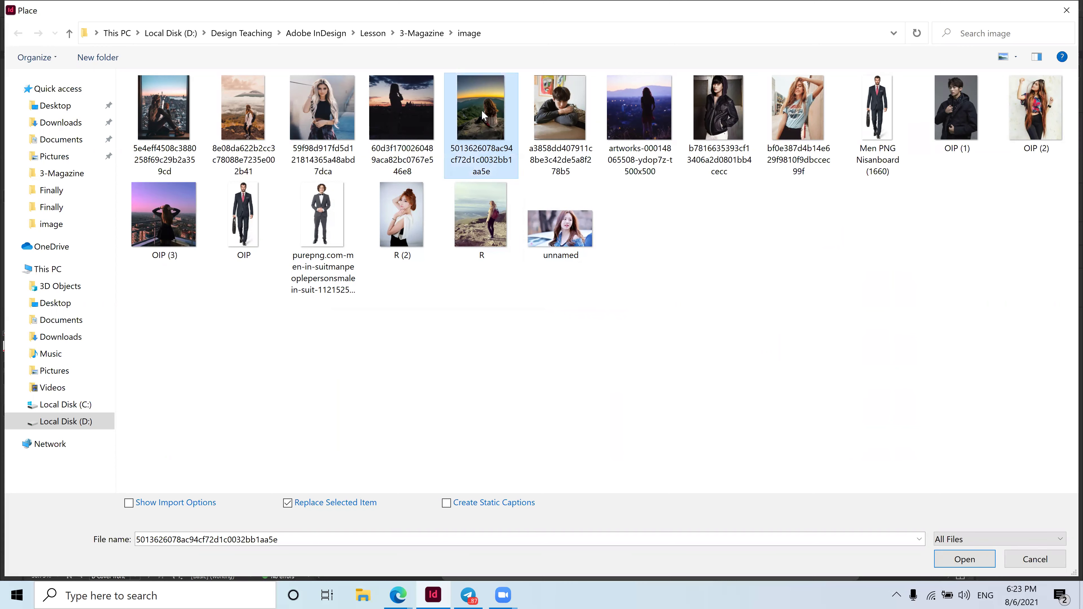
pyautogui.click(964, 559)
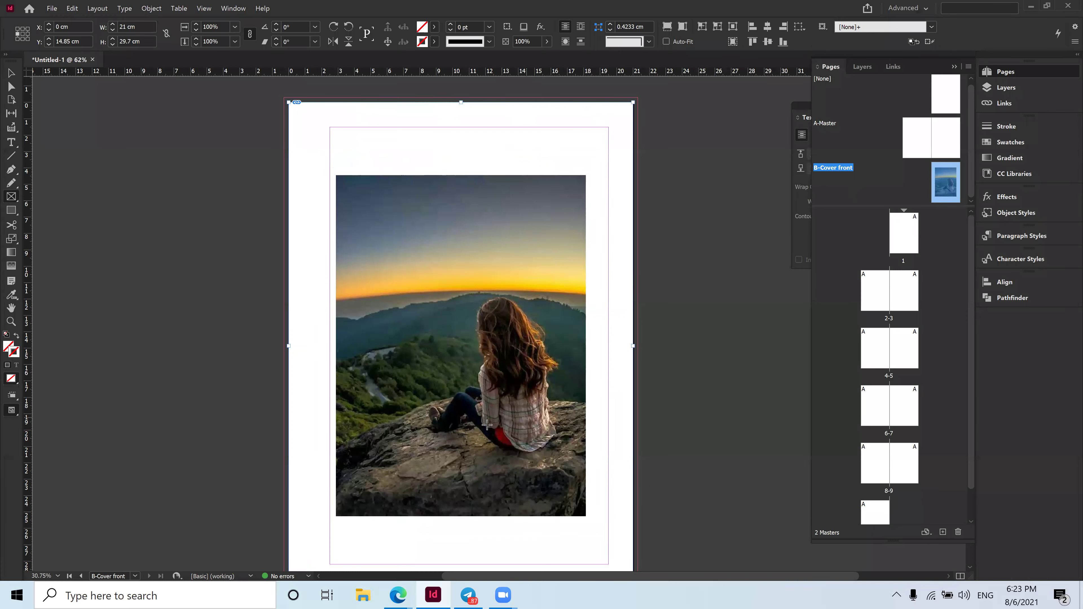
# Select the photo and apply a fitting option to scale it to fill the frame.
pyautogui.rightClick(11, 197)
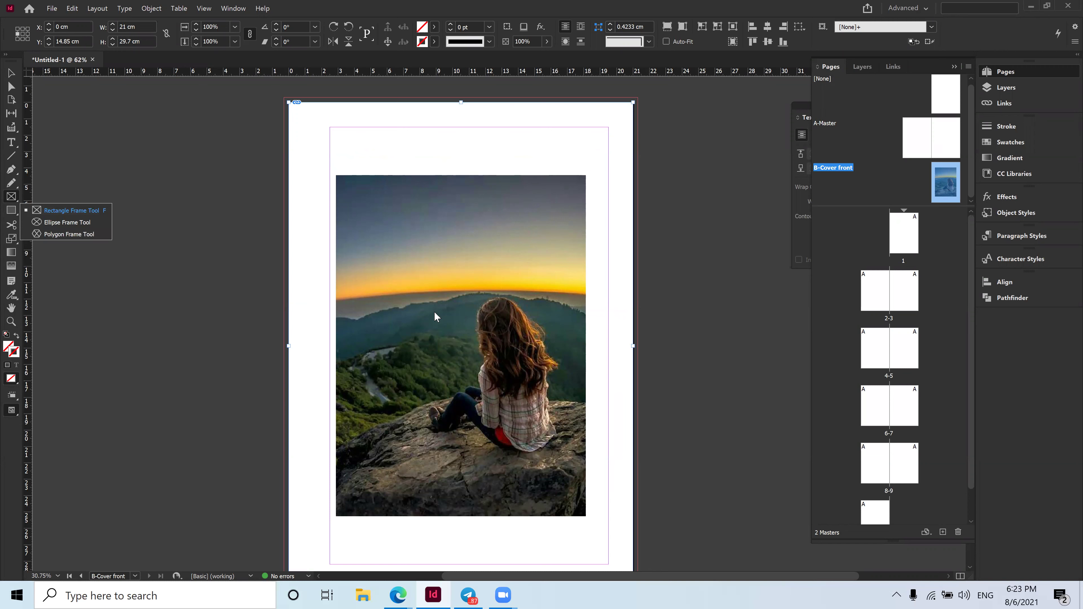
pyautogui.click(13, 75)
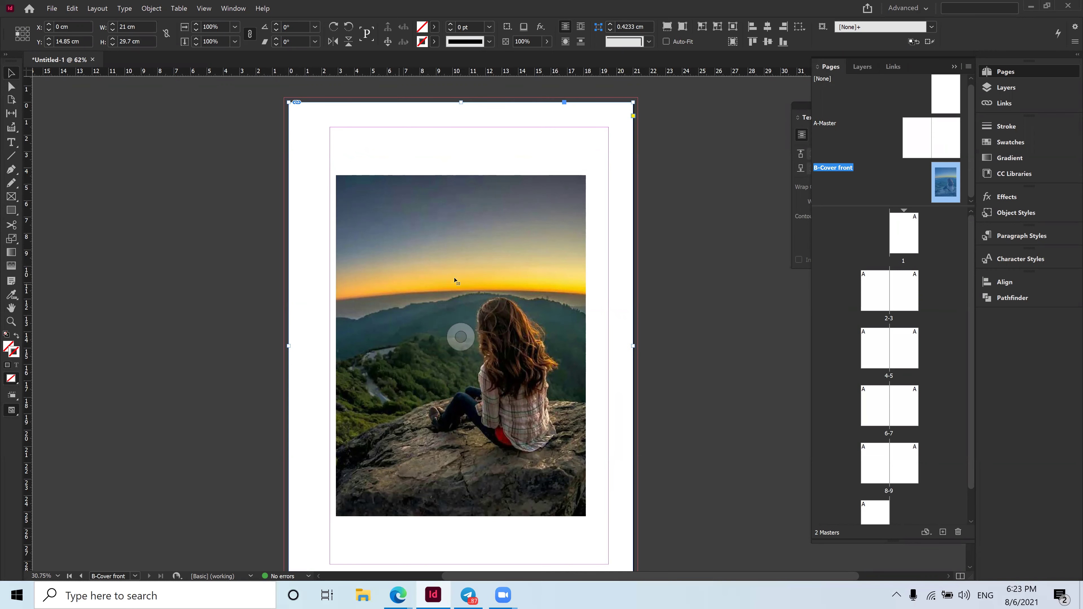
pyautogui.rightClick(446, 255)
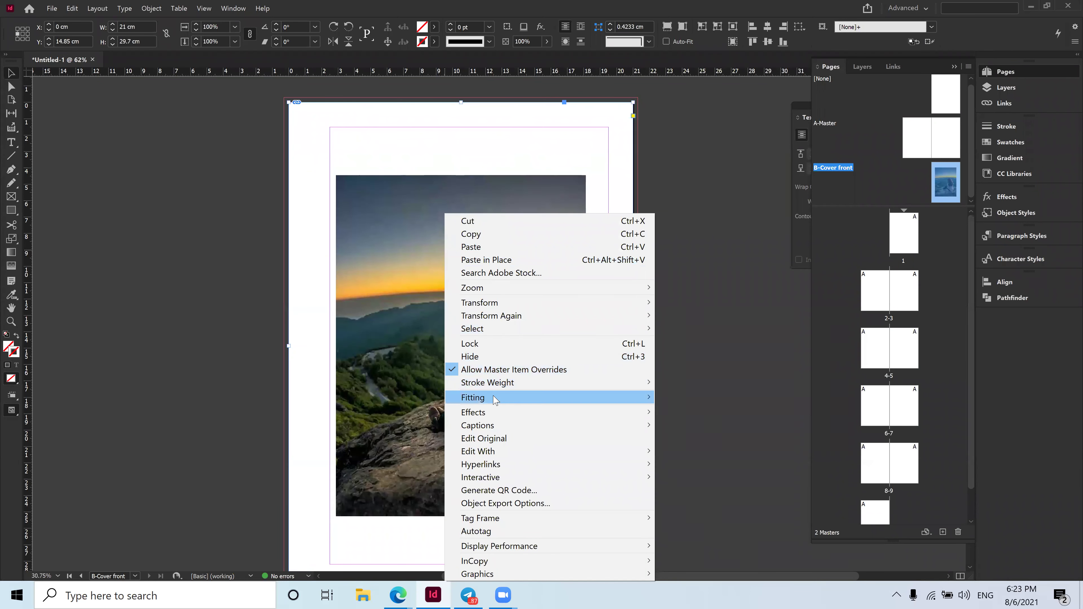
pyautogui.moveTo(543, 401)
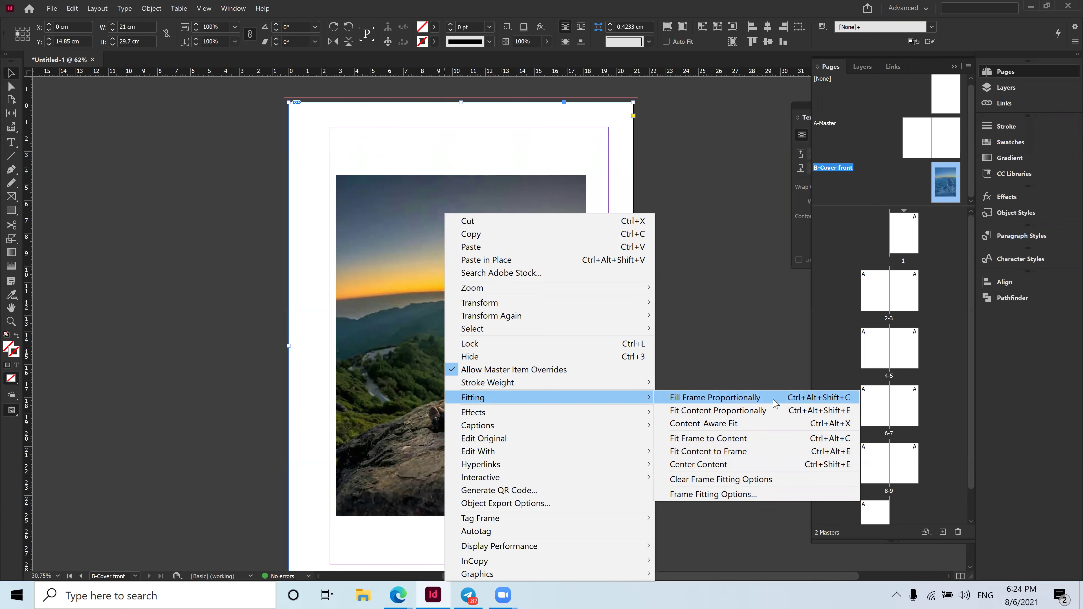
pyautogui.click(795, 401)
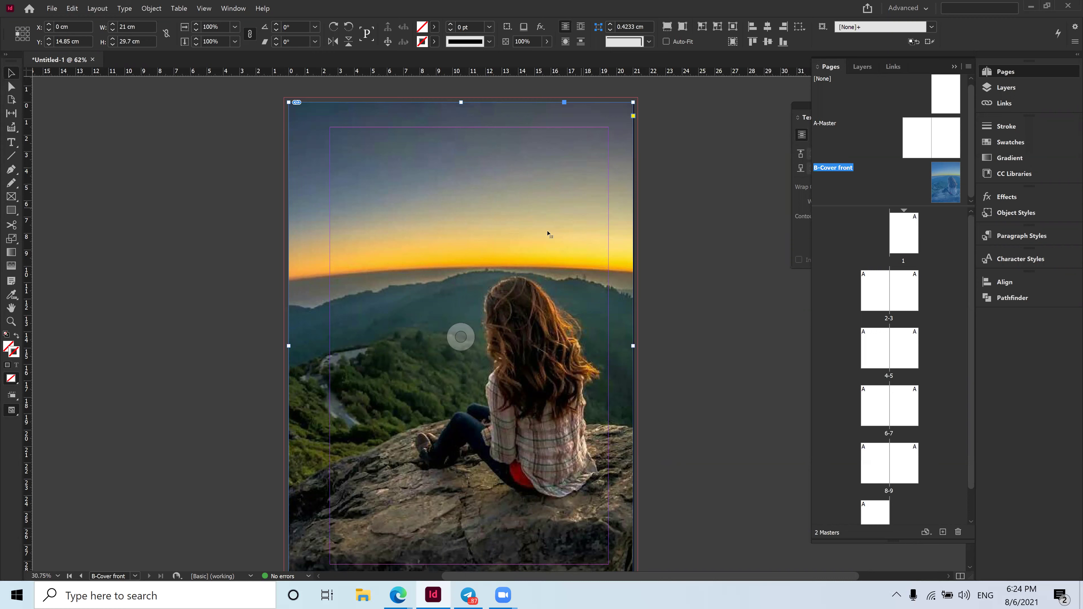
# Try other fitting options, finishing with Fill Frame Proportionally.
pyautogui.rightClick(485, 232)
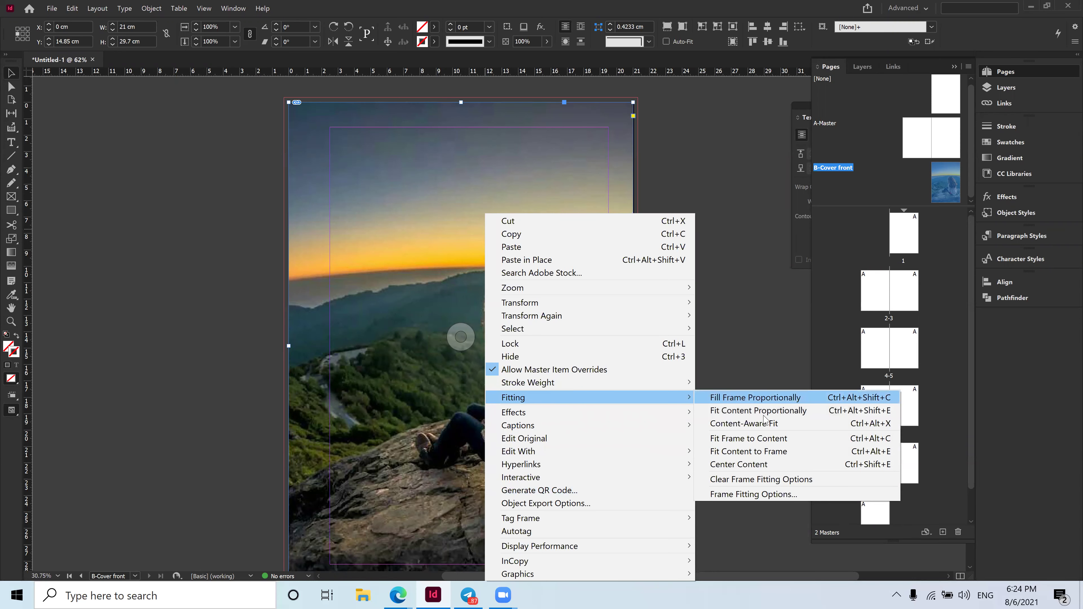
pyautogui.click(753, 444)
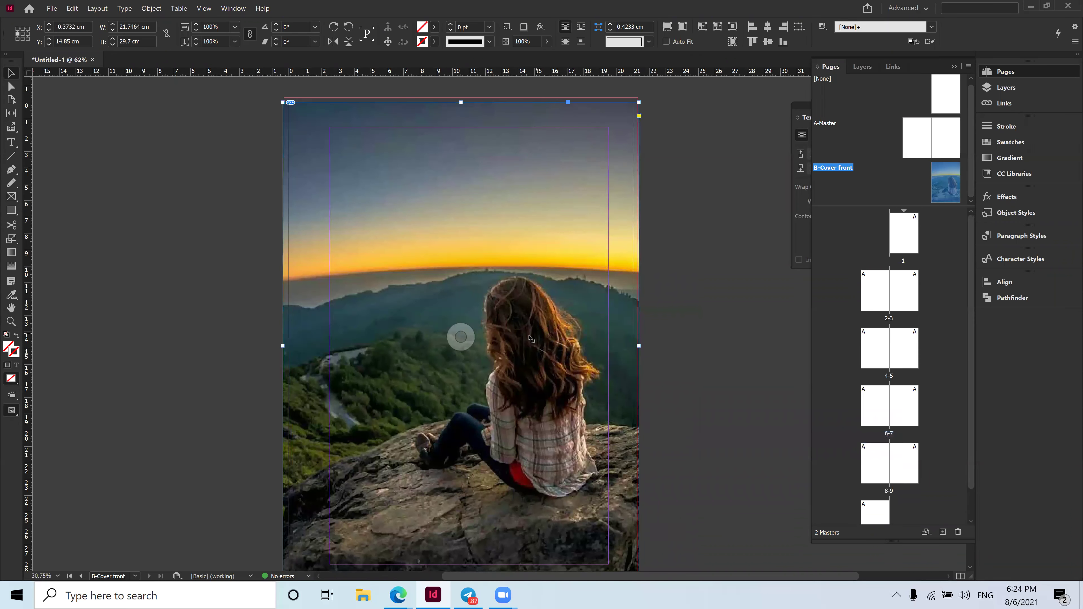
pyautogui.rightClick(475, 265)
pyautogui.moveTo(535, 398)
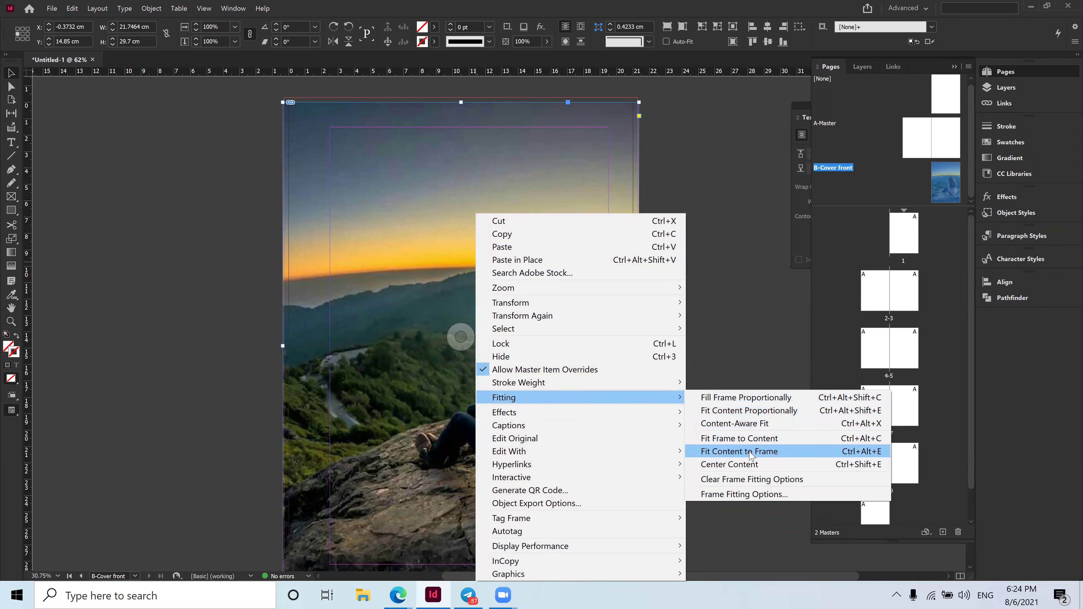
pyautogui.click(760, 453)
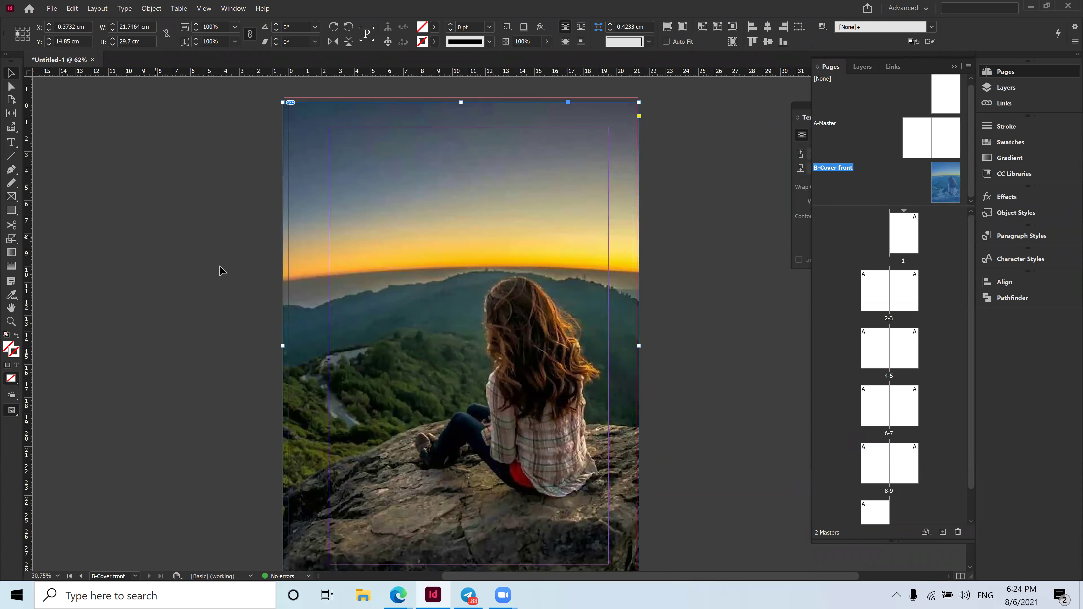
pyautogui.rightClick(460, 225)
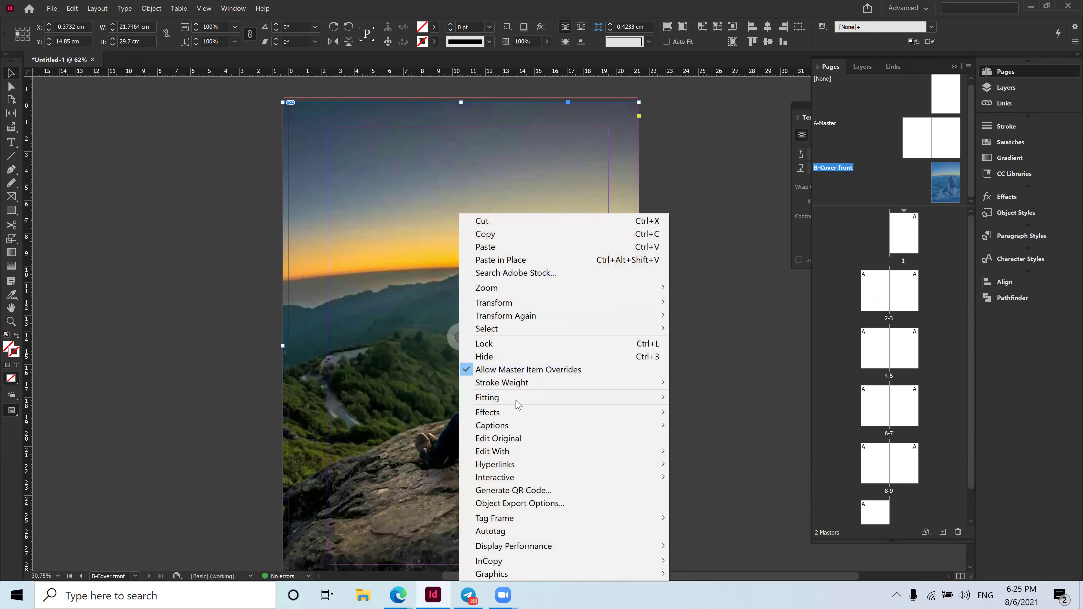
pyautogui.moveTo(583, 401)
pyautogui.click(699, 400)
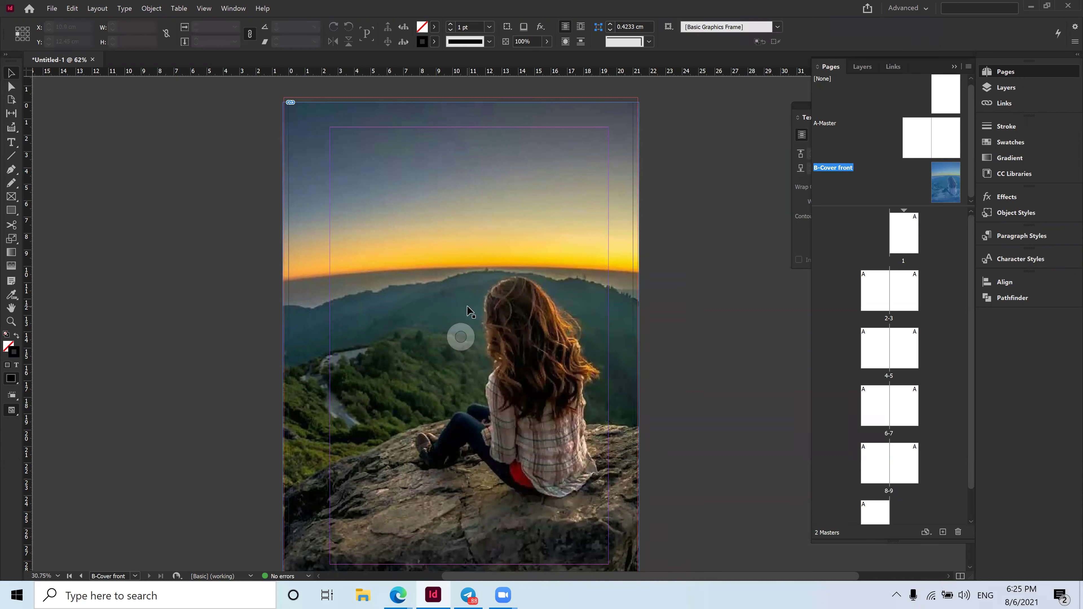
# Drag the photo frame's left and right edges flush with the page edges, then deselect it.
pyautogui.click(709, 320)
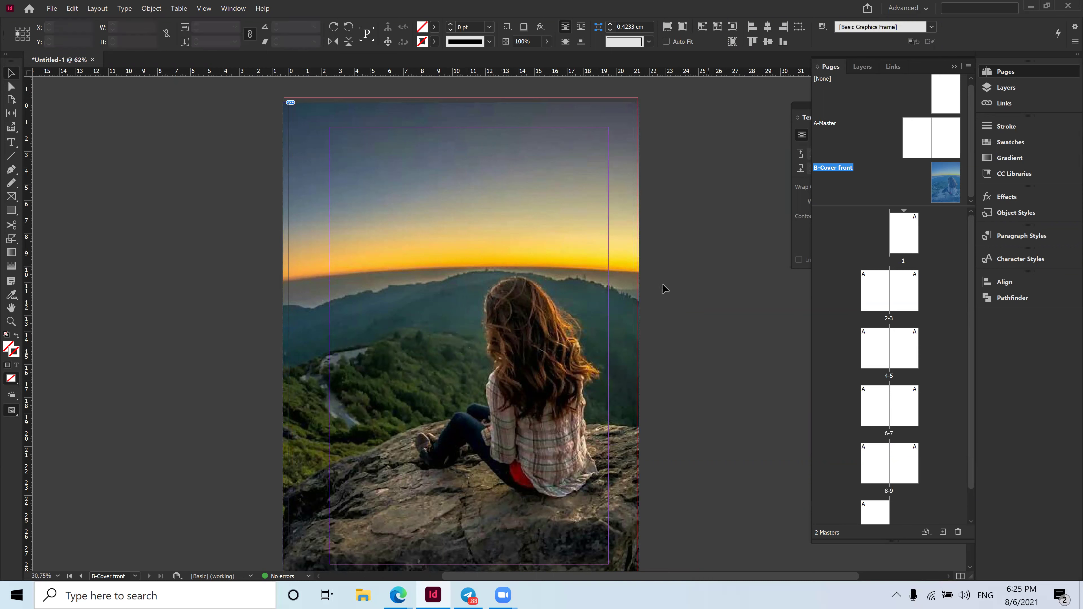
pyautogui.click(549, 255)
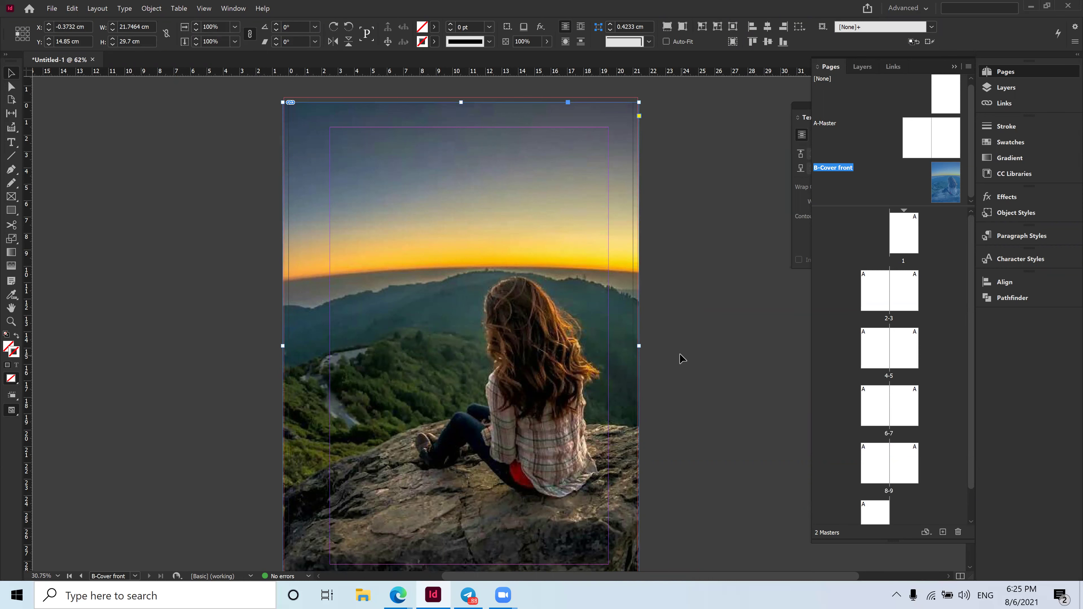
pyautogui.moveTo(638, 346); pyautogui.dragTo(624, 346)
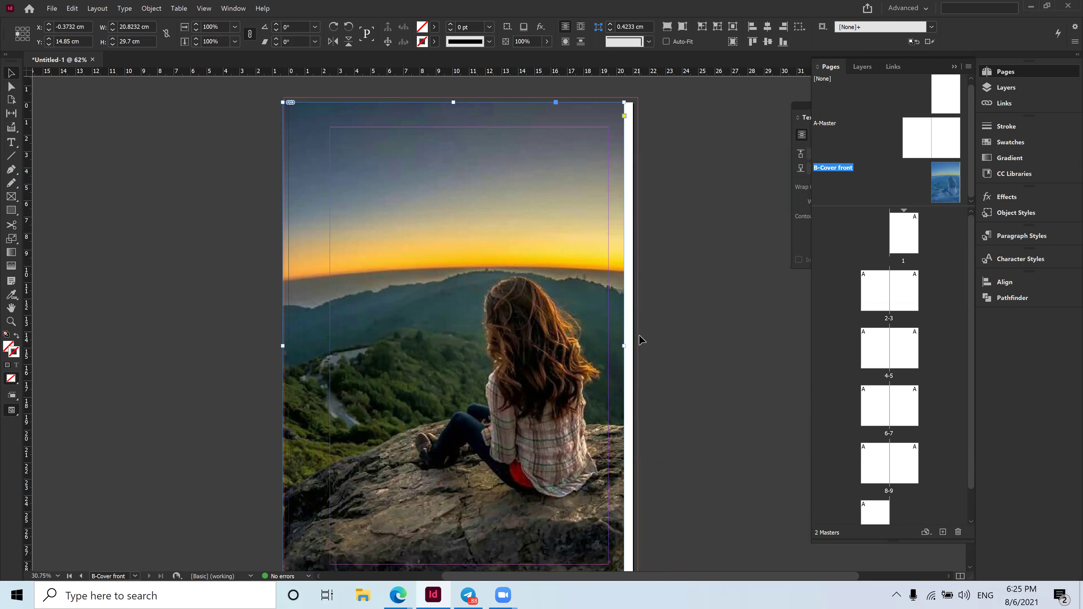
pyautogui.moveTo(625, 346); pyautogui.dragTo(633, 346)
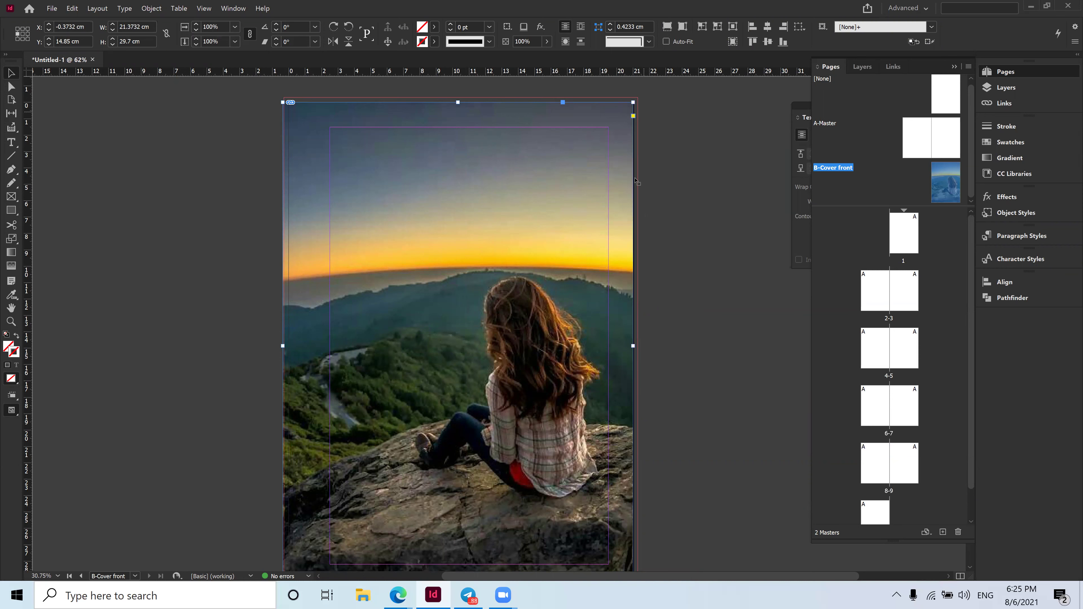
pyautogui.moveTo(282, 346); pyautogui.dragTo(289, 348)
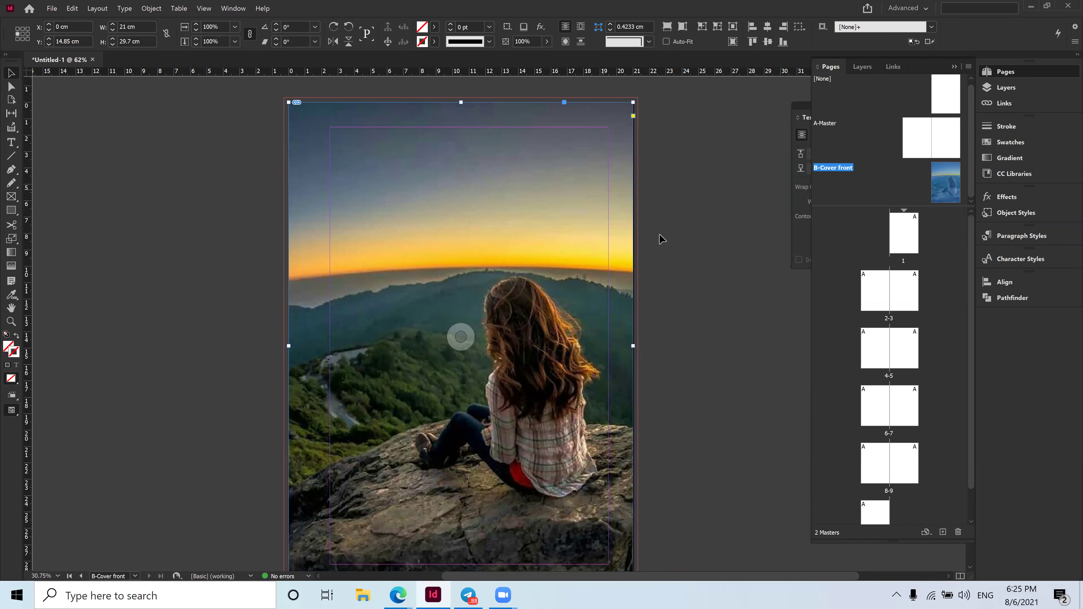
pyautogui.scroll(-3, 661, 252)
pyautogui.click(687, 396)
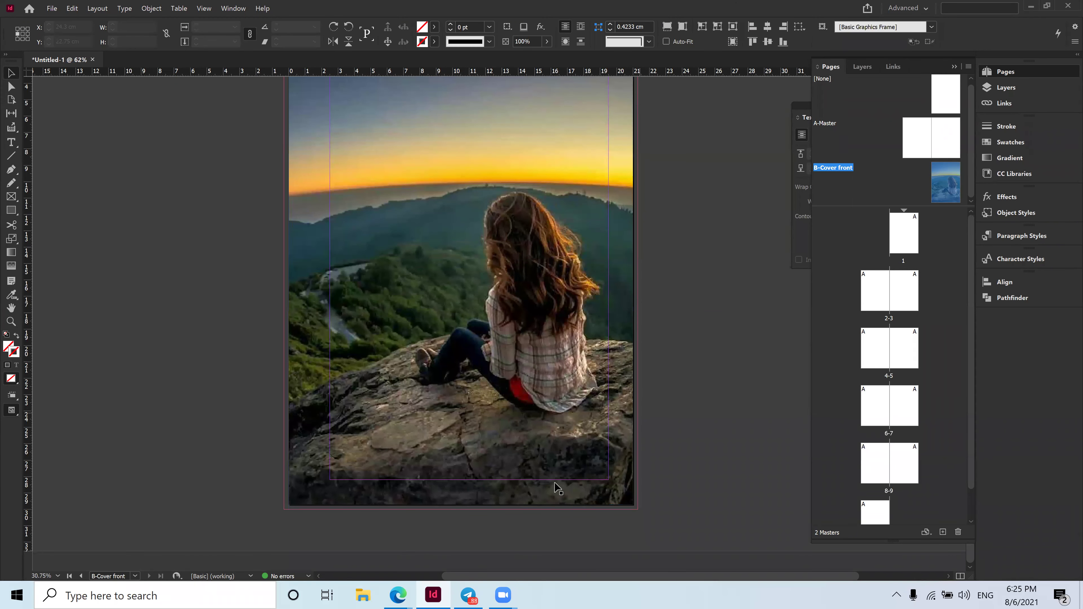
pyautogui.scroll(2, 732, 346)
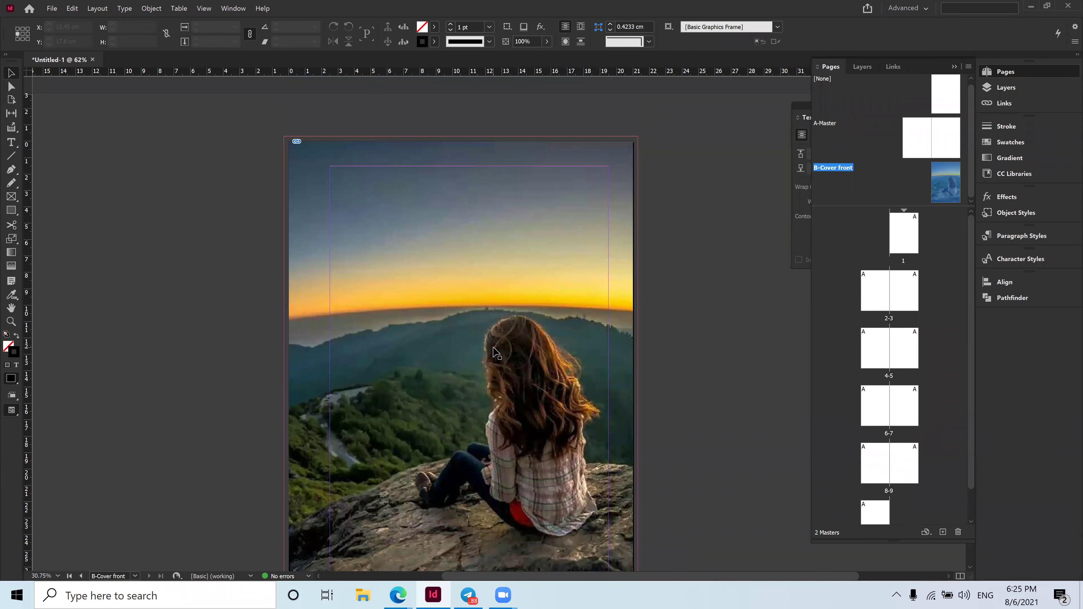
pyautogui.scroll(-2, 426, 261)
pyautogui.scroll(2, 426, 261)
pyautogui.moveTo(392, 594)
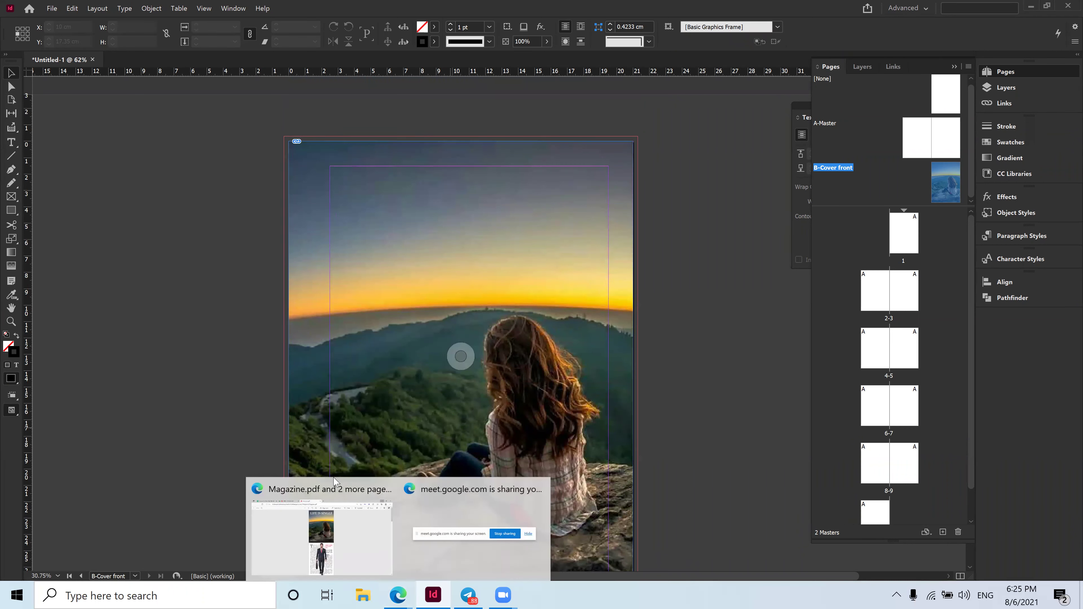
# Look through the Magazine.pdf reference cover in Edge, then minimize Edge.
pyautogui.click(322, 545)
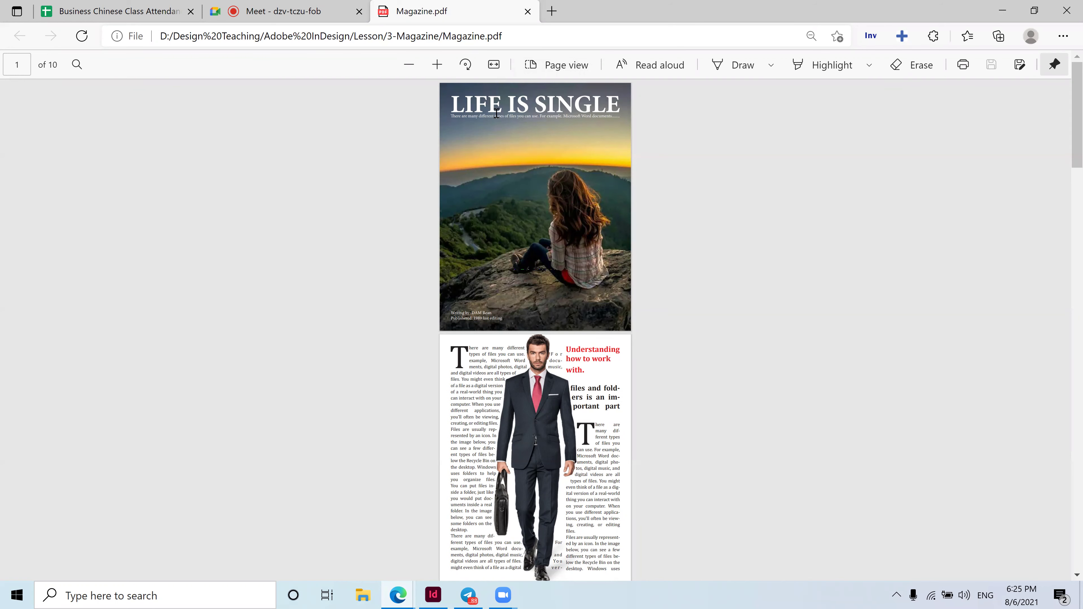
pyautogui.scroll(-6, 528, 494)
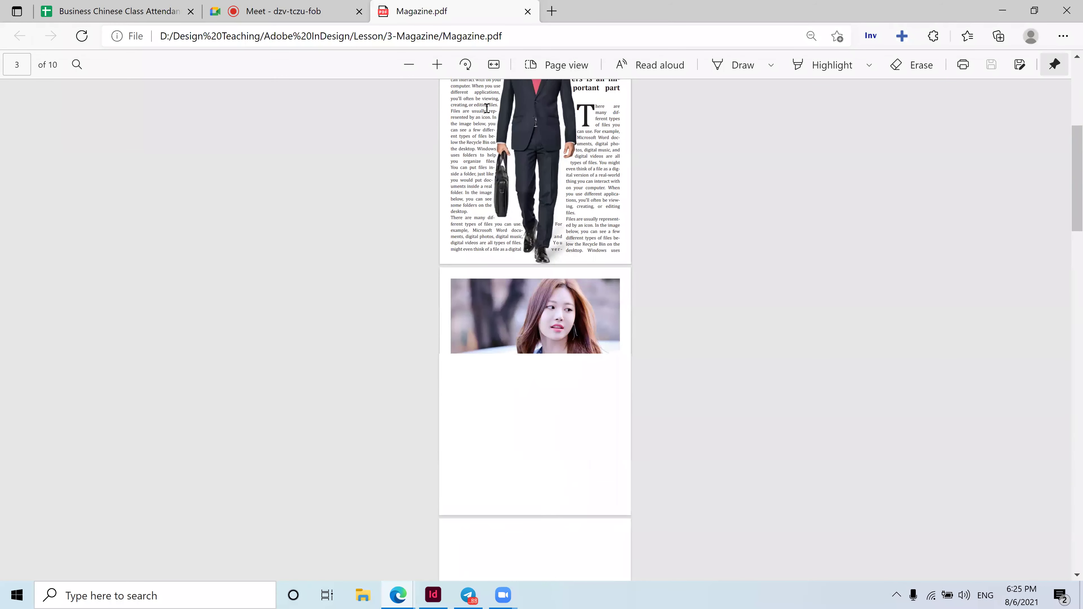
pyautogui.scroll(6, 523, 407)
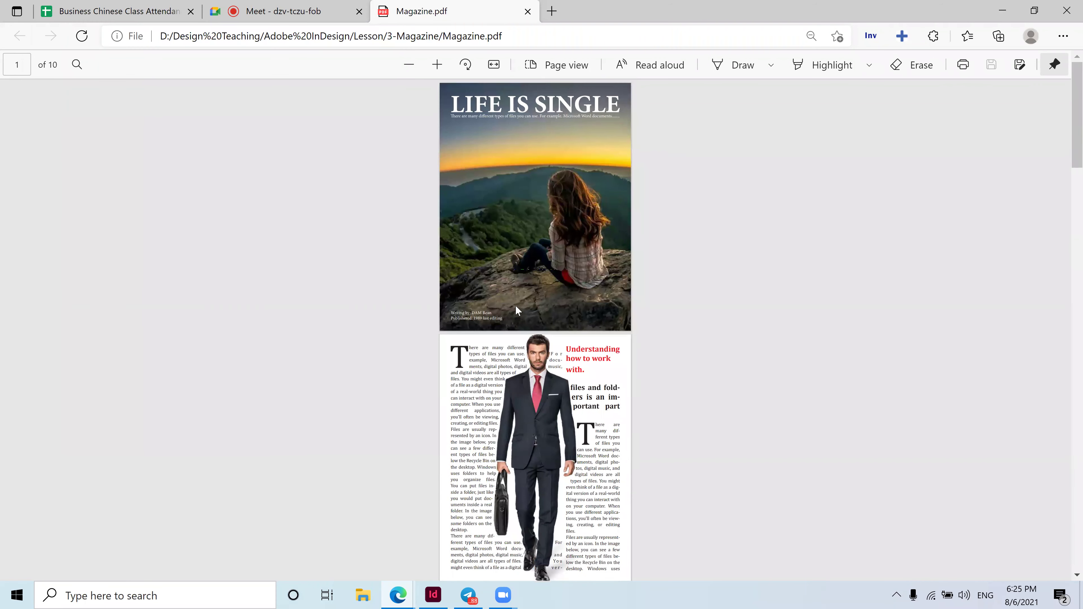
pyautogui.click(1002, 11)
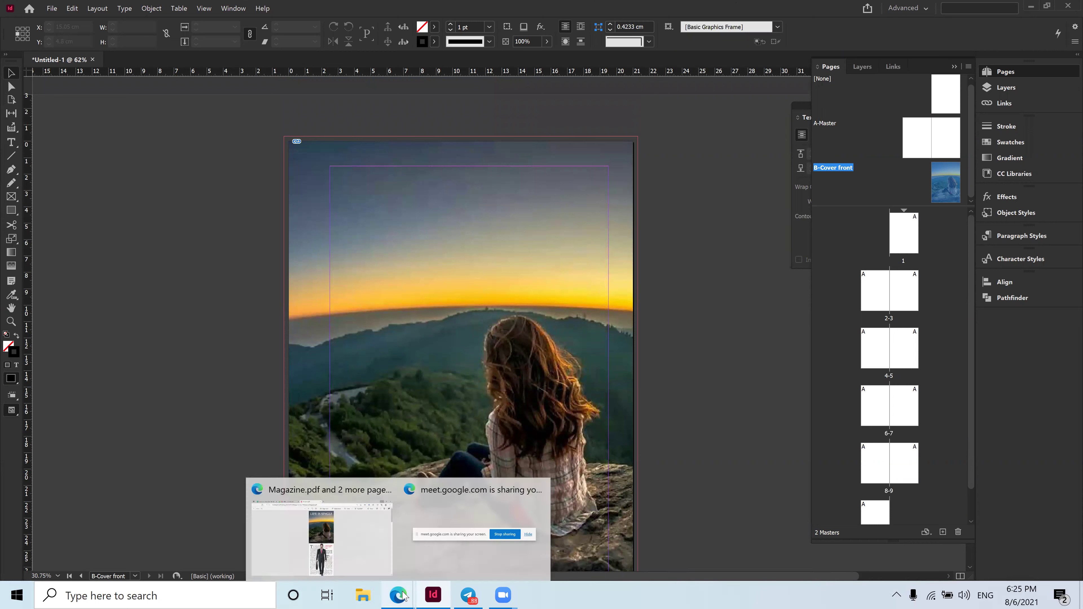
# Draw a text frame over the sky, type 'Single of Life' at 36 pt, and select the line.
pyautogui.click(432, 596)
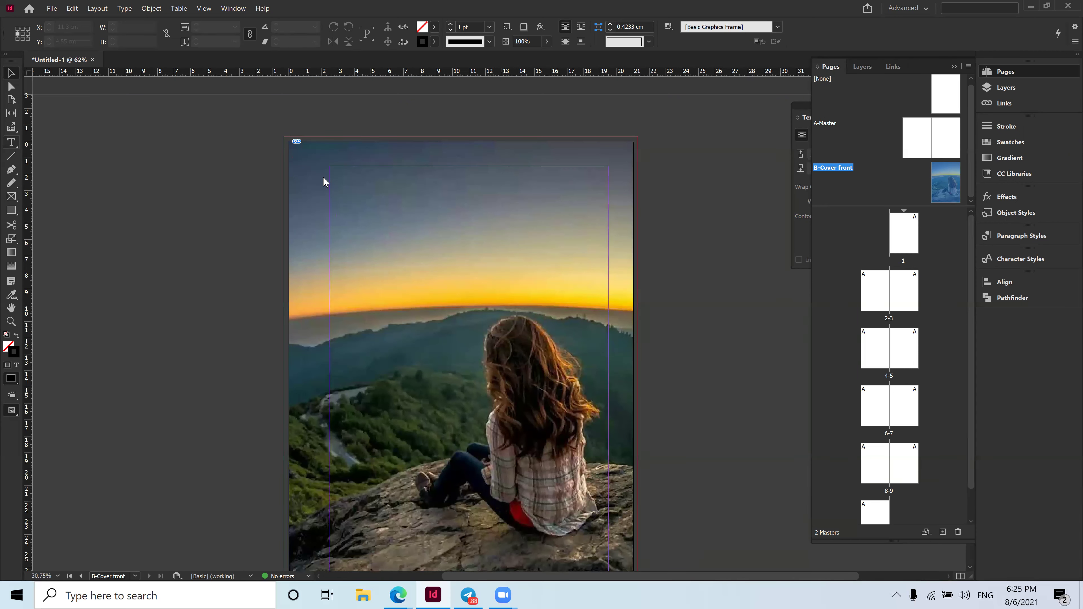
pyautogui.press('t')
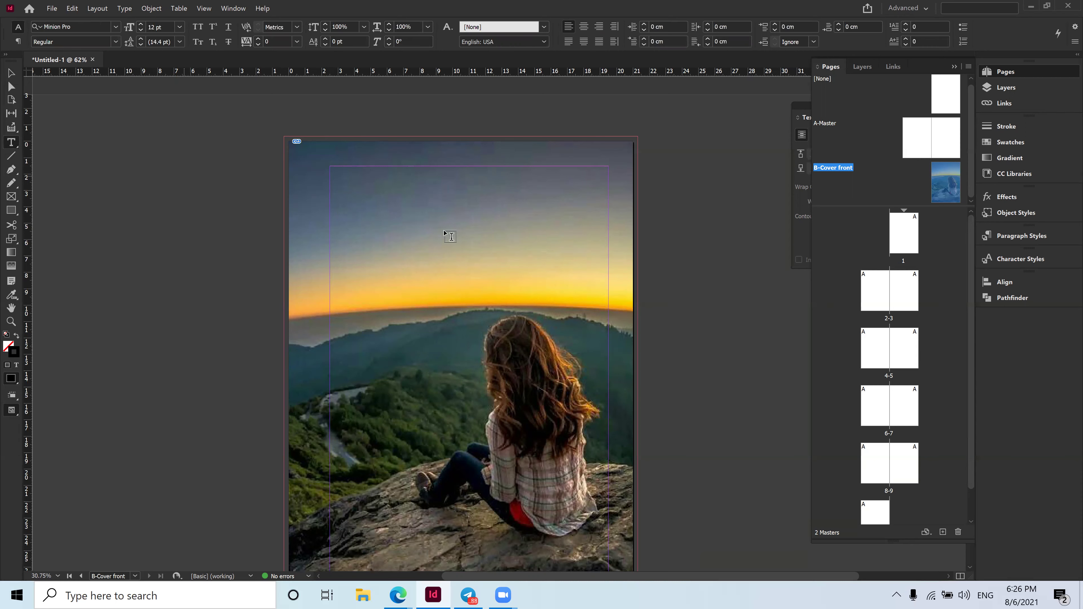
pyautogui.moveTo(324, 213)
pyautogui.mouseDown()
pyautogui.moveTo(571, 307)
pyautogui.moveTo(605, 307)
pyautogui.mouseUp()
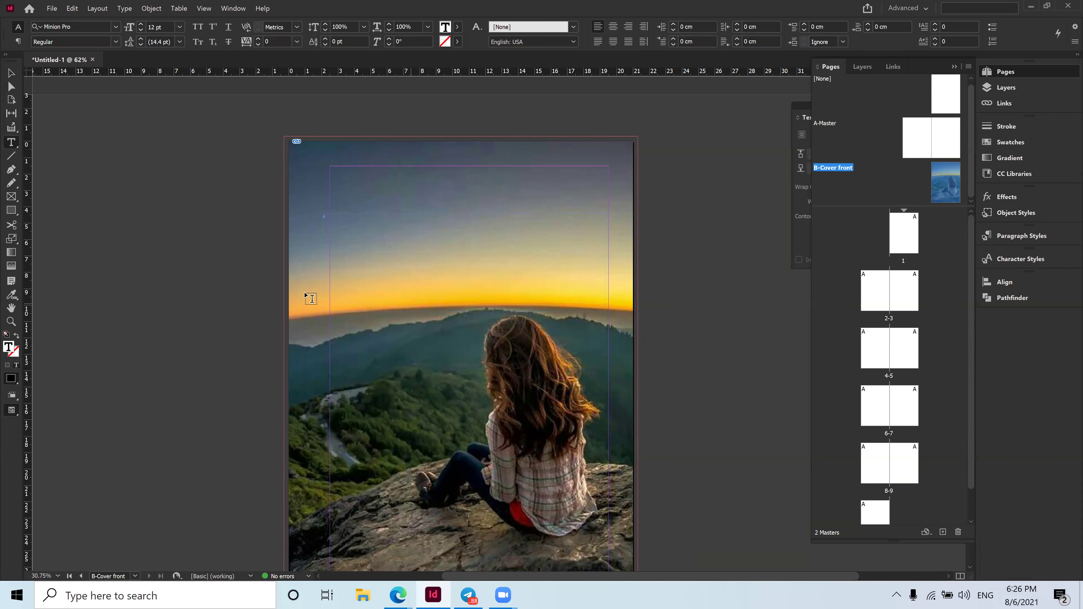
pyautogui.click(179, 27)
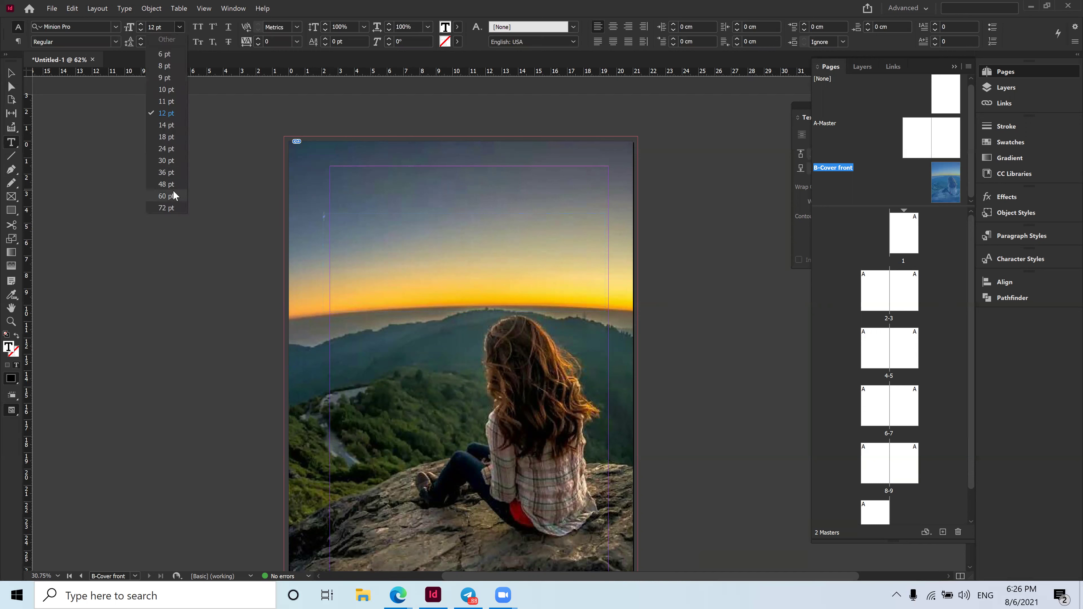
pyautogui.click(170, 172)
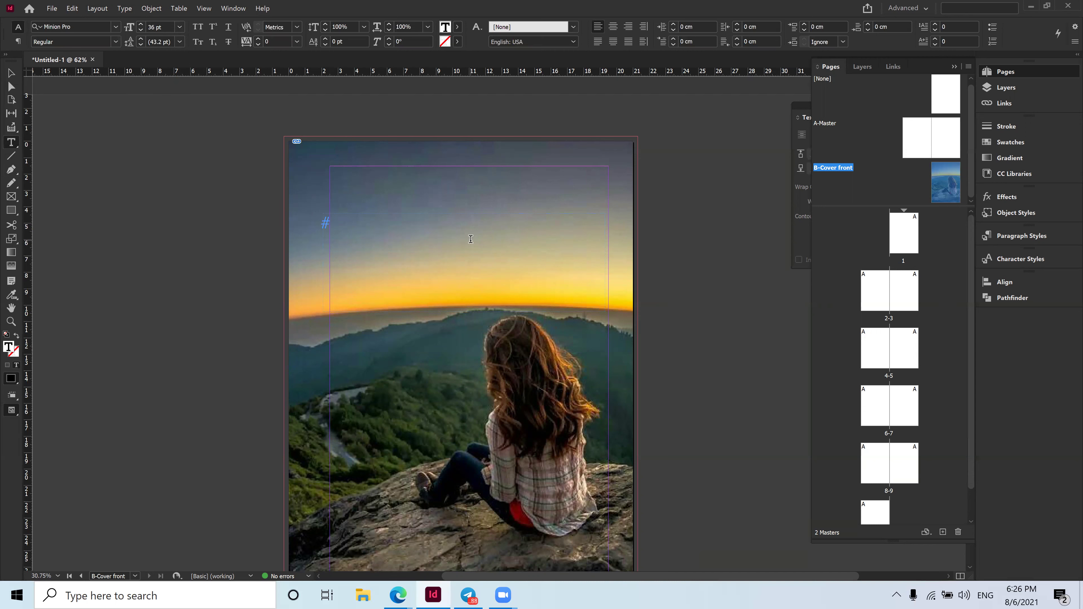
pyautogui.write('S')
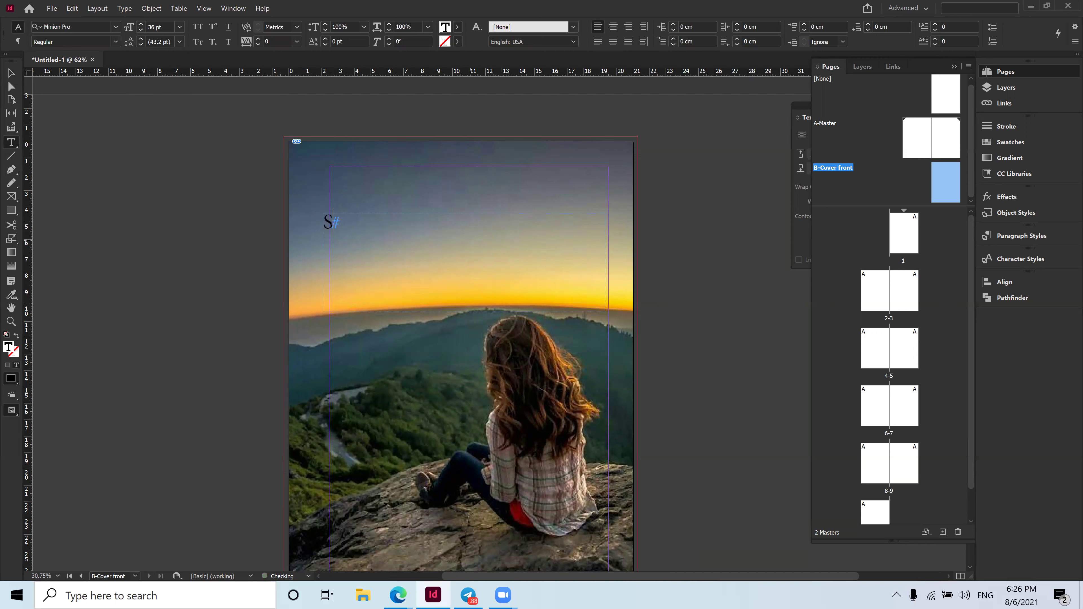
pyautogui.write('ingle of Life')
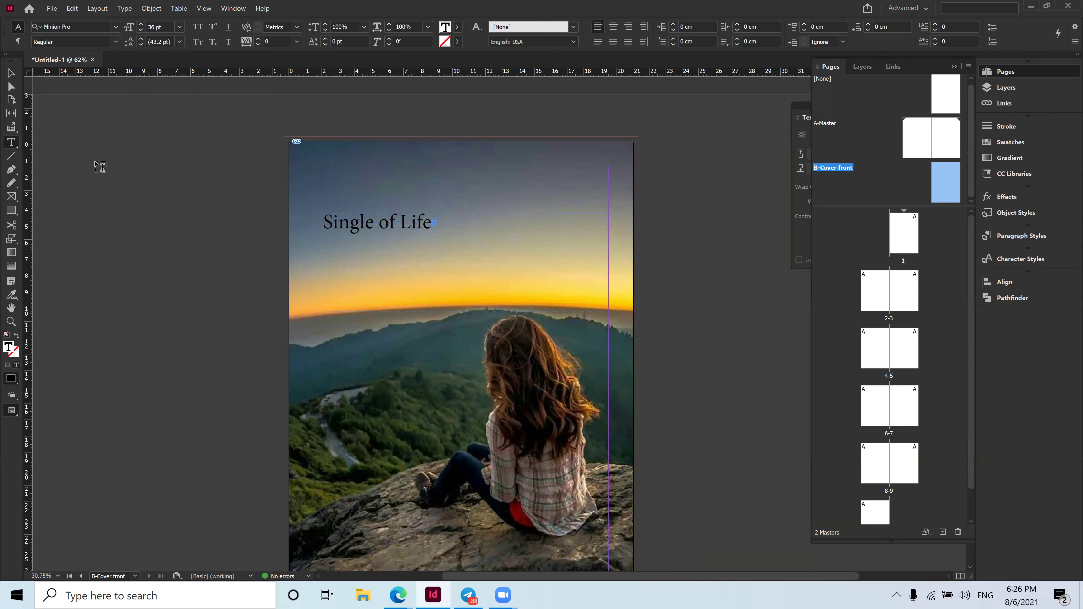
pyautogui.click(13, 74)
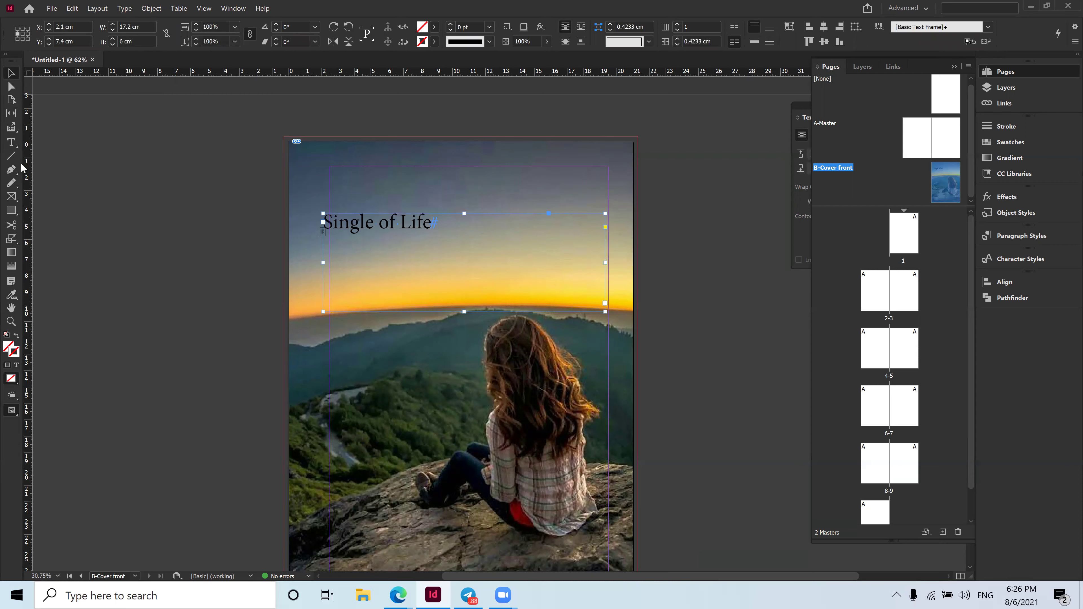
pyautogui.moveTo(18, 145); pyautogui.dragTo(58, 157)
pyautogui.moveTo(453, 225); pyautogui.dragTo(301, 226)
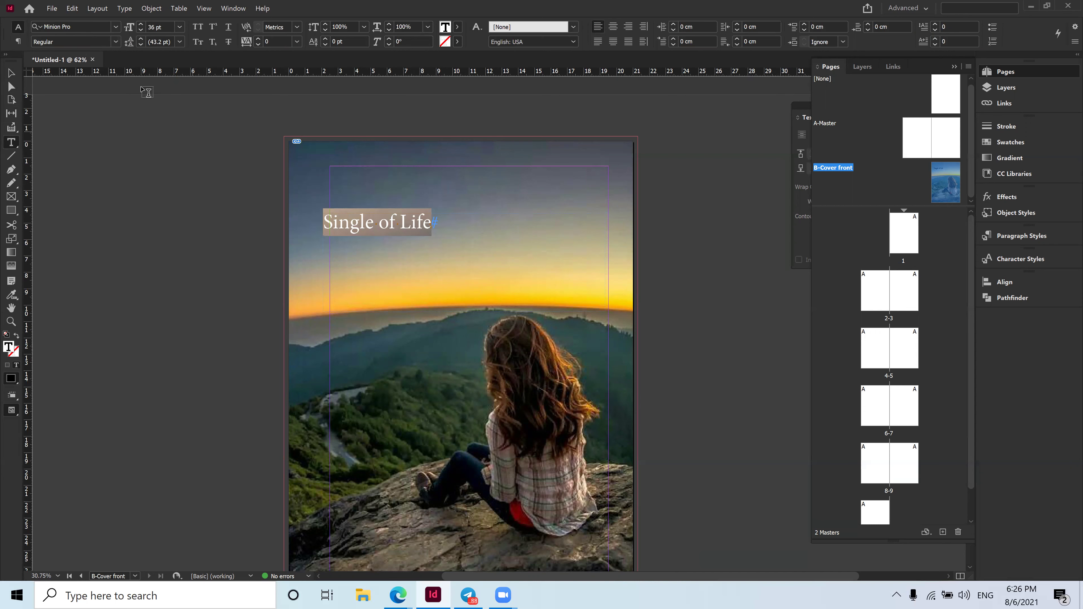
# Make the title Bold and All Caps.
pyautogui.click(118, 40)
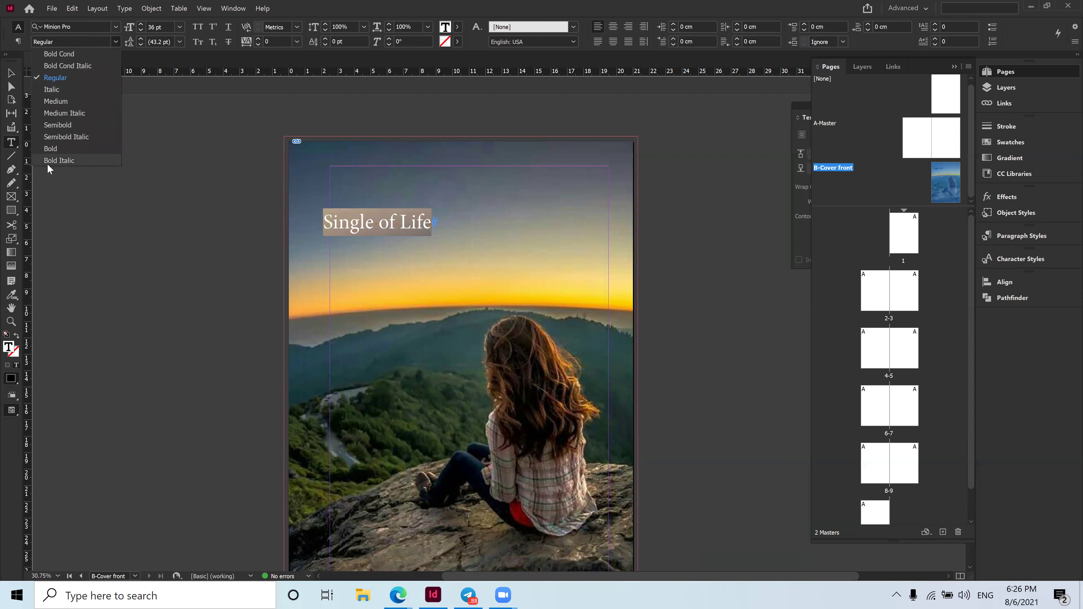
pyautogui.click(55, 147)
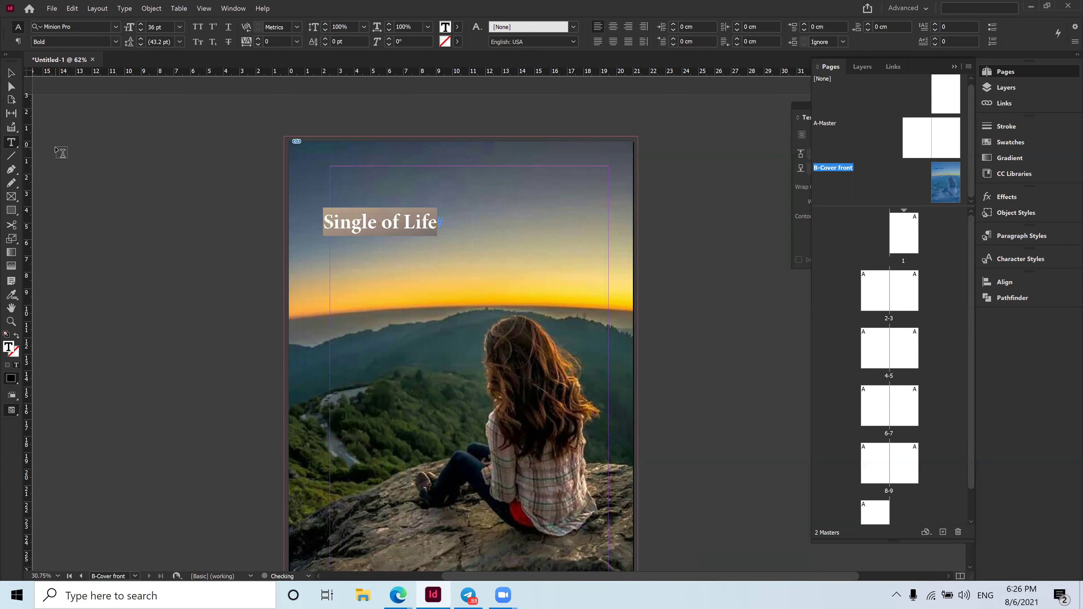
pyautogui.click(87, 27)
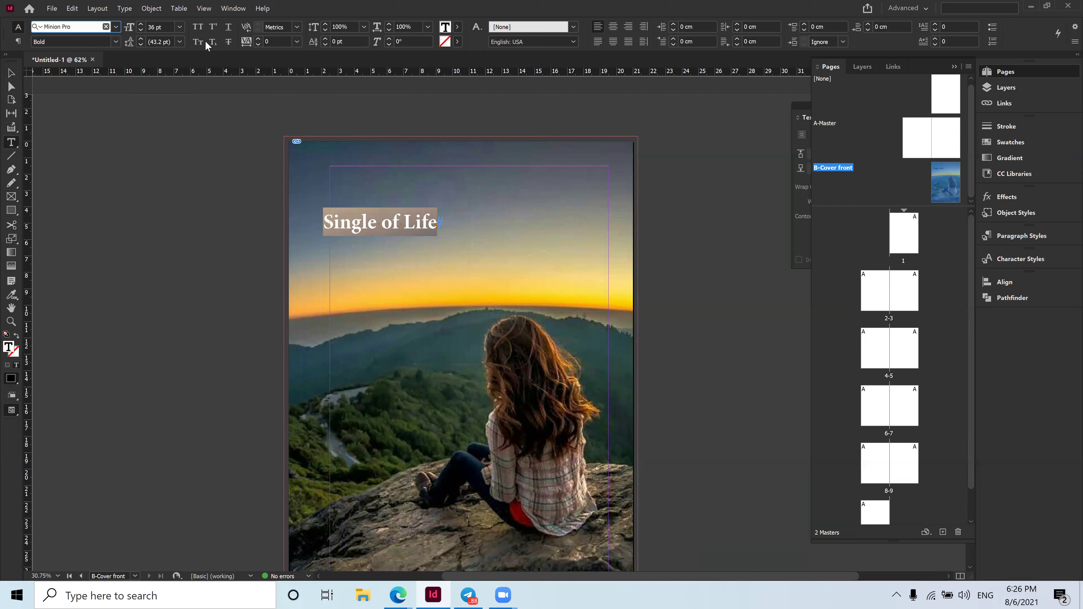
pyautogui.click(199, 27)
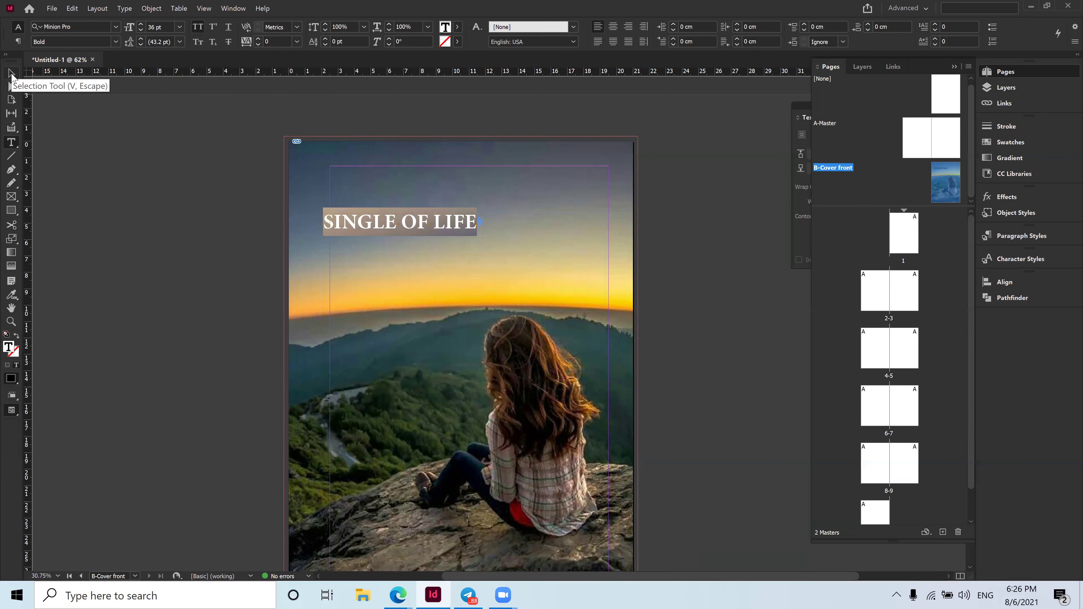
# Select all the title text and raise its size to 66 pt so it fits on one line.
pyautogui.click(11, 74)
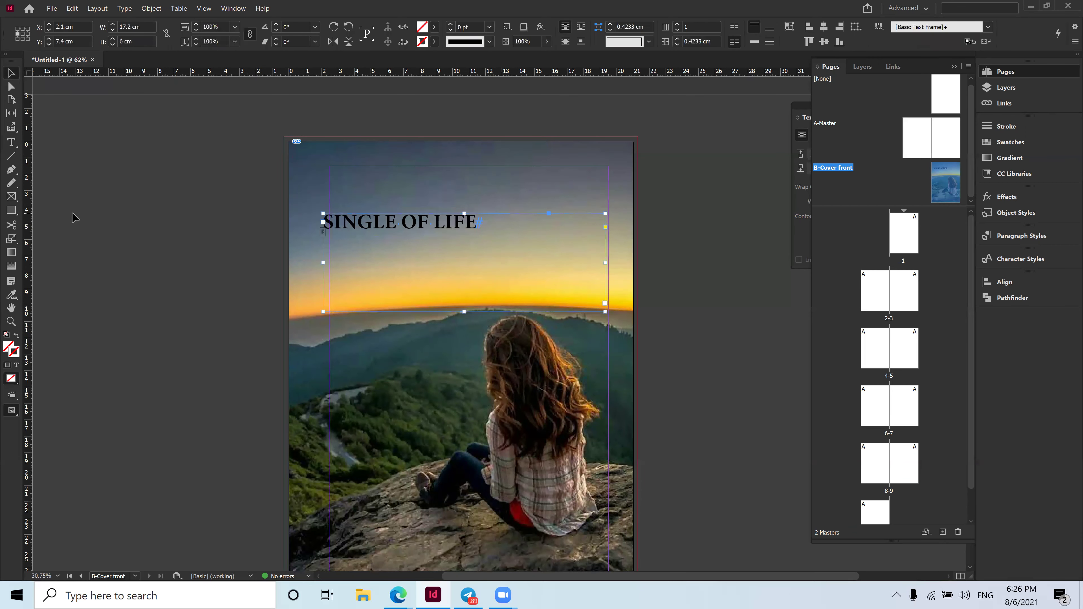
pyautogui.click(12, 143)
pyautogui.hotkey('ctrl', 'a')
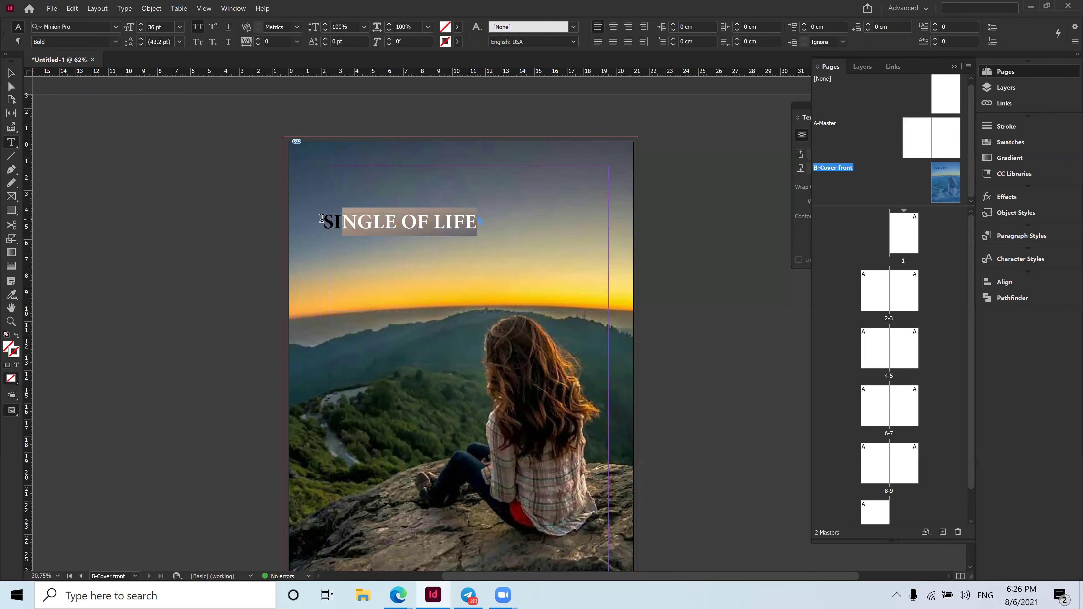
pyautogui.click(140, 23)
pyautogui.click(141, 23)
pyautogui.click(141, 23)
pyautogui.click(141, 23)
pyautogui.click(140, 23)
pyautogui.click(141, 23)
pyautogui.click(140, 23)
pyautogui.click(141, 23)
pyautogui.click(140, 23)
pyautogui.click(141, 24)
pyautogui.click(140, 23)
pyautogui.click(141, 24)
pyautogui.click(141, 23)
pyautogui.click(141, 22)
pyautogui.click(141, 23)
pyautogui.click(141, 23)
pyautogui.click(141, 23)
pyautogui.click(141, 22)
pyautogui.click(141, 23)
pyautogui.click(141, 23)
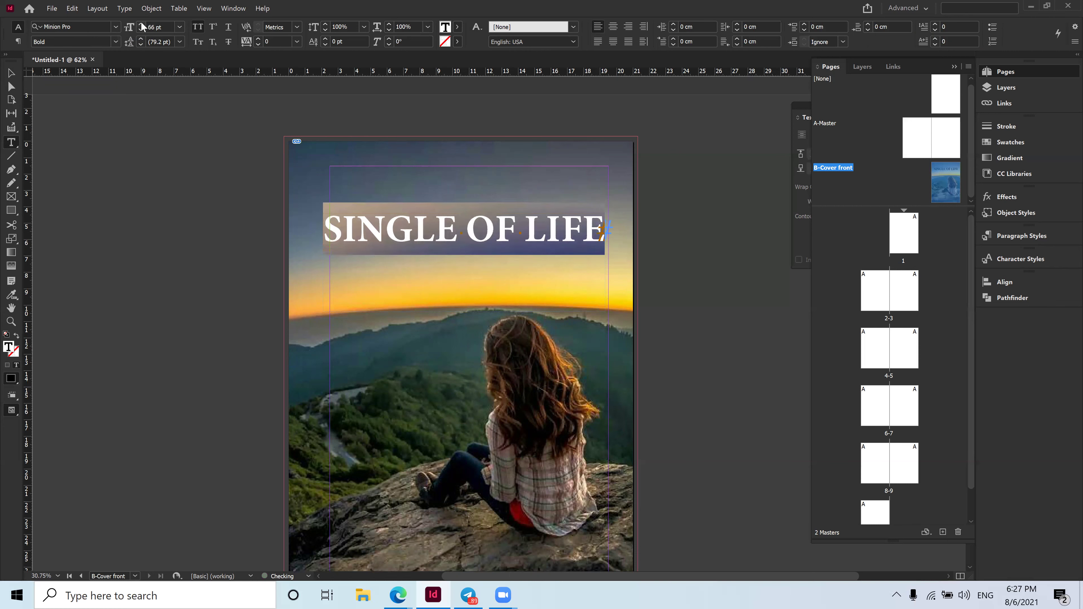
pyautogui.click(141, 23)
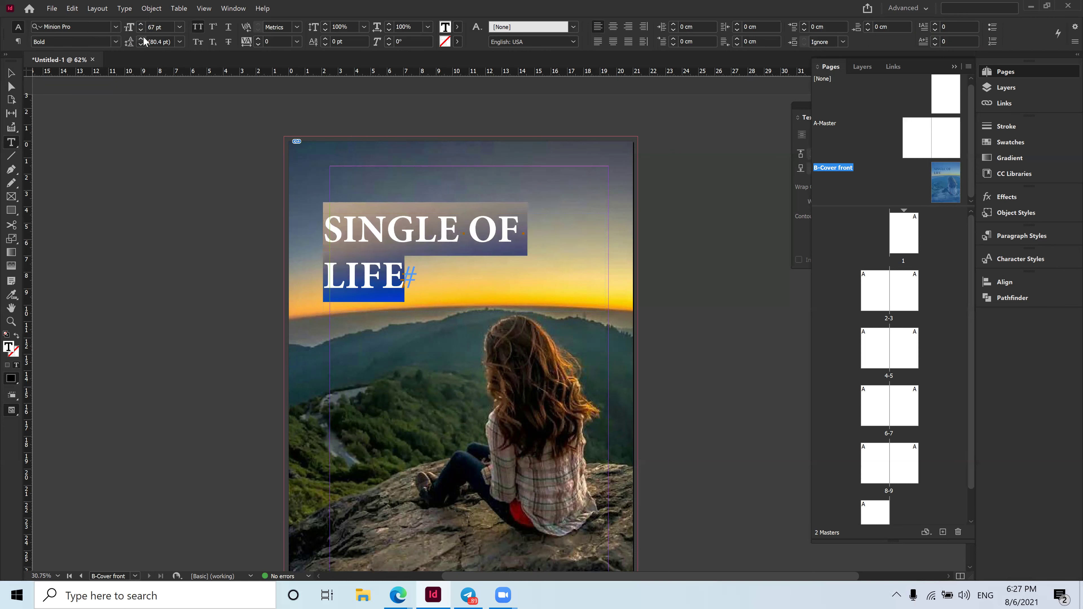
pyautogui.click(140, 29)
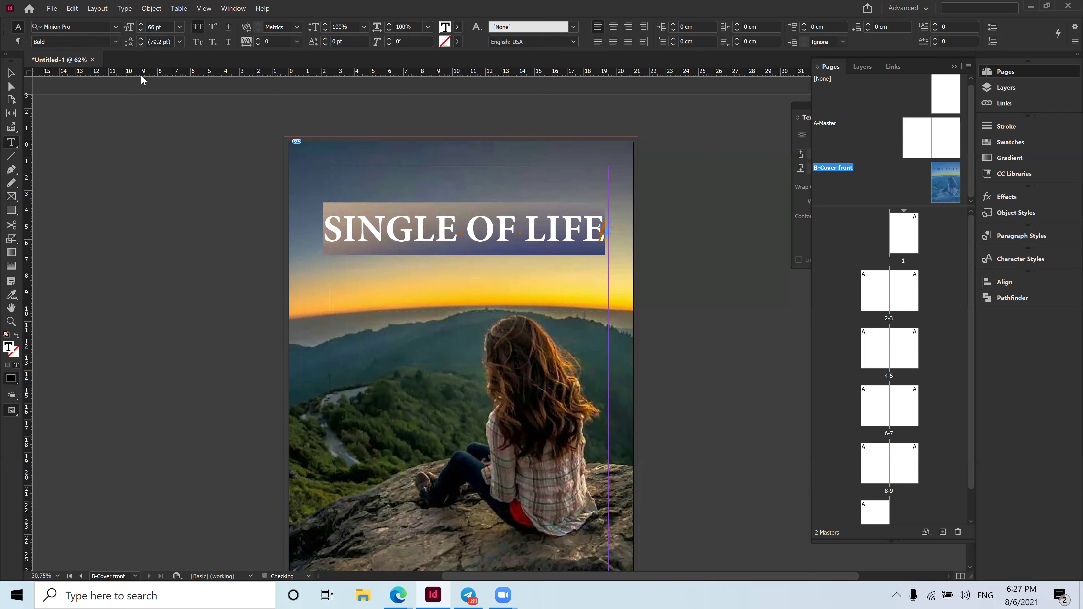
pyautogui.click(12, 75)
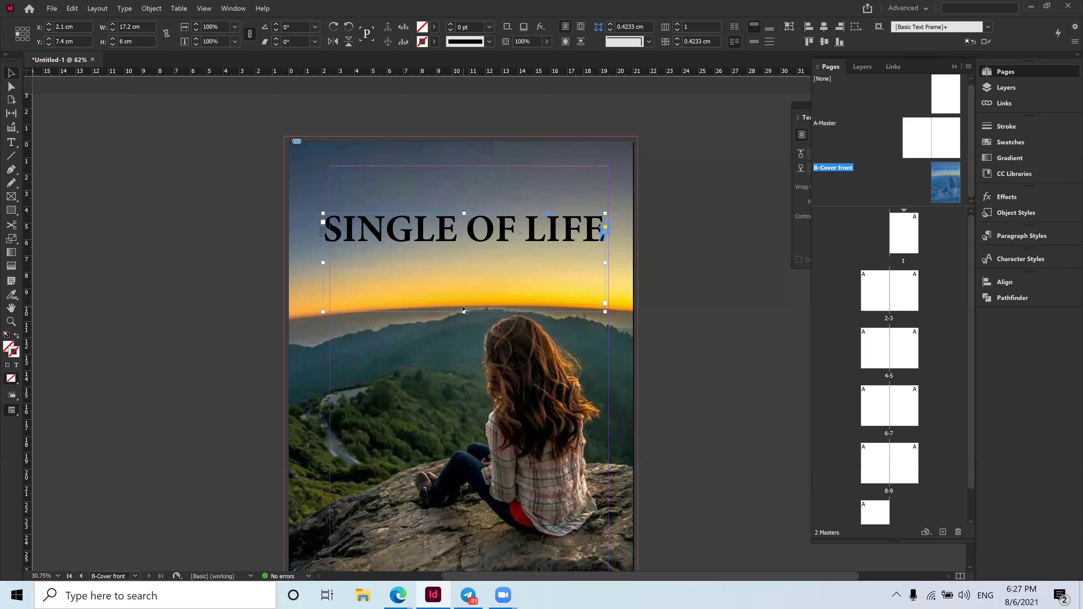
# Move the SINGLE OF LIFE frame up to the page top and lock the full-page sunset photo.
pyautogui.moveTo(462, 315); pyautogui.dragTo(491, 196)
pyautogui.click(461, 356)
pyautogui.click(72, 276)
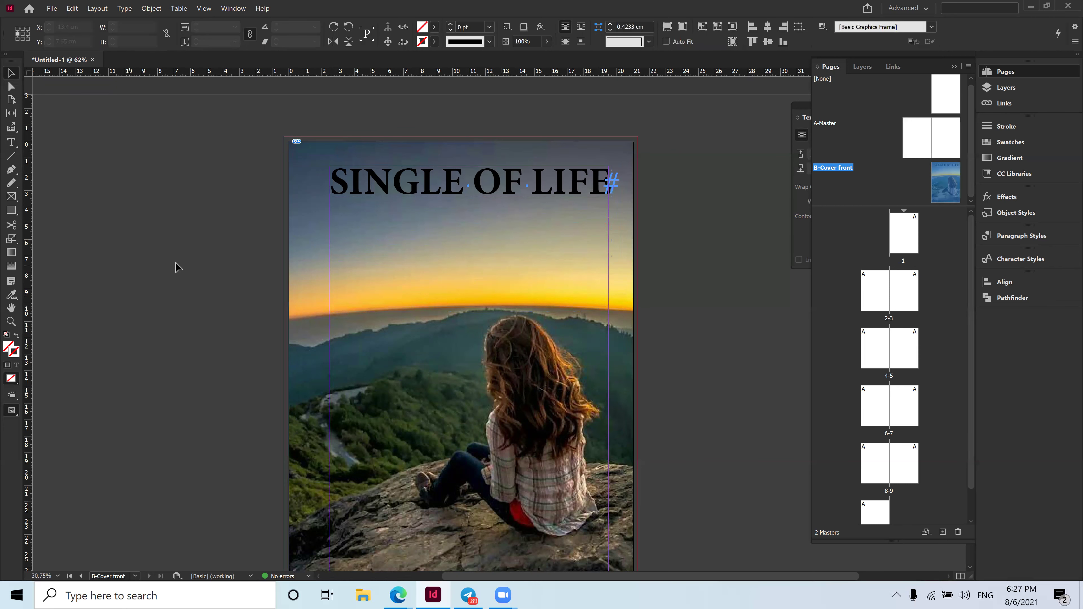
pyautogui.click(460, 356)
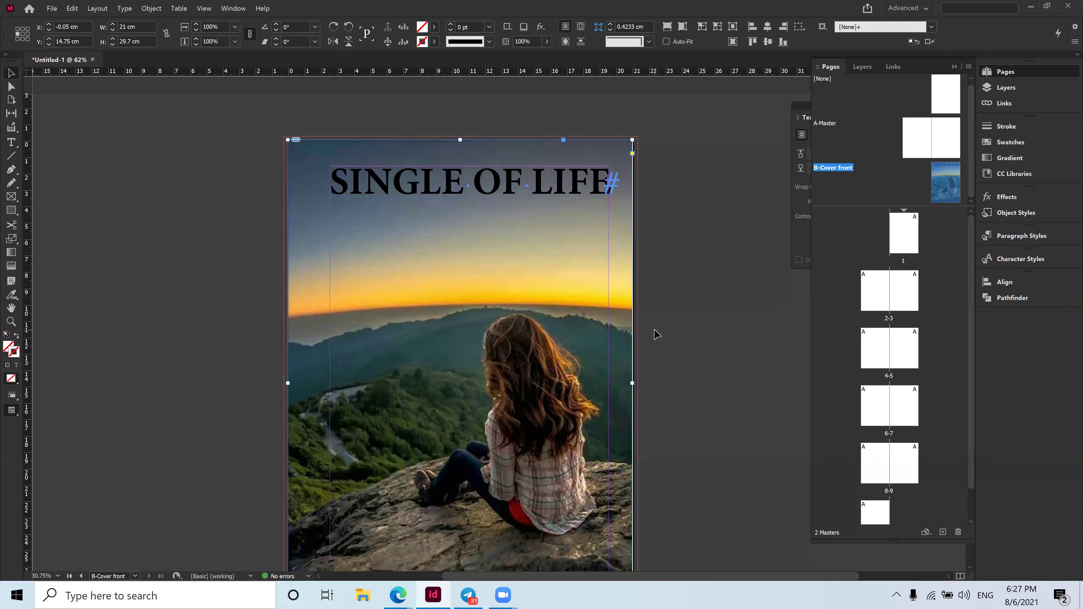
pyautogui.moveTo(458, 354); pyautogui.dragTo(459, 355)
pyautogui.rightClick(425, 272)
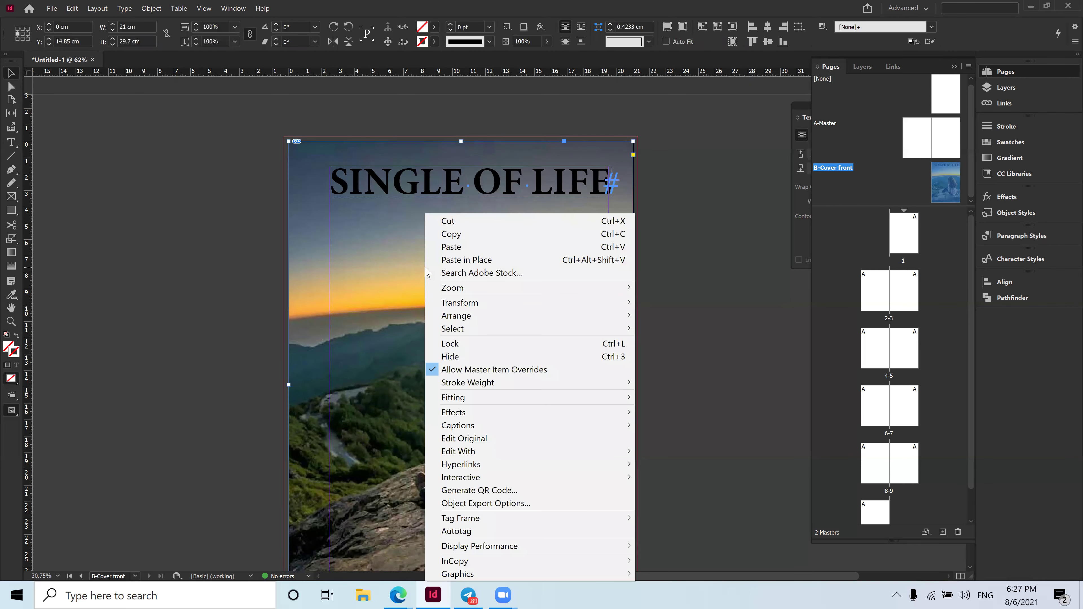
pyautogui.click(480, 347)
pyautogui.moveTo(175, 325); pyautogui.dragTo(284, 393)
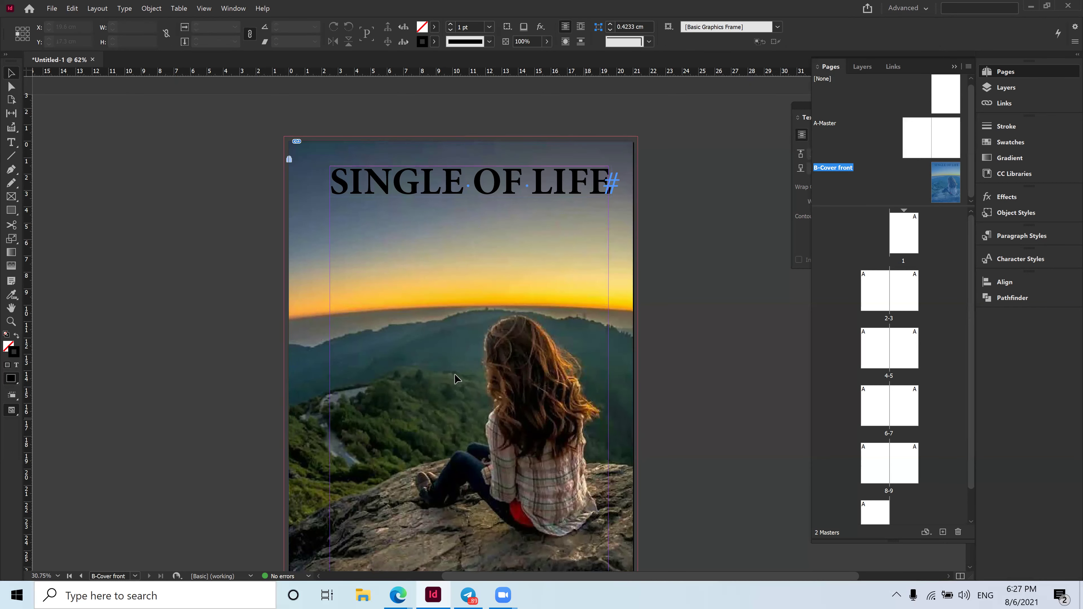
# Switch to Preview screen mode to view the cover without guides or frame edges.
pyautogui.scroll(-1, 542, 433)
pyautogui.scroll(-1, 542, 433)
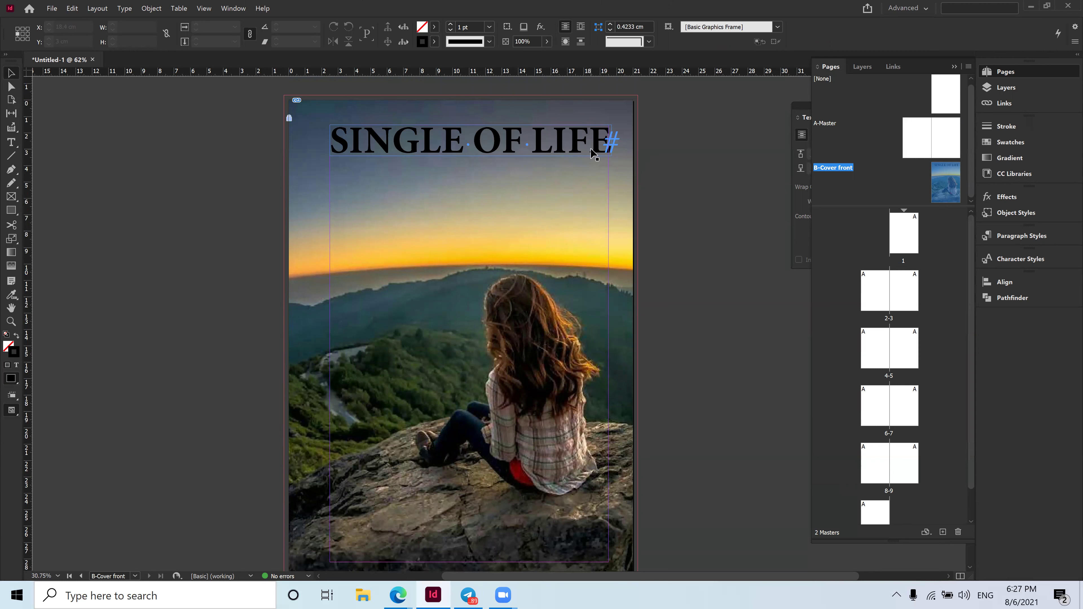
pyautogui.click(610, 146)
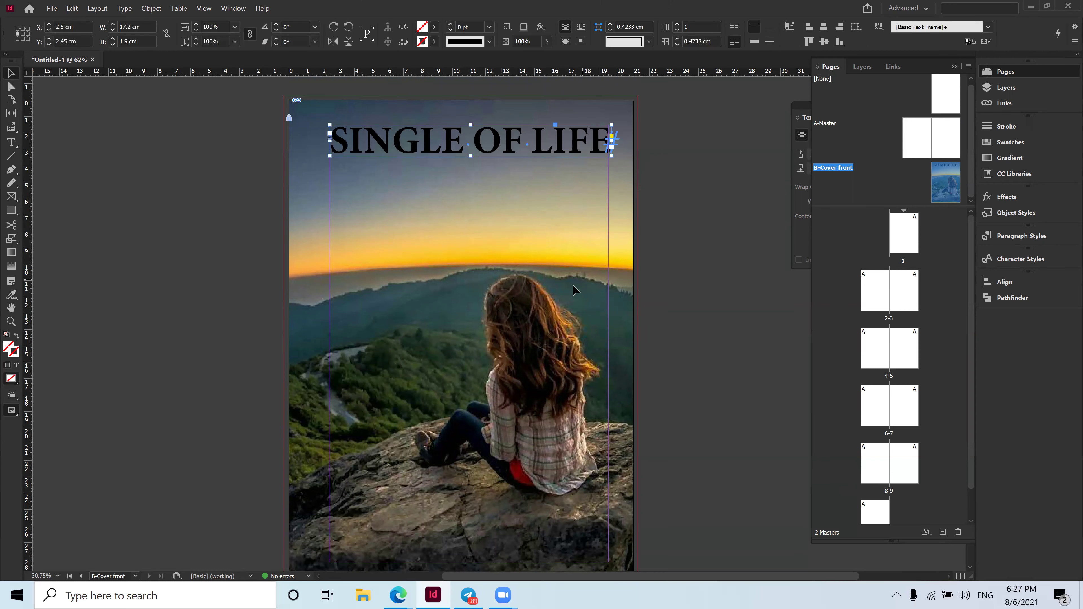
pyautogui.click(470, 297)
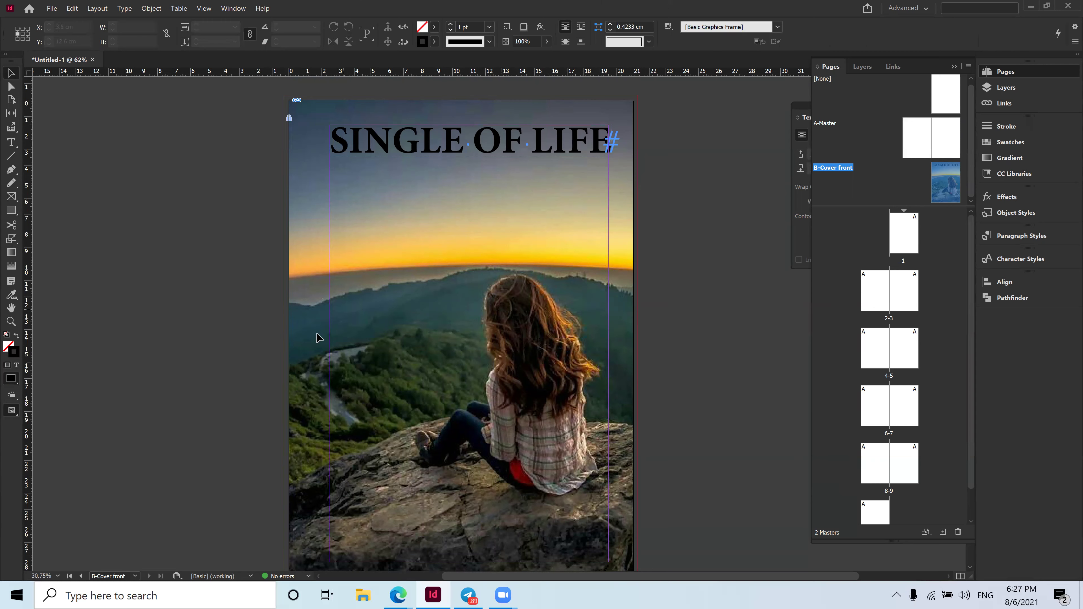
pyautogui.click(12, 413)
pyautogui.click(57, 439)
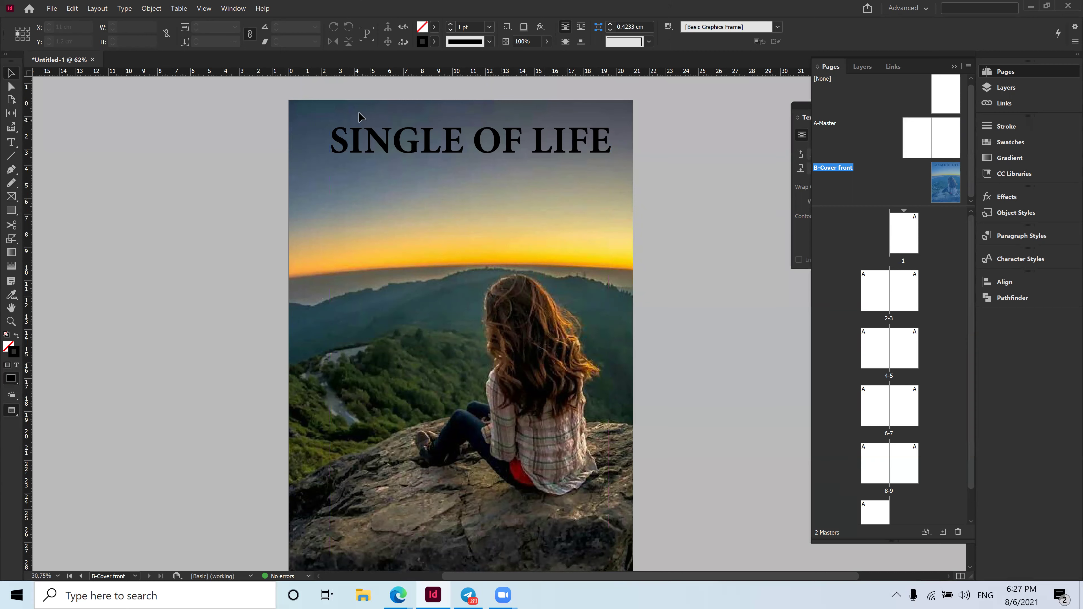
# Scroll over the previewed cover, then return to Normal screen mode.
pyautogui.scroll(-2, 475, 311)
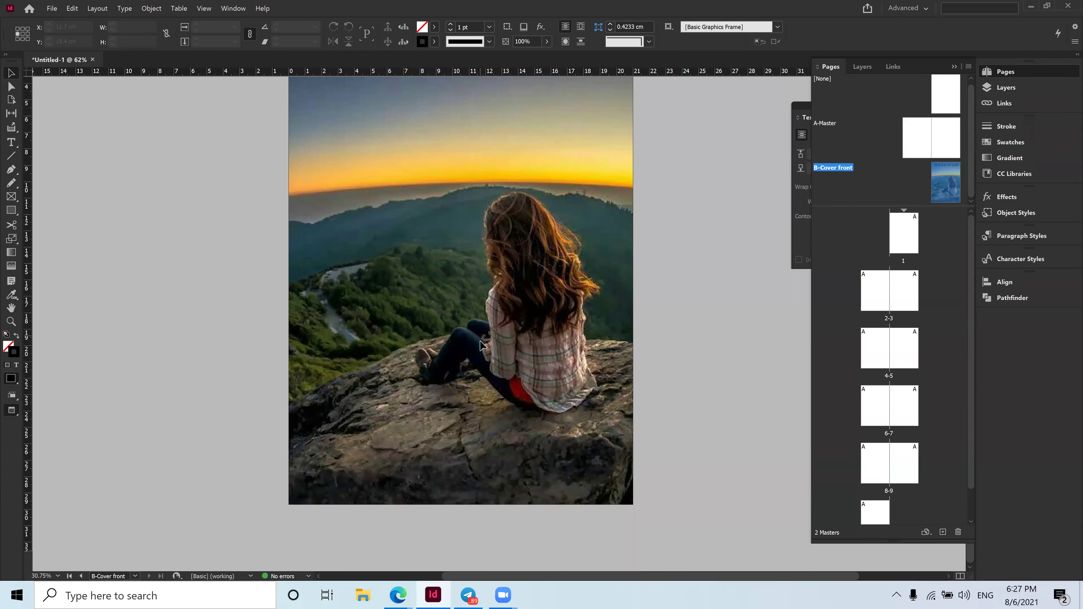
pyautogui.scroll(2, 480, 344)
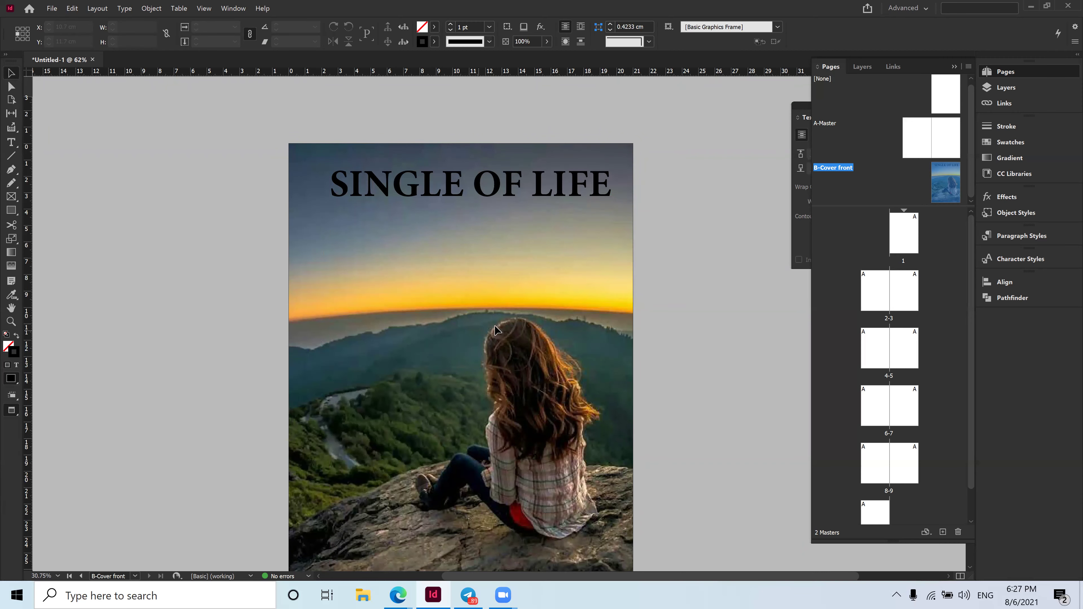
pyautogui.scroll(-2, 502, 354)
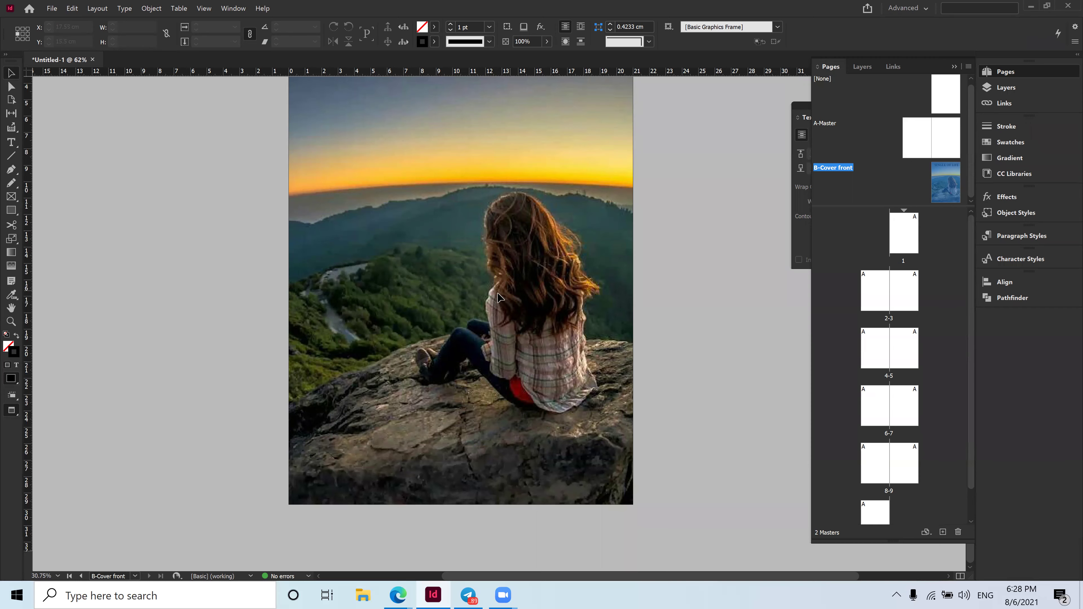
pyautogui.scroll(2, 500, 297)
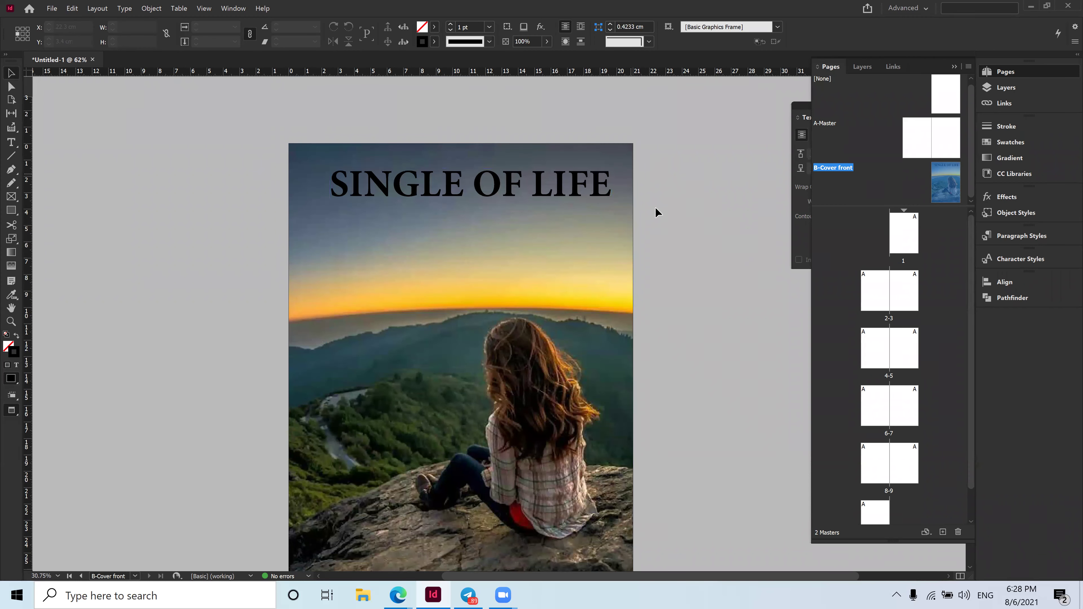
pyautogui.scroll(-1, 432, 320)
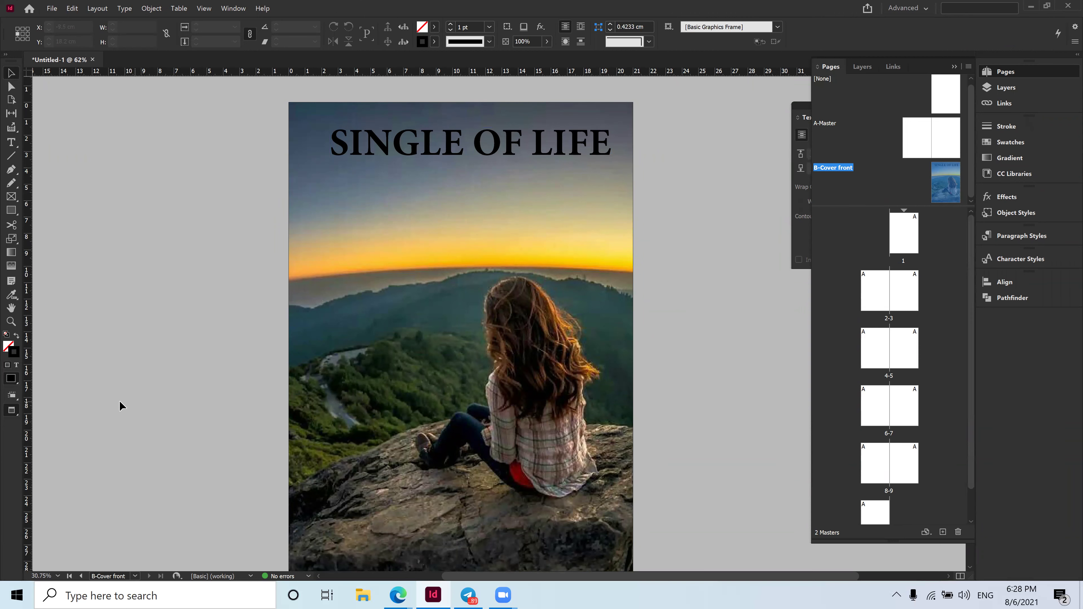
pyautogui.click(12, 412)
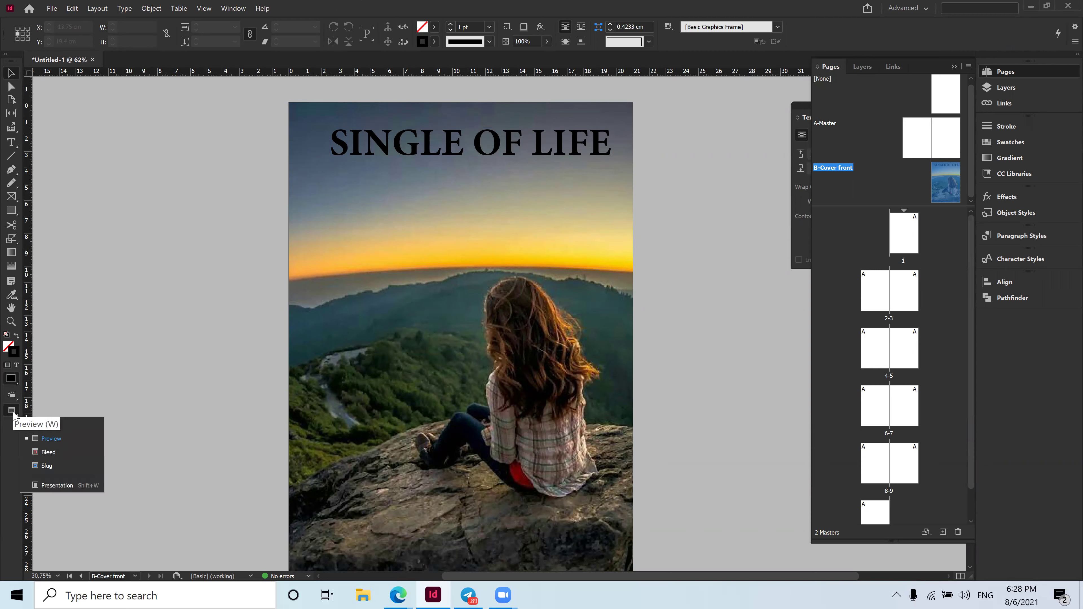
pyautogui.click(53, 425)
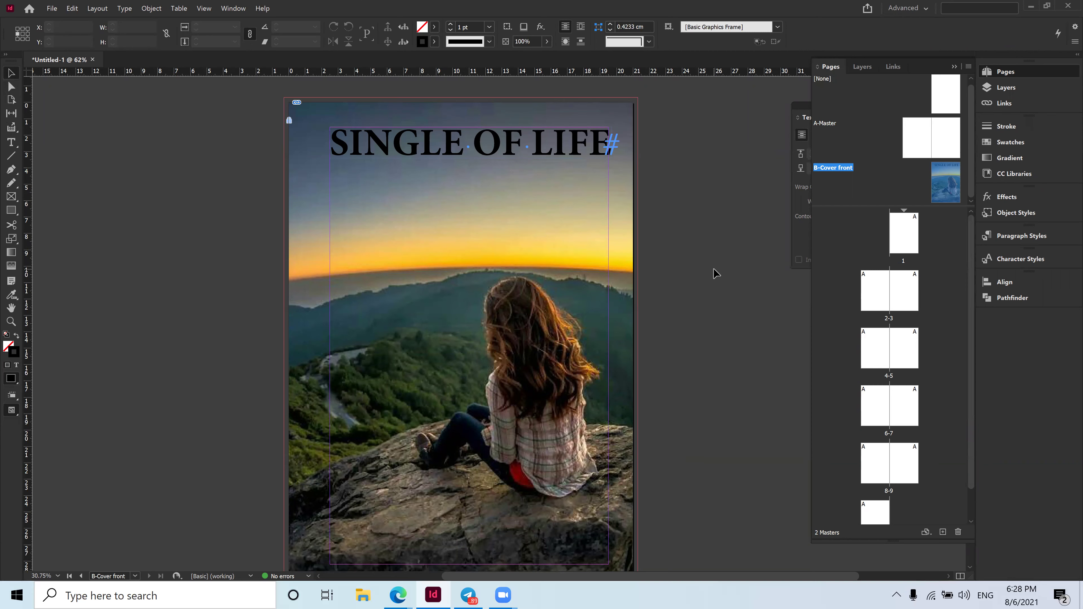
# Color the SINGLE OF LIFE title text with the [Paper] white swatch.
pyautogui.click(11, 145)
pyautogui.moveTo(604, 144); pyautogui.dragTo(761, 146)
pyautogui.click(330, 144)
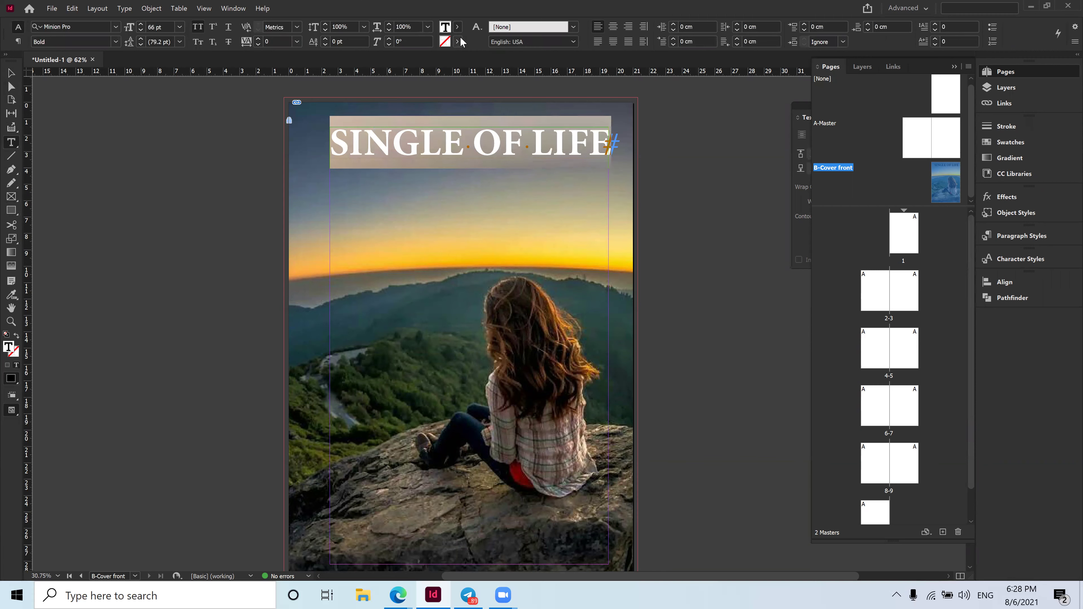
pyautogui.click(457, 27)
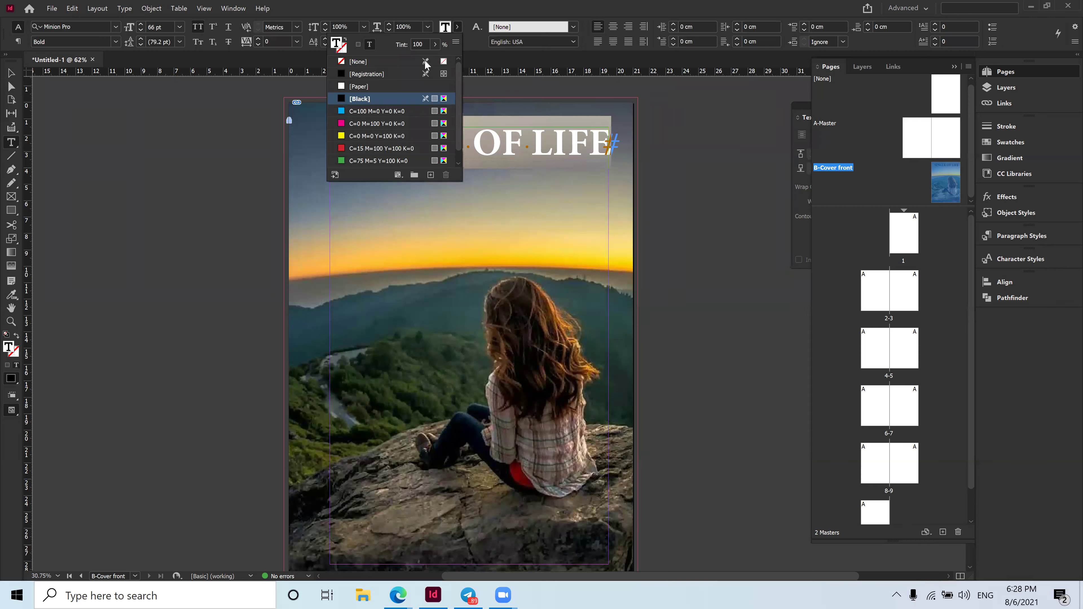
pyautogui.click(354, 86)
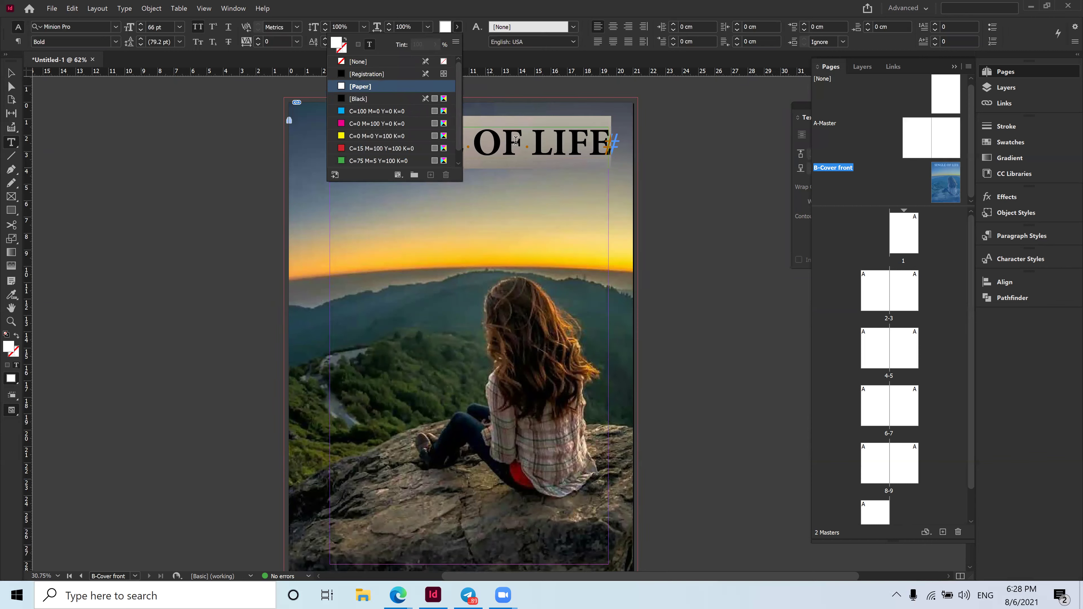
pyautogui.click(484, 184)
# Draw a new empty text frame just below the title.
pyautogui.click(10, 72)
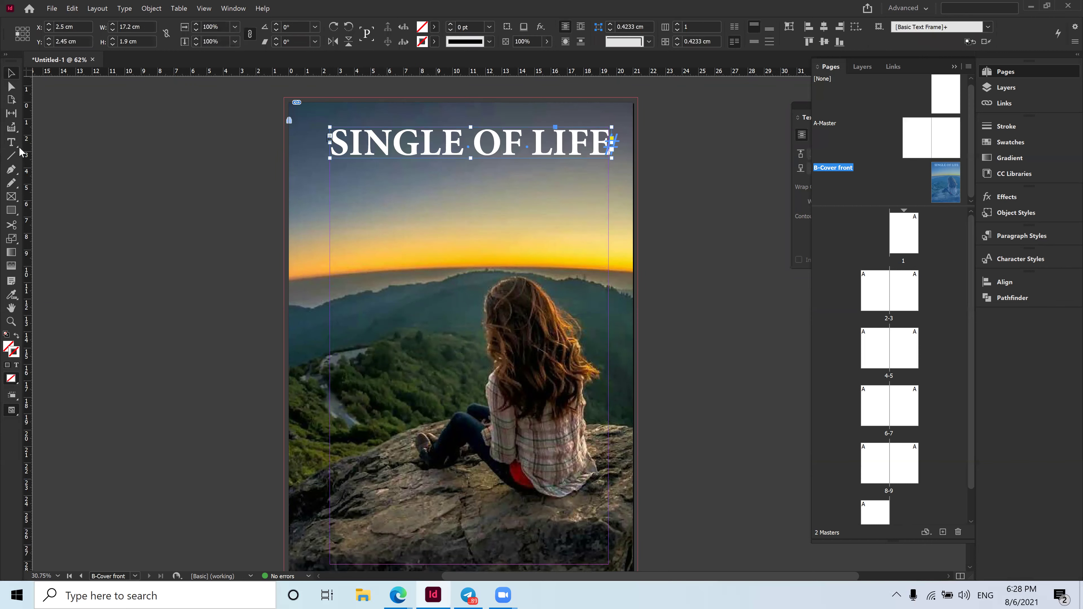
pyautogui.click(14, 145)
pyautogui.moveTo(330, 197); pyautogui.dragTo(608, 217)
# In File Explorer, go from 3-Magazine up to Lesson and open 'Working with File and Folder' in 1-Introduction to Id&Page panel.
pyautogui.click(364, 595)
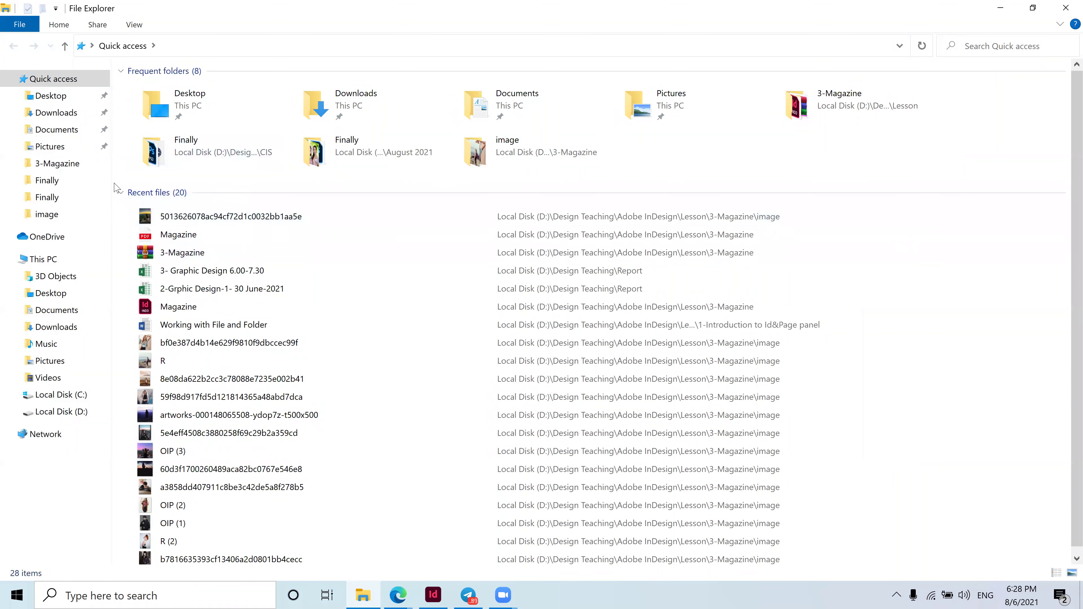
pyautogui.doubleClick(837, 106)
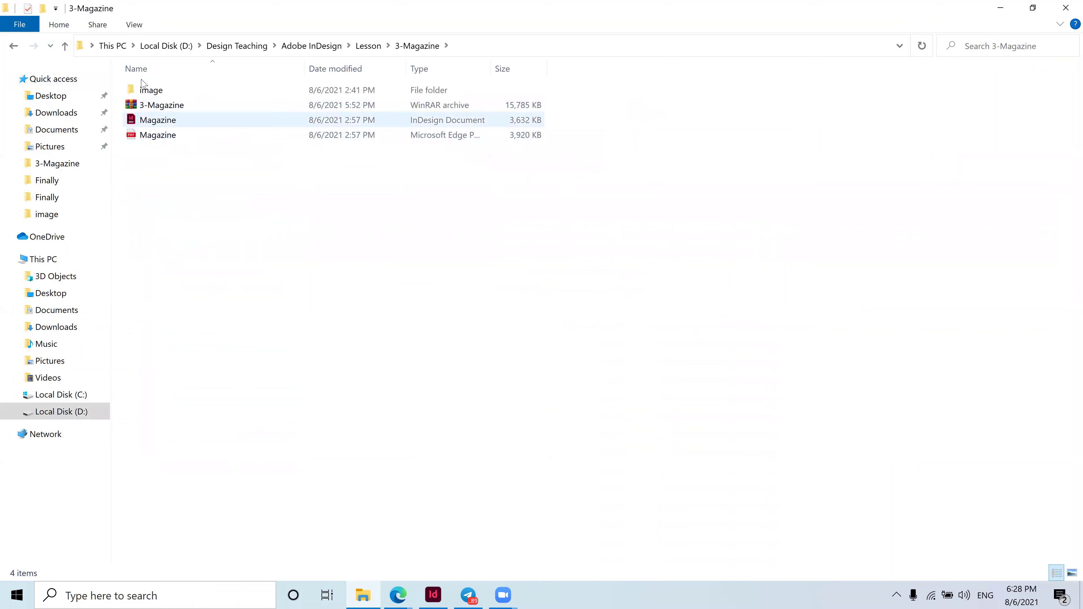
pyautogui.click(65, 46)
pyautogui.doubleClick(170, 90)
pyautogui.doubleClick(174, 135)
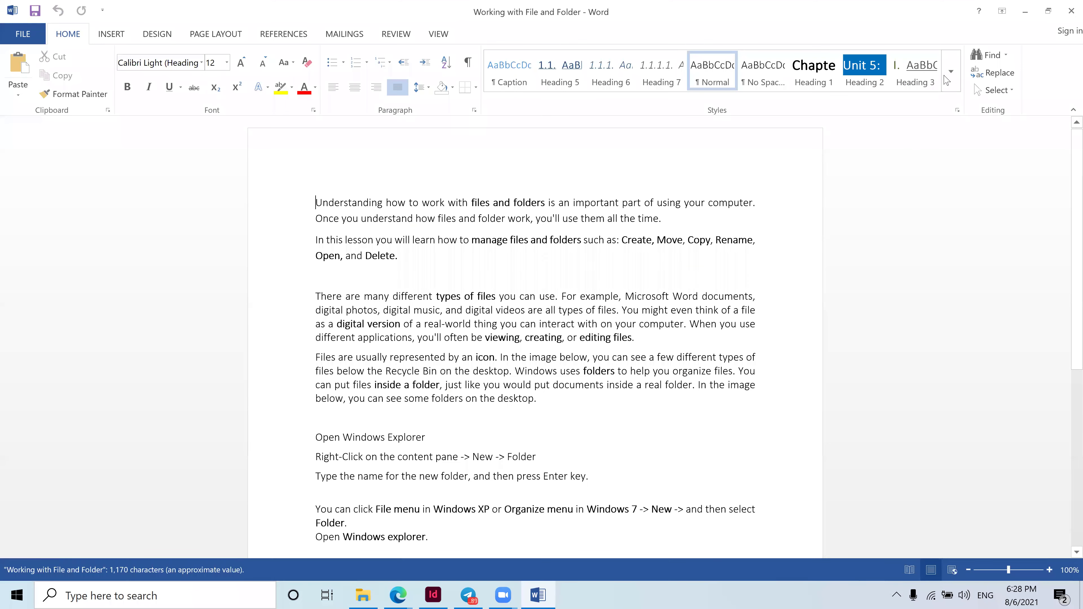
# Copy the Word document's first sentence about files and folders, then return to the InDesign B-Cover master.
pyautogui.click(1025, 11)
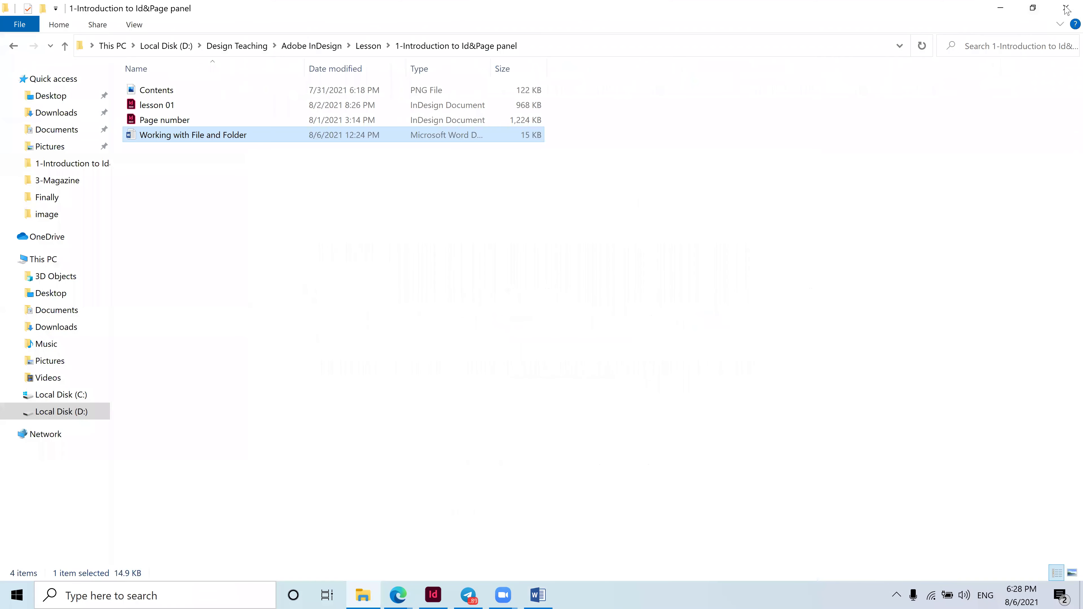
pyautogui.click(431, 595)
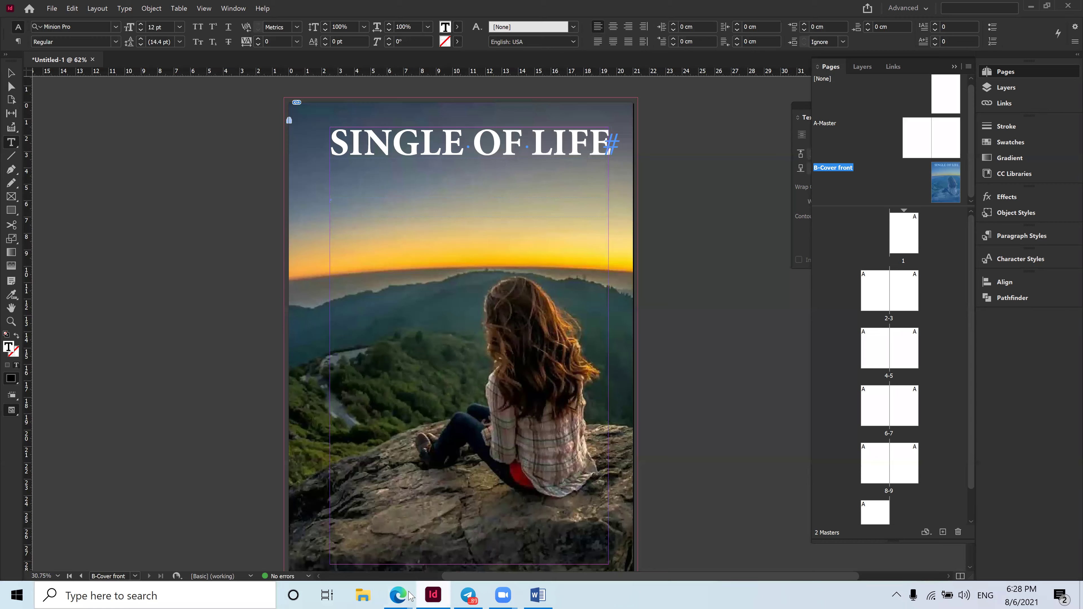
pyautogui.click(533, 596)
pyautogui.moveTo(314, 199); pyautogui.dragTo(765, 207)
pyautogui.hotkey('ctrl', 'c')
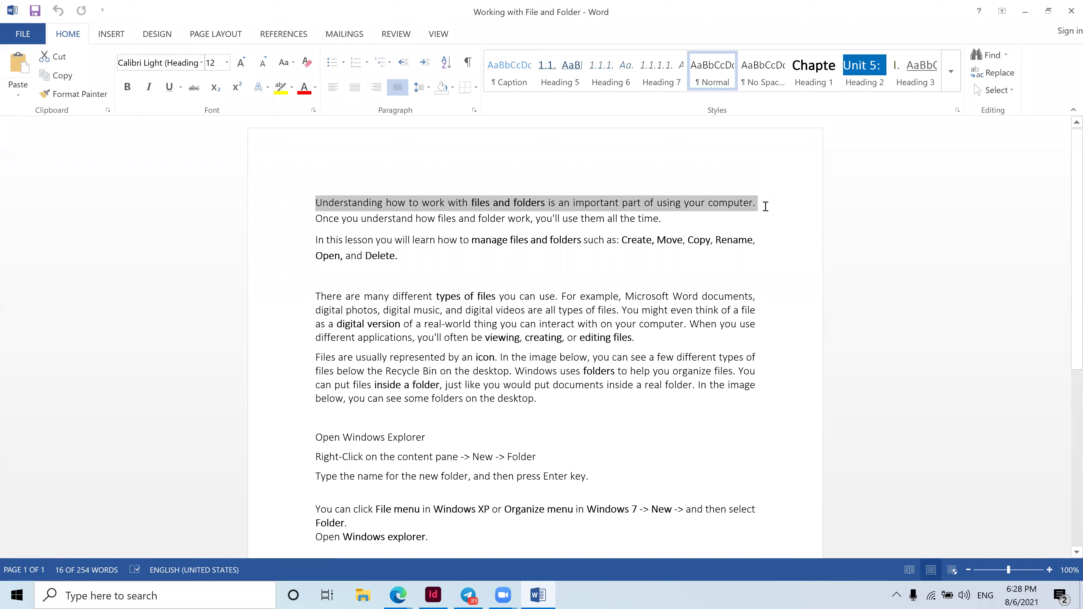
pyautogui.click(433, 595)
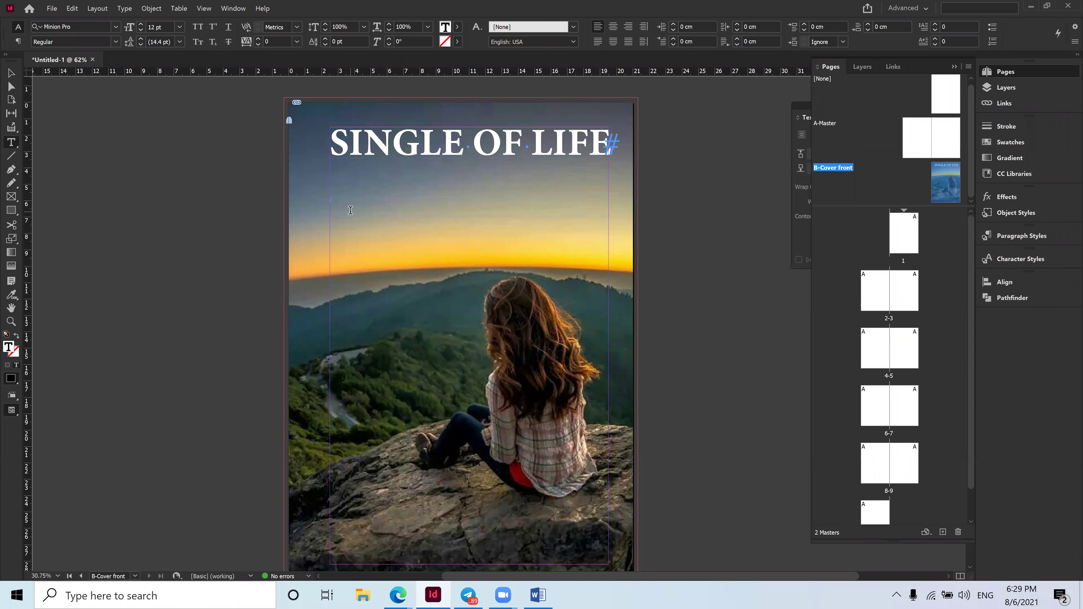
# Paste the sentence at 12 pt and move its frame up under the title to Y 4.25 cm.
pyautogui.hotkey('ctrl', 'v')
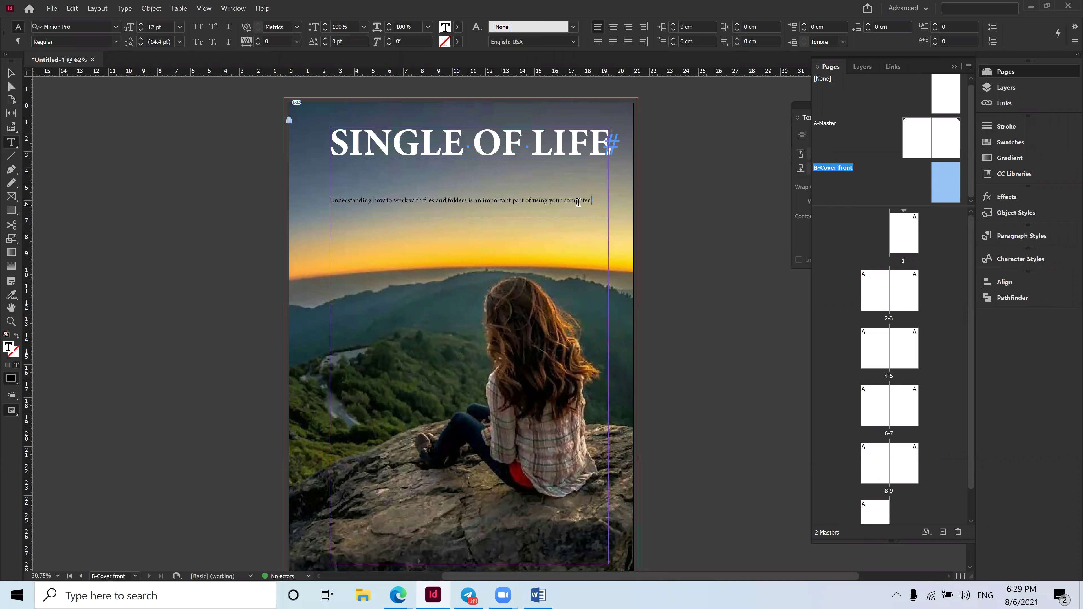
pyautogui.hotkey('ctrl', 'a')
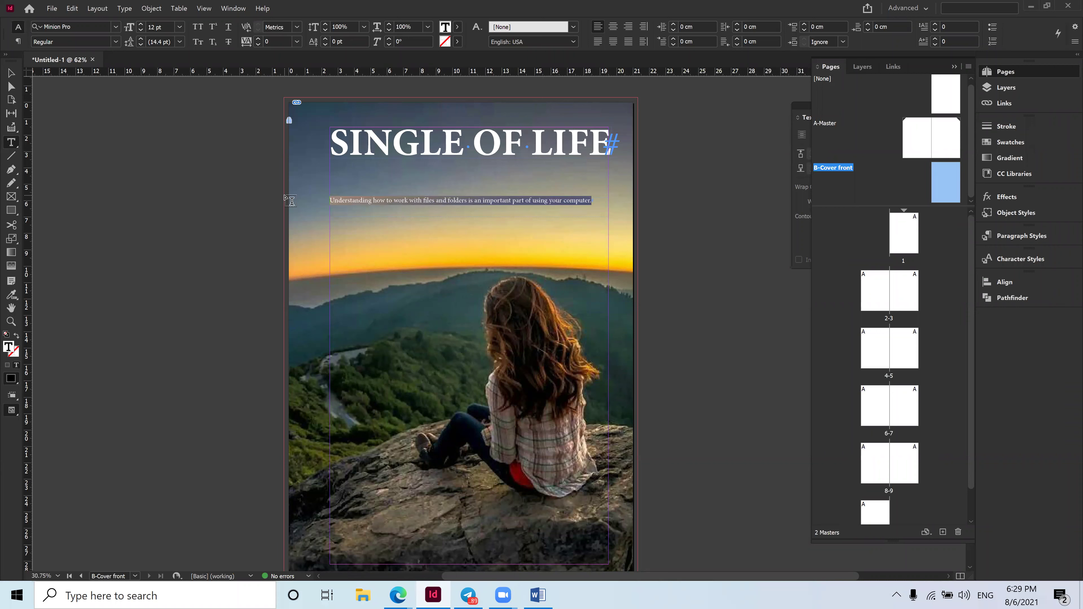
pyautogui.click(141, 24)
pyautogui.click(140, 31)
pyautogui.click(140, 31)
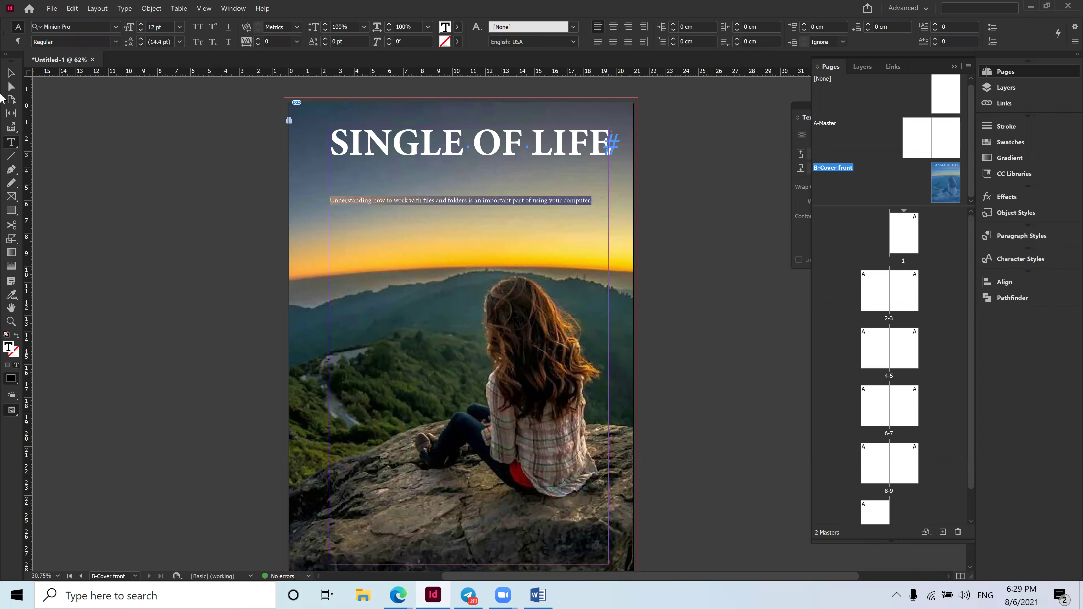
pyautogui.click(7, 75)
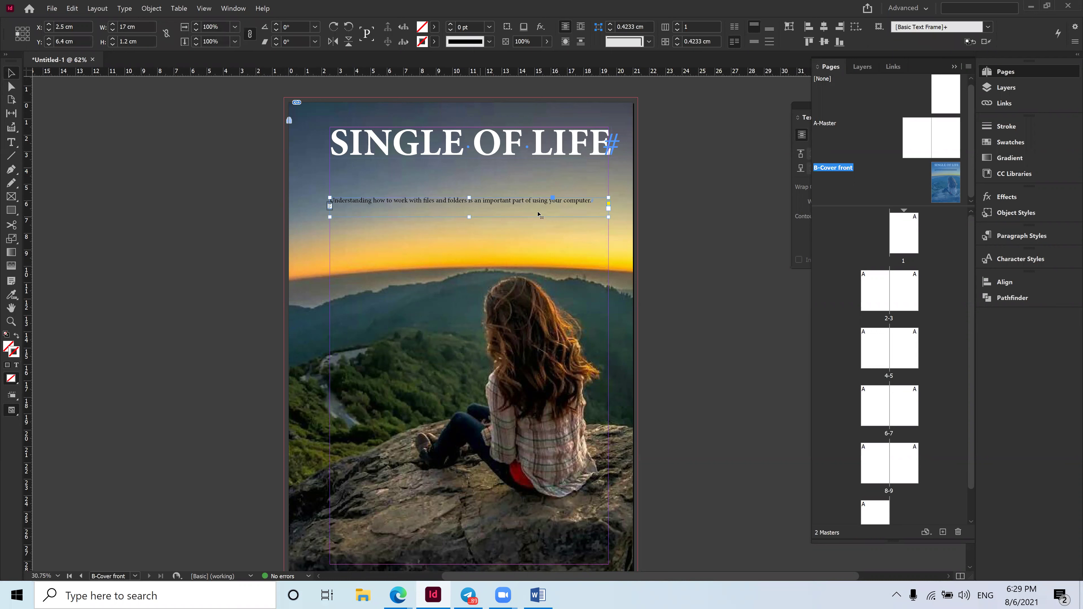
pyautogui.moveTo(487, 203); pyautogui.dragTo(487, 164)
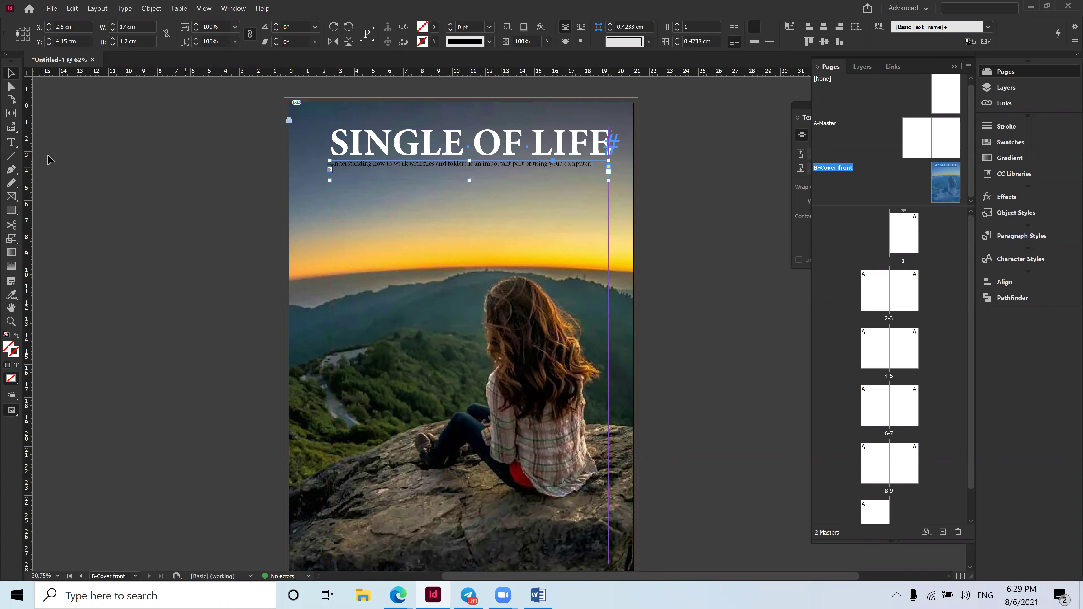
# Make the sentence under the title bold and remove its extra trailing periods.
pyautogui.click(13, 146)
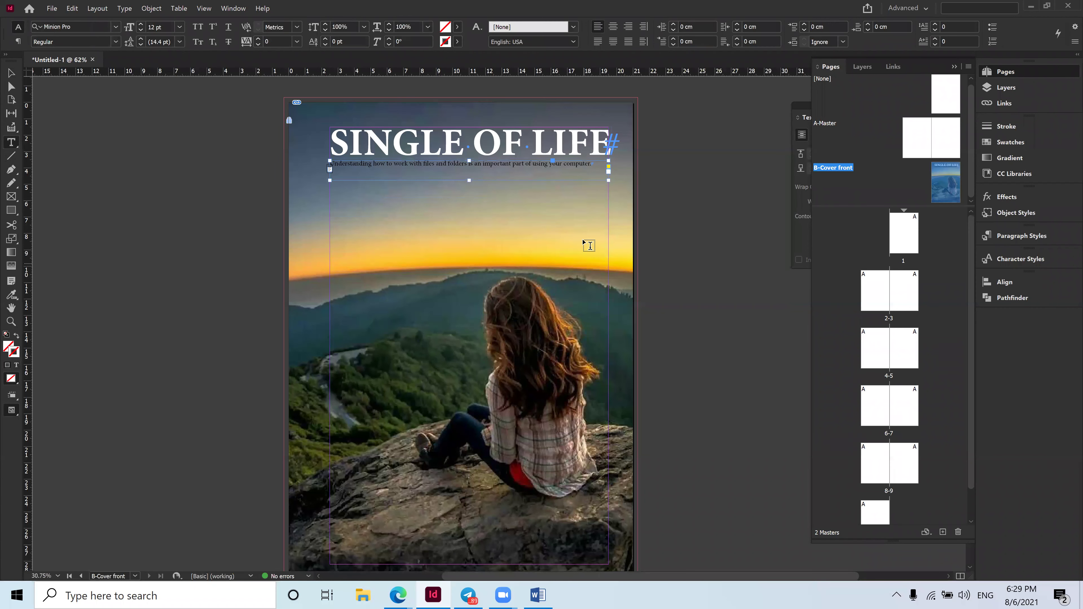
pyautogui.scroll(1, 608, 130)
pyautogui.scroll(1, 533, 120)
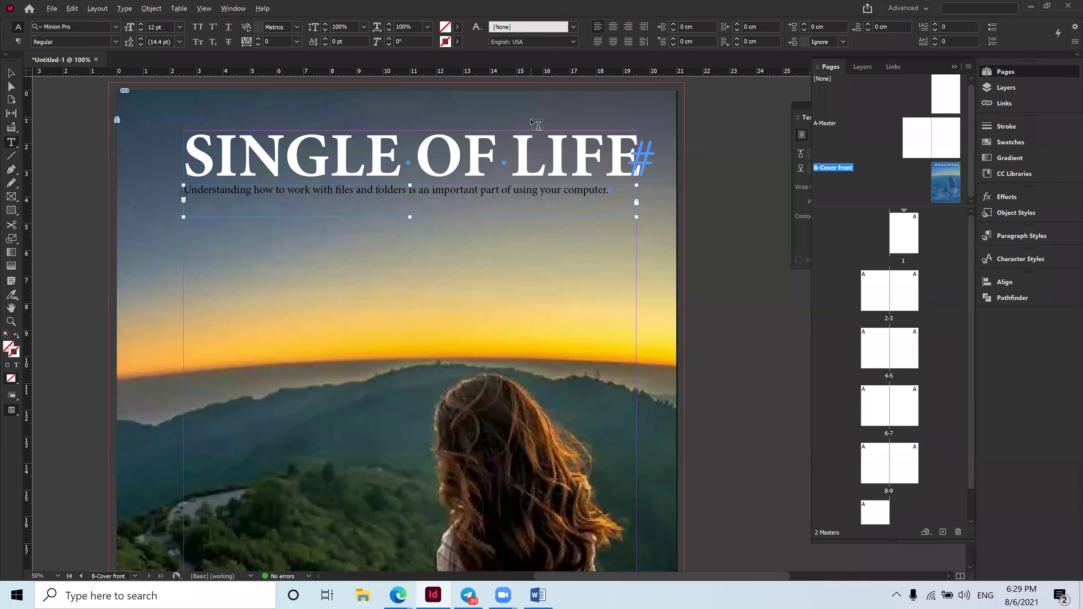
pyautogui.moveTo(609, 190); pyautogui.dragTo(183, 190)
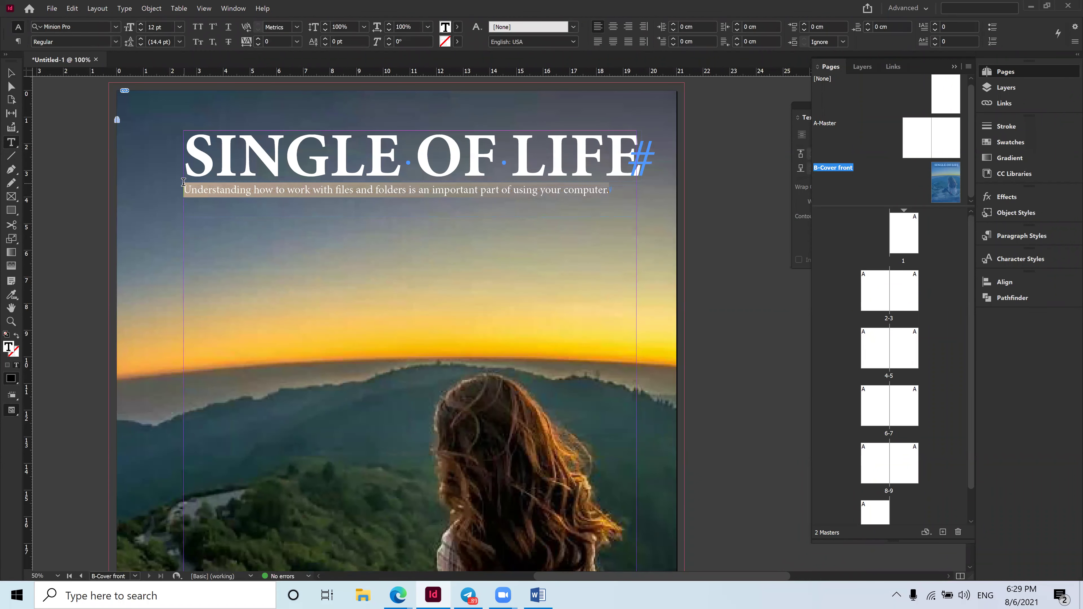
pyautogui.click(115, 41)
pyautogui.click(69, 113)
pyautogui.click(641, 446)
pyautogui.write('.')
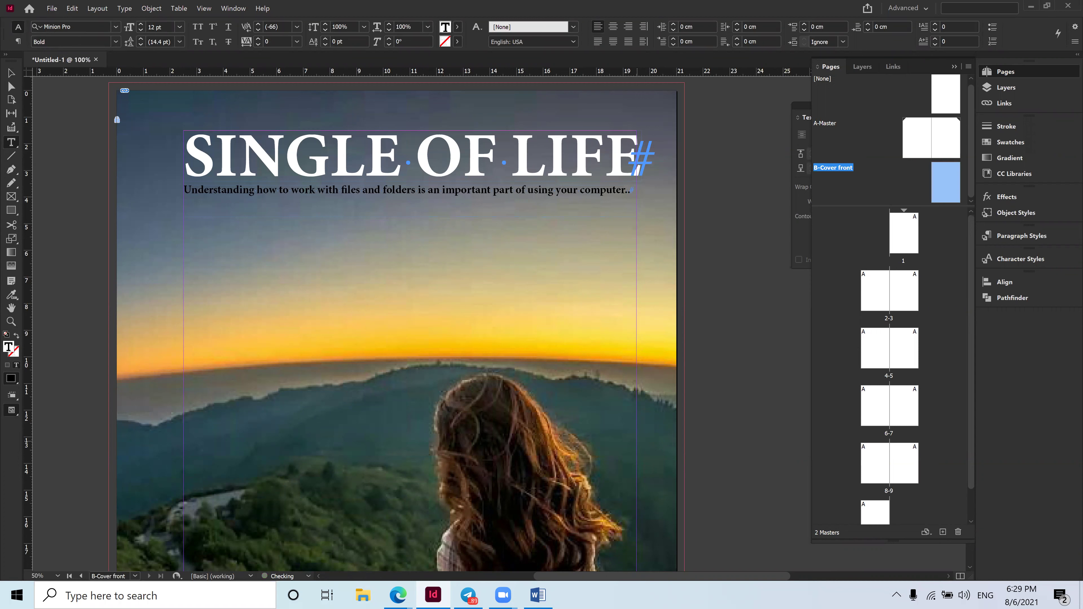
pyautogui.write('.')
pyautogui.press('BackSpace')
pyautogui.press('BackSpace')
# Colour the whole sentence red with the C=15 M=100 Y=100 K=0 swatch.
pyautogui.hotkey('ctrl', 'a')
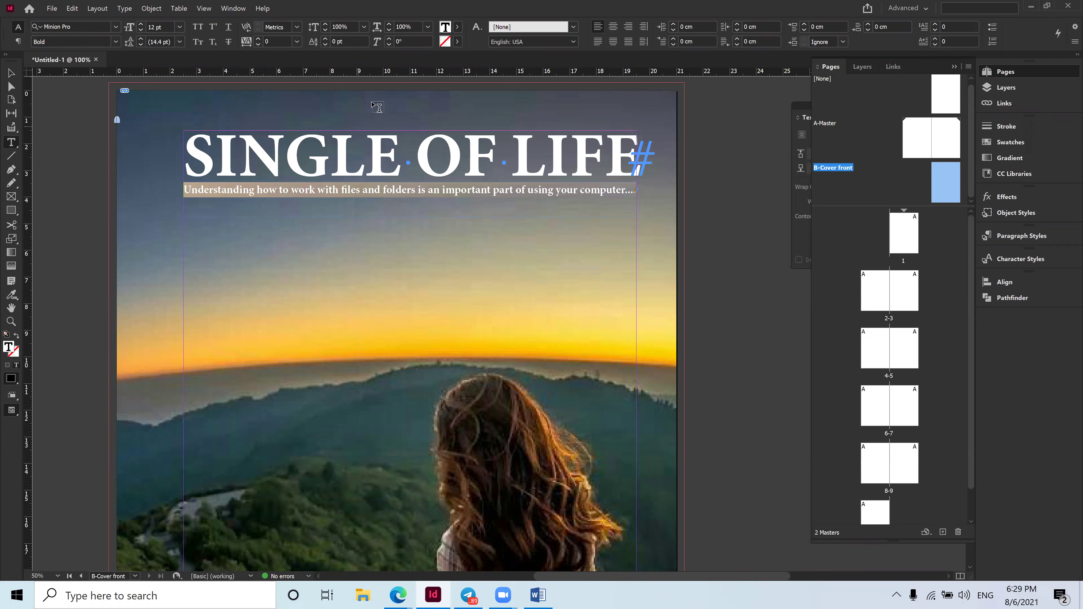
pyautogui.click(458, 27)
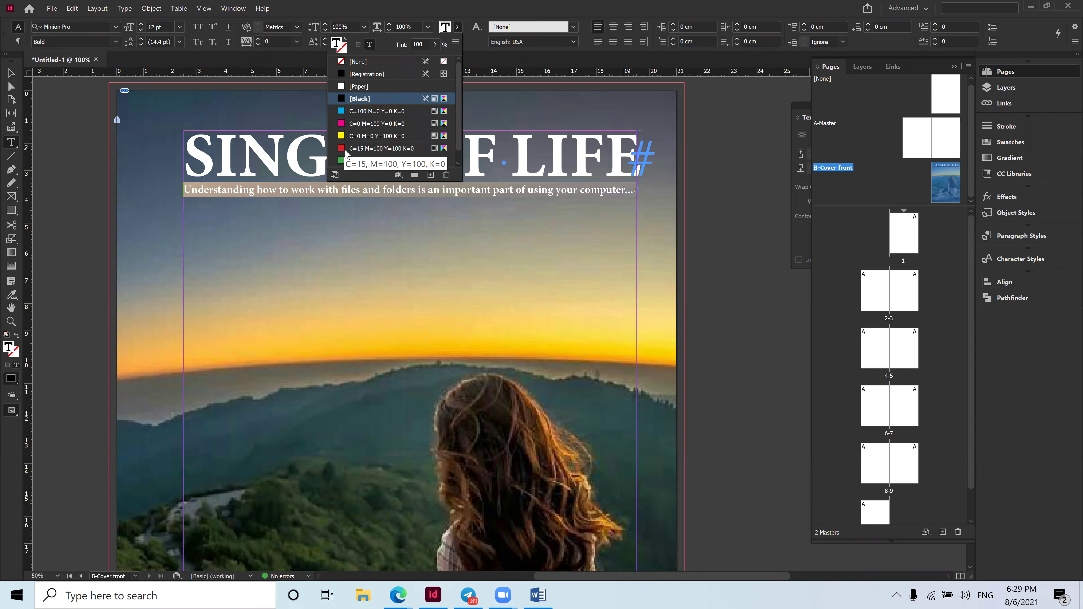
pyautogui.click(363, 148)
pyautogui.press('Escape')
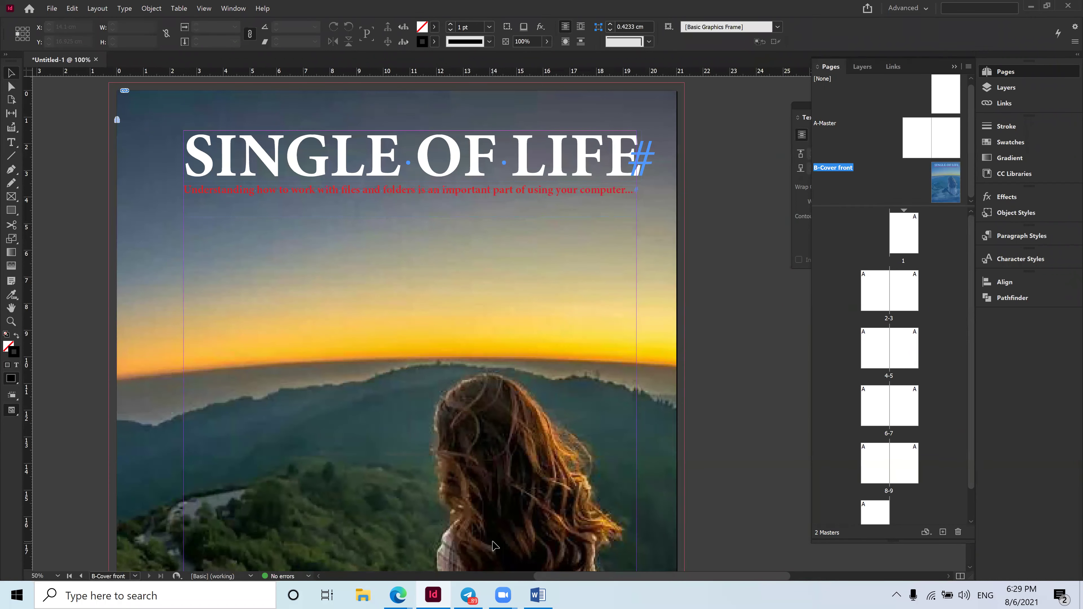
# Admit the waiting participant in the Google Meet tab in Edge, then return to the InDesign cover.
pyautogui.moveTo(398, 595)
pyautogui.click(309, 537)
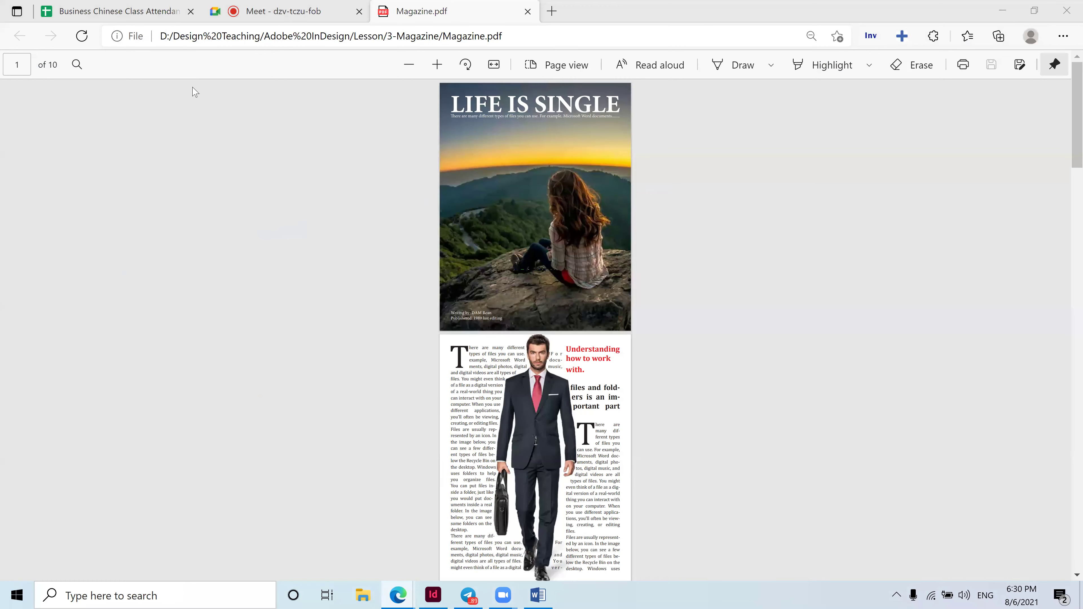
pyautogui.click(270, 13)
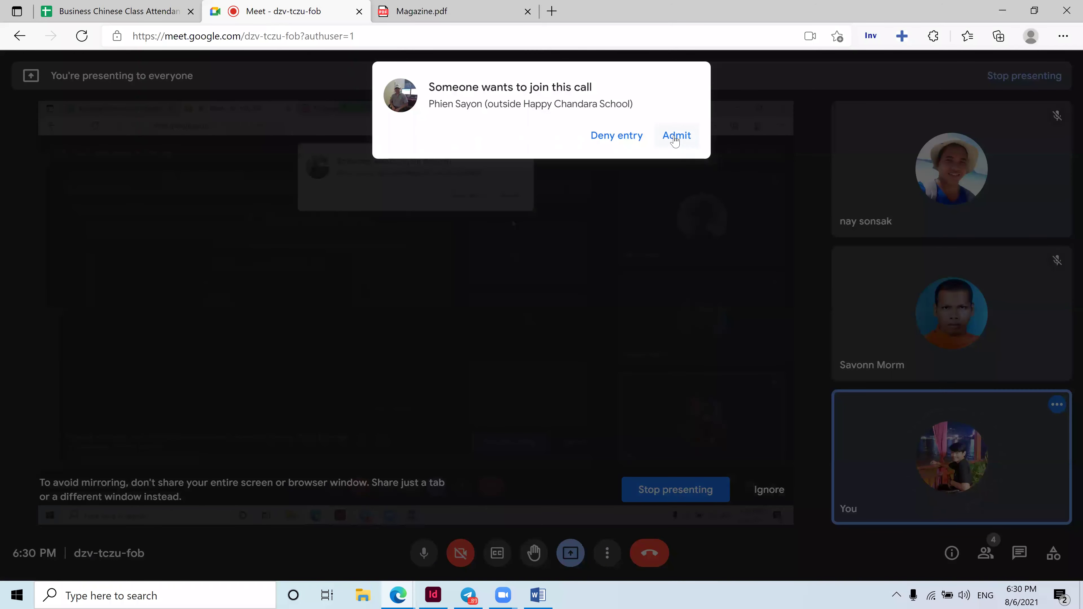
pyautogui.click(677, 134)
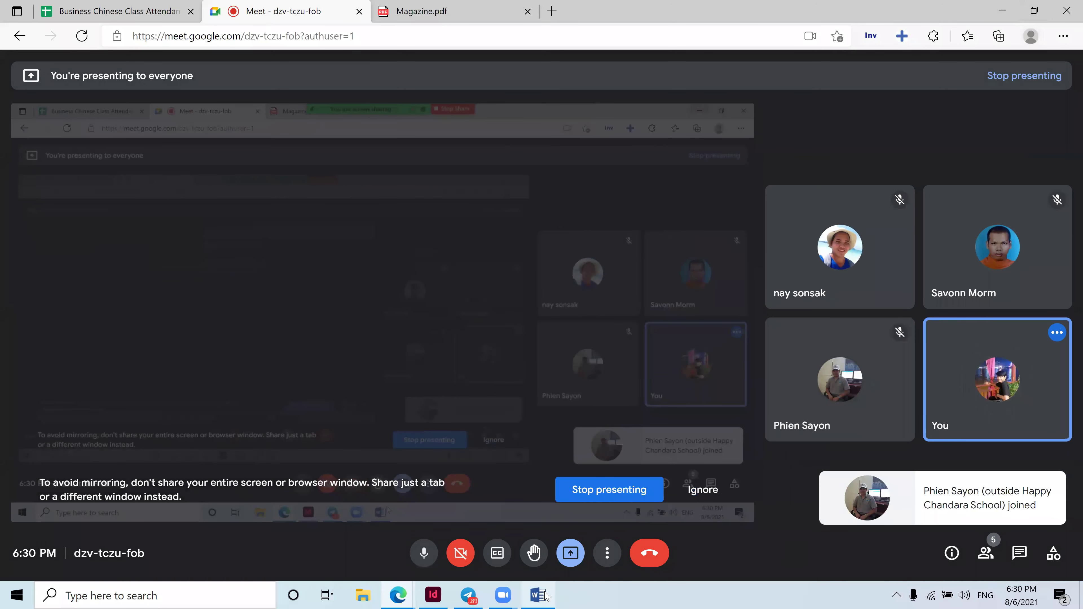
pyautogui.click(433, 595)
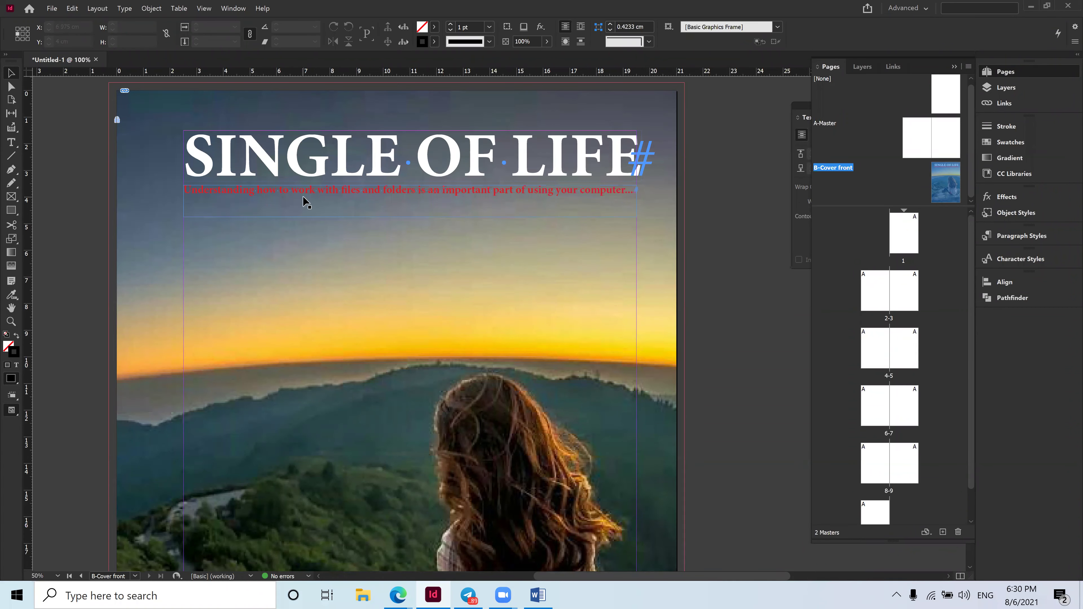
# Draw a text frame near the bottom of the cover and set the type size to 24 pt.
pyautogui.scroll(-2, 328, 315)
pyautogui.scroll(4, 328, 315)
pyautogui.scroll(-11, 469, 340)
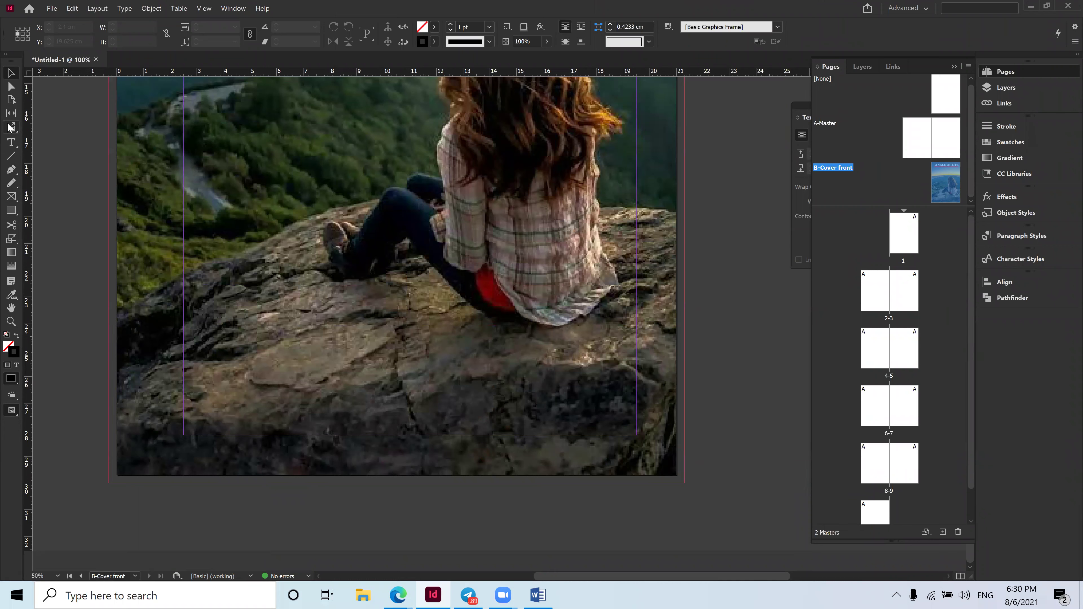
pyautogui.click(11, 143)
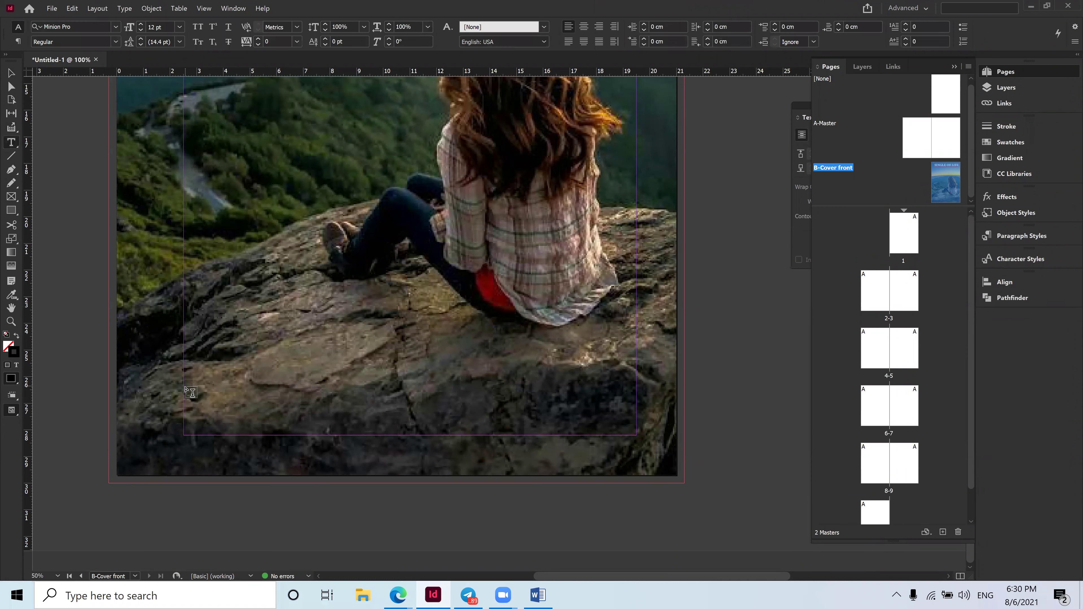
pyautogui.moveTo(184, 389); pyautogui.dragTo(445, 431)
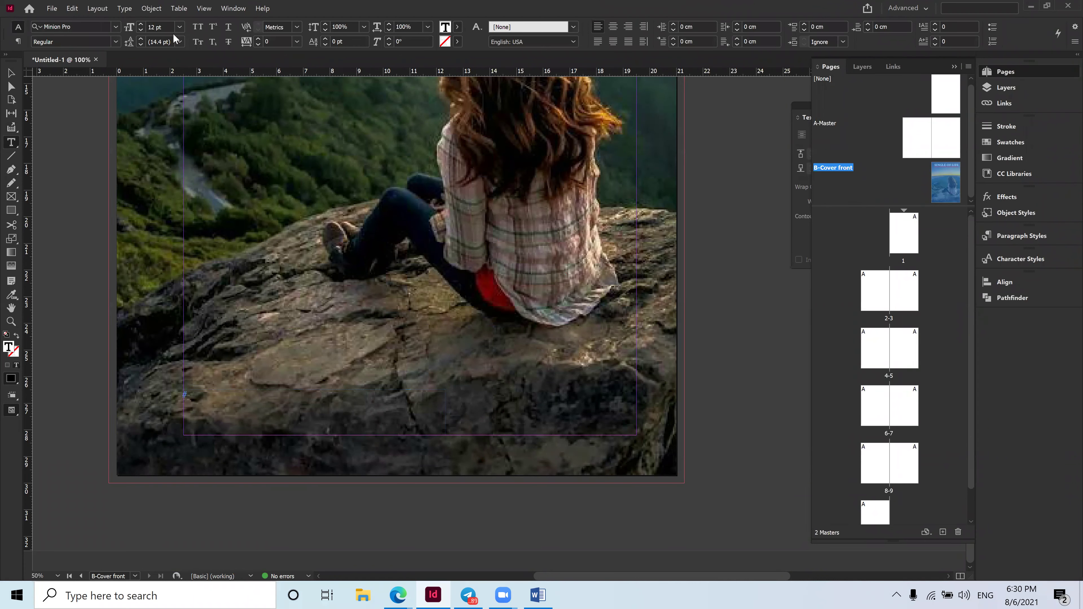
pyautogui.click(179, 27)
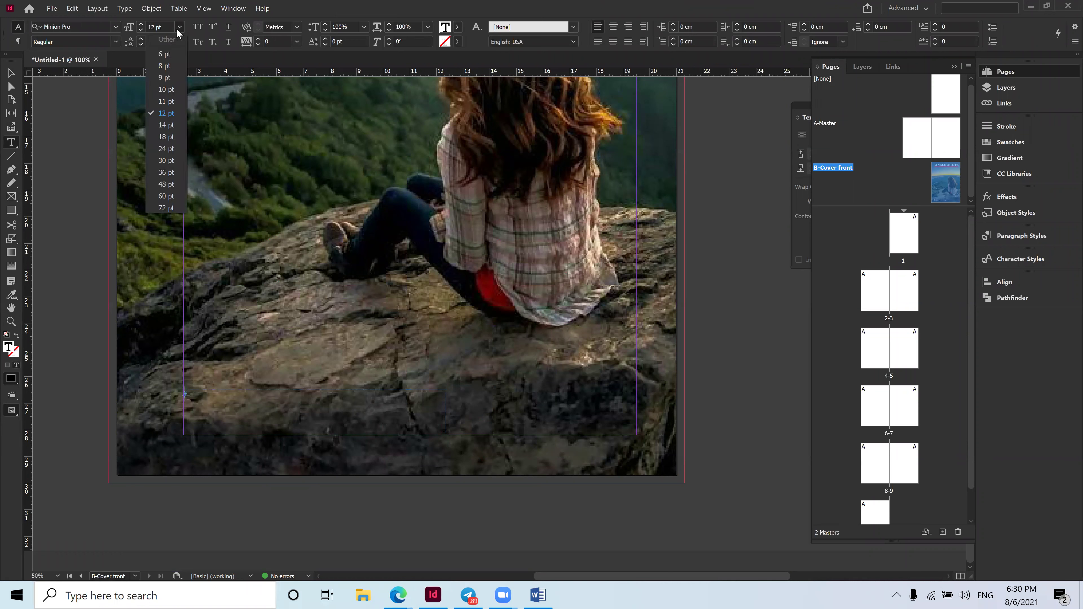
pyautogui.click(166, 148)
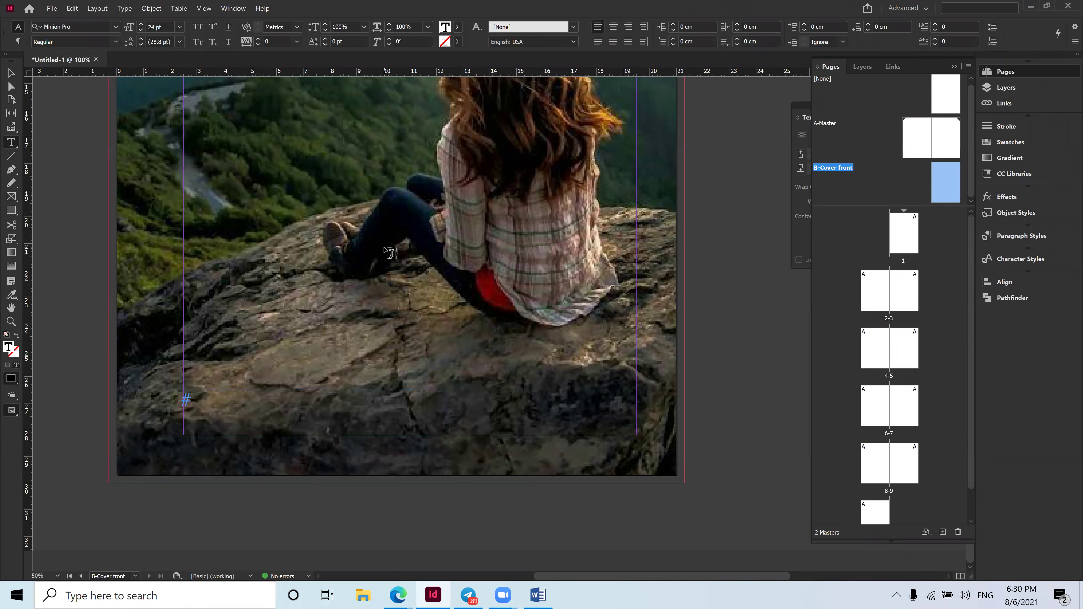
# Type the writer credit line and 'Publishered: 1989 Last Ed-' on a second line, then select all.
pyautogui.write('Writing by: ')
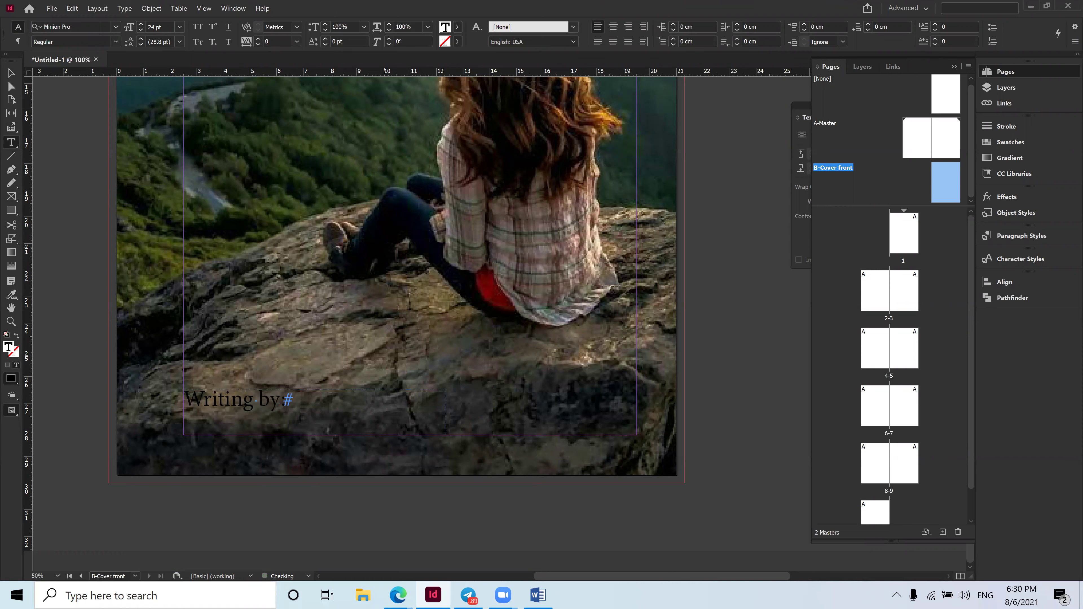
pyautogui.write('DAM Rea')
pyautogui.write('n')
pyautogui.press('Return')
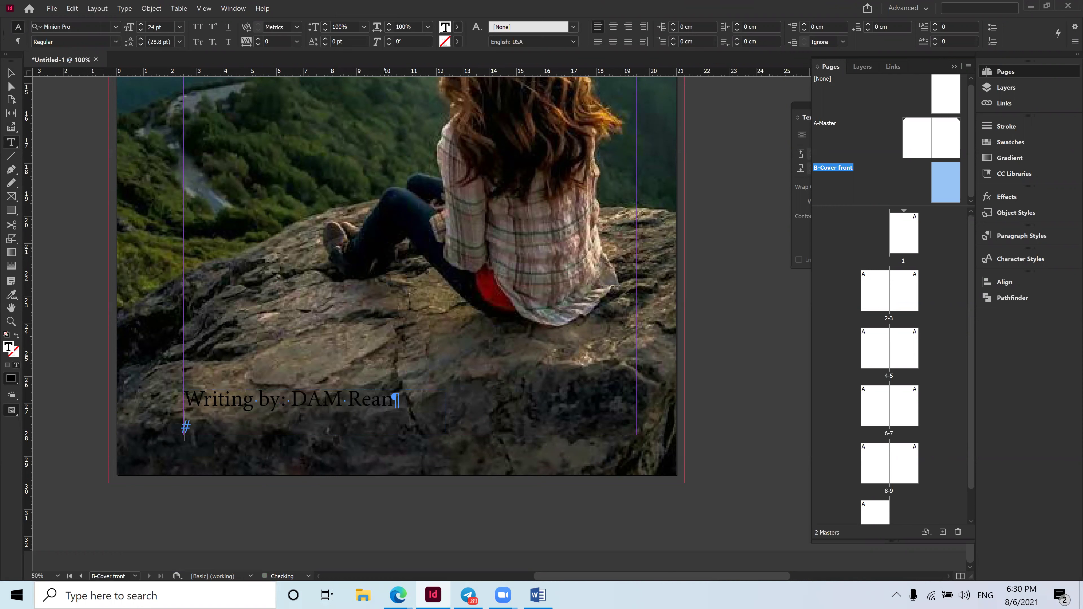
pyautogui.write('Publisher')
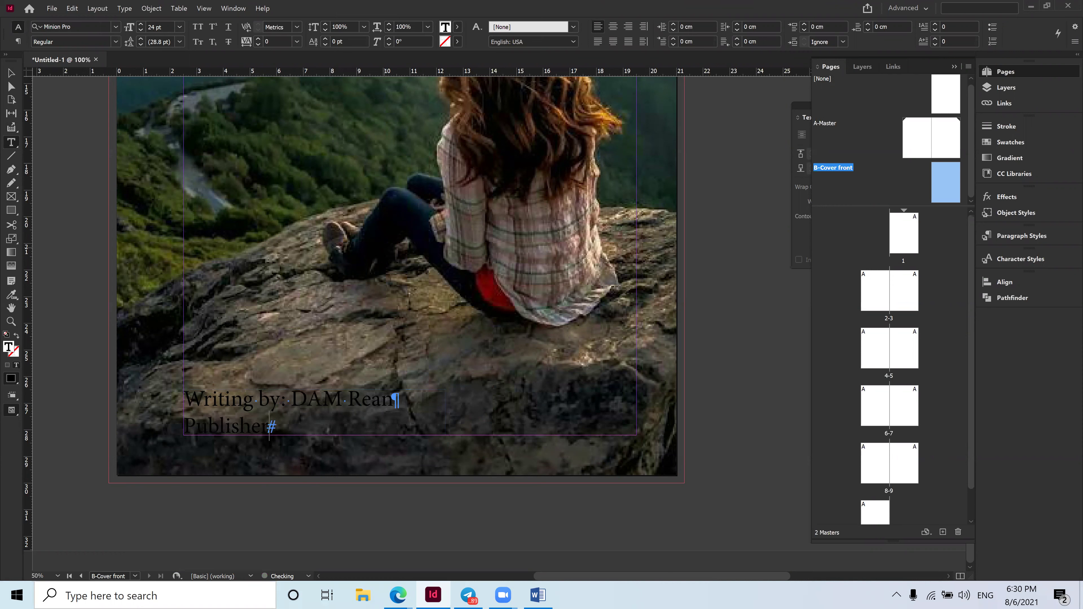
pyautogui.write('ed: 1989 Last Ed-')
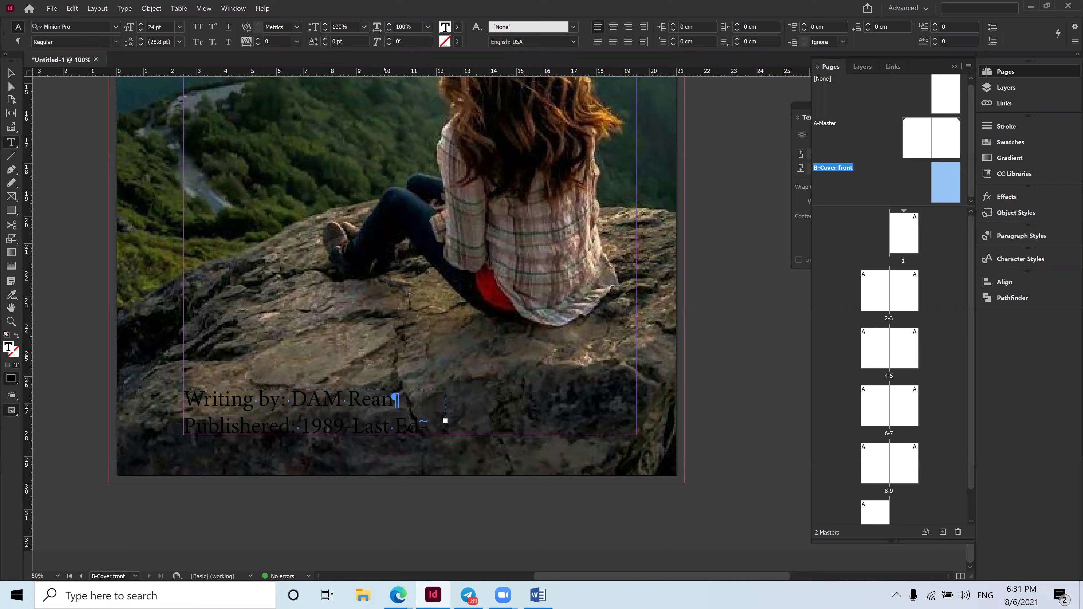
pyautogui.hotkey('ctrl', 'a')
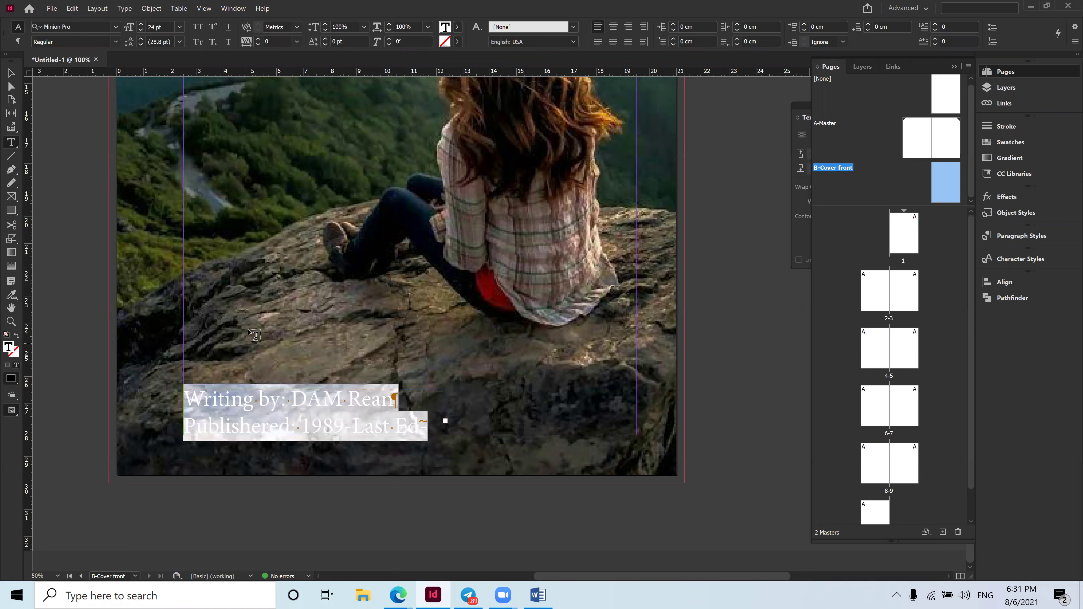
# Make the credit text white with the [Paper] swatch and shrink it to 19 pt.
pyautogui.click(445, 42)
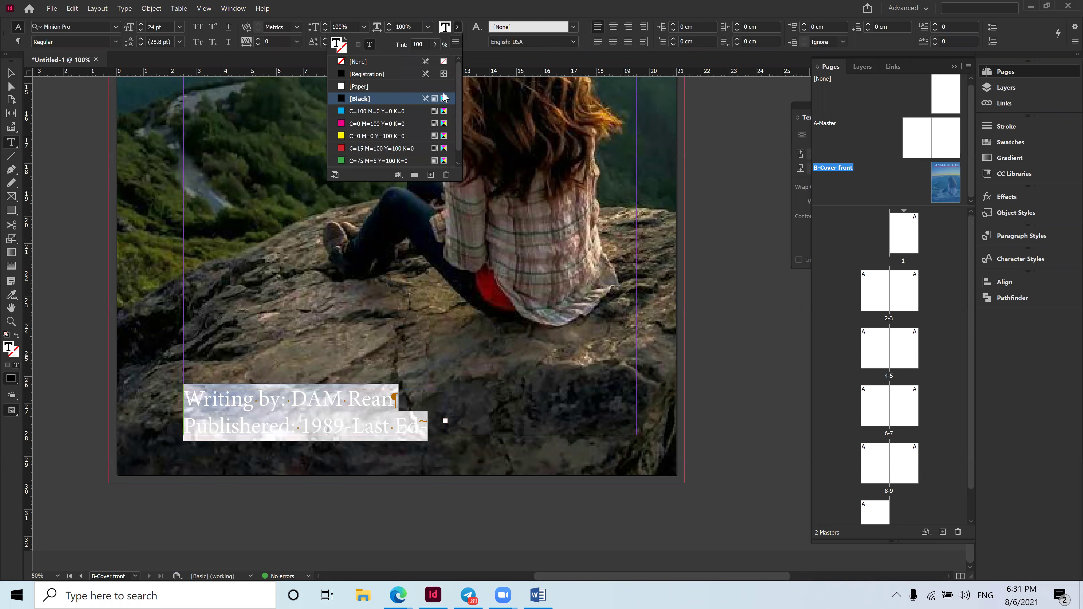
pyautogui.click(350, 86)
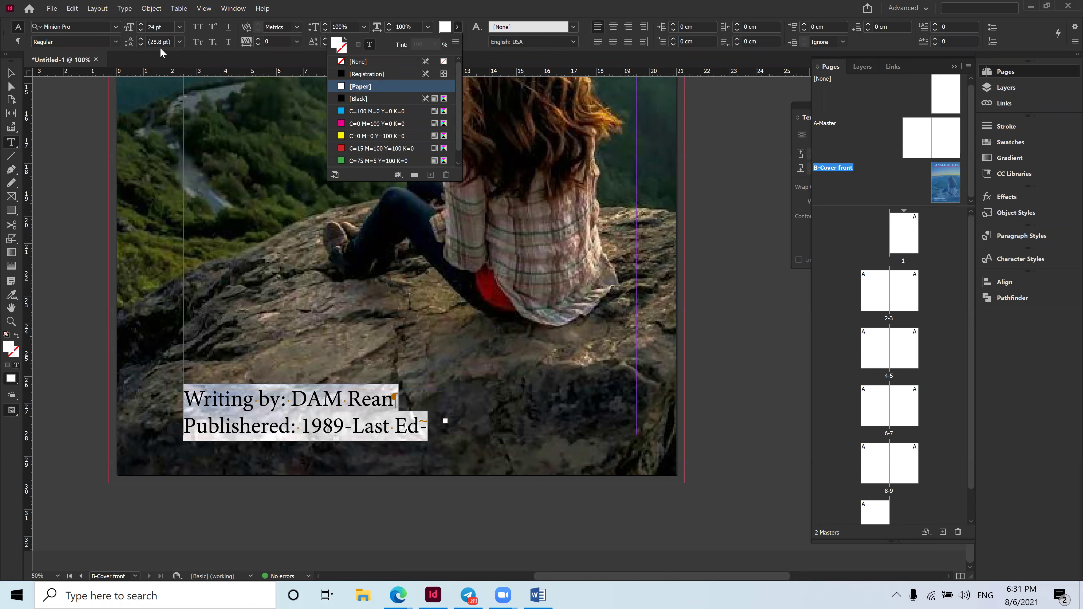
pyautogui.click(141, 29)
pyautogui.click(141, 29)
pyautogui.click(141, 29)
pyautogui.click(141, 29)
pyautogui.click(141, 29)
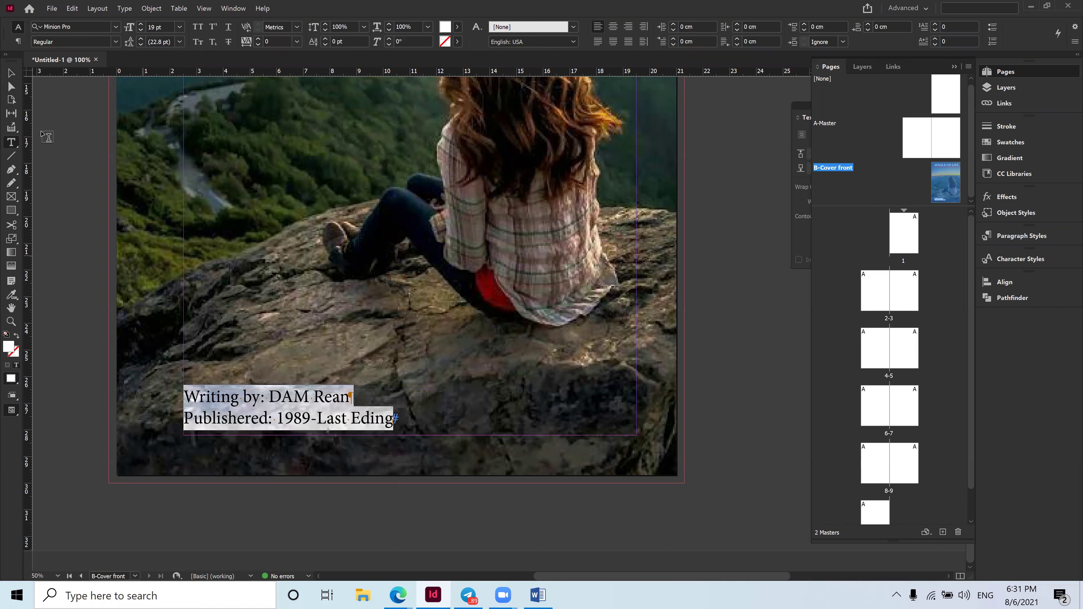
pyautogui.click(11, 74)
# Nudge the credit text frame slightly lower on the cover.
pyautogui.click(725, 442)
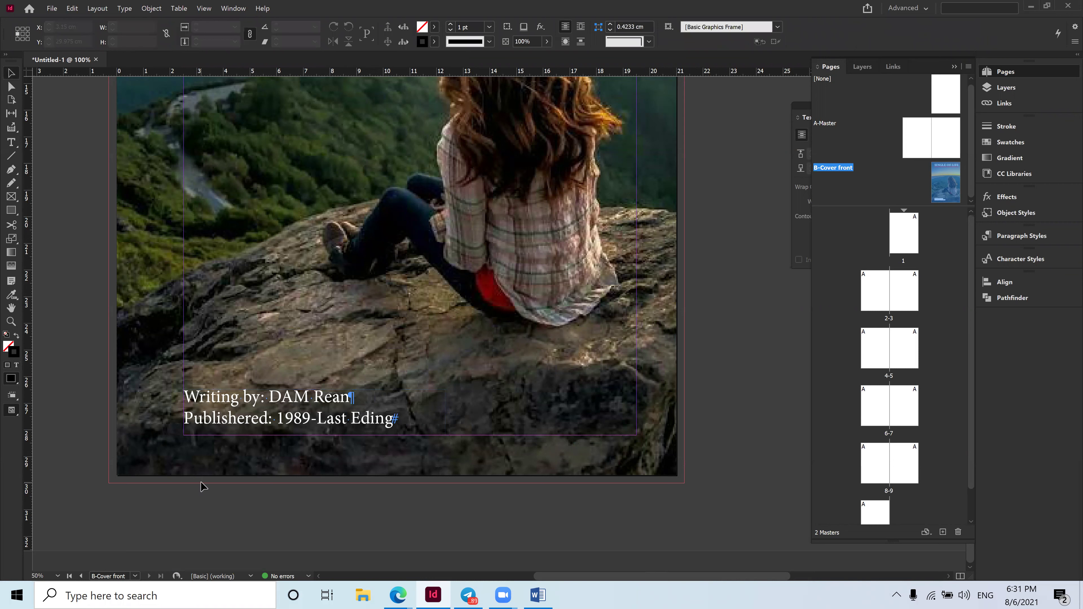
pyautogui.click(261, 401)
pyautogui.moveTo(398, 436); pyautogui.dragTo(400, 438)
pyautogui.press('Down')
pyautogui.press('Down')
pyautogui.press('Down')
pyautogui.press('Down')
pyautogui.press('Down')
pyautogui.press('Down')
pyautogui.press('Down')
pyautogui.press('Down')
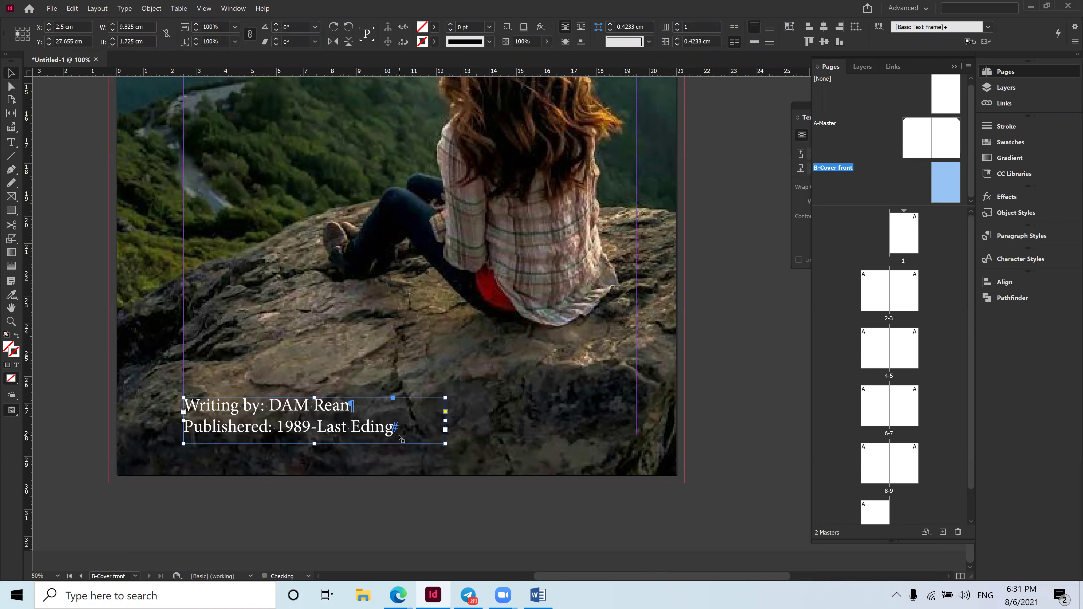
pyautogui.click(730, 402)
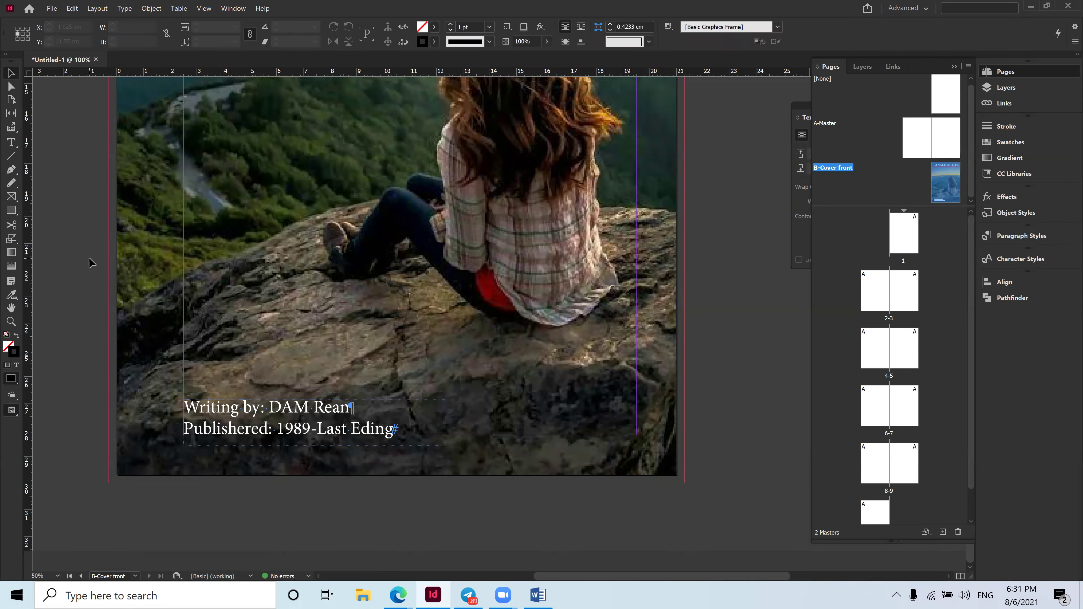
pyautogui.click(285, 416)
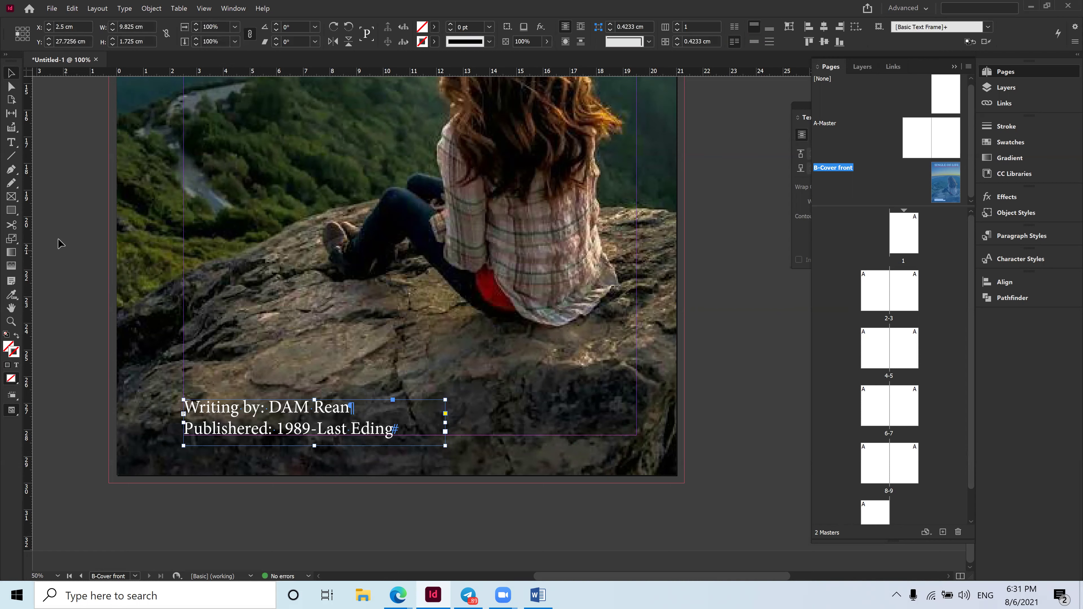
# Select both credit lines to check their paragraph and character formatting, then zoom out to the whole page.
pyautogui.click(11, 142)
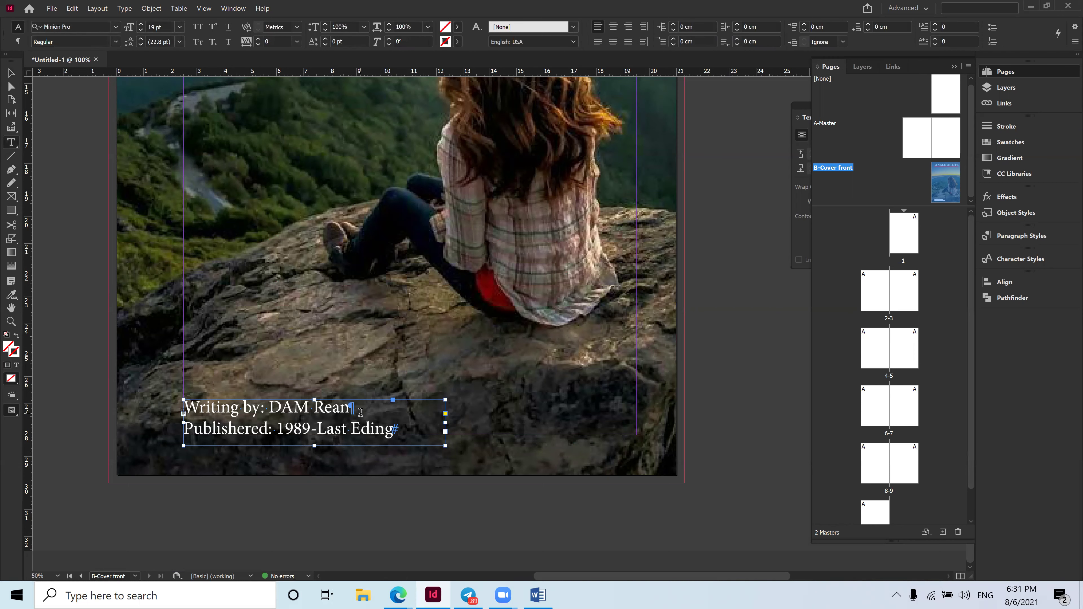
pyautogui.click(345, 410)
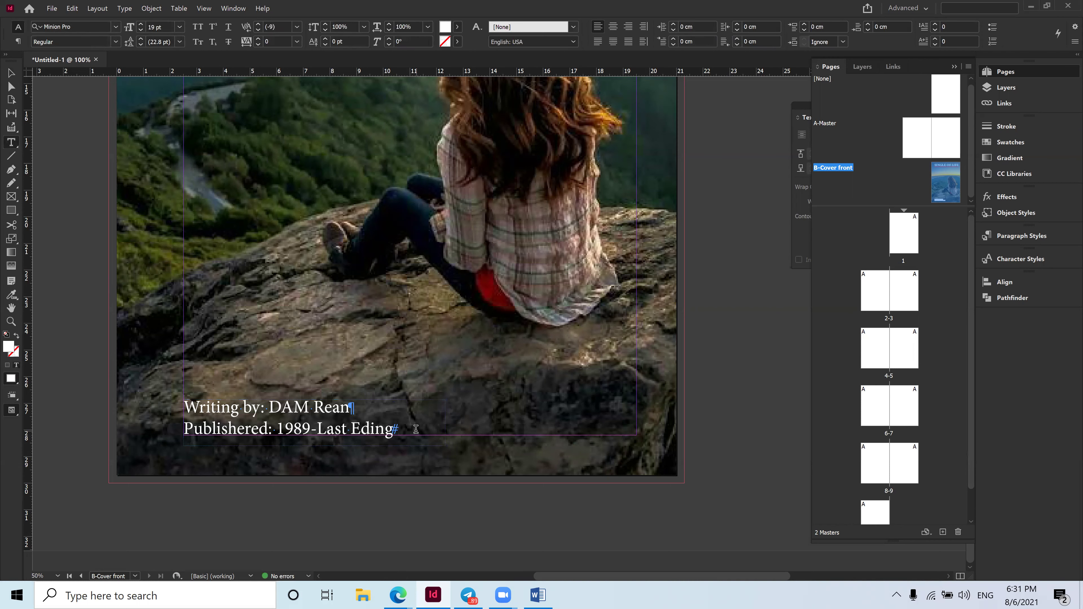
pyautogui.moveTo(416, 429); pyautogui.dragTo(154, 406)
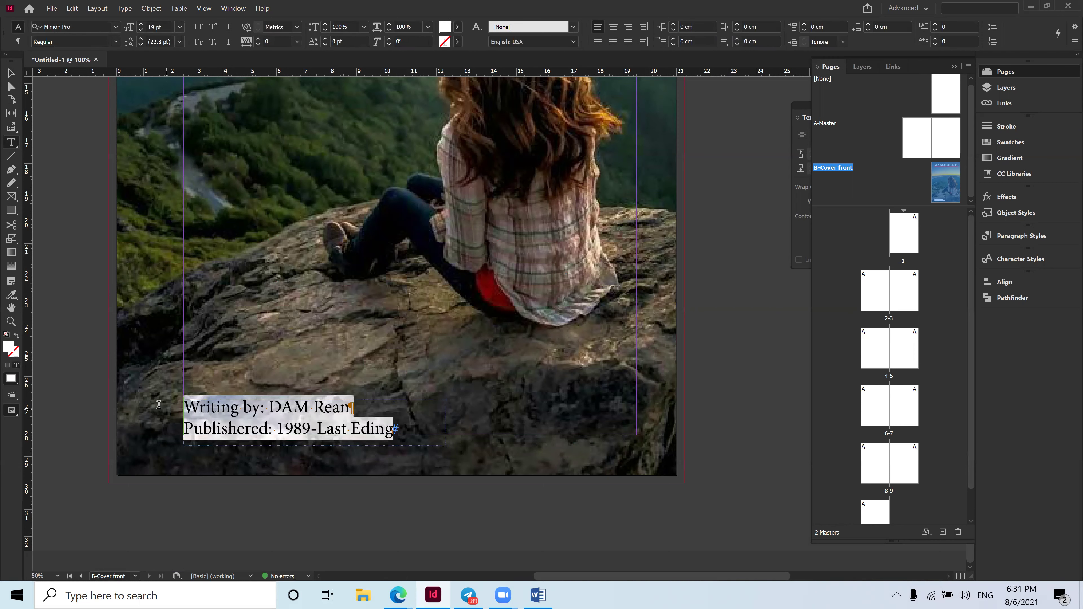
pyautogui.click(17, 42)
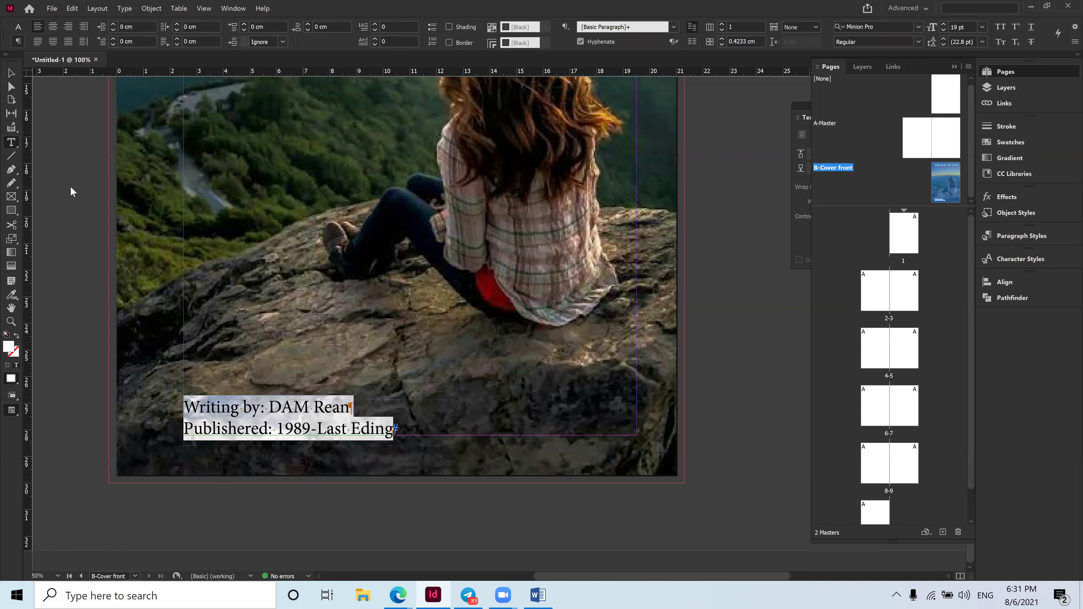
pyautogui.hotkey('ctrl', 'alt', '7')
pyautogui.click(382, 438)
pyautogui.click(11, 73)
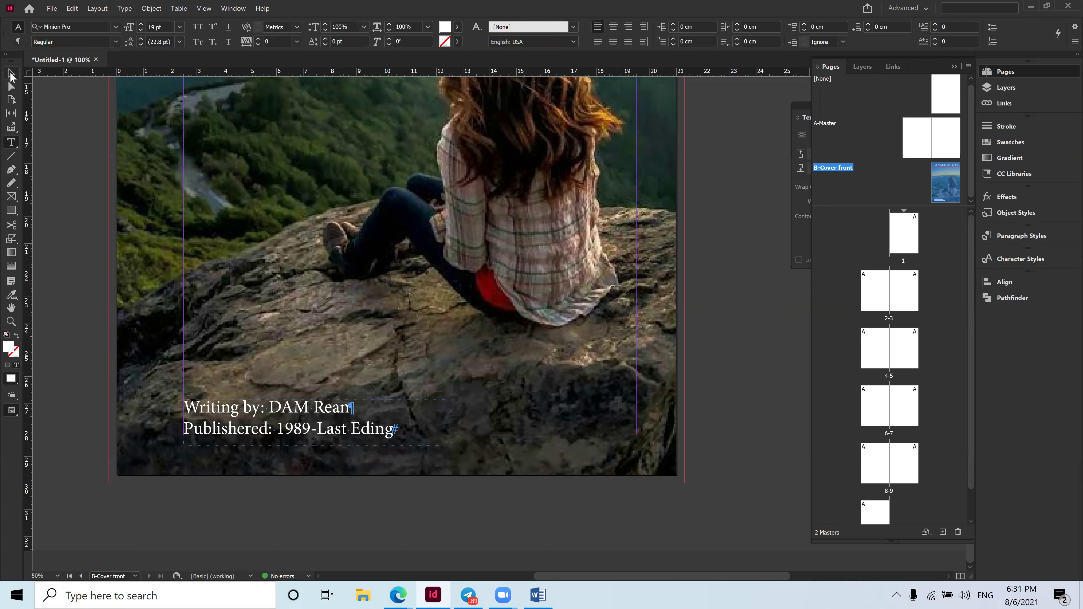
pyautogui.click(544, 396)
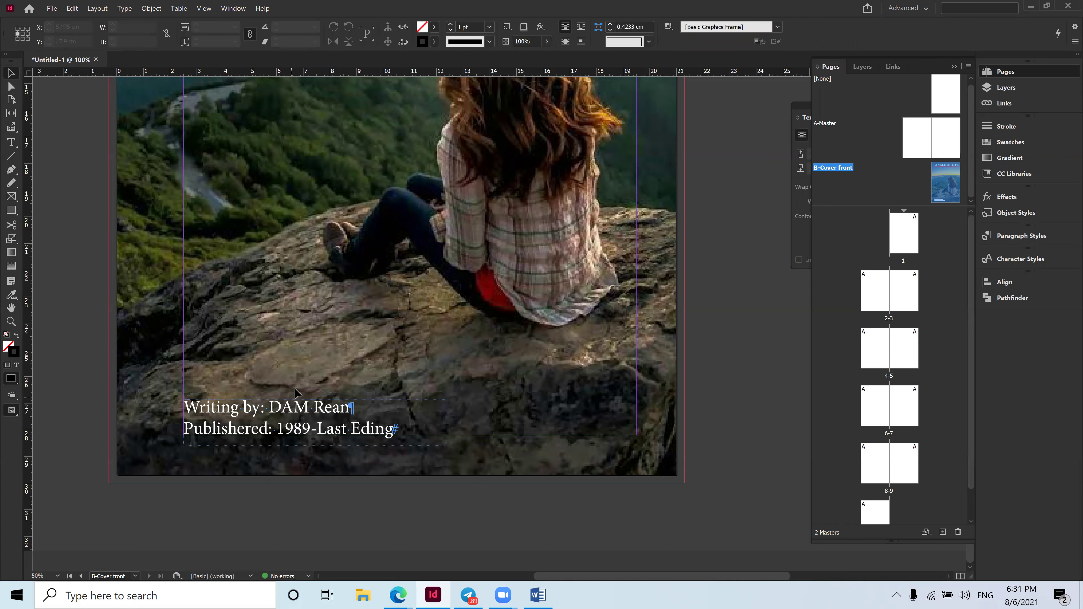
pyautogui.hotkey('ctrl', '-')
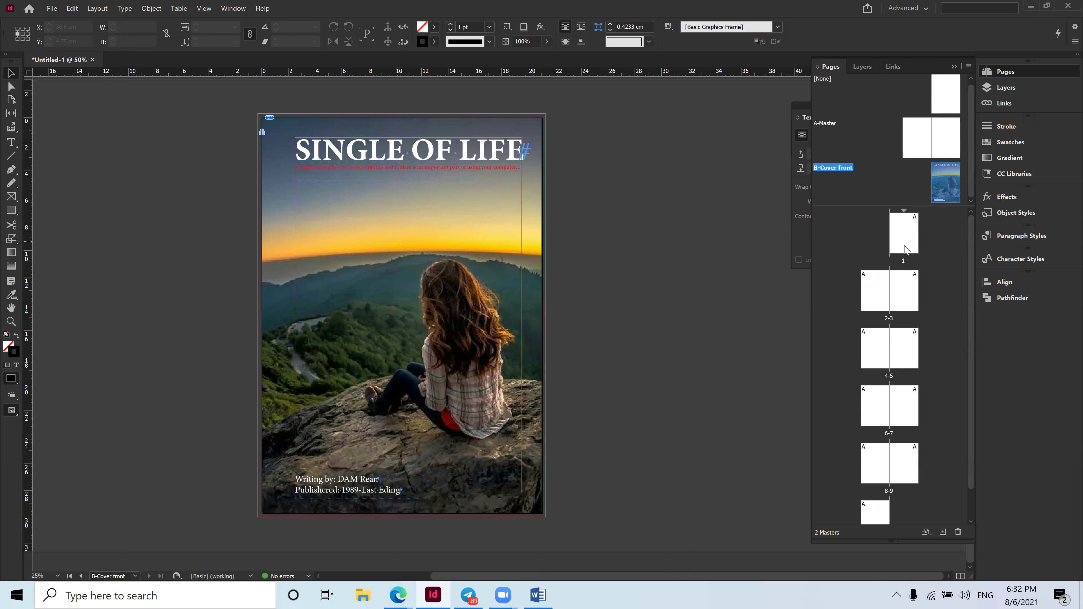
# Use Apply Master to Pages to assign the B-Cover front master to page 1 only.
pyautogui.moveTo(898, 259); pyautogui.dragTo(944, 183)
pyautogui.rightClick(940, 179)
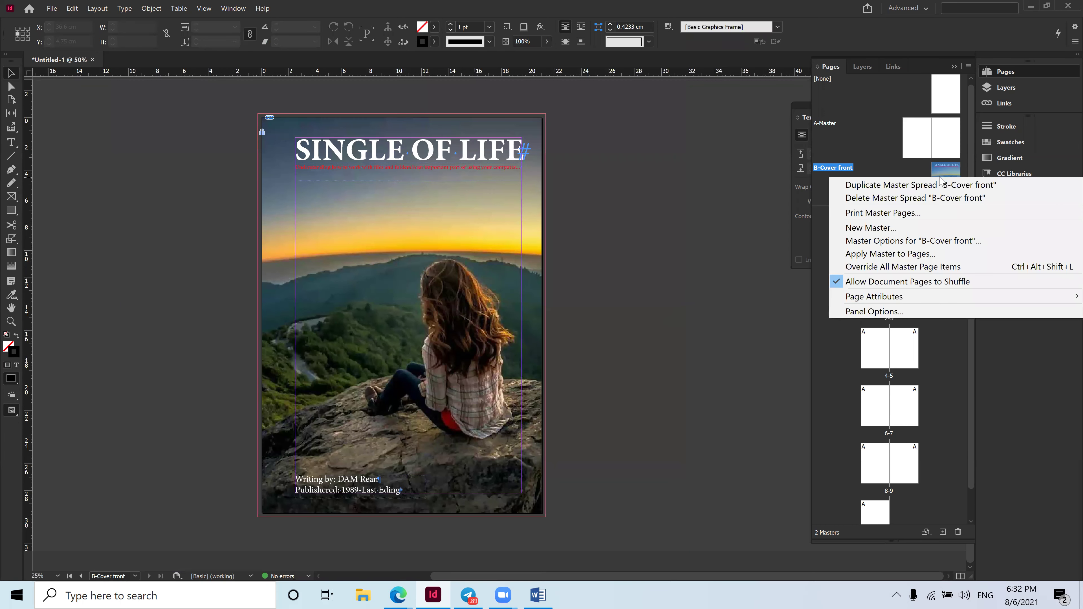
pyautogui.click(911, 255)
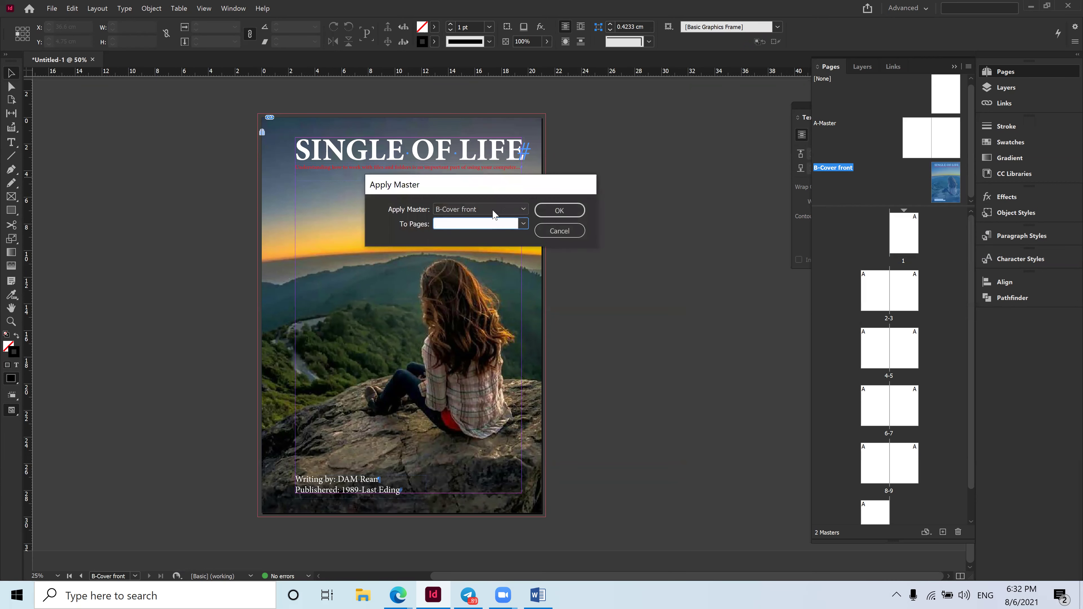
pyautogui.click(523, 225)
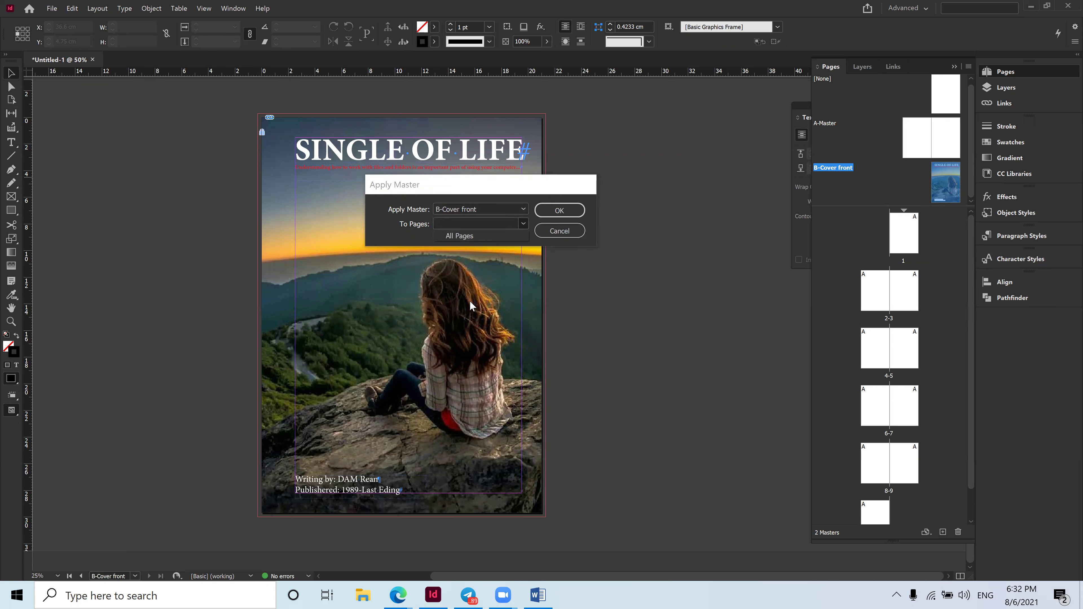
pyautogui.click(491, 224)
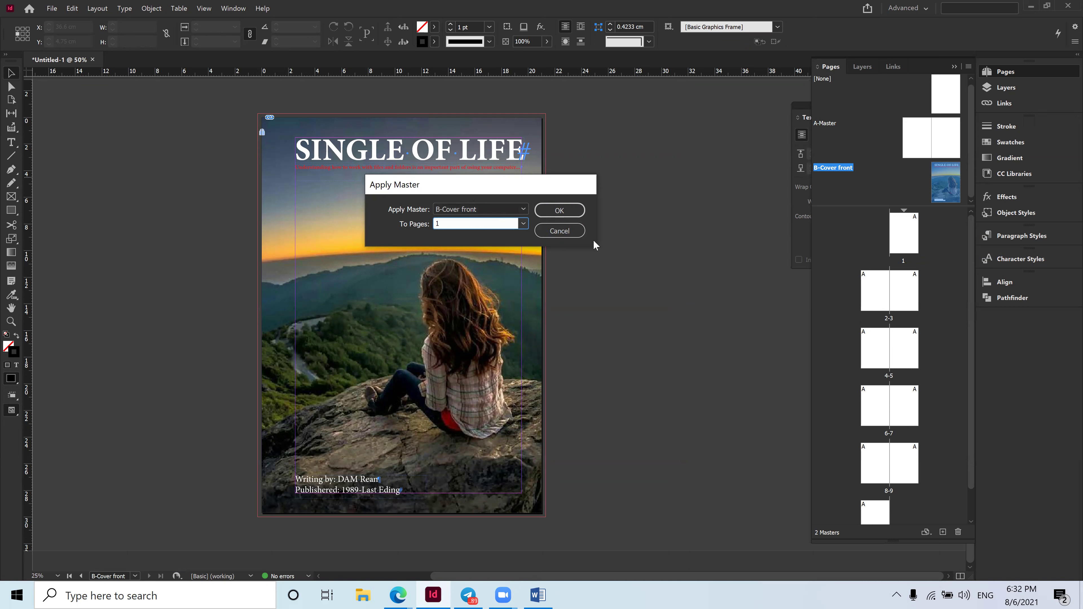
pyautogui.click(559, 211)
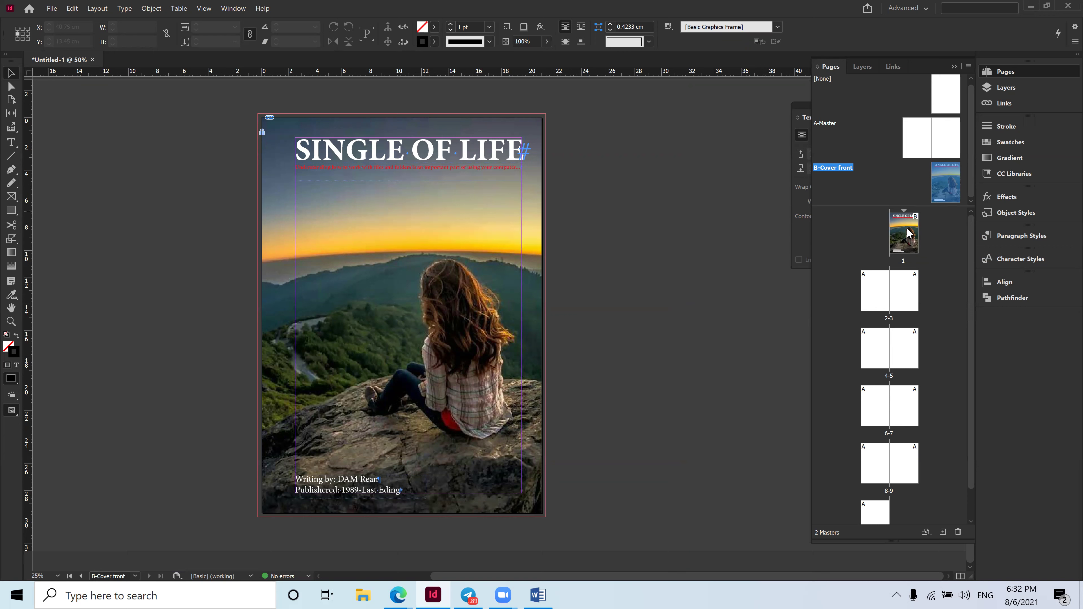
# Switch from the B-Cover front master to document page 1 to view the inherited cover design.
pyautogui.click(941, 199)
pyautogui.click(912, 237)
pyautogui.click(945, 185)
pyautogui.click(911, 234)
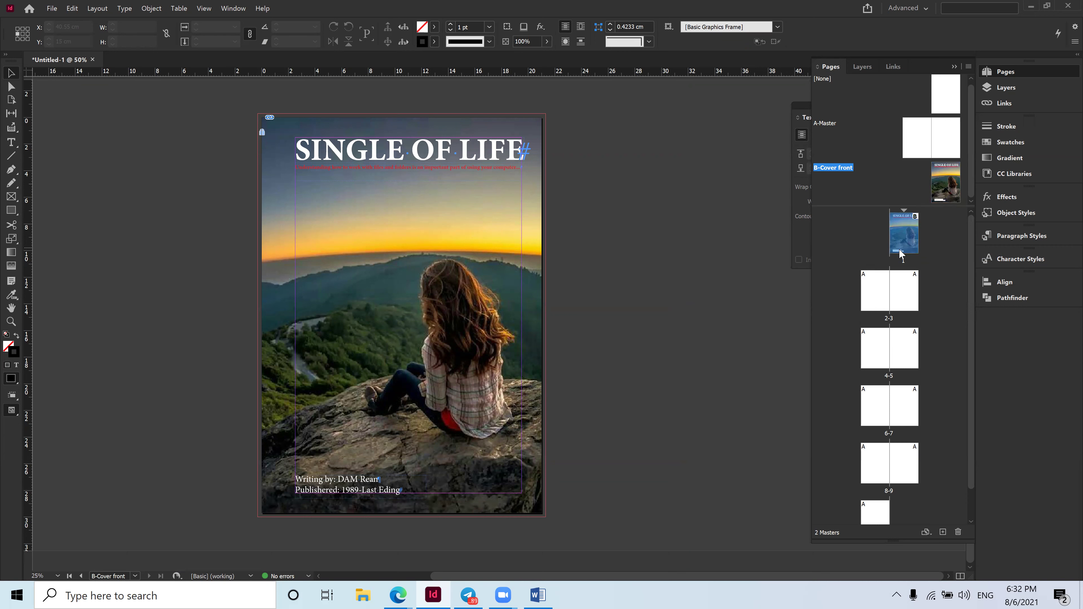
pyautogui.click(942, 186)
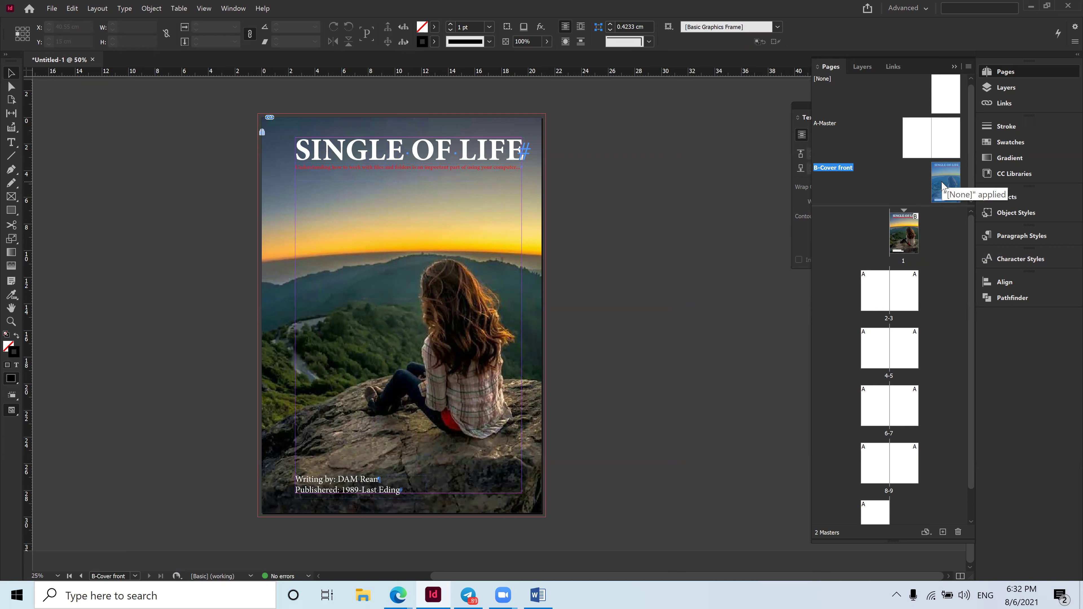
pyautogui.doubleClick(900, 236)
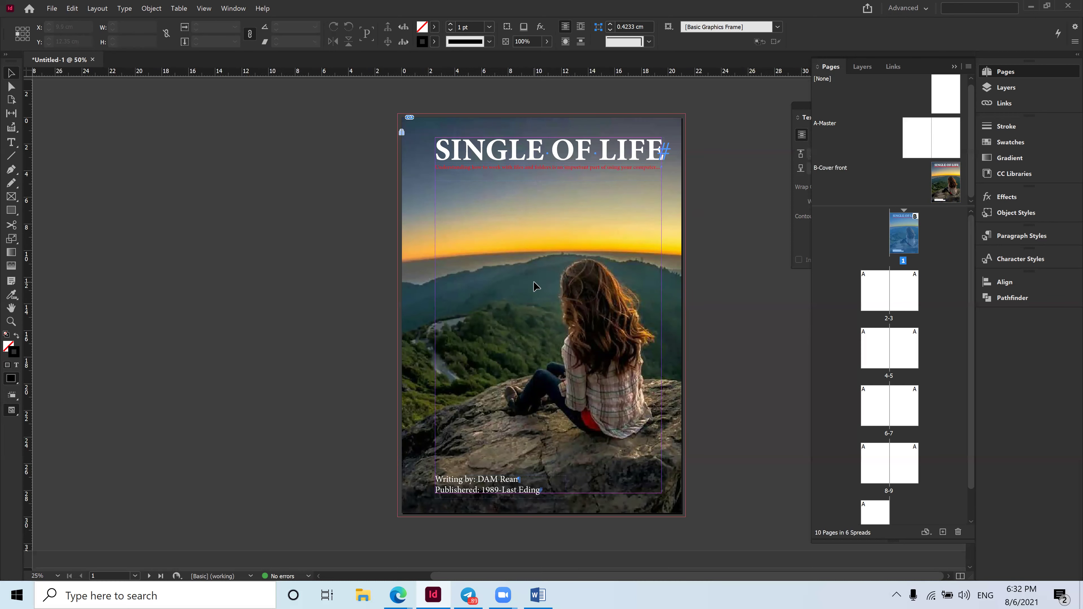
# Scroll the Pages panel down and display page 10, the last single page, then open the Layout menu.
pyautogui.scroll(-3, 534, 284)
pyautogui.scroll(-5, 534, 283)
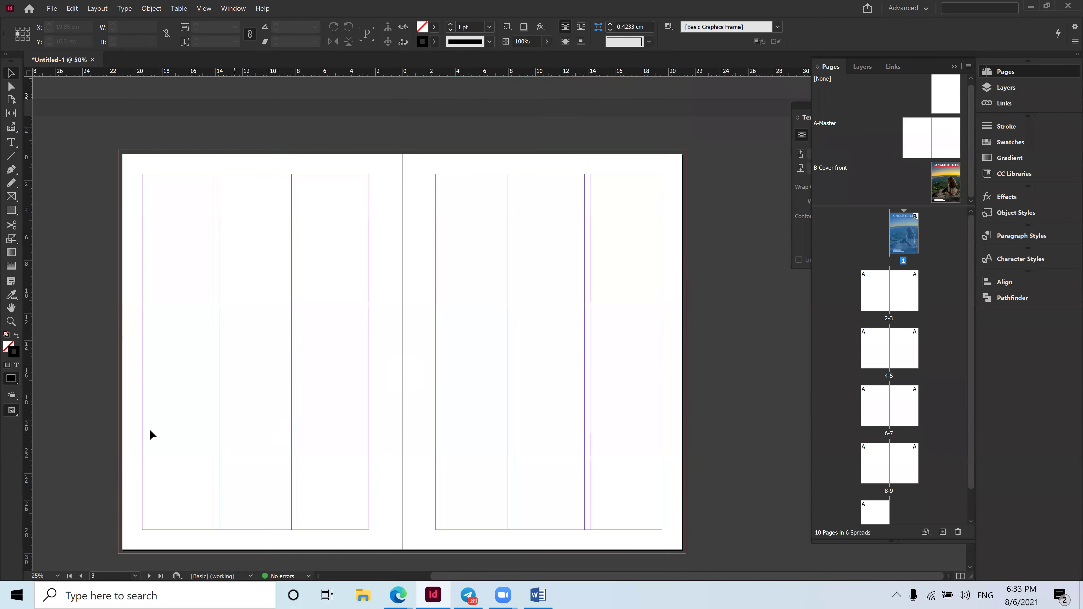
pyautogui.scroll(8, 692, 363)
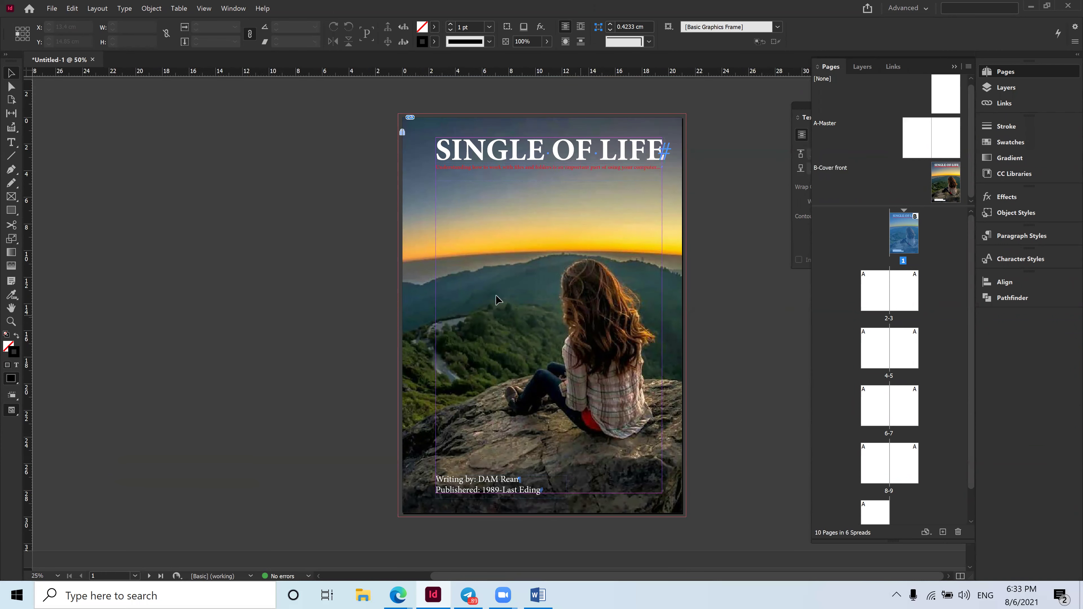
pyautogui.scroll(-10, 513, 311)
pyautogui.scroll(-20, 513, 310)
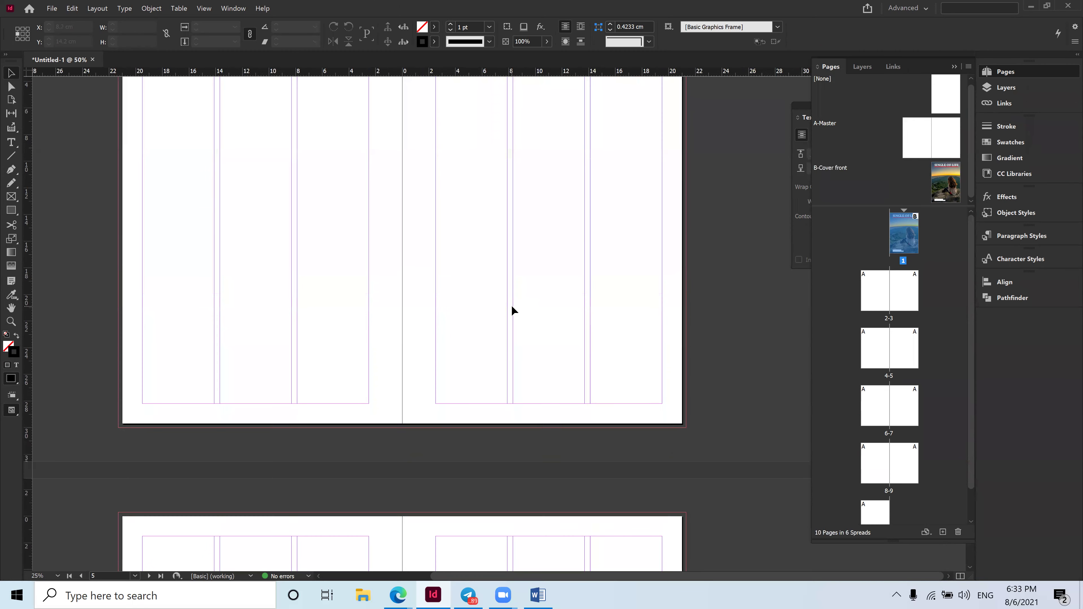
pyautogui.scroll(-3, 513, 311)
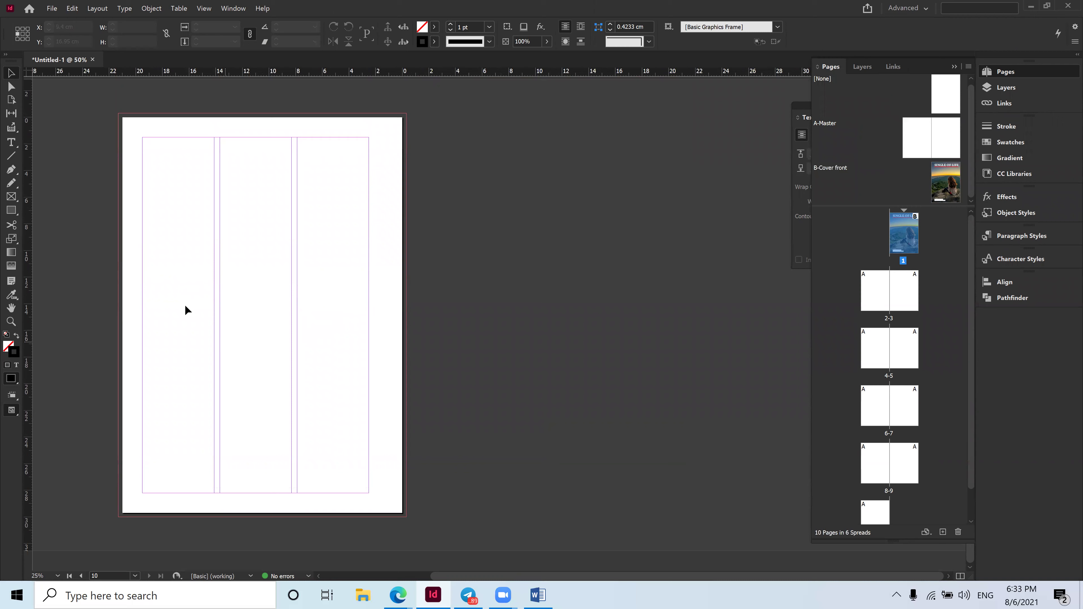
pyautogui.scroll(-2, 931, 475)
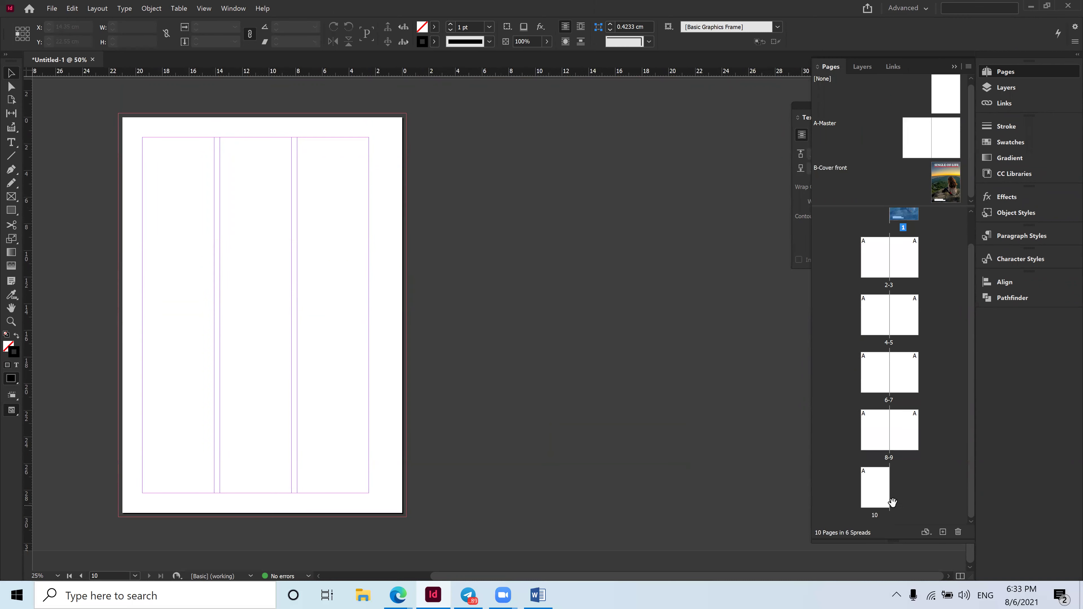
pyautogui.click(877, 493)
pyautogui.doubleClick(876, 493)
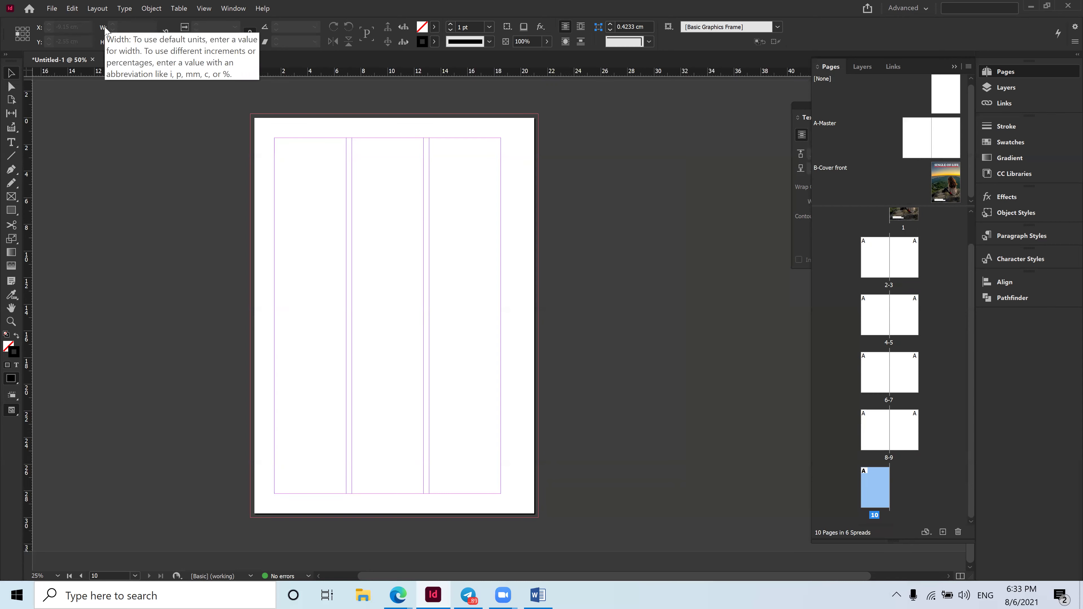
pyautogui.click(103, 9)
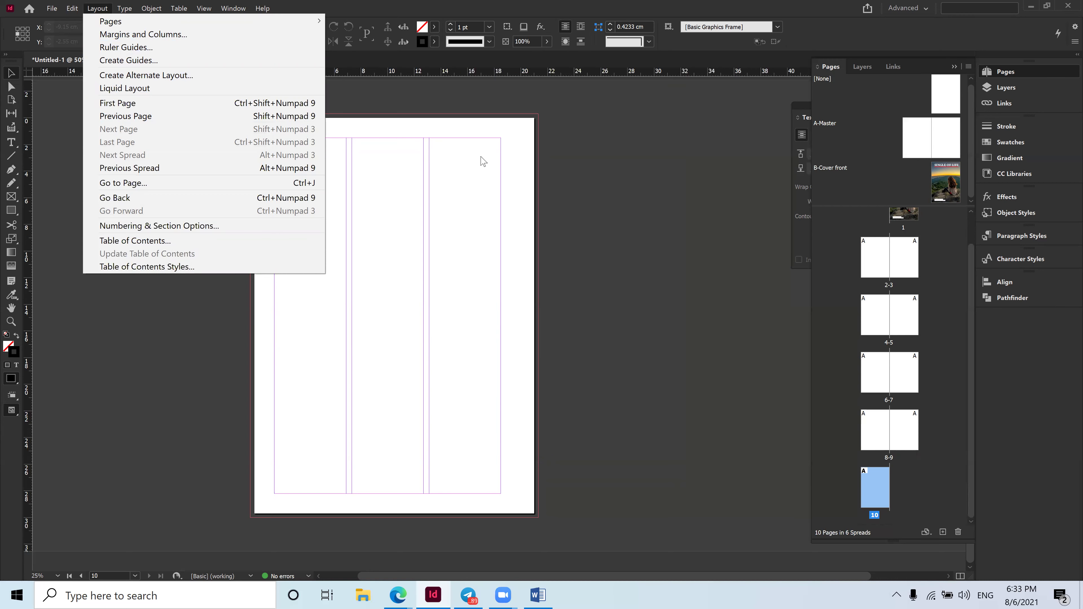
# In Margins and Columns, change page 10 from 3 columns to 1.
pyautogui.click(149, 35)
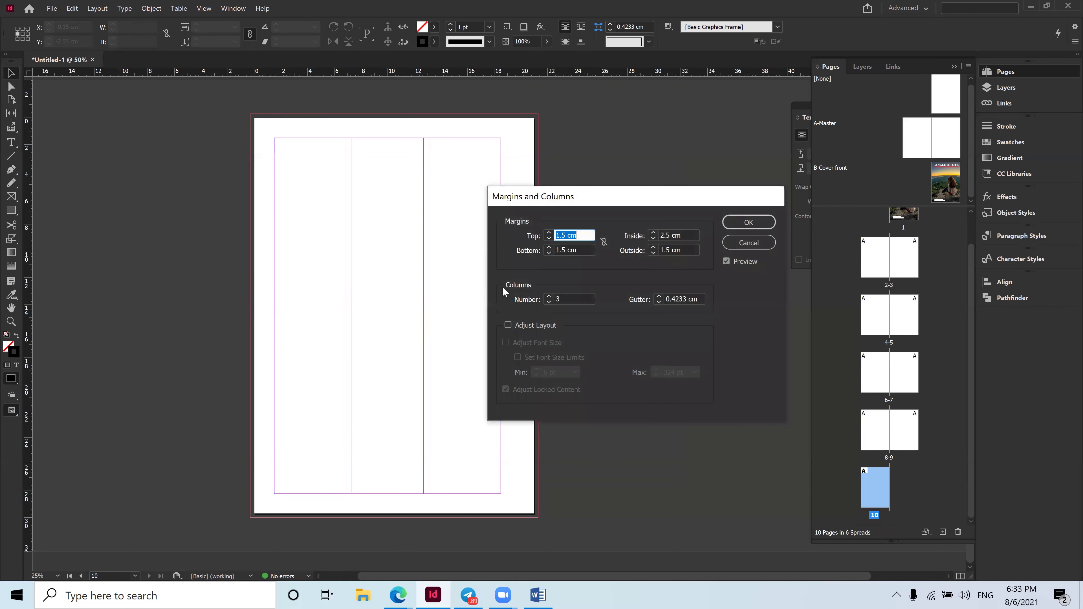
pyautogui.click(549, 302)
pyautogui.click(549, 302)
pyautogui.click(754, 223)
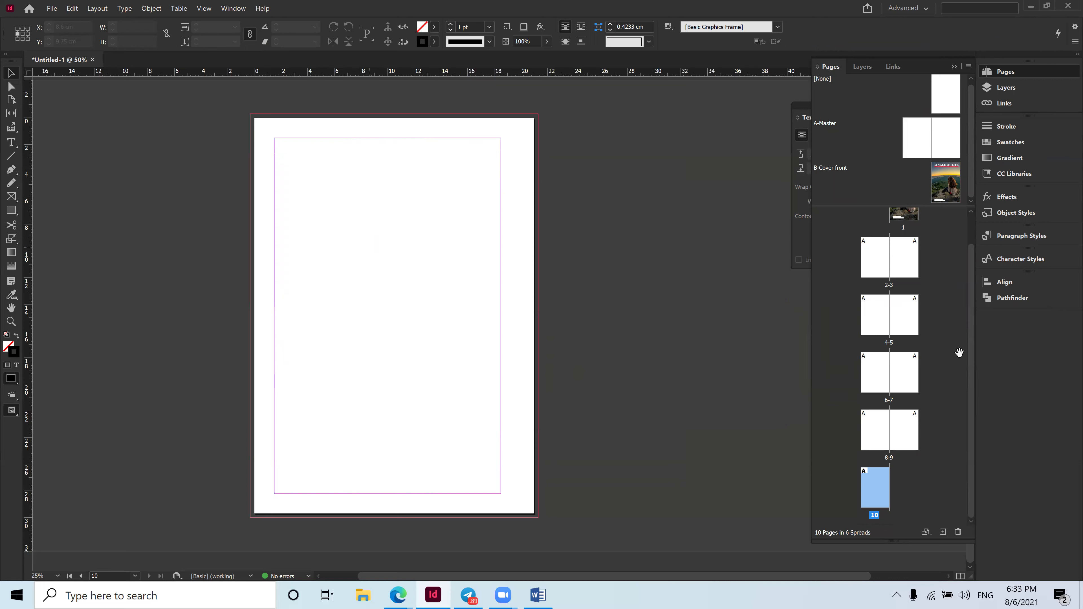
pyautogui.click(863, 197)
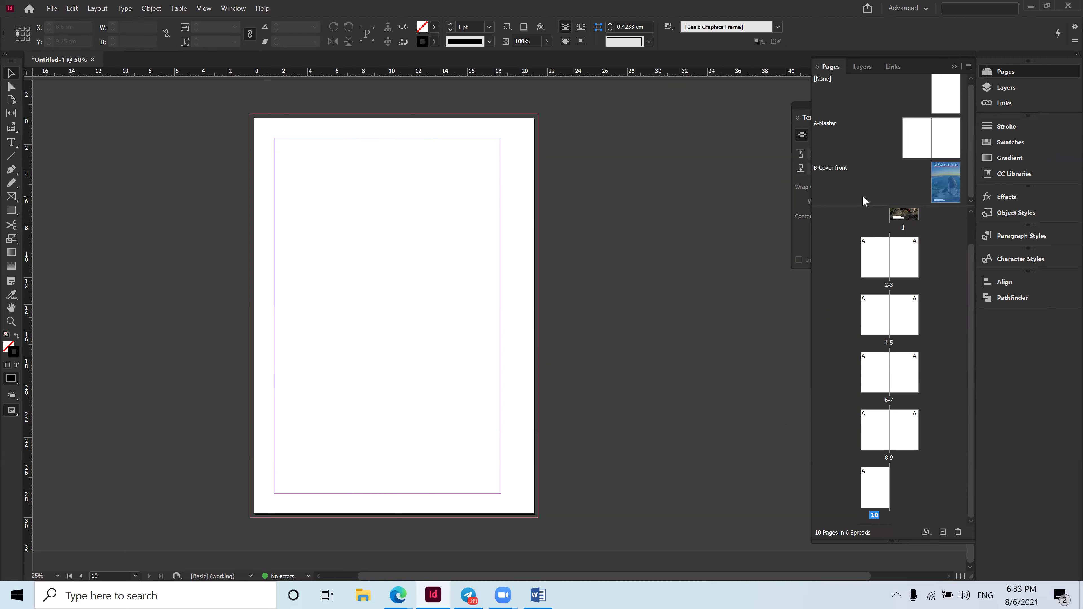
# Create a new master with prefix C, name Cover back, and 1 page.
pyautogui.rightClick(862, 196)
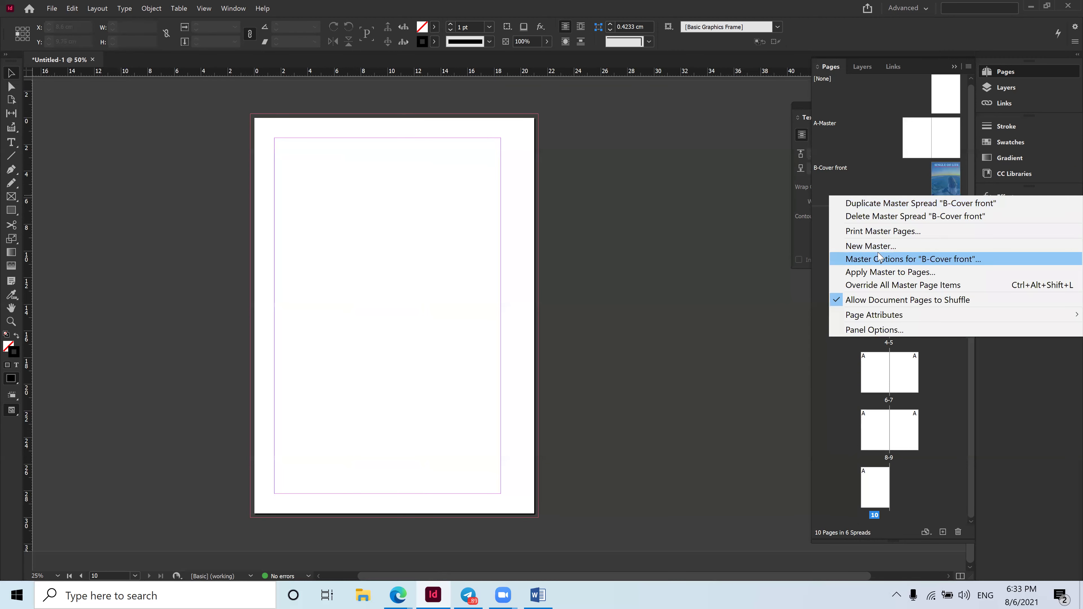
pyautogui.click(886, 247)
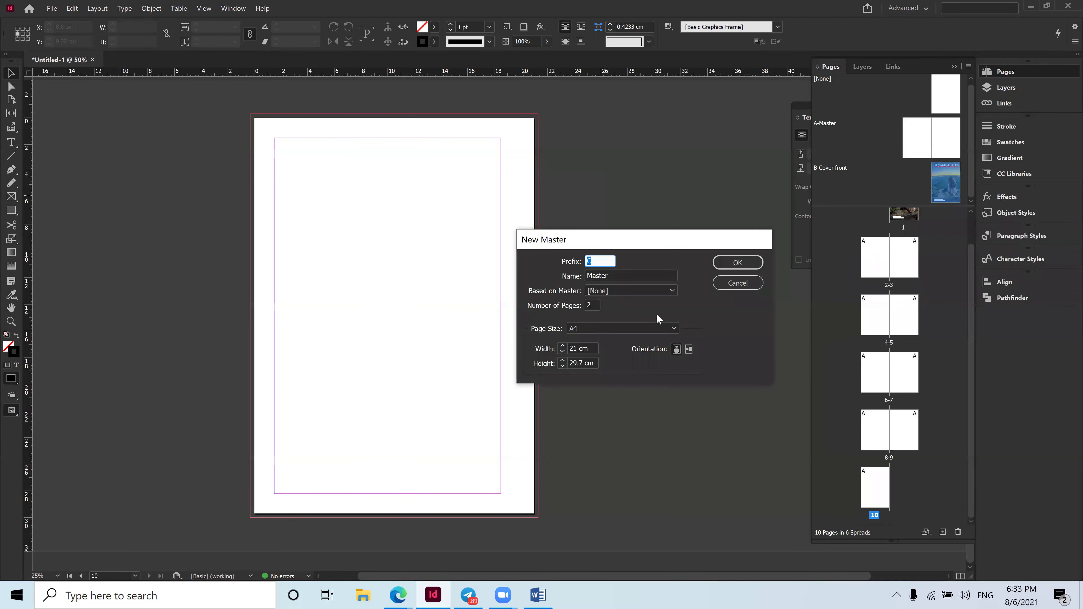
pyautogui.press('Tab')
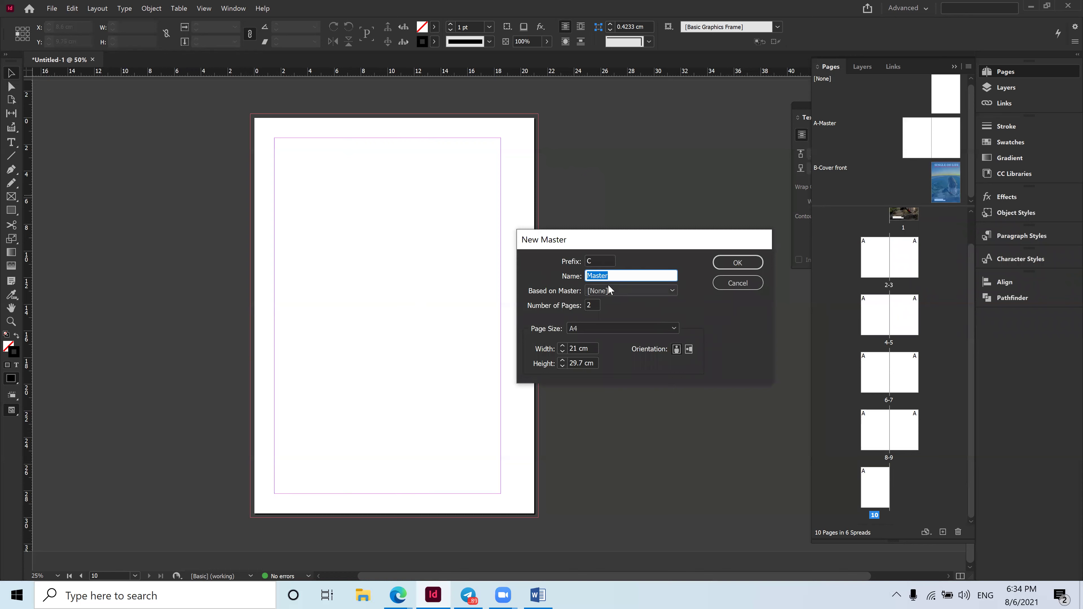
pyautogui.write('Cover back')
pyautogui.doubleClick(590, 305)
pyautogui.write('1')
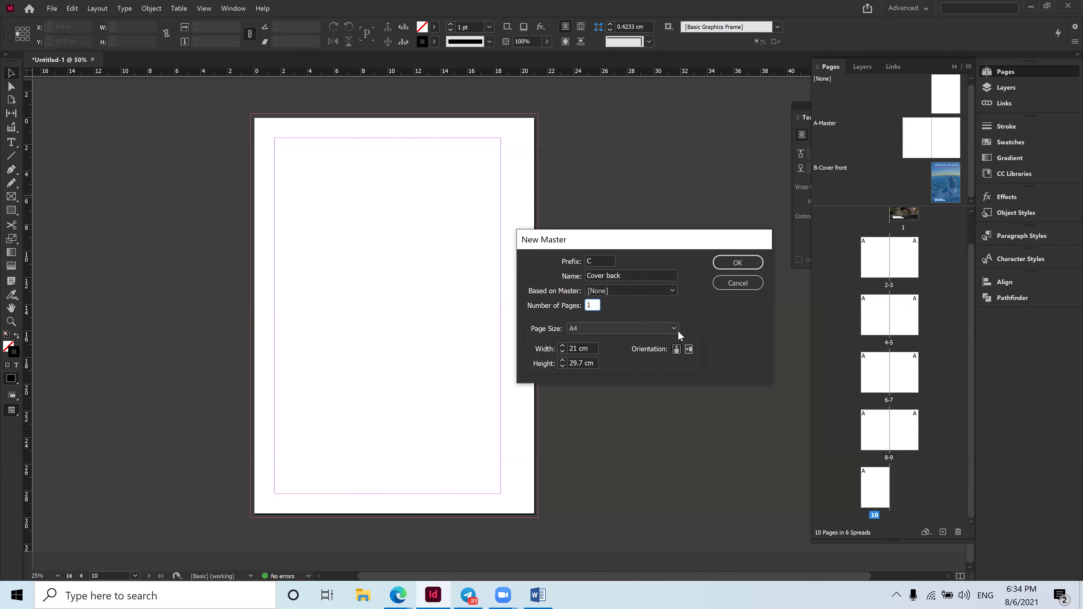
pyautogui.click(736, 263)
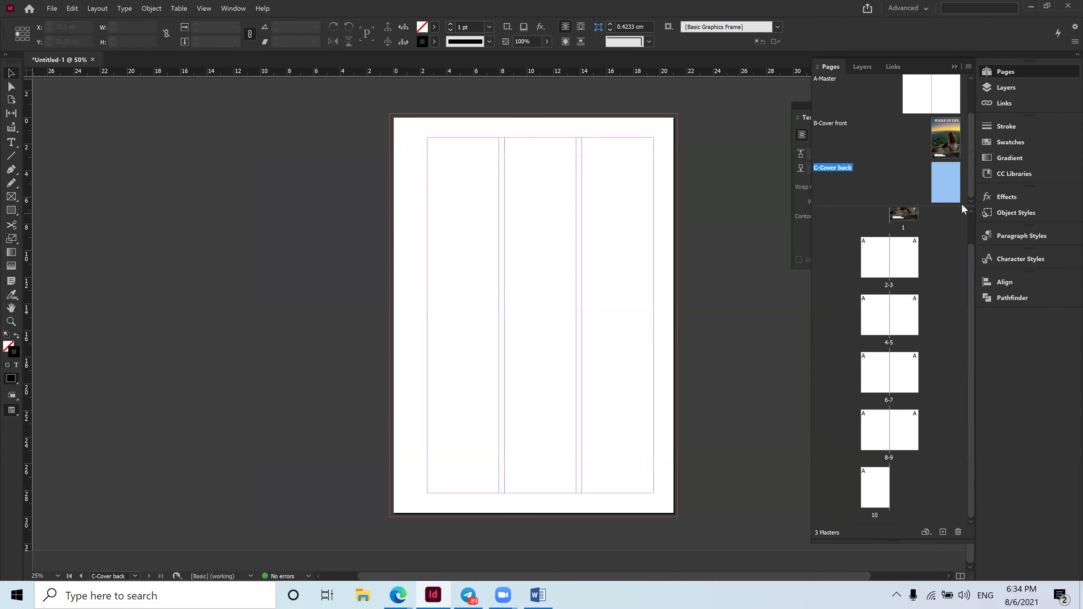
# Display the C-Cover back master, glancing at page 10 before returning to it.
pyautogui.doubleClick(946, 191)
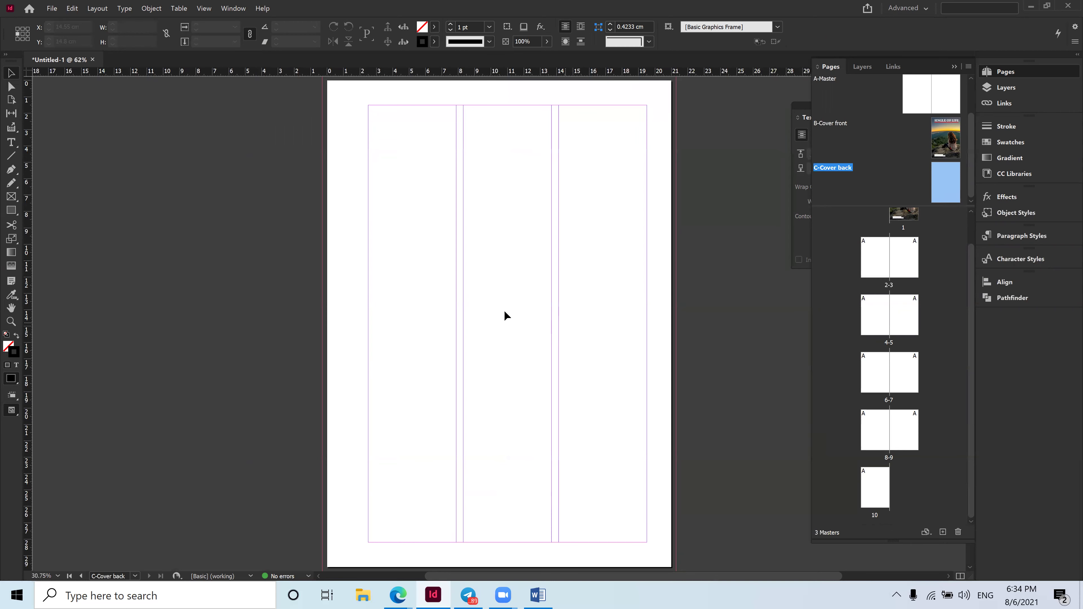
pyautogui.scroll(-2, 566, 336)
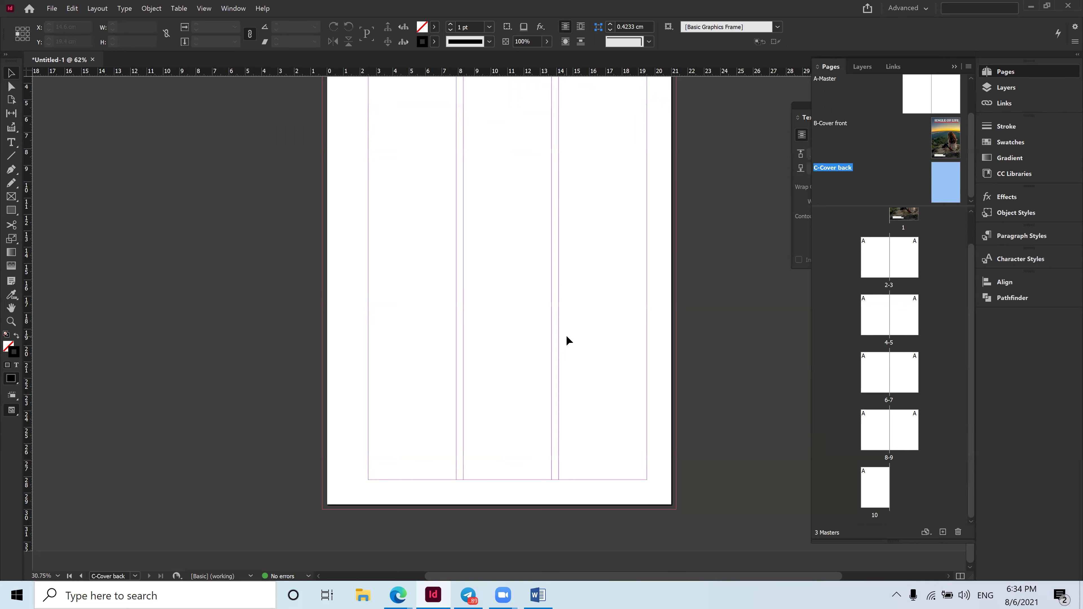
pyautogui.scroll(4, 567, 336)
pyautogui.doubleClick(873, 495)
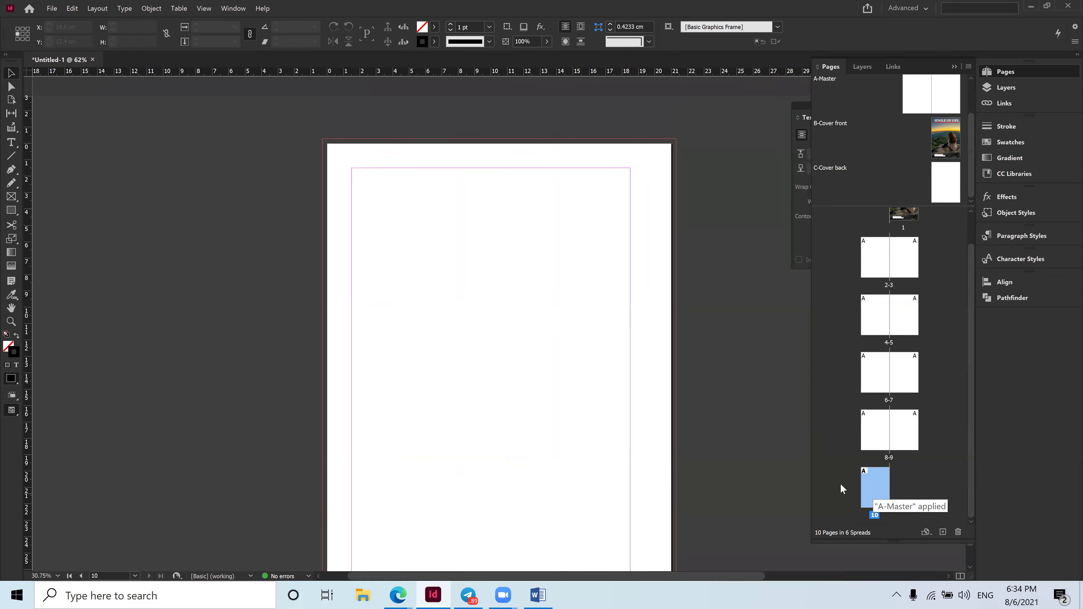
pyautogui.scroll(-4, 450, 353)
pyautogui.scroll(6, 461, 350)
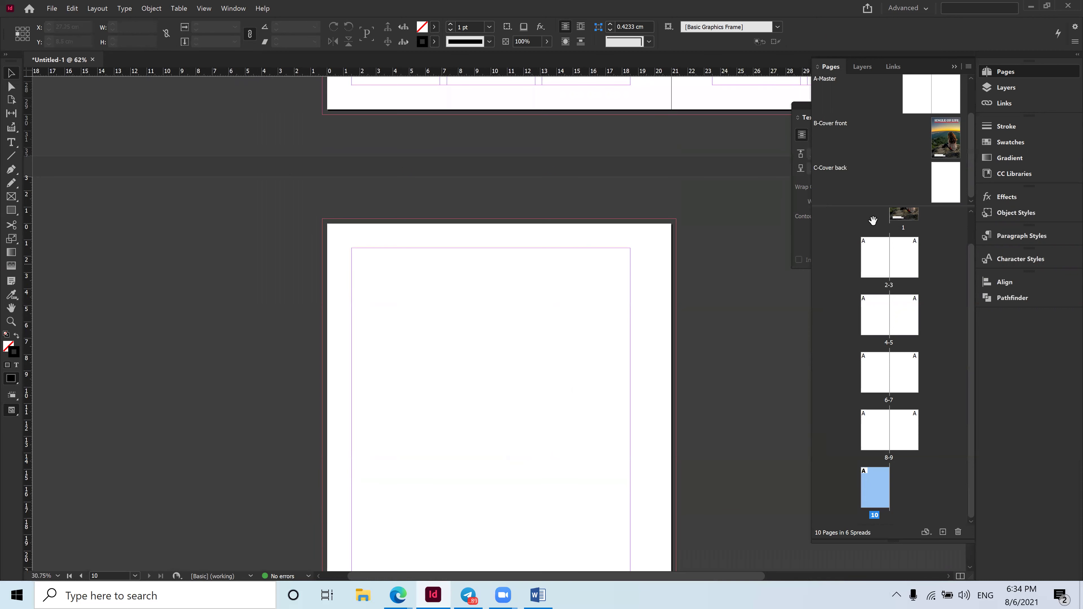
pyautogui.doubleClick(940, 185)
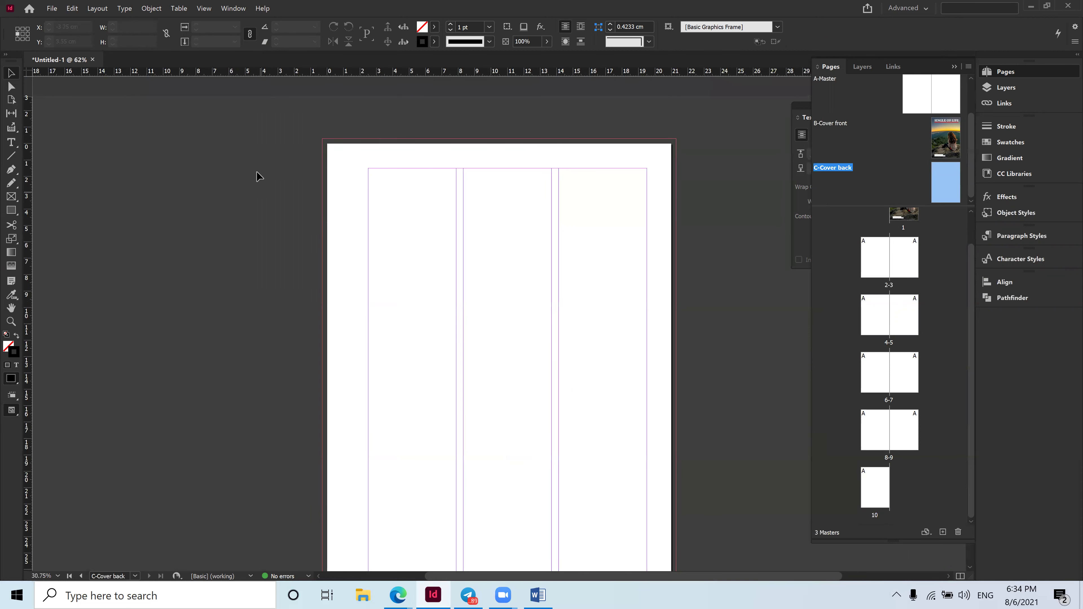
pyautogui.click(98, 9)
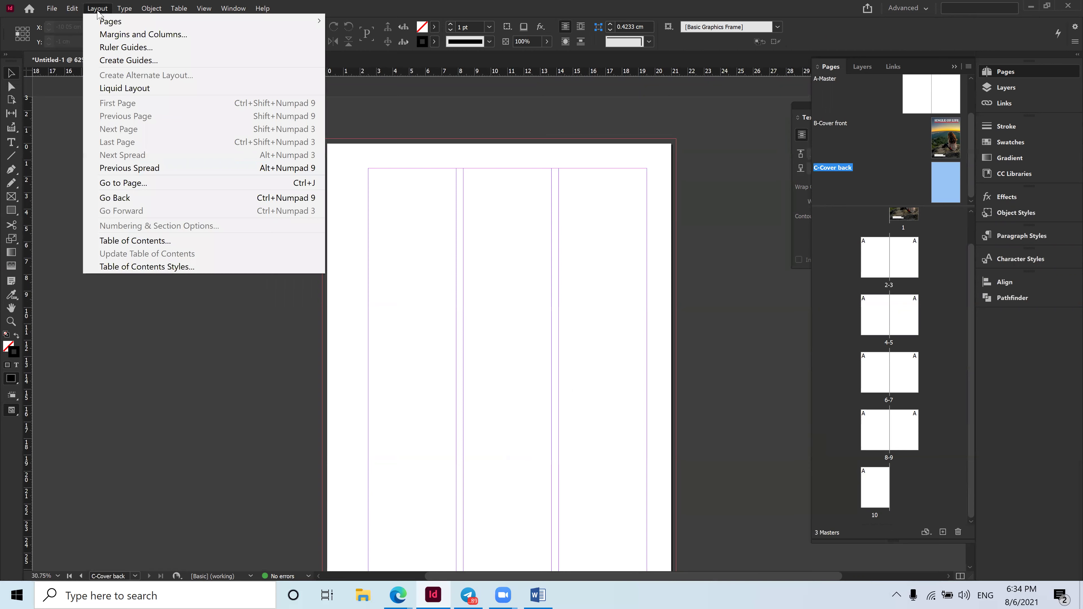
# Set the C-Cover back master's column count to 1 in Margins and Columns.
pyautogui.click(161, 35)
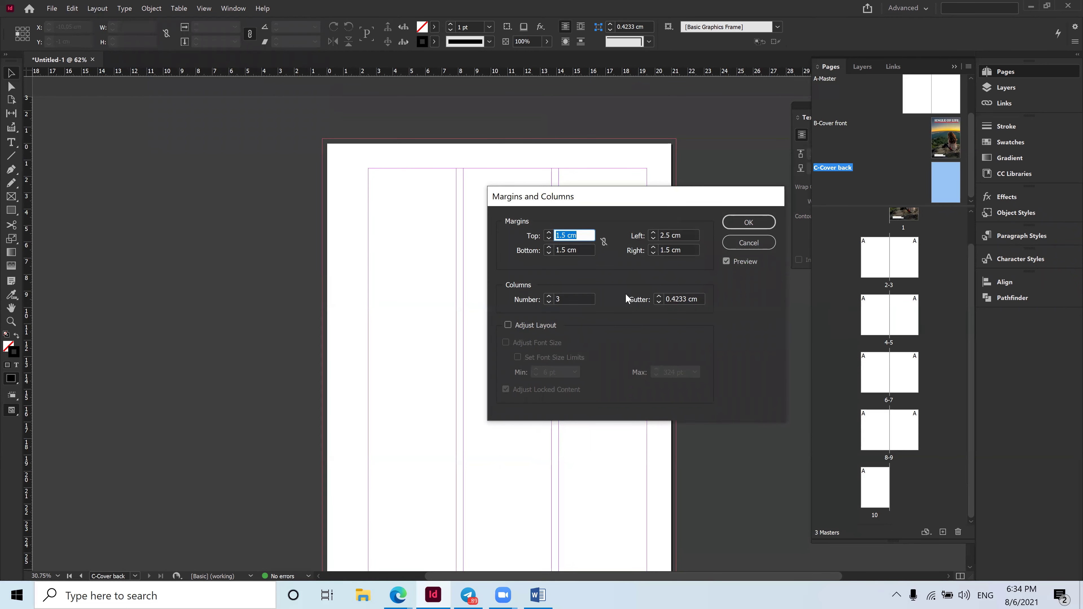
pyautogui.click(549, 302)
pyautogui.click(549, 302)
pyautogui.click(749, 222)
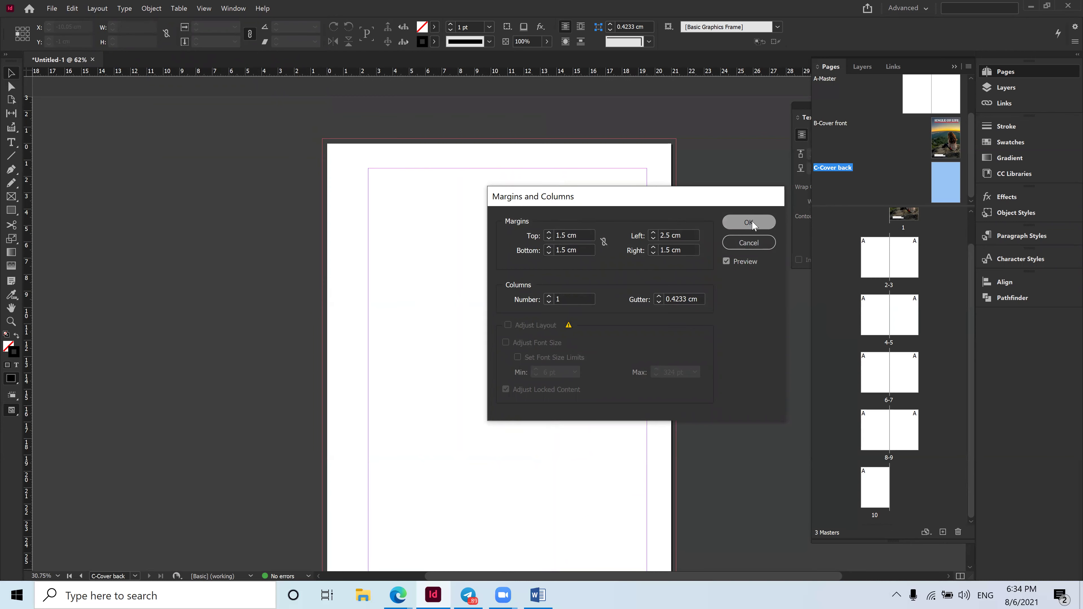
pyautogui.scroll(-2, 495, 279)
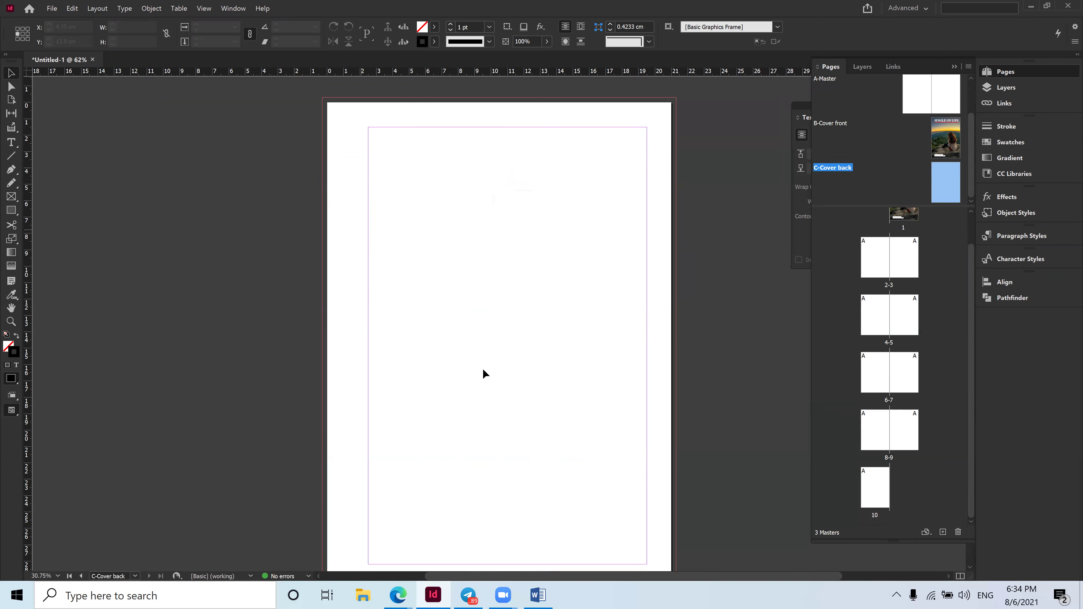
pyautogui.scroll(-2, 474, 361)
pyautogui.scroll(2, 474, 361)
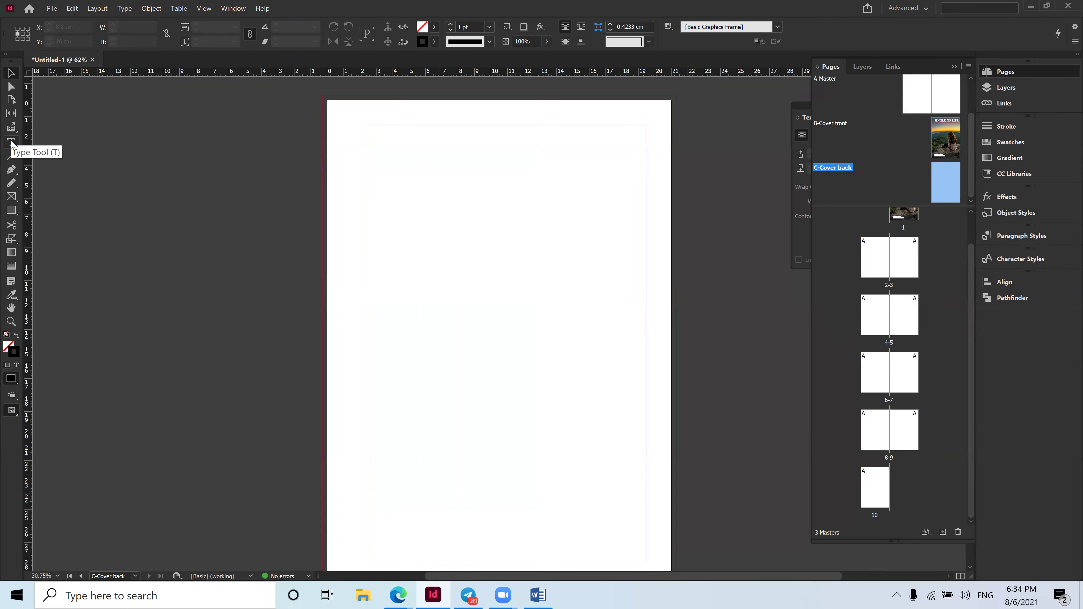
# Draw a full-page 21 × 29.7 cm rectangle graphics frame on the master.
pyautogui.moveTo(11, 197); pyautogui.dragTo(62, 213)
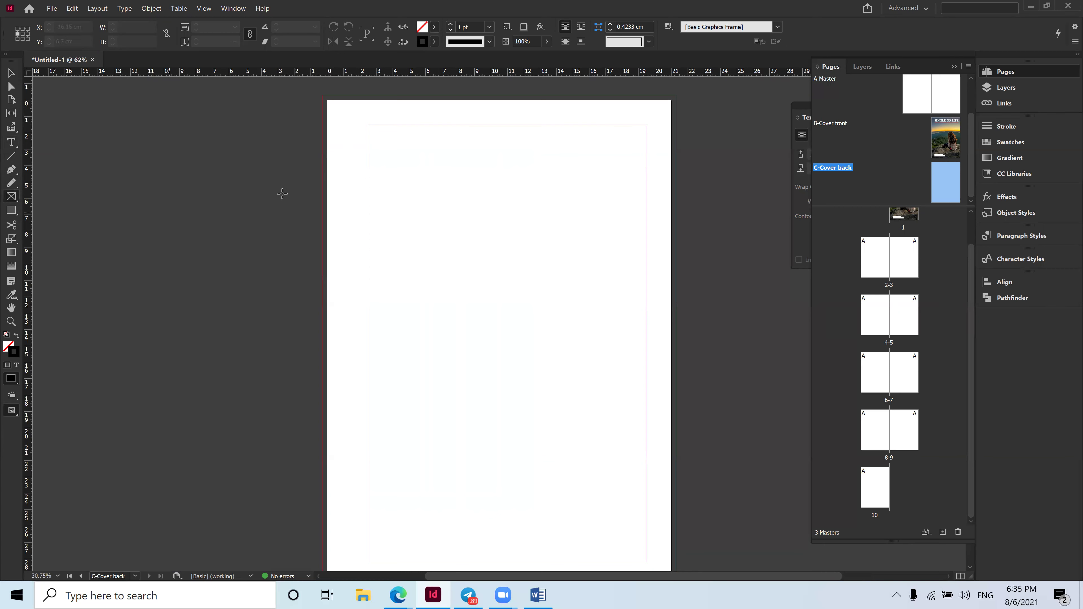
pyautogui.moveTo(326, 100); pyautogui.dragTo(672, 534)
pyautogui.scroll(2, 601, 355)
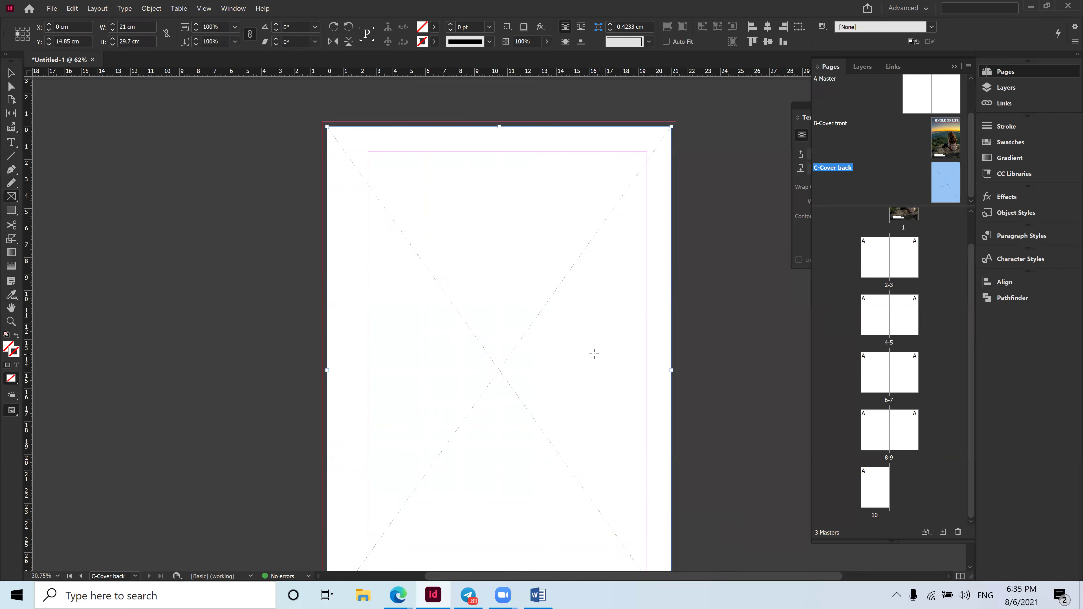
pyautogui.click(50, 9)
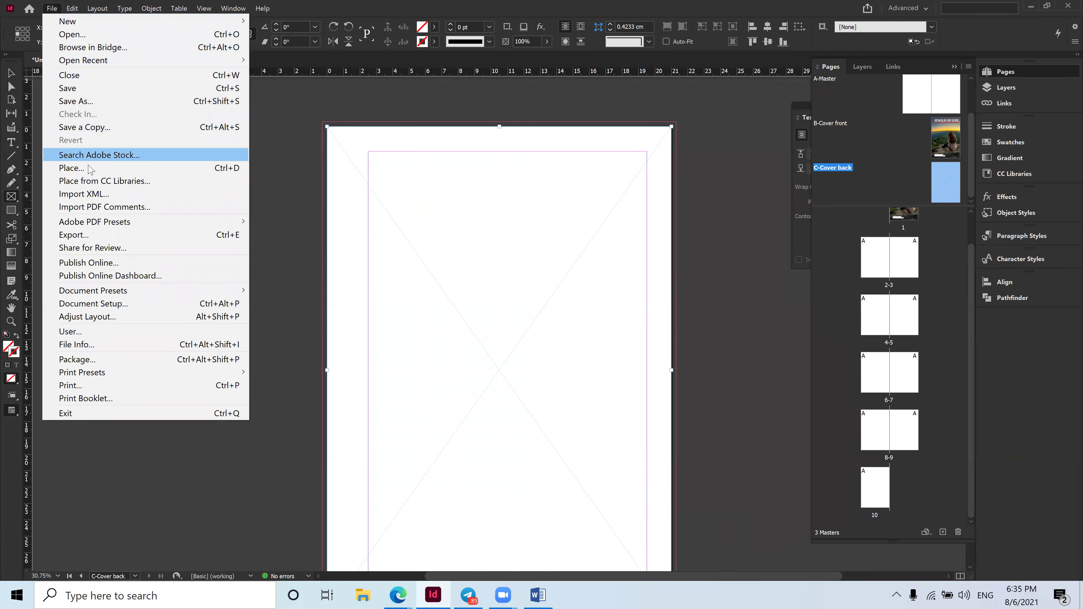
# Choose the artworks dusk image in Place with All Files listed, then switch to Edge's Meet window.
pyautogui.click(107, 168)
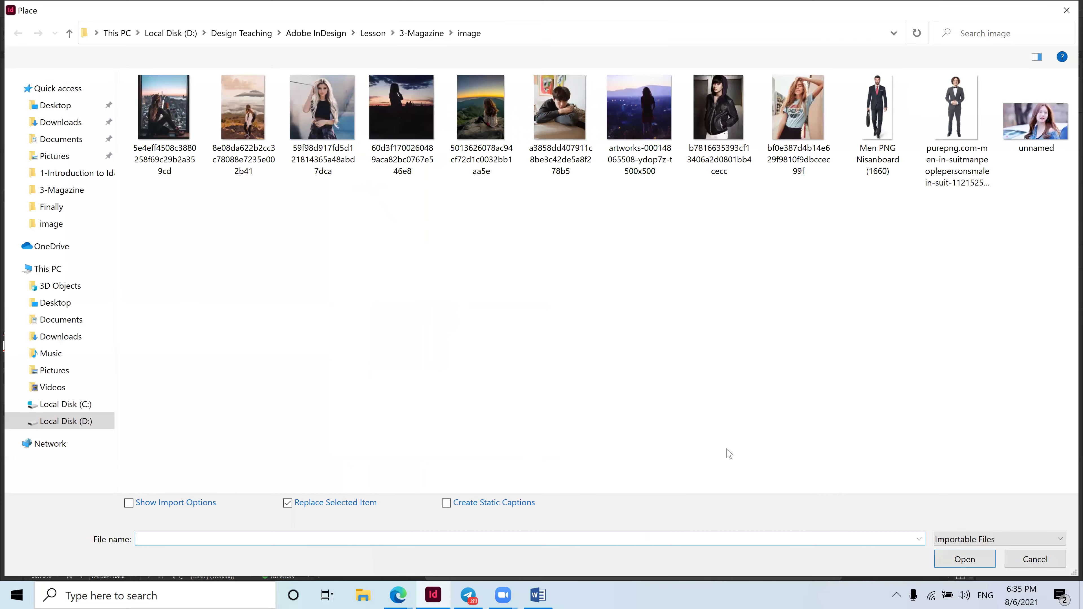
pyautogui.click(963, 540)
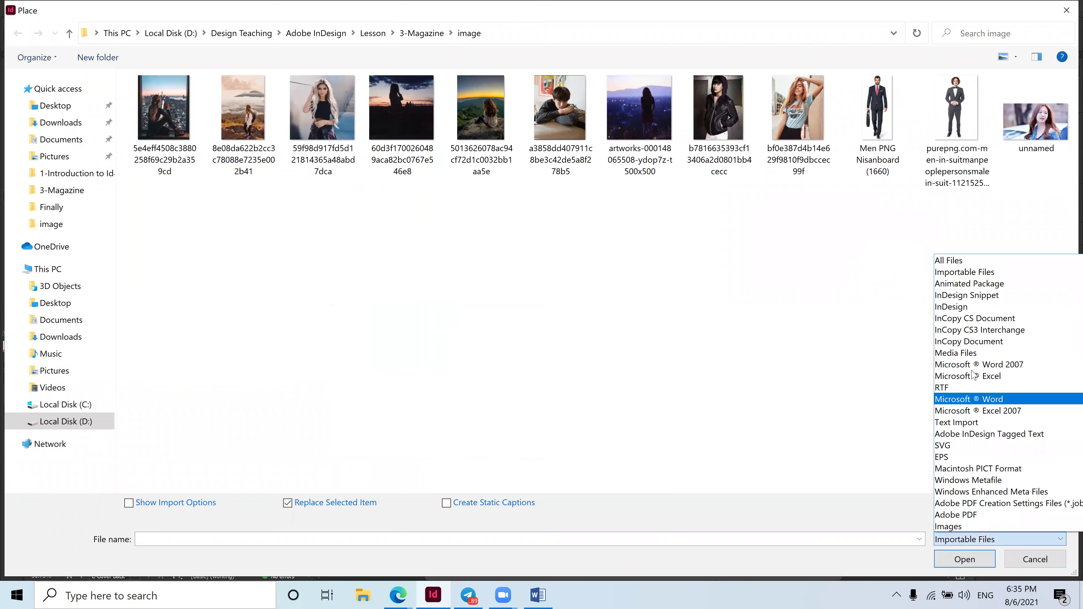
pyautogui.click(964, 260)
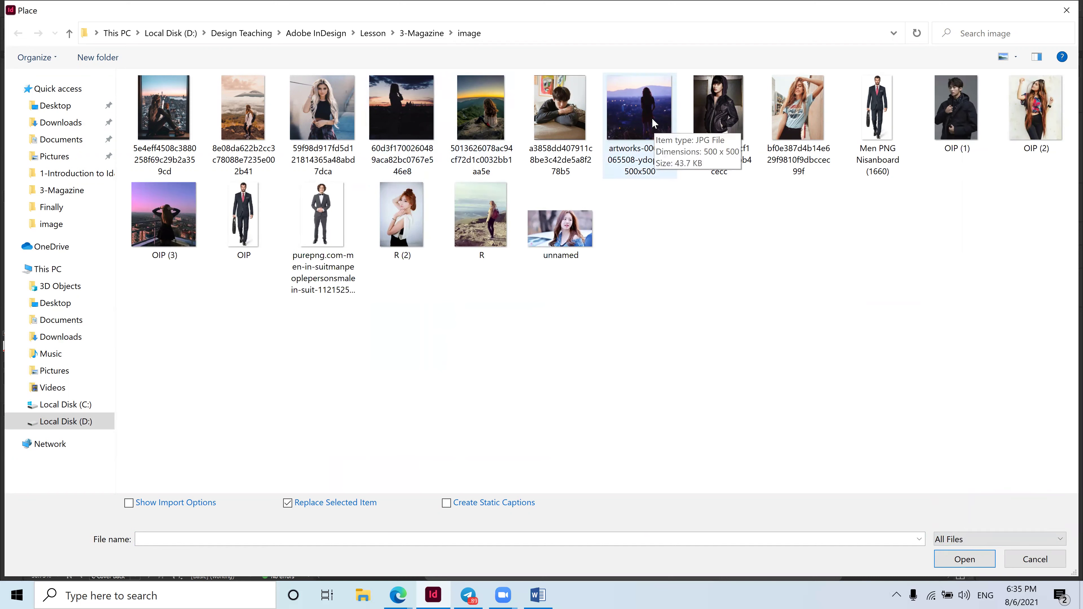
pyautogui.click(638, 119)
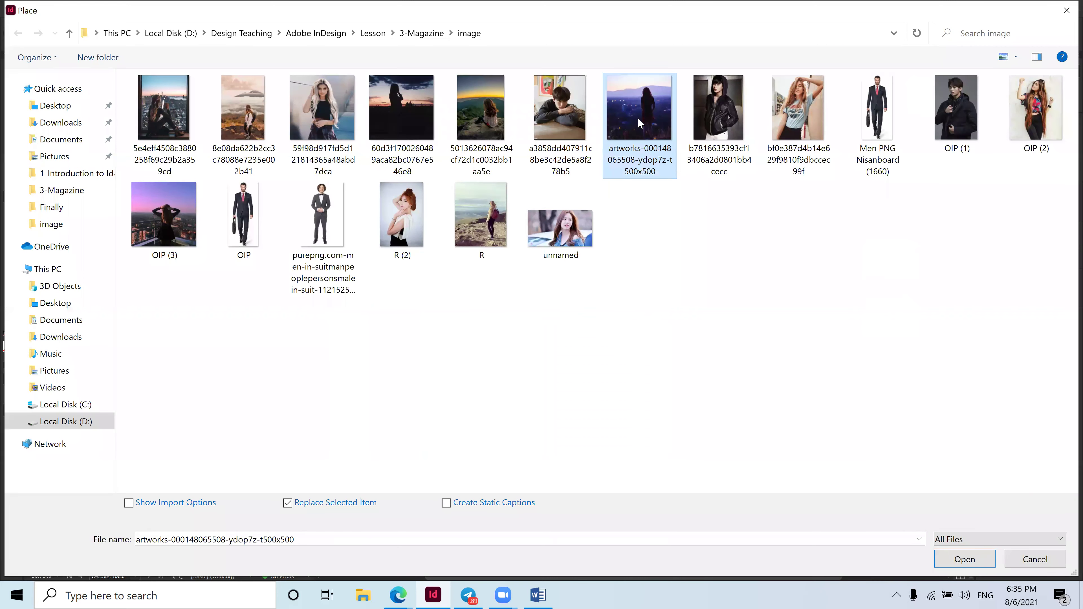
pyautogui.click(397, 595)
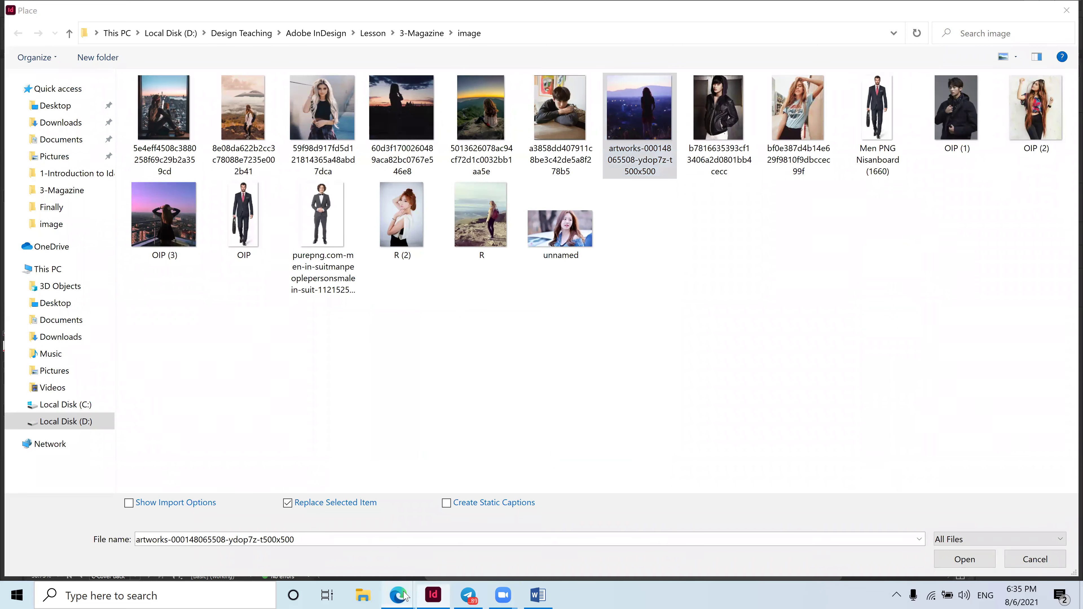
pyautogui.click(327, 549)
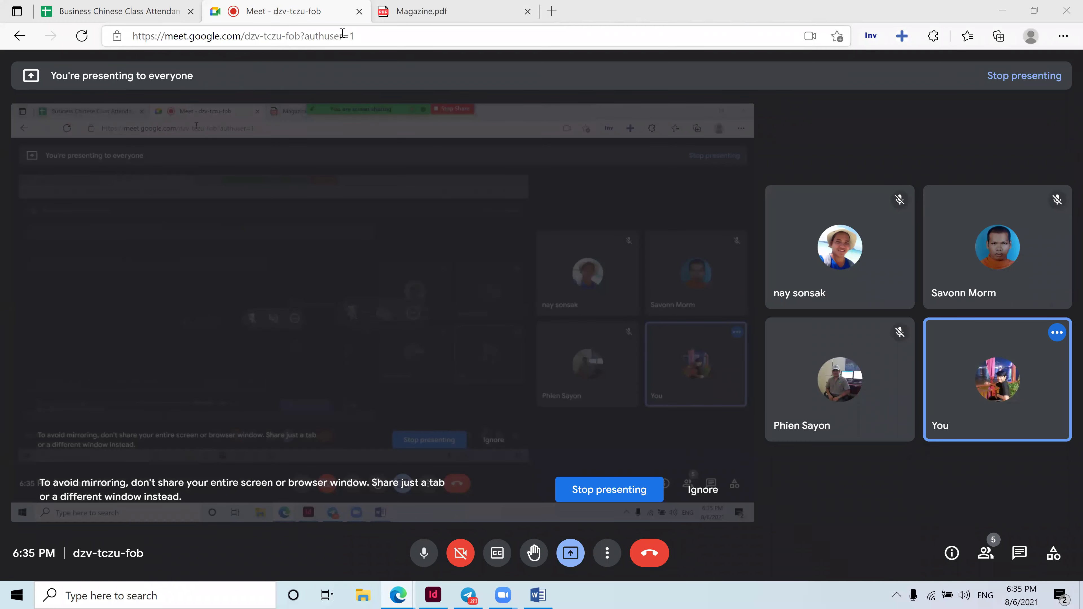
# View the back-cover page of Magazine.pdf for reference, then return to InDesign's Place dialog.
pyautogui.hotkey('ctrl', 'Tab')
pyautogui.scroll(-20, 690, 384)
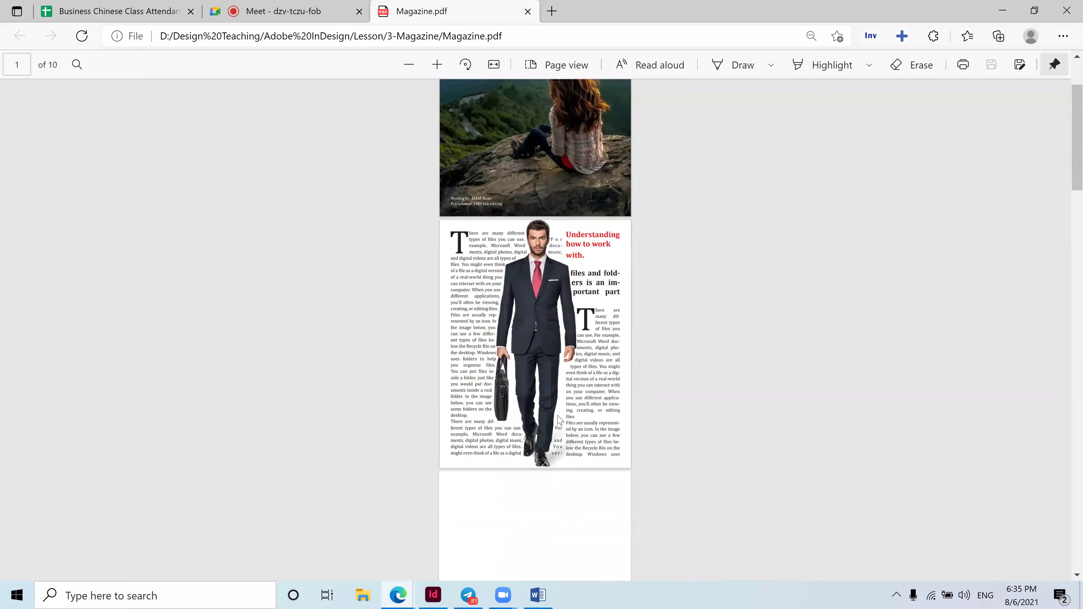
pyautogui.scroll(-6, 1067, 452)
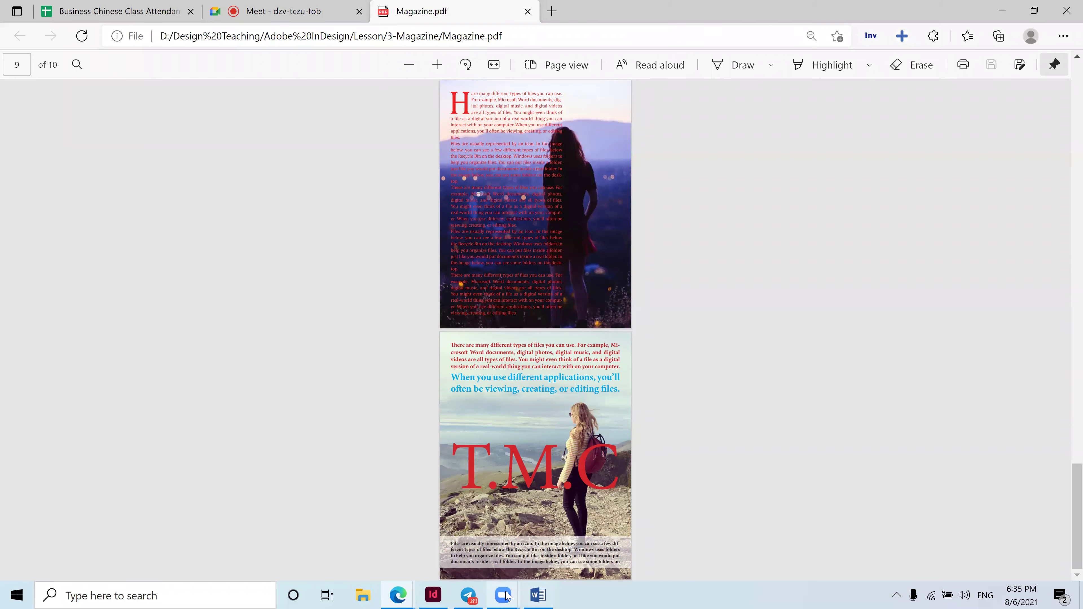
pyautogui.click(433, 595)
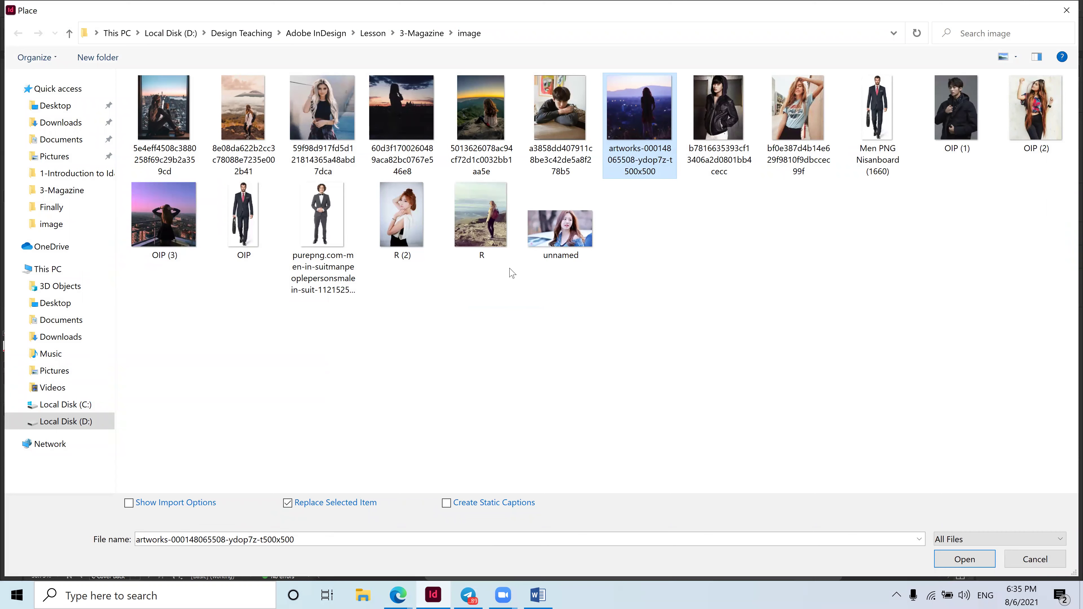
# Place the R mountain photo into the selected full-page frame.
pyautogui.click(482, 215)
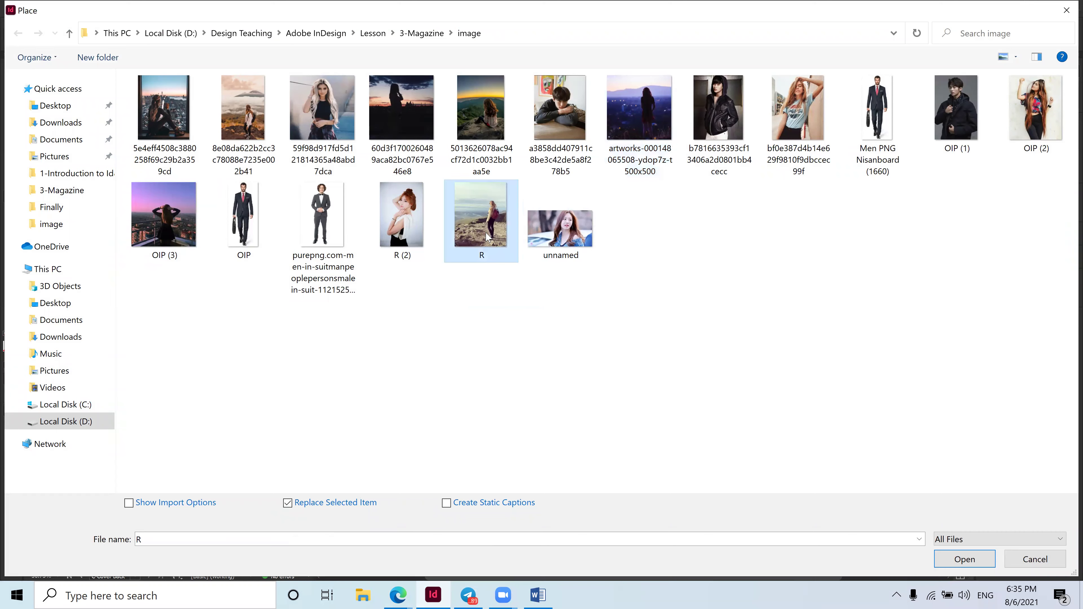
pyautogui.click(965, 558)
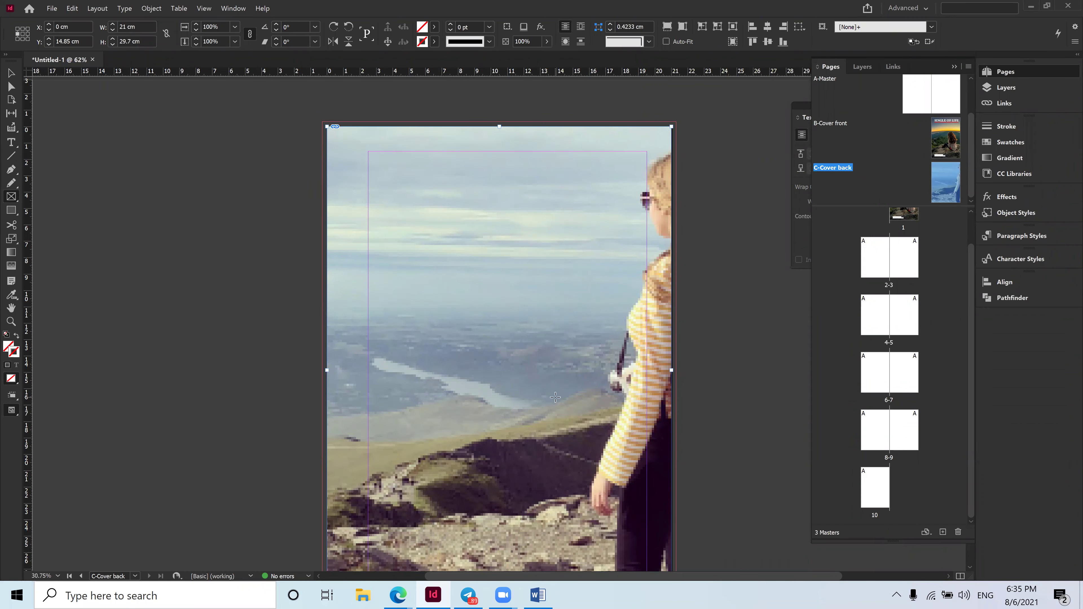
pyautogui.scroll(-4, 638, 481)
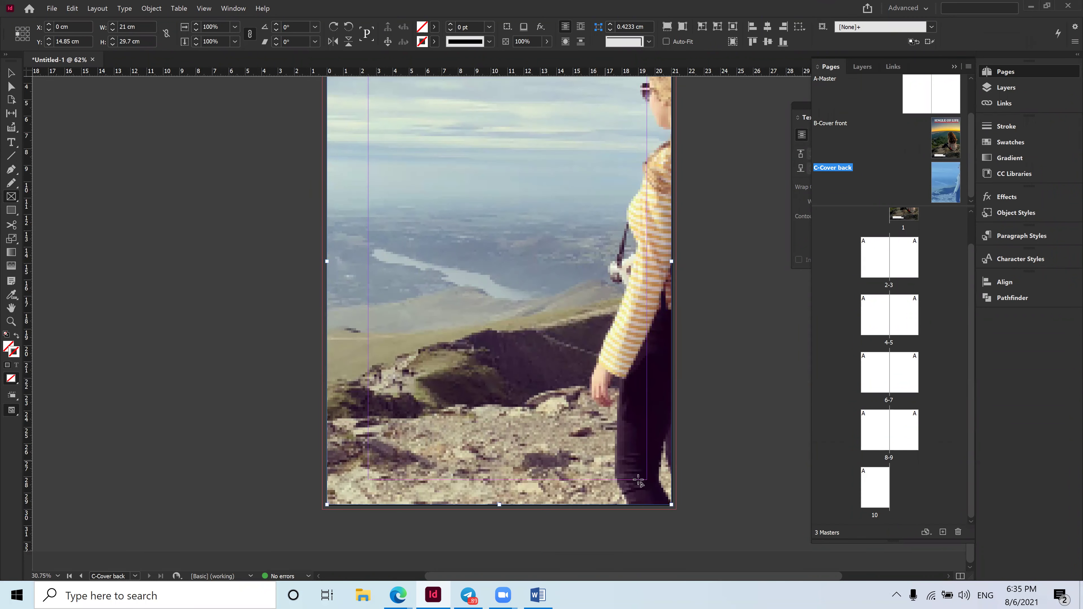
# Switch the frame tool to the rectangular frame option.
pyautogui.rightClick(11, 197)
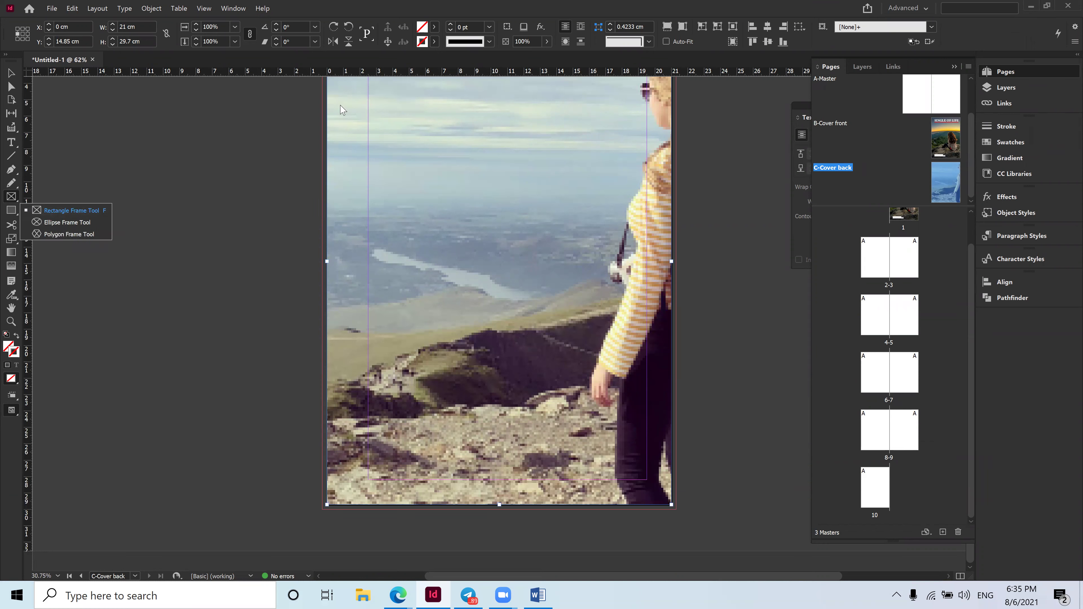
pyautogui.click(603, 220)
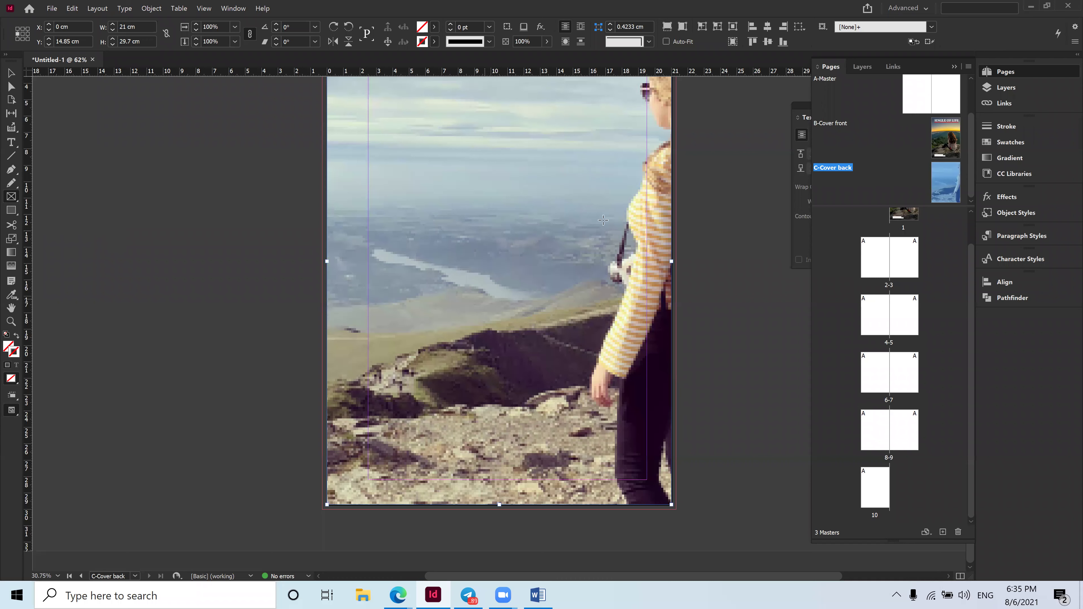
pyautogui.scroll(3, 494, 254)
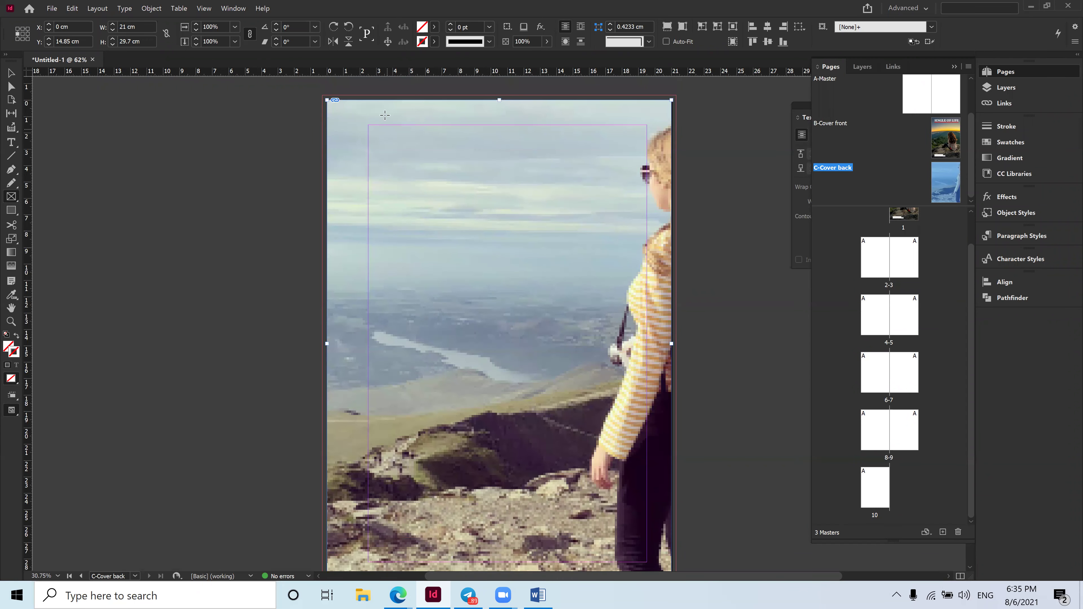
pyautogui.scroll(2, 340, 93)
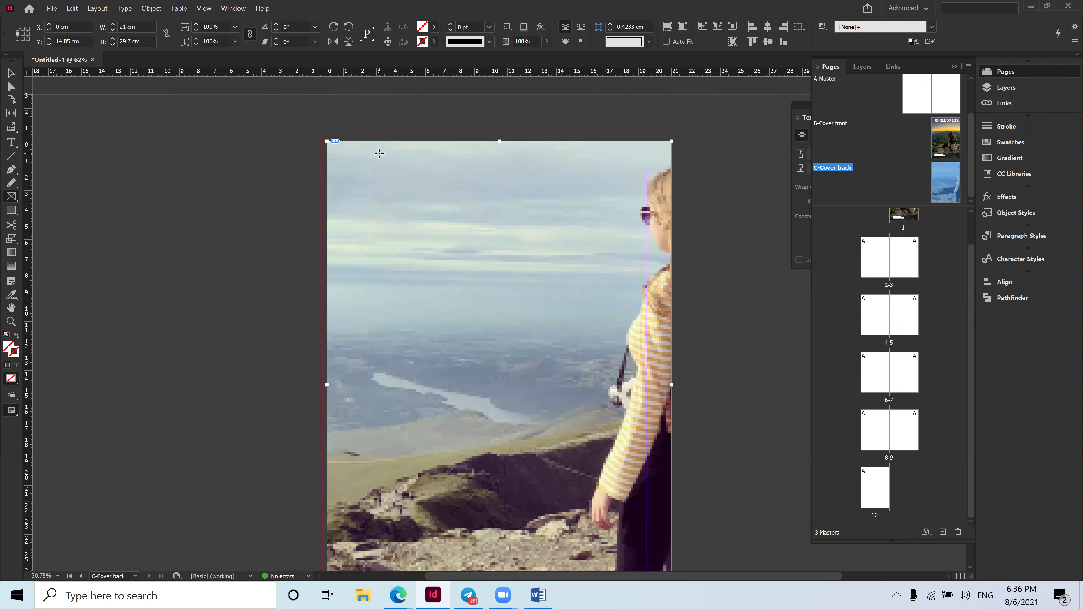
pyautogui.scroll(-1, 567, 162)
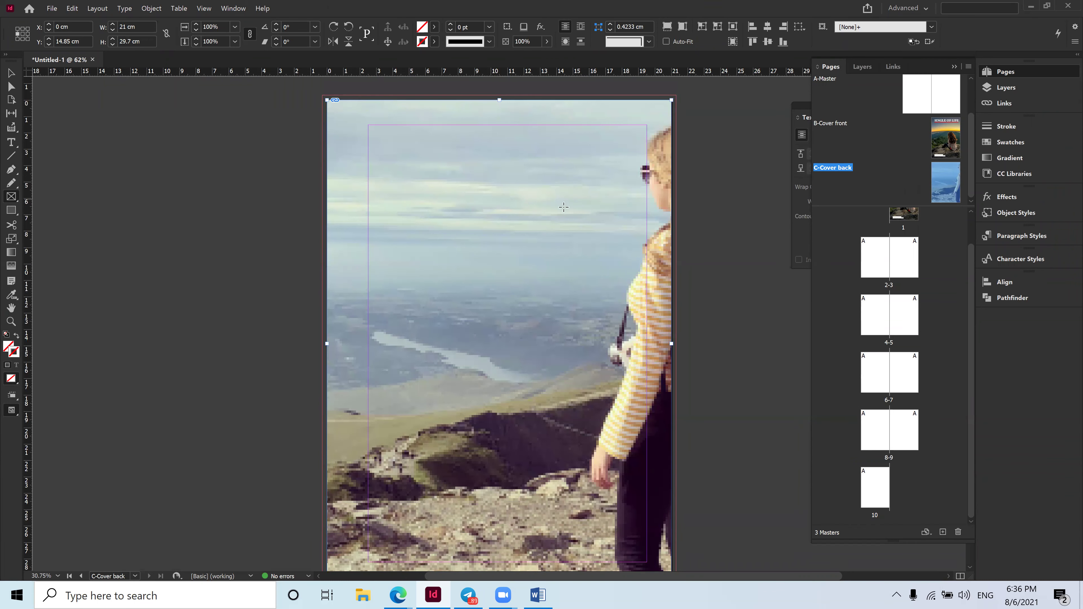
# Apply Fitting > Fill Frame Proportionally to the mountain photo, then return to the Selection Tool.
pyautogui.rightClick(443, 200)
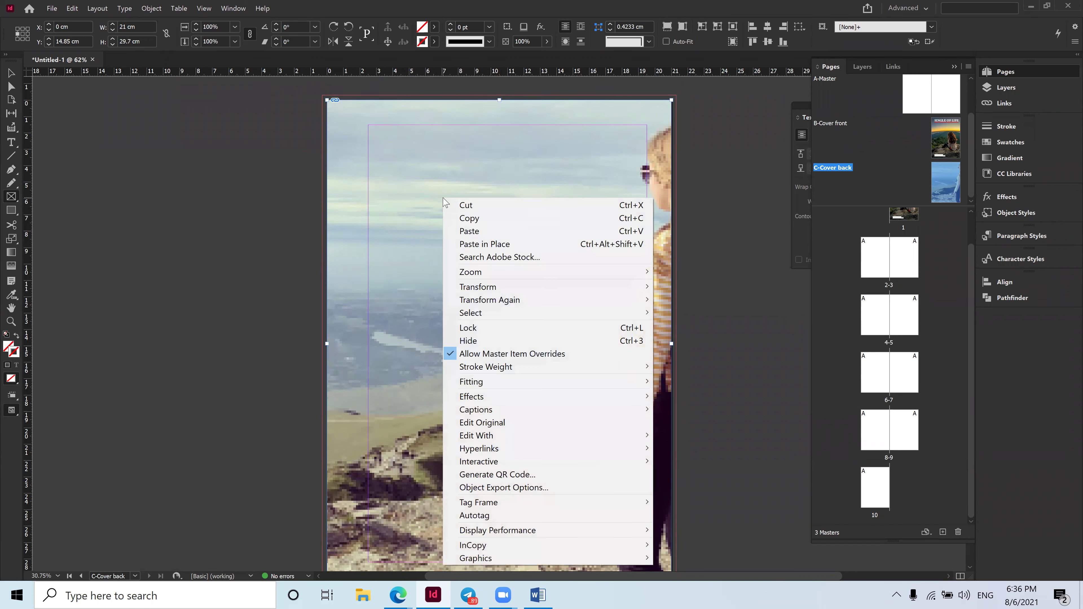
pyautogui.moveTo(567, 386)
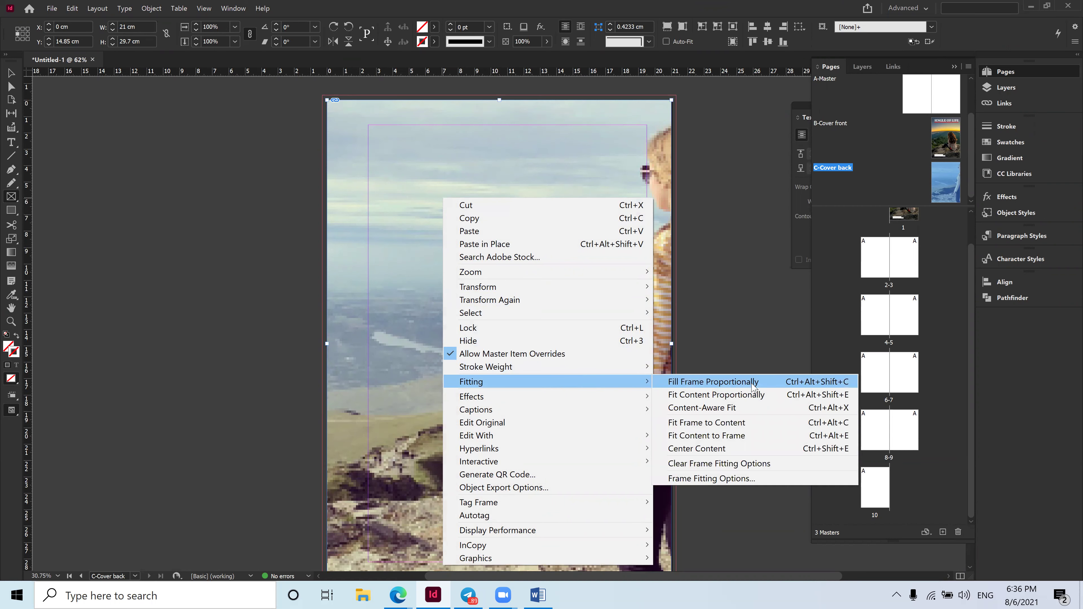
pyautogui.click(771, 387)
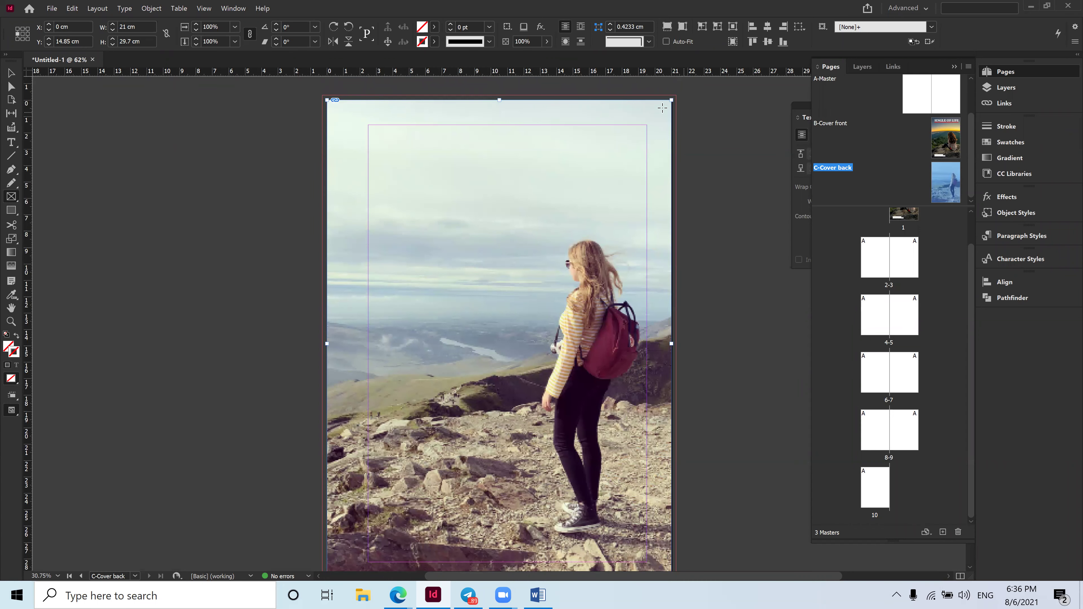
pyautogui.scroll(-2, 622, 460)
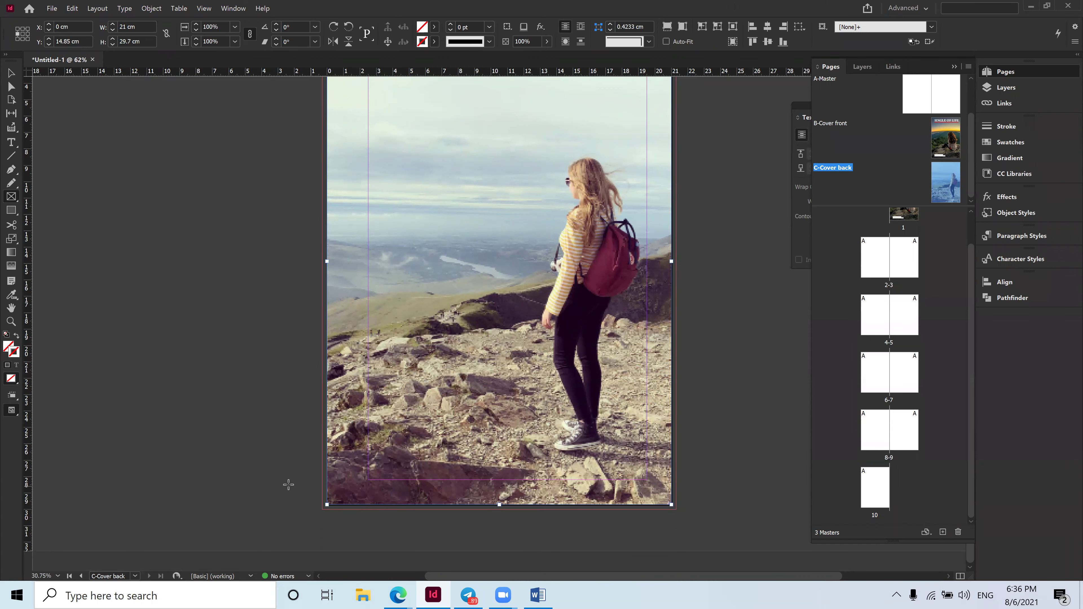
pyautogui.scroll(3, 433, 506)
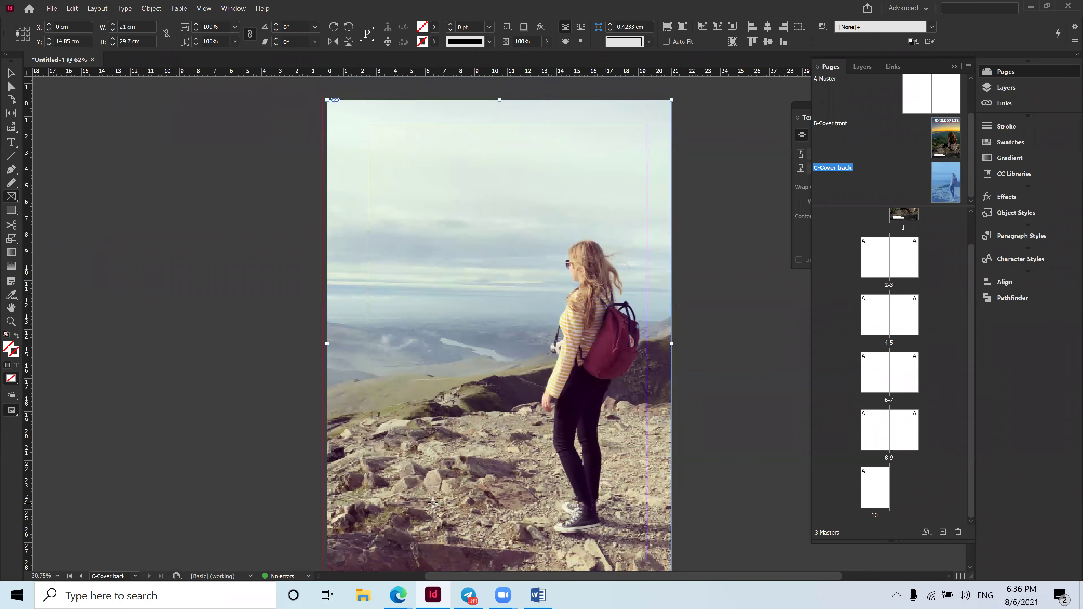
pyautogui.click(11, 73)
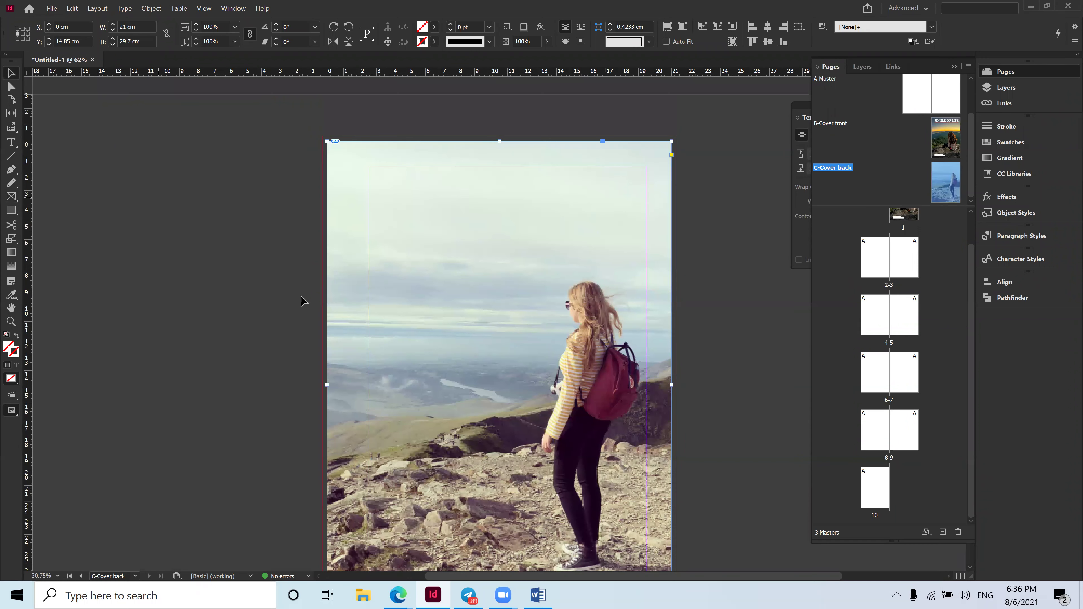
# Lock the full-page photo frame and confirm it can no longer be selected.
pyautogui.rightClick(457, 250)
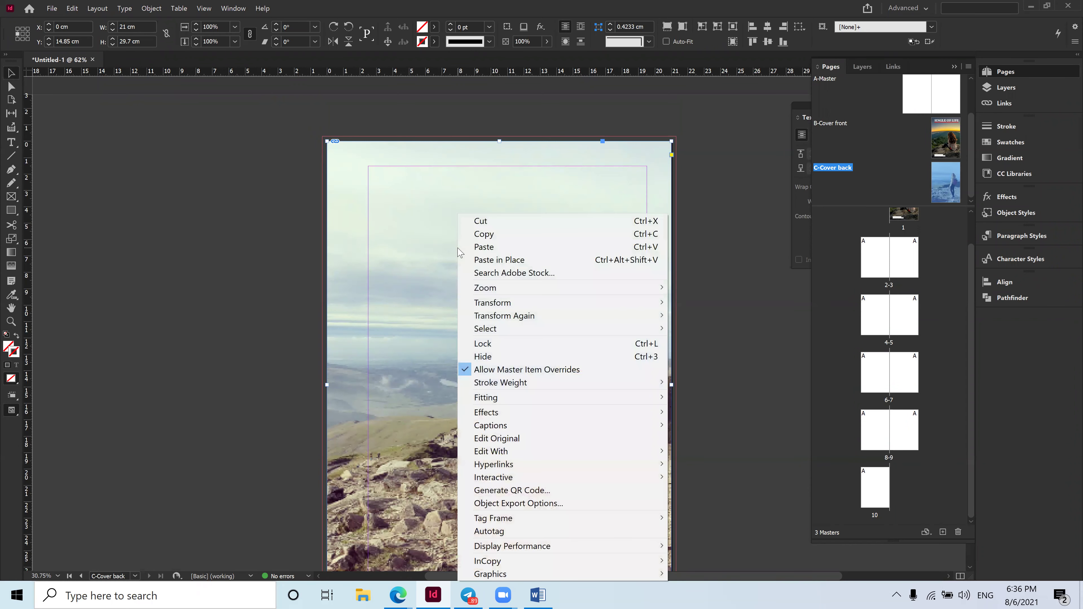
pyautogui.click(496, 346)
pyautogui.moveTo(263, 225); pyautogui.dragTo(465, 326)
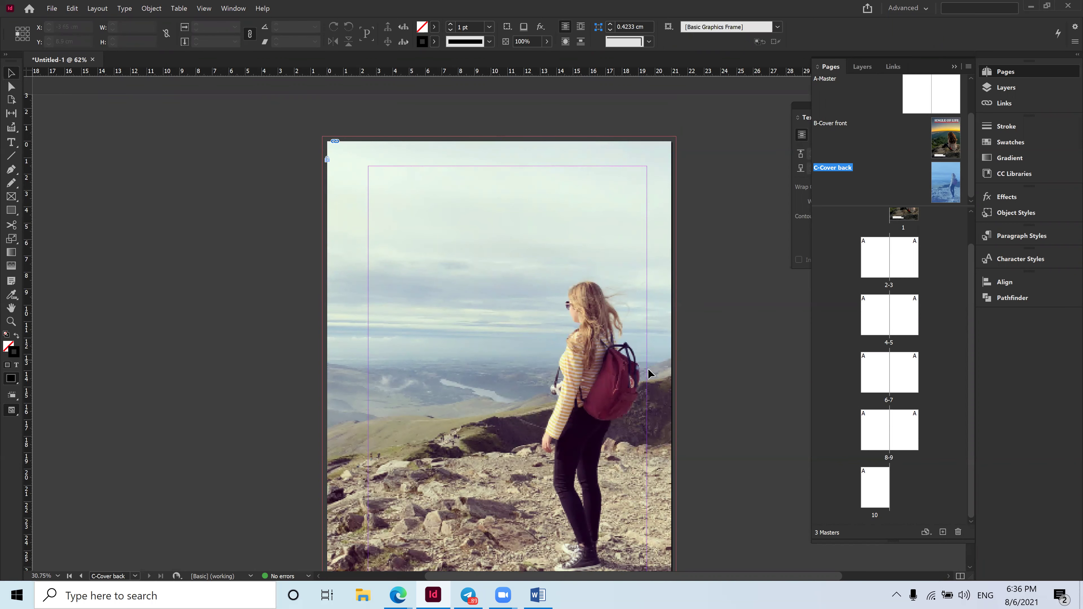
pyautogui.scroll(-3, 648, 373)
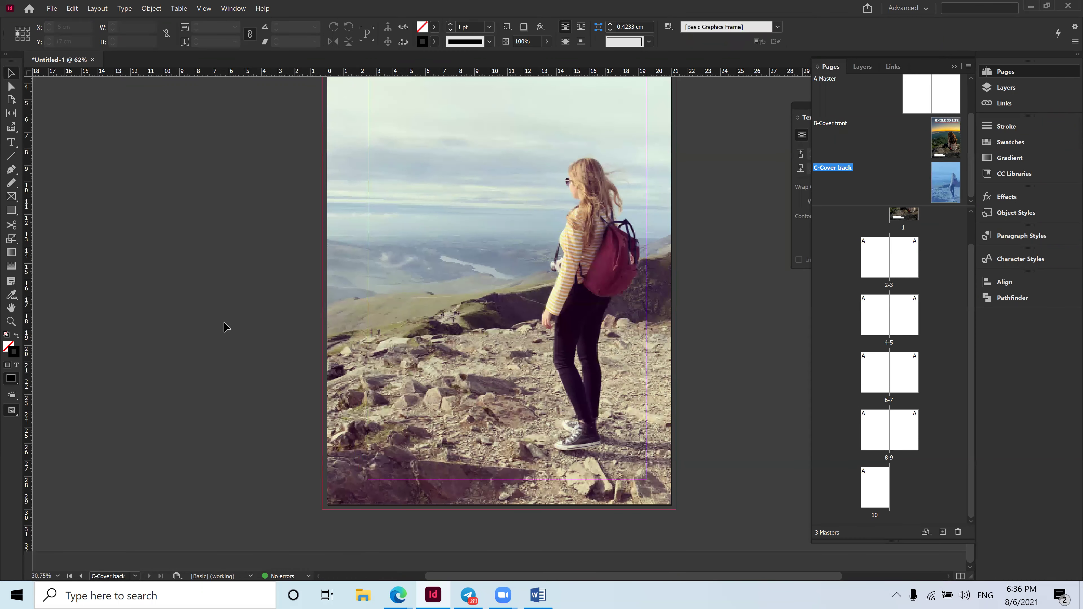
pyautogui.scroll(3, 226, 327)
pyautogui.scroll(1, 226, 327)
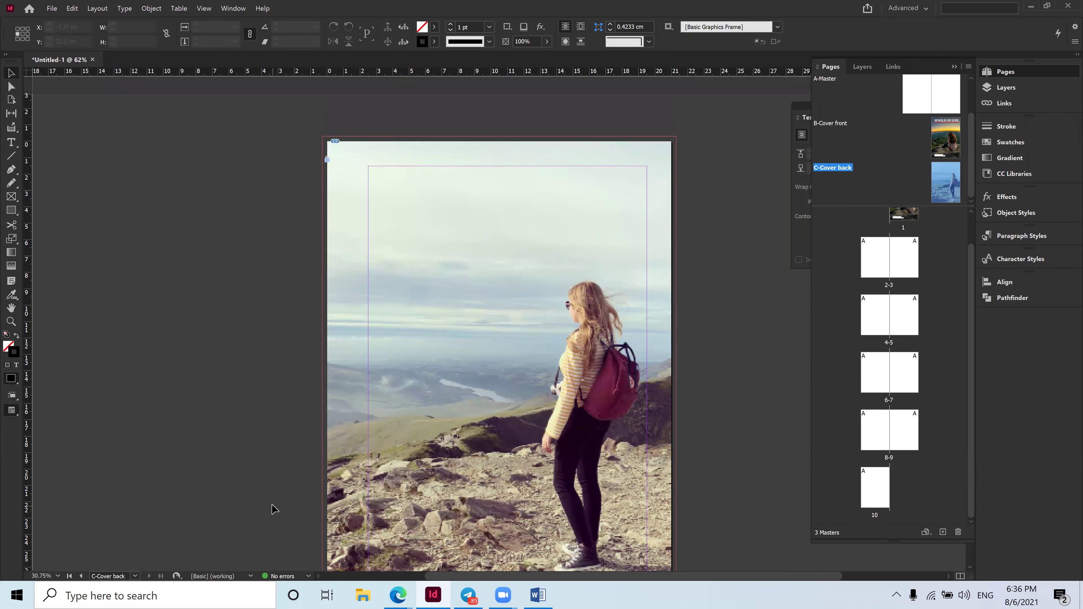
# Bring up the taskbar previews of the browser windows.
pyautogui.click(397, 595)
pyautogui.scroll(-1, 570, 358)
pyautogui.moveTo(398, 595)
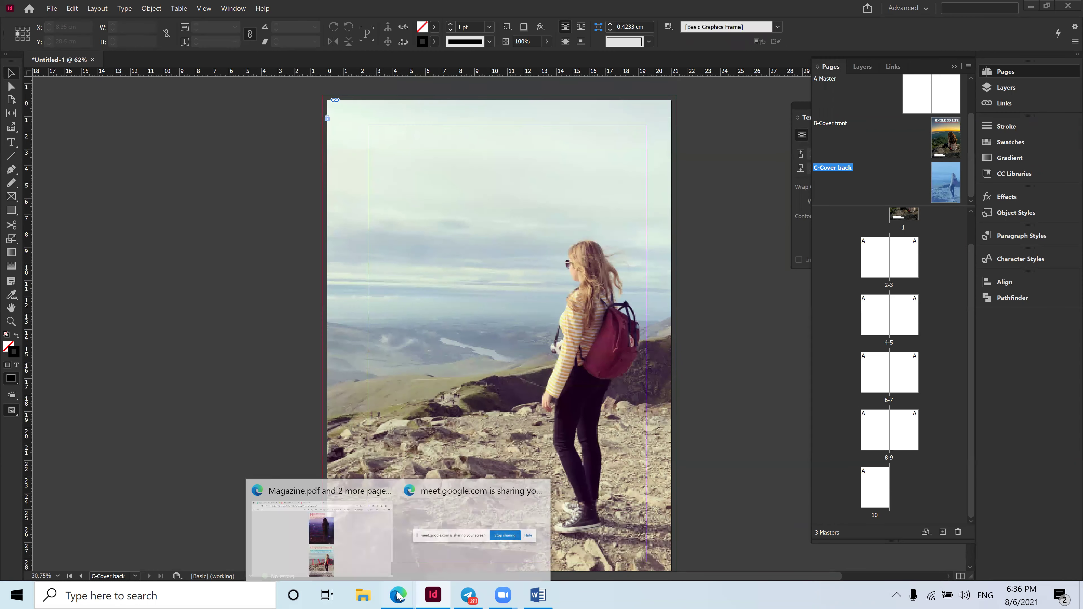
pyautogui.click(331, 556)
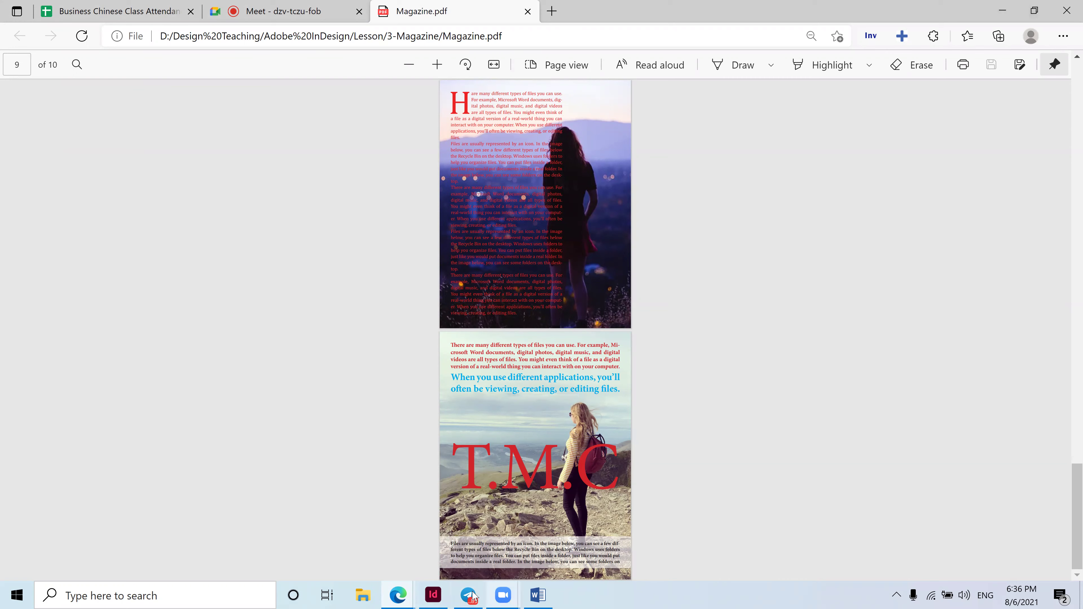
pyautogui.click(433, 595)
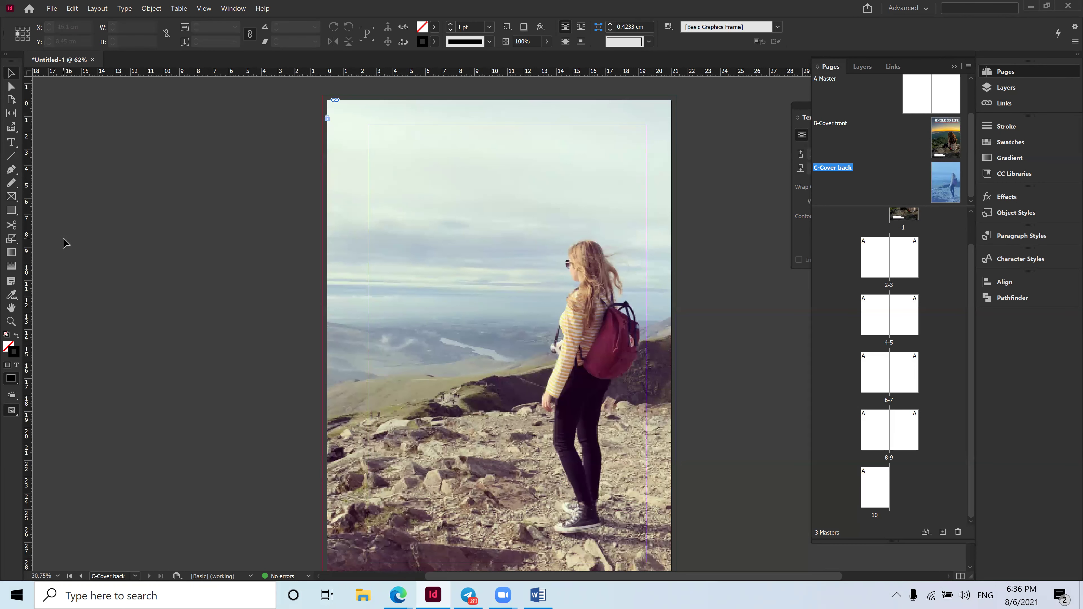
# Draw a 16.85 × 6.33 cm text frame across the sky, then select Word's first two paragraphs through 'Rename,'.
pyautogui.click(12, 143)
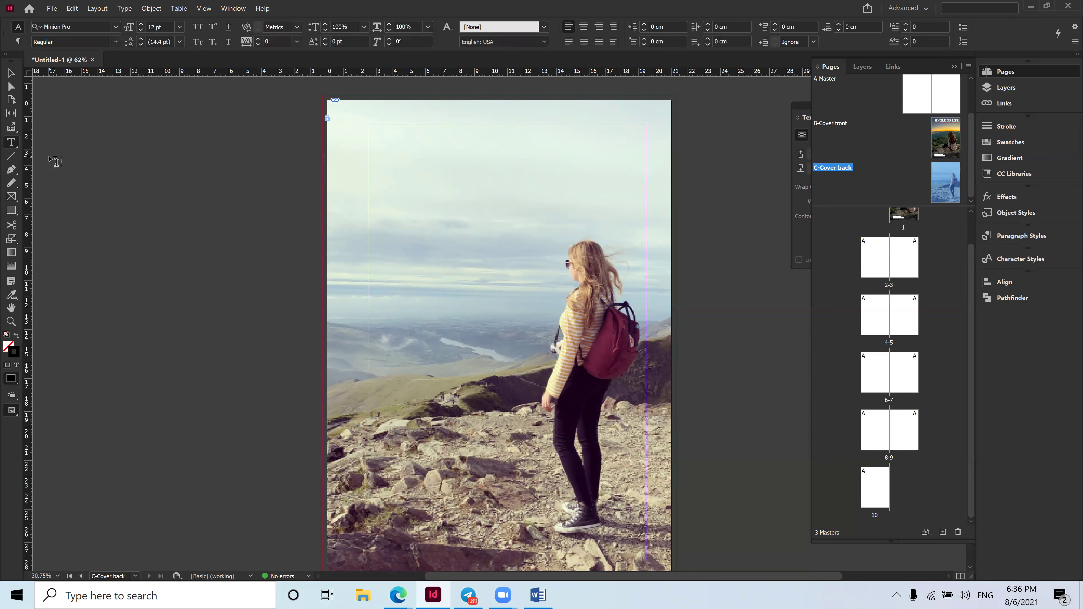
pyautogui.moveTo(369, 126); pyautogui.dragTo(646, 231)
pyautogui.click(538, 595)
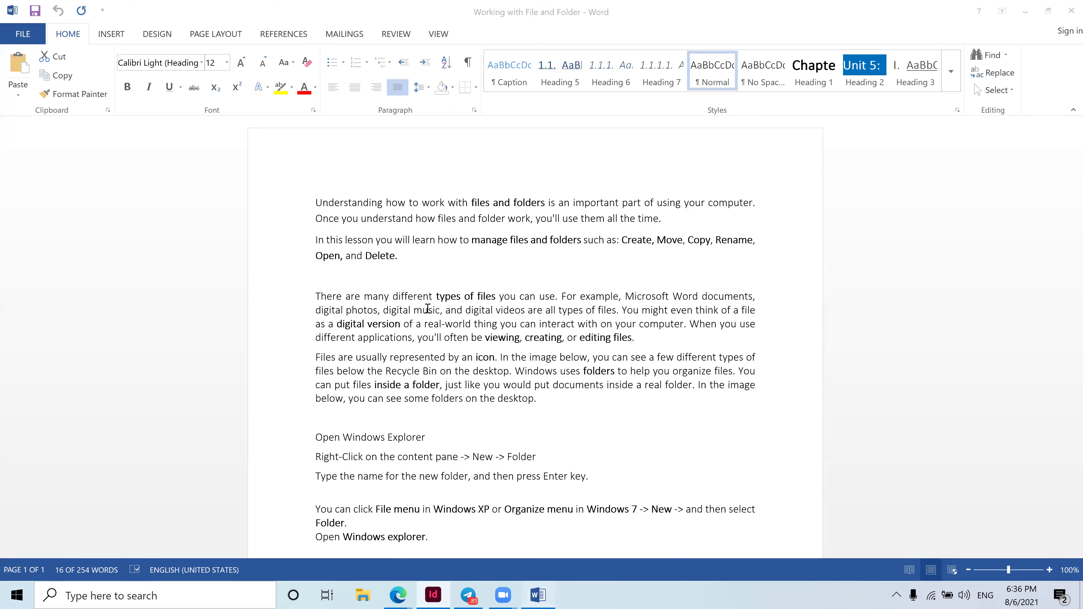
pyautogui.click(316, 203)
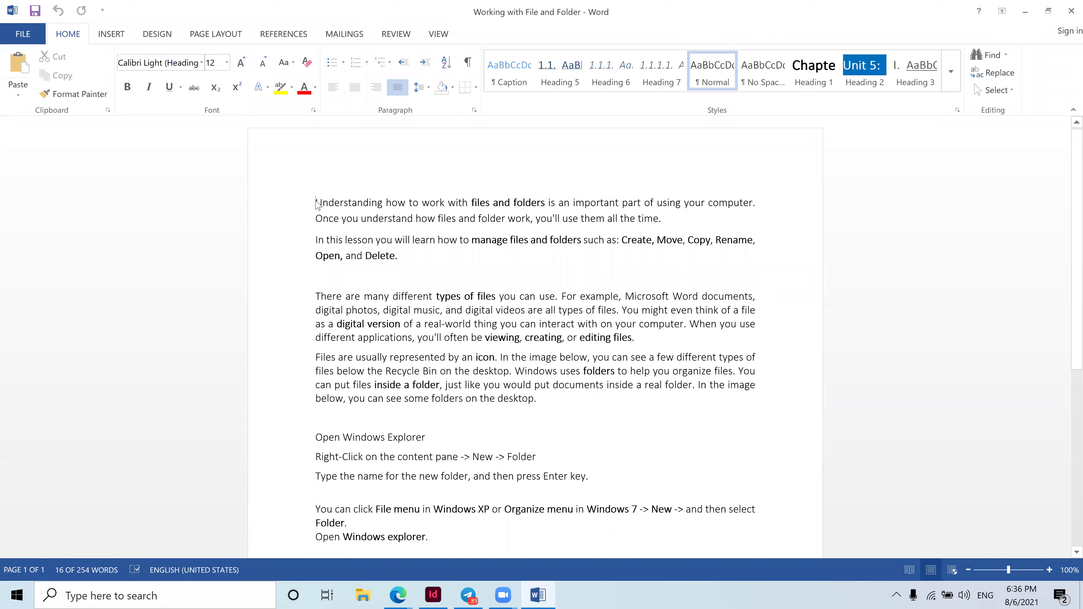
pyautogui.moveTo(315, 201); pyautogui.dragTo(766, 242)
pyautogui.hotkey('ctrl', 'c')
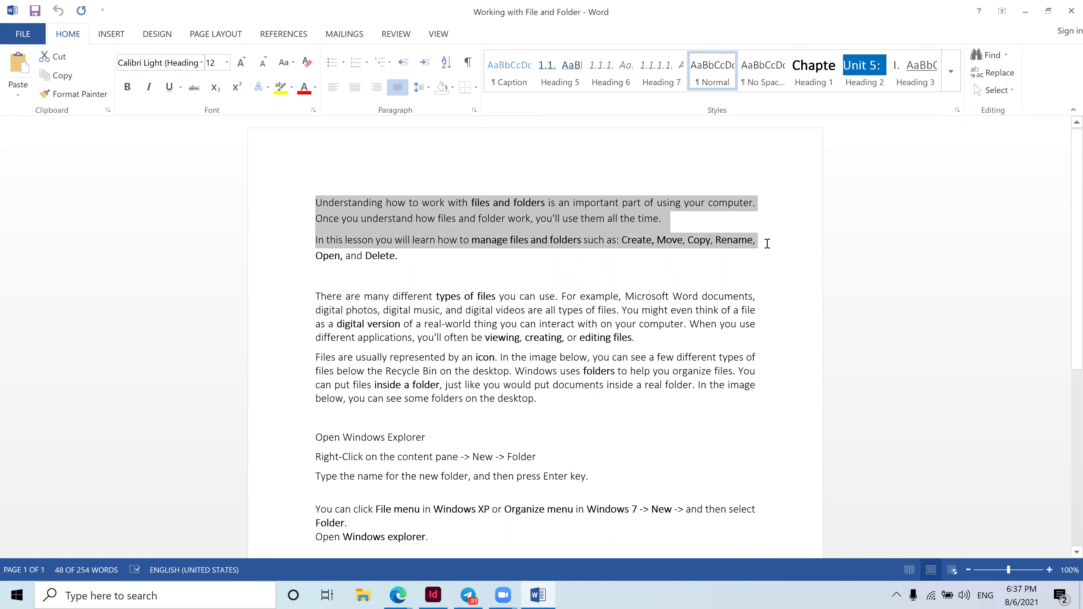
pyautogui.click(434, 595)
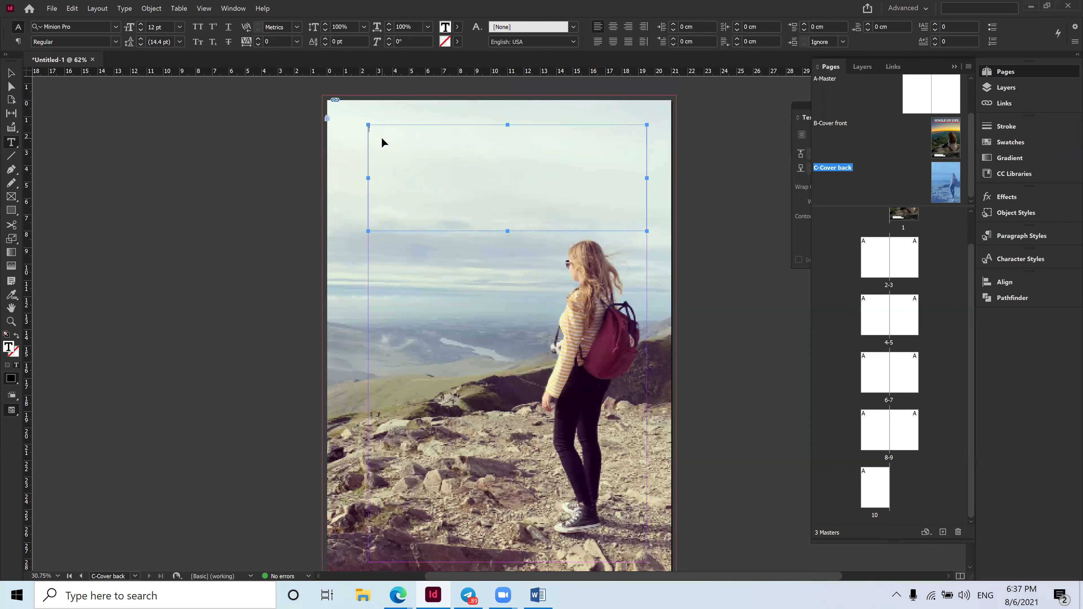
# Paste the intro text as a single paragraph and set it all to 15 pt.
pyautogui.hotkey('ctrl', 'v')
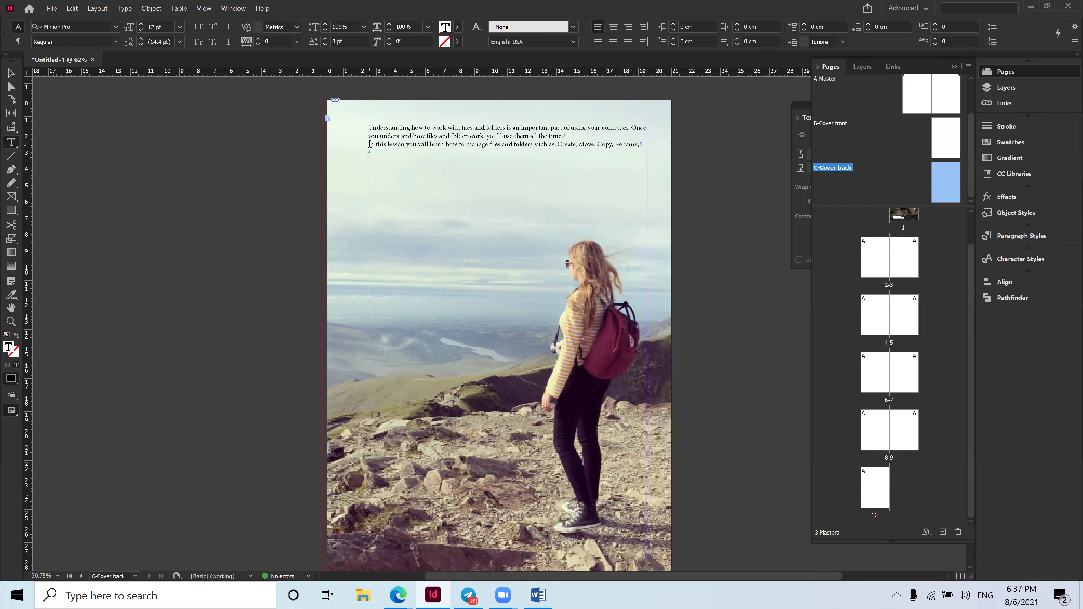
pyautogui.press('BackSpace')
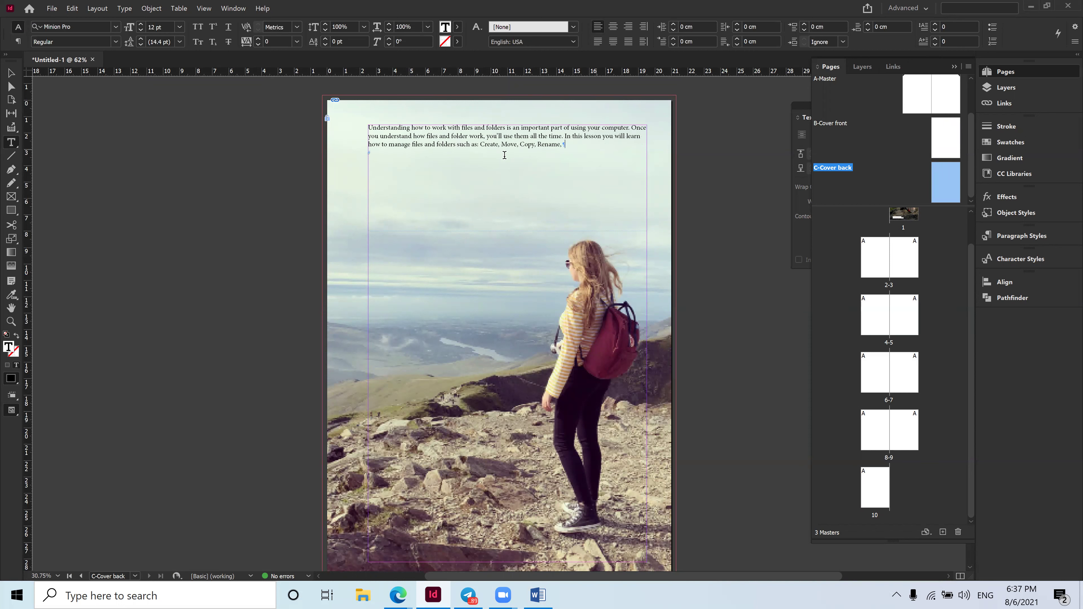
pyautogui.hotkey('ctrl', 'a')
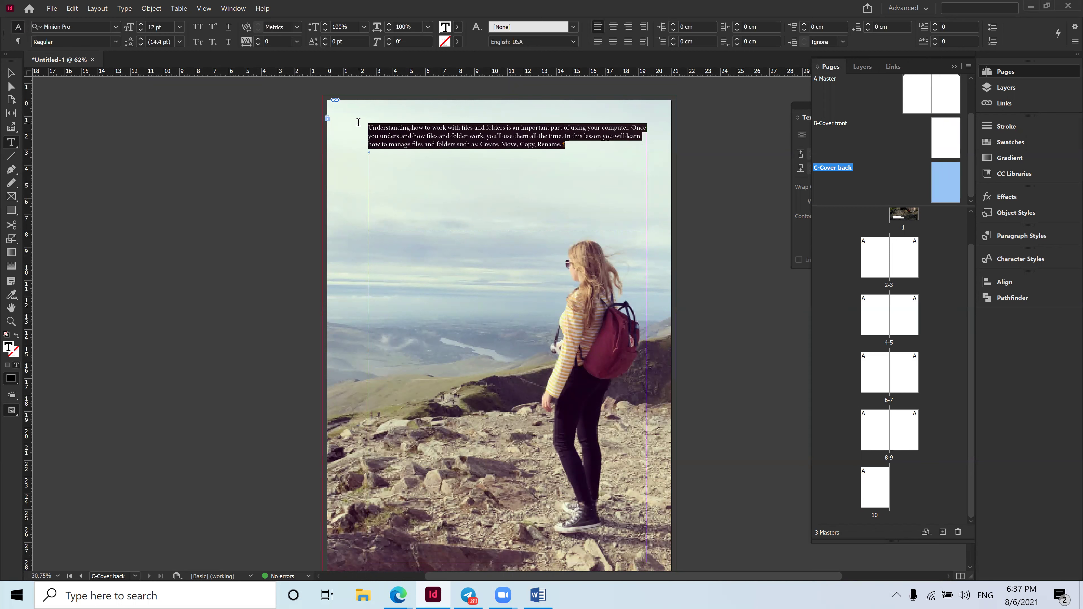
pyautogui.tripleClick(173, 25)
pyautogui.write('15')
pyautogui.press('Return')
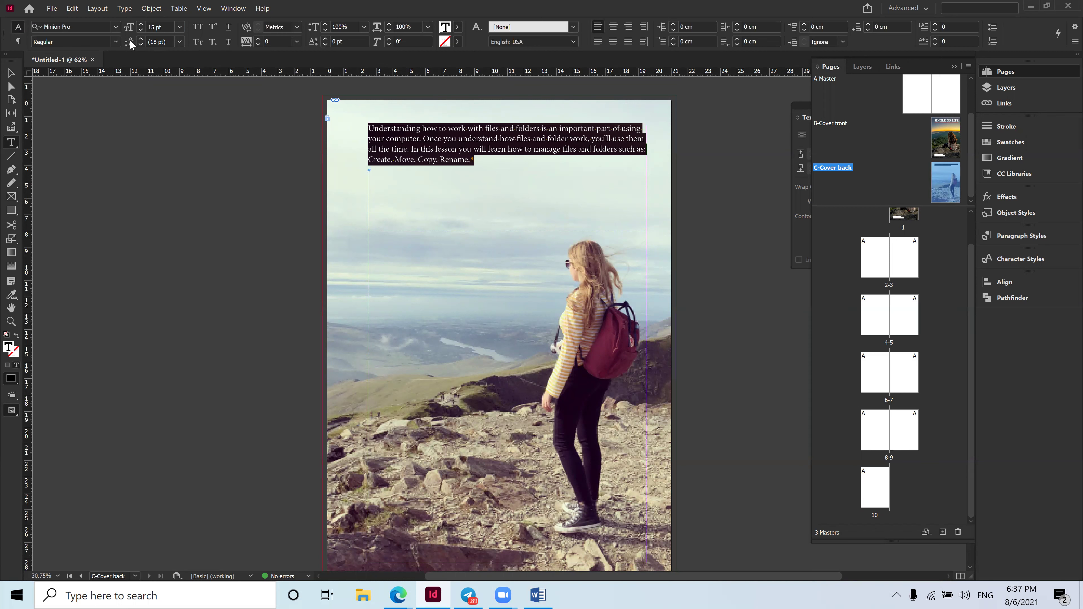
# Set the paragraph's leading to 20 pt.
pyautogui.click(169, 42)
pyautogui.write('20')
pyautogui.press('Return')
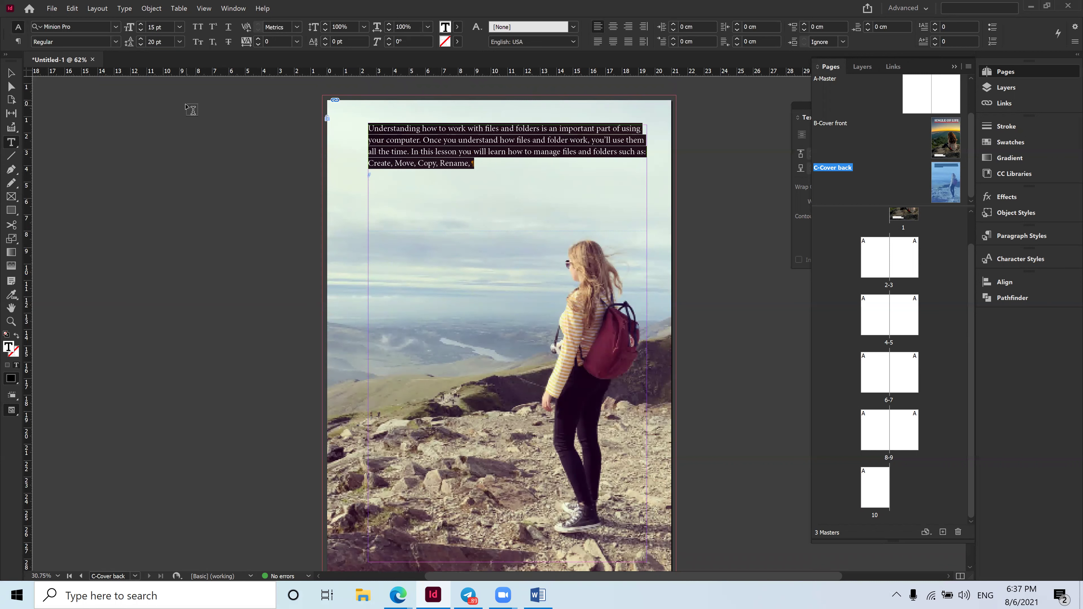
pyautogui.click(141, 39)
pyautogui.click(141, 38)
pyautogui.click(141, 38)
pyautogui.click(141, 39)
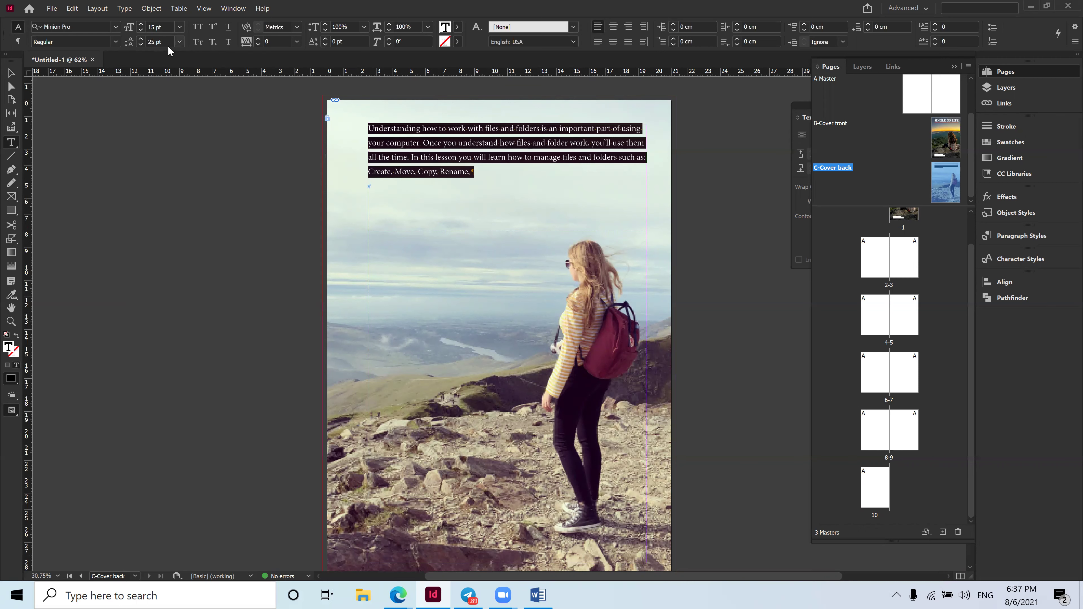
pyautogui.write('20')
pyautogui.press('Return')
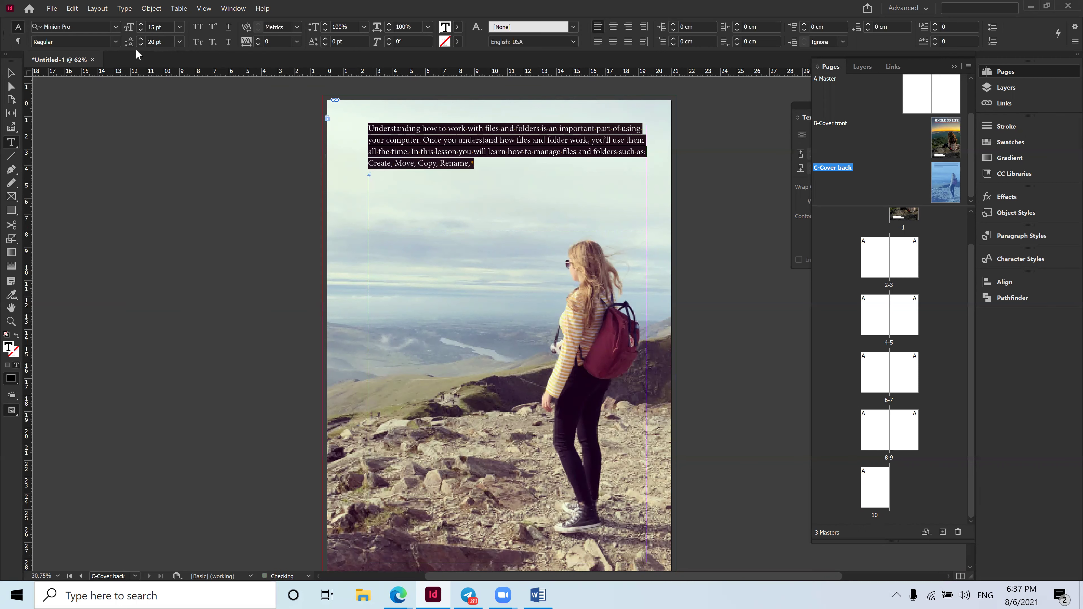
# Make the intro paragraph Bold and justified with the last line centred.
pyautogui.click(114, 41)
pyautogui.click(58, 148)
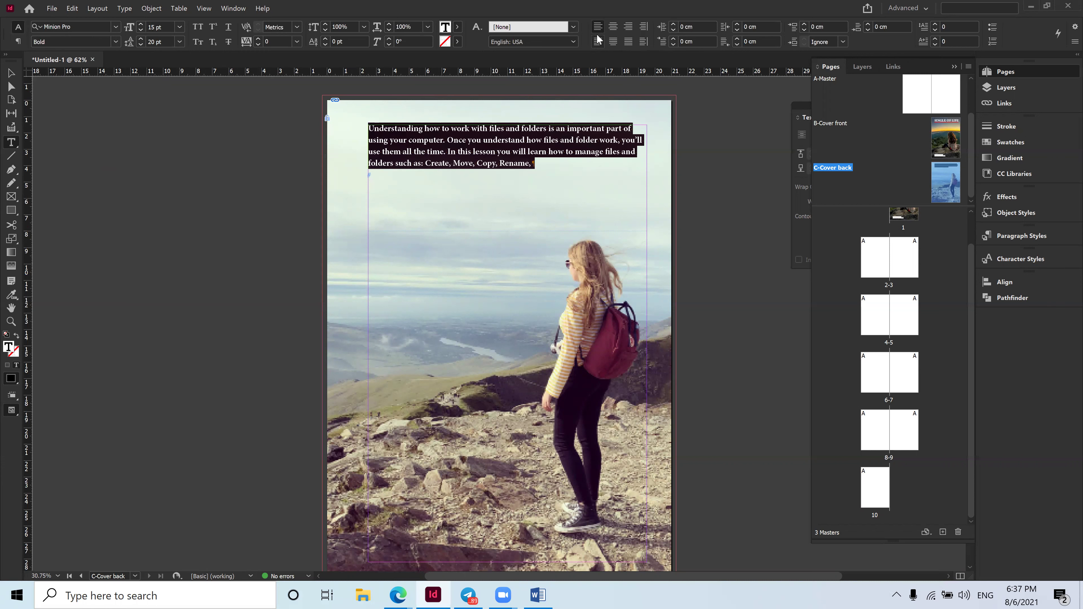
pyautogui.click(614, 41)
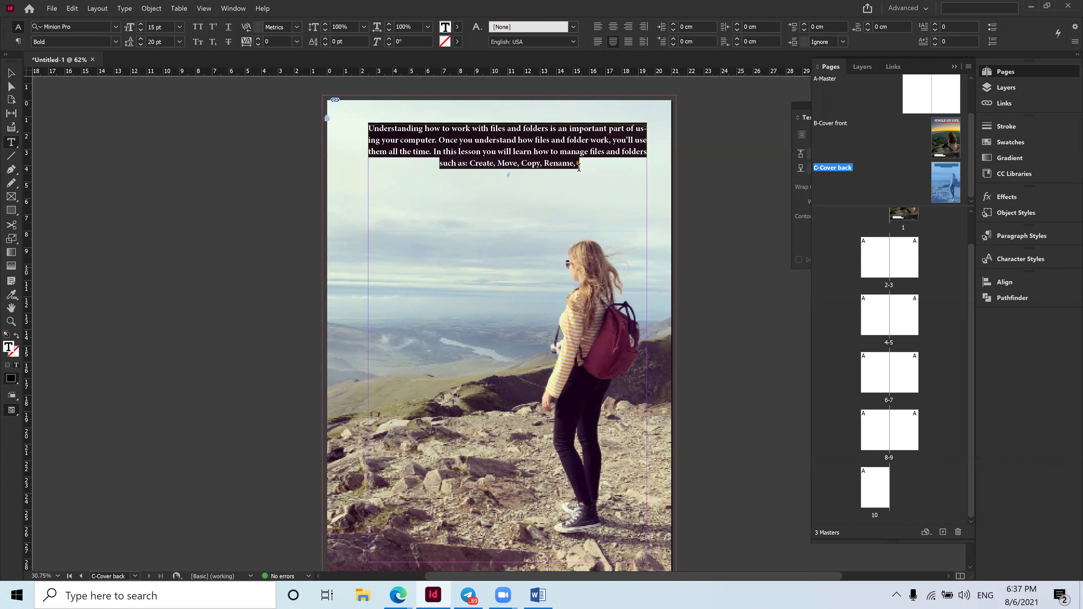
pyautogui.click(598, 42)
pyautogui.click(614, 44)
pyautogui.click(595, 164)
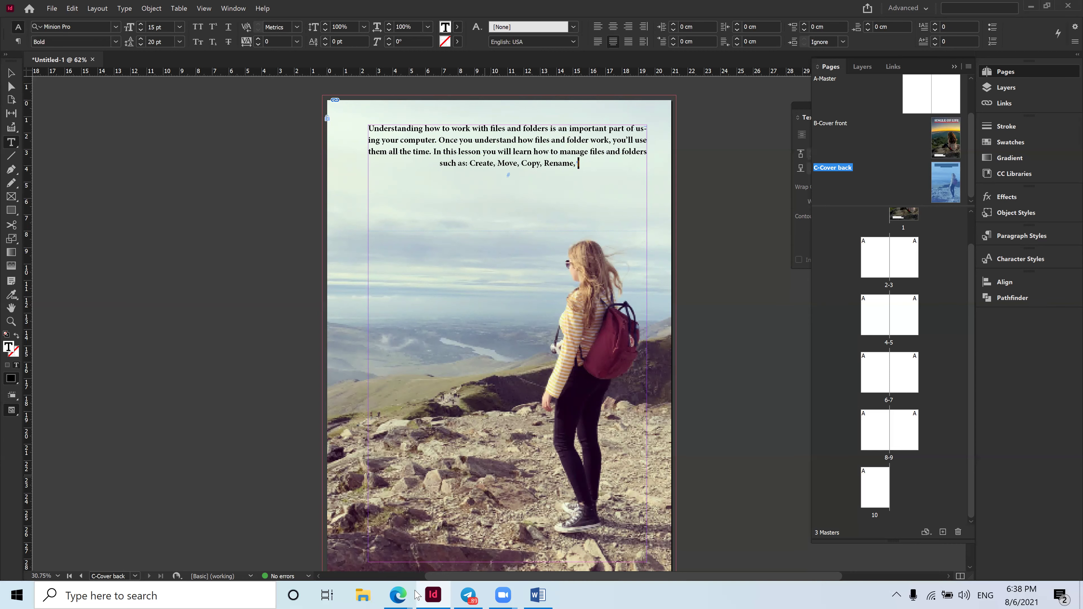
# Draw a text frame across the mountain photo and type the MBC title.
pyautogui.scroll(-3, 511, 254)
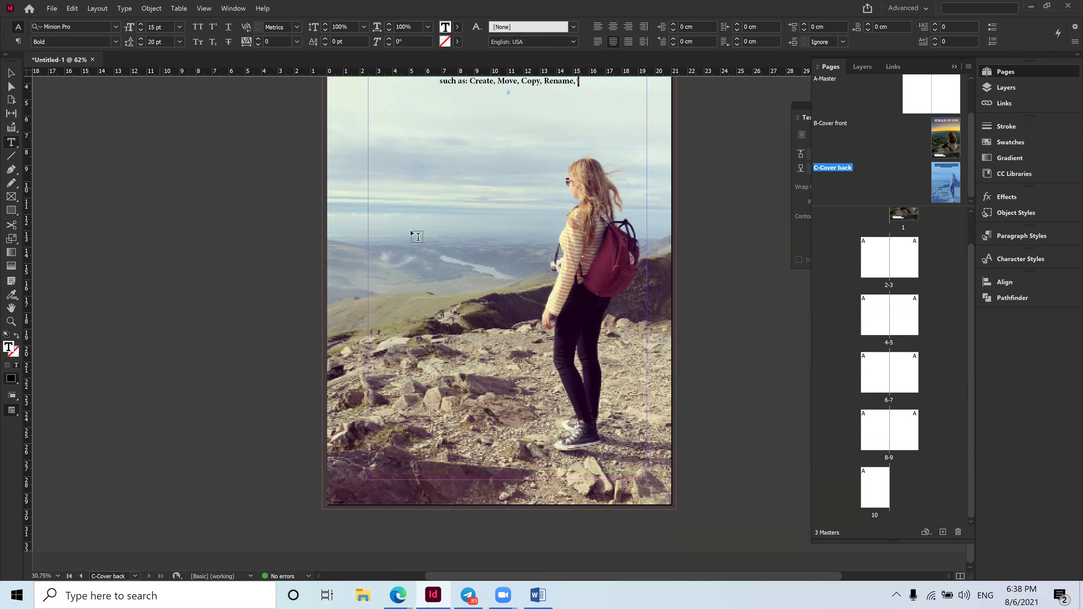
pyautogui.moveTo(369, 216); pyautogui.dragTo(641, 324)
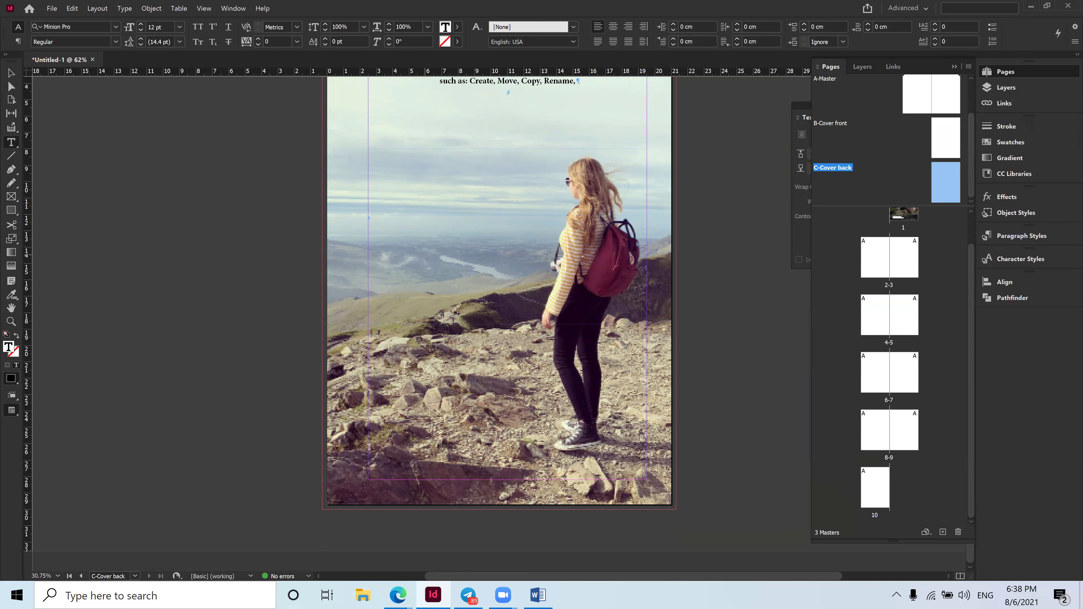
pyautogui.write('M')
pyautogui.press('BackSpace')
pyautogui.write('MBC')
# Enlarge the MBC title text to 150 pt.
pyautogui.doubleClick(375, 218)
pyautogui.click(179, 27)
pyautogui.press('Escape')
pyautogui.click(170, 202)
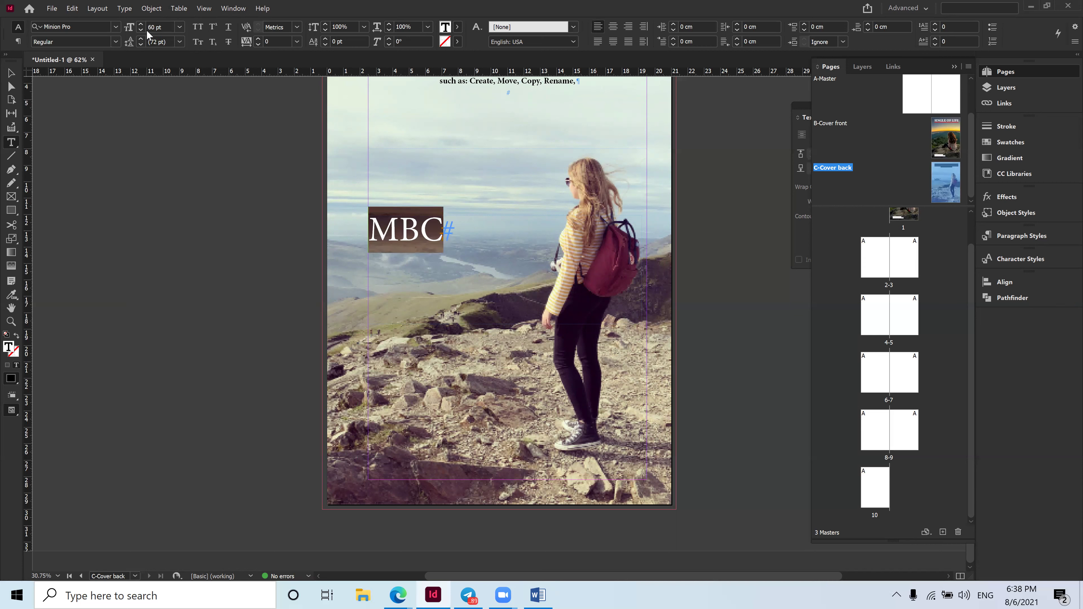
pyautogui.doubleClick(165, 24)
pyautogui.write('150')
pyautogui.press('Return')
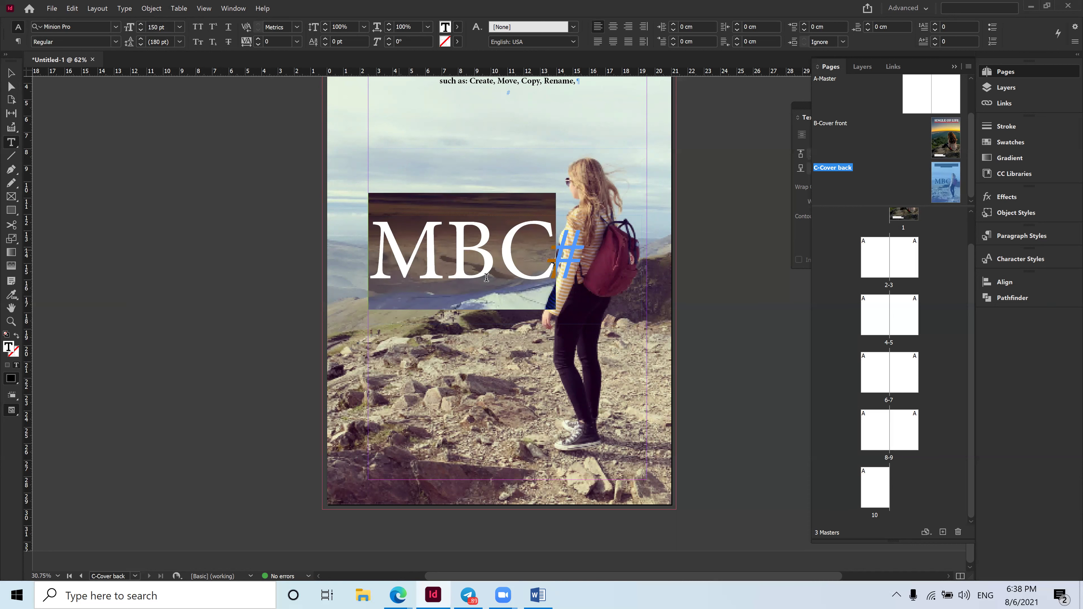
# Insert periods to spell 'M.B.C' and colour the title red.
pyautogui.click(451, 260)
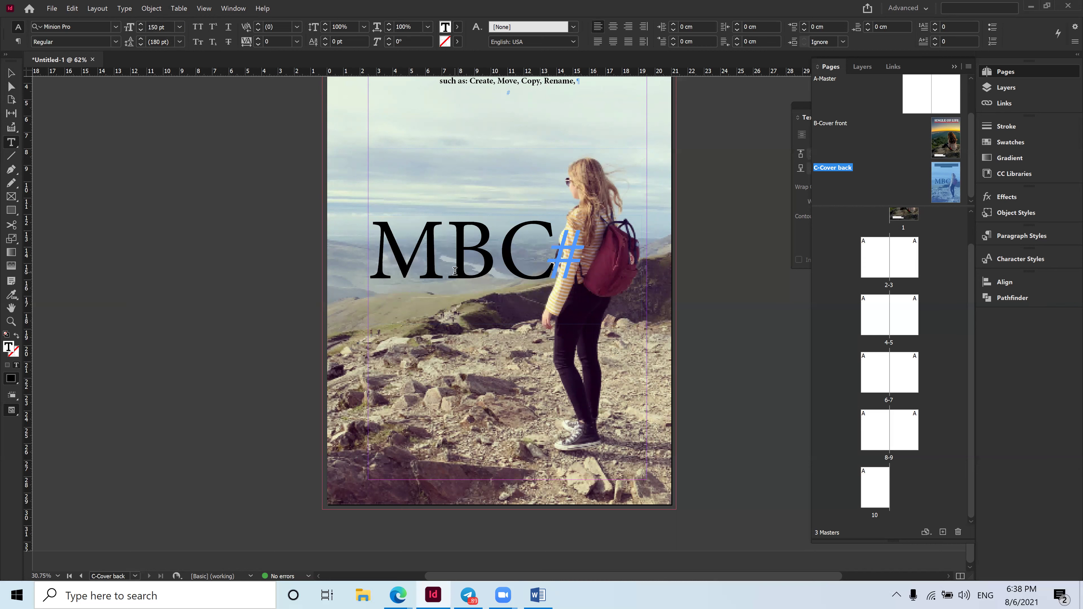
pyautogui.write('.')
pyautogui.click(518, 262)
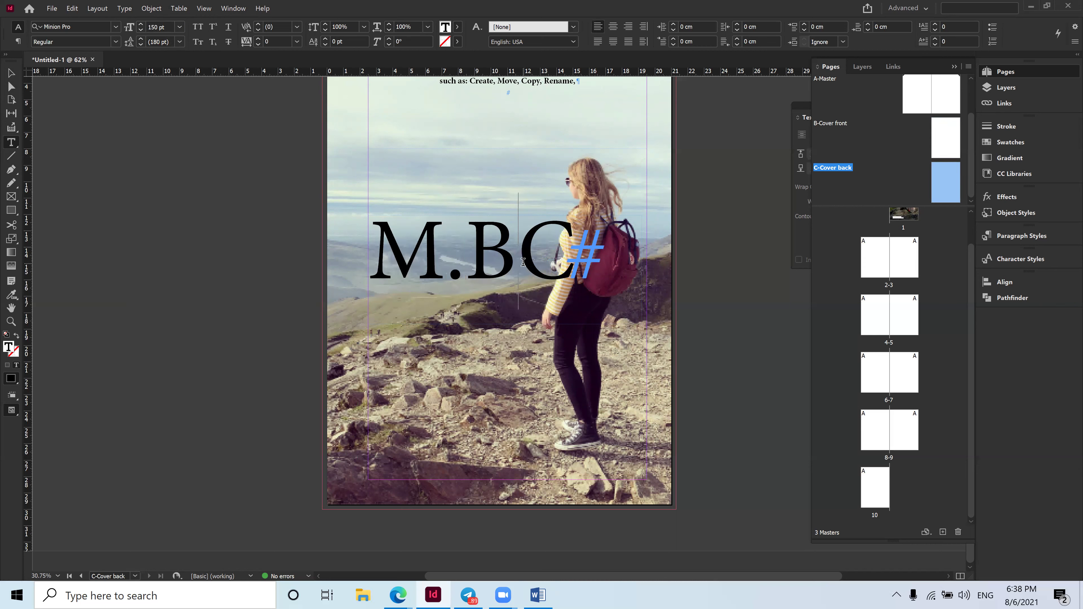
pyautogui.write('.')
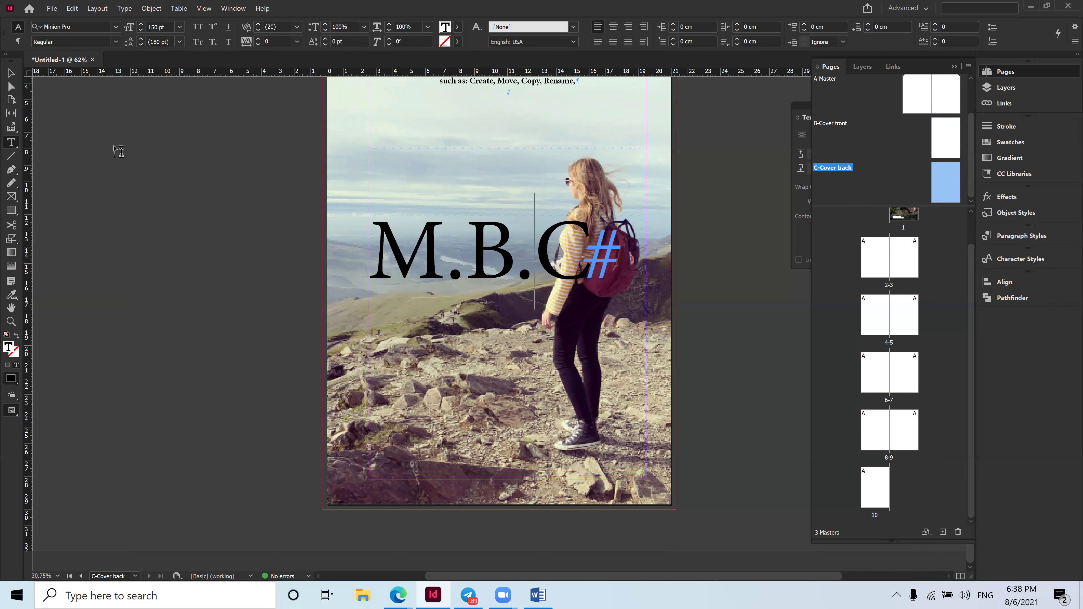
pyautogui.hotkey('ctrl', 'a')
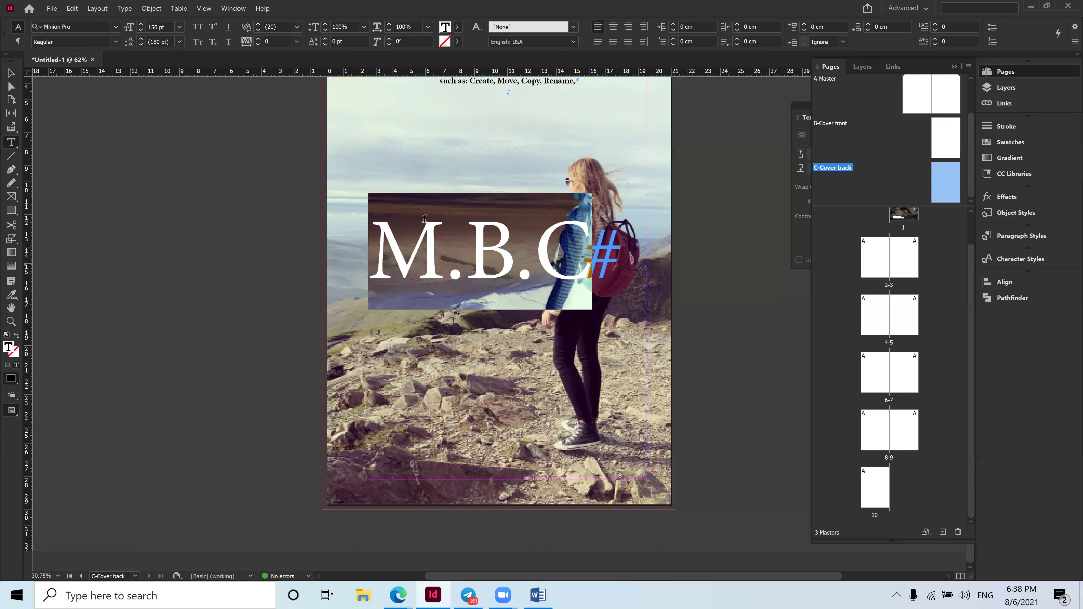
pyautogui.click(457, 29)
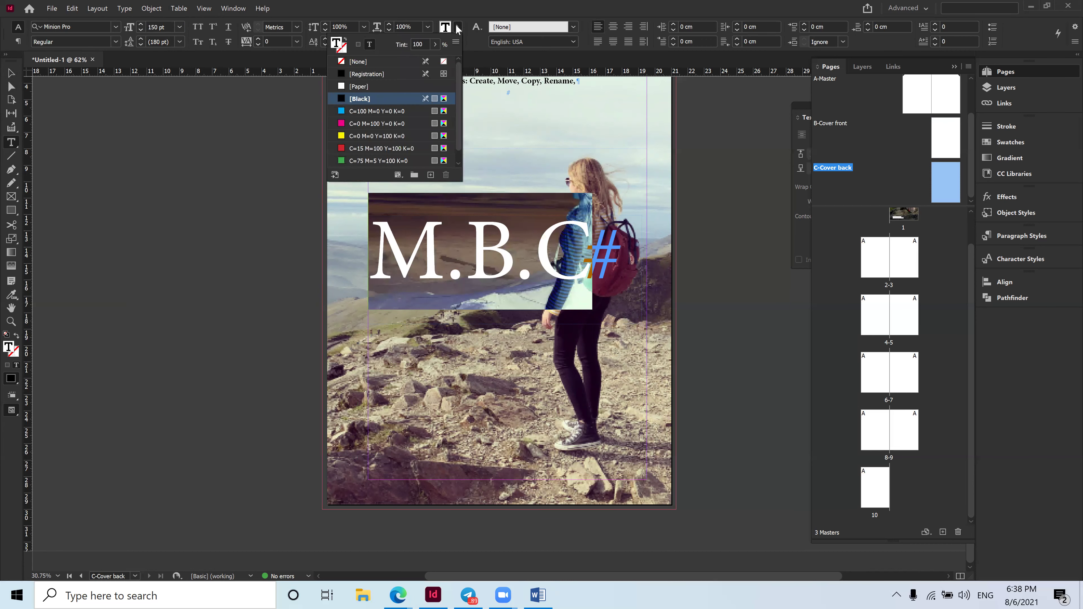
pyautogui.click(344, 149)
pyautogui.click(469, 261)
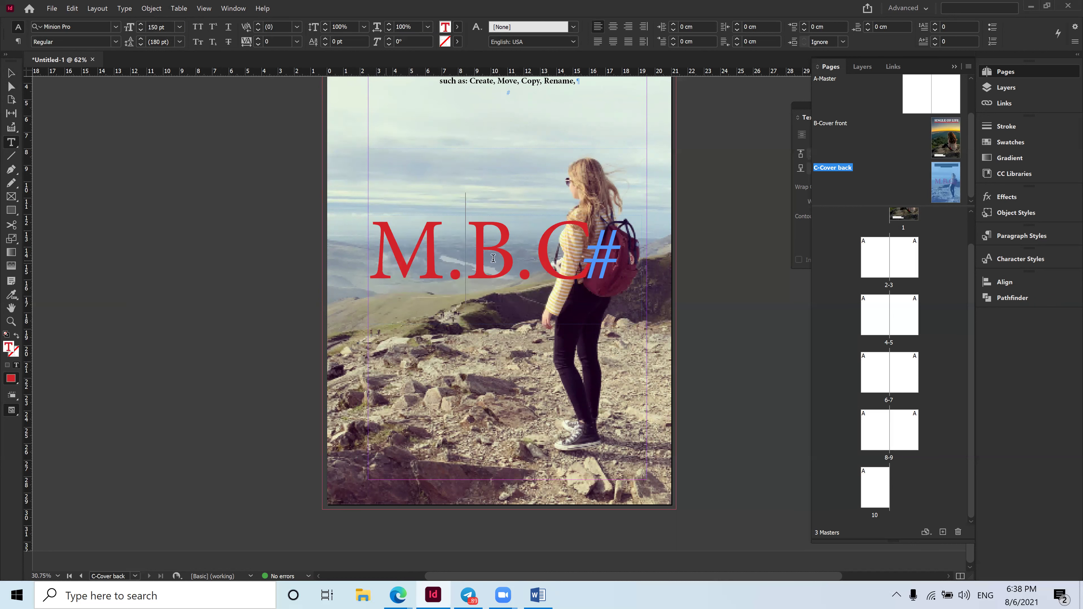
# Nudge the M.B.C title frame a few steps to the right.
pyautogui.click(12, 73)
pyautogui.press('Right')
pyautogui.press('Right')
pyautogui.press('Right')
pyautogui.press('Right')
pyautogui.press('Right')
pyautogui.press('Right')
pyautogui.press('Right')
pyautogui.press('Right')
pyautogui.press('Right')
pyautogui.press('Right')
pyautogui.press('Right')
pyautogui.press('Right')
pyautogui.press('Right')
pyautogui.press('Right')
pyautogui.press('Right')
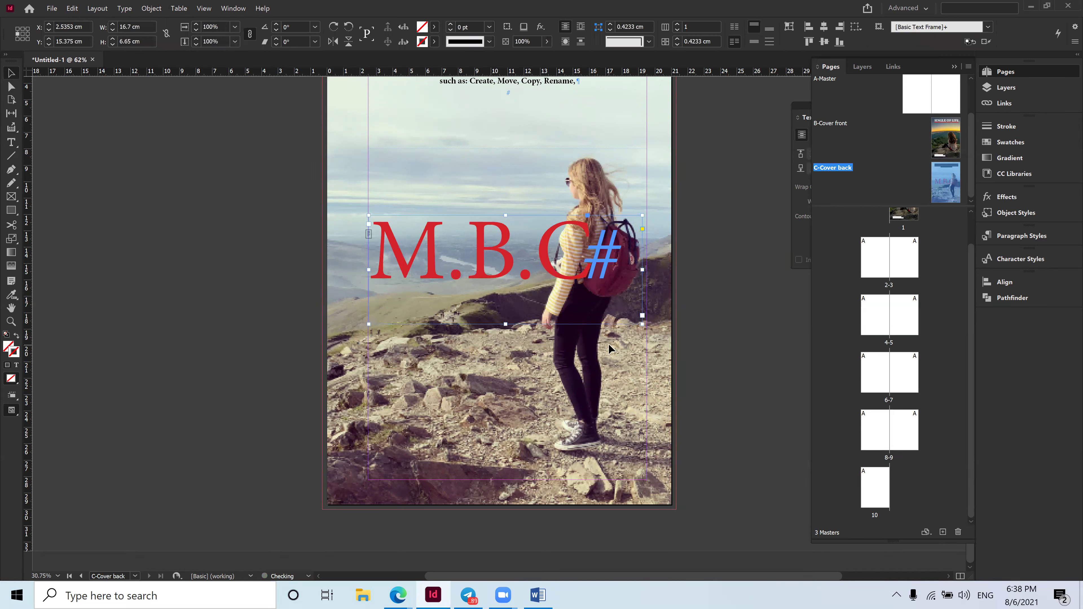
pyautogui.press('Right')
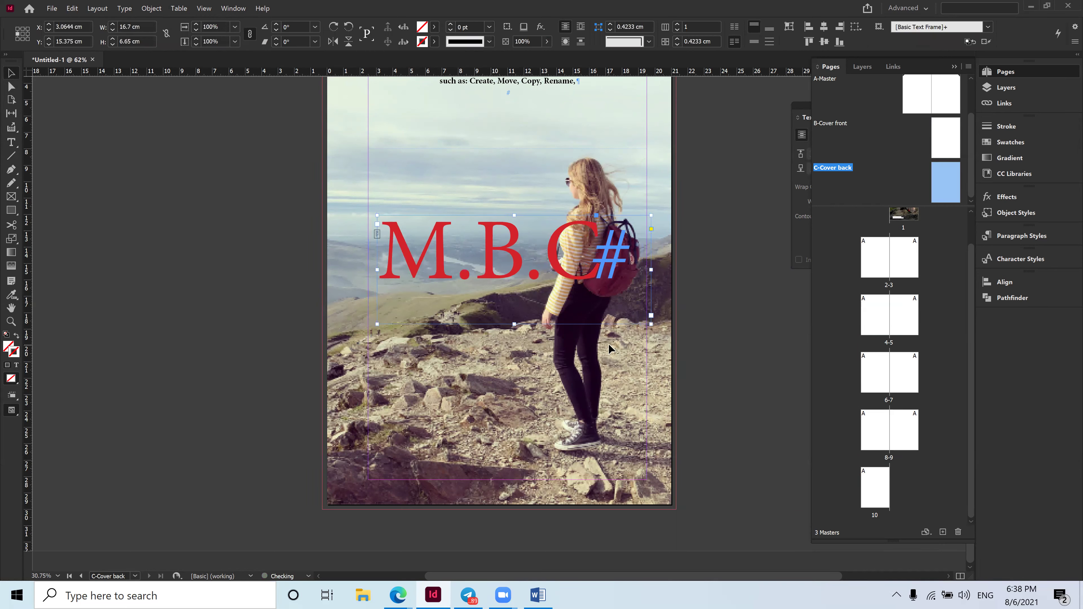
pyautogui.press('Right')
pyautogui.press('Right')
pyautogui.press('Right')
pyautogui.press('Right')
pyautogui.press('Right')
pyautogui.press('Right')
pyautogui.press('Right')
pyautogui.press('Right')
pyautogui.press('Right')
pyautogui.press('Right')
pyautogui.press('Right')
pyautogui.press('Right')
pyautogui.press('Right')
pyautogui.press('Right')
pyautogui.press('Right')
pyautogui.press('Right')
pyautogui.press('Right')
pyautogui.press('Right')
pyautogui.press('Right')
pyautogui.press('Right')
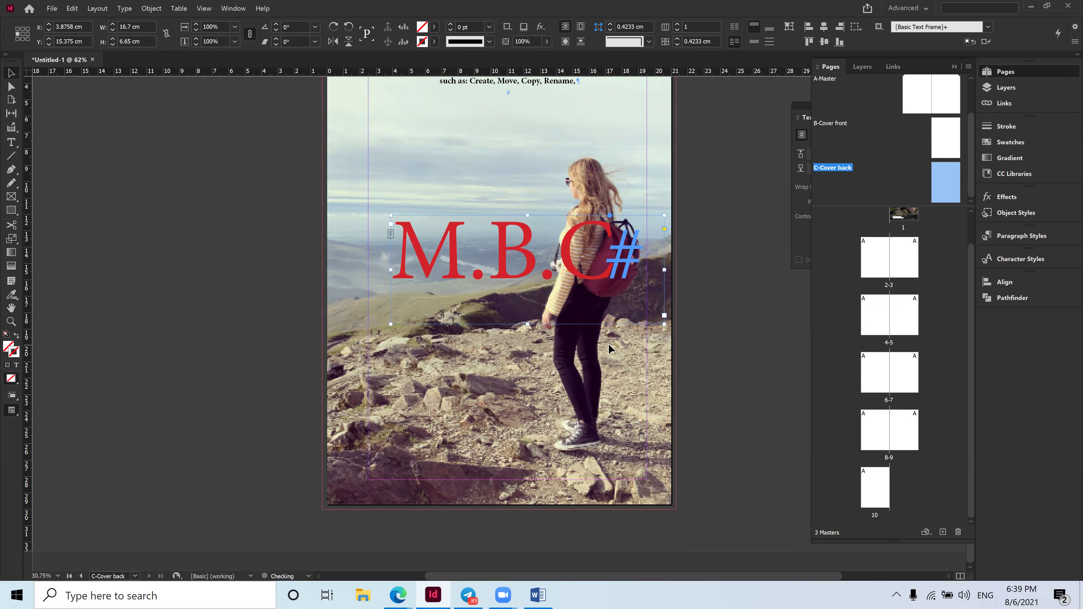
pyautogui.click(12, 87)
pyautogui.click(12, 74)
pyautogui.click(752, 404)
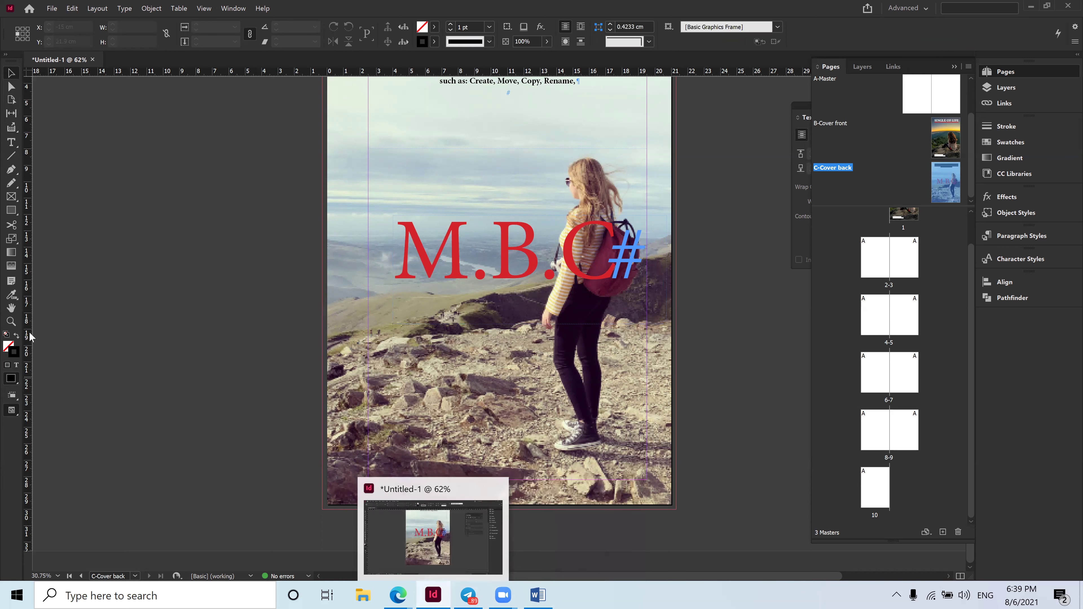
# Draw a wide text frame near the page bottom and paste the files-and-folders paragraph.
pyautogui.click(12, 142)
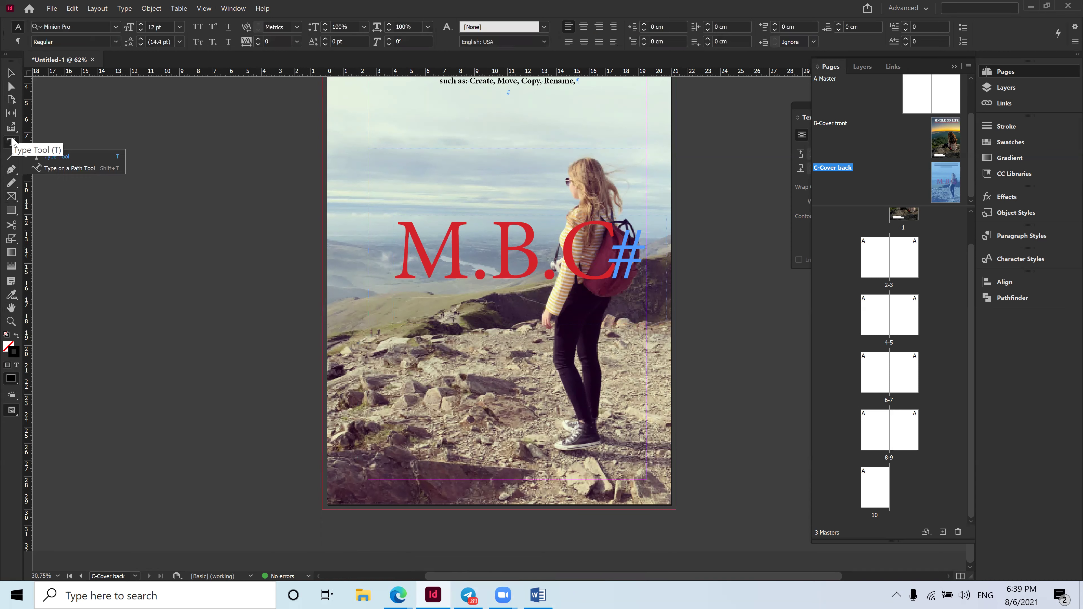
pyautogui.click(50, 159)
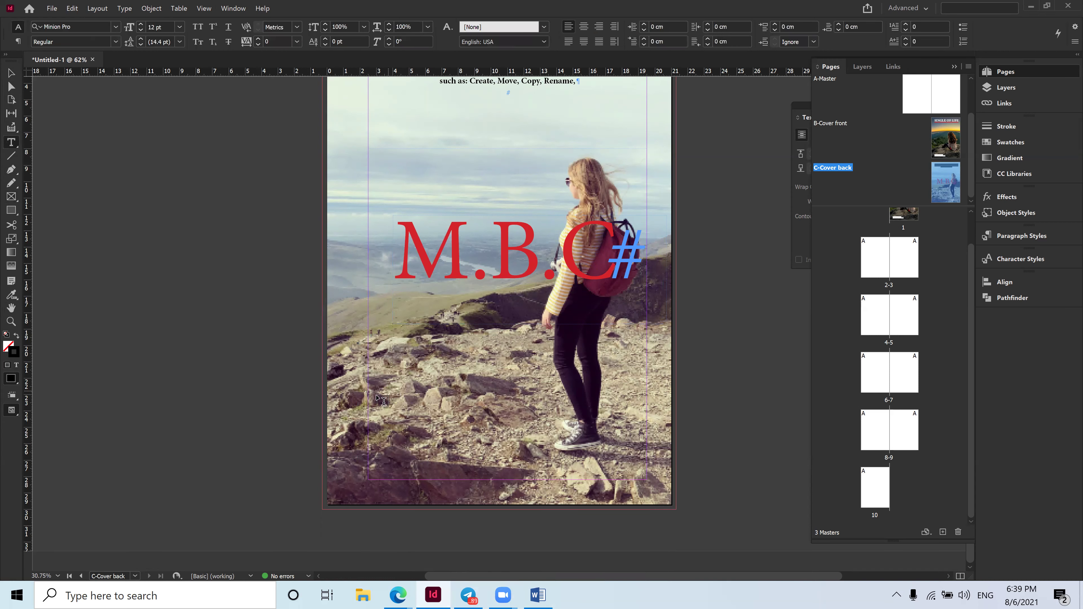
pyautogui.moveTo(328, 406); pyautogui.dragTo(672, 469)
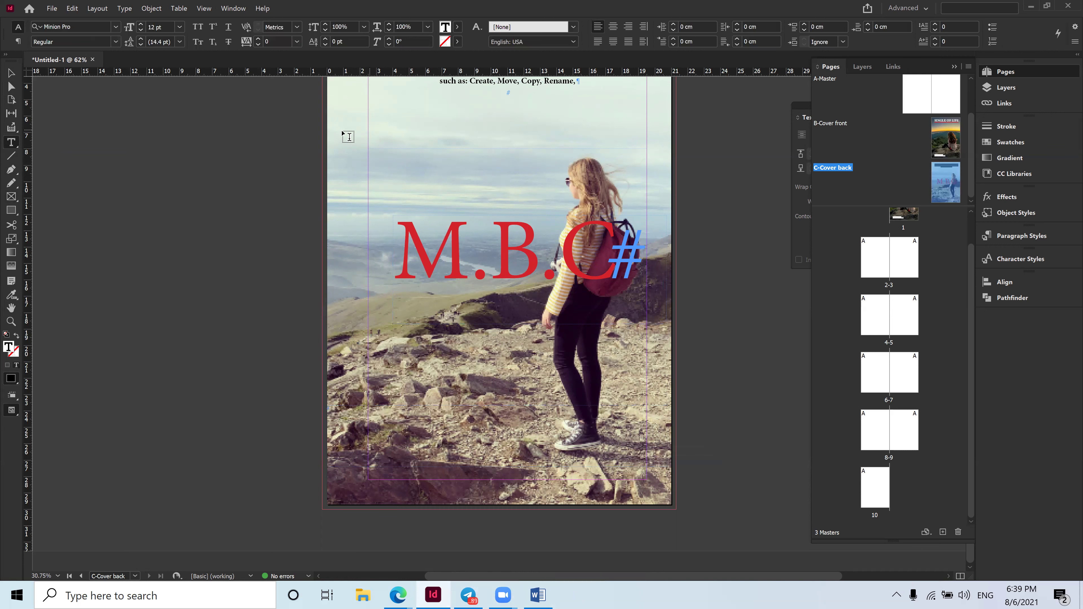
pyautogui.hotkey('ctrl', 'v')
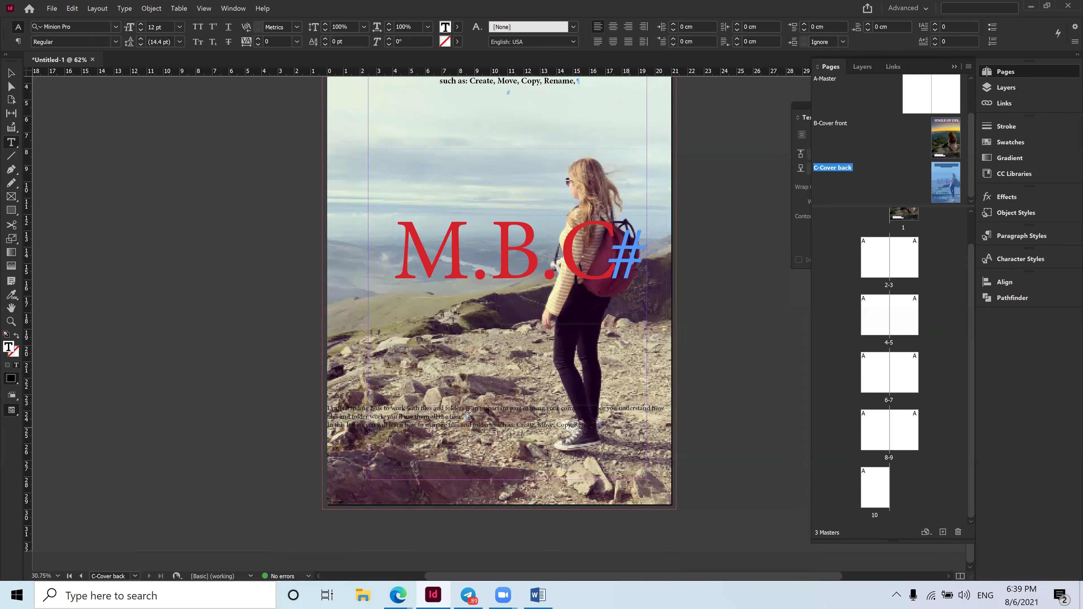
pyautogui.hotkey('ctrl', 'a')
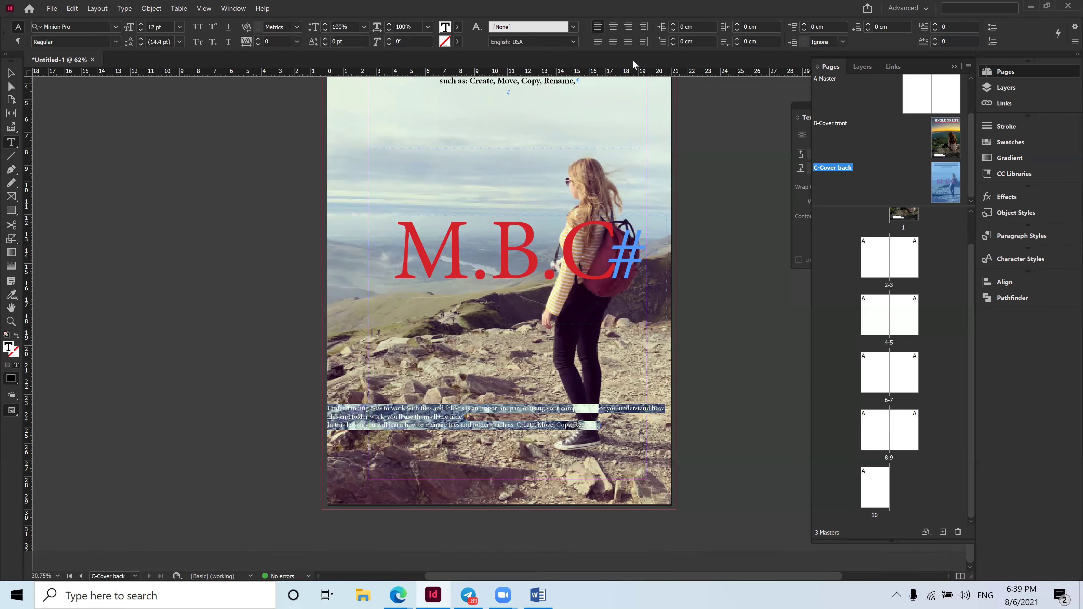
pyautogui.click(597, 41)
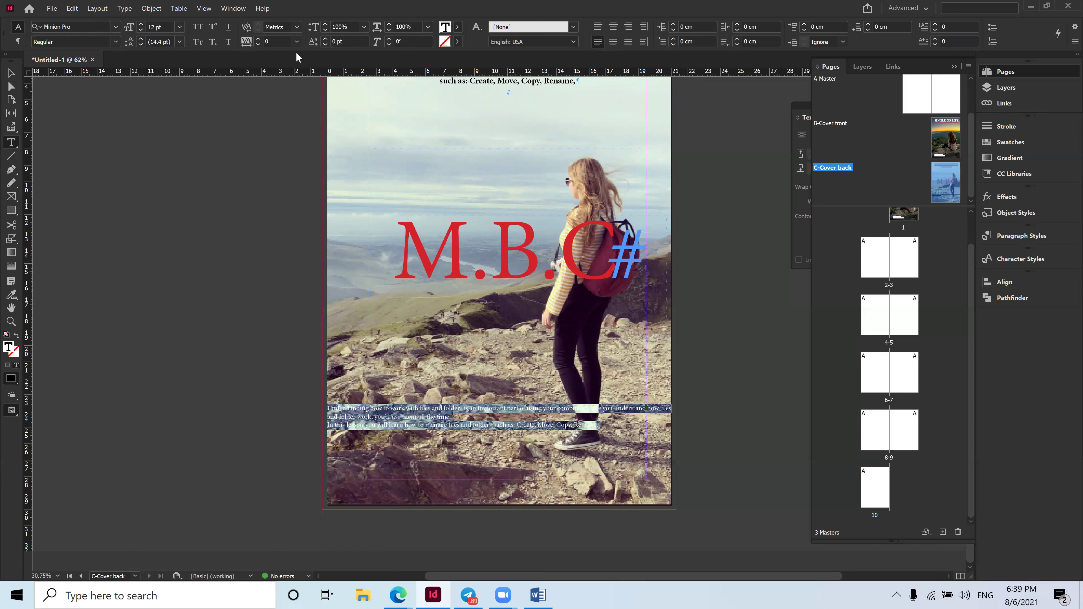
# Make the body text Registration-coloured, Bold, 15 pt, justified with centred last line.
pyautogui.click(458, 26)
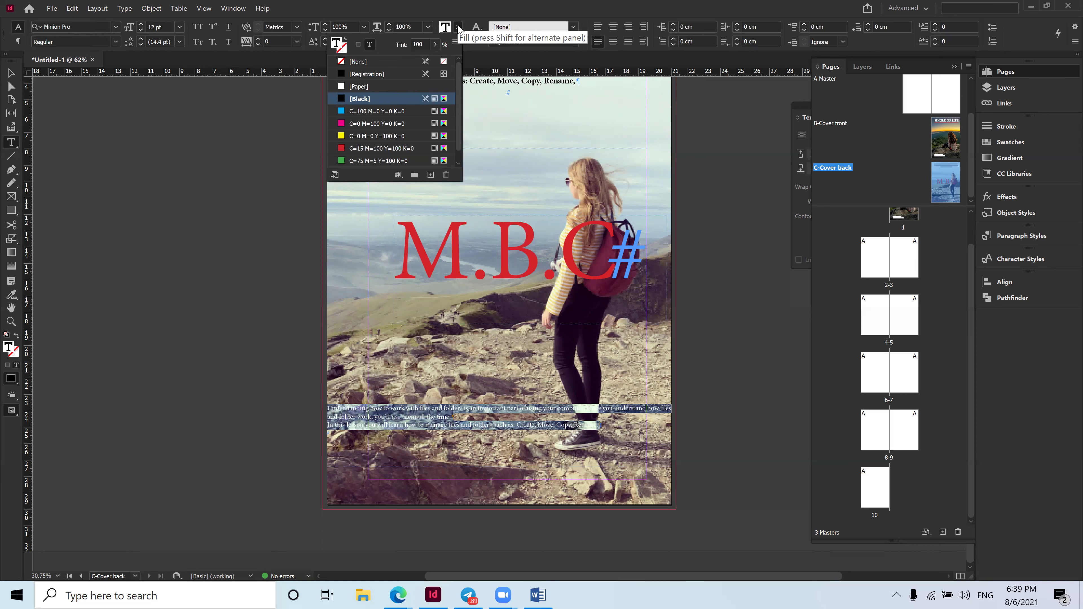
pyautogui.click(345, 75)
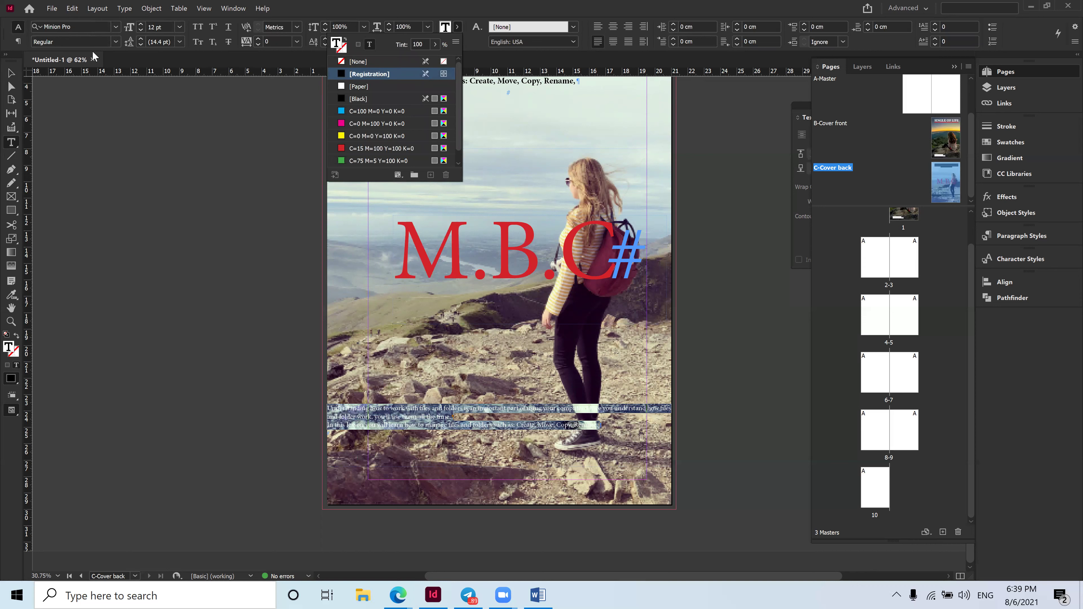
pyautogui.click(116, 40)
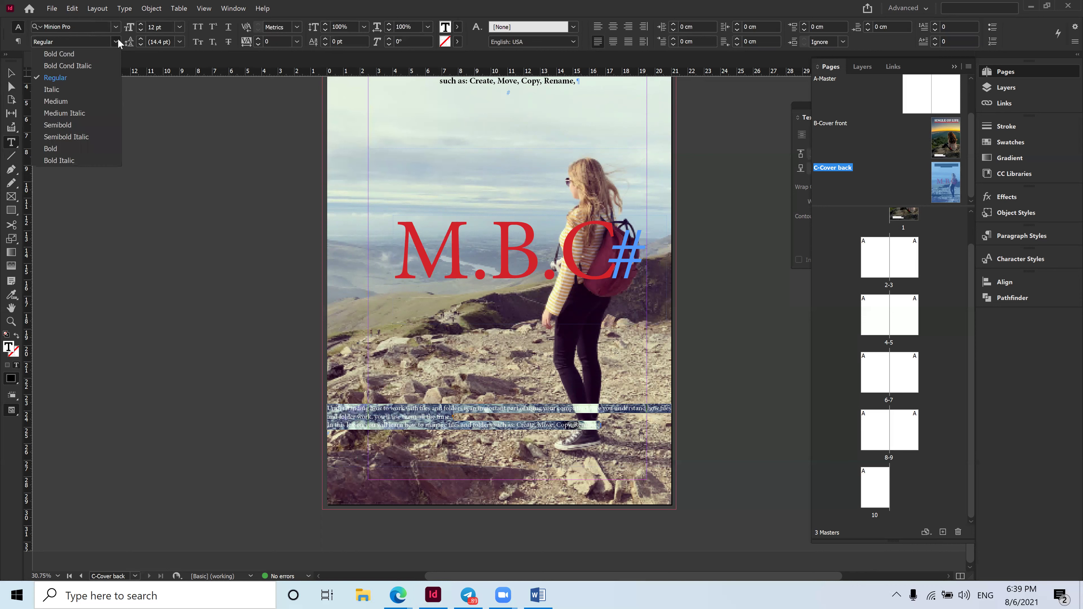
pyautogui.click(64, 143)
pyautogui.tripleClick(167, 26)
pyautogui.write('15')
pyautogui.press('Return')
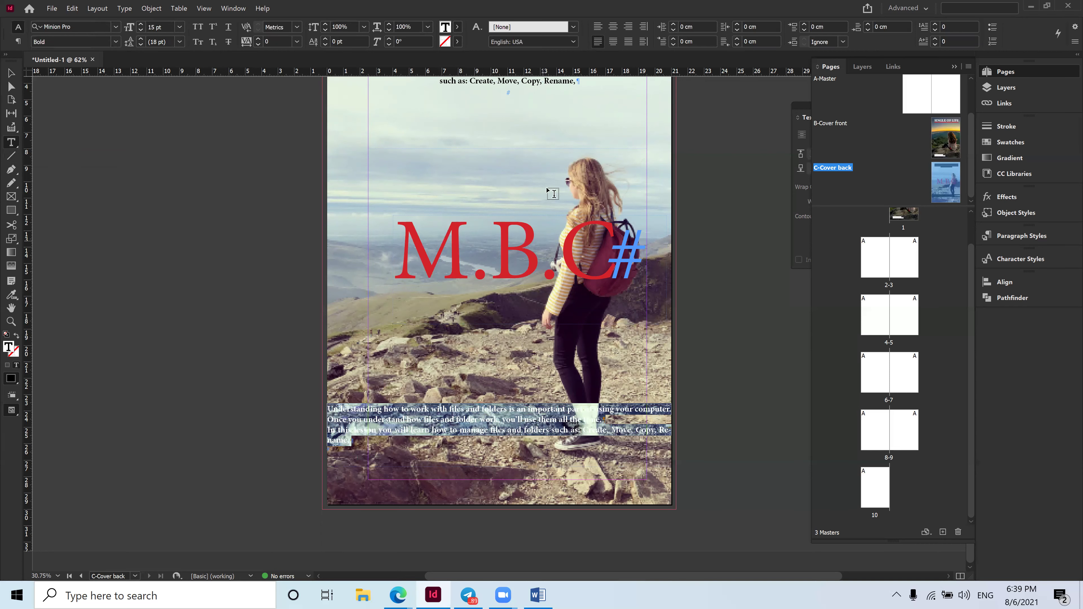
pyautogui.click(612, 41)
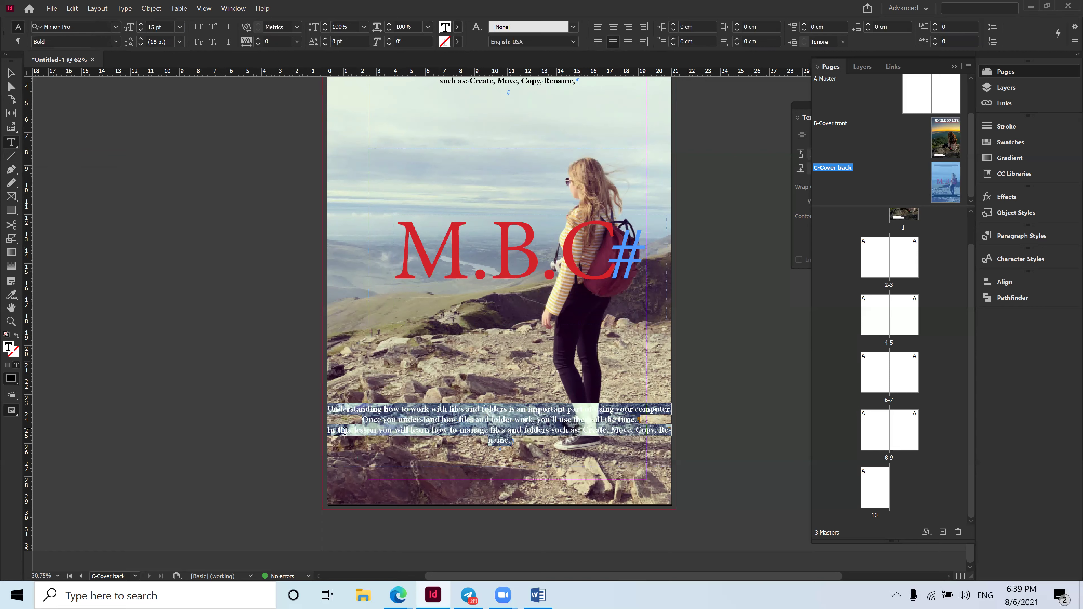
pyautogui.click(11, 75)
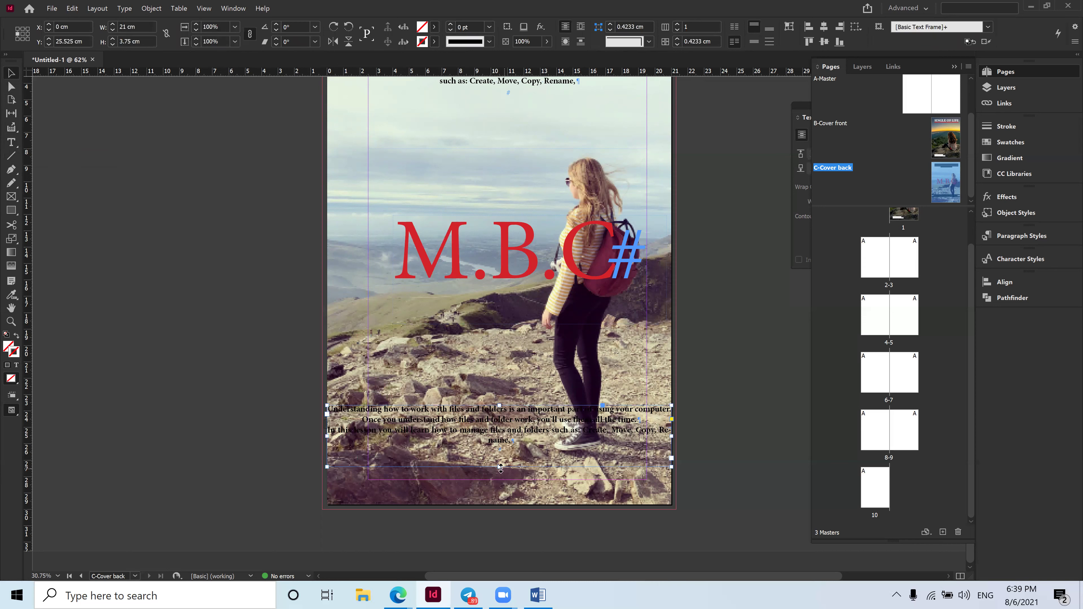
# Shorten the text frame to 2.25 cm tall and draw a page-wide rectangle over it.
pyautogui.moveTo(499, 466); pyautogui.dragTo(540, 445)
pyautogui.click(128, 311)
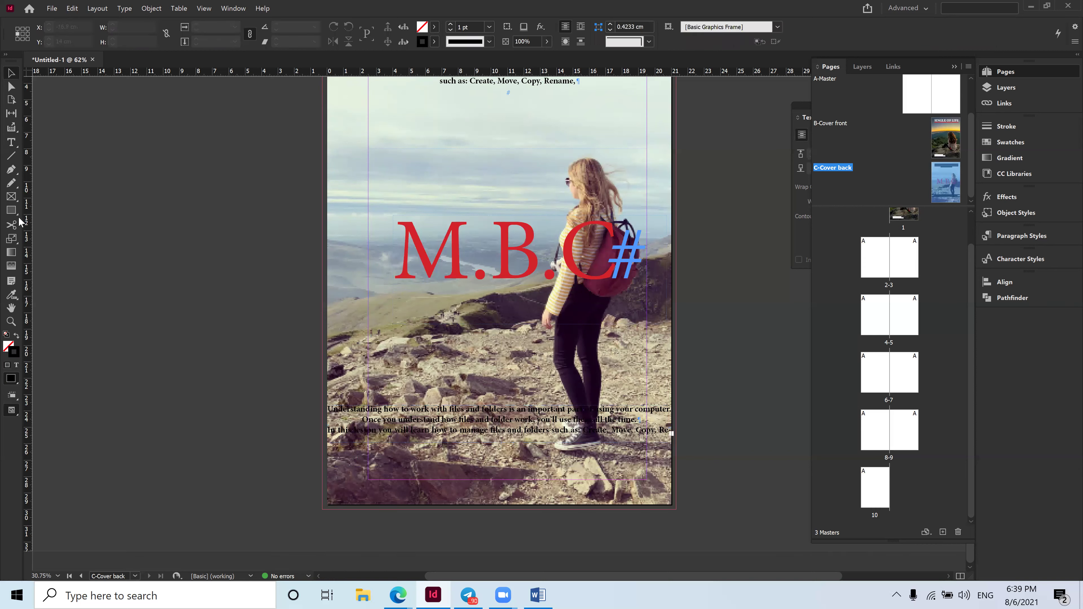
pyautogui.moveTo(12, 214); pyautogui.dragTo(55, 224)
pyautogui.moveTo(329, 397); pyautogui.dragTo(672, 453)
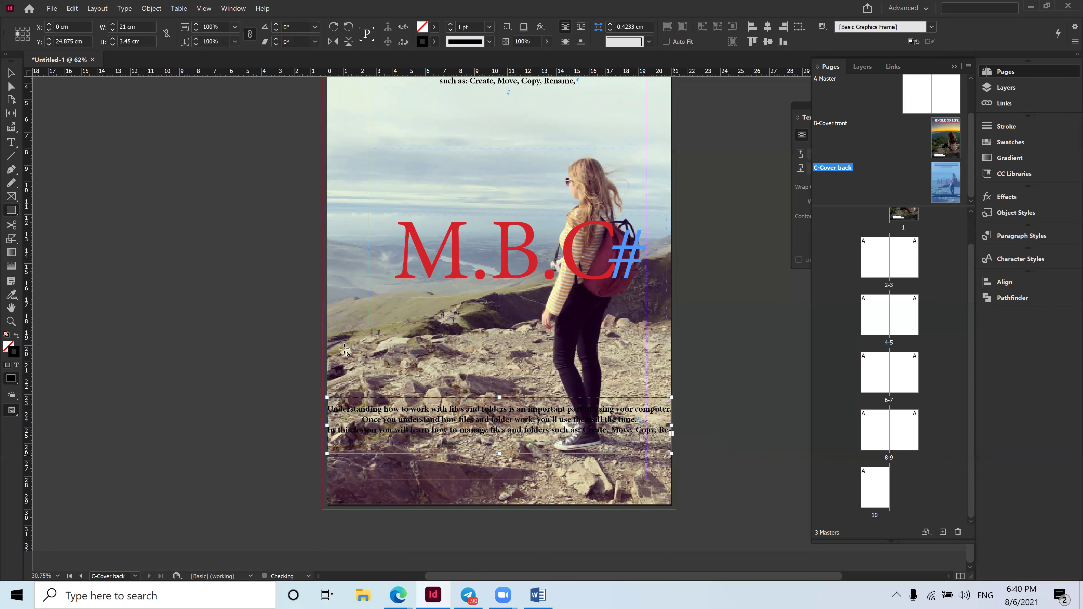
# Give the rectangle a [Paper] fill and a [None] stroke.
pyautogui.click(434, 26)
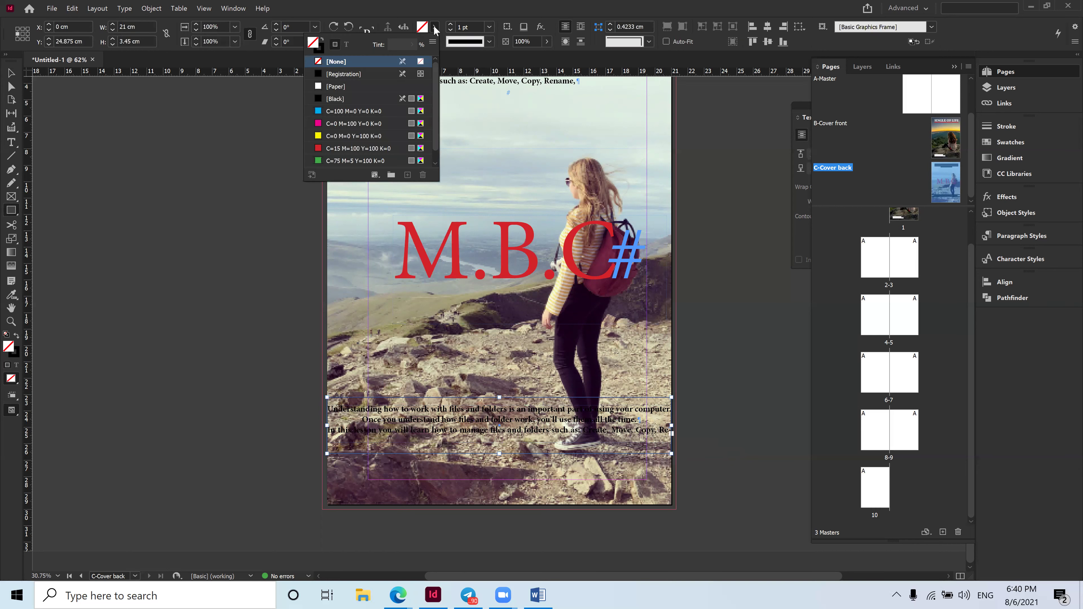
pyautogui.click(324, 86)
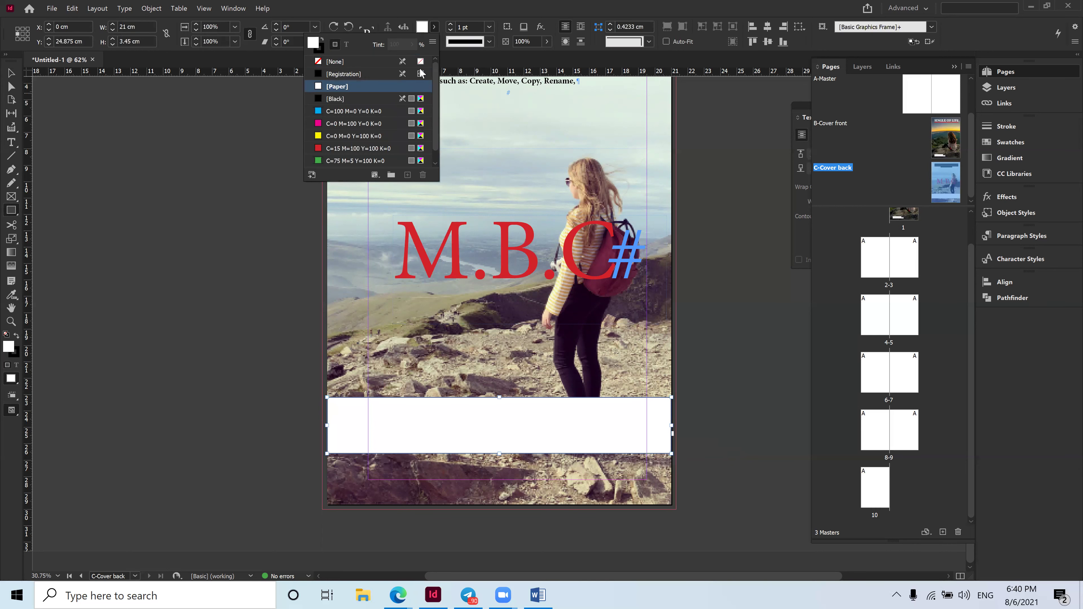
pyautogui.click(419, 29)
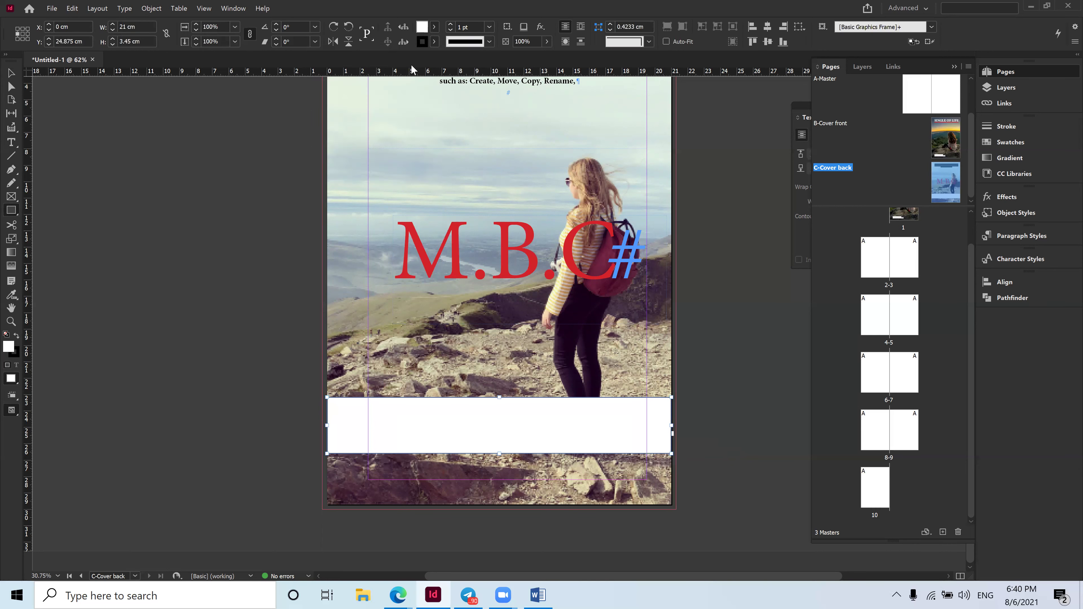
pyautogui.click(434, 41)
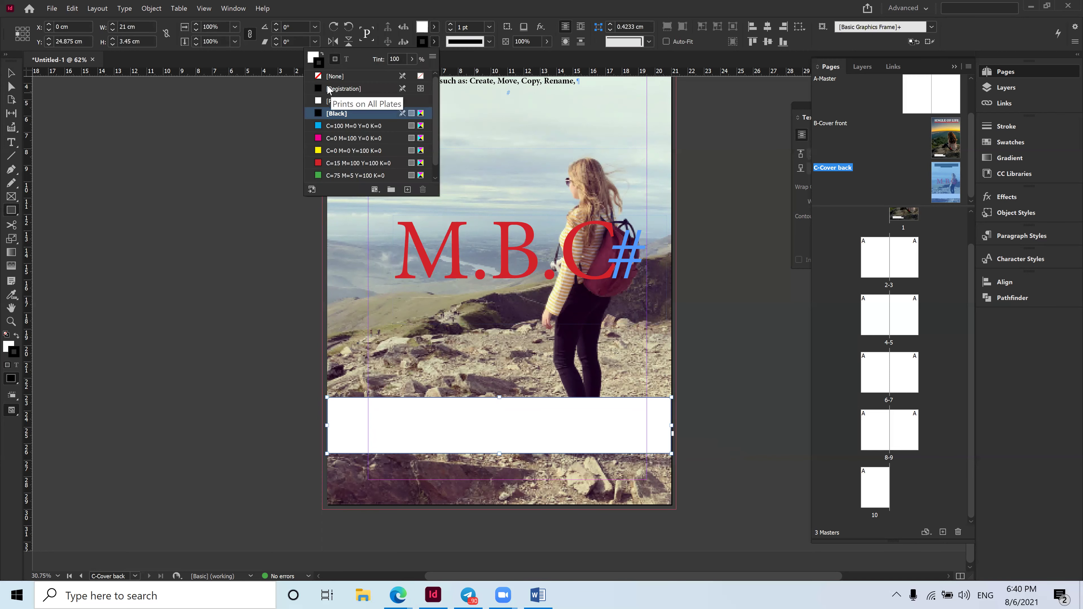
pyautogui.click(319, 76)
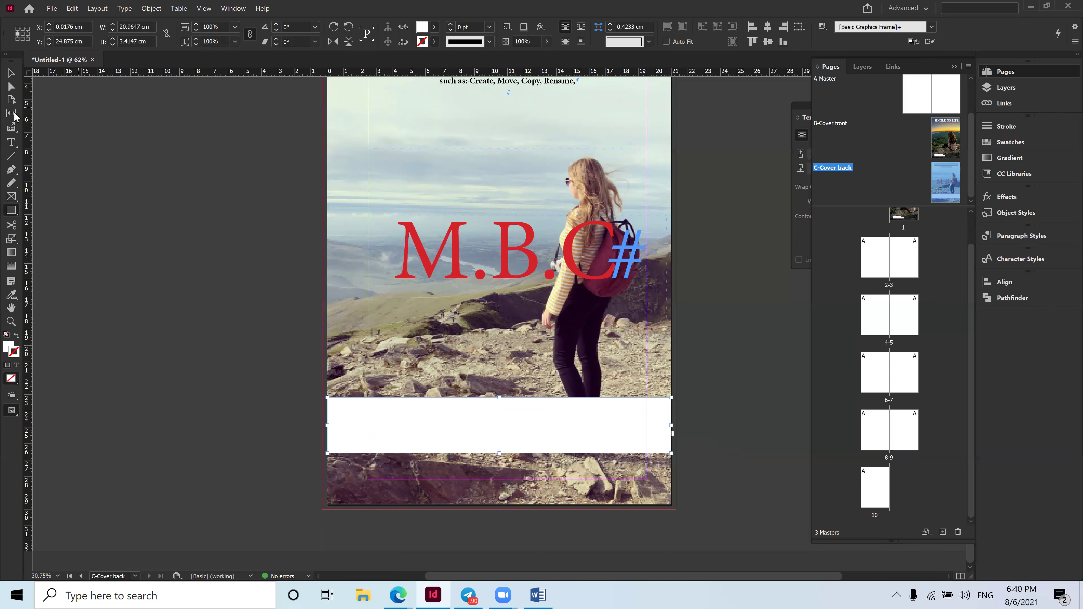
# Send the white rectangle backward behind the bold paragraph with Object > Arrange.
pyautogui.click(11, 73)
pyautogui.click(152, 9)
pyautogui.moveTo(277, 47)
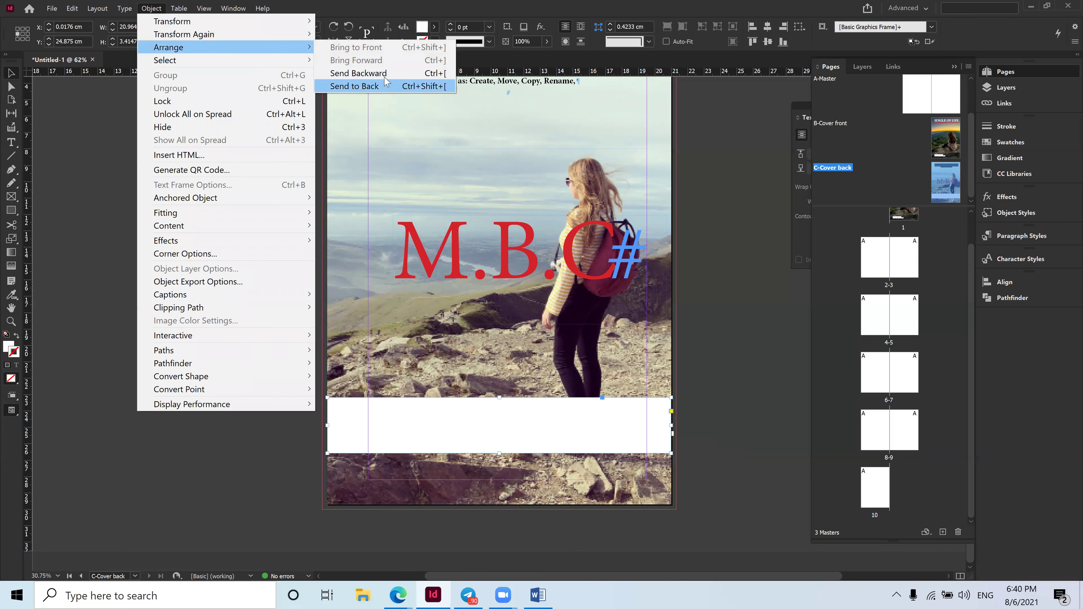
pyautogui.click(358, 73)
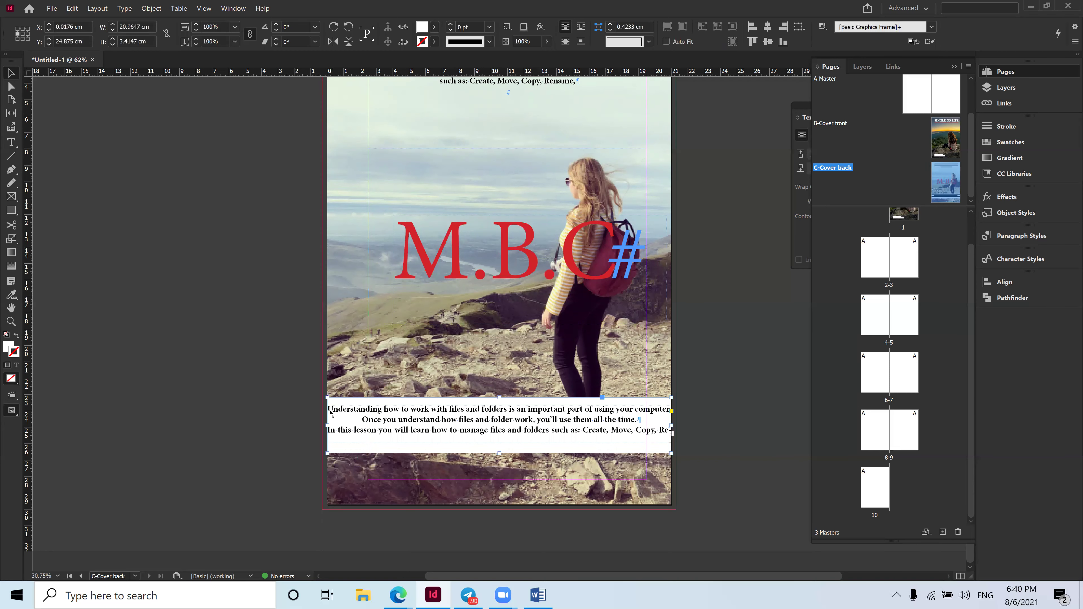
pyautogui.scroll(2, 420, 435)
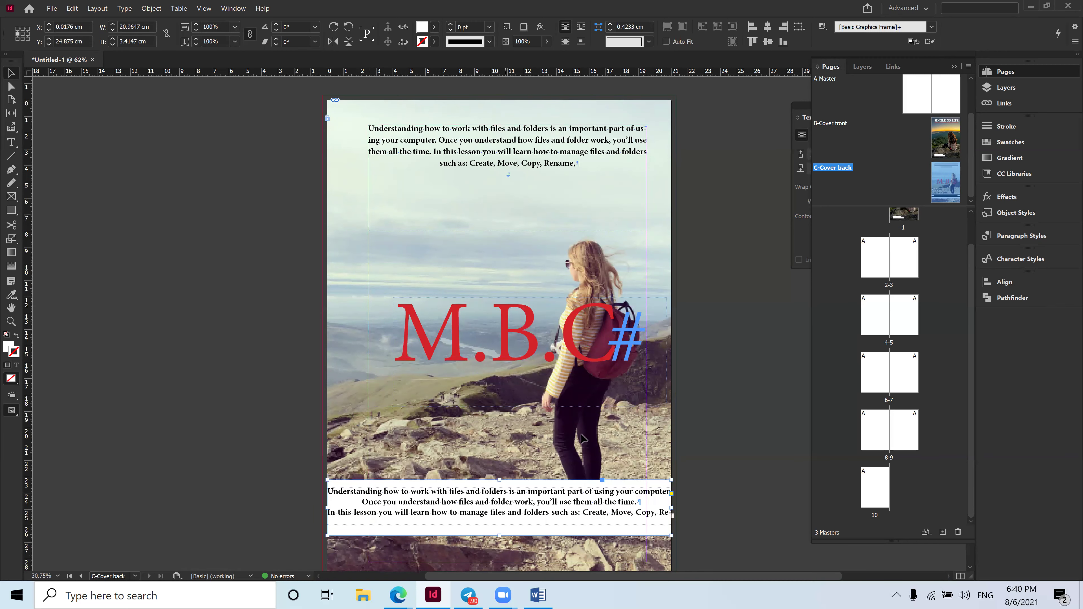
pyautogui.scroll(-2, 584, 439)
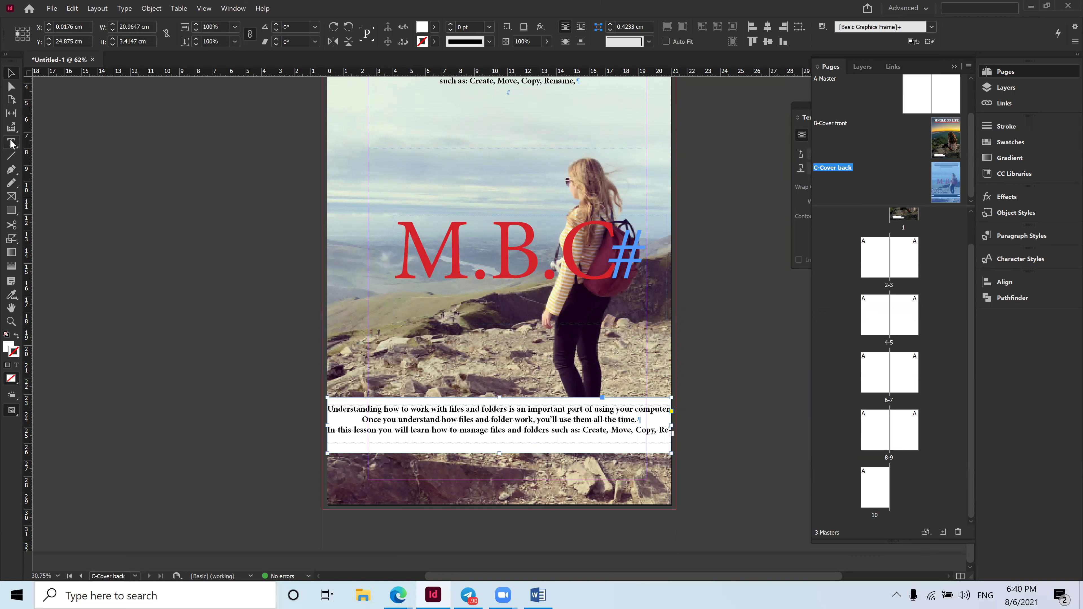
# Narrow the paragraph frame to 17 cm, edges at 2.5 cm and 19.5 cm.
pyautogui.click(11, 87)
pyautogui.click(545, 414)
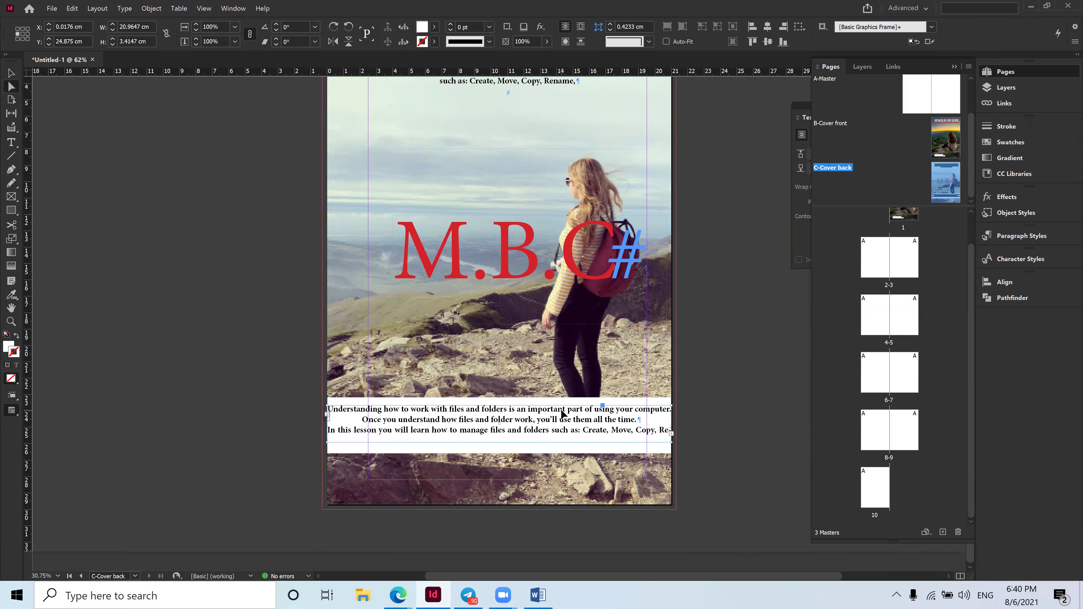
pyautogui.click(574, 429)
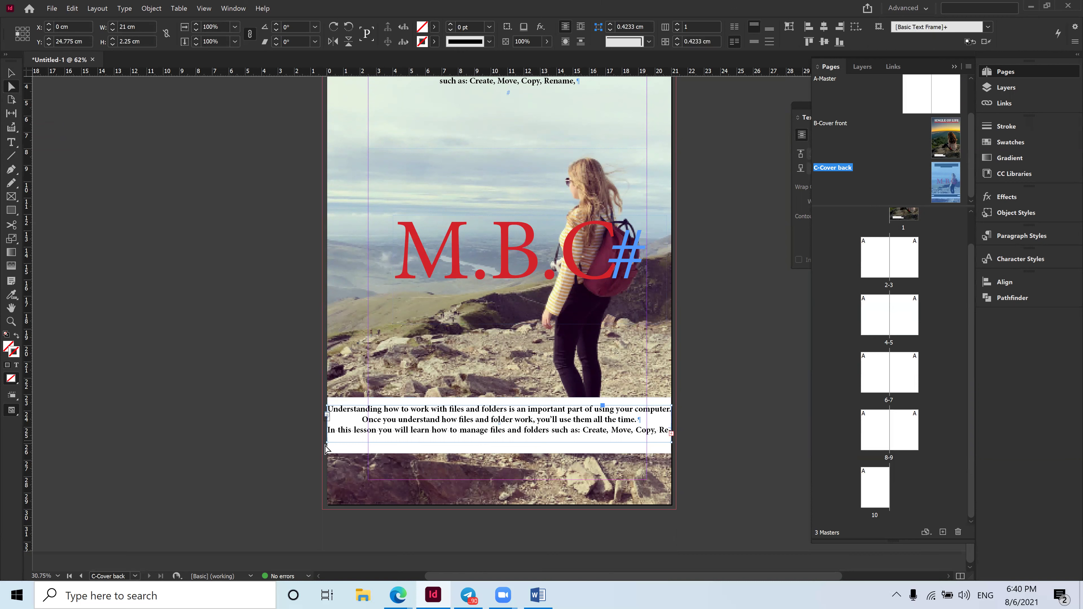
pyautogui.click(132, 243)
pyautogui.click(11, 73)
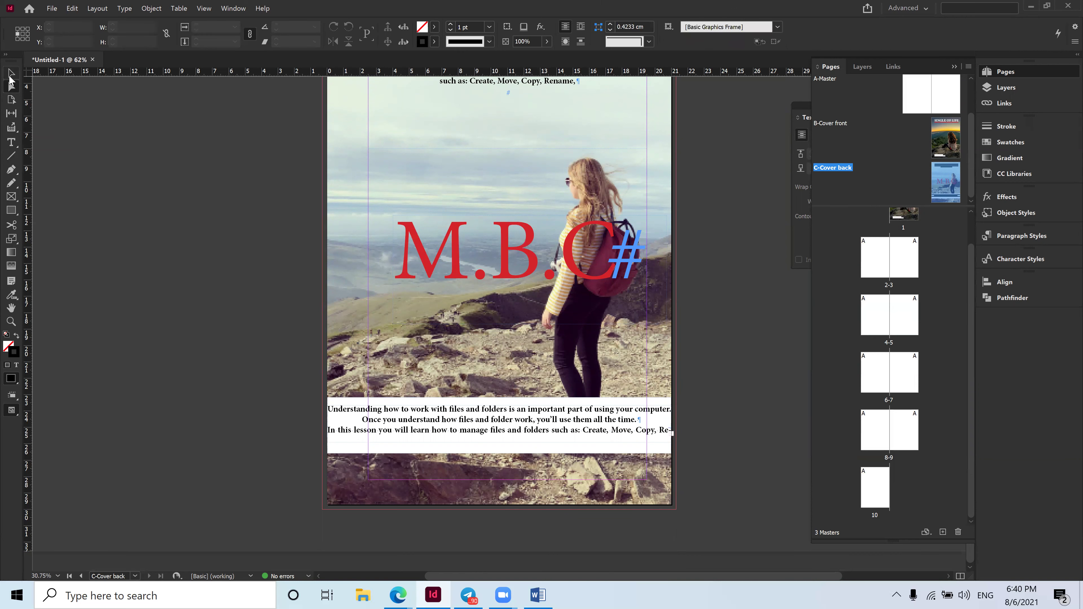
pyautogui.click(497, 424)
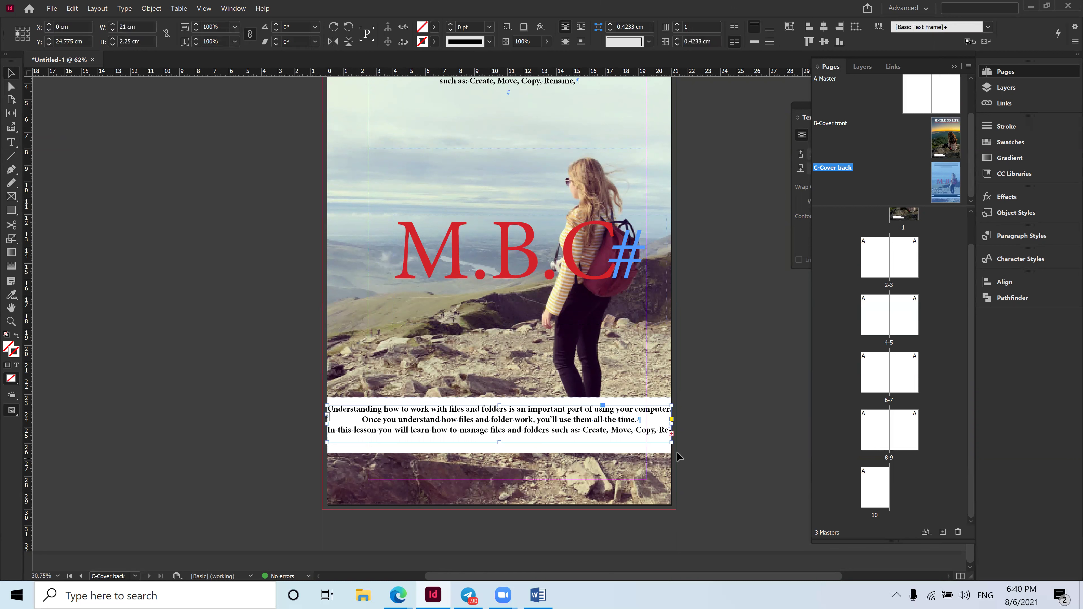
pyautogui.moveTo(671, 425); pyautogui.dragTo(647, 429)
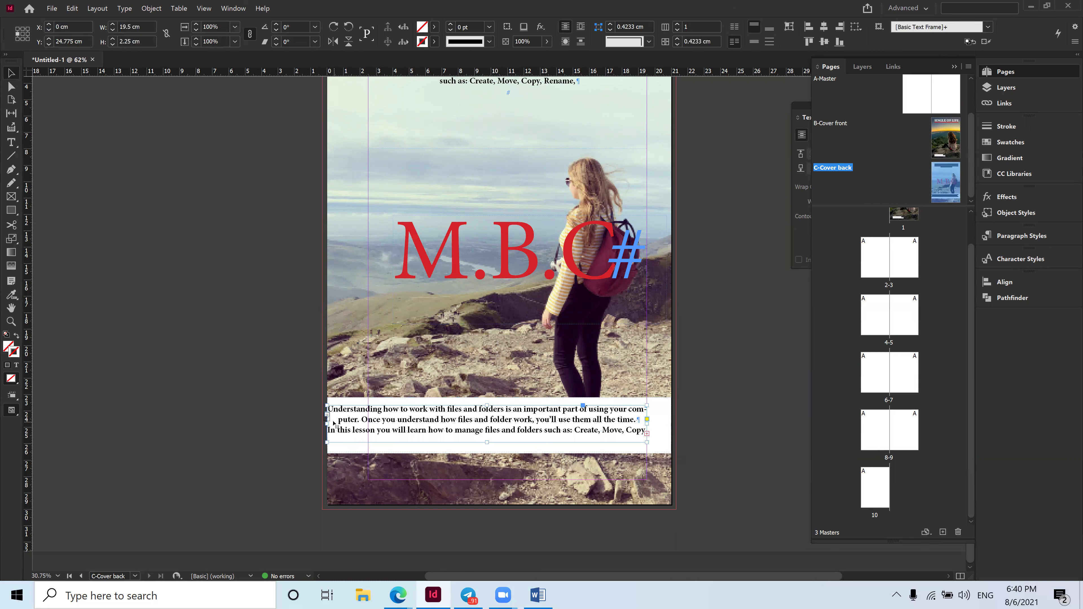
pyautogui.moveTo(327, 425); pyautogui.dragTo(368, 422)
pyautogui.click(735, 450)
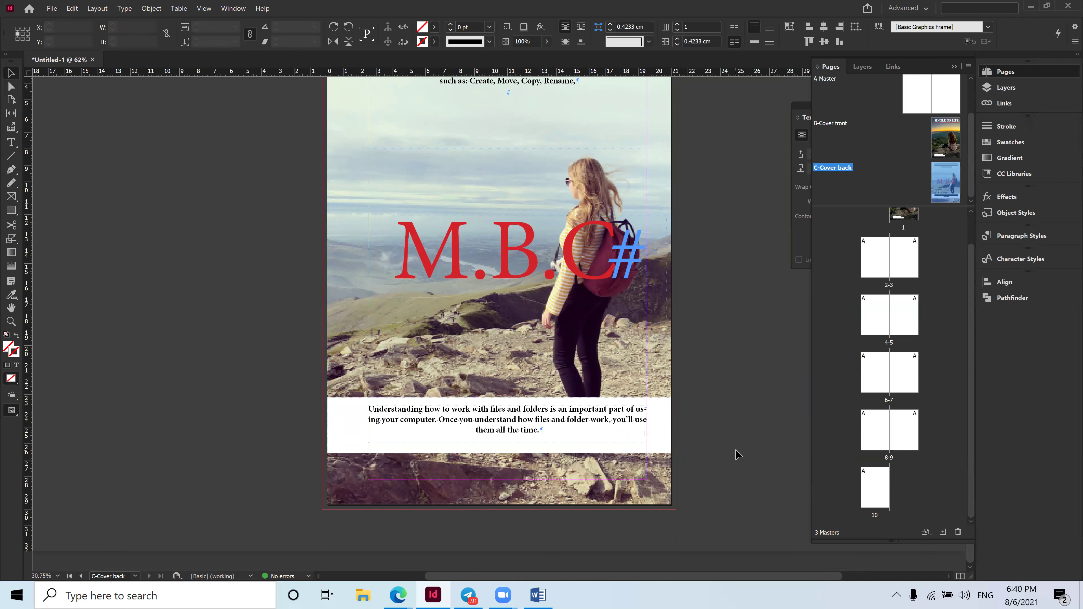
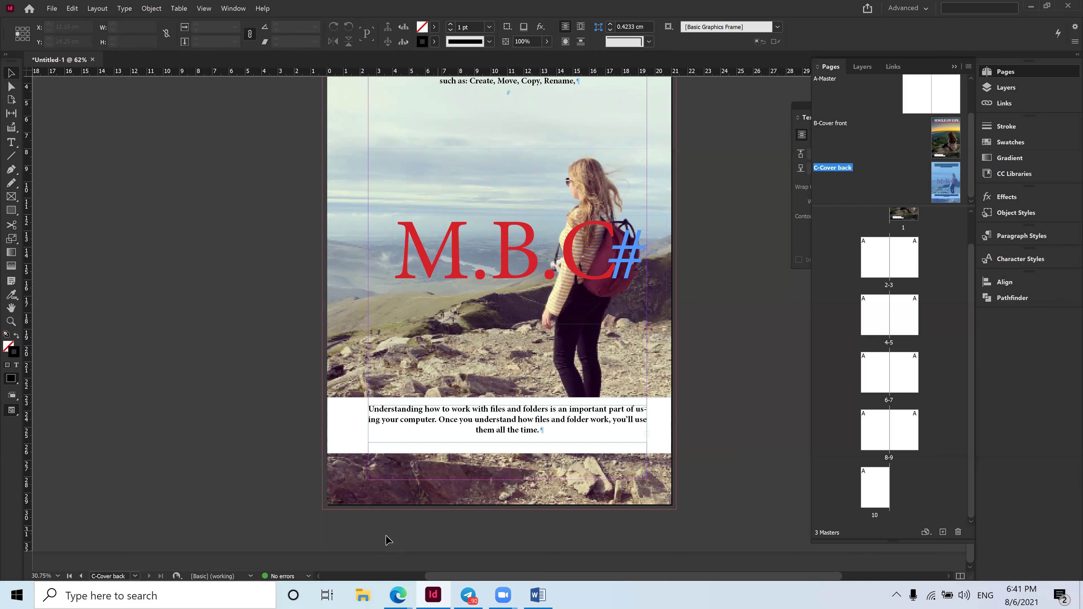
# Nudge the white band behind the bottom paragraph up and set its opacity to 60%.
pyautogui.click(346, 429)
pyautogui.press('Up')
pyautogui.press('Up')
pyautogui.press('Up')
pyautogui.press('Up')
pyautogui.press('Up')
pyautogui.press('Up')
pyautogui.press('Up')
pyautogui.press('Up')
pyautogui.press('Up')
pyautogui.press('Up')
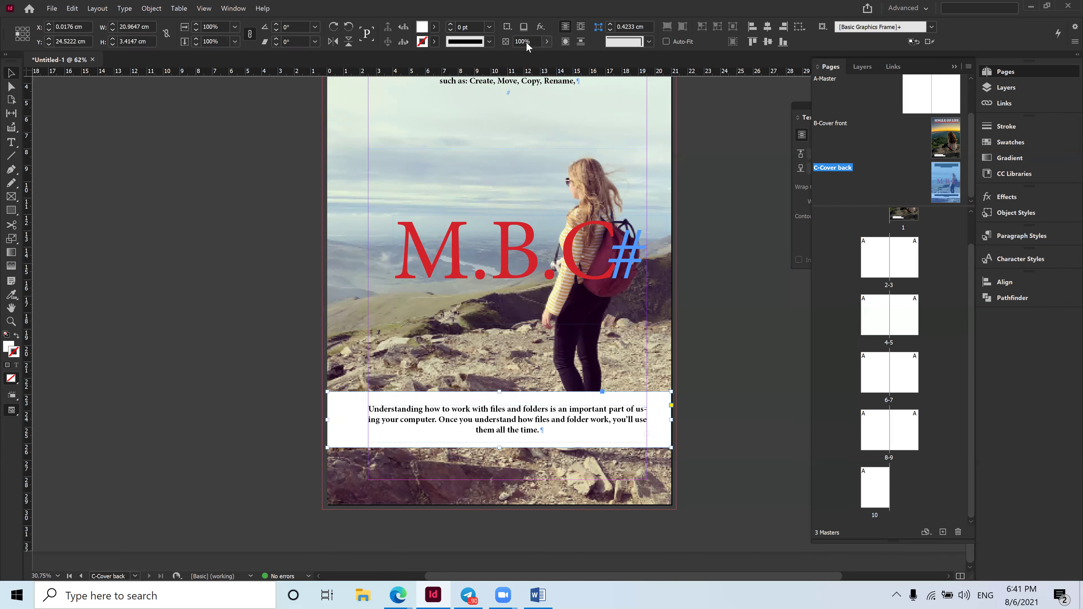
pyautogui.click(547, 41)
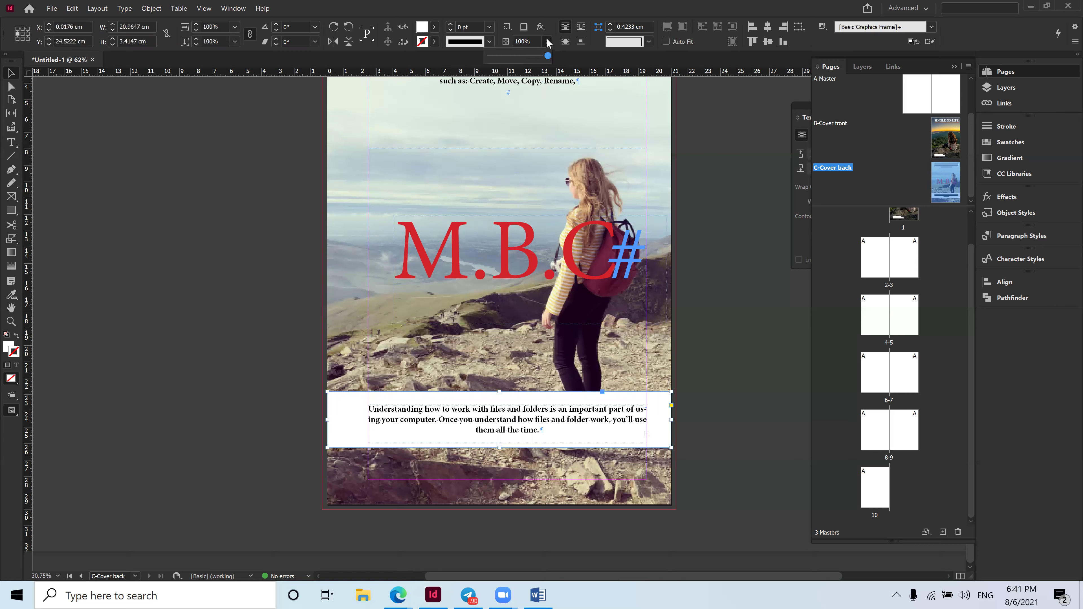
pyautogui.click(517, 55)
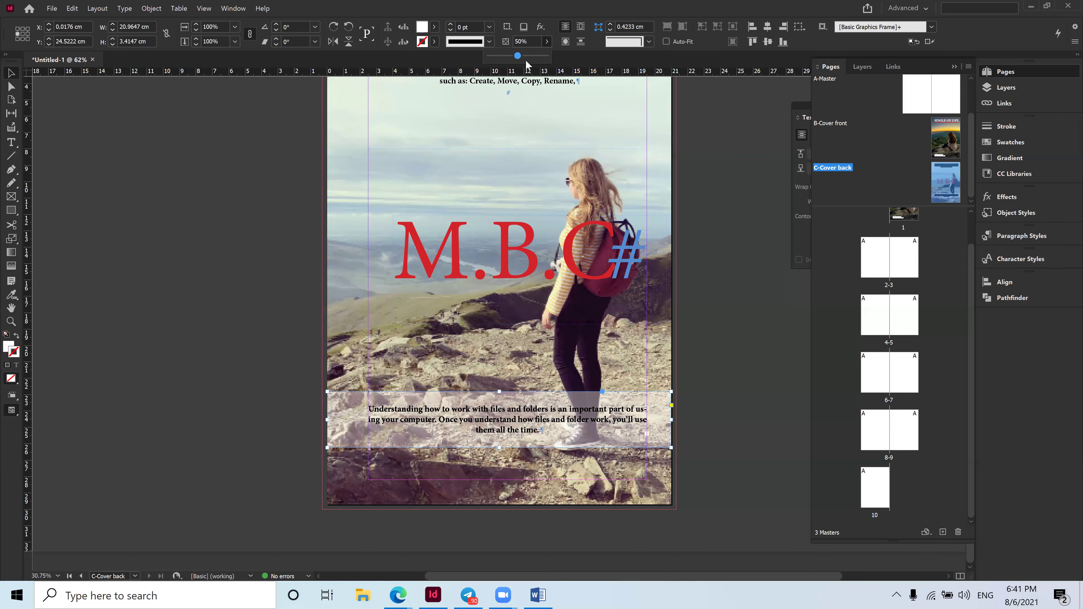
pyautogui.click(534, 40)
pyautogui.write('60')
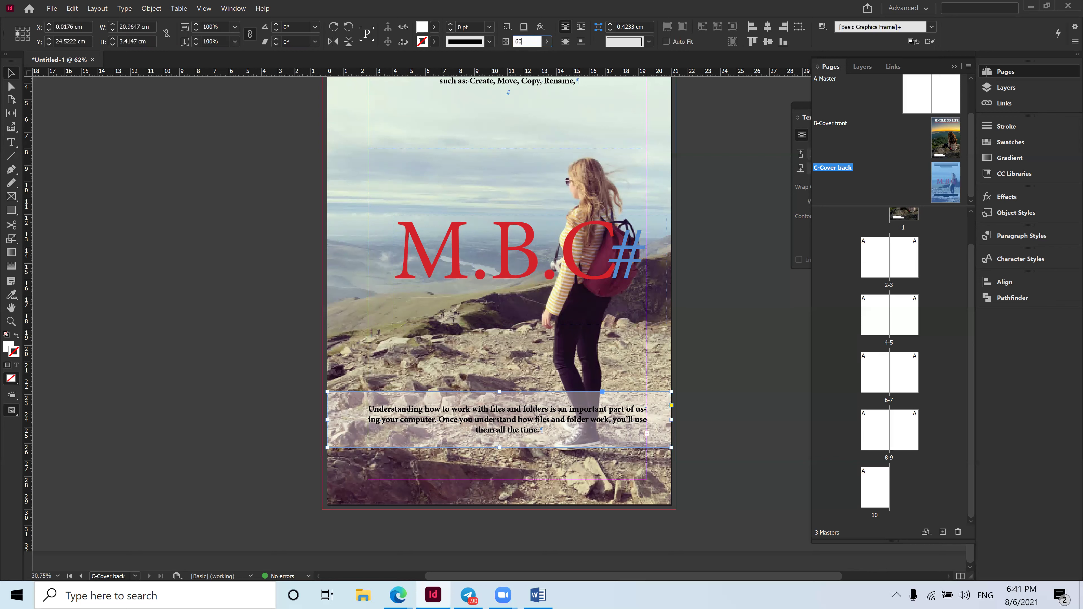
pyautogui.press('Return')
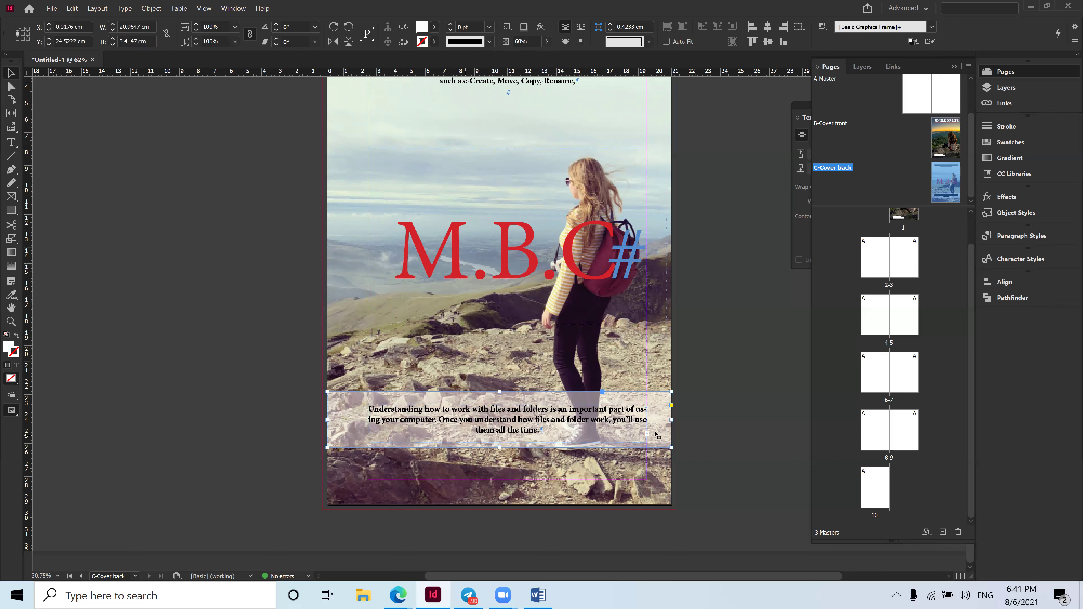
pyautogui.click(751, 421)
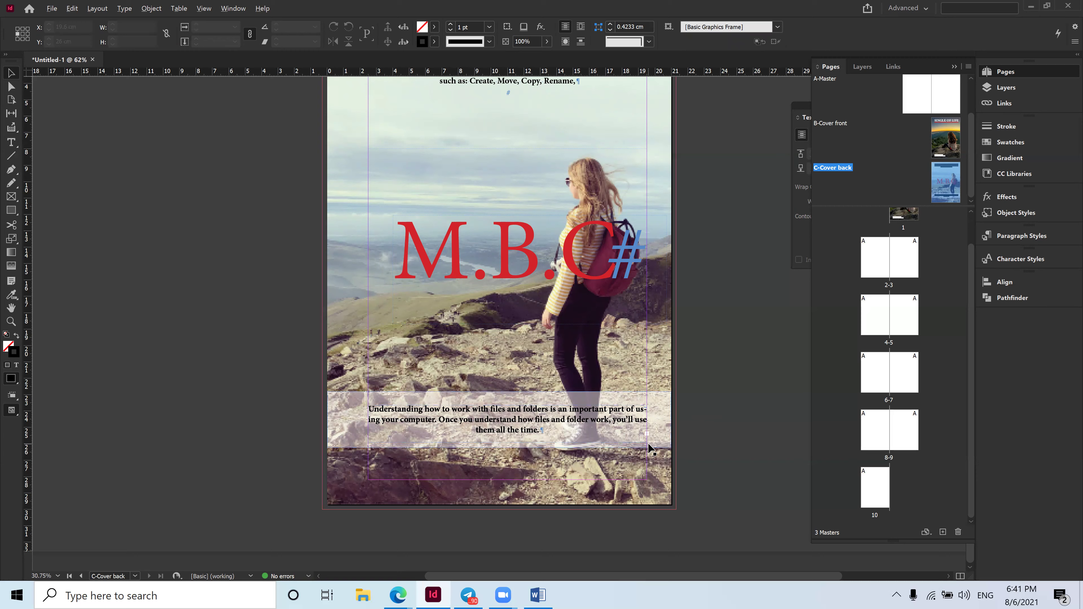
# Set the bottom paragraph's text to 20 pt.
pyautogui.scroll(1, 649, 448)
pyautogui.scroll(-1, 649, 448)
pyautogui.scroll(-1, 285, 435)
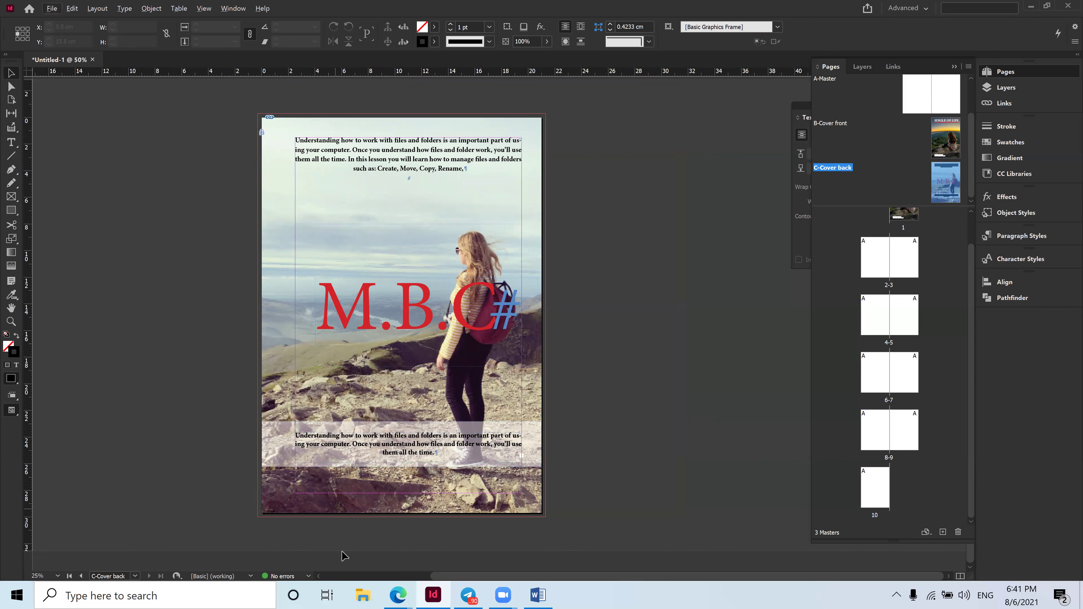
pyautogui.click(396, 440)
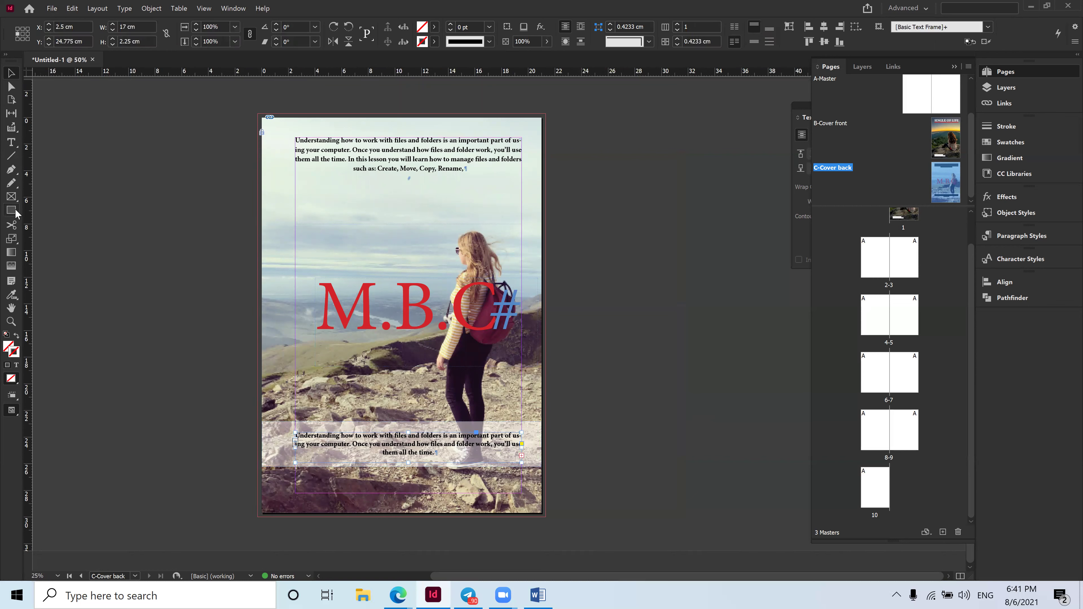
pyautogui.click(15, 143)
pyautogui.moveTo(454, 455); pyautogui.dragTo(280, 435)
pyautogui.click(169, 28)
pyautogui.write('20')
pyautogui.press('Return')
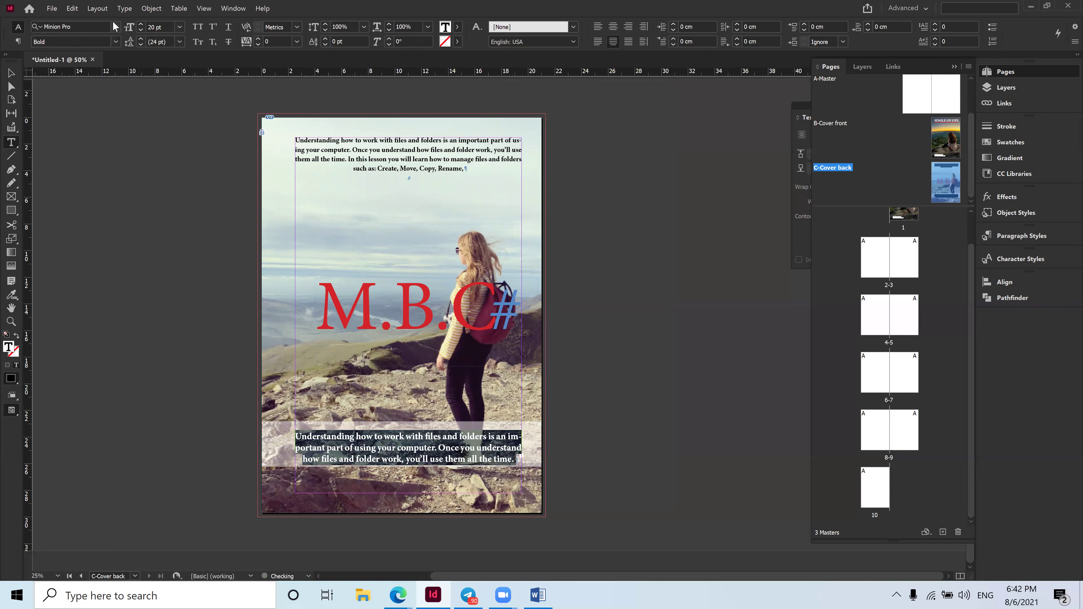
# Nudge the translucent band down behind the enlarged paragraph, then zoom out.
pyautogui.click(11, 73)
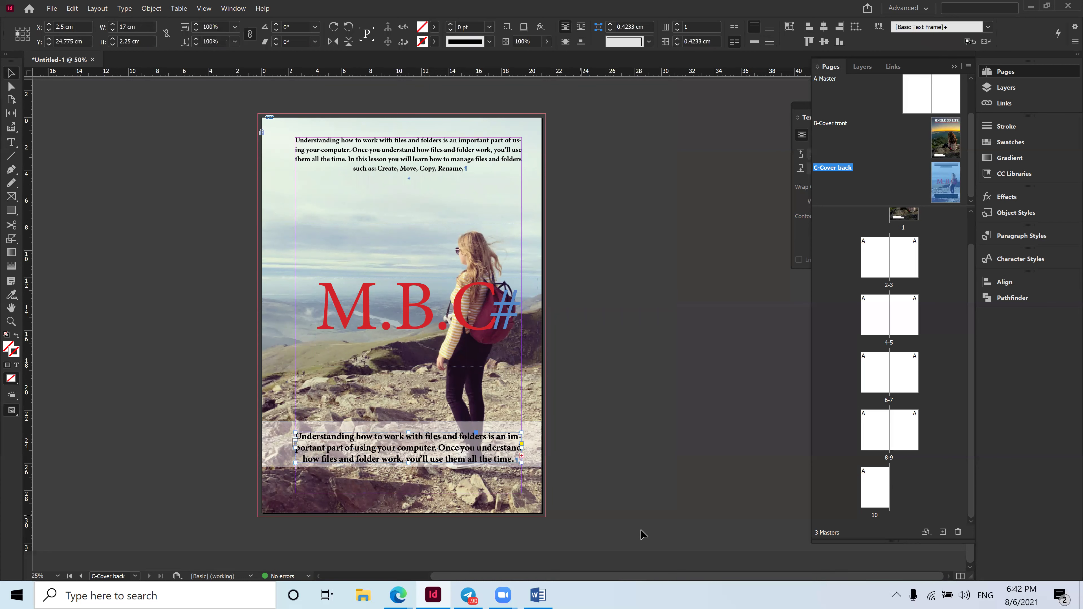
pyautogui.click(535, 437)
pyautogui.press('Down')
pyautogui.press('Down')
pyautogui.press('Down')
pyautogui.press('Down')
pyautogui.press('Down')
pyautogui.press('Down')
pyautogui.press('Down')
pyautogui.press('Down')
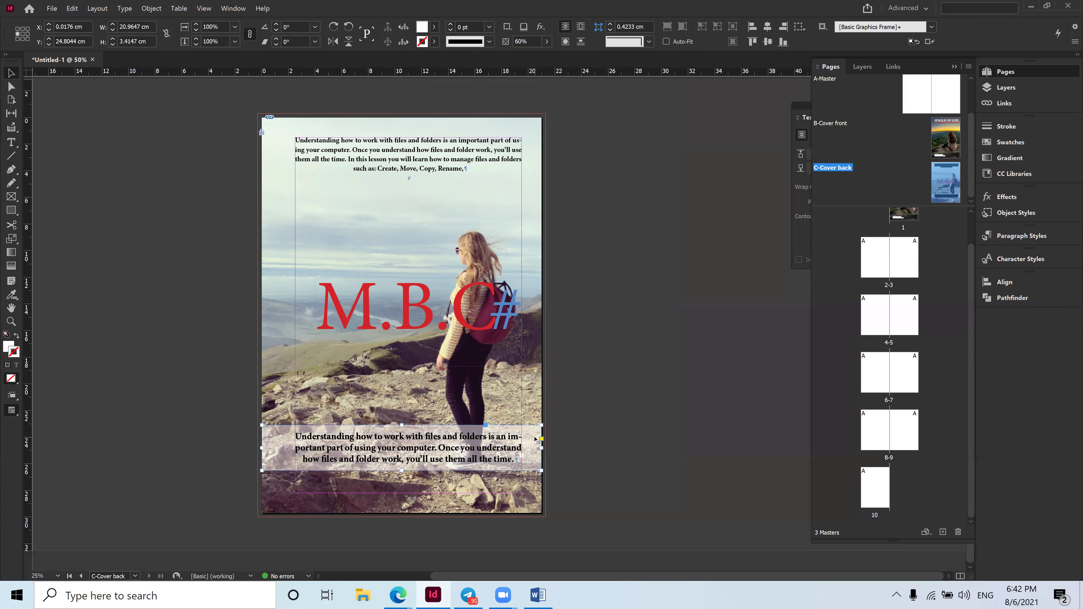
pyautogui.click(641, 508)
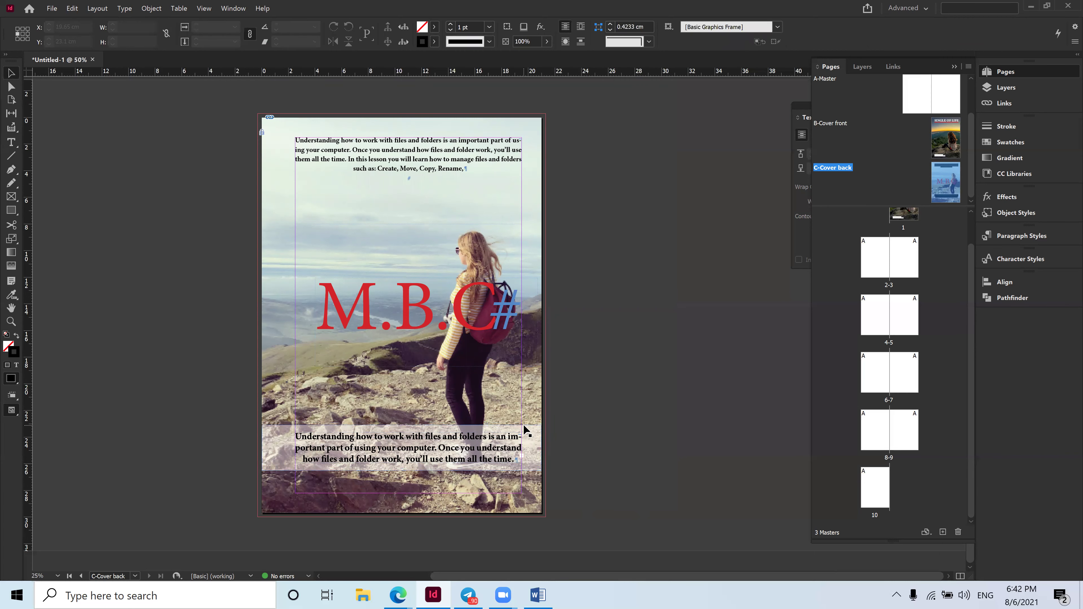
pyautogui.hotkey('ctrl', '-')
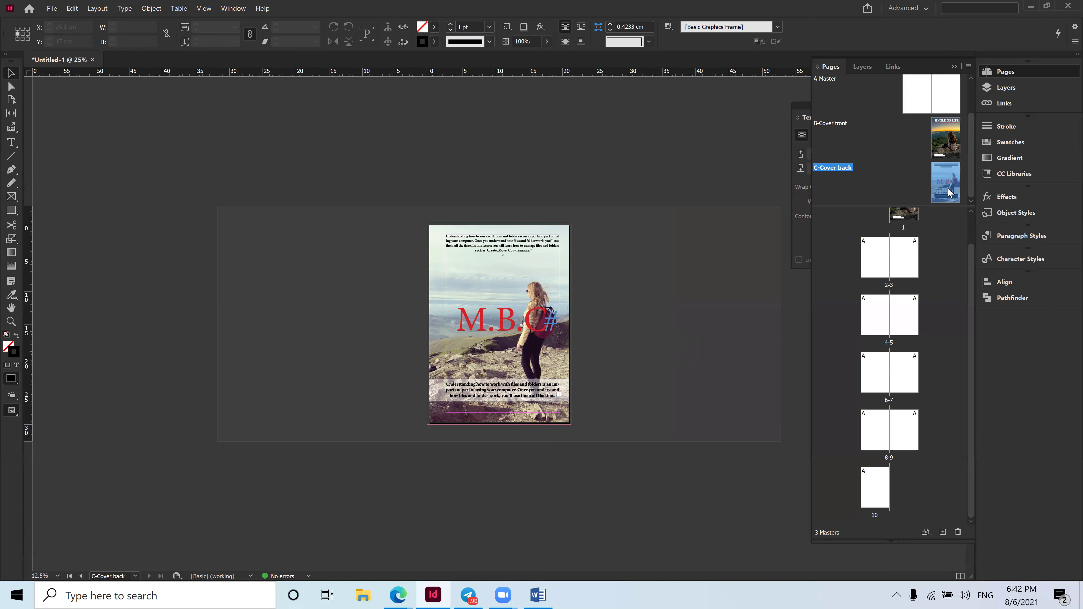
# Apply the C-Cover back master to page 10 through Apply Master to Pages.
pyautogui.rightClick(899, 181)
pyautogui.click(878, 177)
pyautogui.click(880, 493)
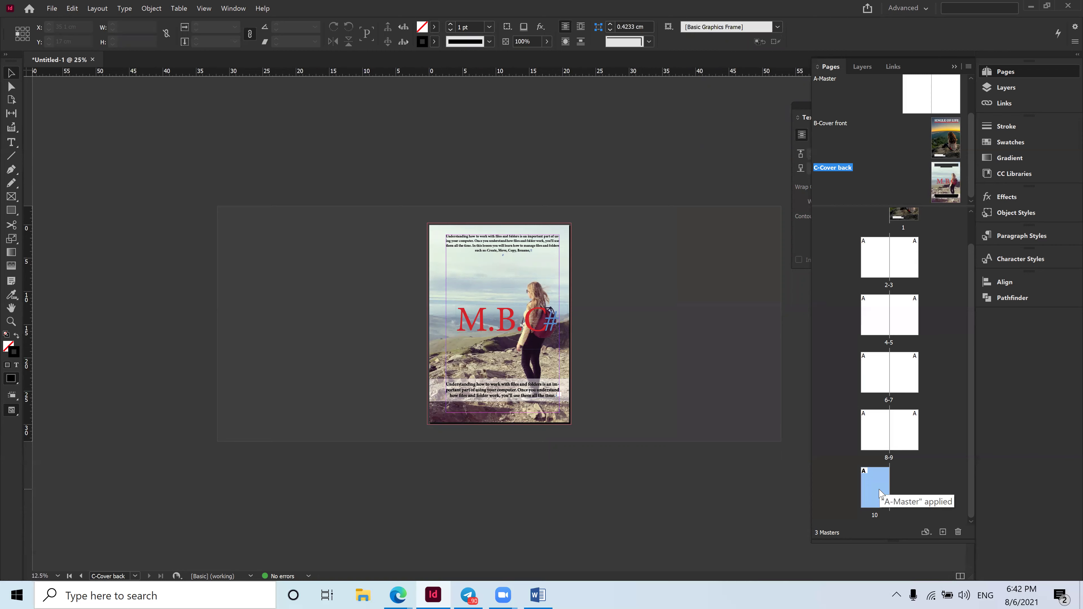
pyautogui.doubleClick(880, 493)
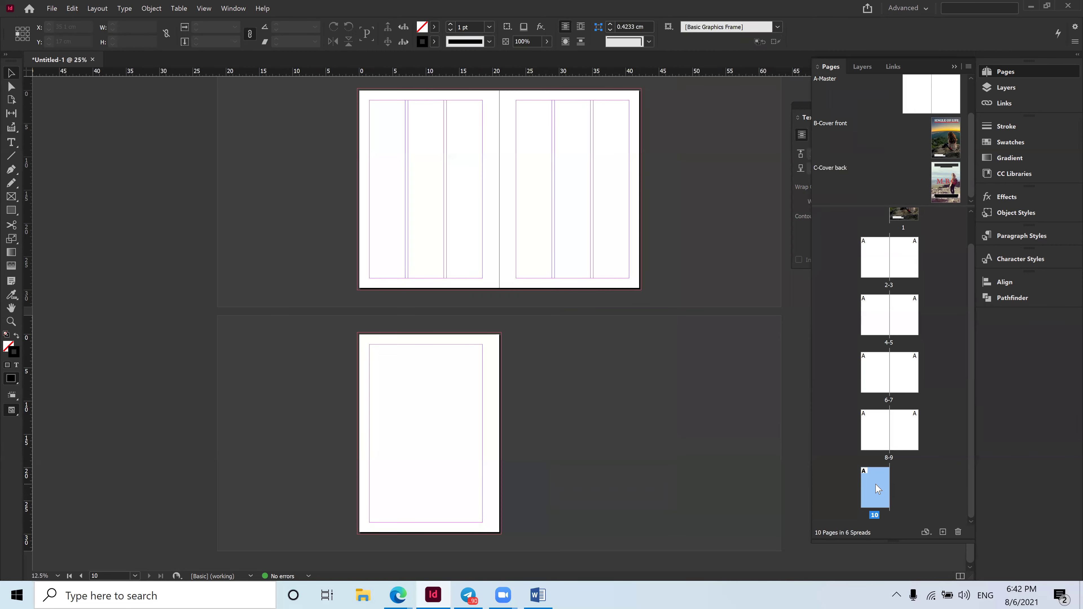
pyautogui.rightClick(877, 489)
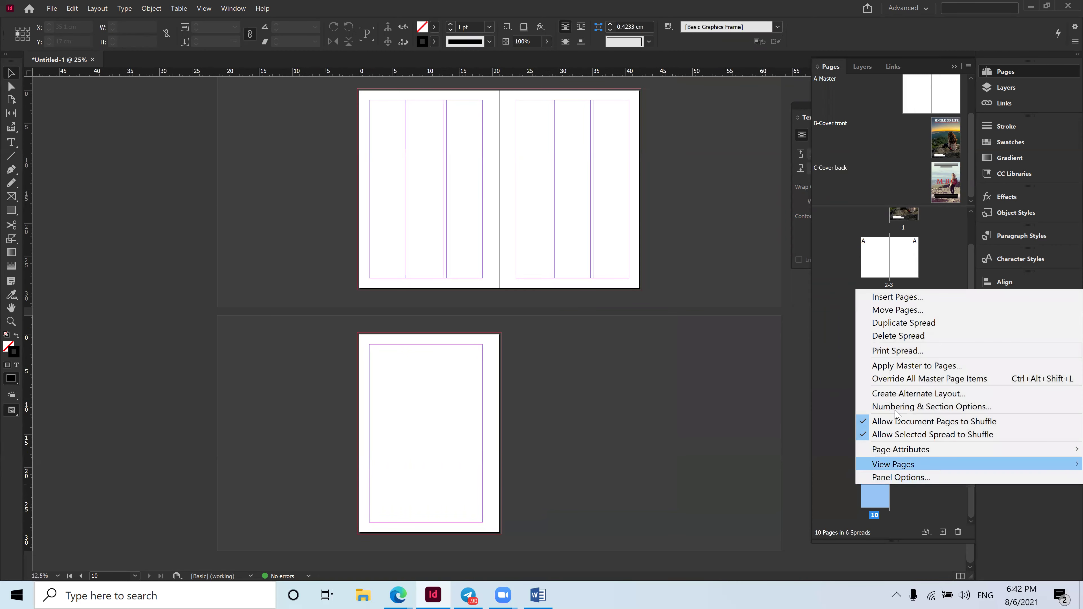
pyautogui.click(945, 366)
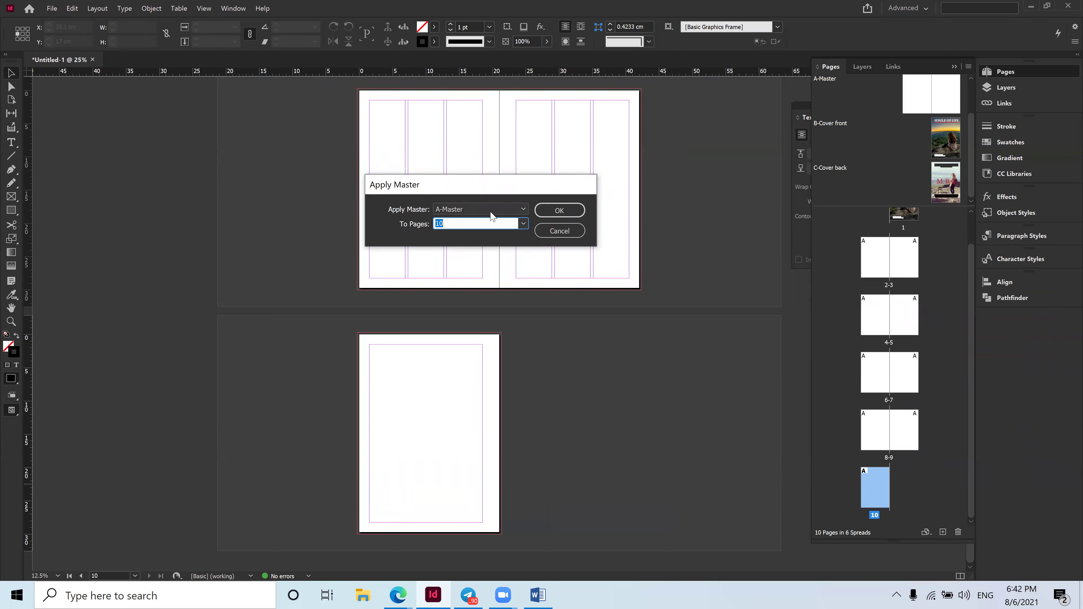
pyautogui.click(524, 210)
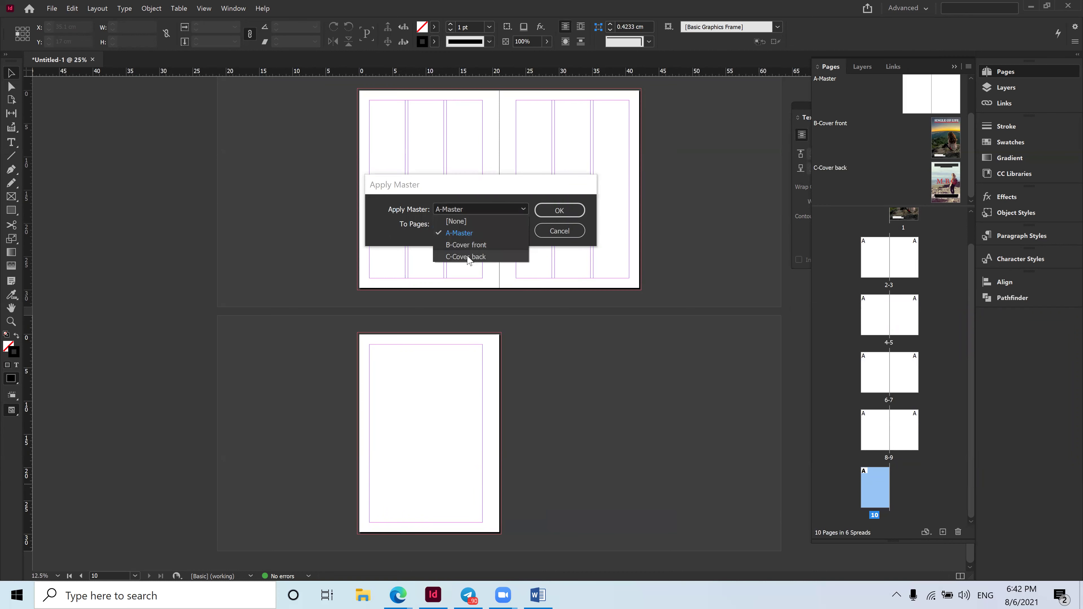
pyautogui.click(478, 257)
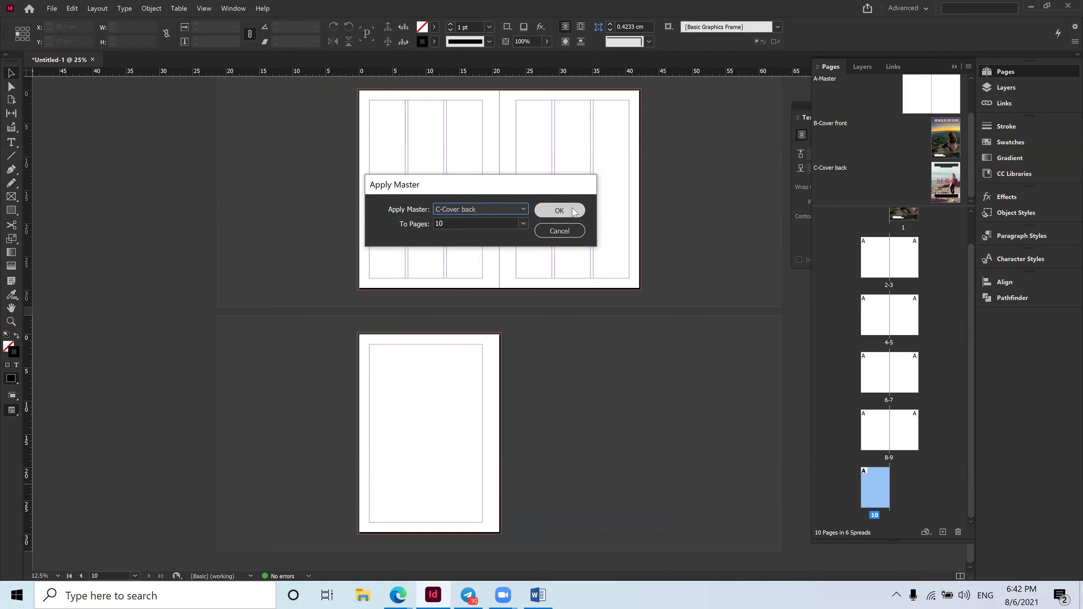
pyautogui.click(559, 211)
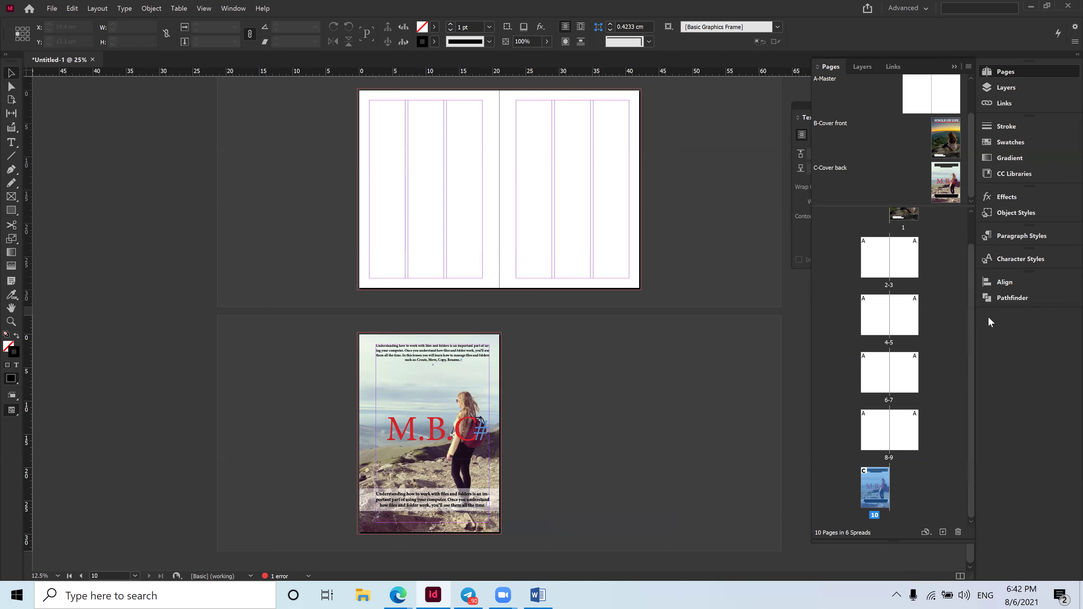
# Check pages 10, 2, 3 and 5 in the Pages panel.
pyautogui.scroll(2, 962, 277)
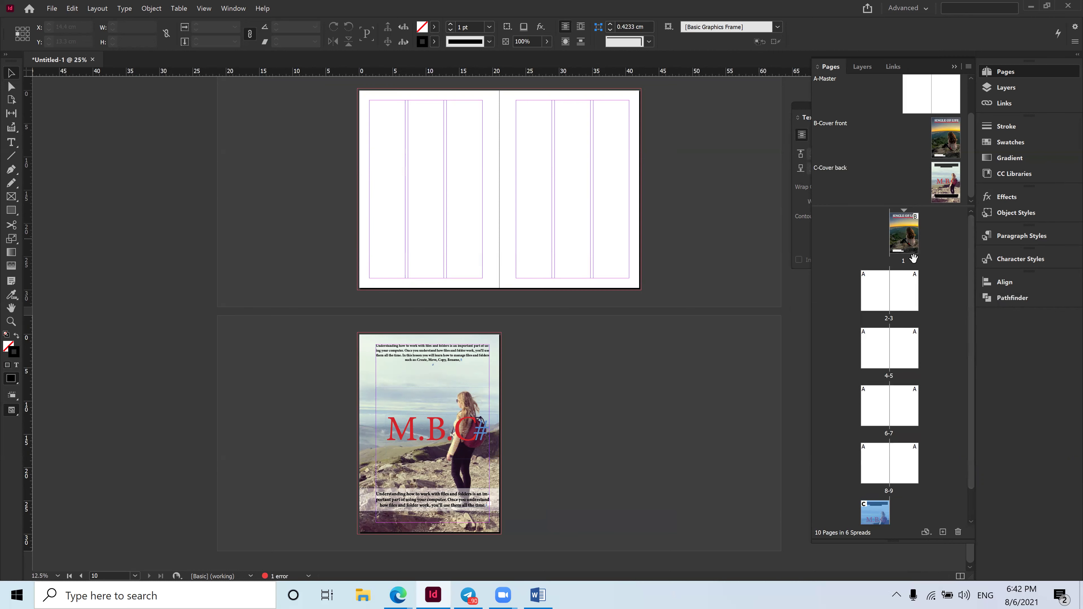
pyautogui.scroll(-2, 971, 363)
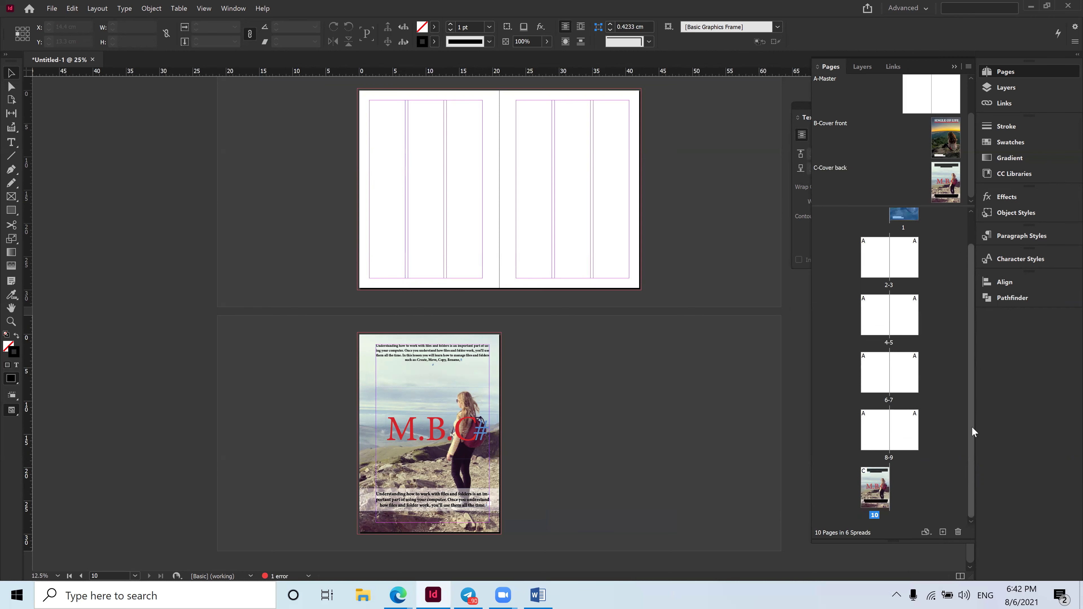
pyautogui.click(884, 488)
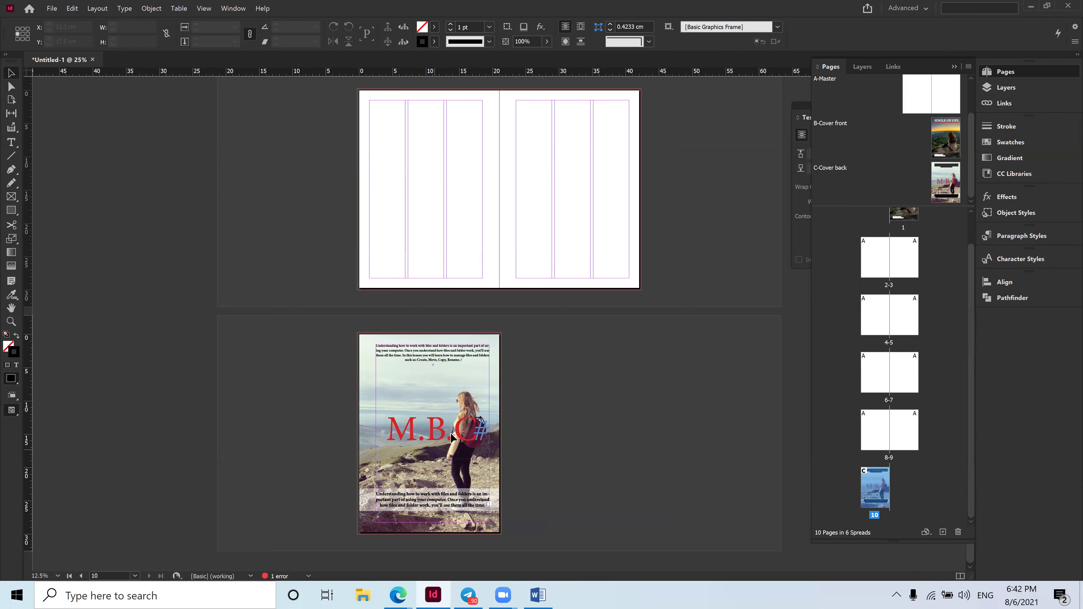
pyautogui.scroll(2, 973, 444)
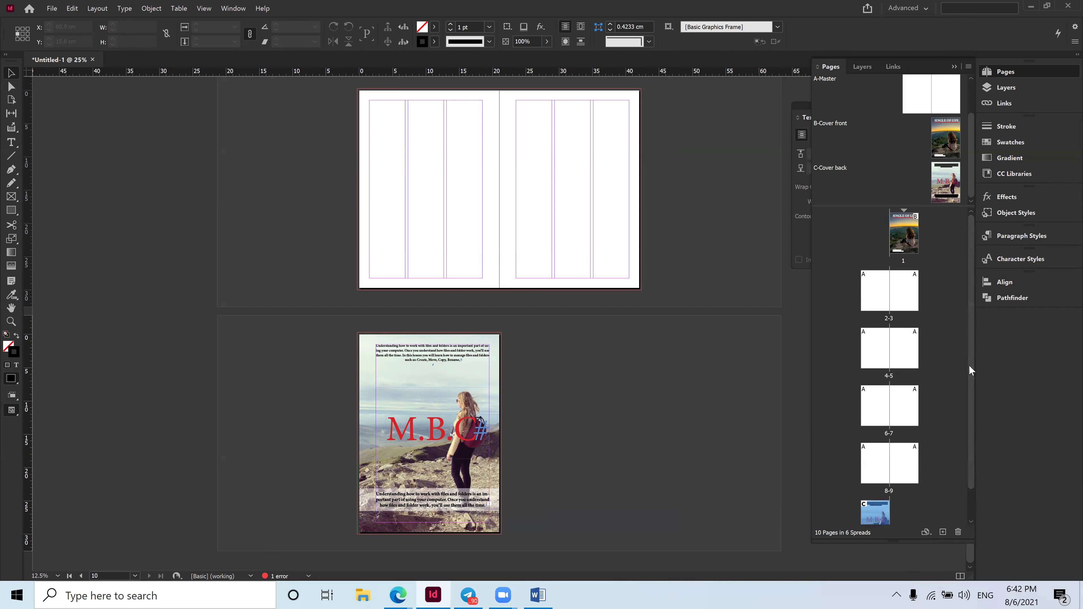
pyautogui.click(871, 293)
pyautogui.click(903, 302)
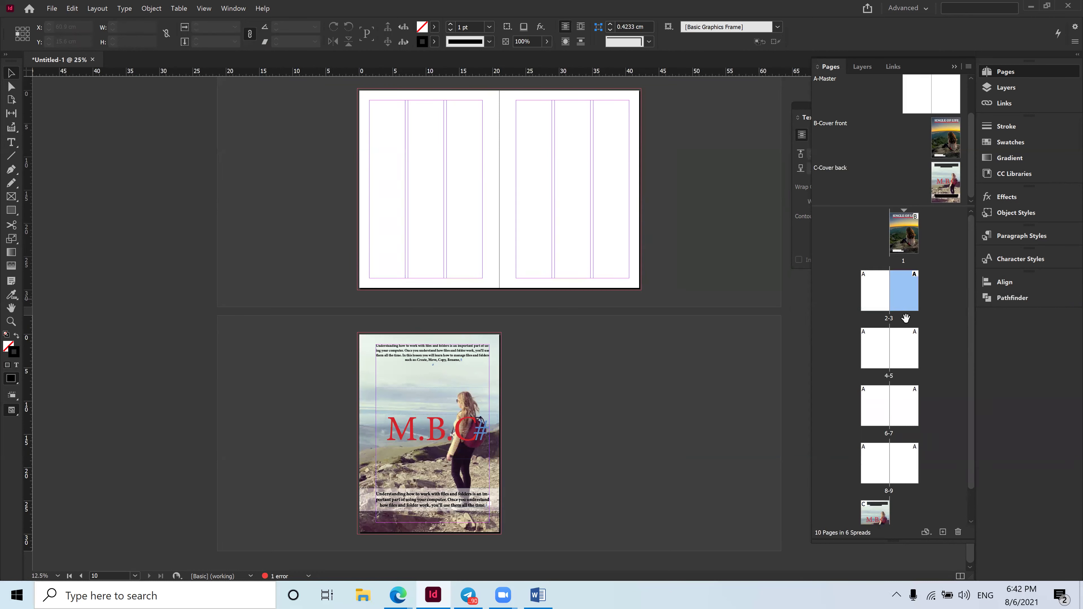
pyautogui.click(895, 360)
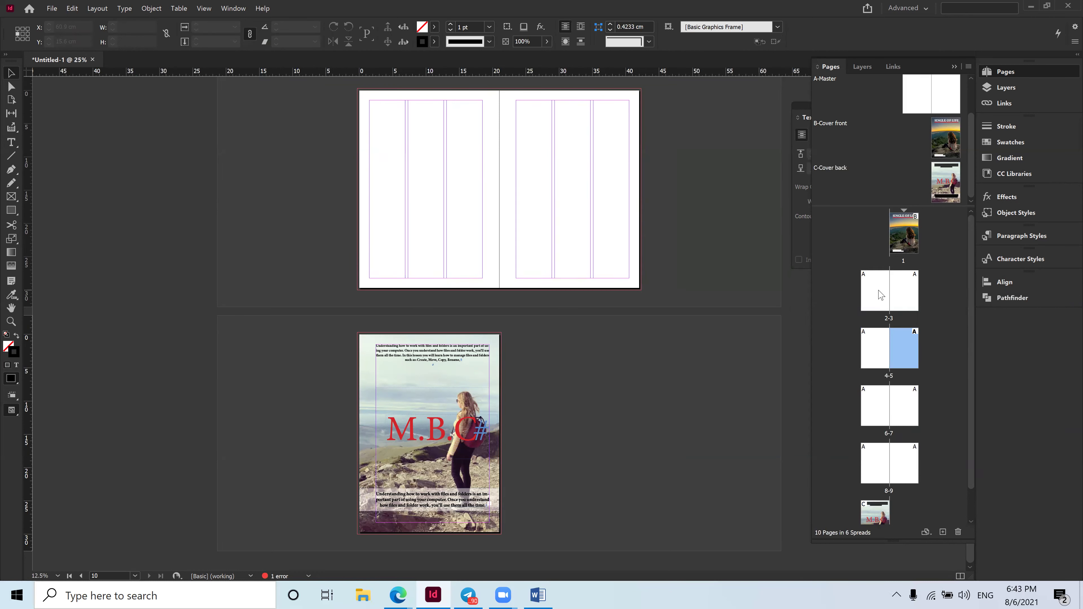
# Select pages 2 through 5 and bring the blank 2-3 spread into view.
pyautogui.click(879, 294)
pyautogui.click(903, 299)
pyautogui.click(874, 347)
pyautogui.click(902, 350)
pyautogui.scroll(6, 435, 273)
pyautogui.scroll(5, 562, 275)
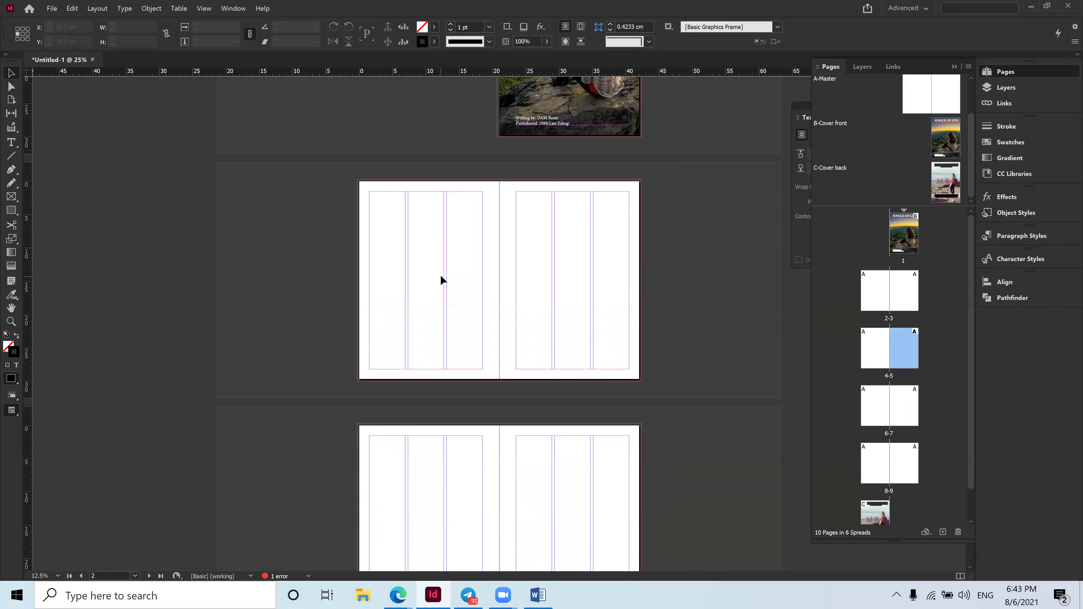
pyautogui.click(440, 280)
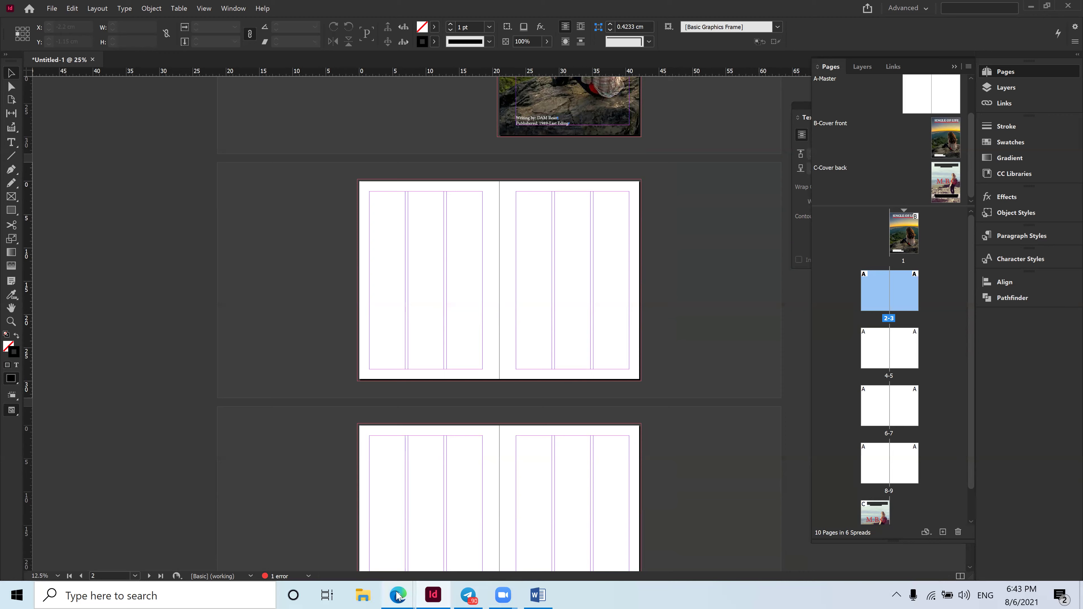
# Review the suited-man layout on page 2 of Magazine.pdf in Edge, then minimize Edge.
pyautogui.click(321, 533)
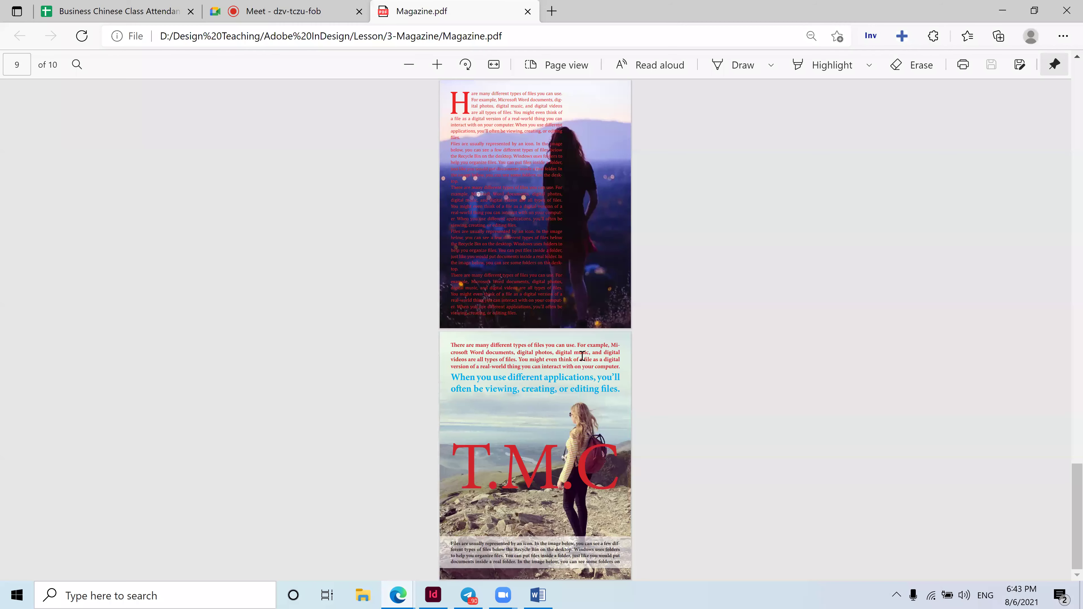
pyautogui.scroll(15, 592, 340)
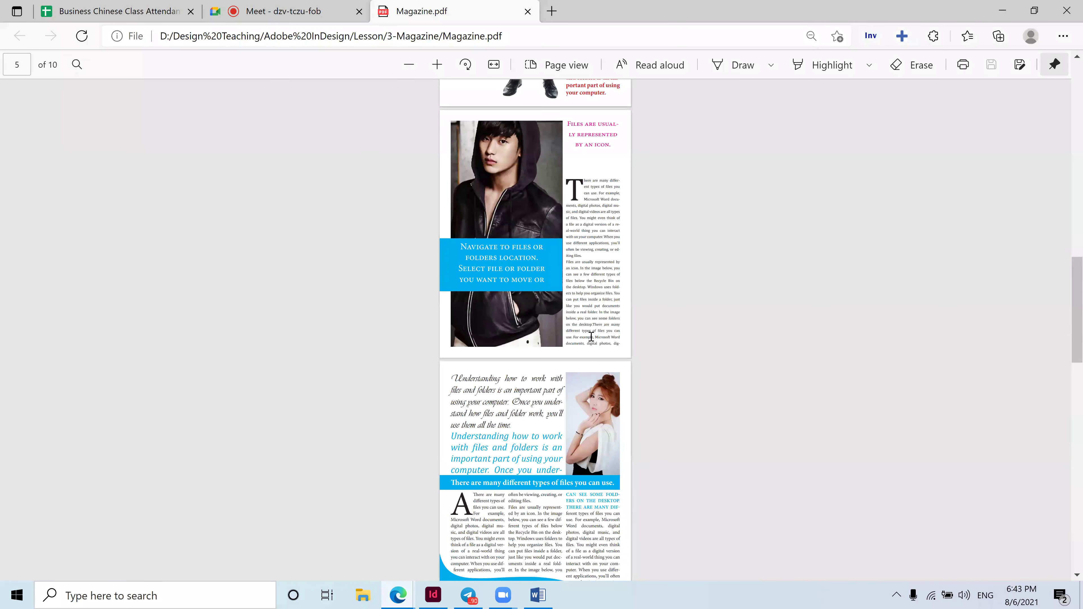
pyautogui.scroll(10, 591, 337)
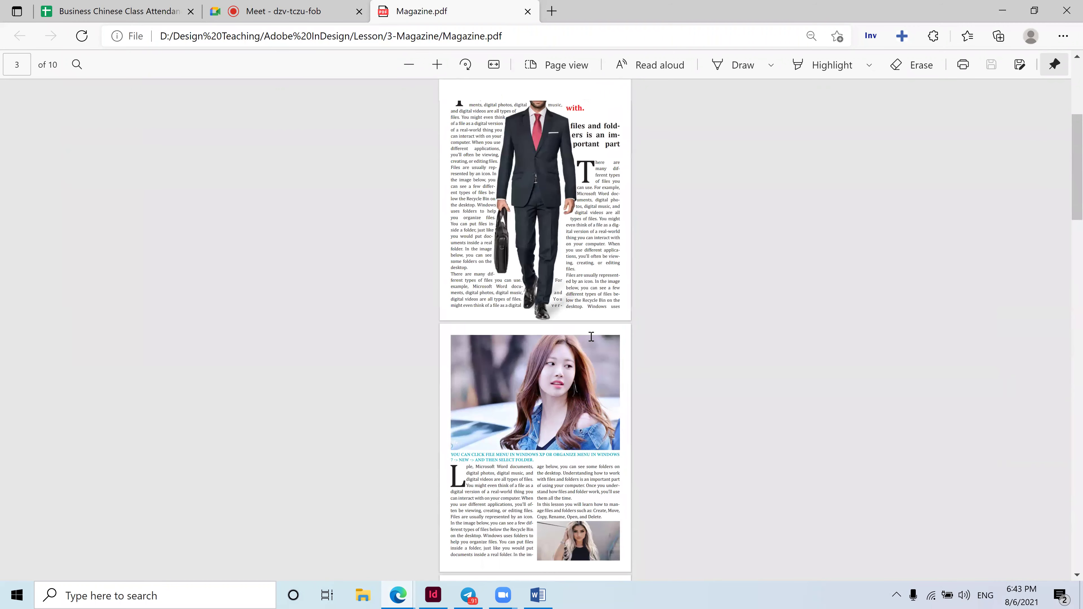
pyautogui.scroll(10, 591, 337)
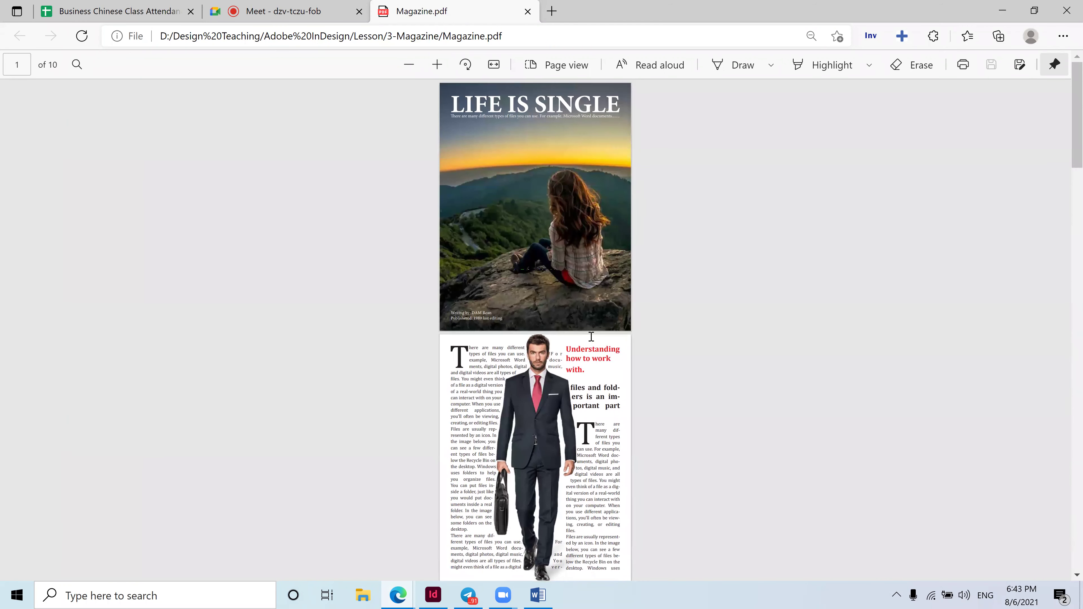
pyautogui.scroll(-3, 592, 340)
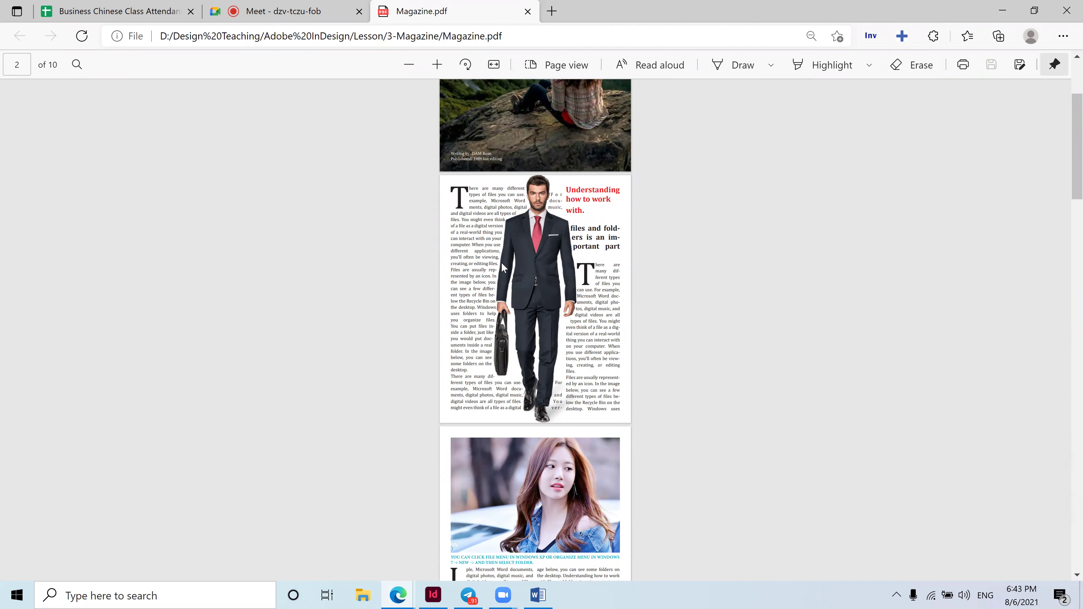
pyautogui.click(1001, 13)
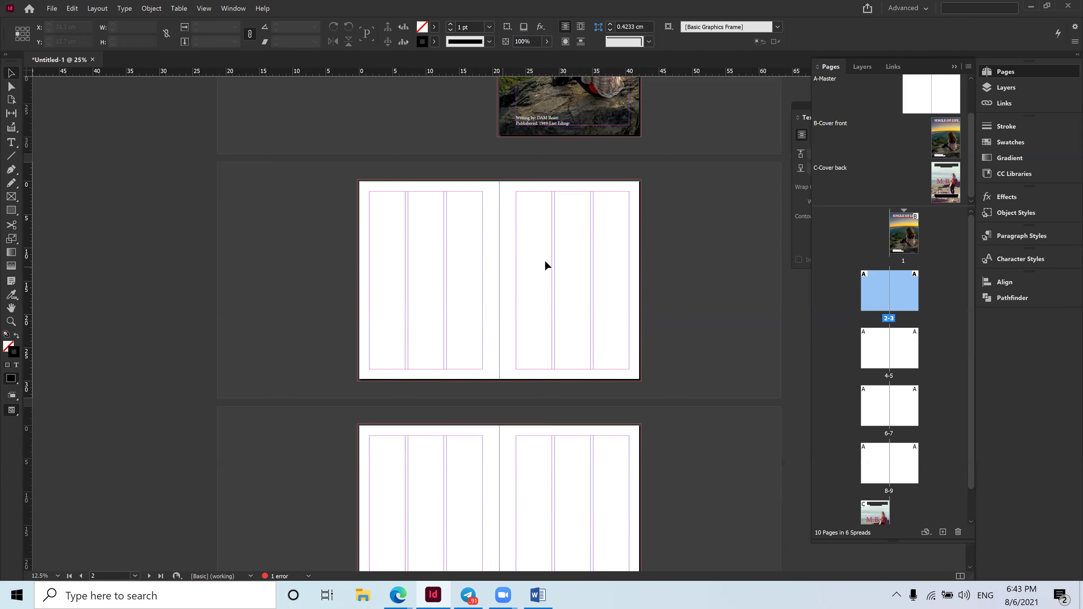
# Zoom in on spread 2-3 and draw a graphics frame covering the whole left page.
pyautogui.hotkey('ctrl', '=')
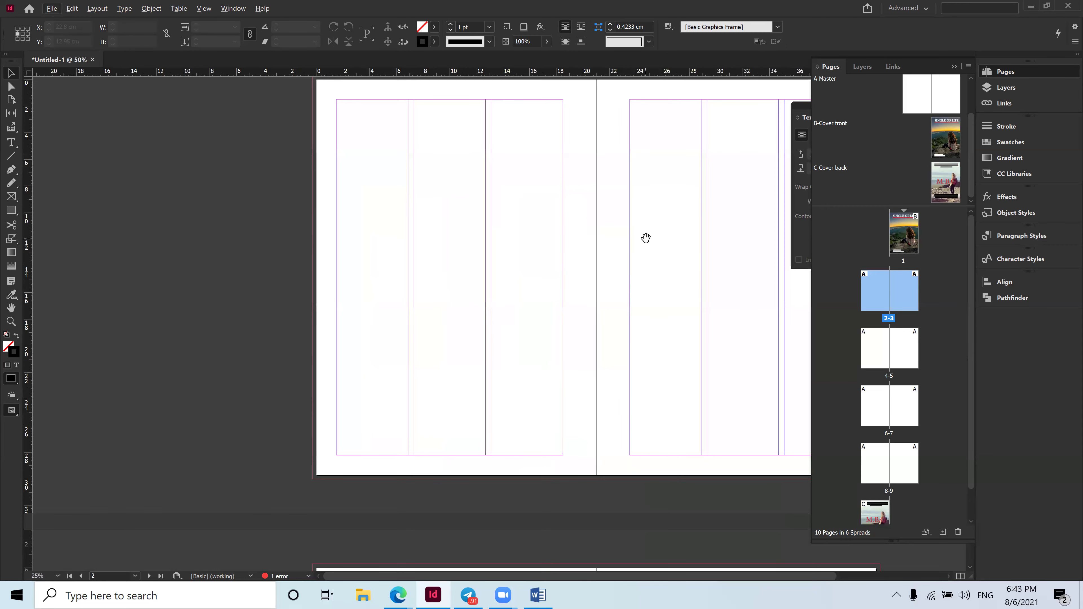
pyautogui.hotkey('ctrl', '=')
pyautogui.moveTo(473, 295); pyautogui.dragTo(508, 286)
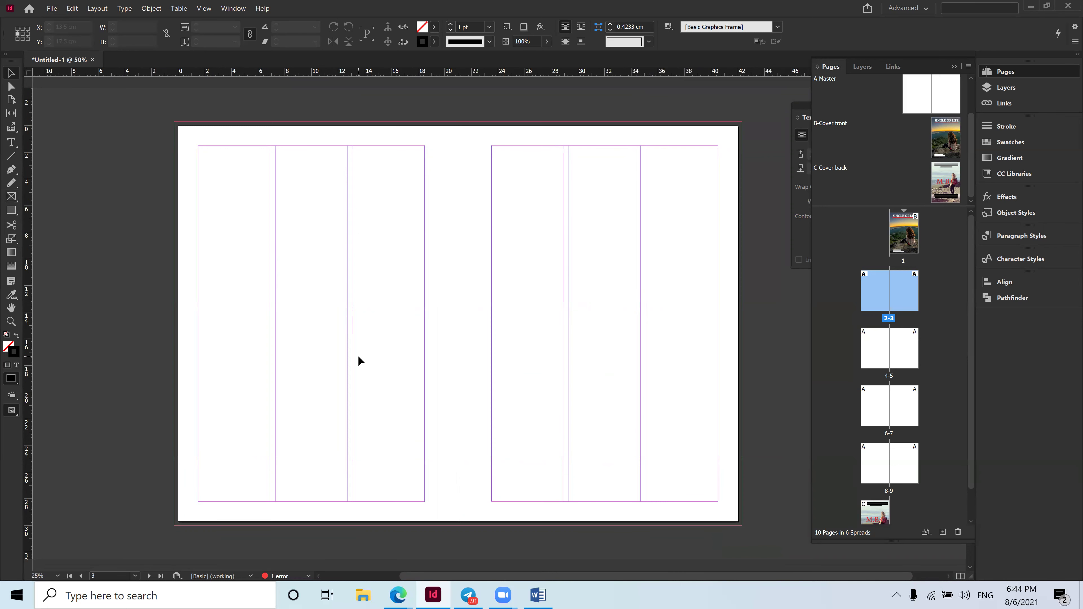
pyautogui.click(14, 199)
pyautogui.moveTo(178, 126); pyautogui.dragTo(458, 521)
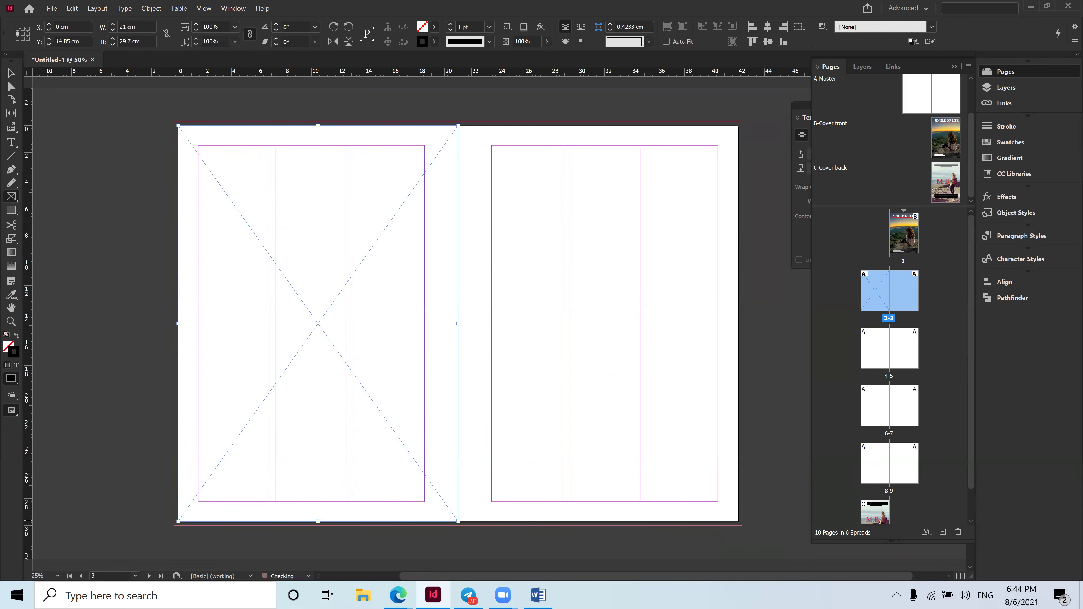
pyautogui.click(52, 8)
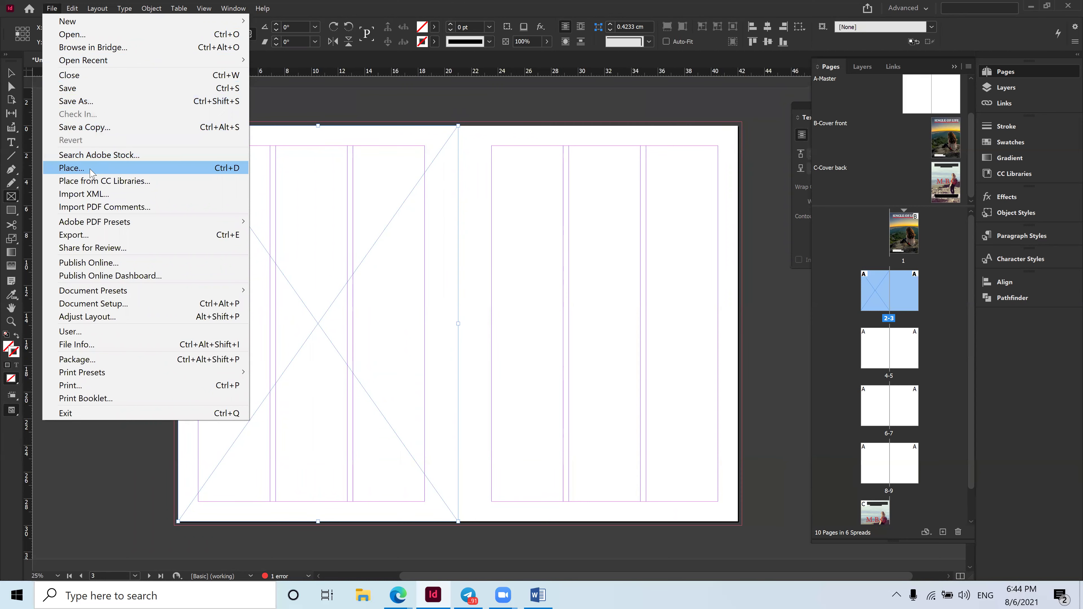
# Place the Men PNG Nisanboard (1660) image into the left-page frame.
pyautogui.click(520, 219)
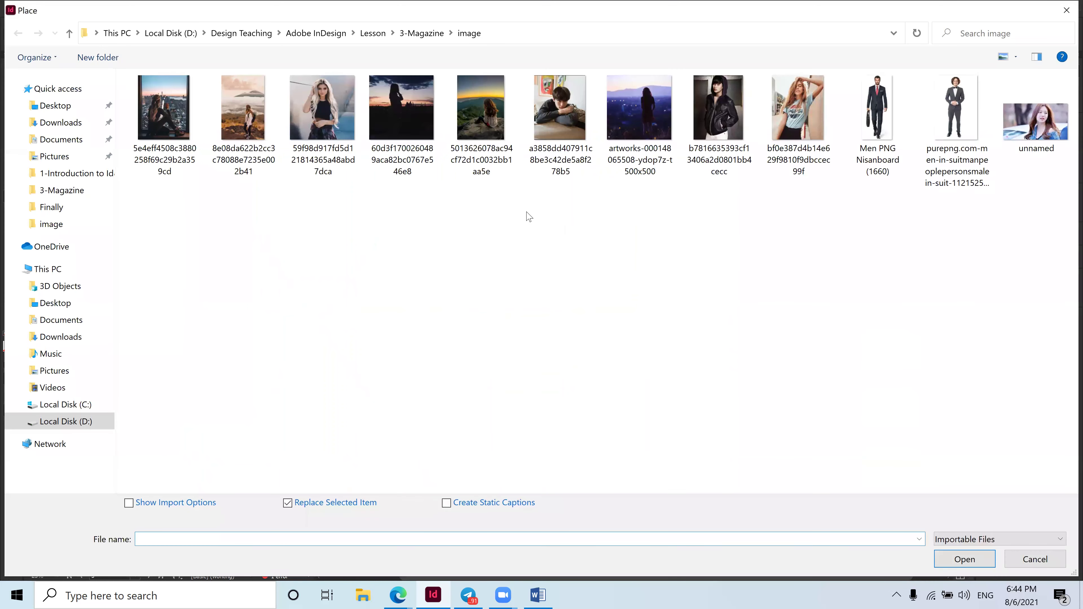
pyautogui.click(871, 105)
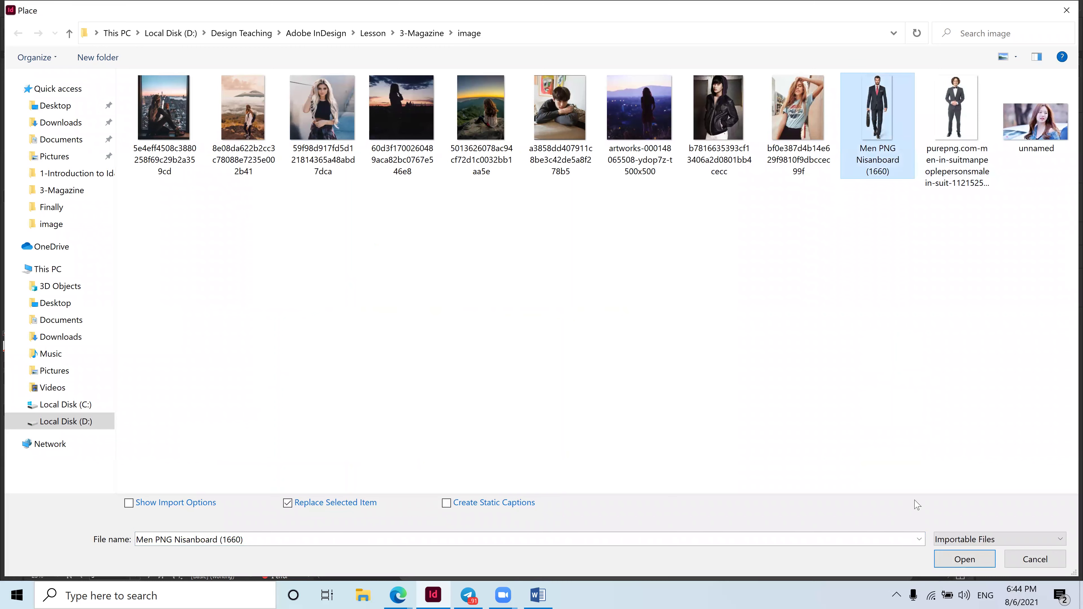
pyautogui.click(964, 559)
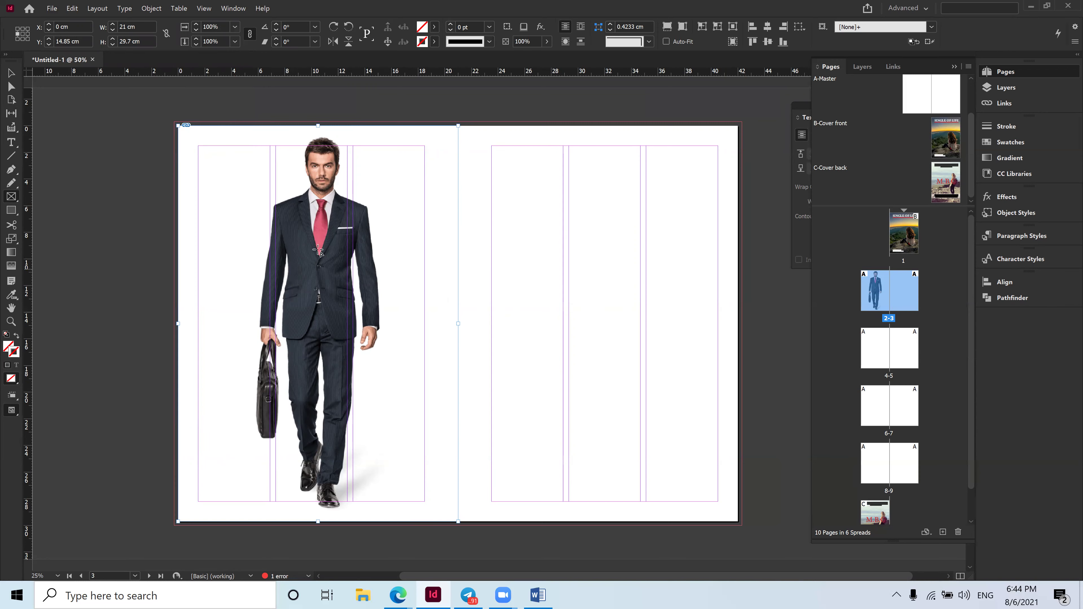
# Fit the suited-man image proportionally inside its frame, then deselect it.
pyautogui.rightClick(305, 223)
pyautogui.moveTo(363, 391)
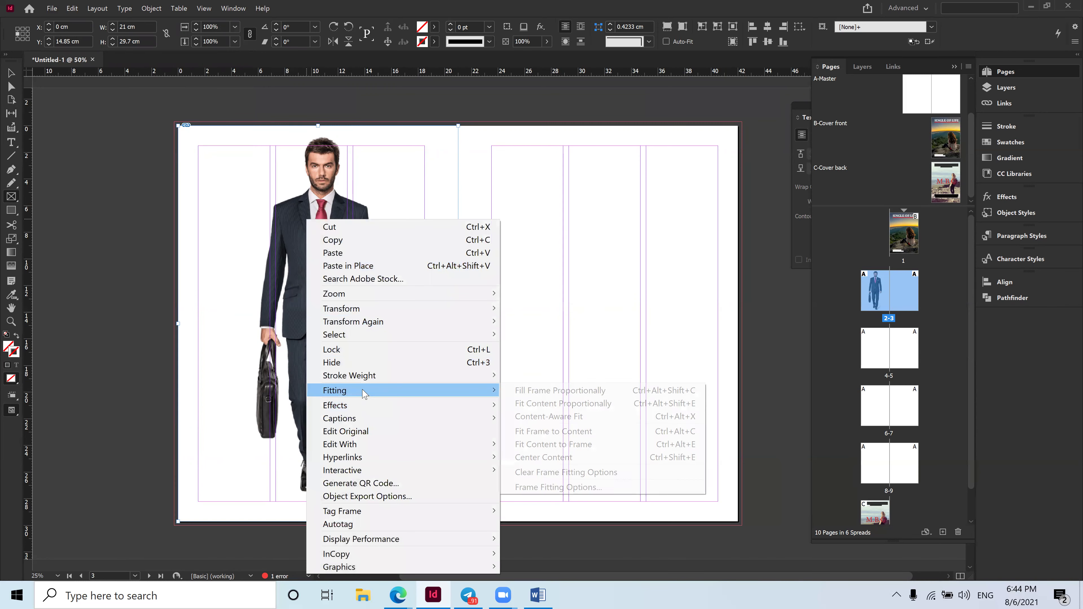
pyautogui.click(572, 391)
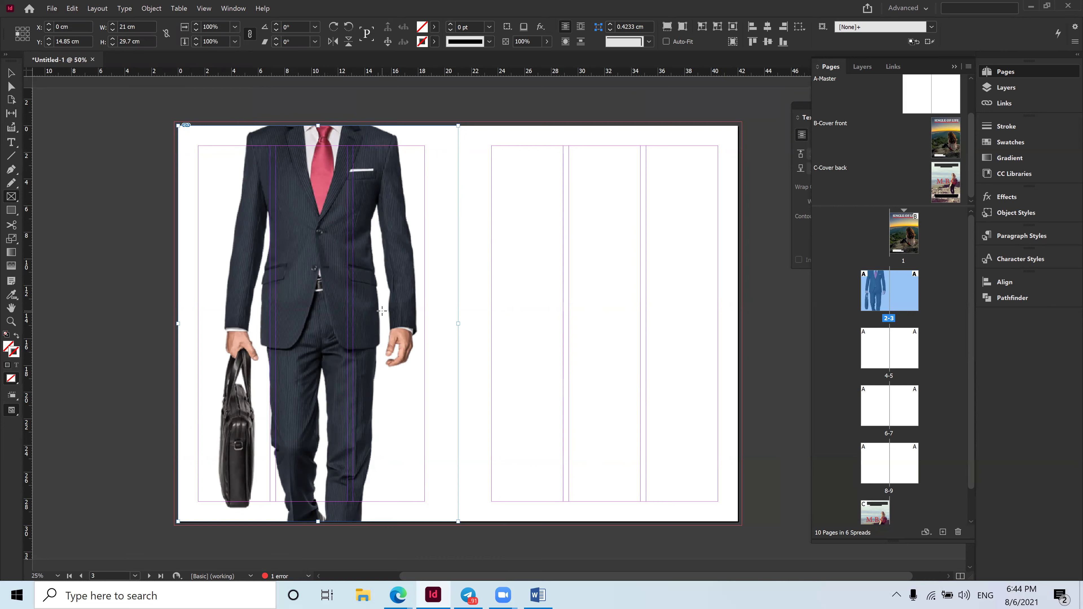
pyautogui.rightClick(315, 238)
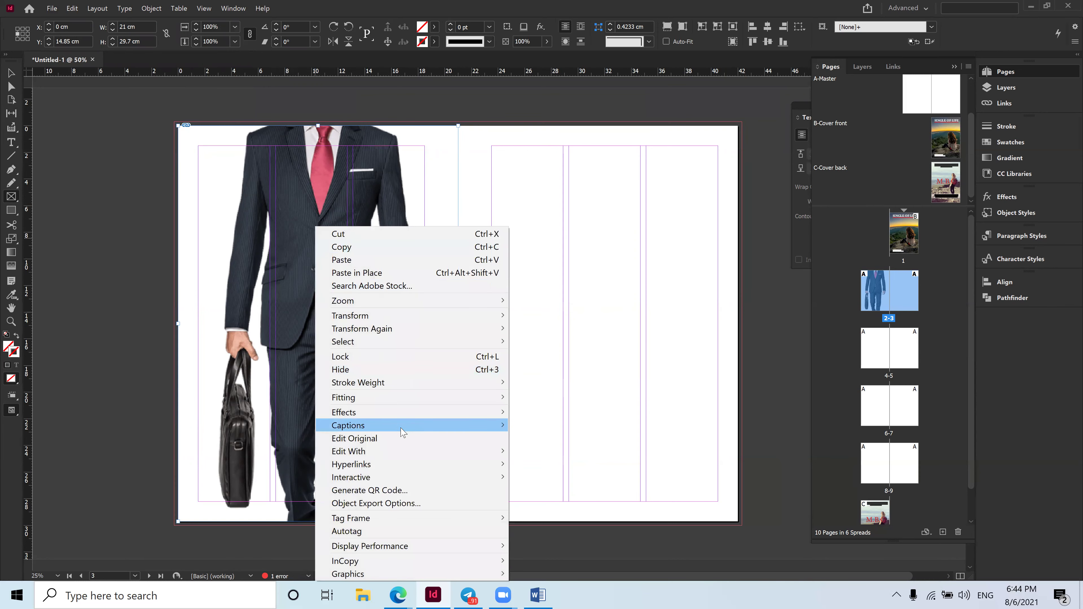
pyautogui.moveTo(375, 415)
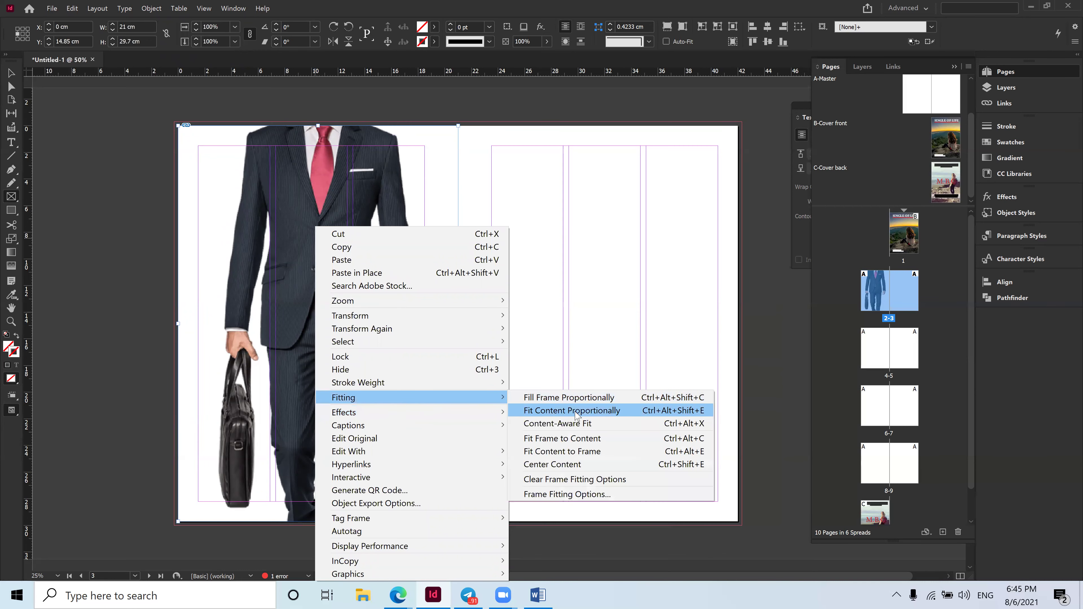
pyautogui.click(584, 411)
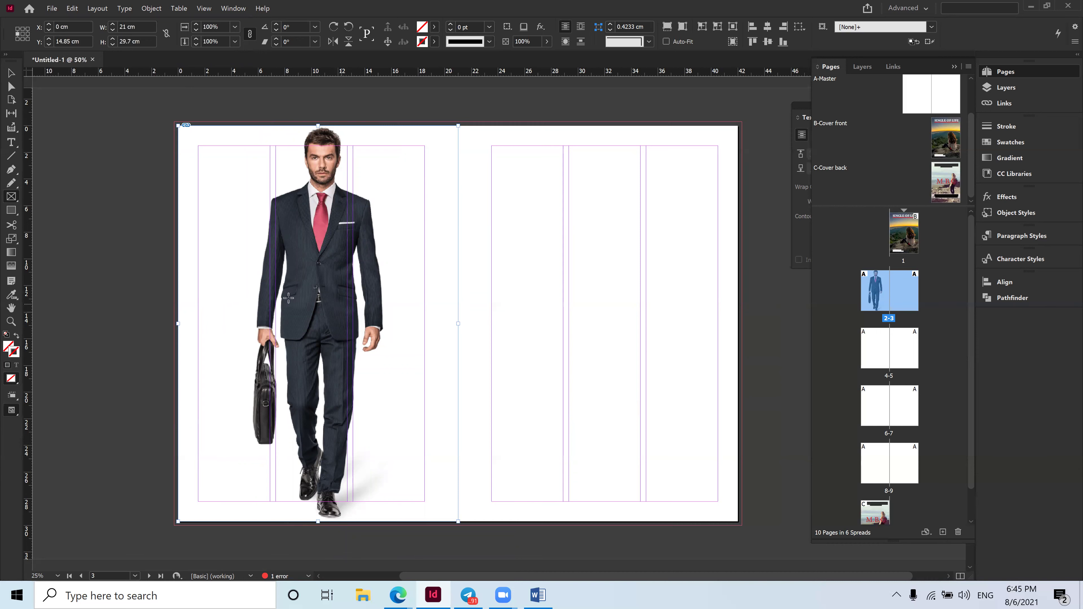
pyautogui.click(11, 74)
pyautogui.click(128, 241)
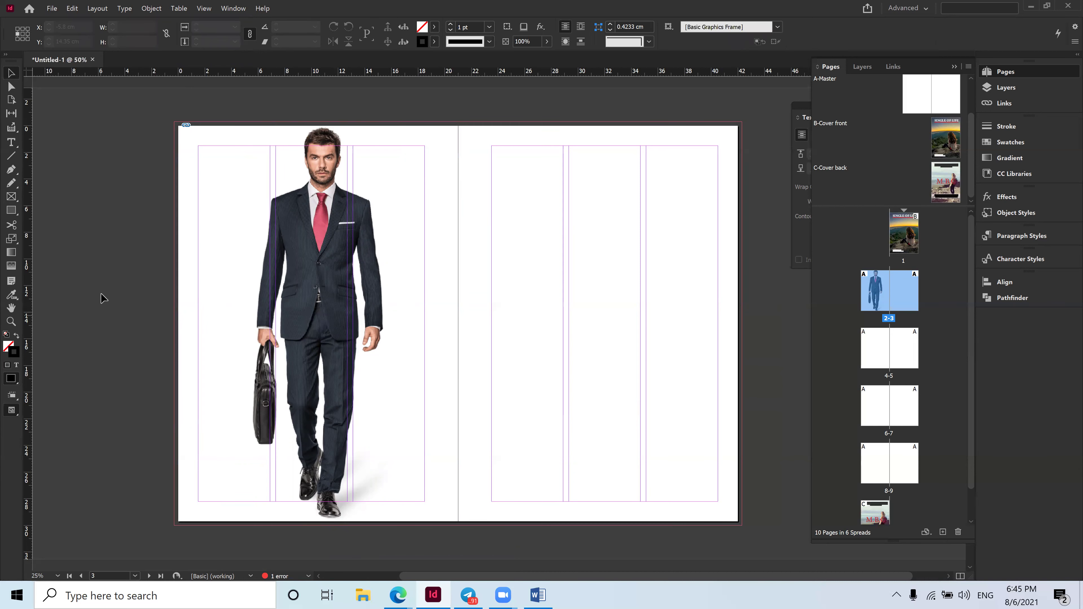
pyautogui.click(318, 295)
pyautogui.click(99, 266)
pyautogui.moveTo(398, 595)
pyautogui.click(341, 552)
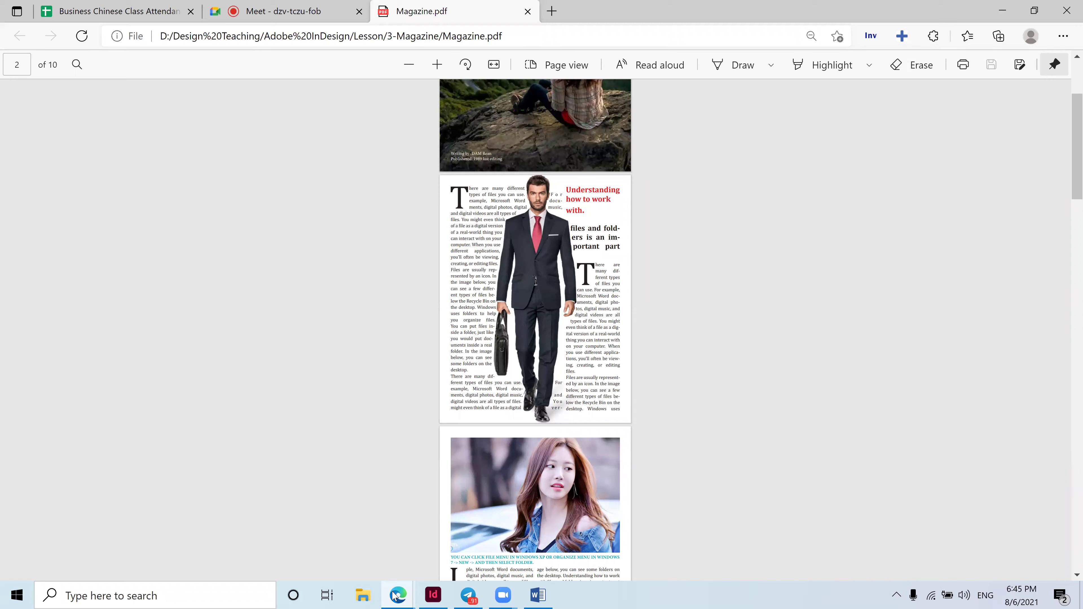
pyautogui.click(432, 595)
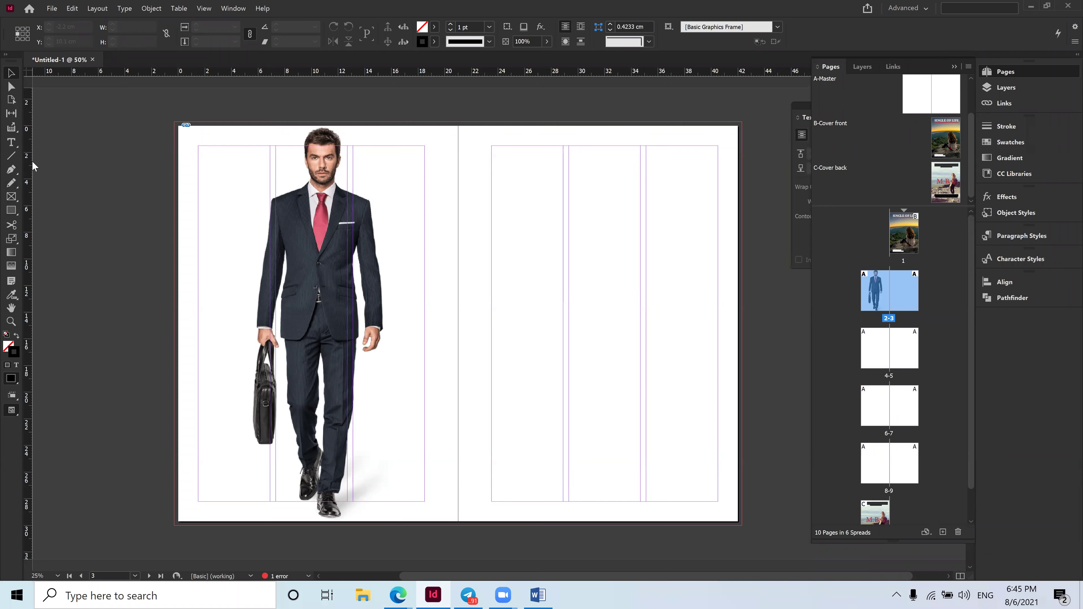
# Draw a text frame across the left page margins and copy the two file-types paragraphs from Word.
pyautogui.click(12, 144)
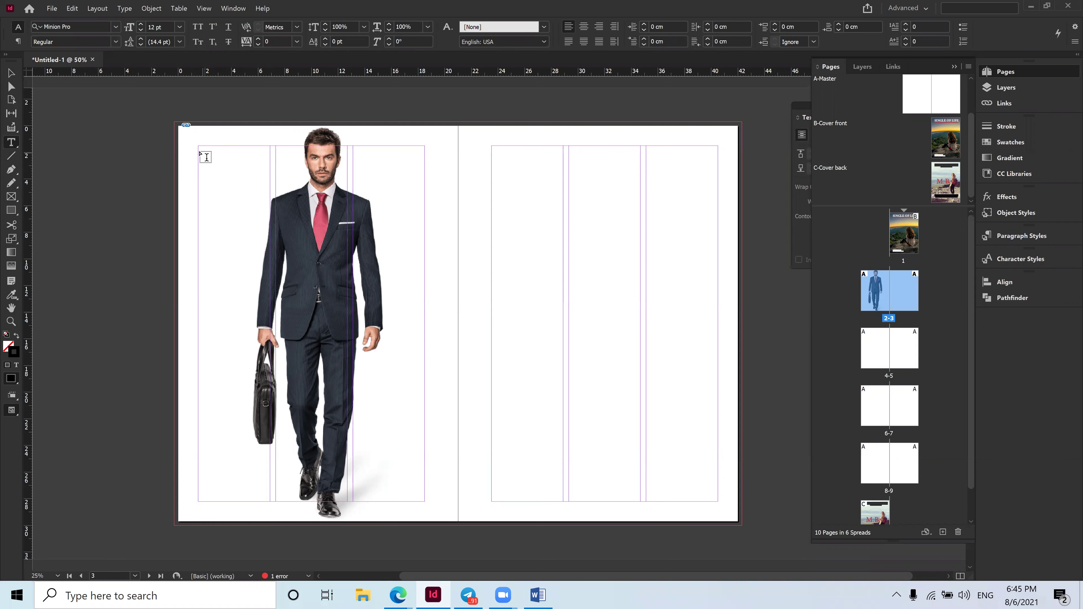
pyautogui.moveTo(200, 148); pyautogui.dragTo(426, 502)
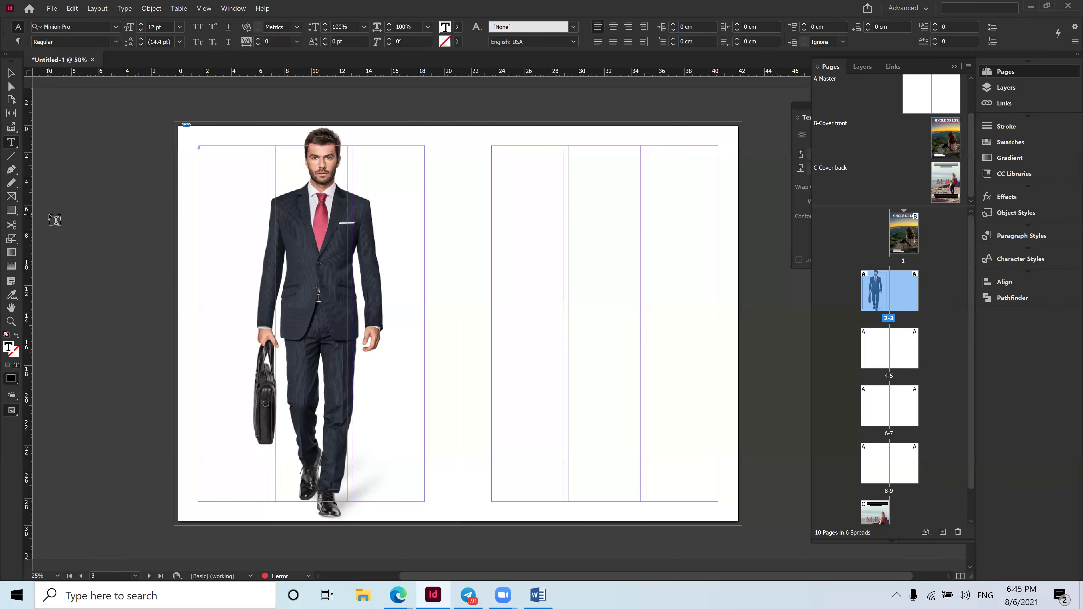
pyautogui.click(537, 595)
pyautogui.moveTo(314, 296); pyautogui.dragTo(561, 399)
pyautogui.hotkey('ctrl', 'c')
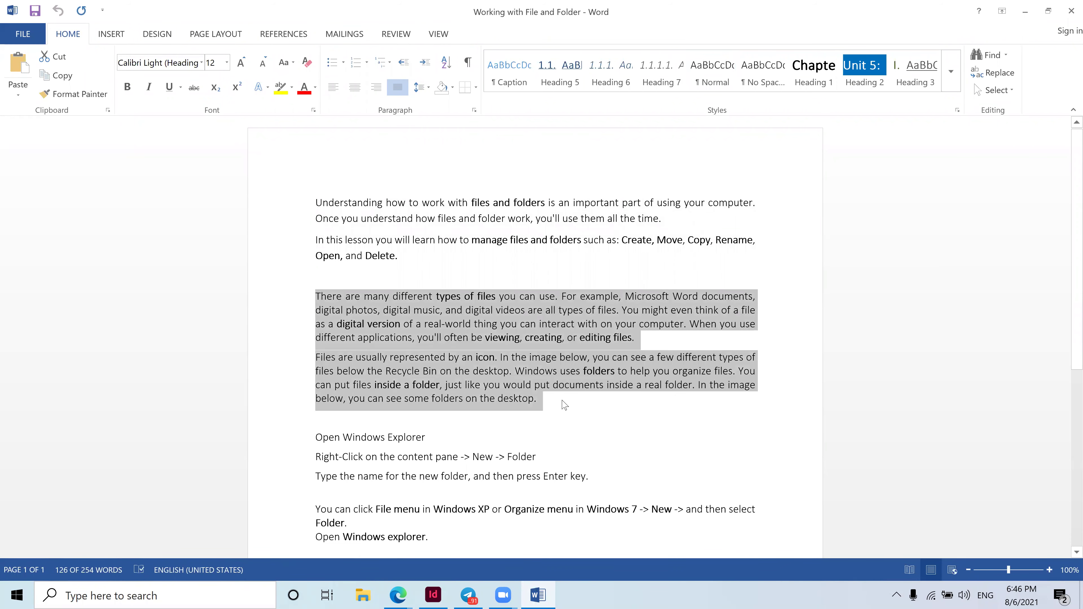
pyautogui.click(431, 594)
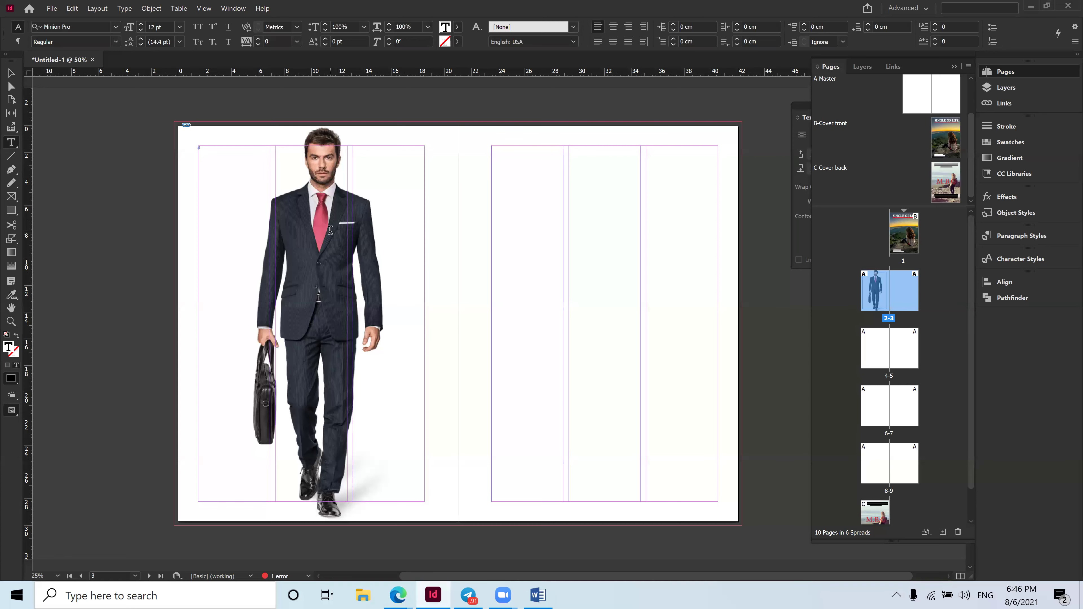
pyautogui.press('Escape')
# Paste the copied Word paragraphs into the frame three times to fill it.
pyautogui.click(301, 234)
pyautogui.hotkey('ctrl', 'v')
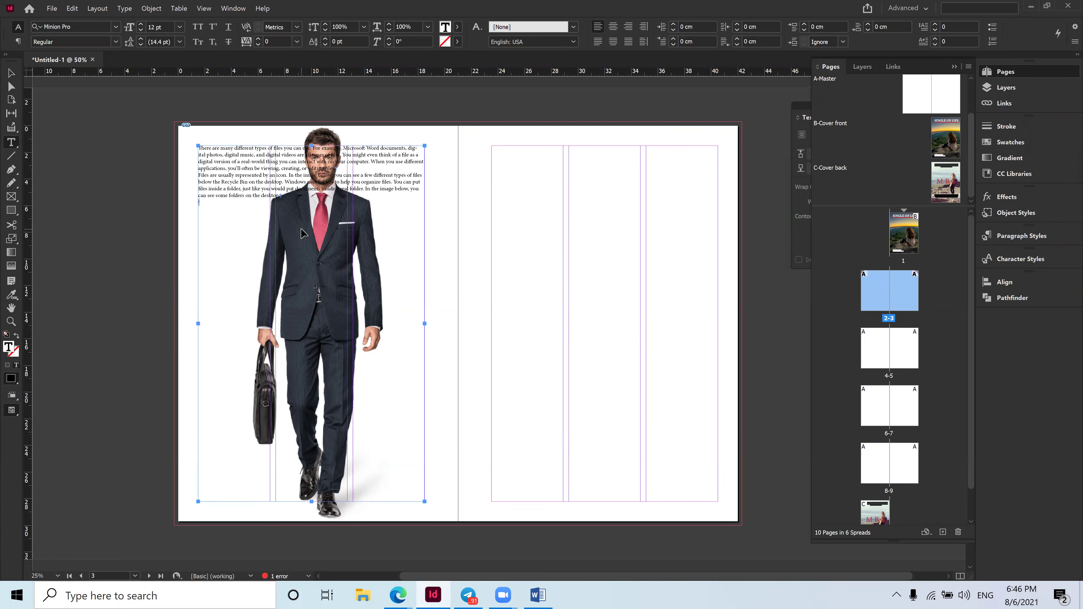
pyautogui.hotkey('ctrl', 'v')
pyautogui.hotkey('ctrl', 'v')
pyautogui.hotkey('ctrl', 'v')
pyautogui.hotkey('ctrl', 'v')
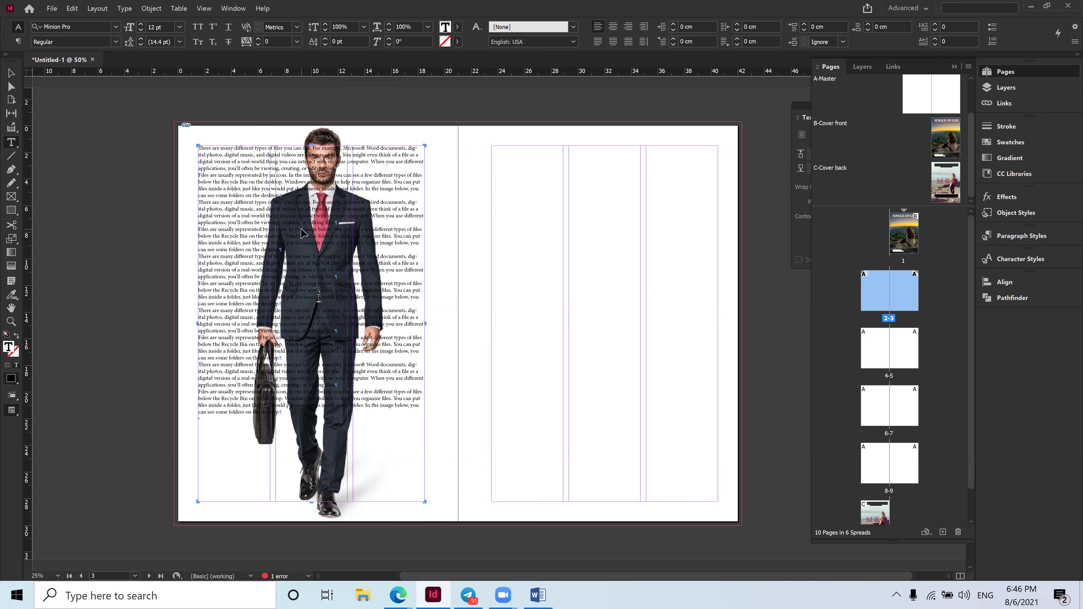
pyautogui.hotkey('ctrl', 'v')
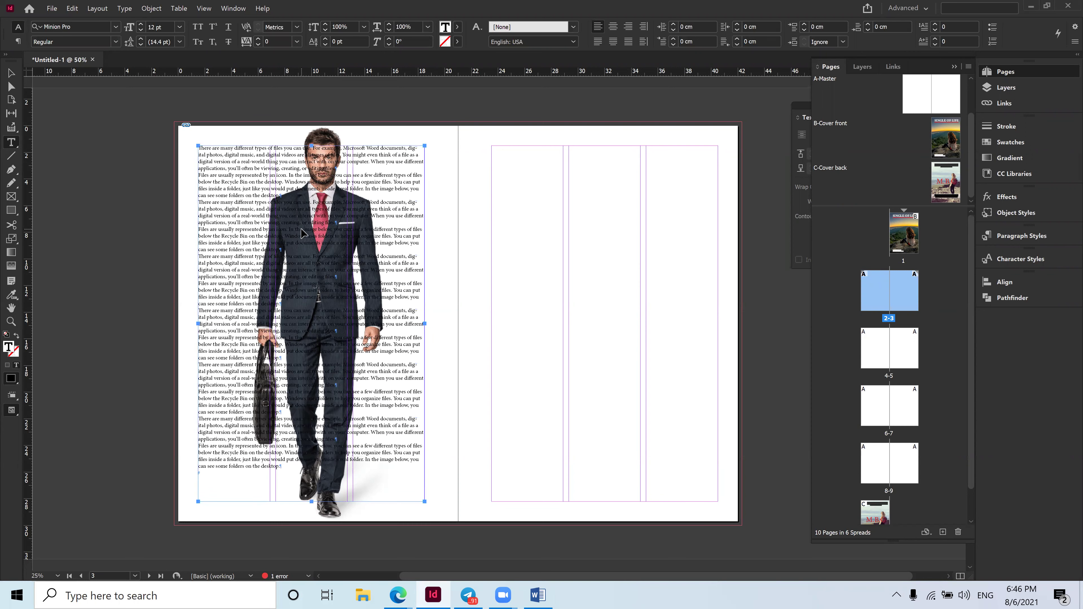
pyautogui.click(179, 137)
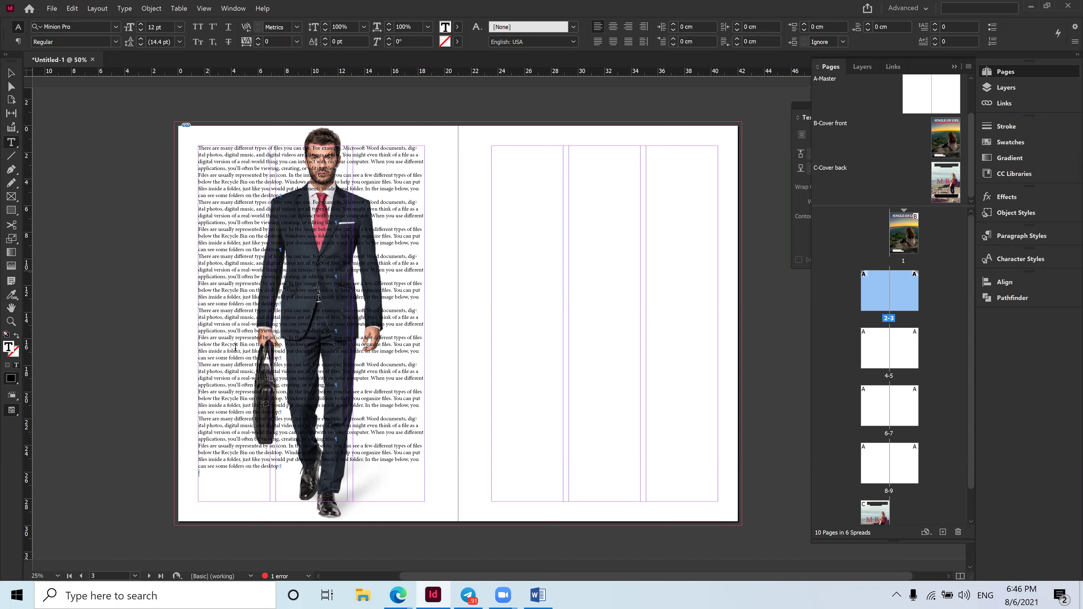
# Set all the frame's text to 15 pt, justified with last line left, on 20 pt leading.
pyautogui.hotkey('ctrl', 'a')
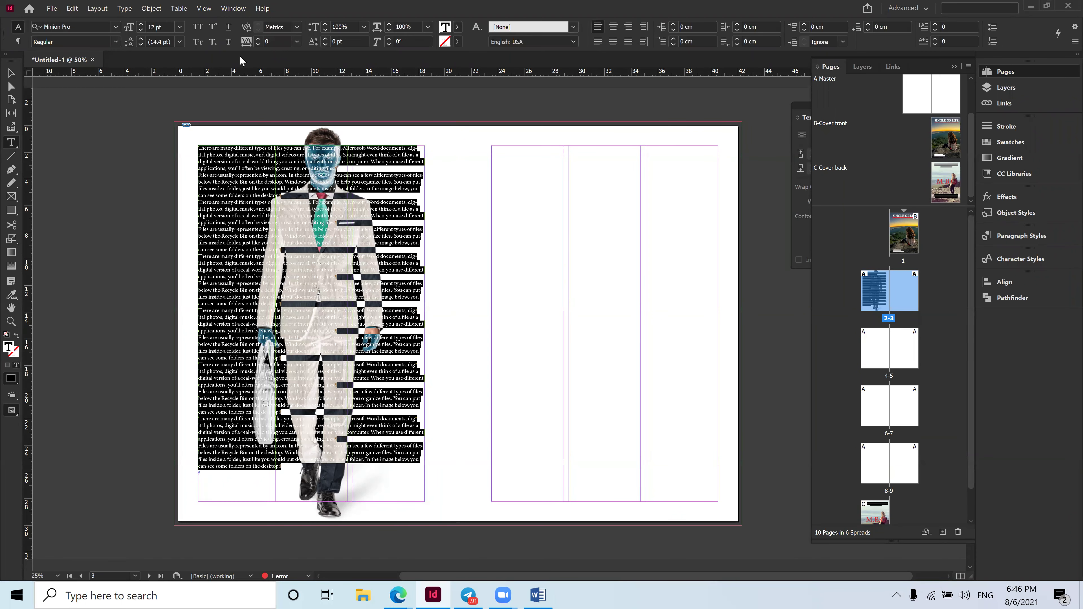
pyautogui.click(125, 26)
pyautogui.write('15')
pyautogui.press('Return')
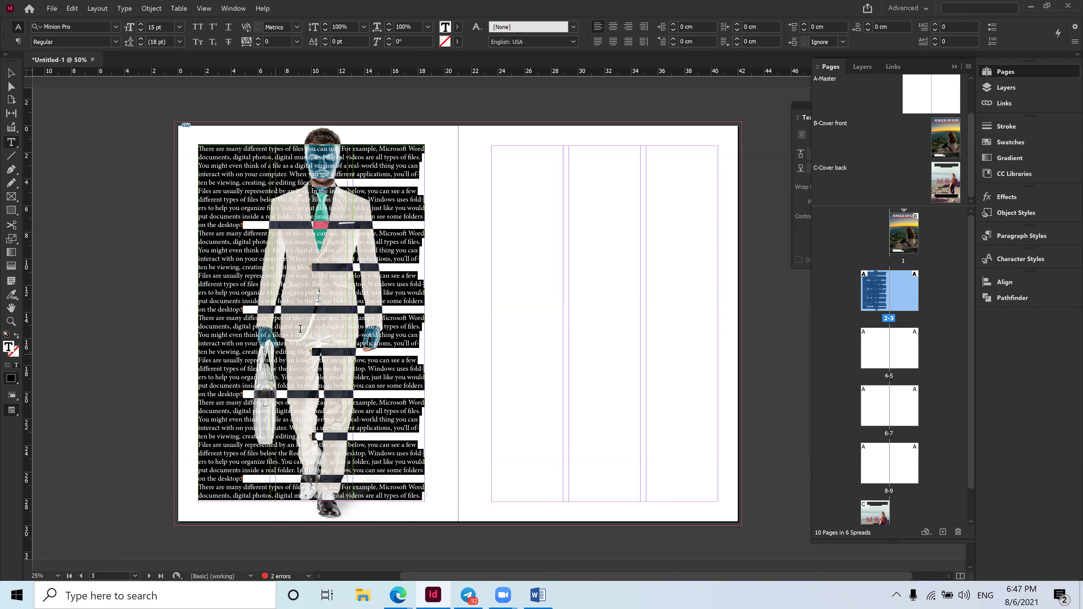
pyautogui.click(598, 42)
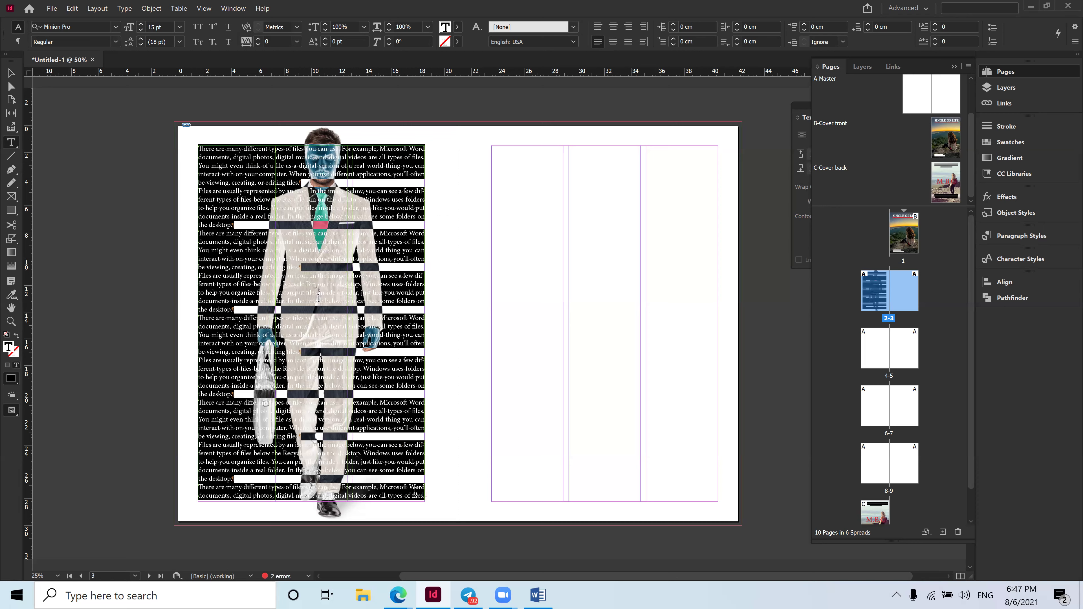
pyautogui.click(129, 49)
pyautogui.write('20')
pyautogui.press('Return')
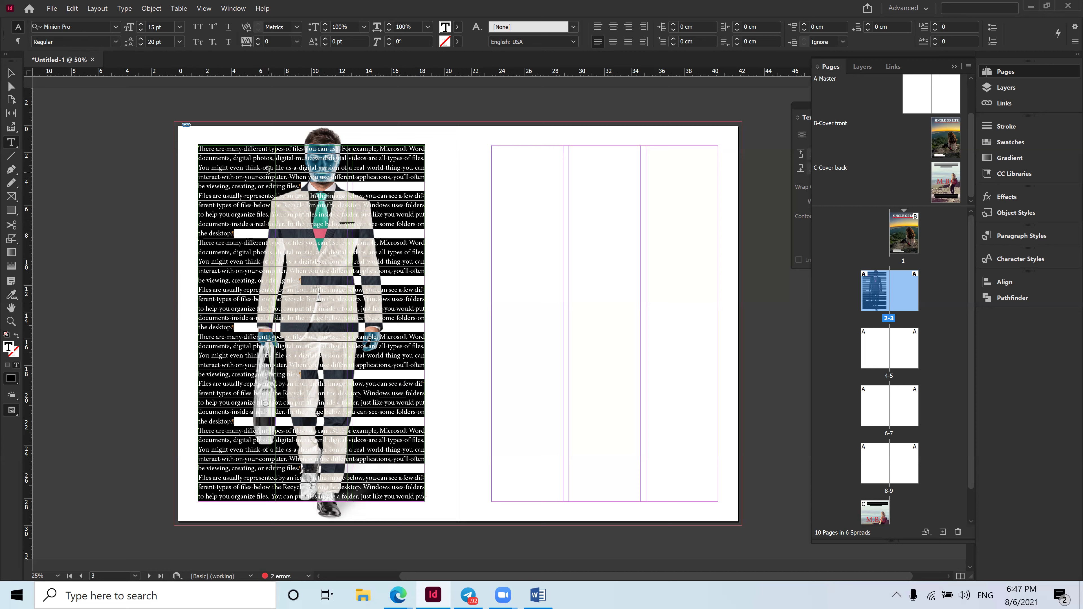
# Select the left-page body text frame as an object and open the Object menu.
pyautogui.click(11, 73)
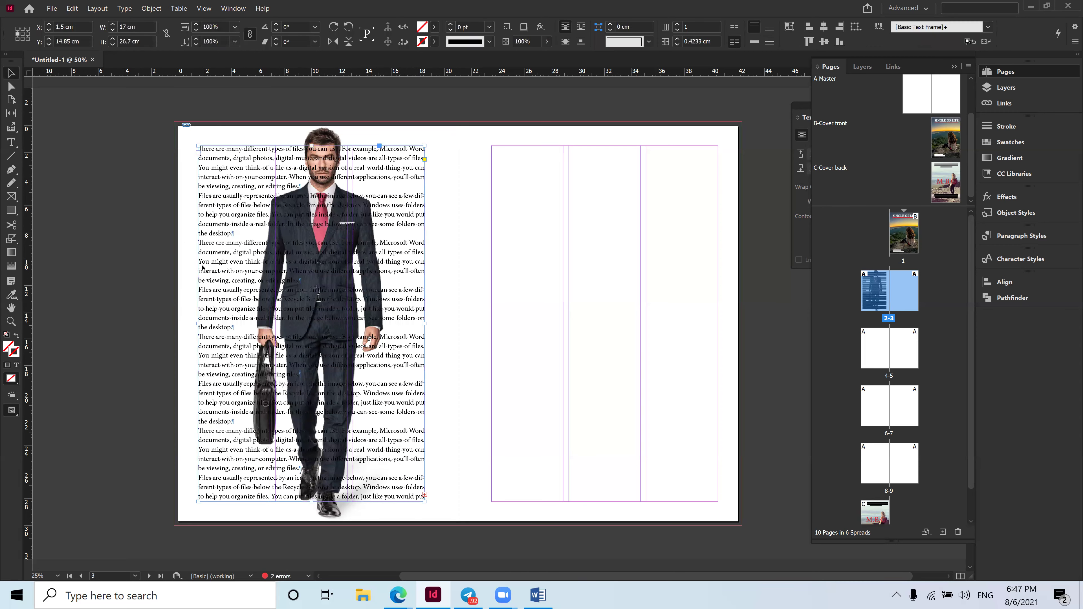
pyautogui.click(133, 258)
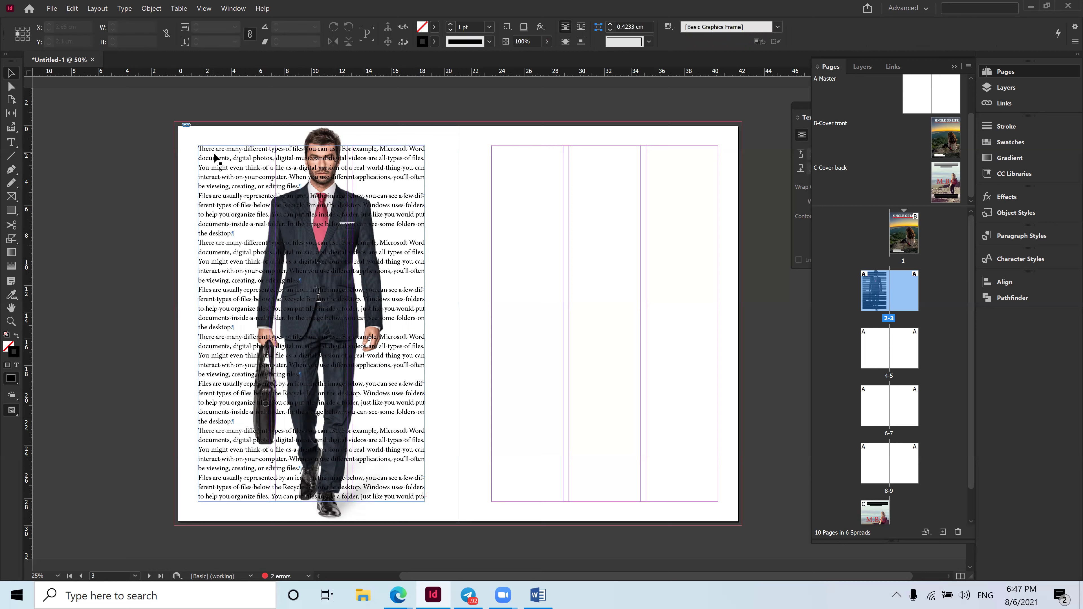
pyautogui.moveTo(245, 223); pyautogui.dragTo(488, 303)
pyautogui.scroll(2, 555, 235)
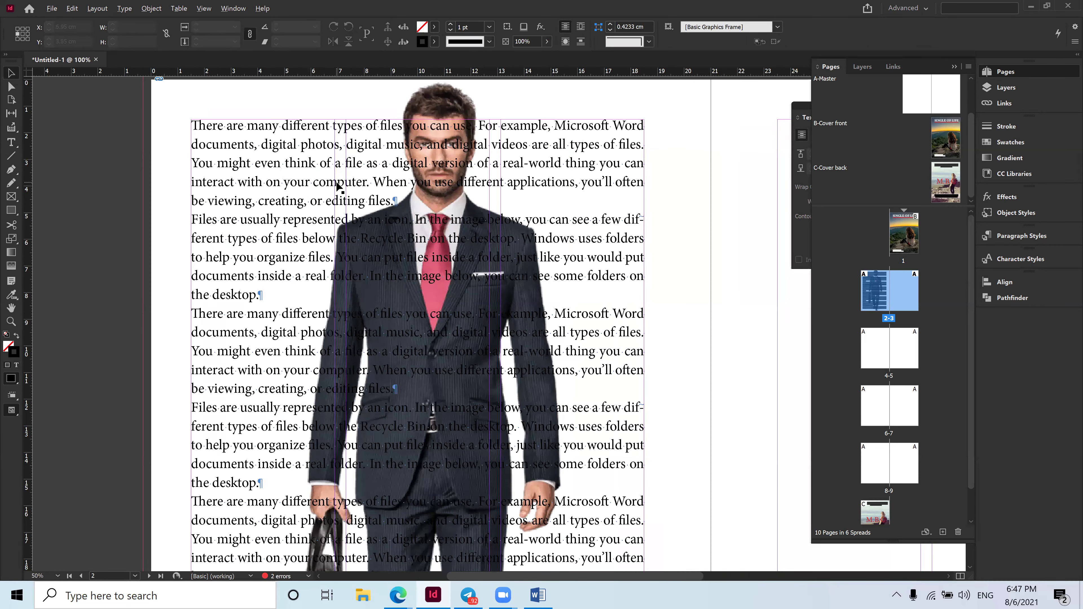
pyautogui.scroll(1, 360, 239)
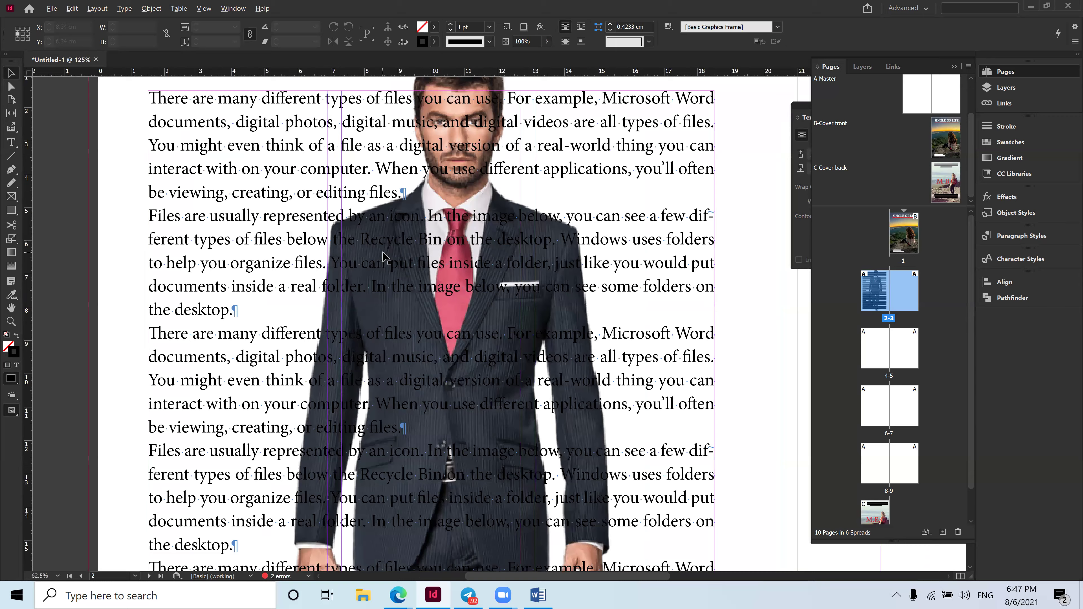
pyautogui.scroll(1, 252, 256)
pyautogui.scroll(-1, 255, 256)
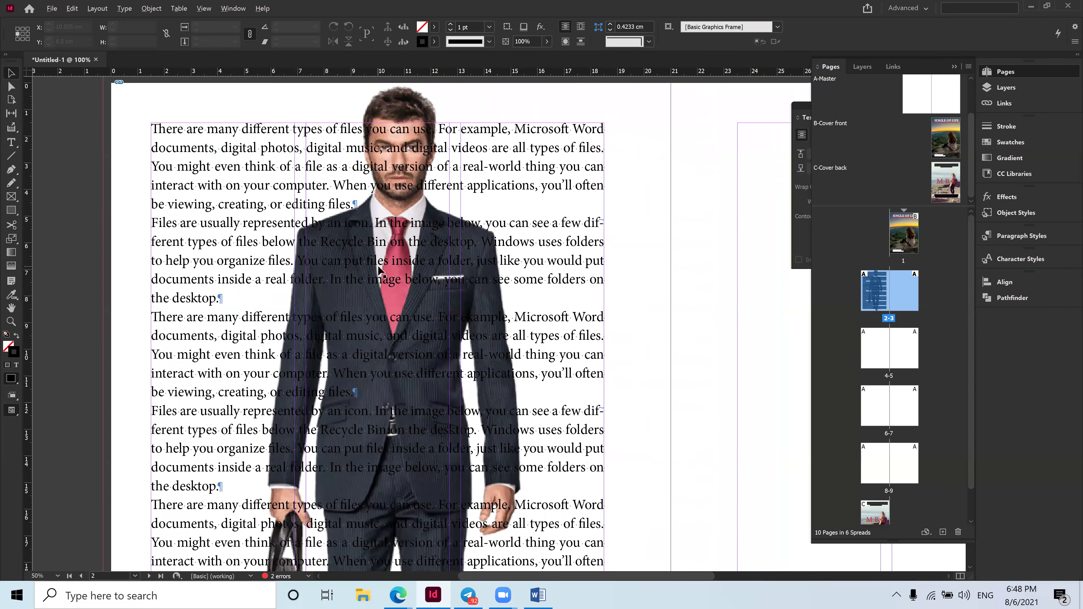
pyautogui.scroll(-1, 369, 230)
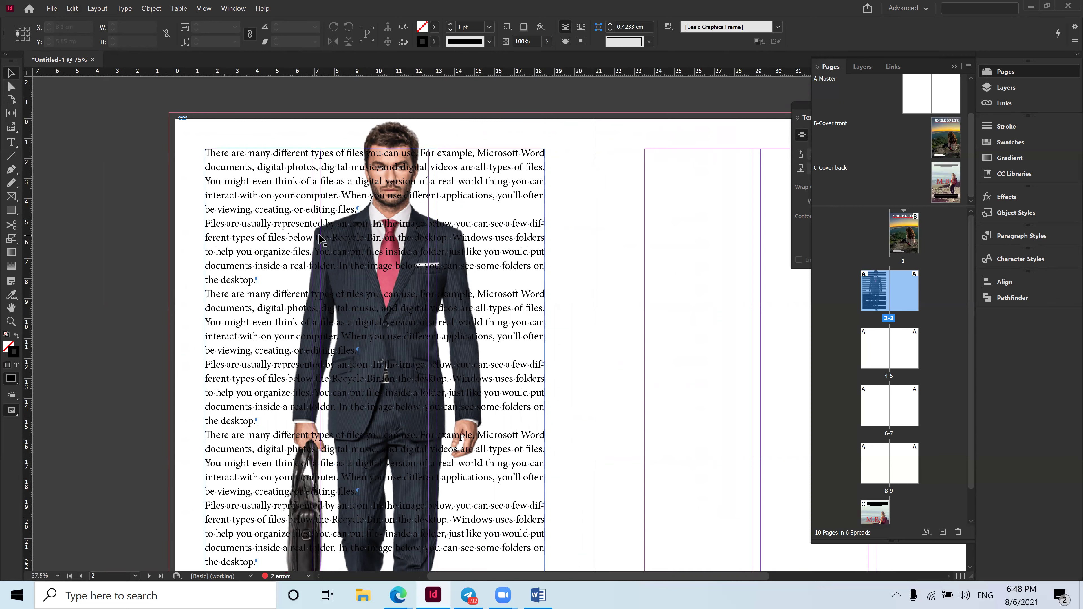
pyautogui.click(238, 171)
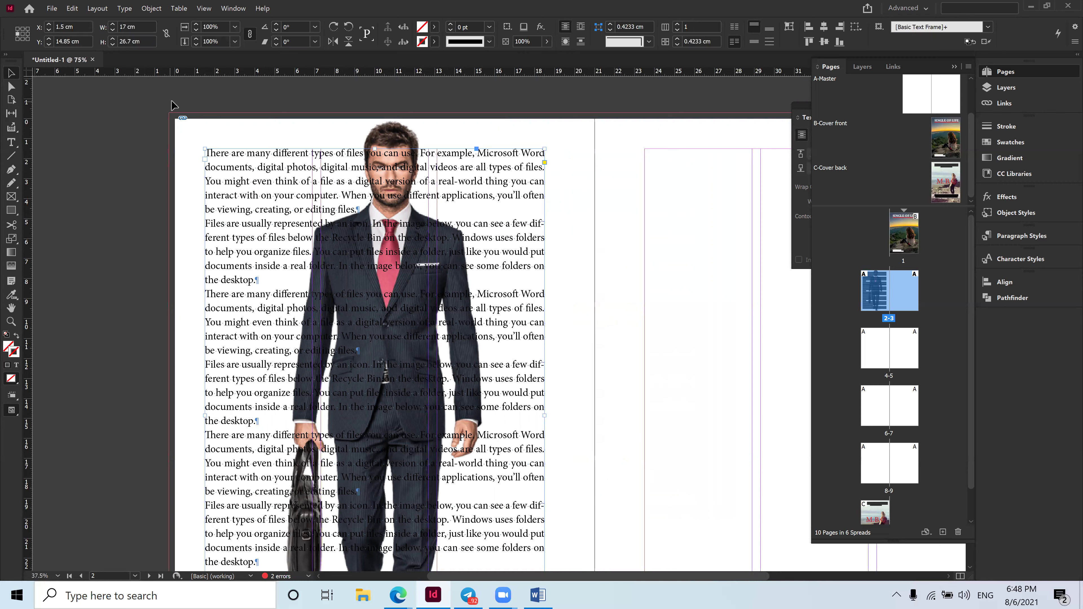
pyautogui.click(152, 8)
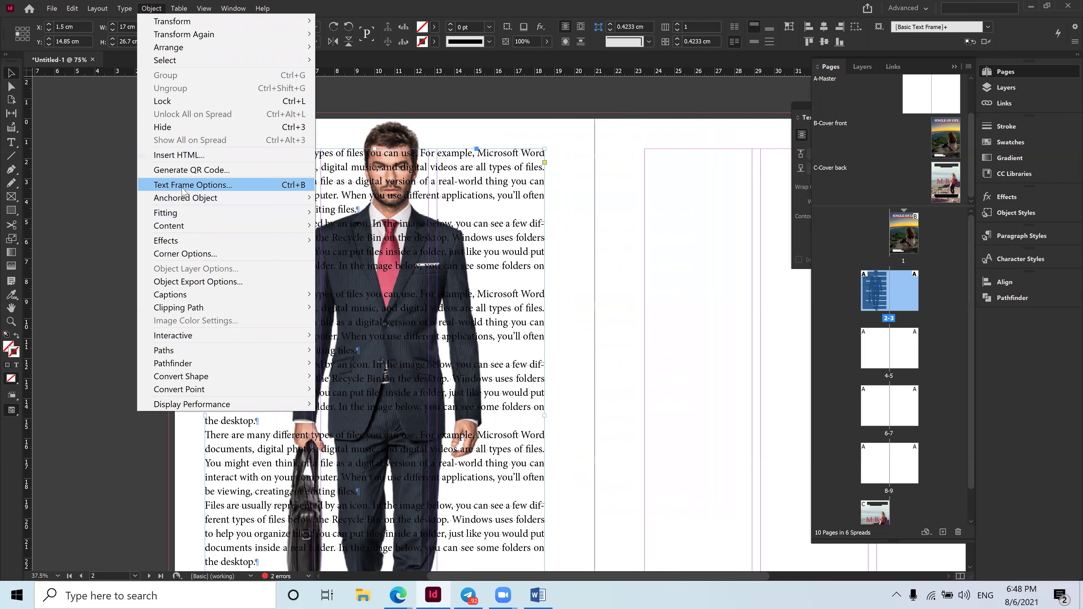
# Set the left-page body text frame to 2 columns in Text Frame Options.
pyautogui.click(254, 188)
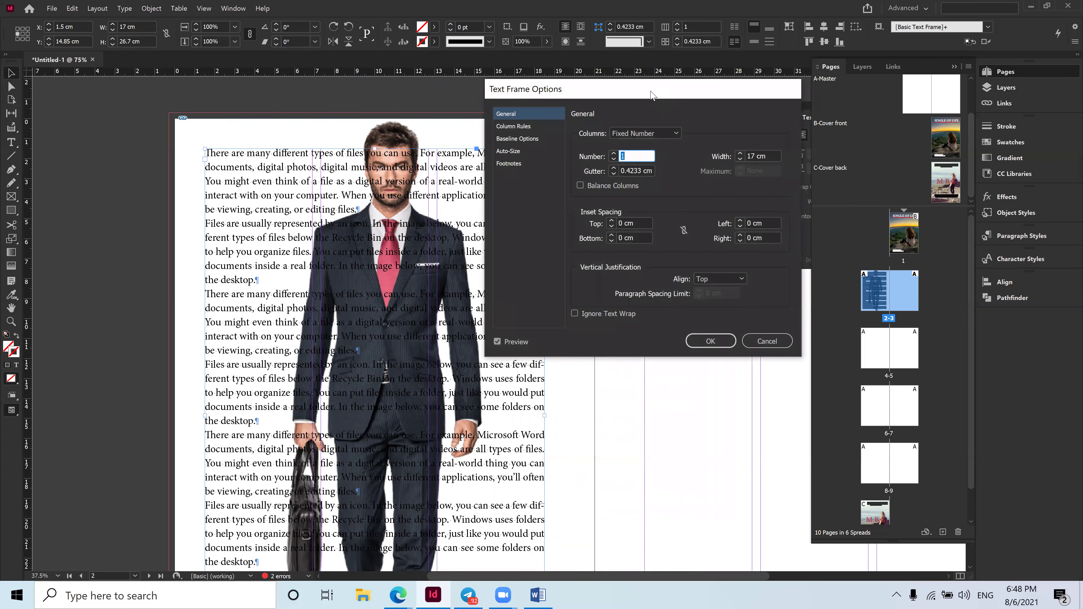
pyautogui.moveTo(651, 94); pyautogui.dragTo(707, 104)
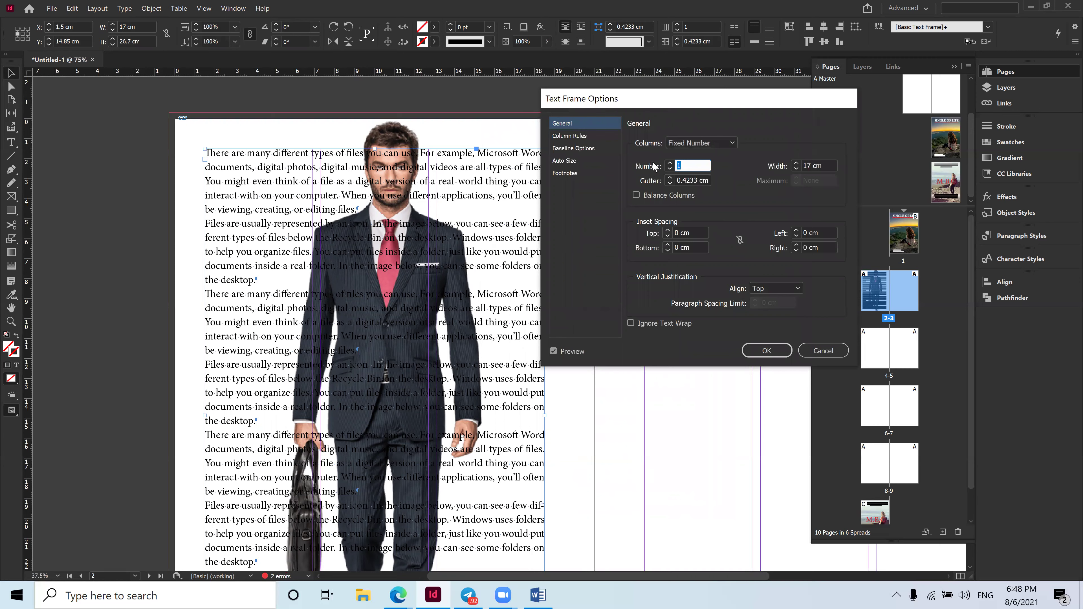
pyautogui.click(669, 163)
pyautogui.click(669, 163)
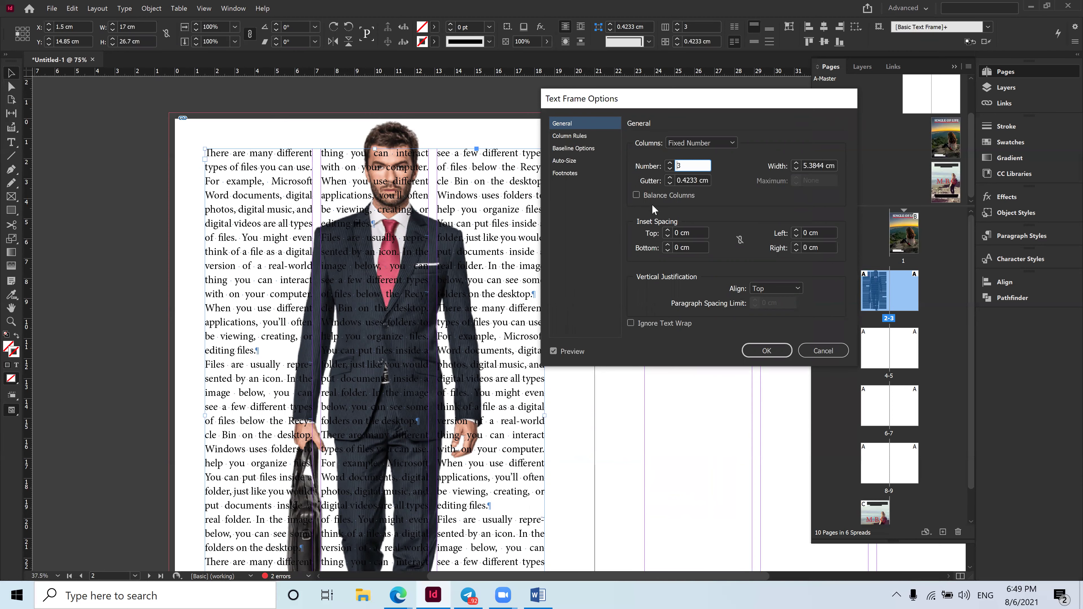
pyautogui.click(670, 164)
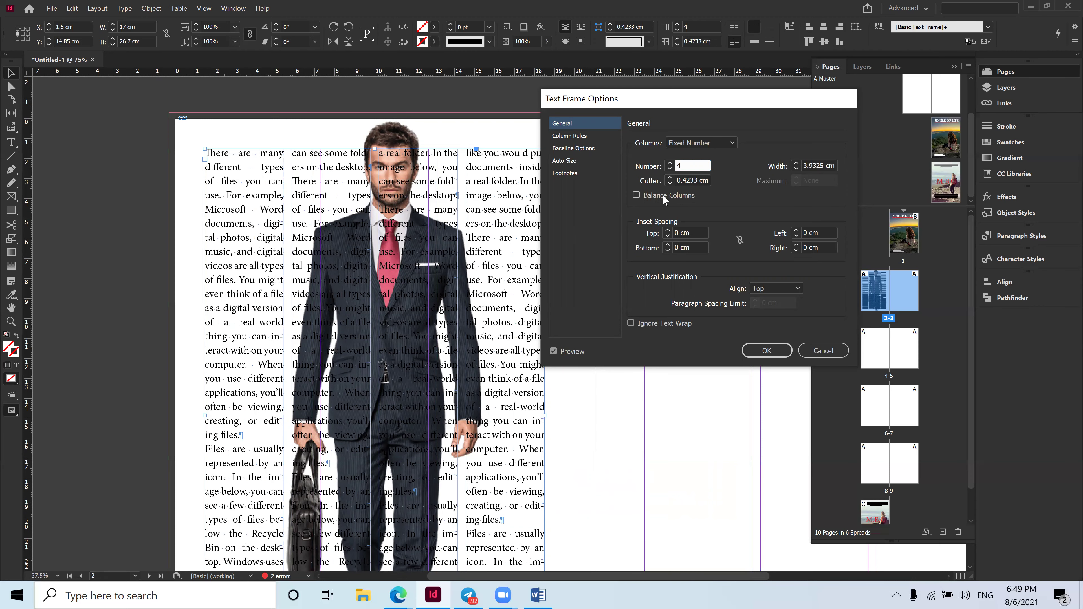
pyautogui.click(670, 169)
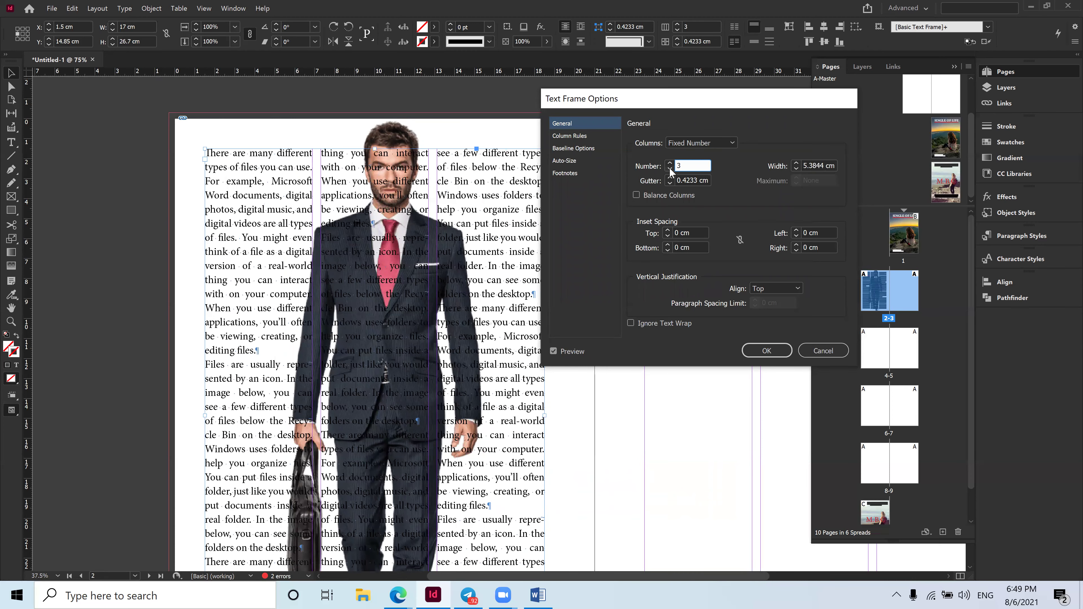
pyautogui.click(670, 170)
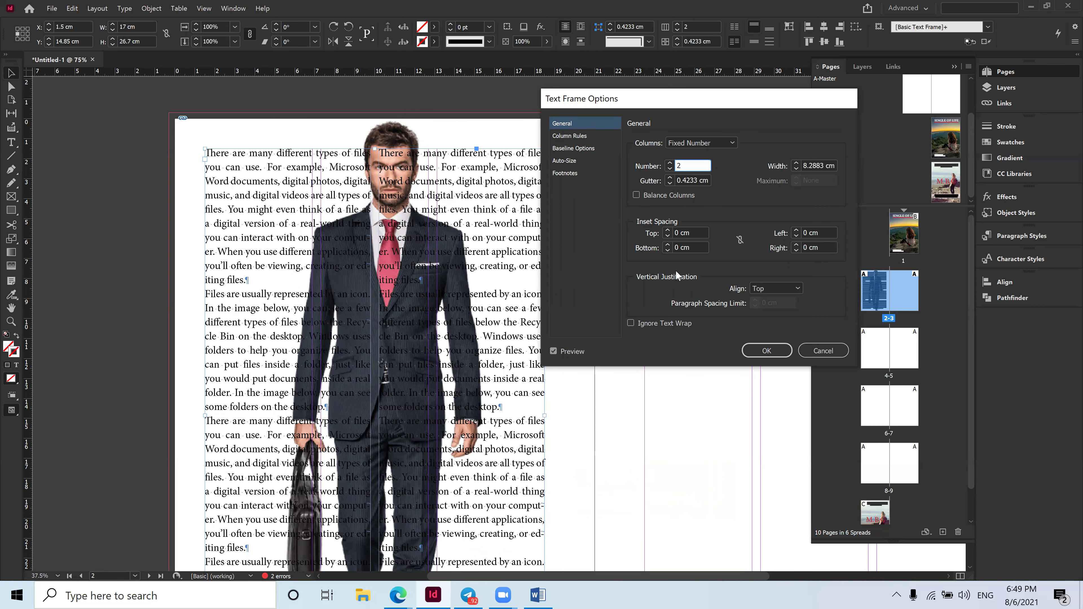
pyautogui.click(761, 354)
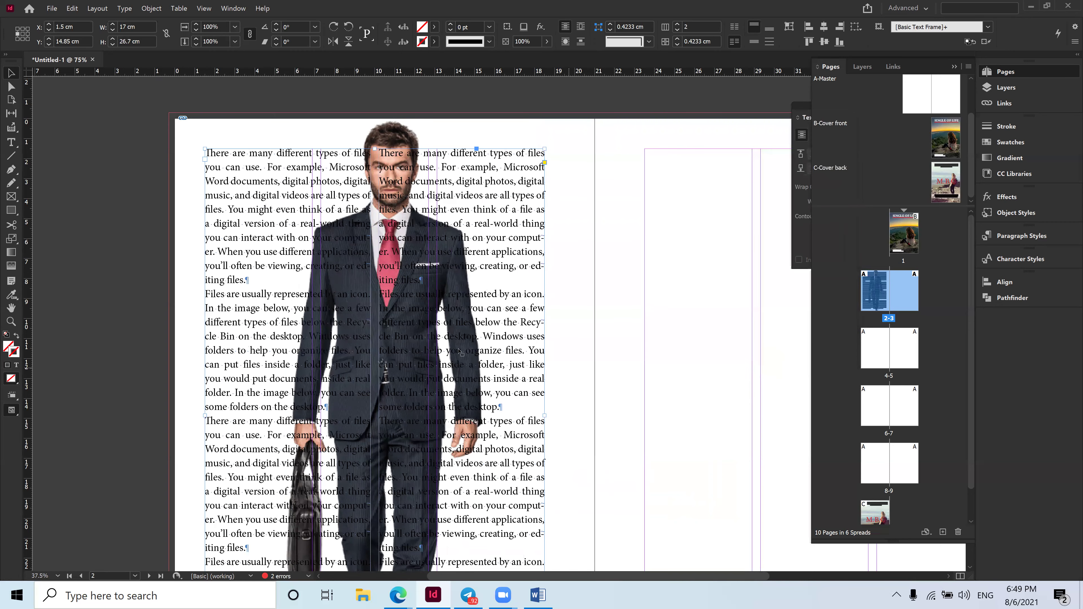
# Change the left-page body text frame's Columns Number back to 1 via Object > Text Frame Options.
pyautogui.scroll(-4, 408, 354)
pyautogui.scroll(-4, 408, 353)
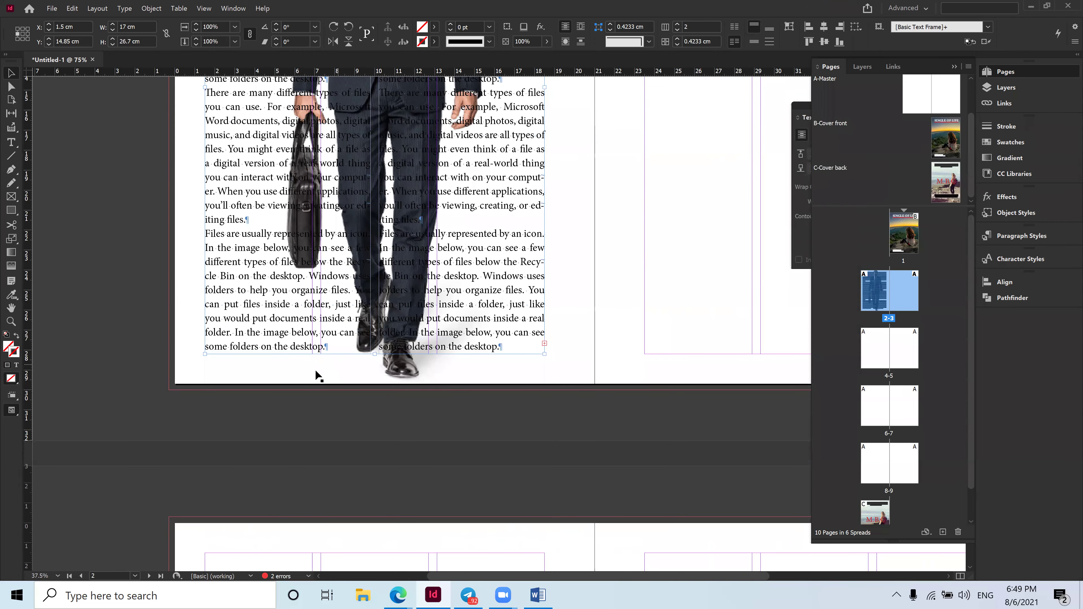
pyautogui.scroll(4, 319, 375)
pyautogui.scroll(3, 330, 369)
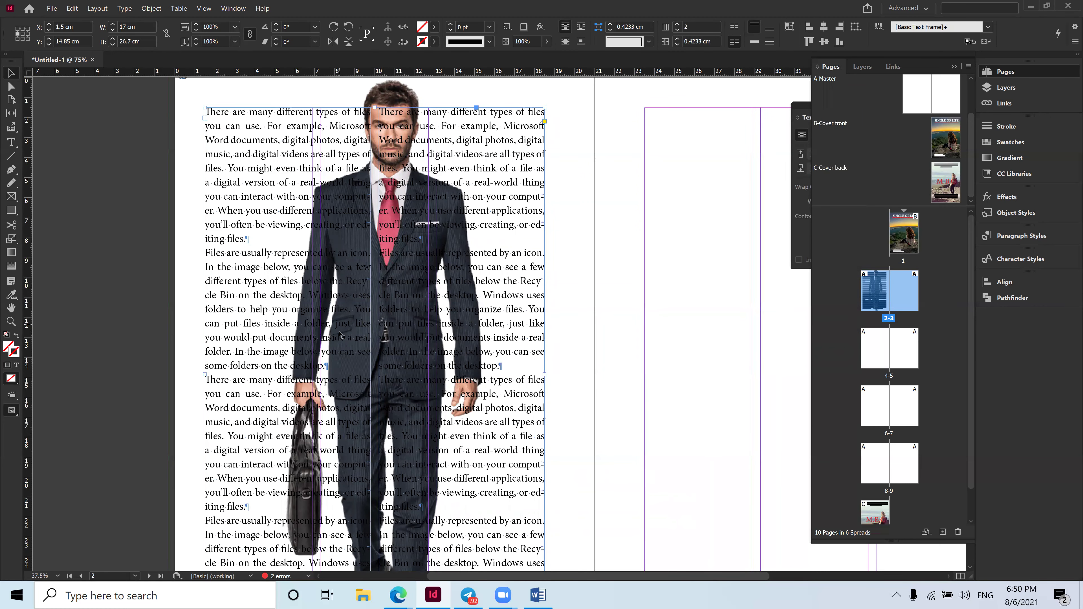
pyautogui.scroll(-3, 340, 334)
pyautogui.scroll(1, 316, 314)
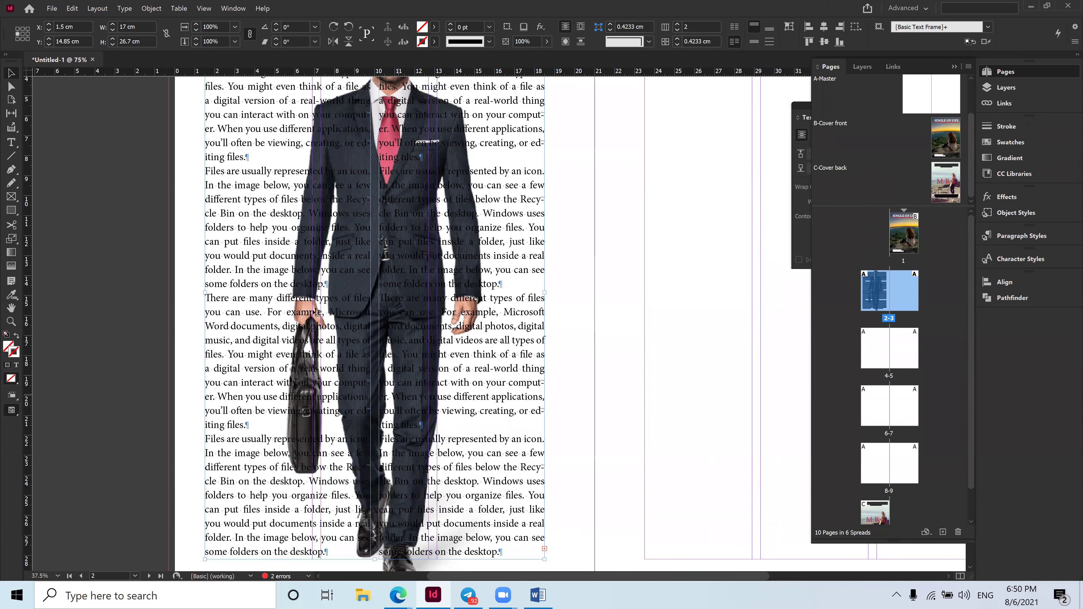
pyautogui.click(152, 9)
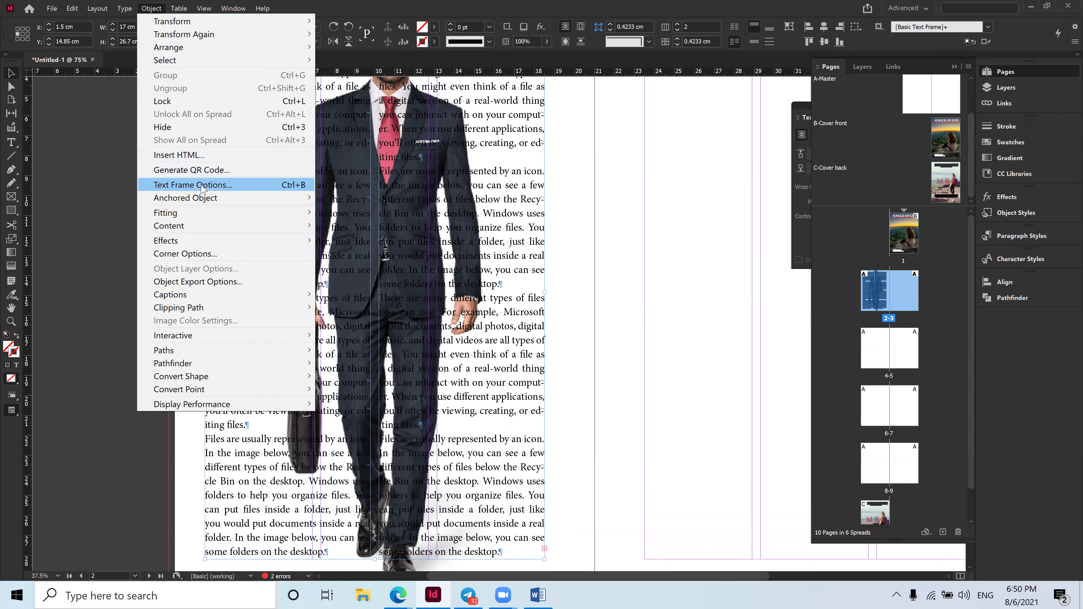
pyautogui.click(213, 185)
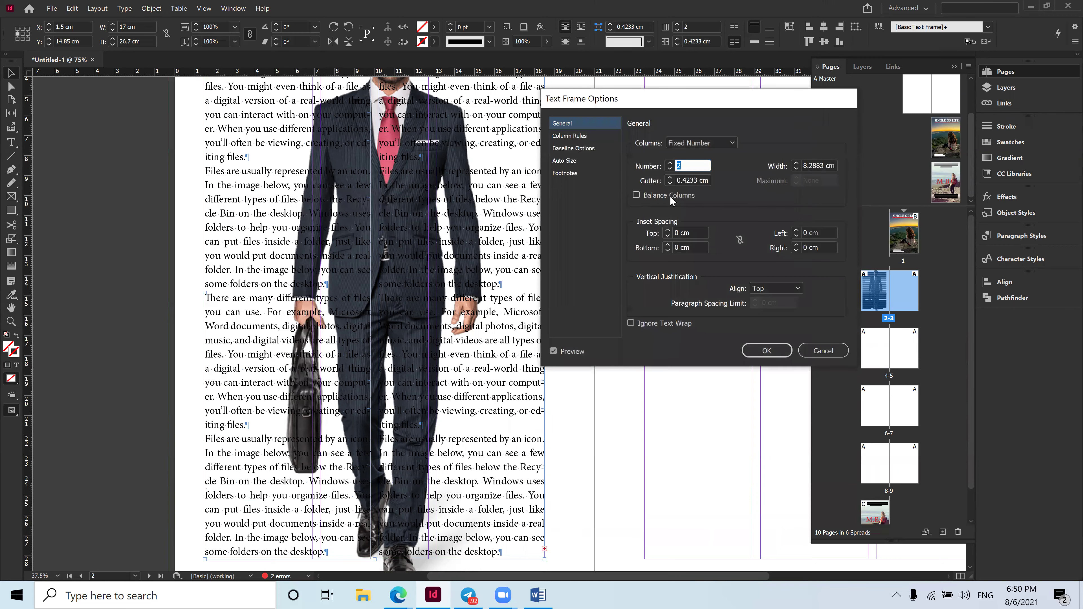
pyautogui.click(669, 170)
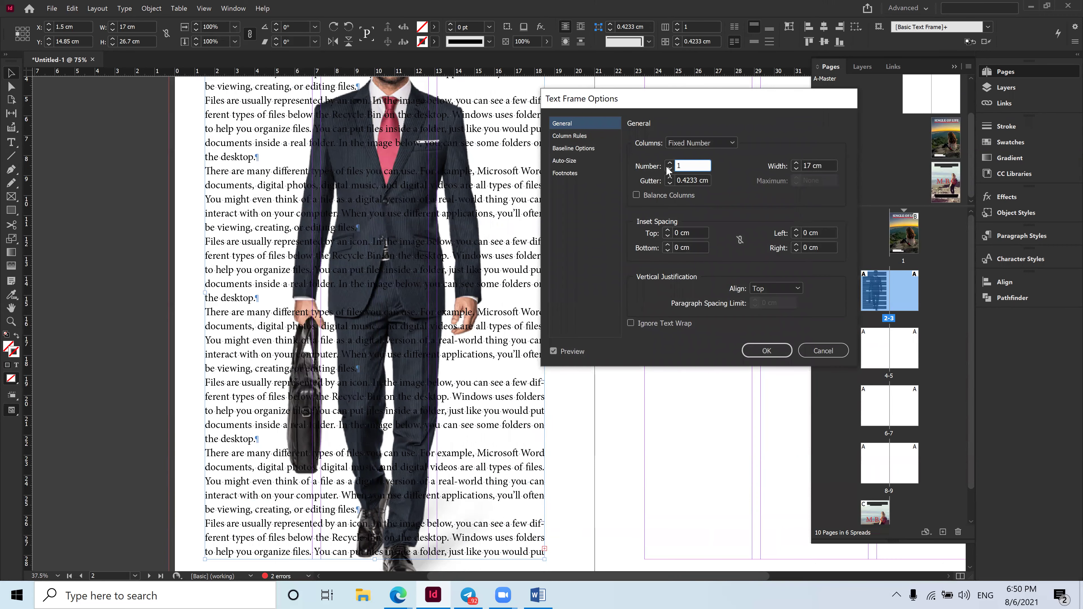
pyautogui.click(766, 350)
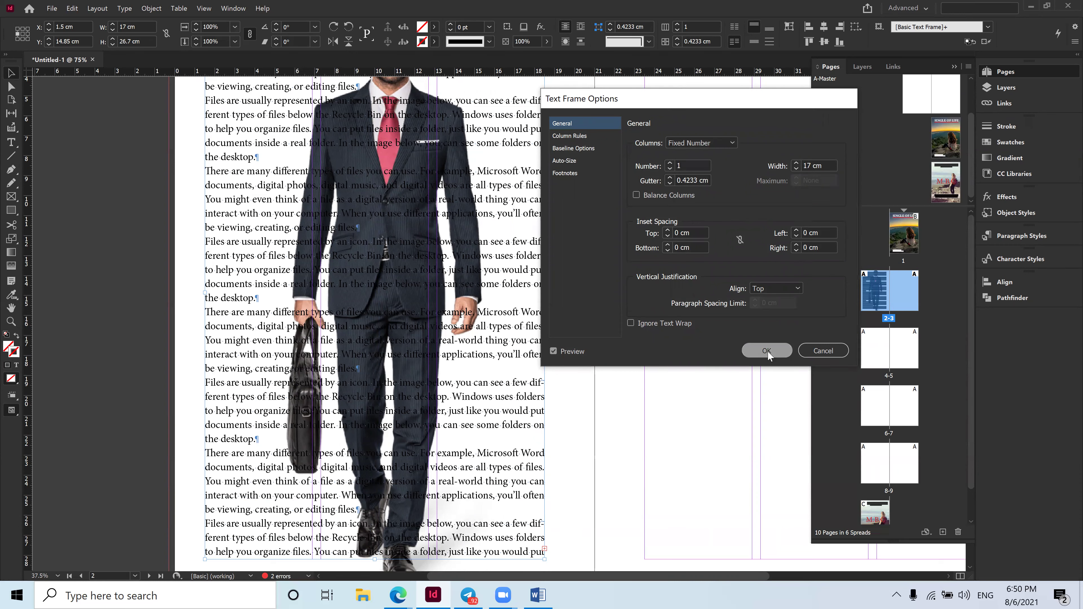
pyautogui.scroll(-3, 481, 435)
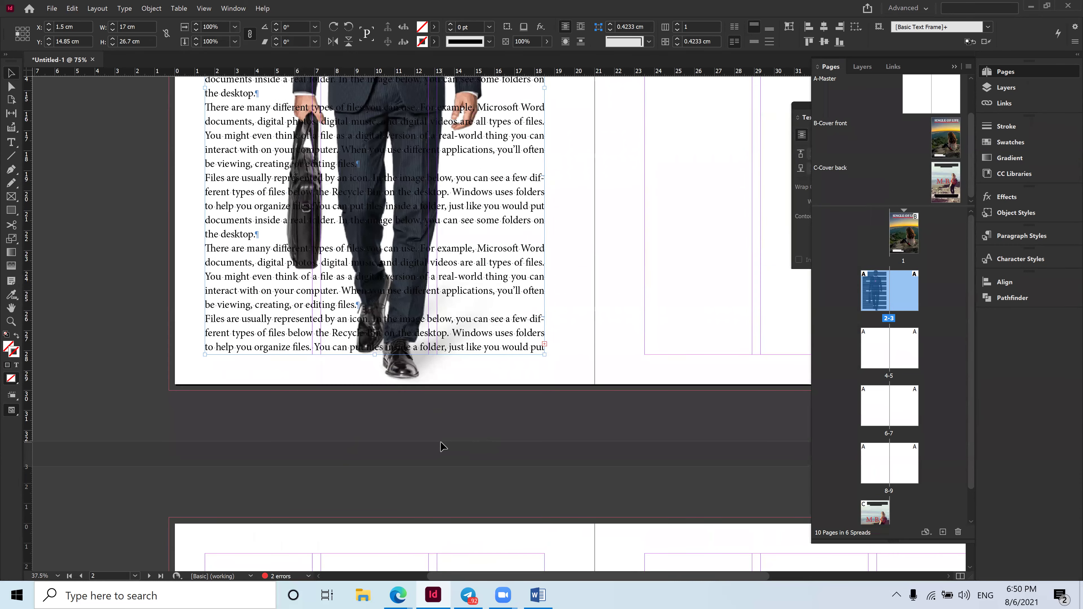
pyautogui.scroll(3, 442, 443)
pyautogui.scroll(5, 378, 200)
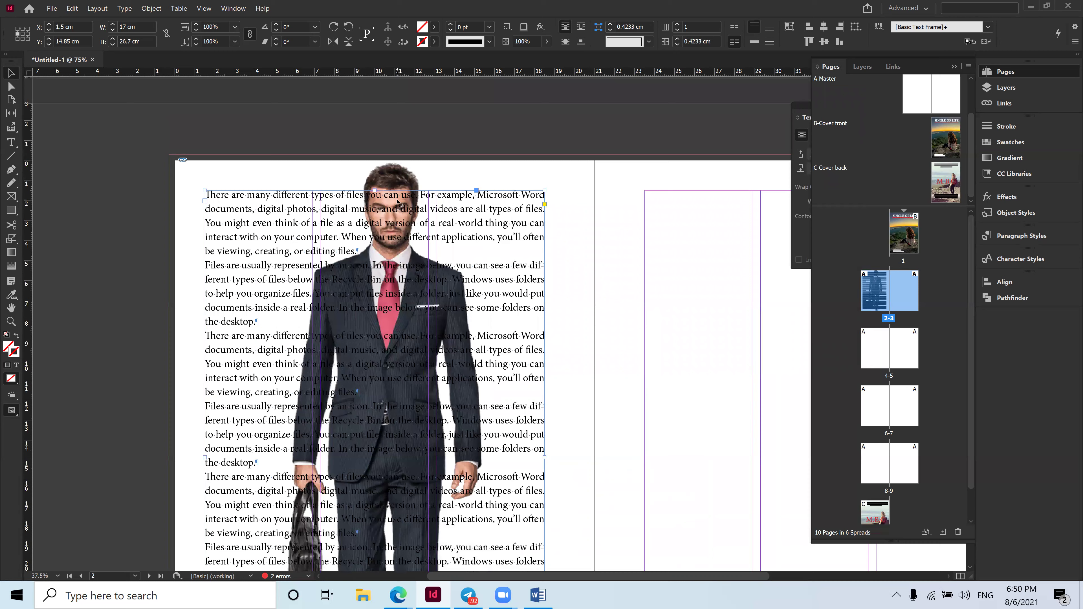
pyautogui.scroll(-2, 378, 200)
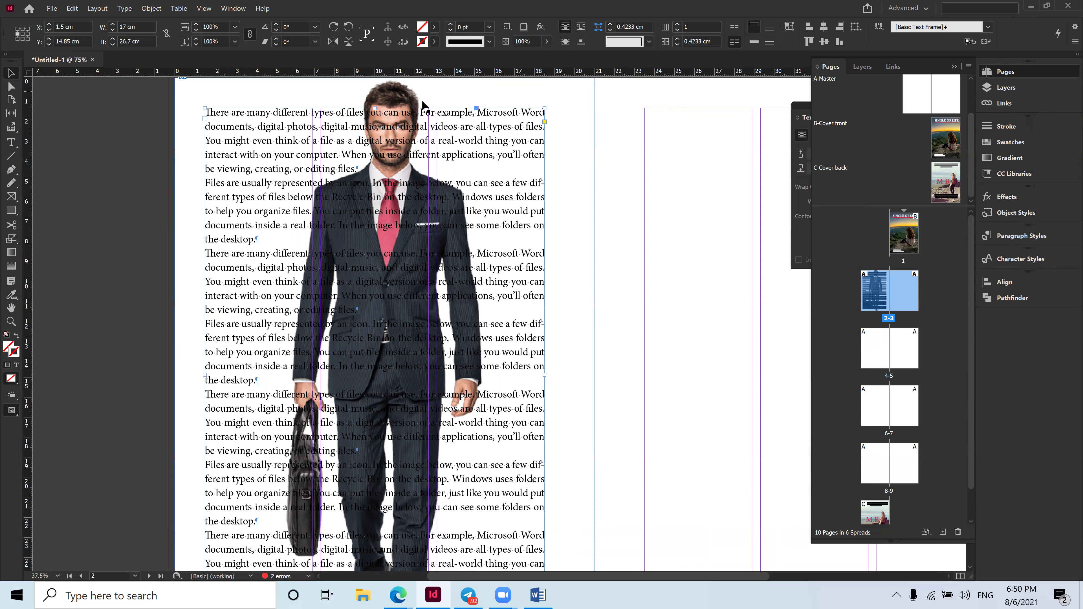
# Select the suited-man photo, show the Text Wrap panel beside it, and close Character Styles.
pyautogui.click(384, 325)
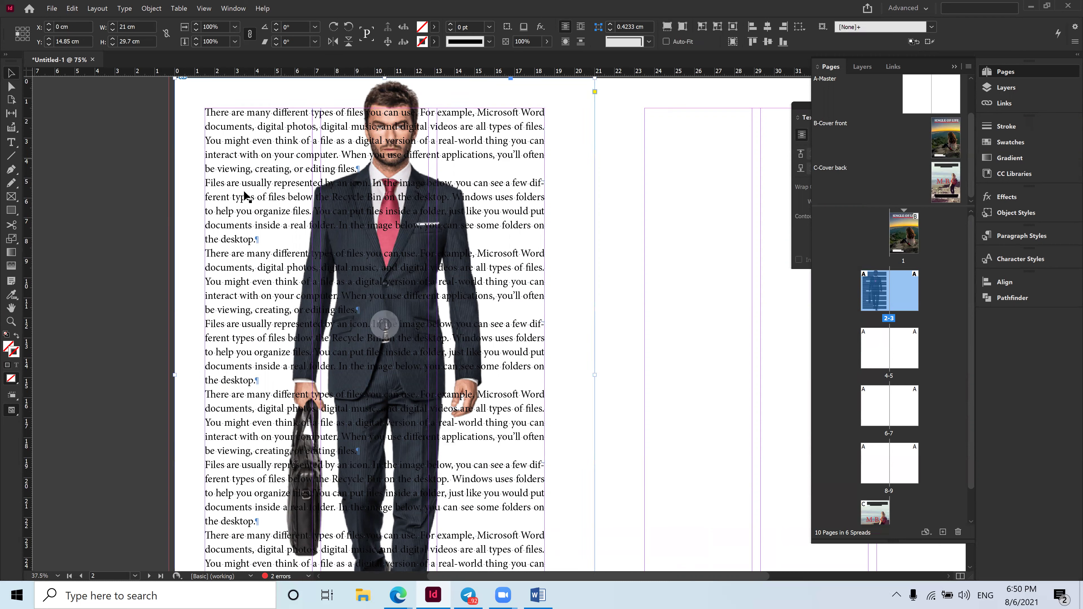
pyautogui.scroll(3, 242, 222)
pyautogui.click(97, 213)
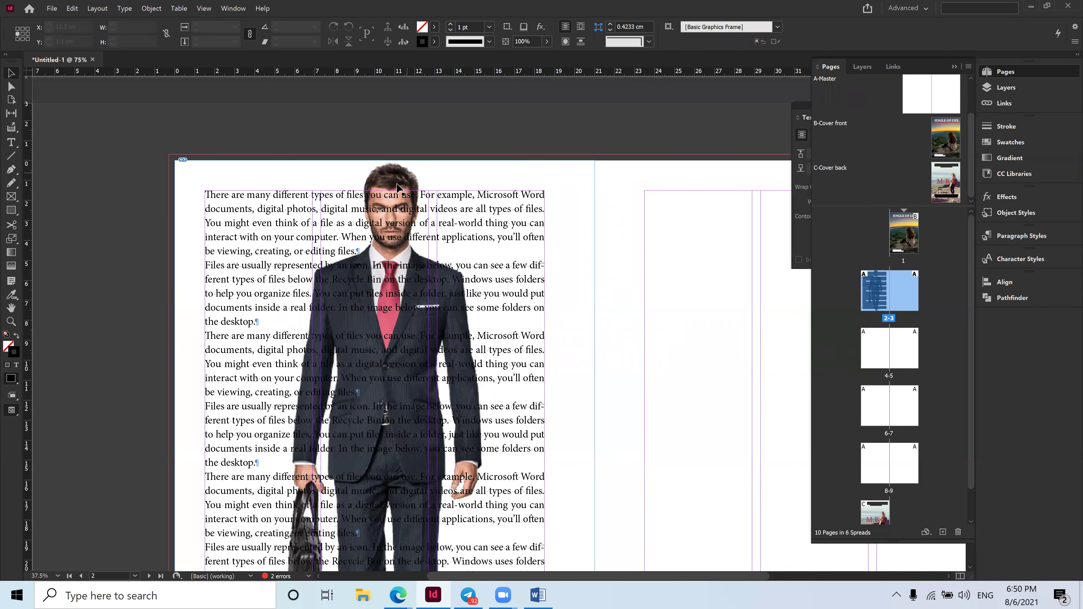
pyautogui.click(403, 176)
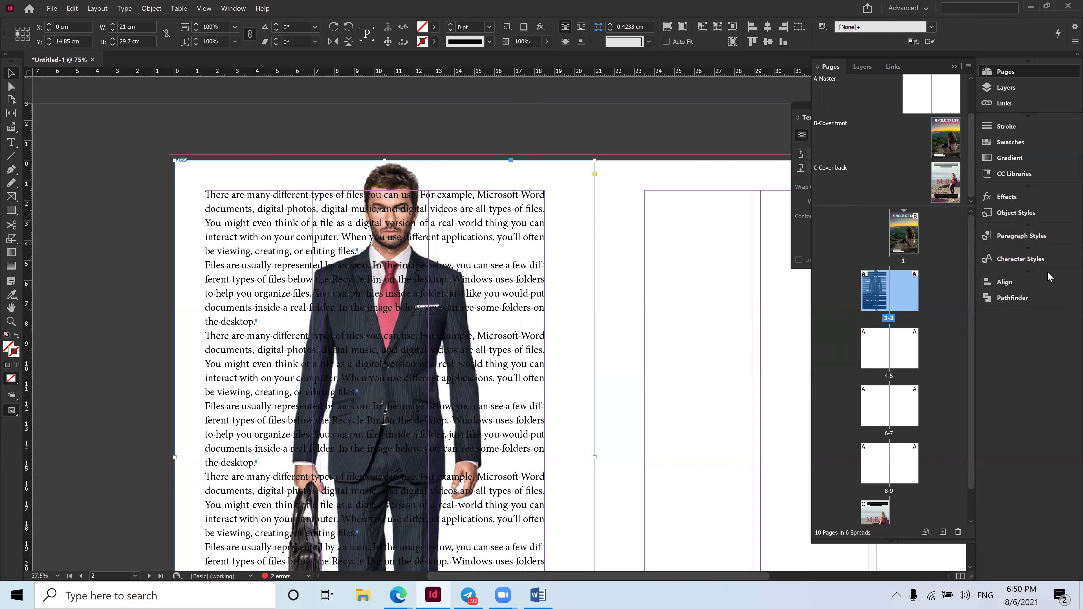
pyautogui.click(1053, 259)
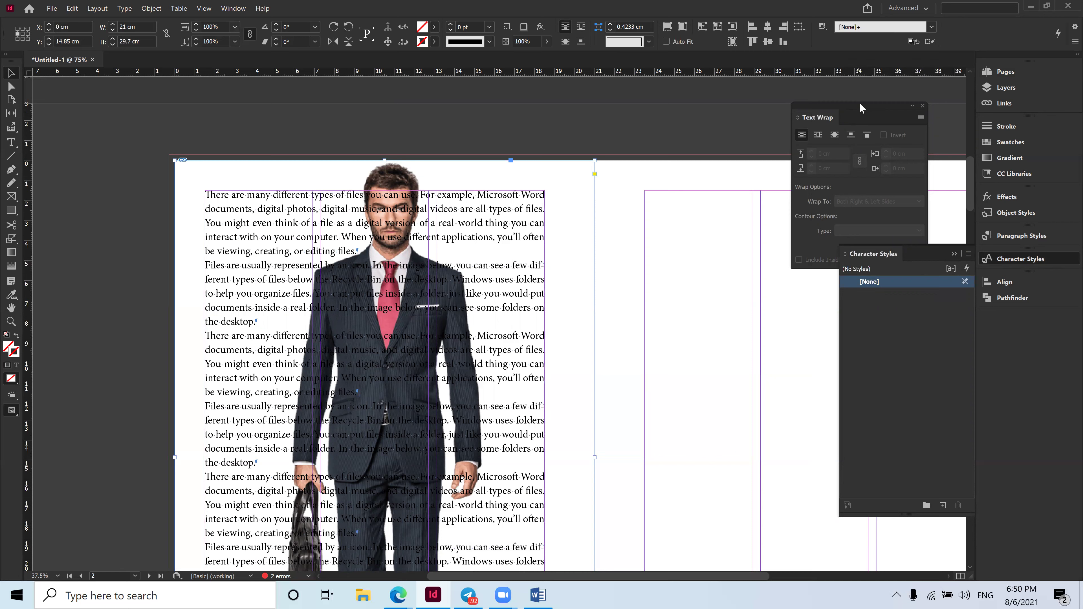
pyautogui.moveTo(859, 102)
pyautogui.mouseDown()
pyautogui.moveTo(855, 115)
pyautogui.moveTo(865, 111)
pyautogui.mouseUp()
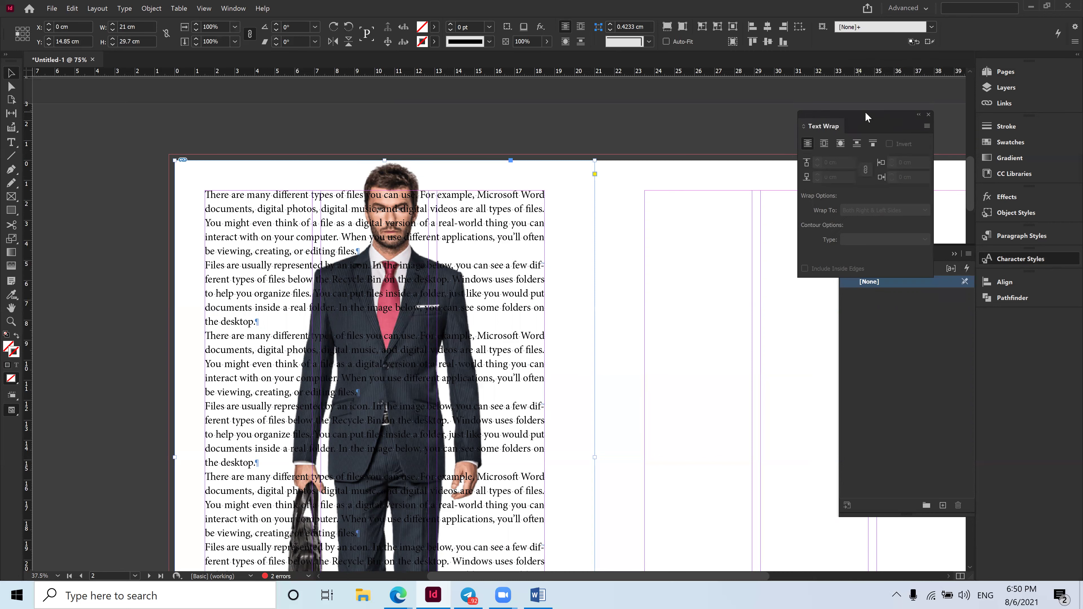
pyautogui.click(954, 254)
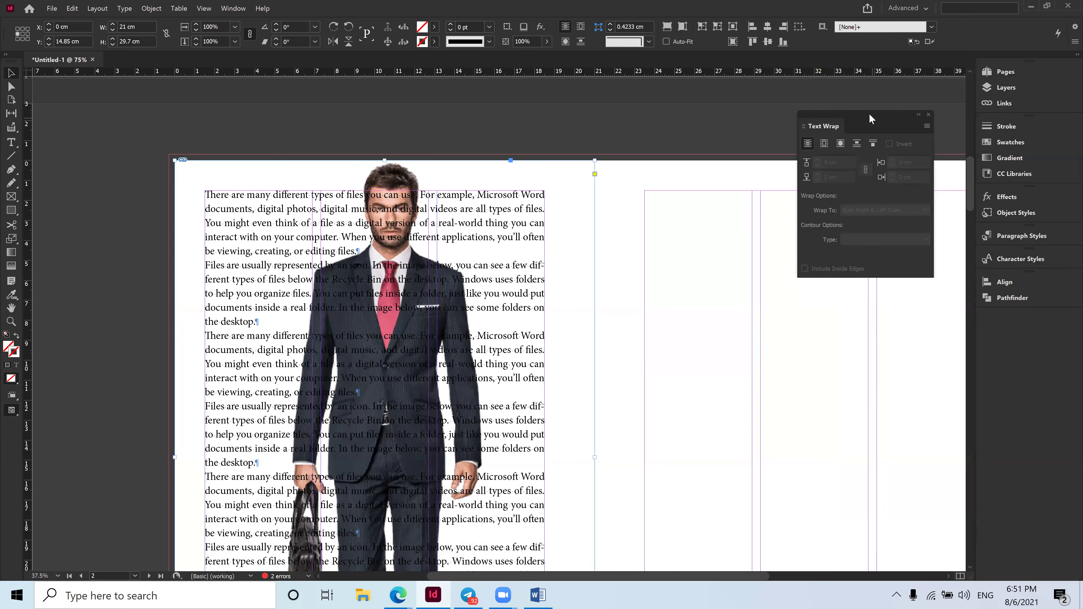
pyautogui.moveTo(869, 116); pyautogui.dragTo(876, 123)
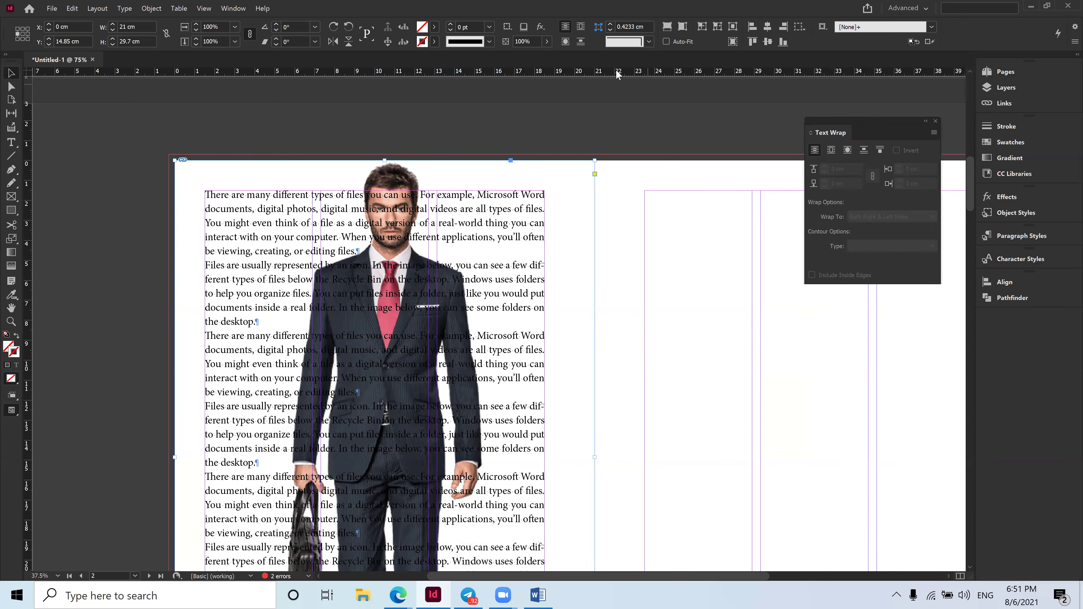
# Apply Wrap around object shape to the suited-man image, using its clipping contour.
pyautogui.click(830, 150)
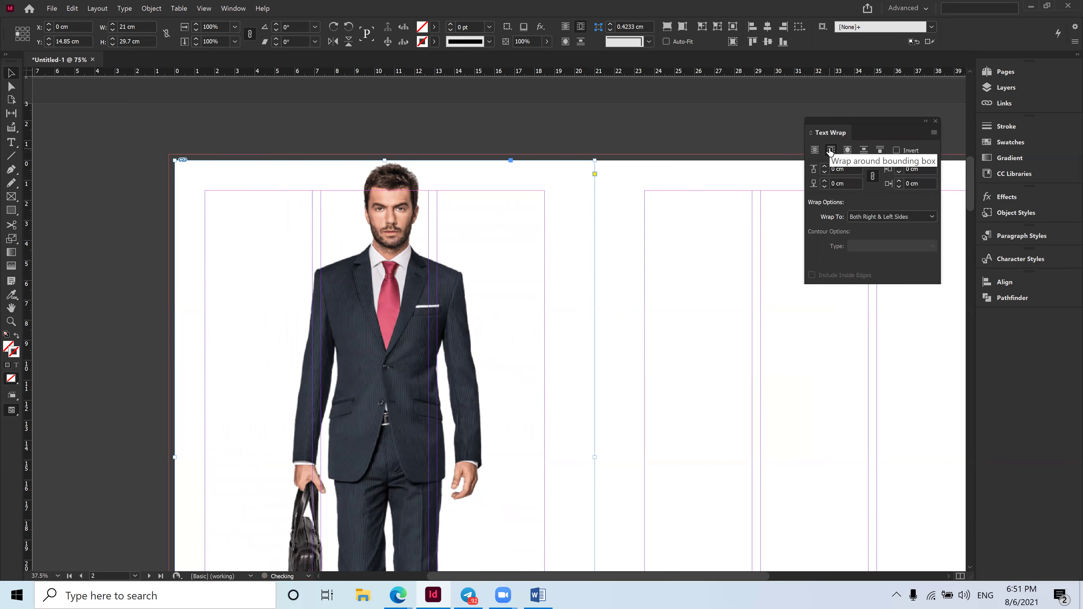
pyautogui.click(848, 150)
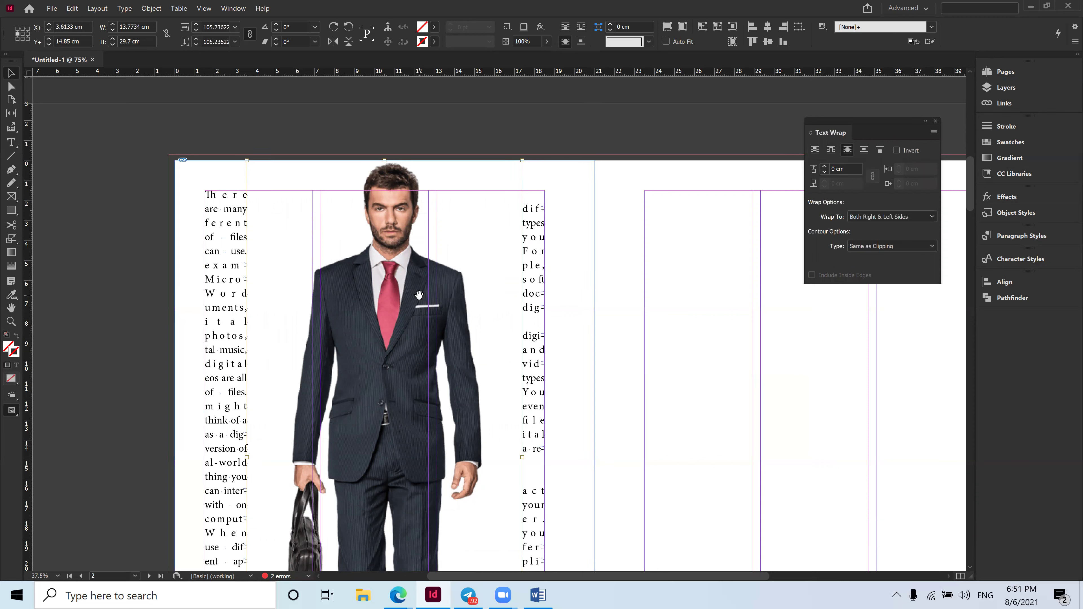
pyautogui.scroll(-2, 419, 295)
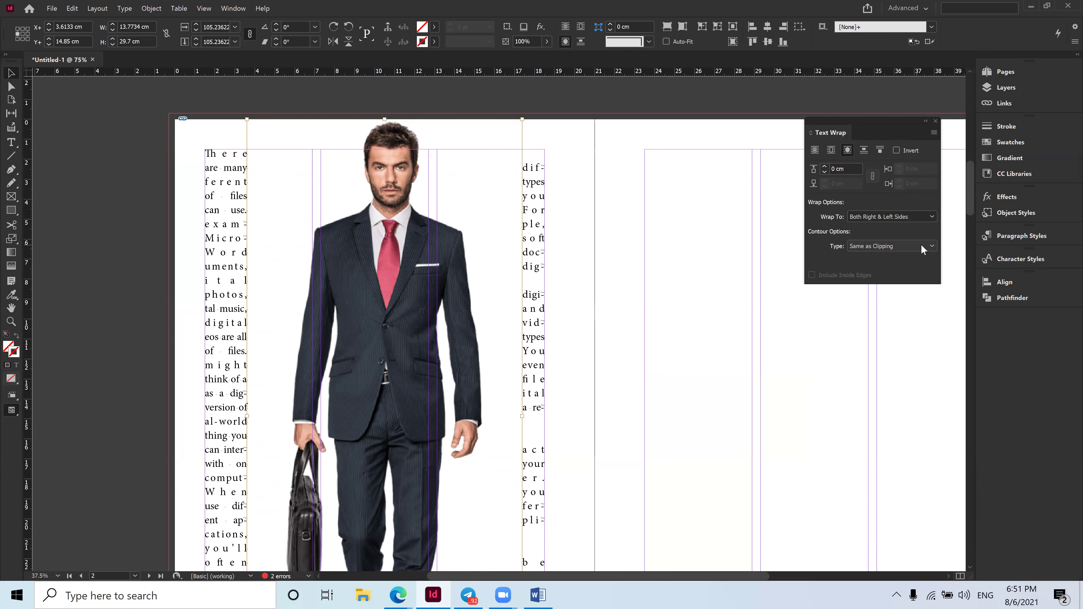
# Set the wrap contour type to Alpha Channel with an initial 0.2 cm offset.
pyautogui.click(931, 249)
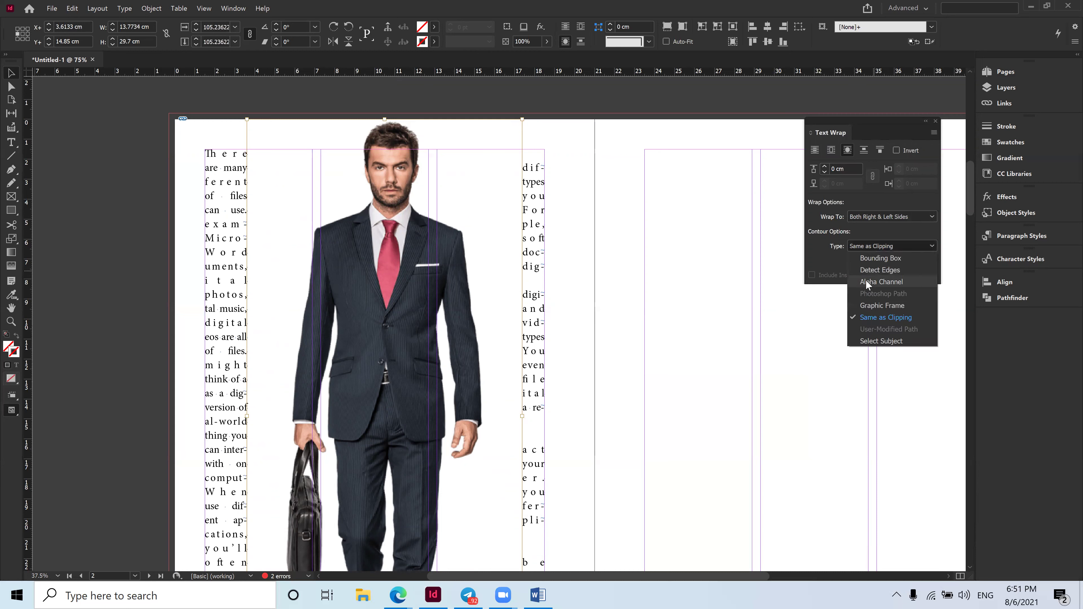
pyautogui.click(901, 279)
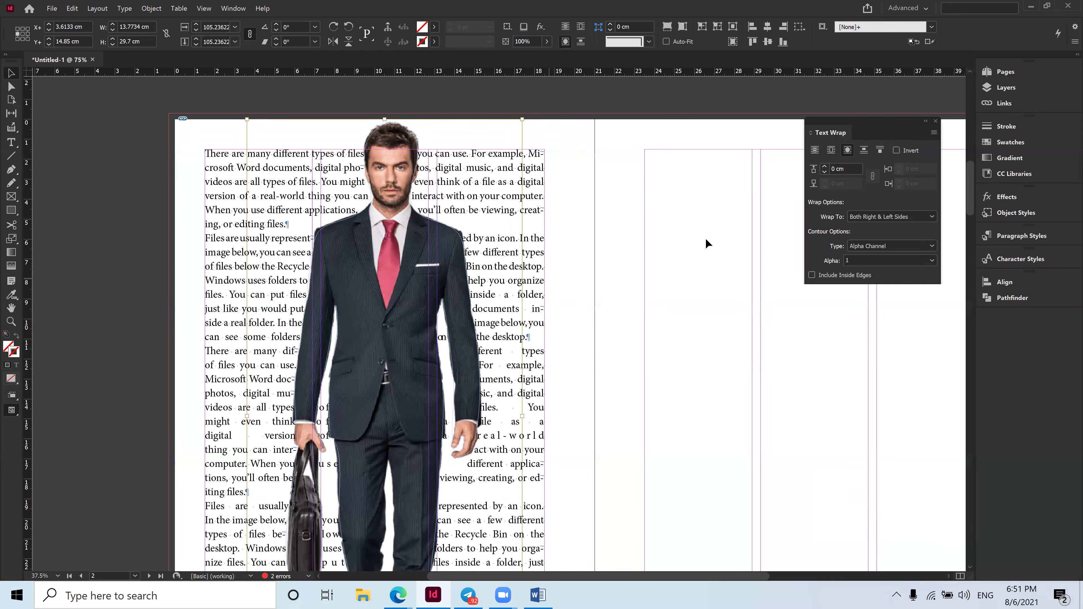
pyautogui.click(824, 166)
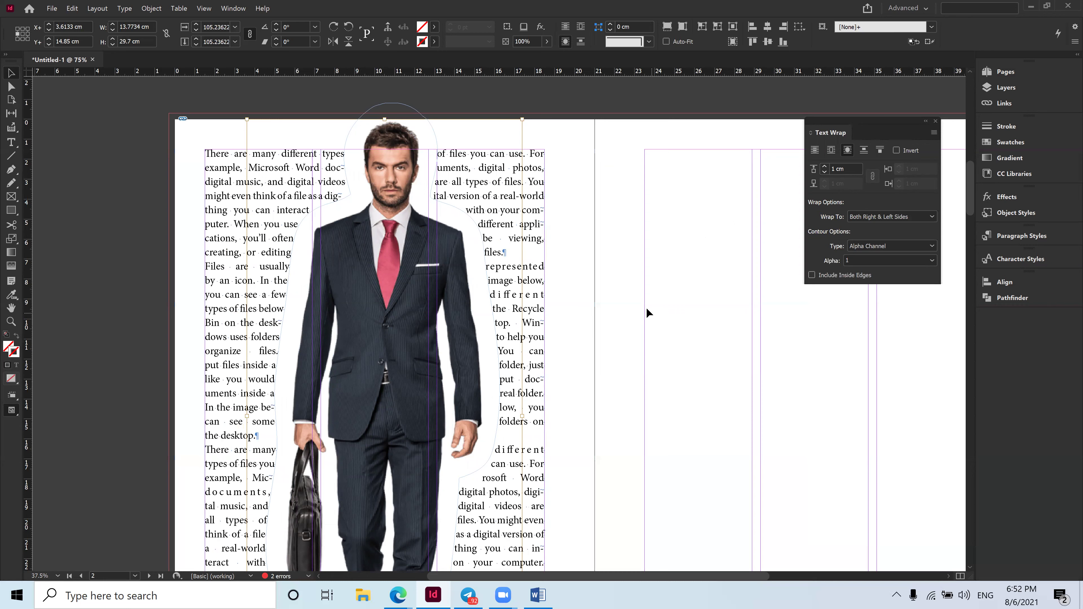
pyautogui.click(844, 169)
pyautogui.write('0.2')
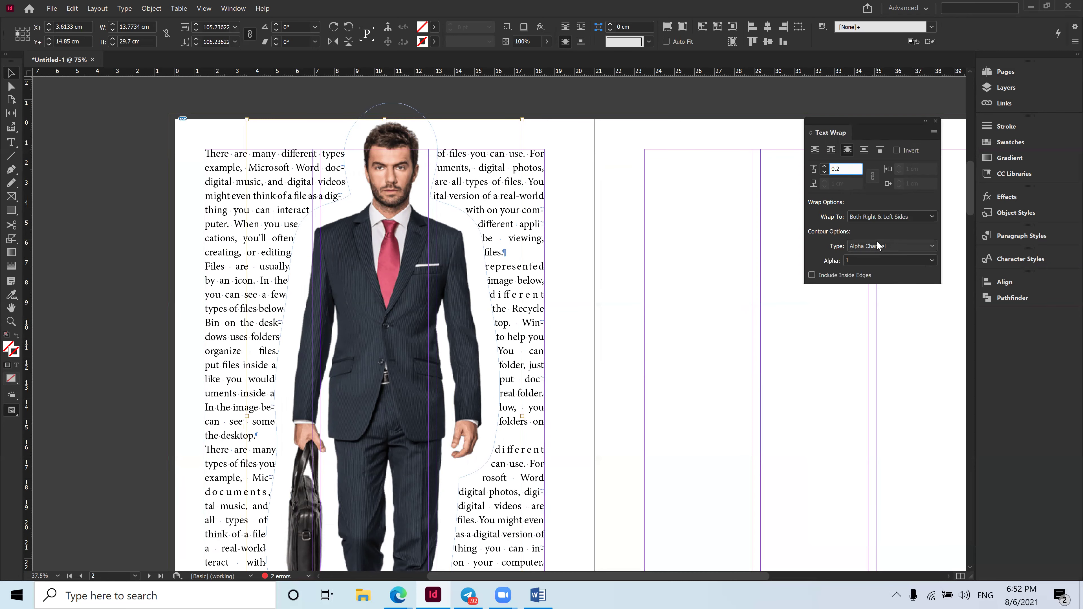
pyautogui.press('Return')
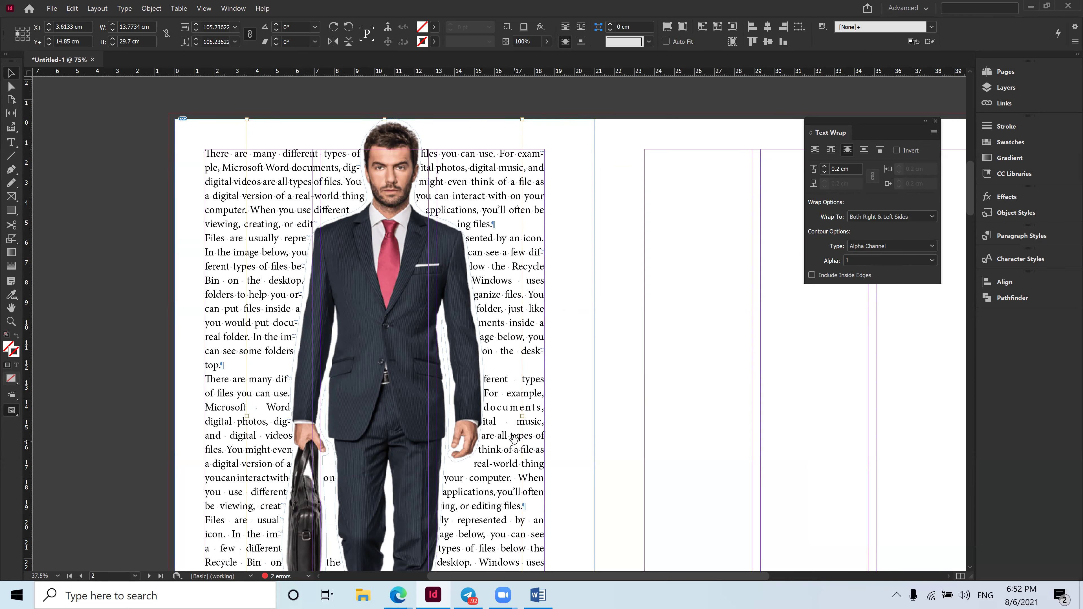
# Raise the wrap offset through 0.3 cm to 0.4 cm, then select the body text frame.
pyautogui.scroll(-3, 514, 437)
pyautogui.scroll(-1, 446, 447)
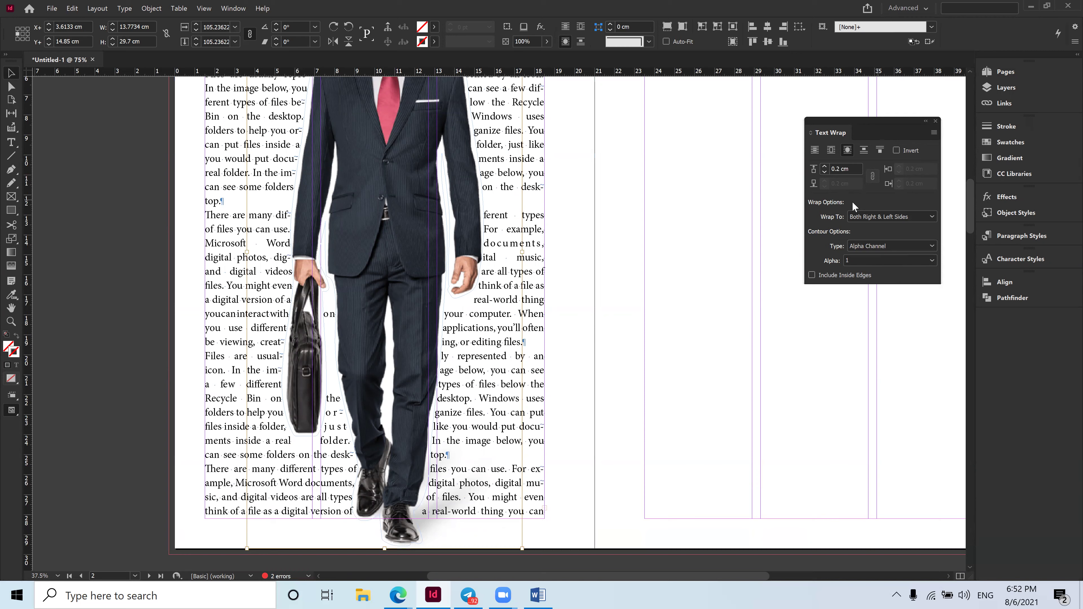
pyautogui.click(839, 167)
pyautogui.press('BackSpace')
pyautogui.write('3')
pyautogui.press('Return')
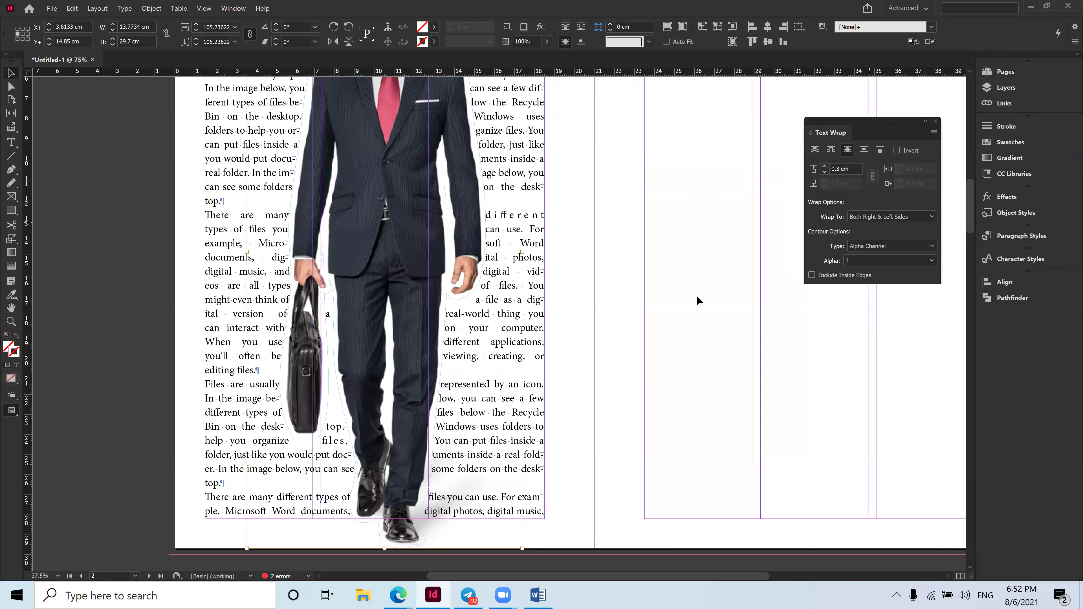
pyautogui.scroll(3, 322, 419)
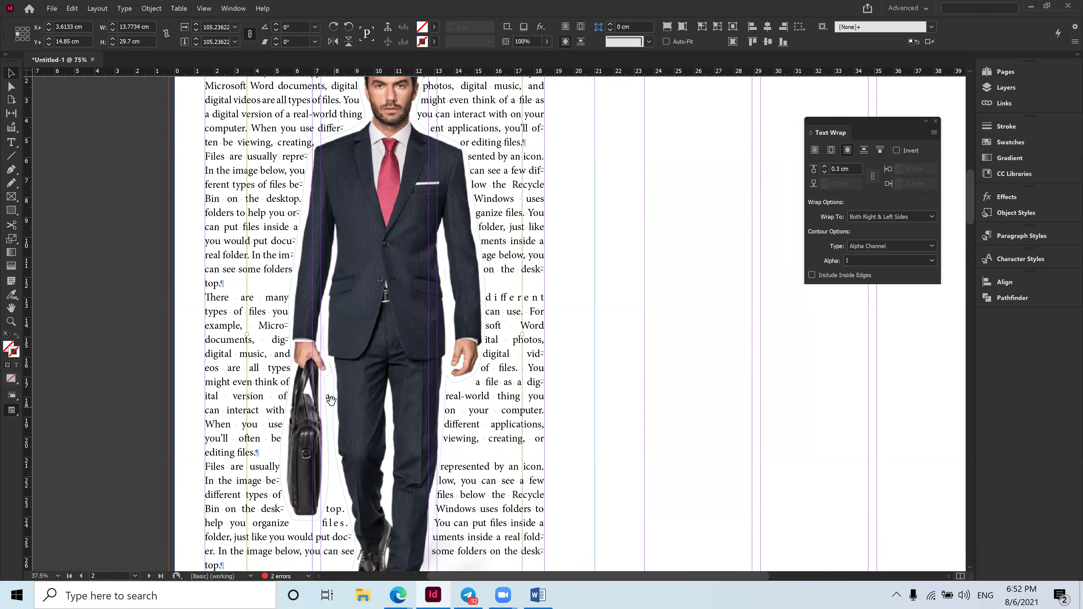
pyautogui.click(840, 168)
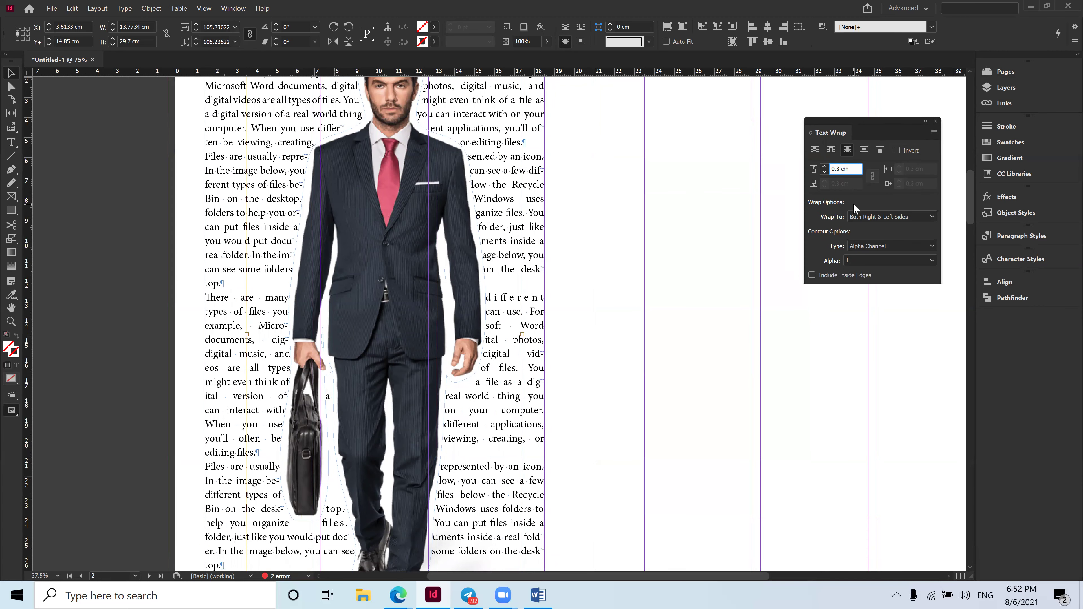
pyautogui.write('4')
pyautogui.press('Return')
pyautogui.scroll(3, 394, 263)
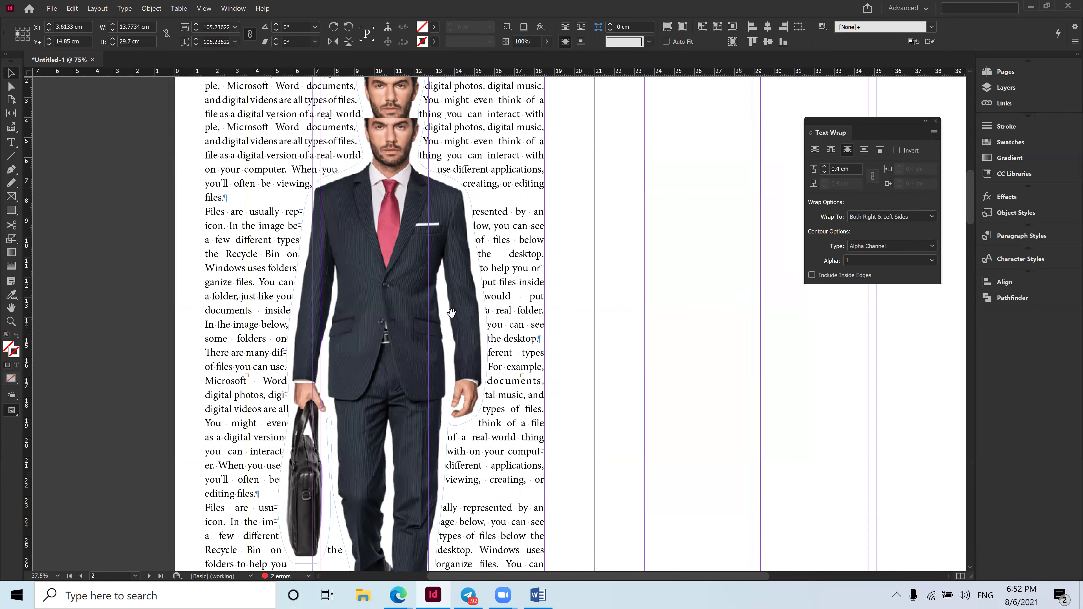
pyautogui.scroll(-5, 393, 263)
pyautogui.scroll(-3, 394, 263)
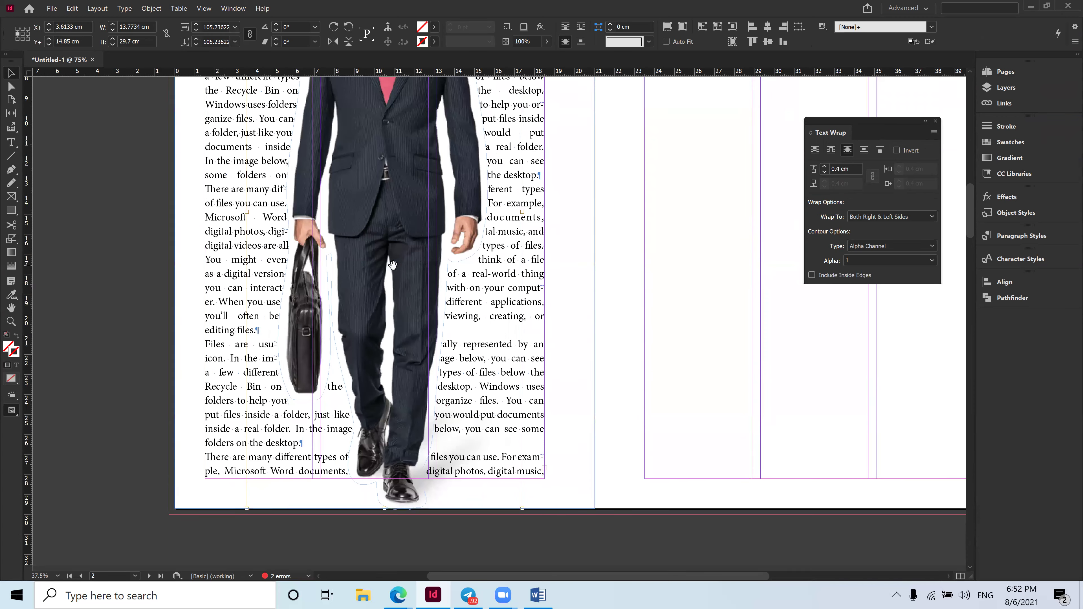
pyautogui.scroll(3, 339, 331)
pyautogui.scroll(4, 339, 331)
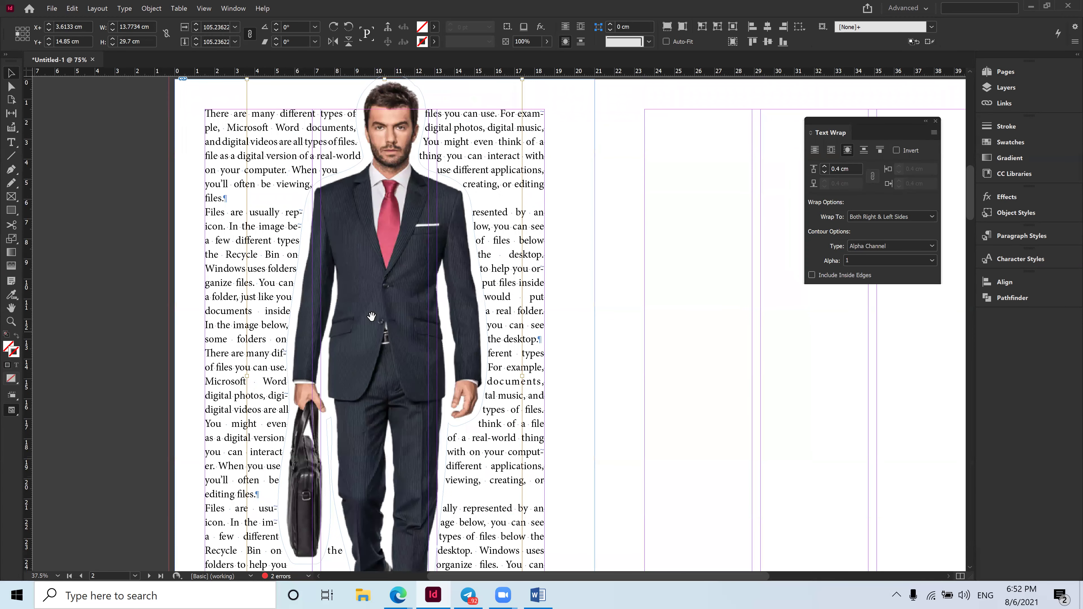
pyautogui.scroll(1, 320, 290)
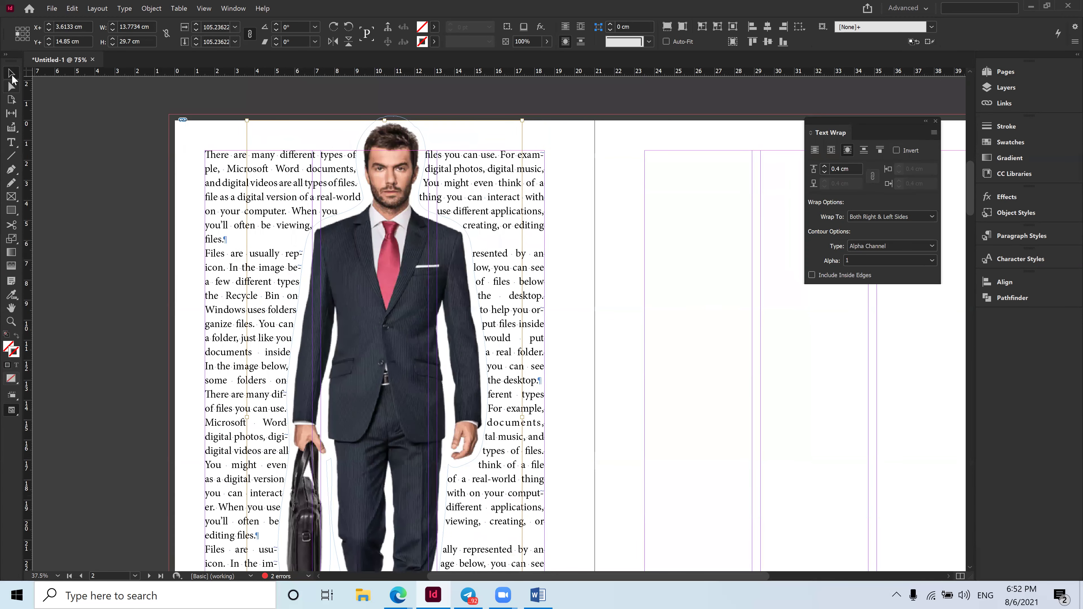
pyautogui.click(209, 159)
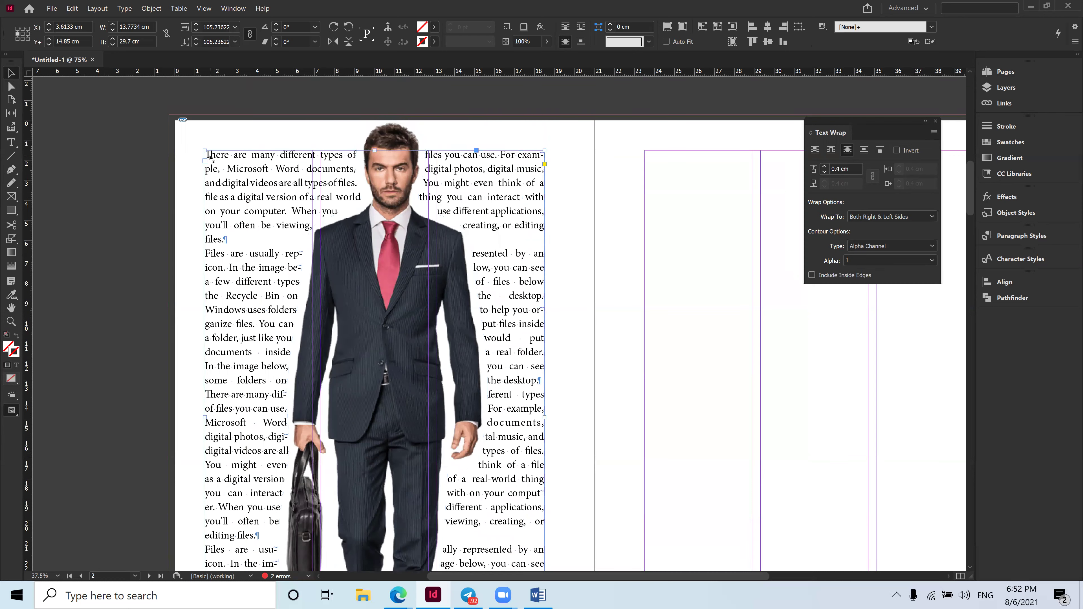
# Give the first paragraph, starting 'There', a 4-line drop cap spanning 2 characters.
pyautogui.click(11, 142)
pyautogui.click(208, 154)
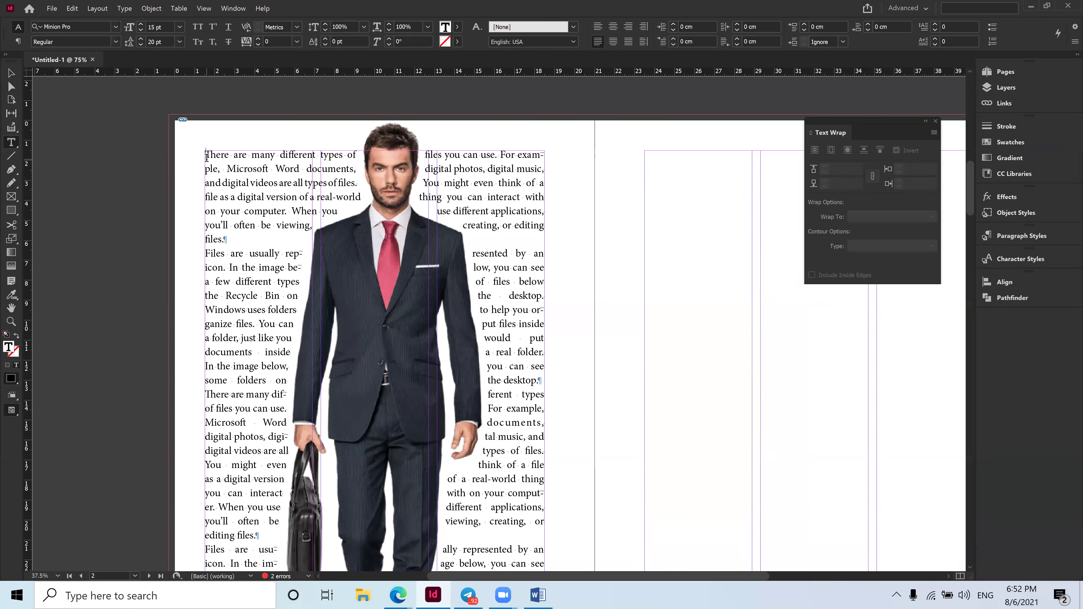
pyautogui.click(934, 24)
pyautogui.click(935, 24)
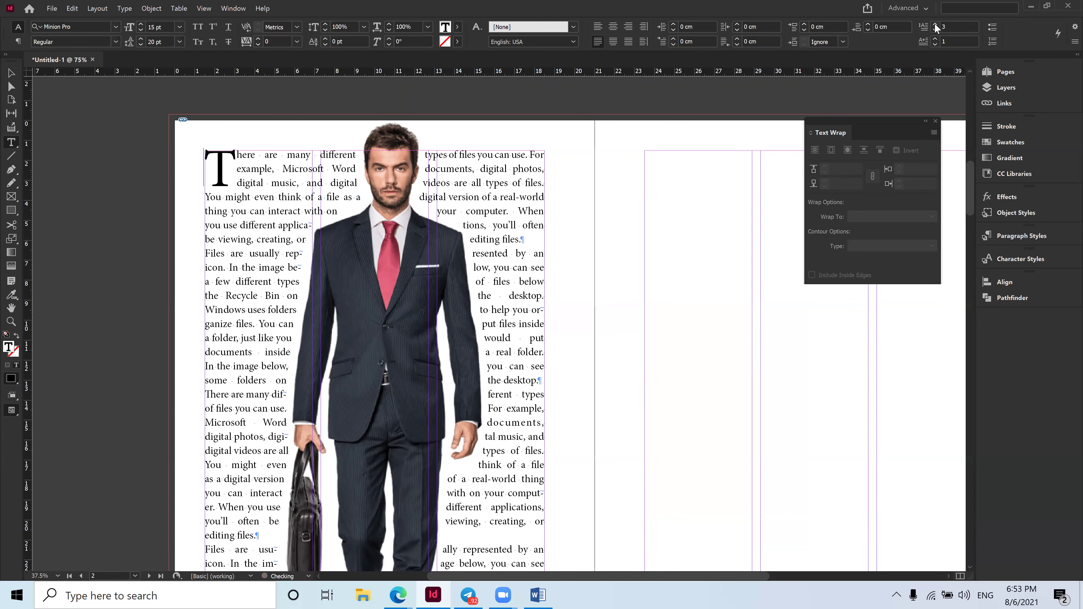
pyautogui.click(934, 24)
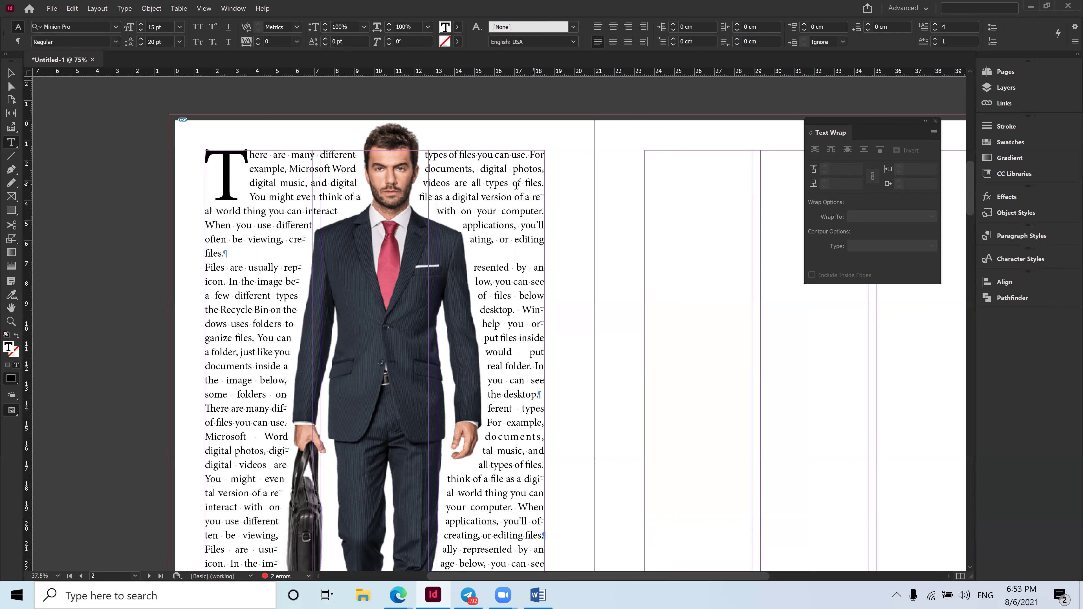
pyautogui.click(934, 38)
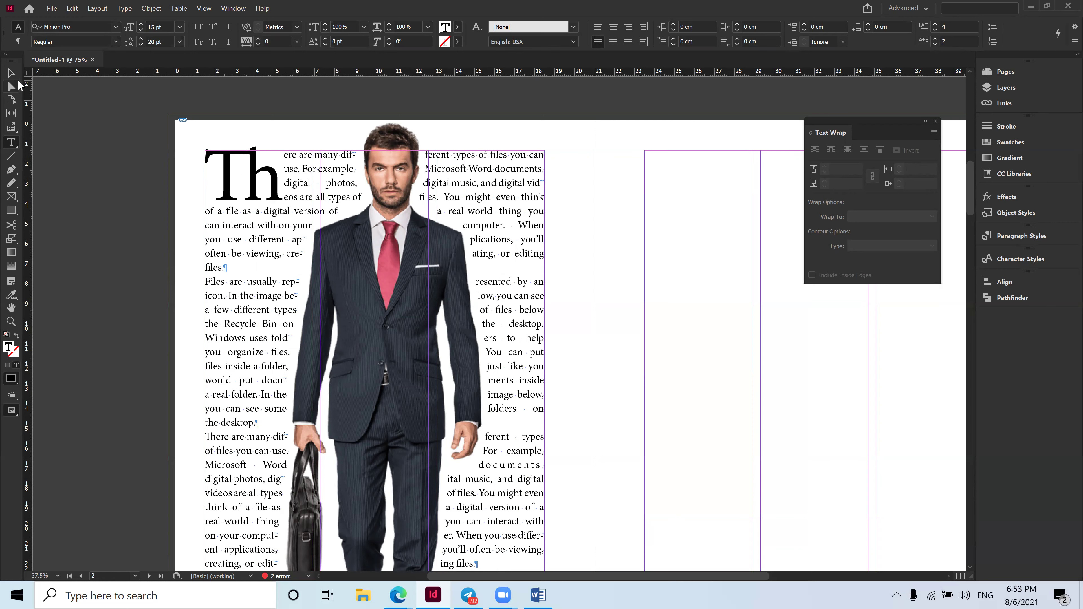
pyautogui.click(11, 73)
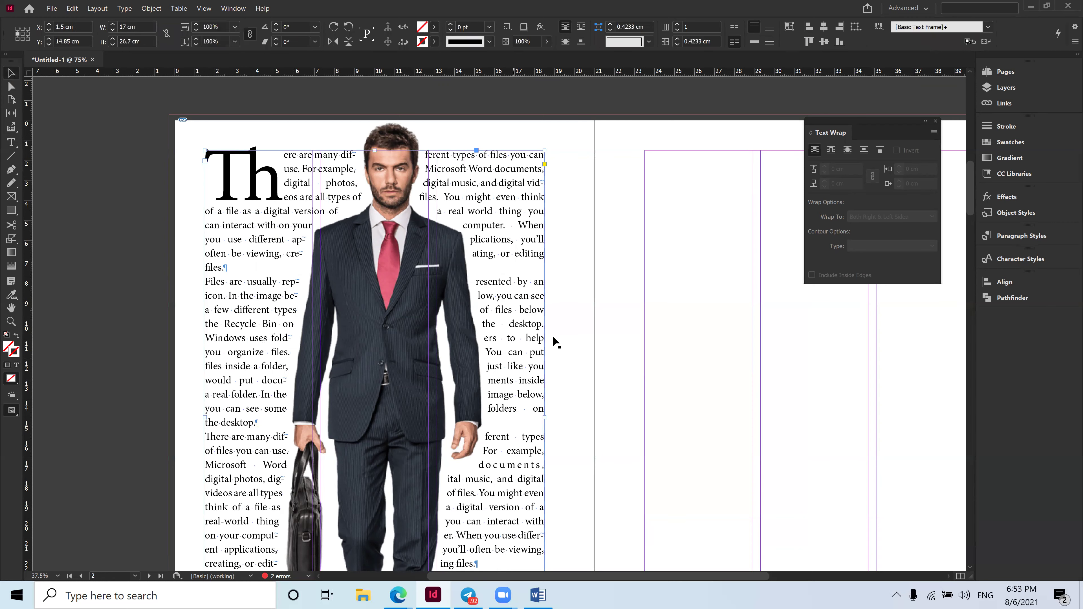
# Make the story's last three lines bold and colour them with the C=100 cyan swatch.
pyautogui.scroll(-3, 529, 354)
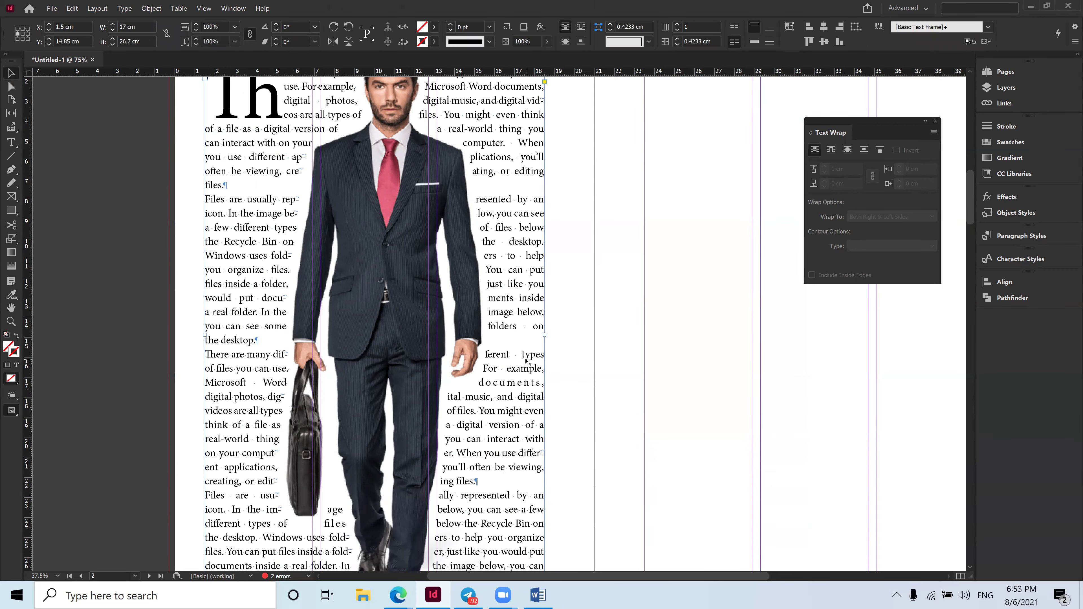
pyautogui.scroll(-3, 527, 362)
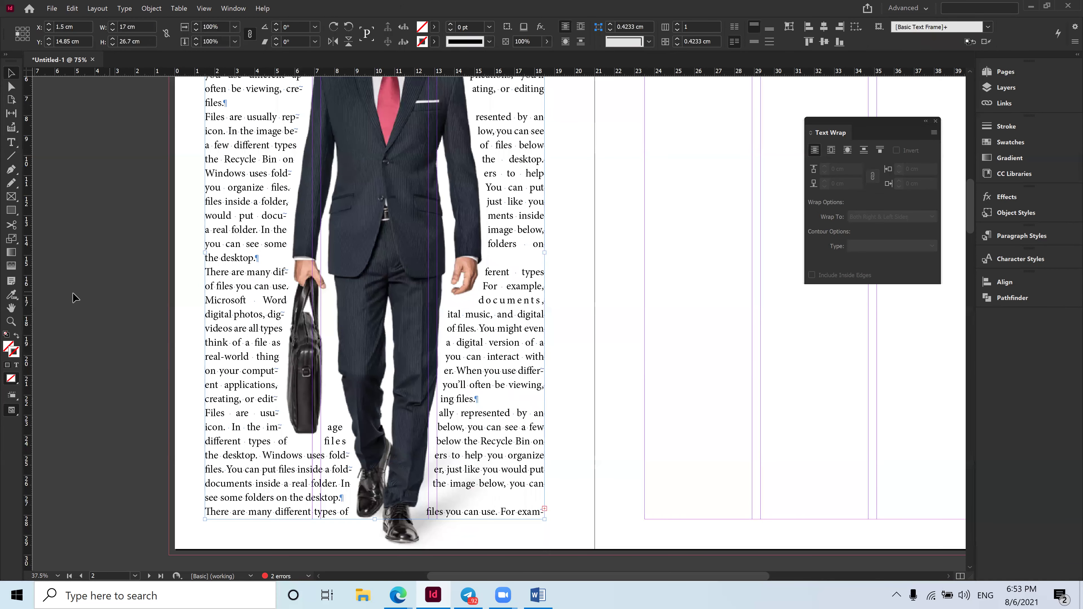
pyautogui.click(11, 142)
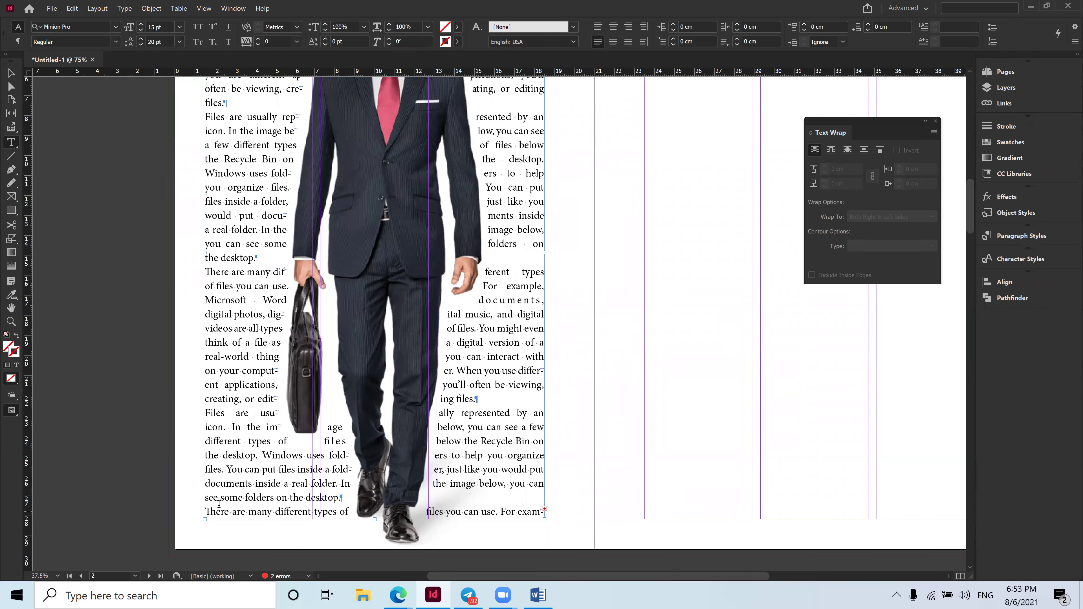
pyautogui.moveTo(204, 483); pyautogui.dragTo(552, 506)
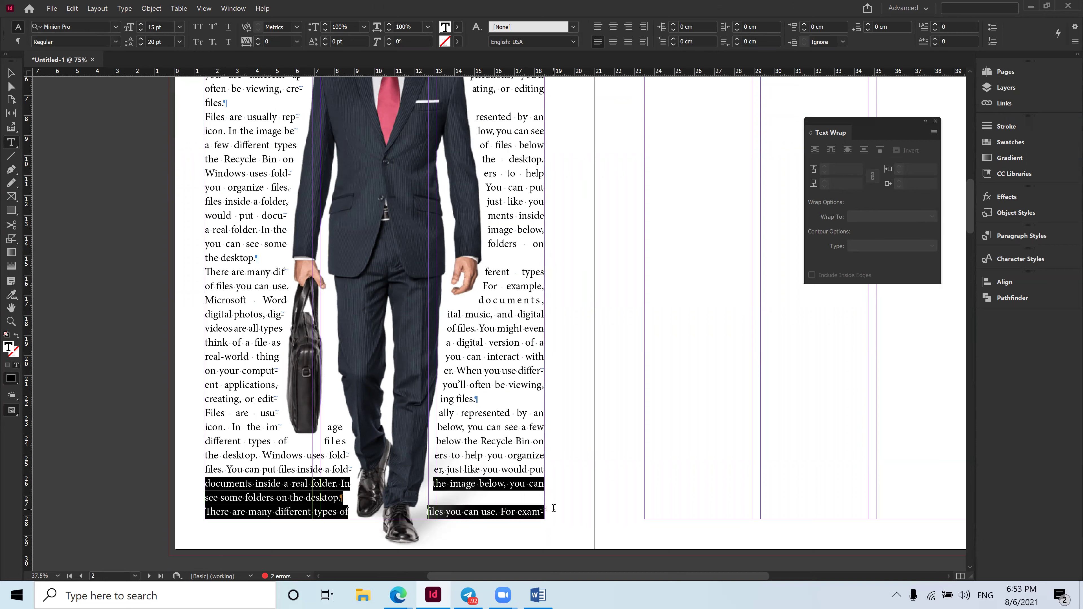
pyautogui.click(114, 42)
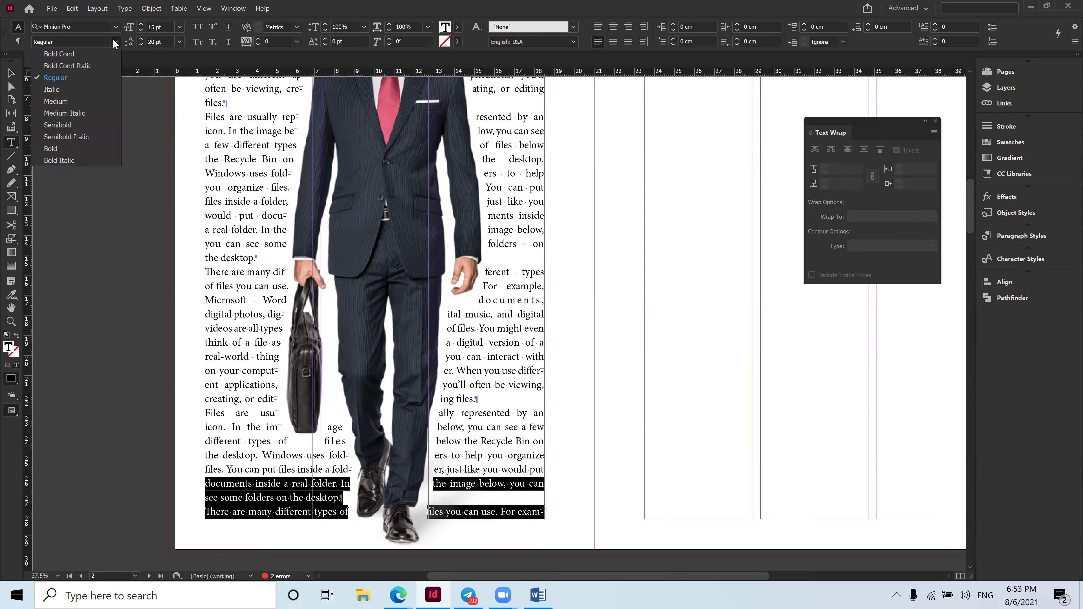
pyautogui.click(50, 148)
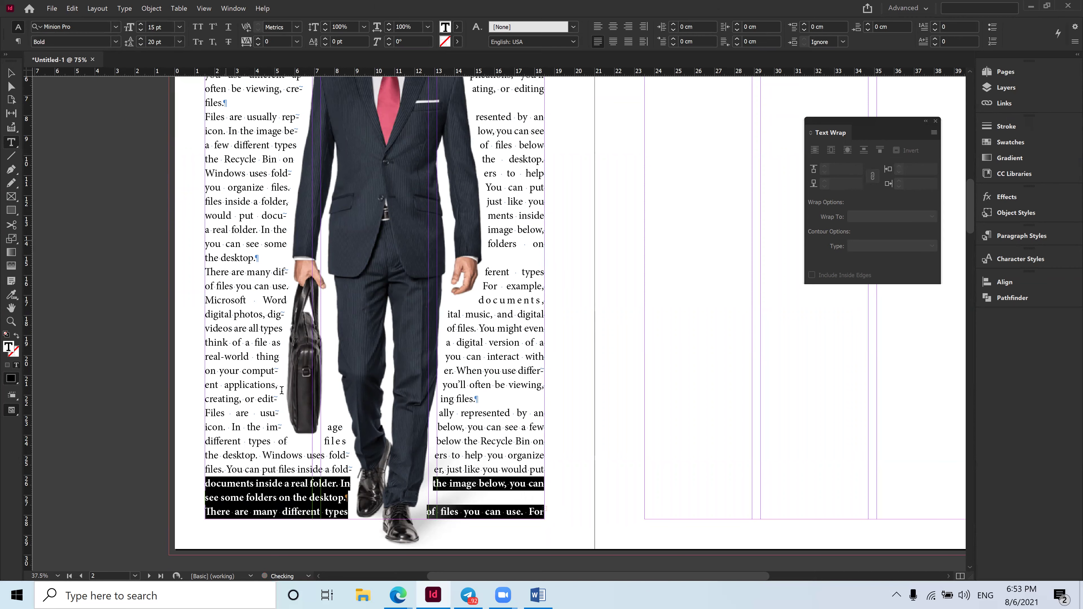
pyautogui.click(241, 371)
pyautogui.moveTo(207, 483); pyautogui.dragTo(553, 513)
pyautogui.click(457, 27)
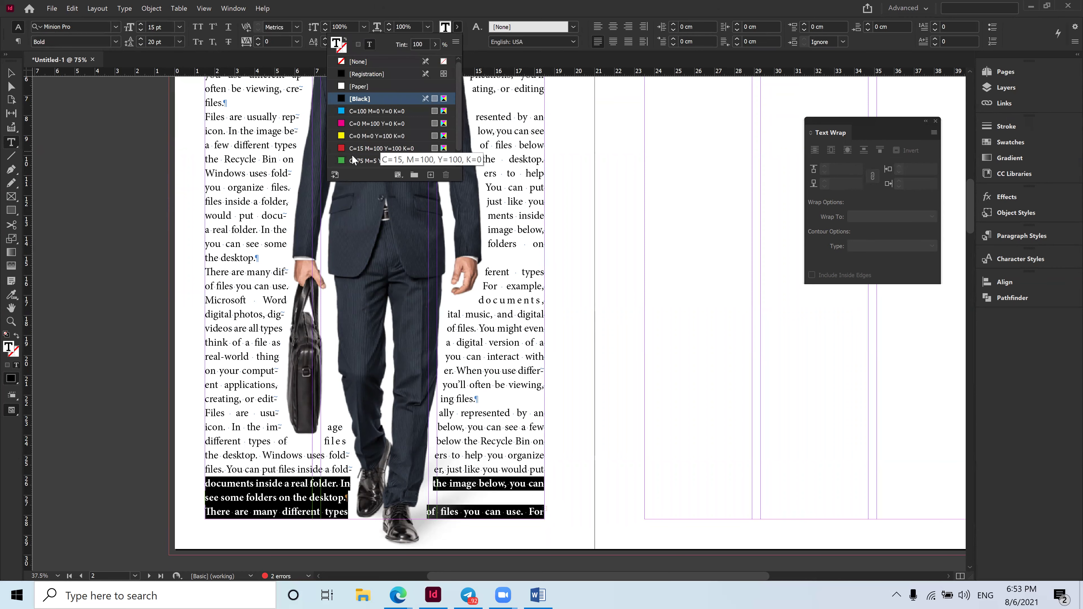
pyautogui.click(354, 111)
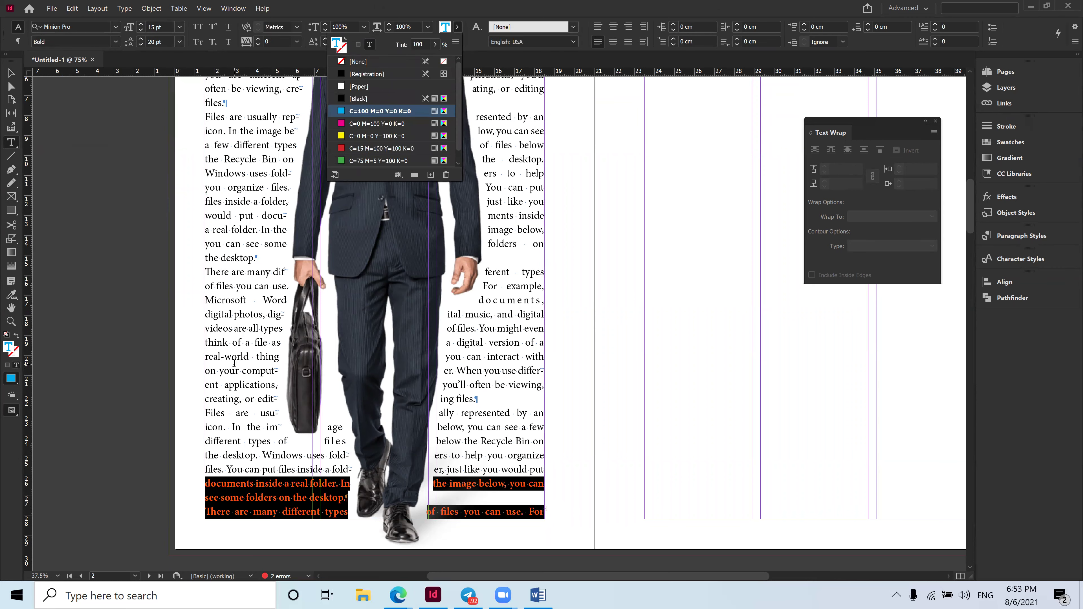
pyautogui.press('Escape')
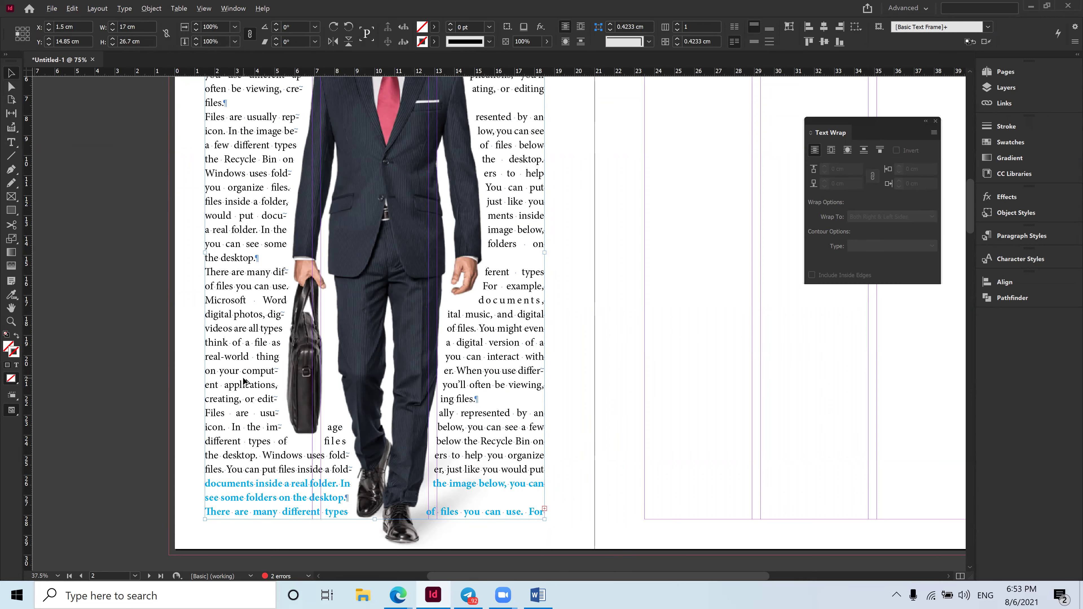
# Navigate to the pages 2-3 spread using the Pages panel.
pyautogui.hotkey('ctrl', '-')
pyautogui.hotkey('ctrl', '-')
pyautogui.hotkey('ctrl', '=')
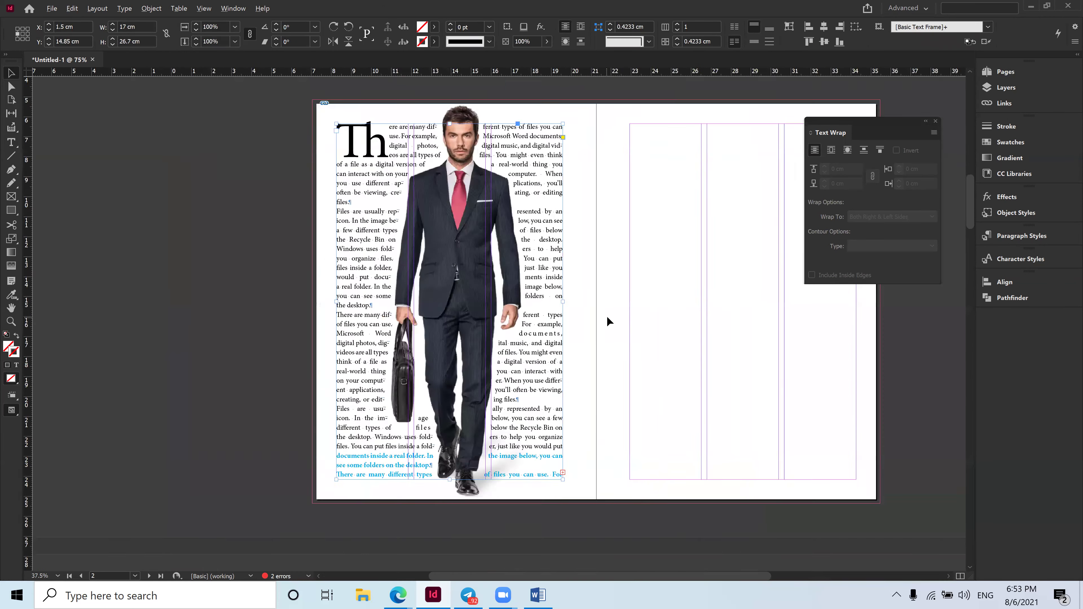
pyautogui.hotkey('ctrl', '=')
pyautogui.hotkey('ctrl', '-')
pyautogui.moveTo(570, 308); pyautogui.dragTo(504, 310)
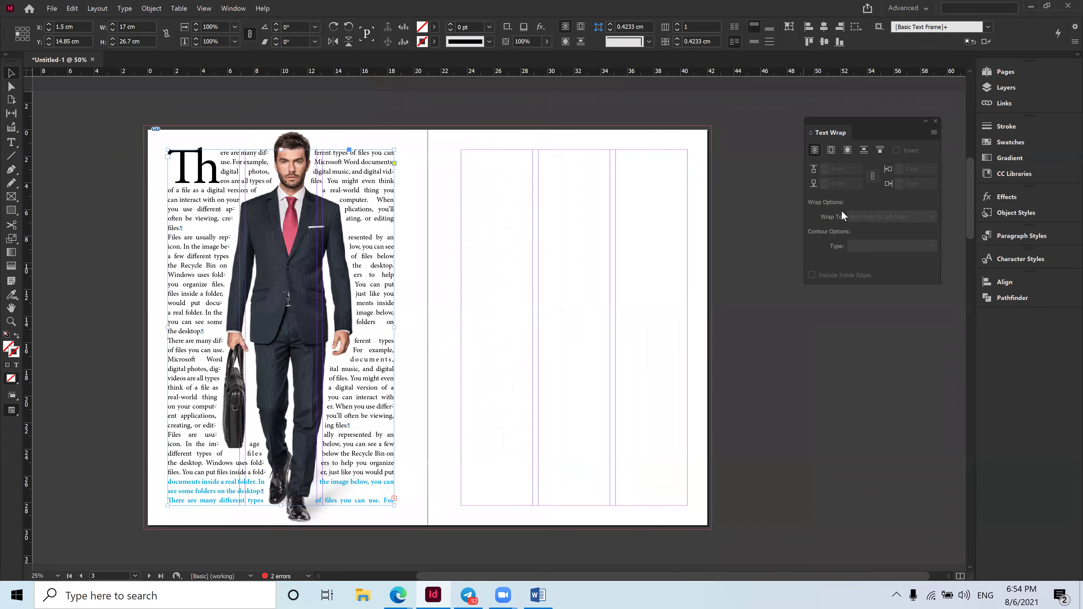
pyautogui.click(1003, 71)
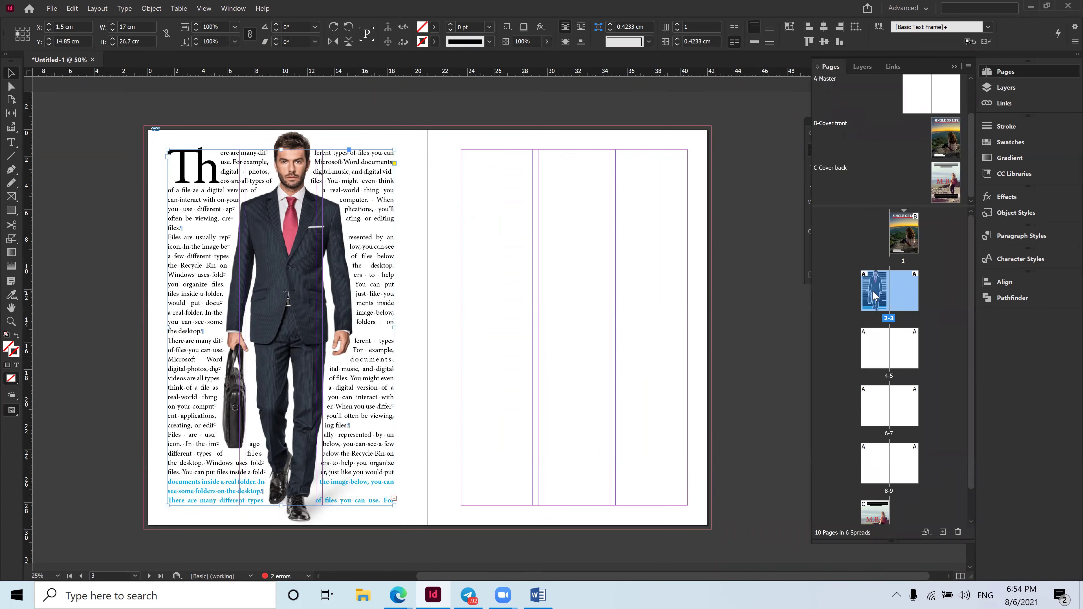
pyautogui.click(882, 350)
pyautogui.click(903, 358)
pyautogui.click(873, 294)
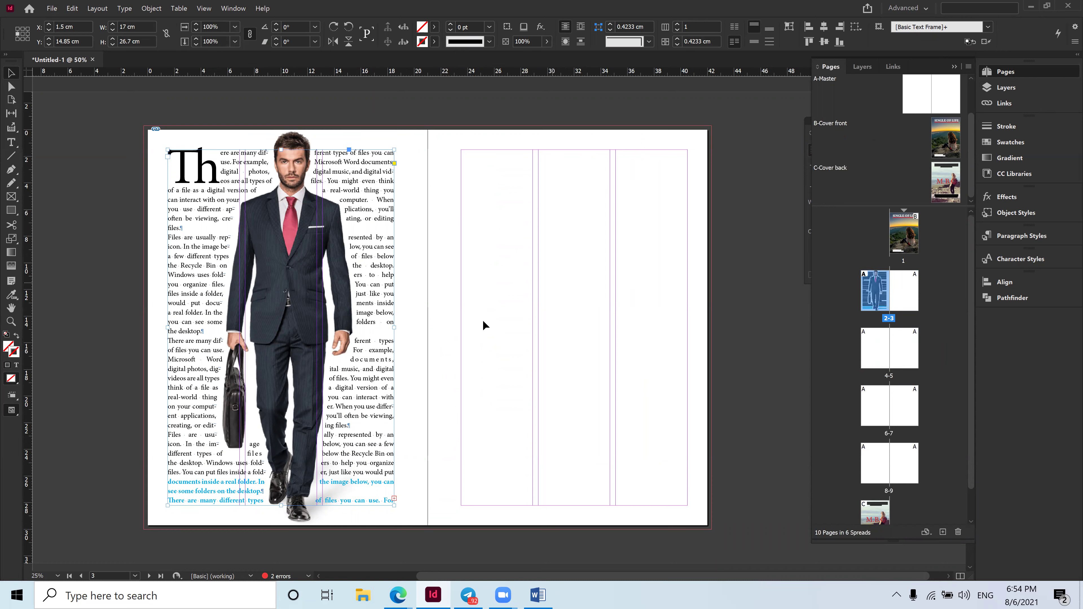
pyautogui.click(910, 300)
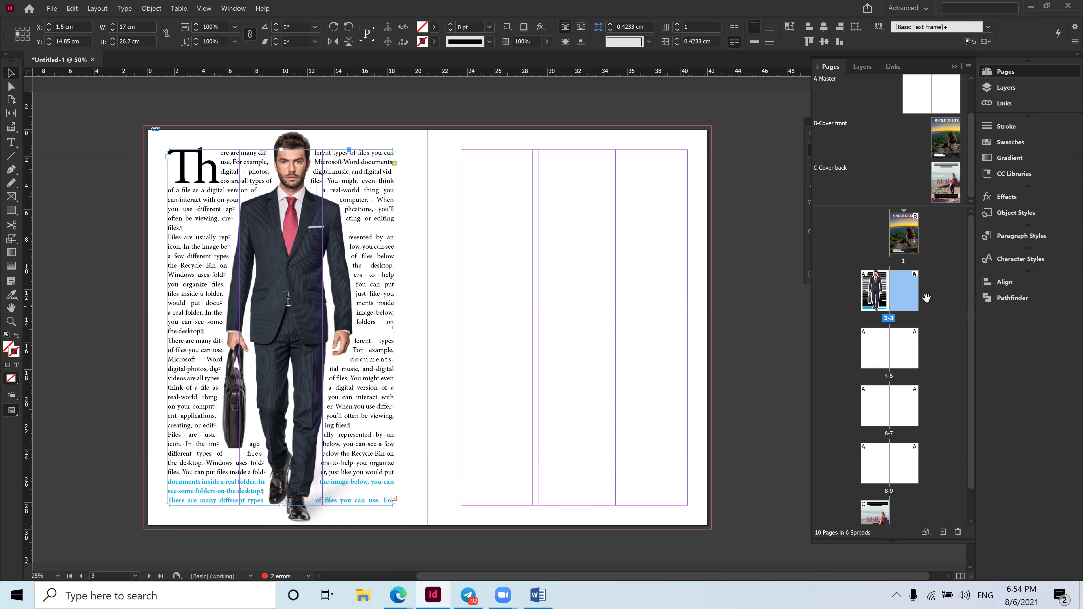
pyautogui.doubleClick(905, 299)
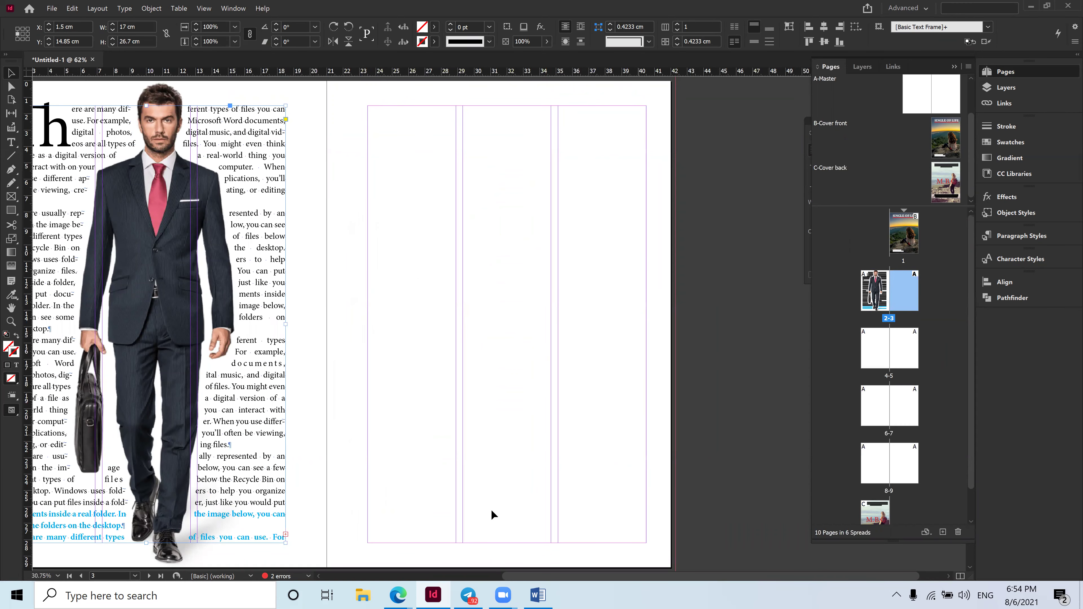
pyautogui.scroll(1, 536, 376)
pyautogui.scroll(-1, 537, 377)
# Bring Magazine.pdf to the front in Edge and scroll to its page 2 suited-man spread.
pyautogui.moveTo(401, 595)
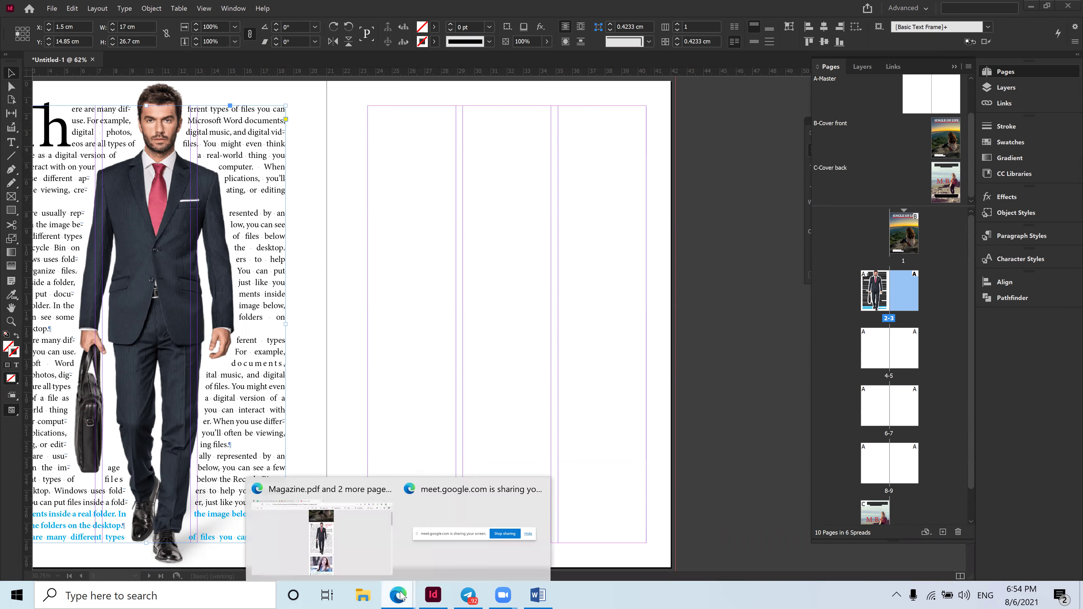
pyautogui.click(332, 574)
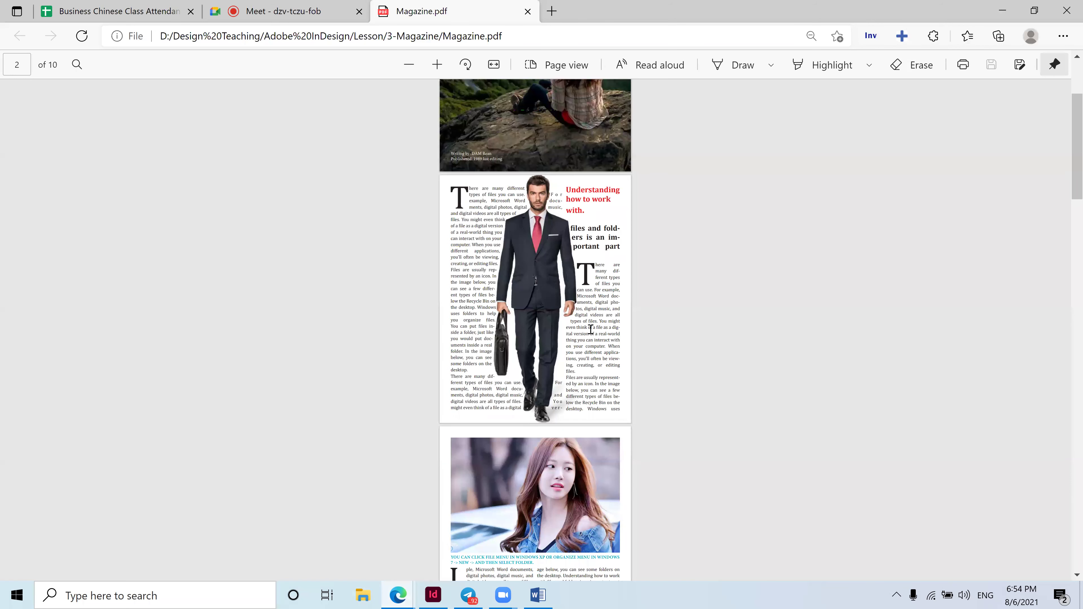
pyautogui.scroll(2, 587, 327)
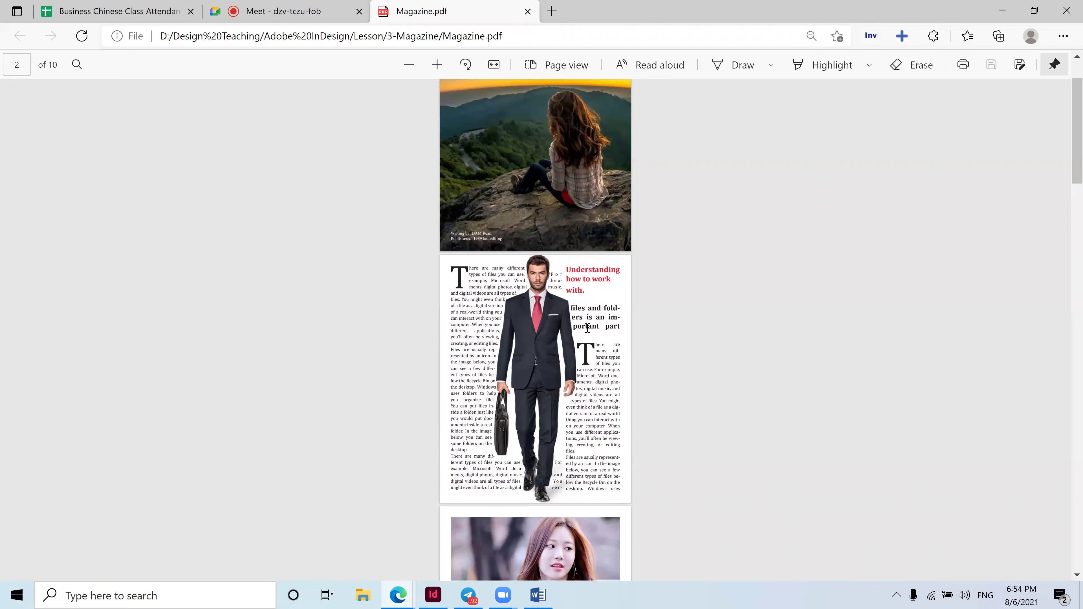
pyautogui.scroll(-2, 587, 328)
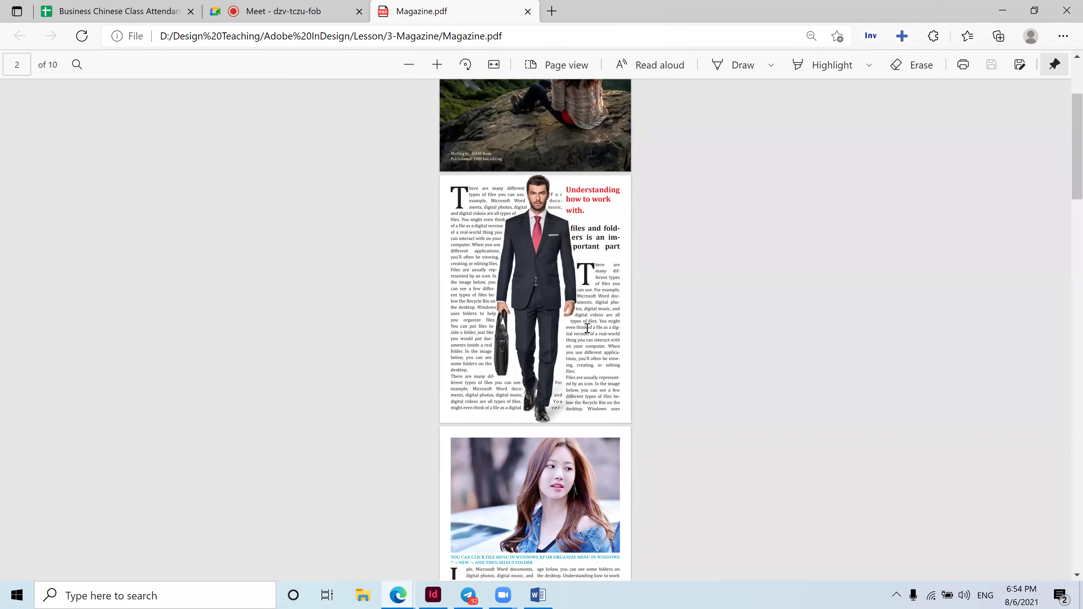
pyautogui.scroll(2, 587, 328)
pyautogui.scroll(-2, 587, 327)
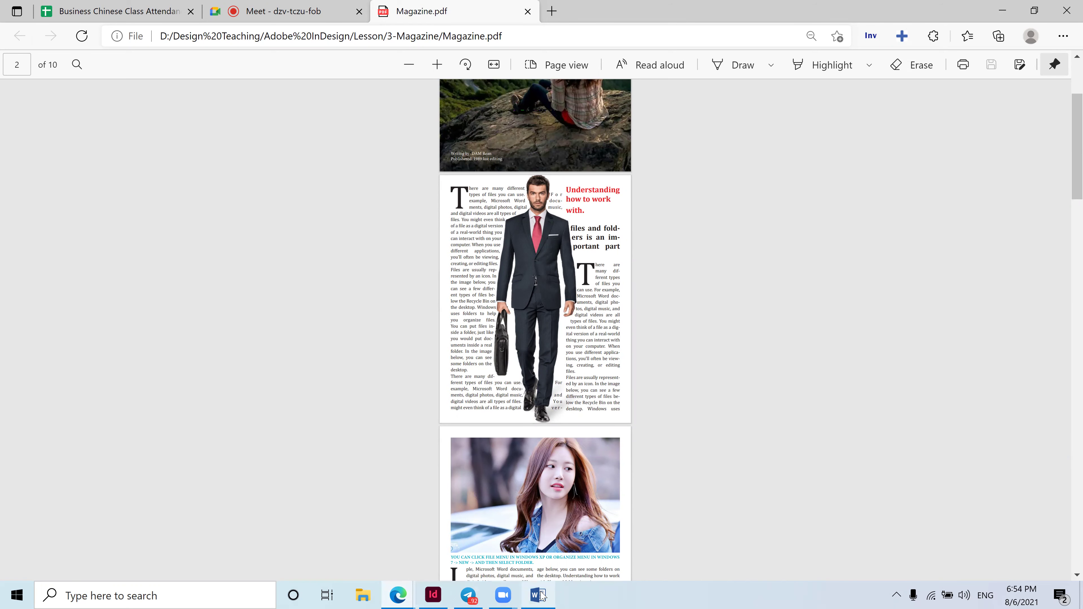
# Back in InDesign, set the text frame wrapped around the suited man to 2 columns.
pyautogui.click(433, 594)
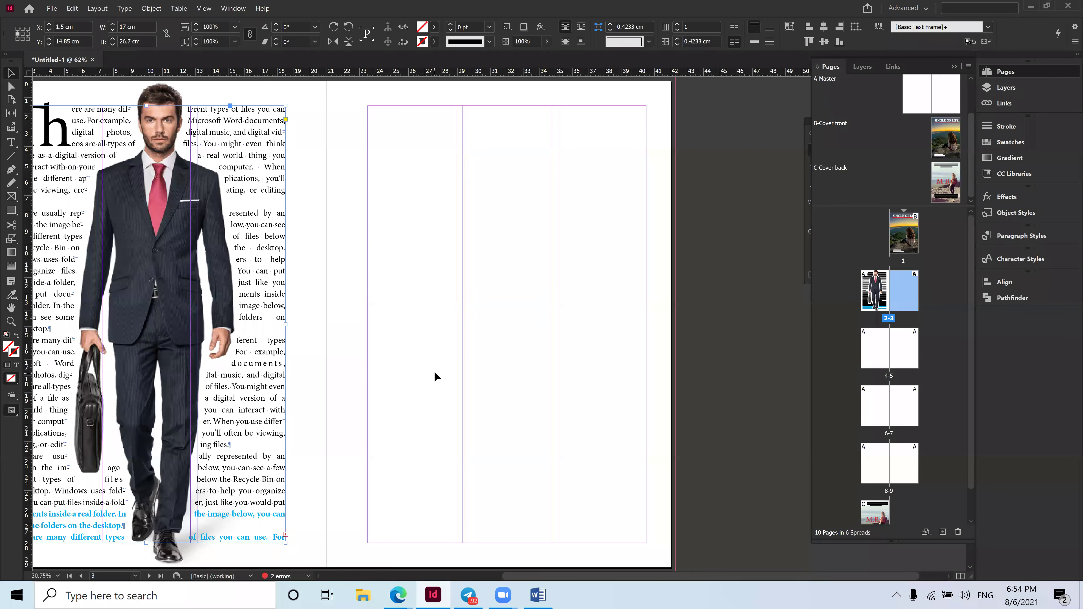
pyautogui.moveTo(256, 330); pyautogui.dragTo(409, 333)
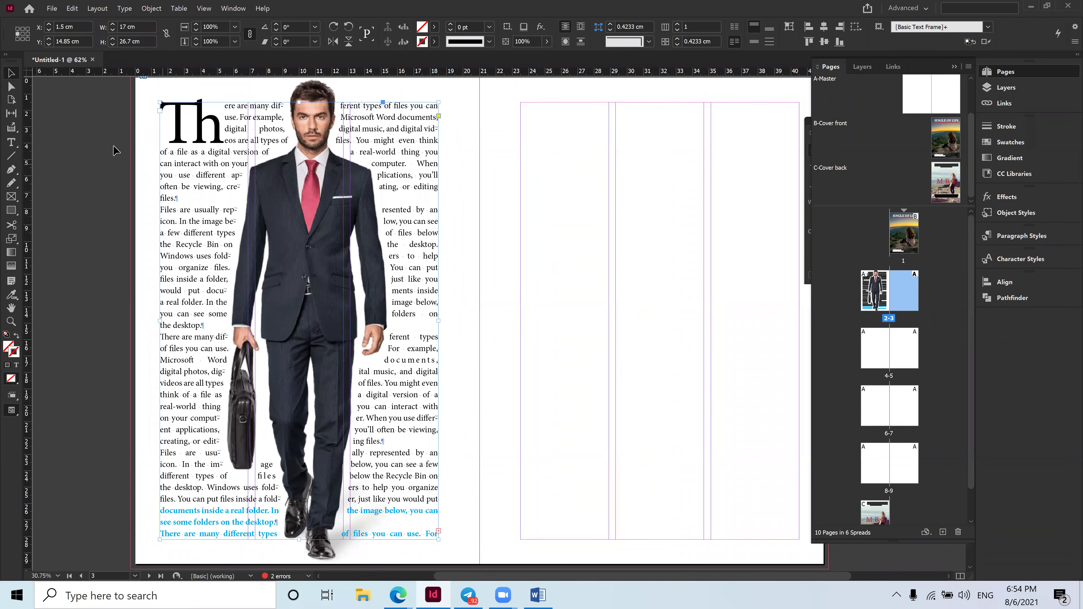
pyautogui.click(49, 111)
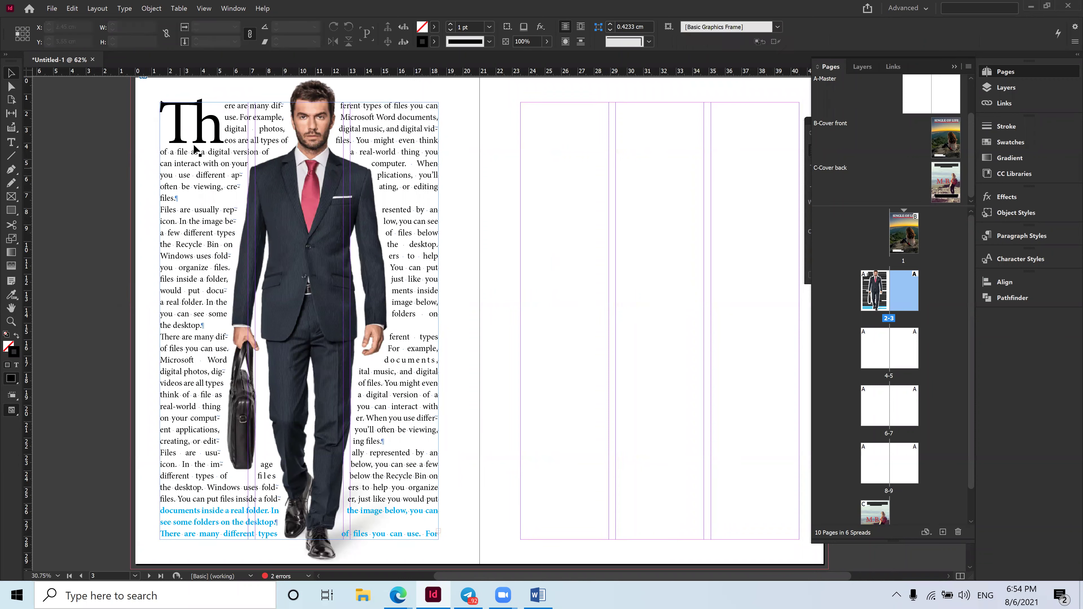
pyautogui.click(214, 157)
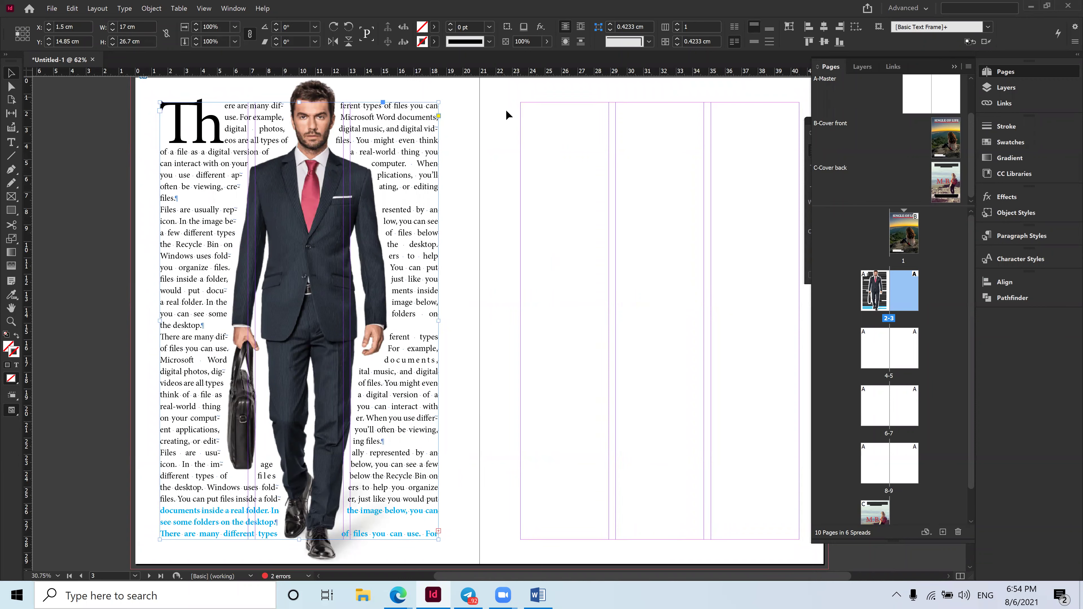
pyautogui.click(156, 7)
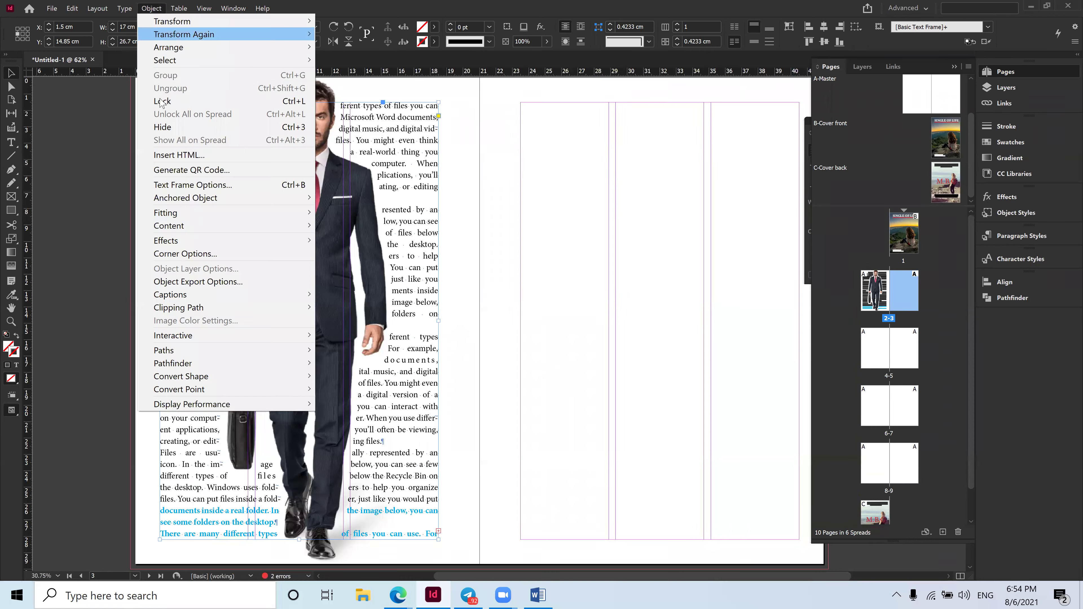
pyautogui.click(193, 184)
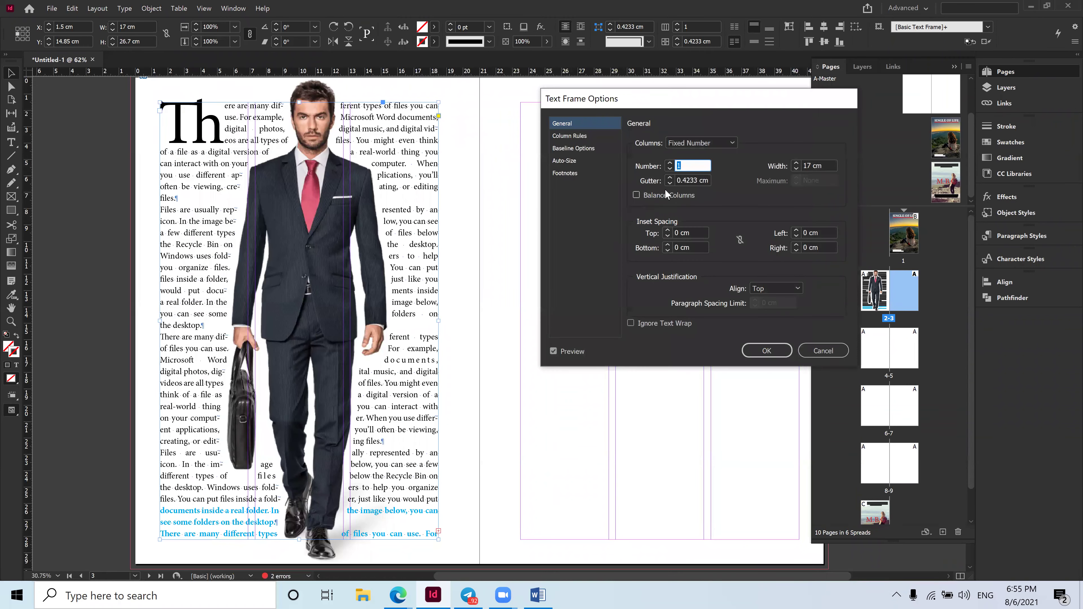
pyautogui.click(669, 163)
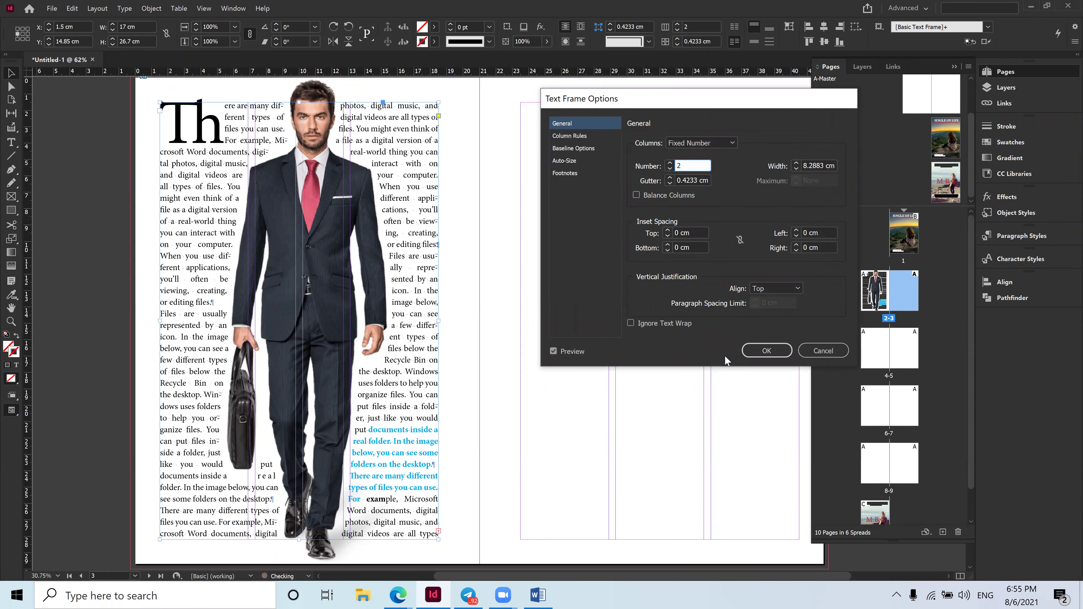
pyautogui.click(766, 350)
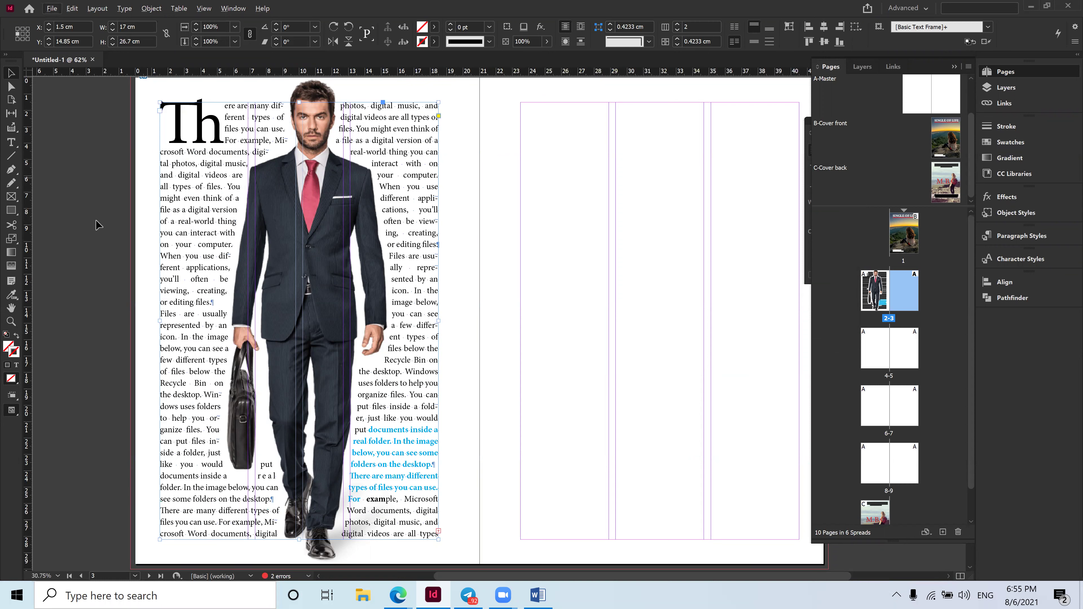
pyautogui.click(12, 144)
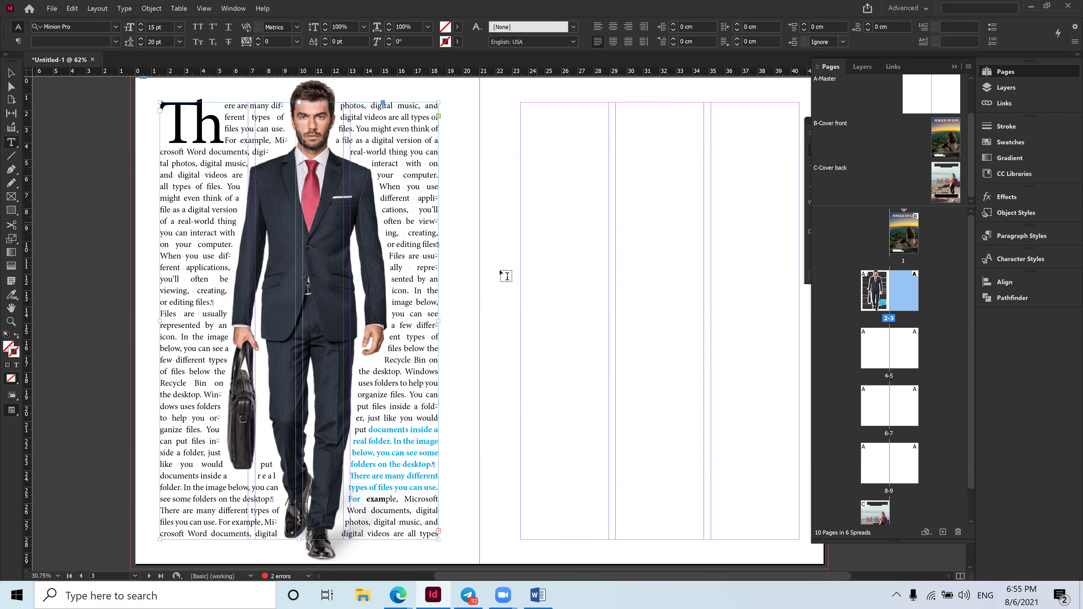
# Try a drop cap of up to three lines on the second paragraph, then undo it.
pyautogui.click(344, 105)
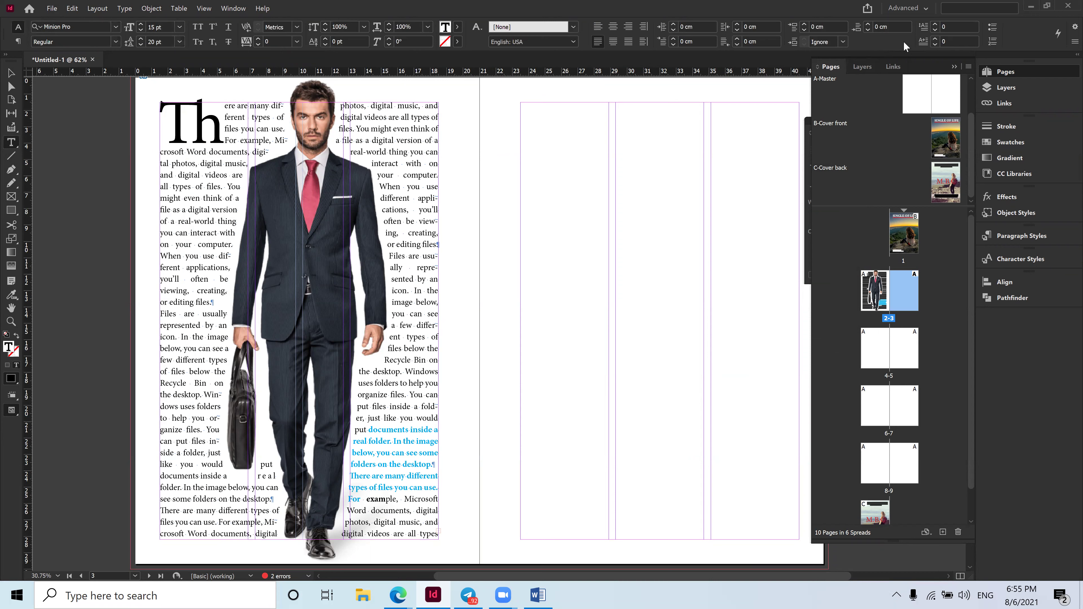
pyautogui.click(935, 25)
pyautogui.click(934, 24)
pyautogui.click(935, 25)
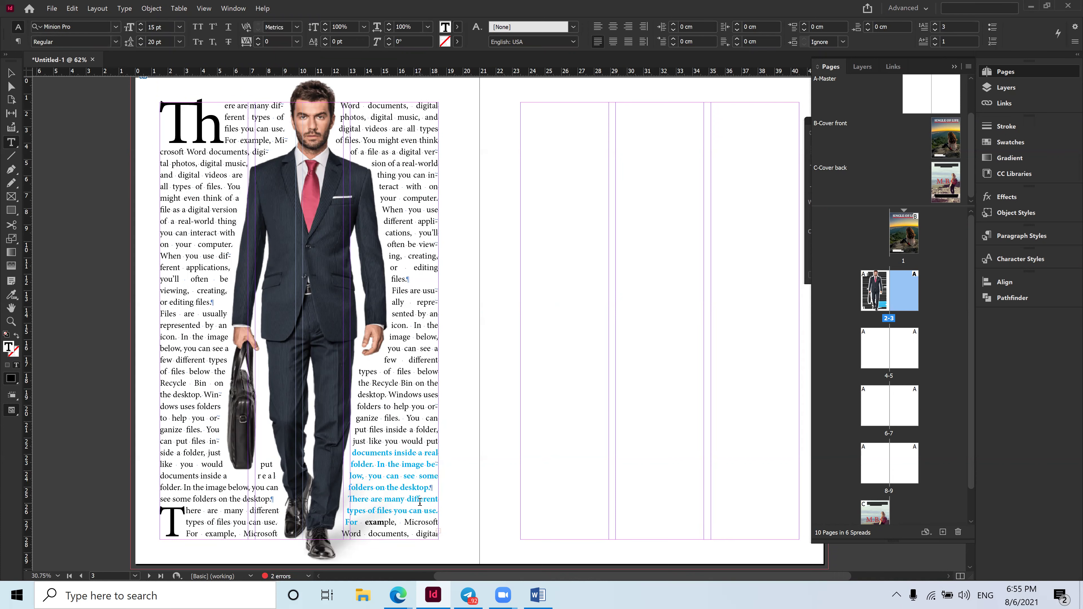
pyautogui.hotkey('ctrl', 'z')
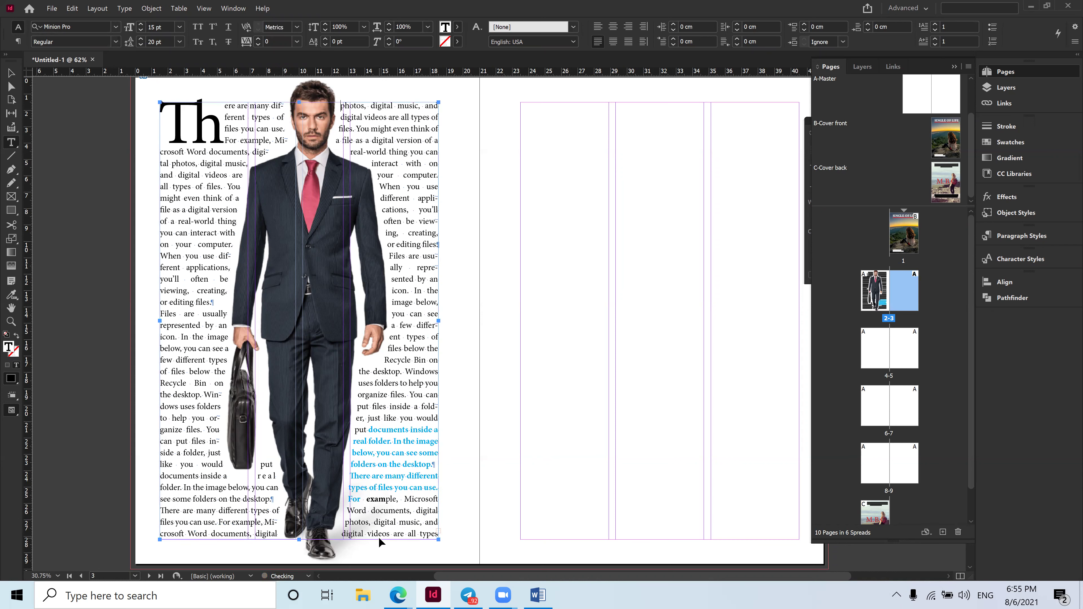
# Bring the empty right page into view and switch to the Magazine.pdf reference in Edge.
pyautogui.click(388, 383)
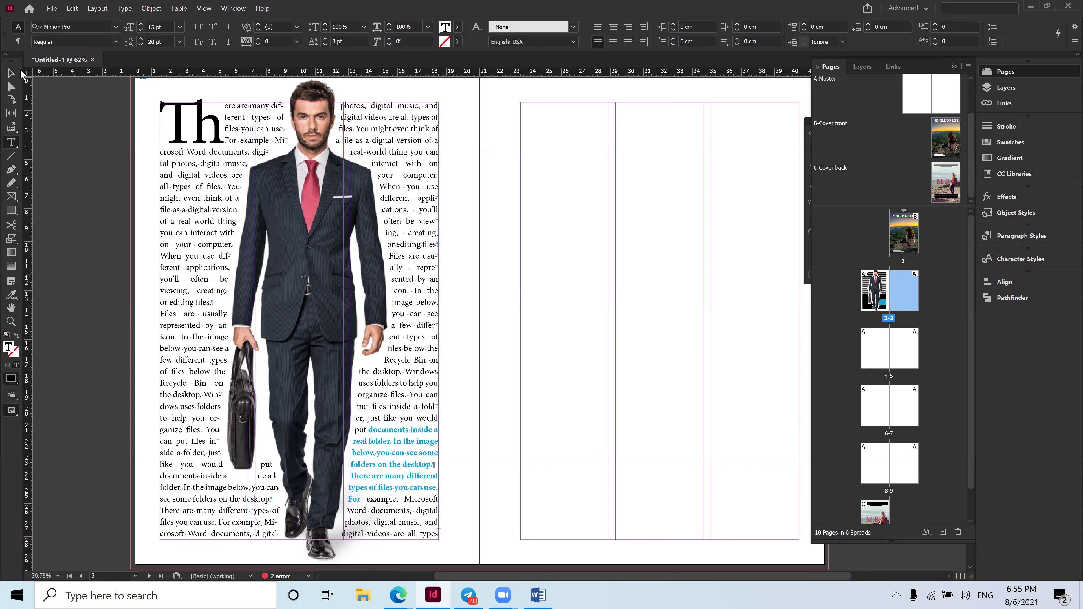
pyautogui.click(11, 73)
pyautogui.click(10, 86)
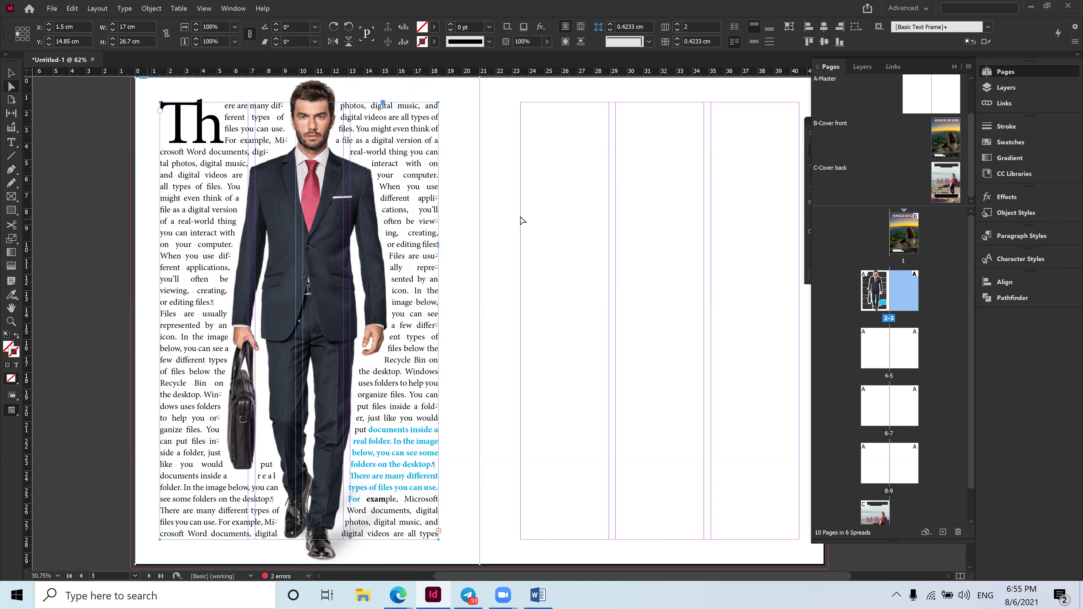
pyautogui.click(508, 262)
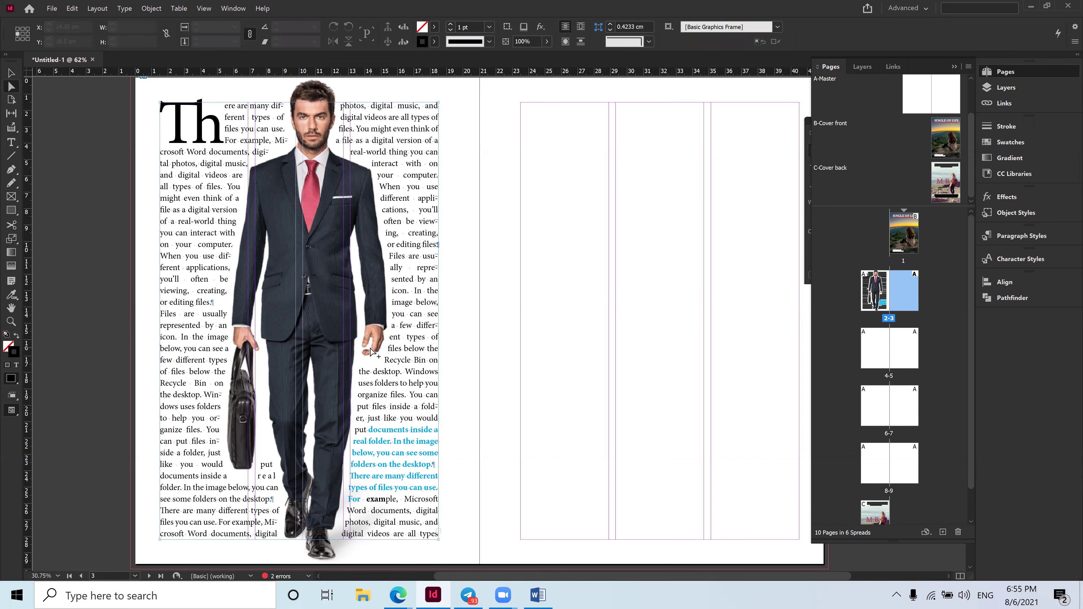
pyautogui.moveTo(561, 312); pyautogui.dragTo(419, 291)
pyautogui.moveTo(398, 595)
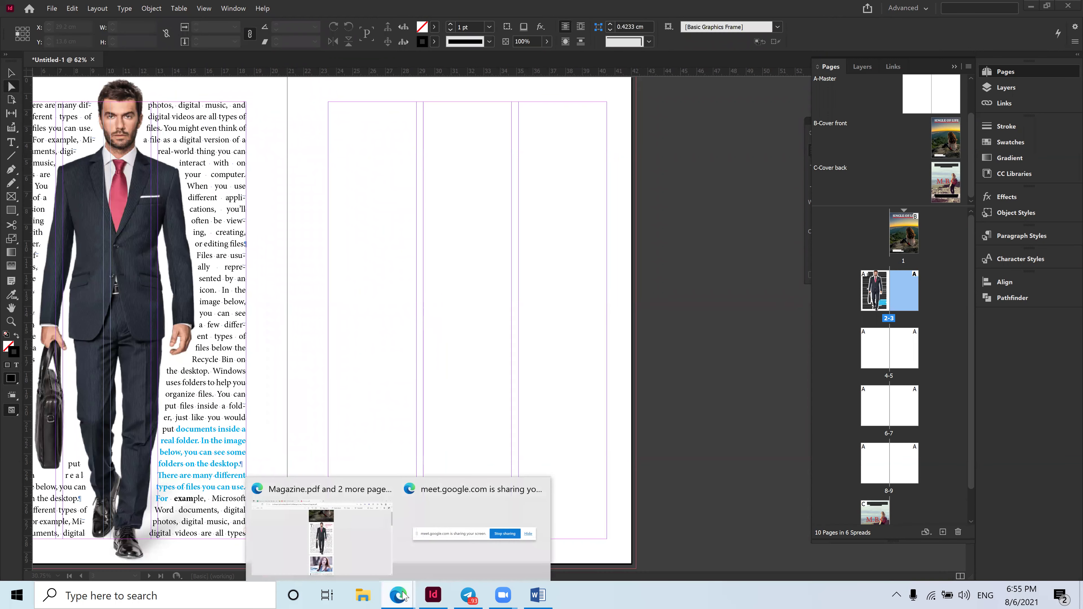
pyautogui.click(367, 549)
# Scroll Magazine.pdf down to page 3, the layout with the woman's photo.
pyautogui.scroll(-10, 524, 323)
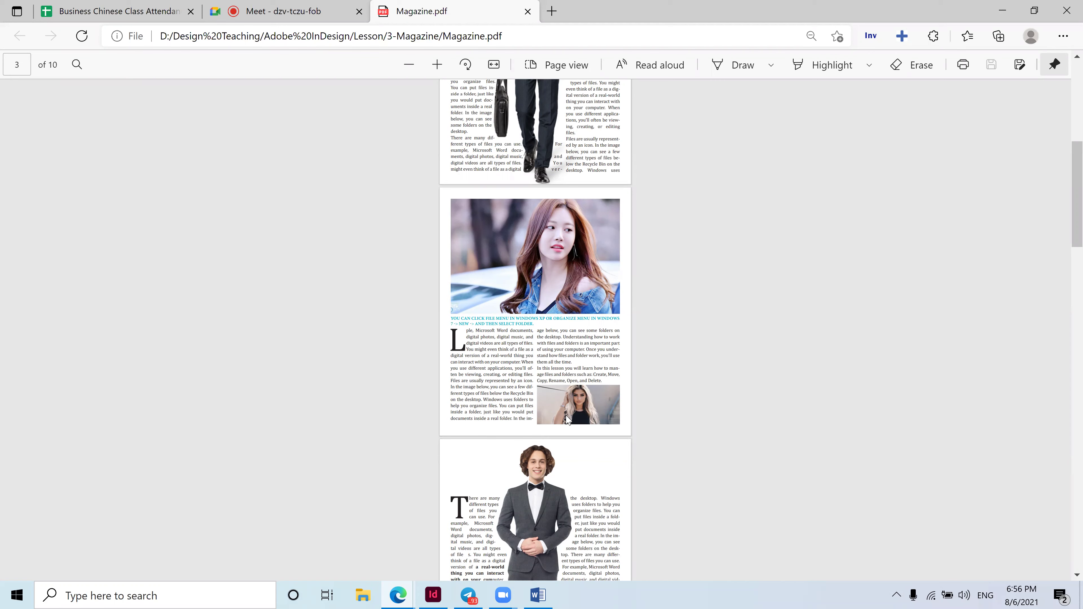
# Draw a 17 × 9.4 cm rectangle image frame across page 3's top margins.
pyautogui.click(432, 594)
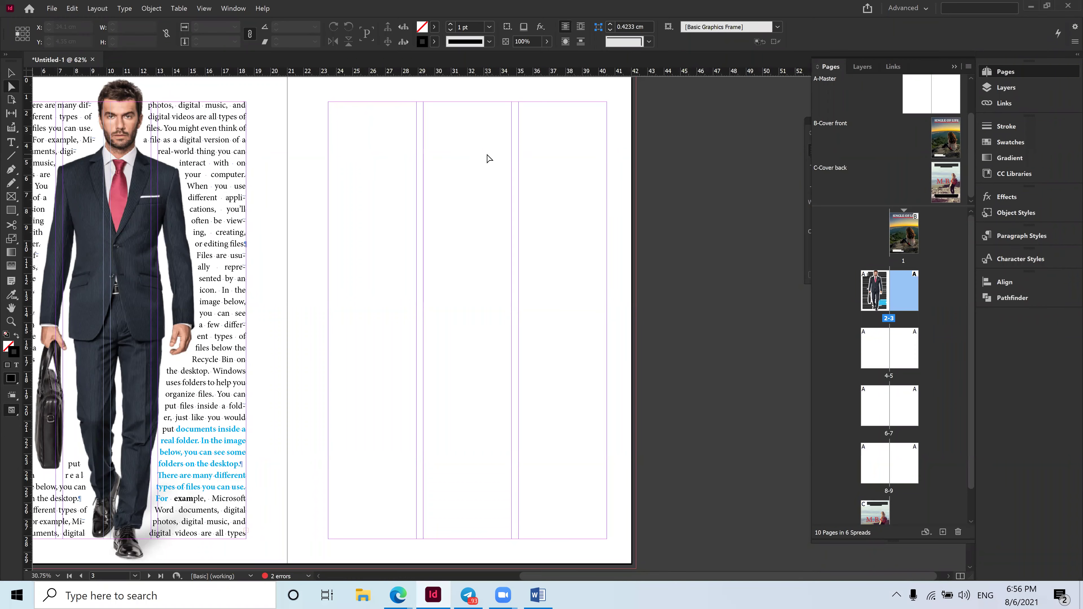
pyautogui.scroll(2, 529, 212)
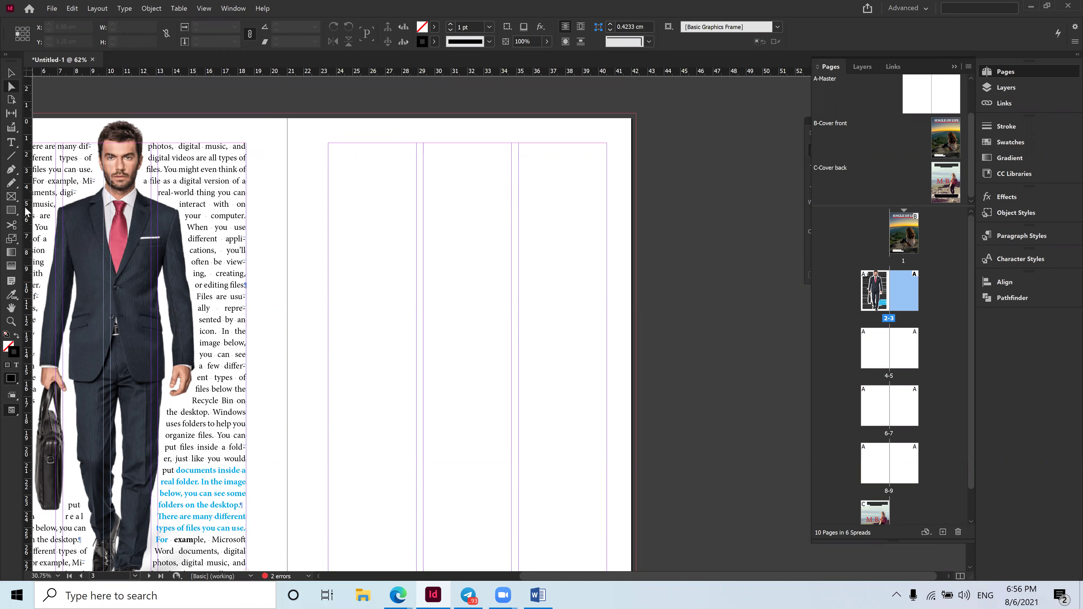
pyautogui.click(18, 199)
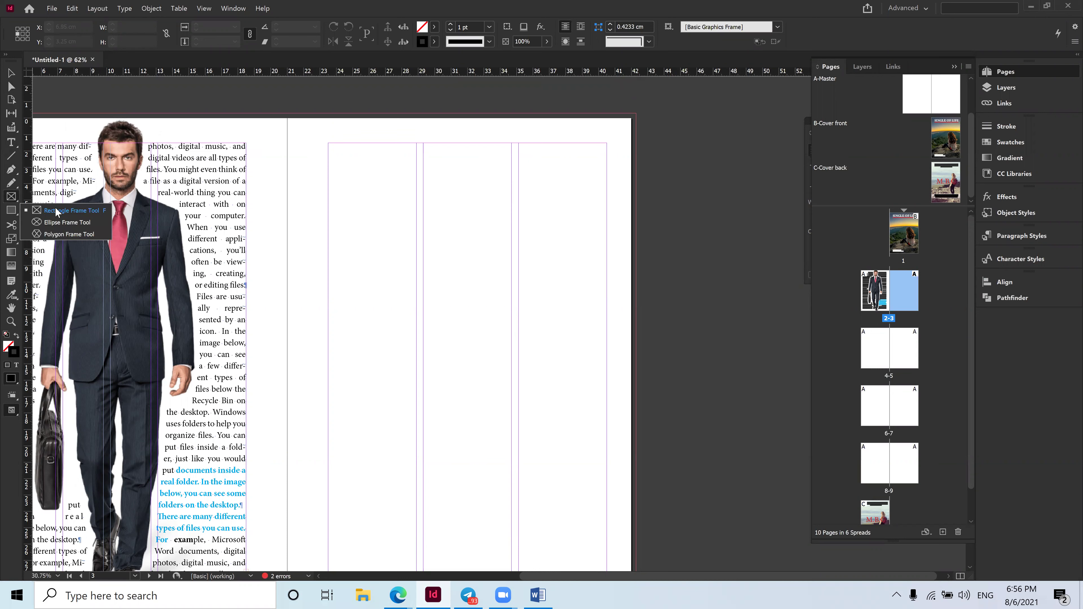
pyautogui.click(66, 212)
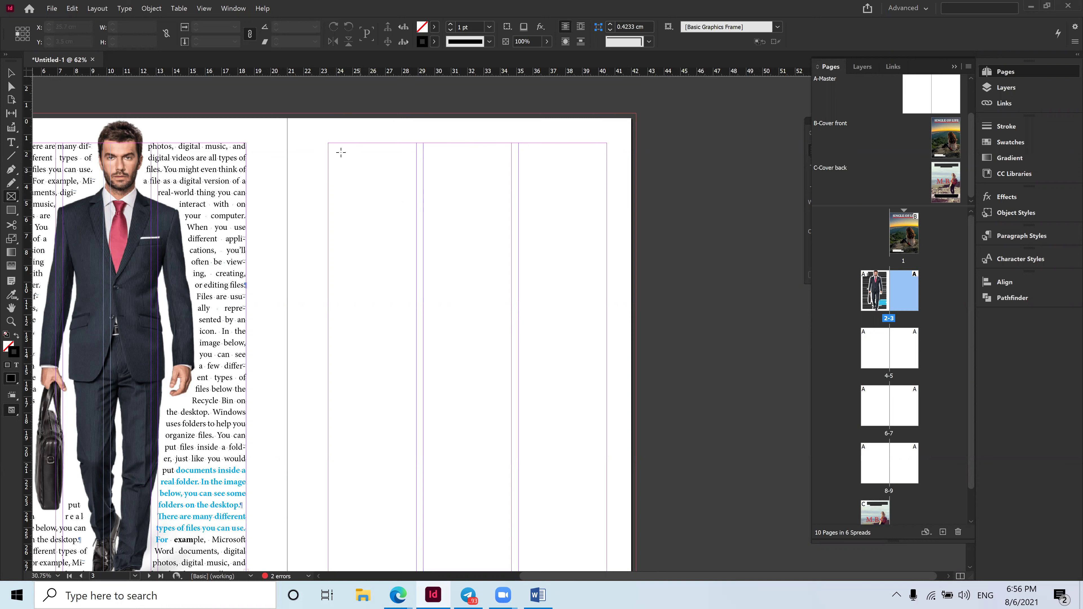
pyautogui.moveTo(329, 144); pyautogui.dragTo(607, 297)
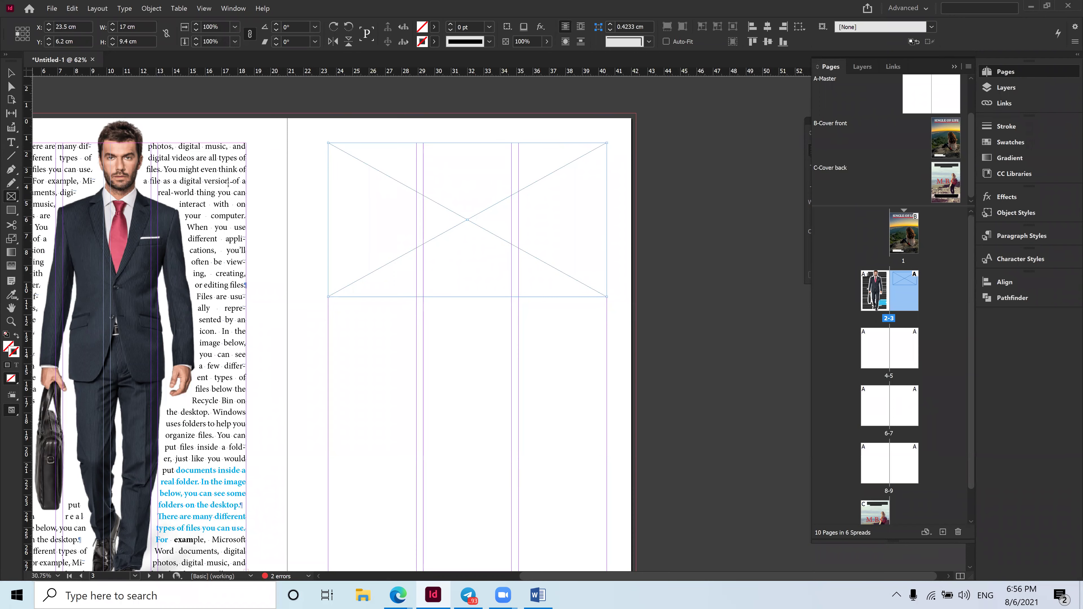
# Place the 'unnamed' photo of the woman into the top frame.
pyautogui.click(52, 9)
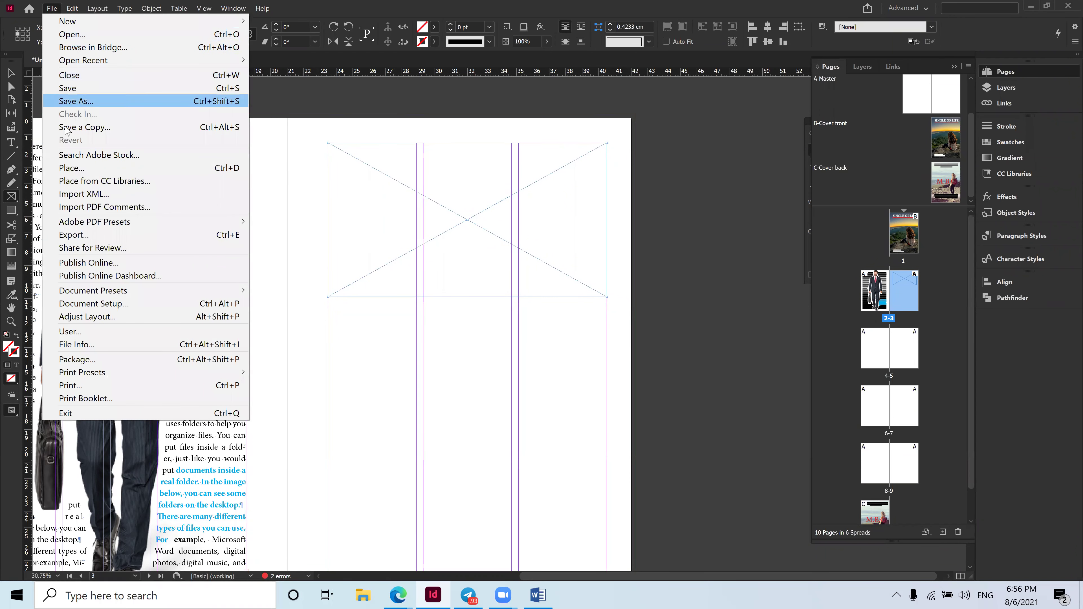
pyautogui.click(191, 170)
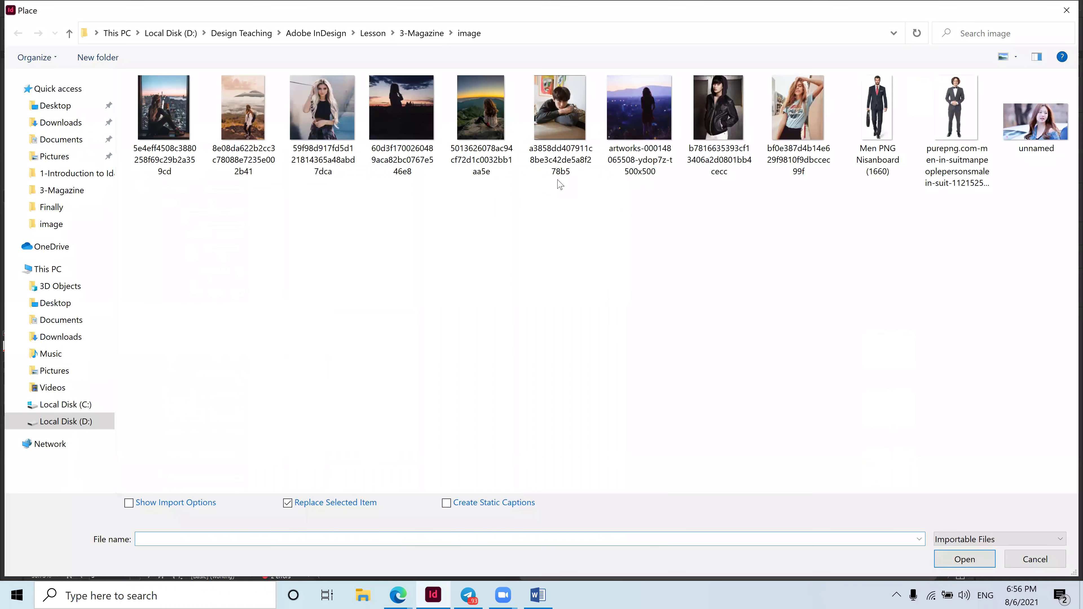
pyautogui.click(1032, 124)
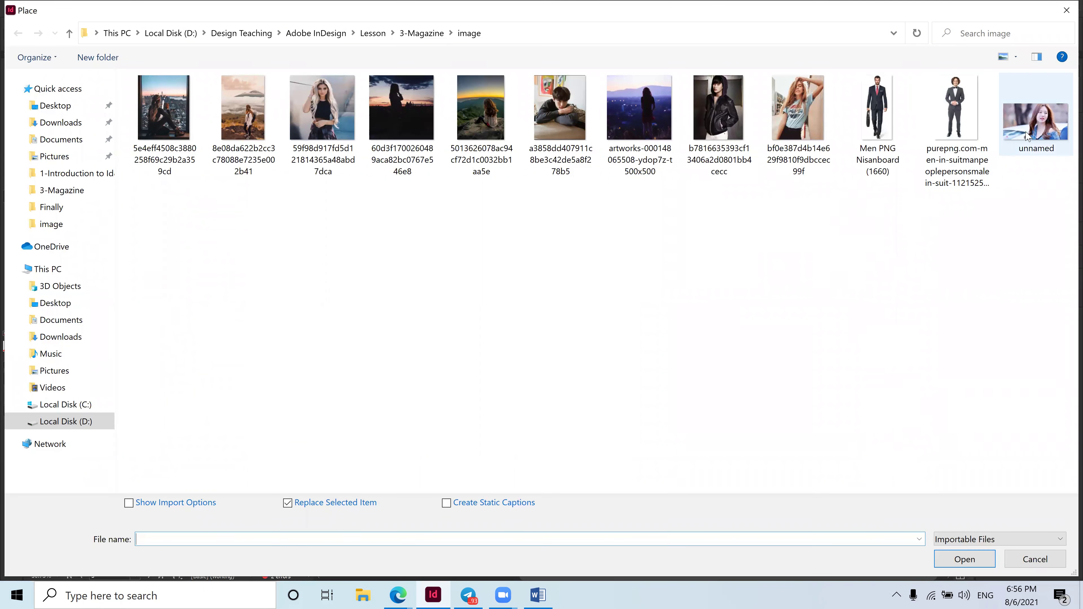
pyautogui.click(964, 559)
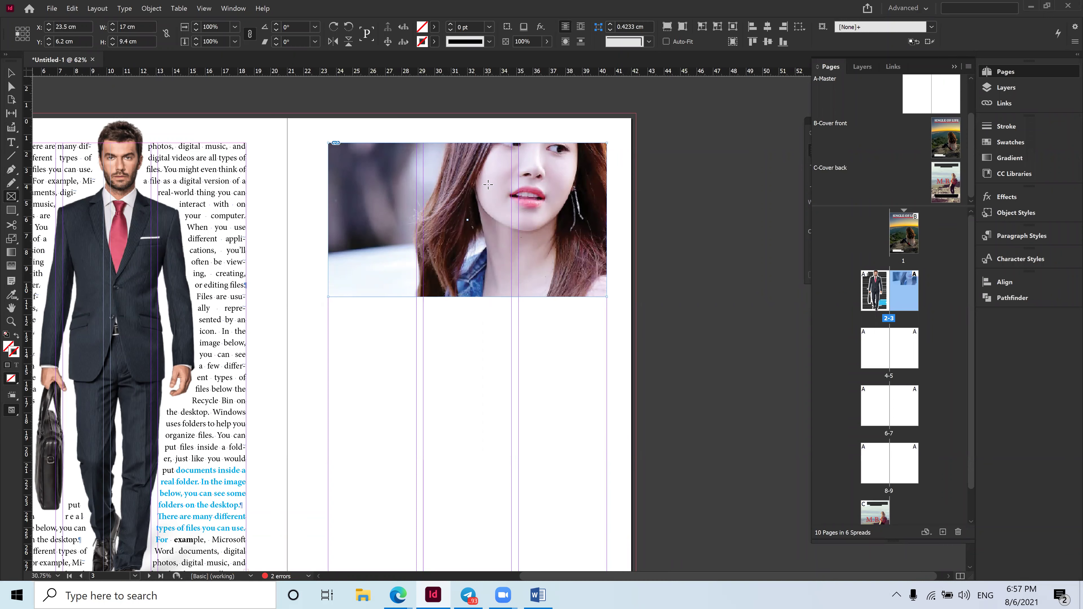
# Fit the woman's photo with Fill Frame Proportionally, then deselect it.
pyautogui.rightClick(466, 193)
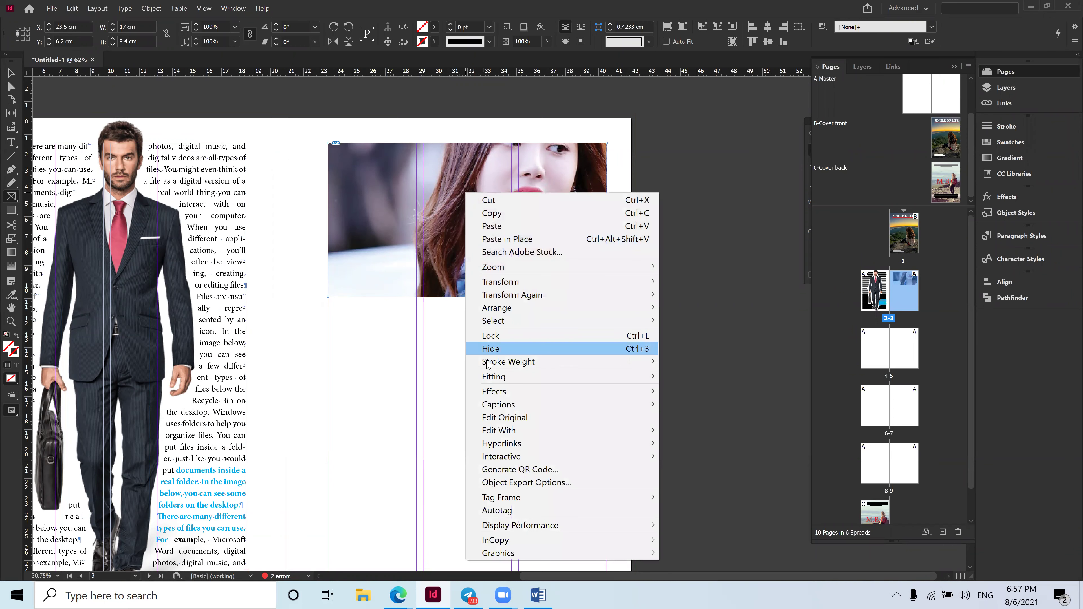
pyautogui.moveTo(542, 380)
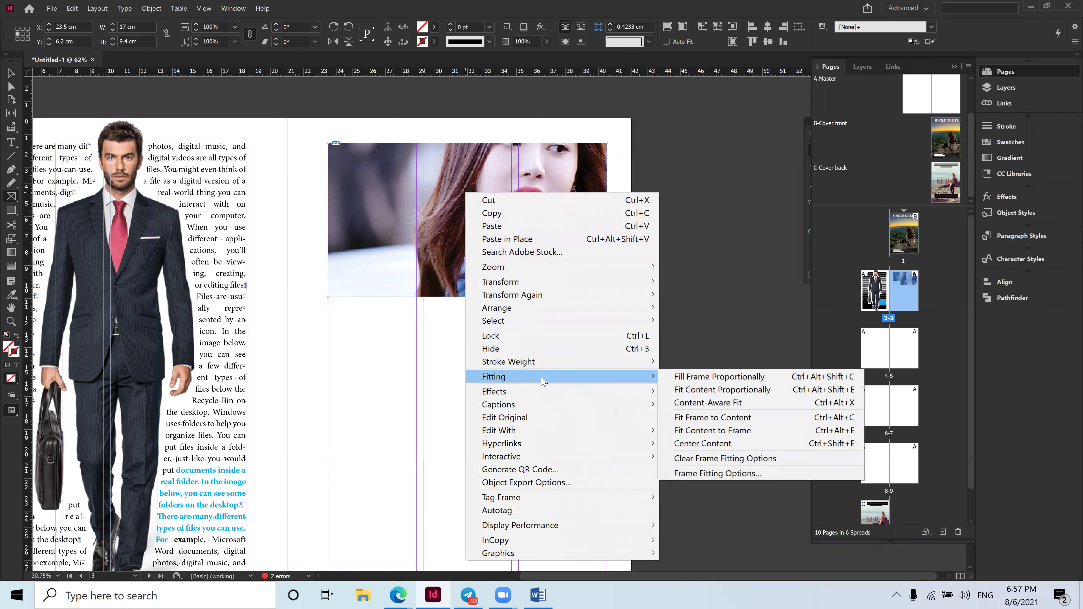
pyautogui.click(747, 377)
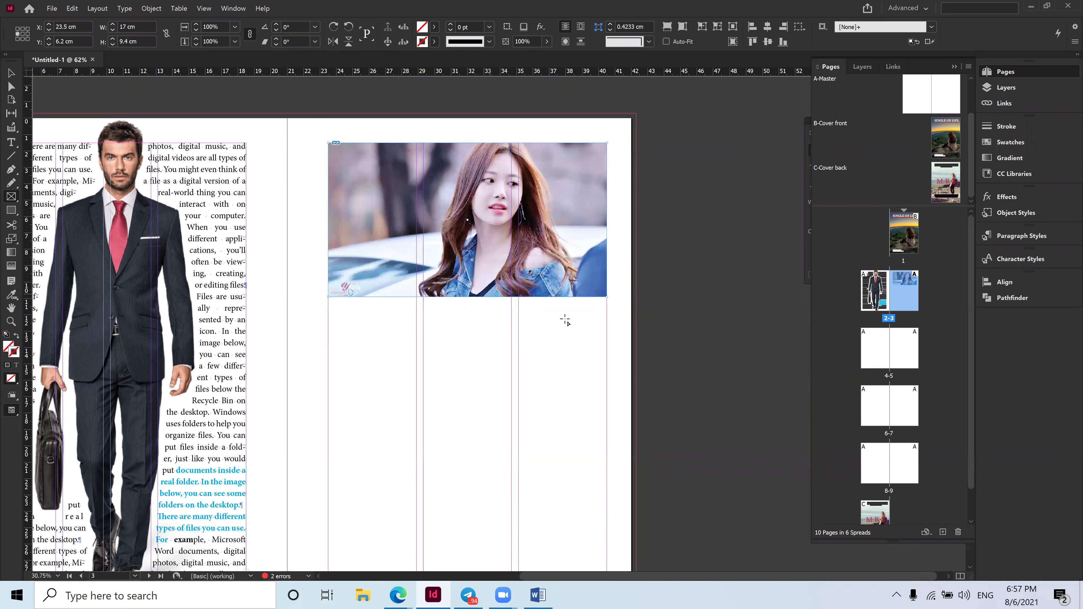
pyautogui.click(11, 75)
pyautogui.click(383, 335)
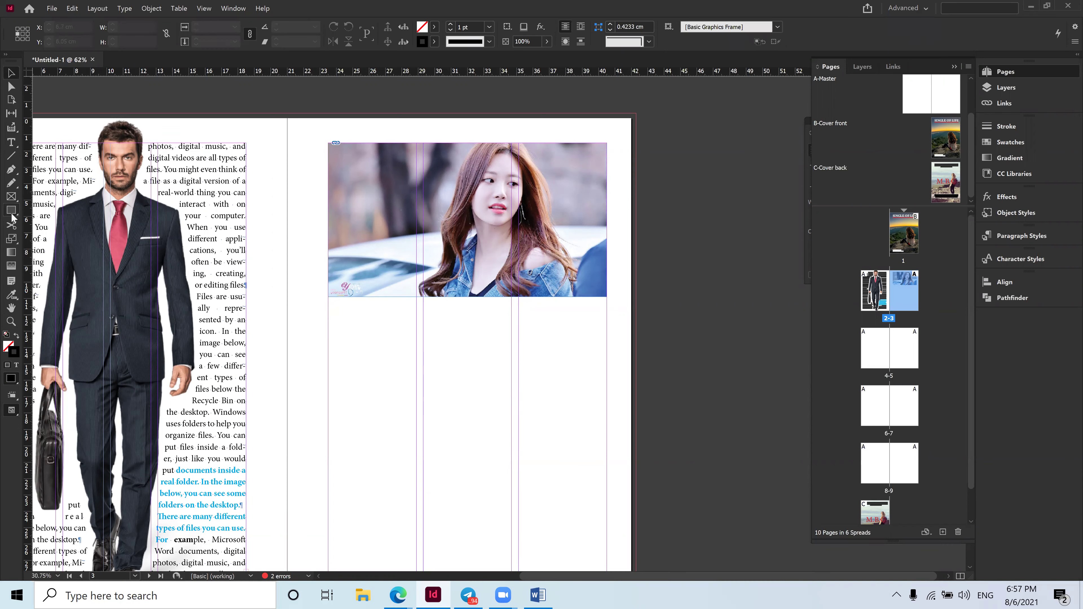
# Draw a thin caption text frame directly beneath the woman's photo.
pyautogui.click(11, 142)
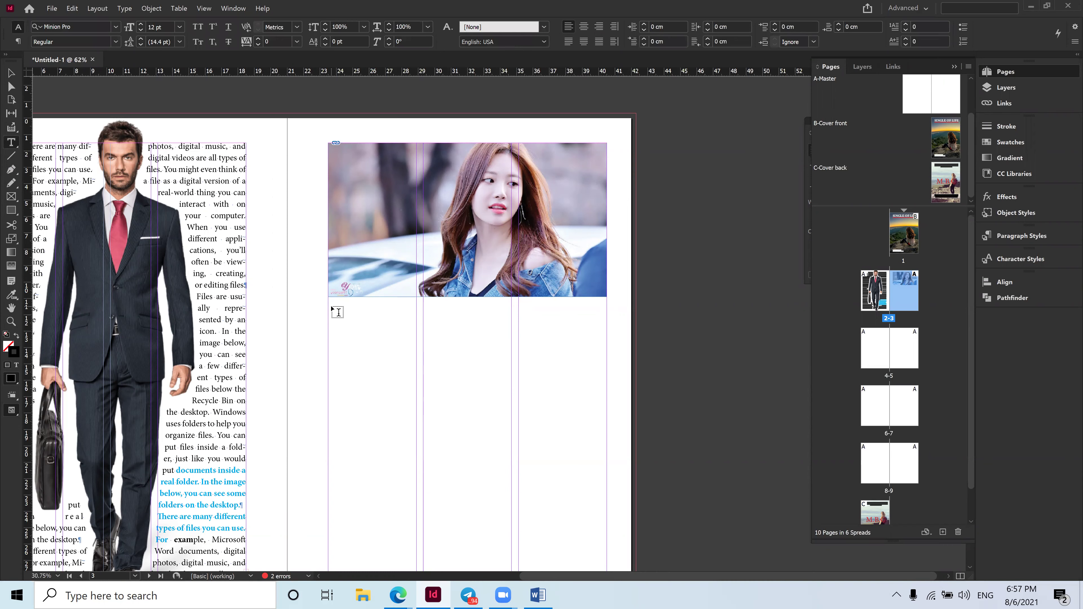
pyautogui.moveTo(331, 308); pyautogui.dragTo(607, 326)
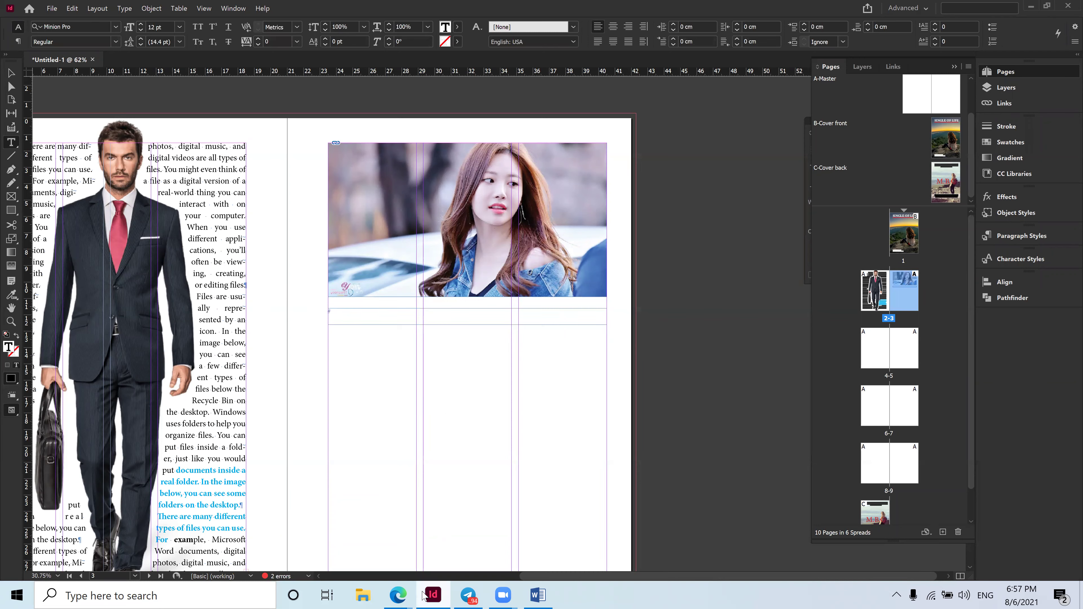
# Copy the 'You can click File menu…' sentence from the Word source document.
pyautogui.click(536, 595)
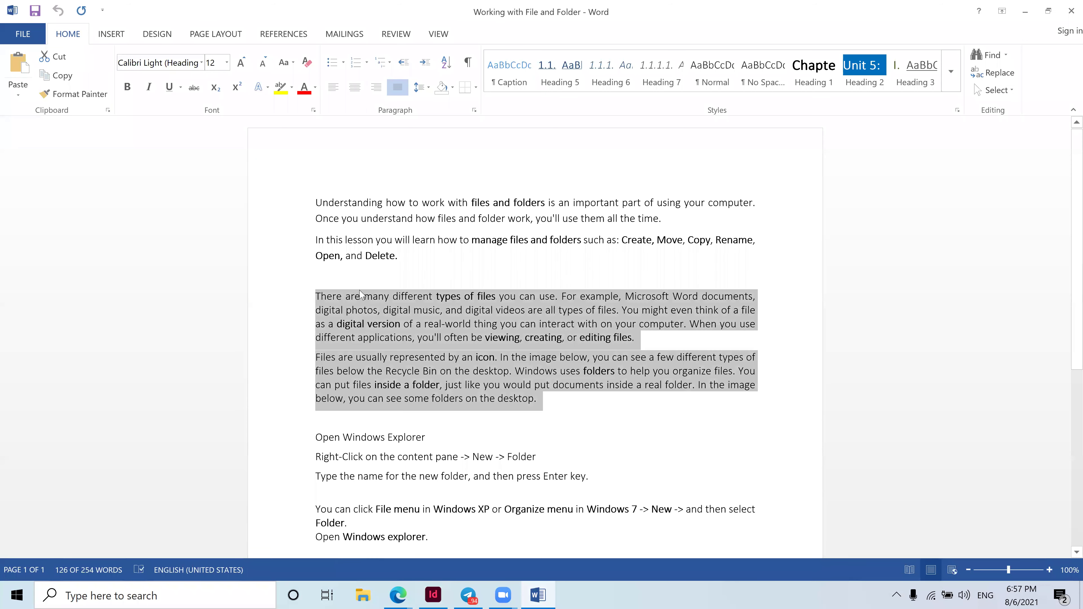
pyautogui.click(359, 246)
pyautogui.scroll(-2, 315, 470)
pyautogui.moveTo(315, 441); pyautogui.dragTo(358, 456)
pyautogui.hotkey('ctrl', 'c')
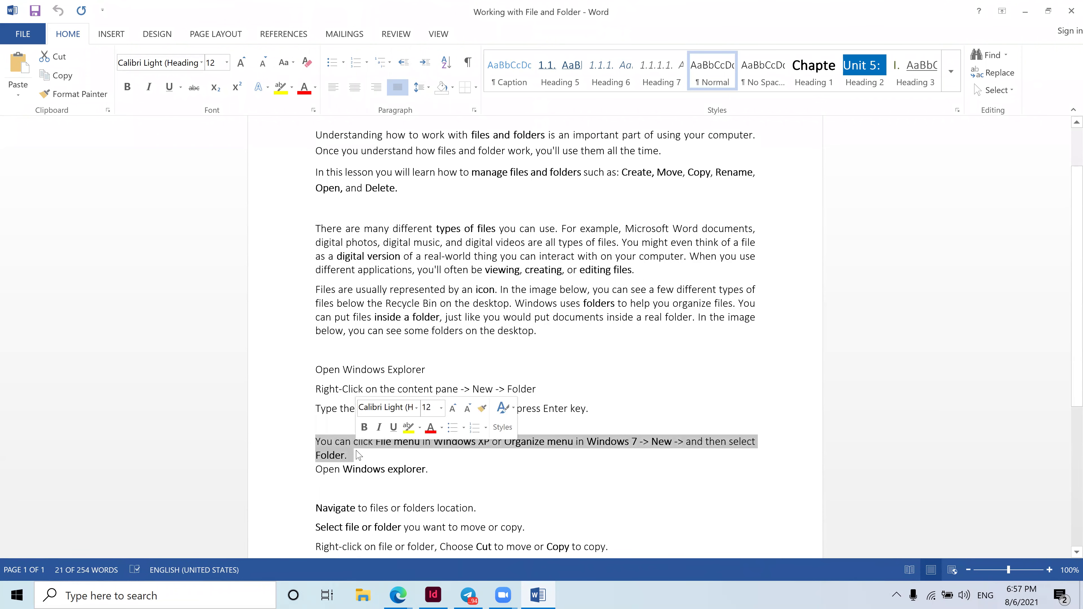
pyautogui.click(436, 592)
# Paste the File/Organize menu sentence into the caption frame at 20 pt.
pyautogui.hotkey('ctrl', 'v')
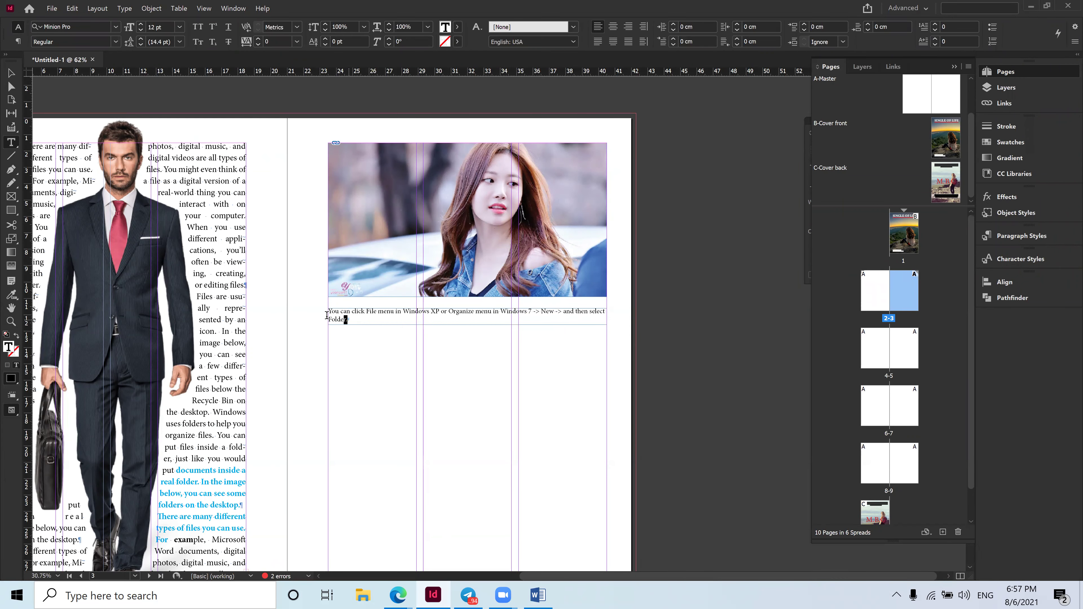
pyautogui.moveTo(326, 315); pyautogui.dragTo(303, 309)
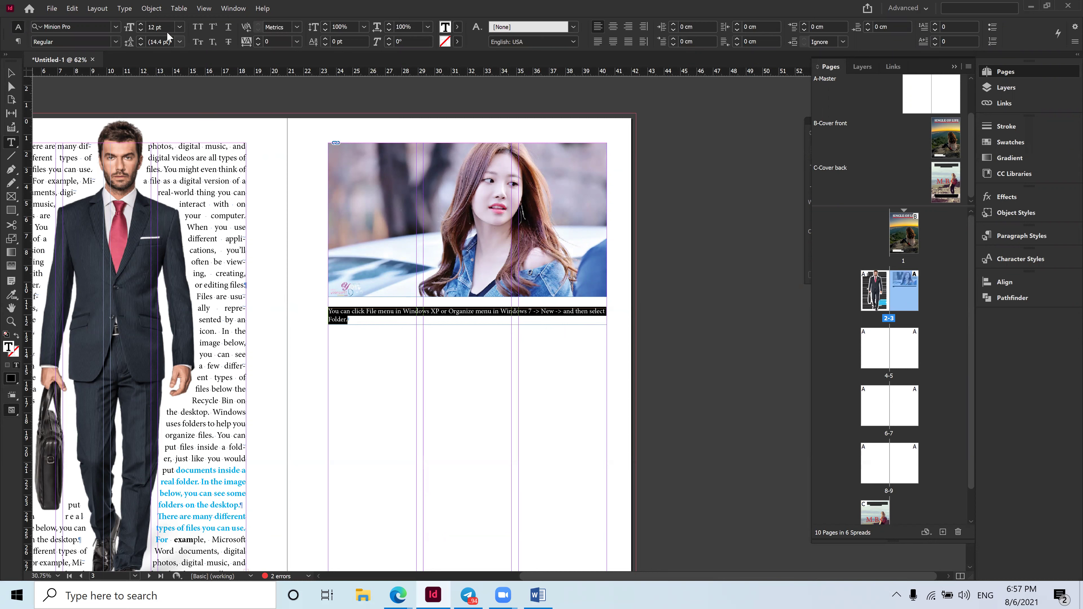
pyautogui.hotkey('ctrl', 'a')
pyautogui.write('20')
pyautogui.press('Return')
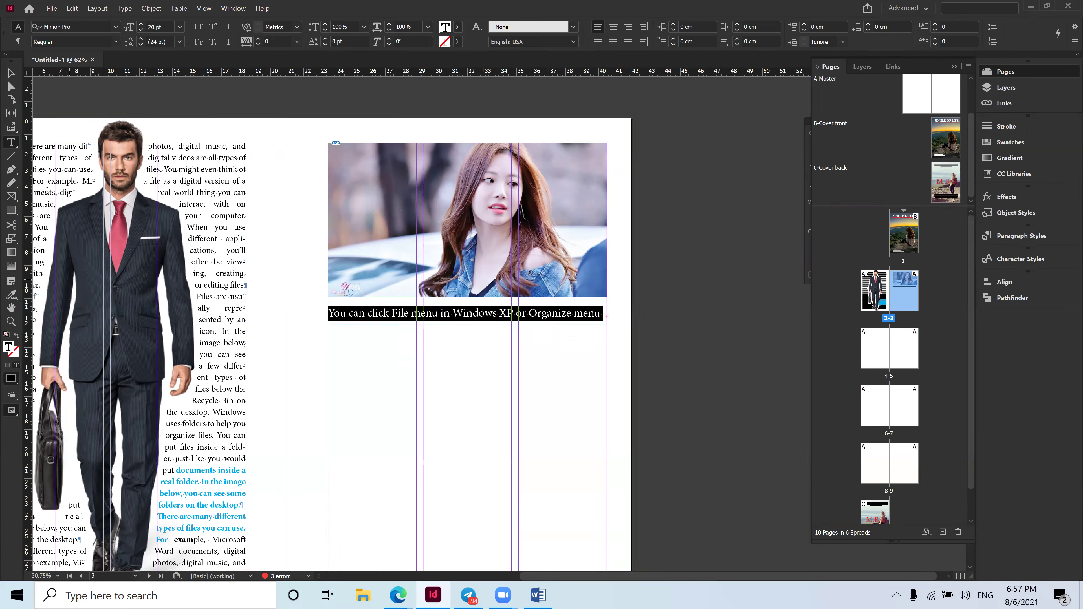
# Lengthen the caption frame to 1.8 cm tall to reveal the second line.
pyautogui.click(12, 74)
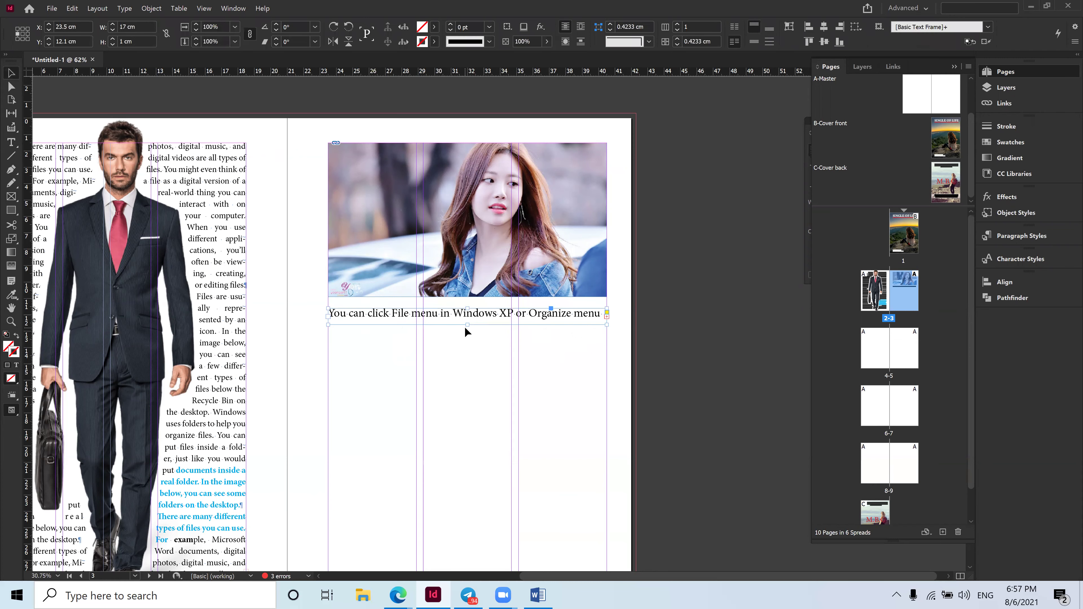
pyautogui.moveTo(467, 326); pyautogui.dragTo(473, 339)
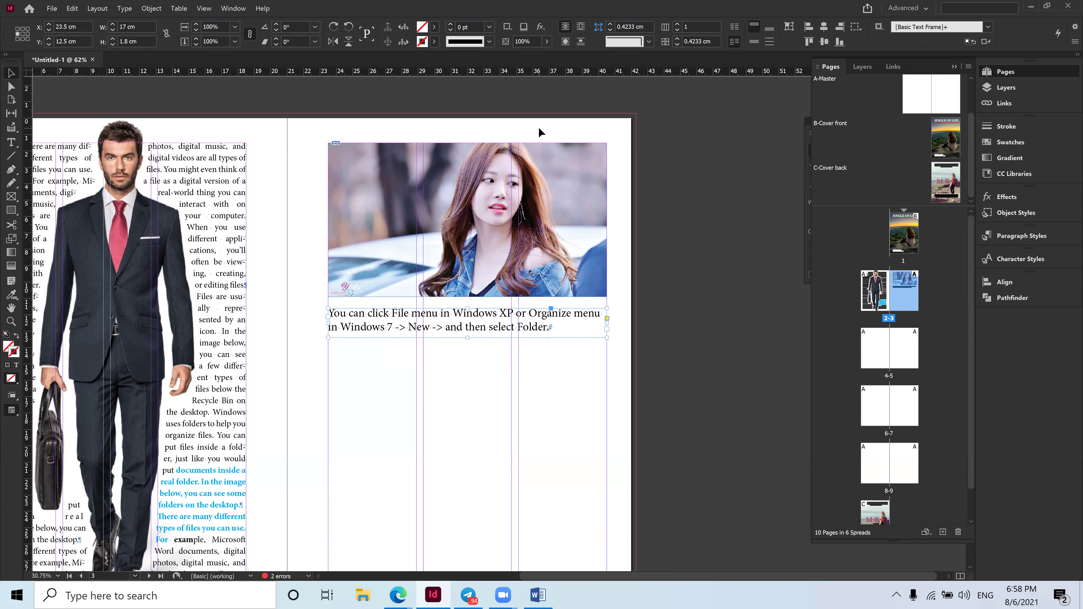
pyautogui.click(11, 142)
# Center-align the caption text under the woman's photo.
pyautogui.click(462, 332)
pyautogui.hotkey('ctrl', 'a')
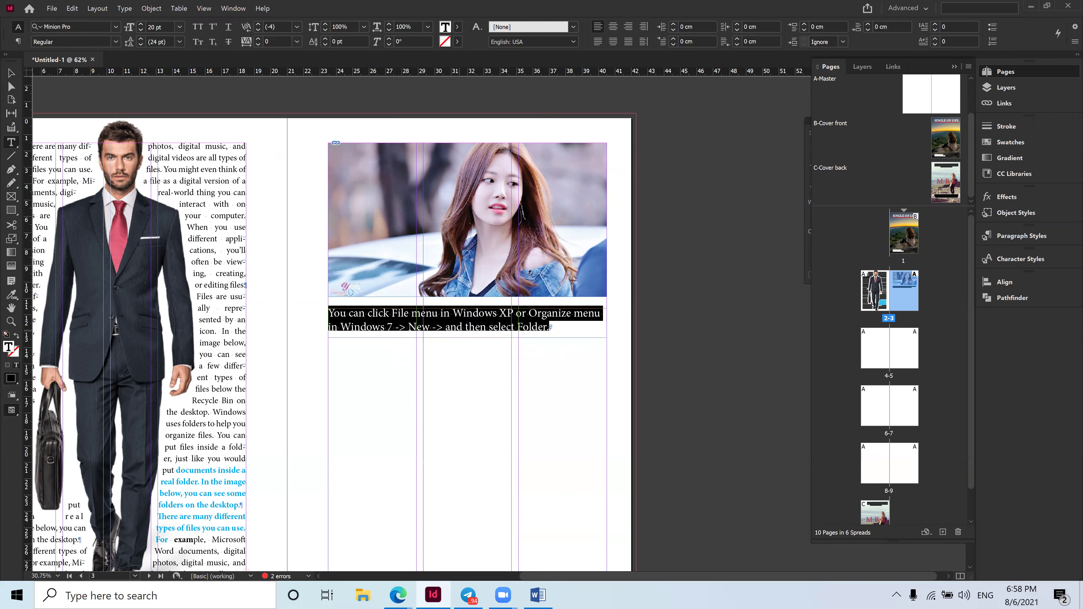
pyautogui.click(613, 26)
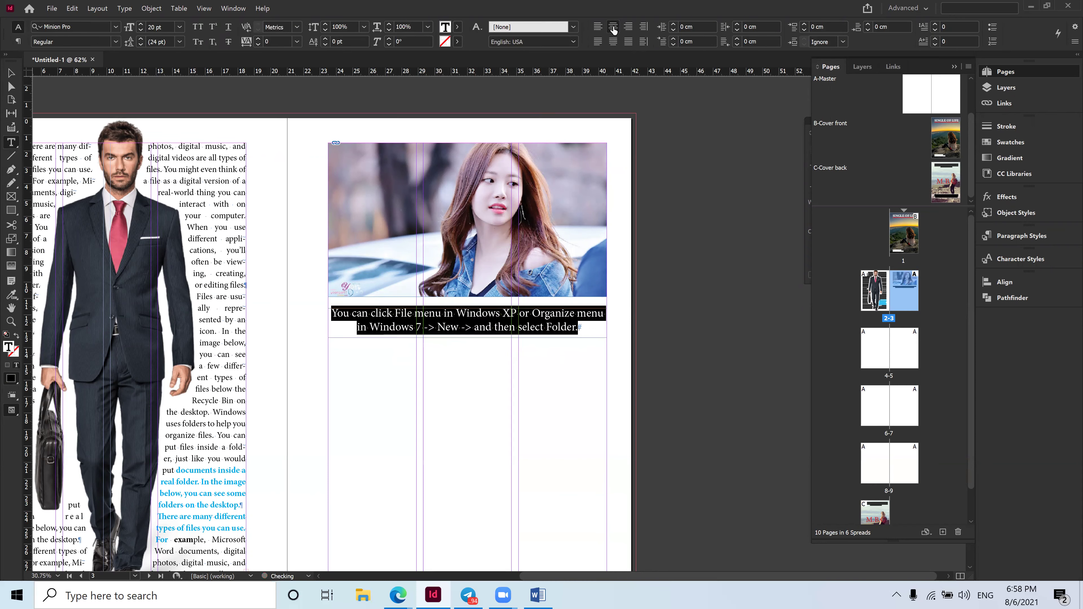
pyautogui.click(11, 73)
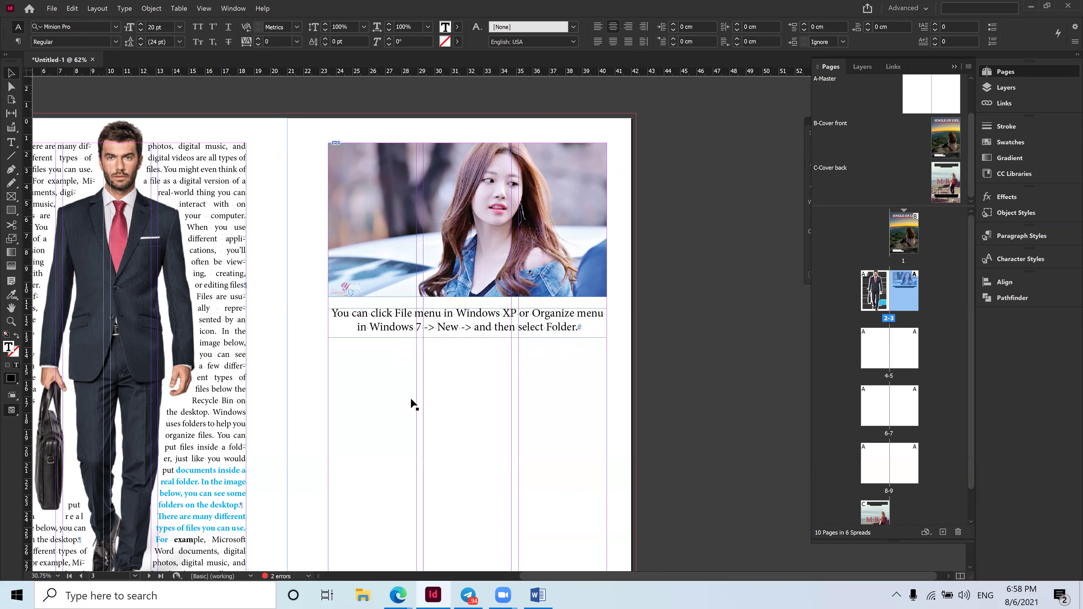
pyautogui.click(11, 142)
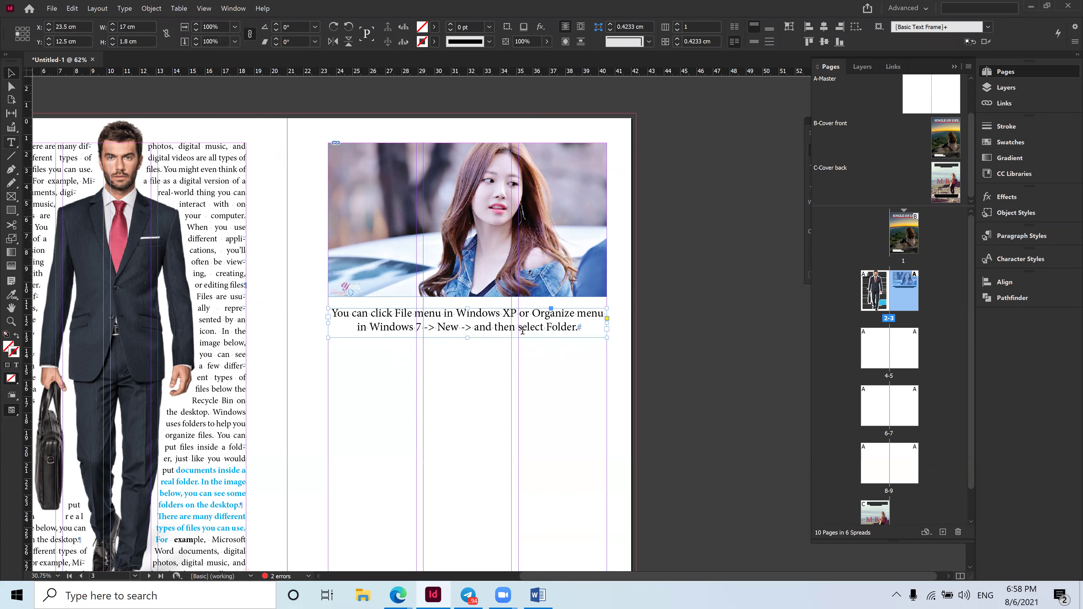
# Make the caption Bold and colour it with the C=100 cyan swatch.
pyautogui.click(477, 335)
pyautogui.hotkey('ctrl', 'a')
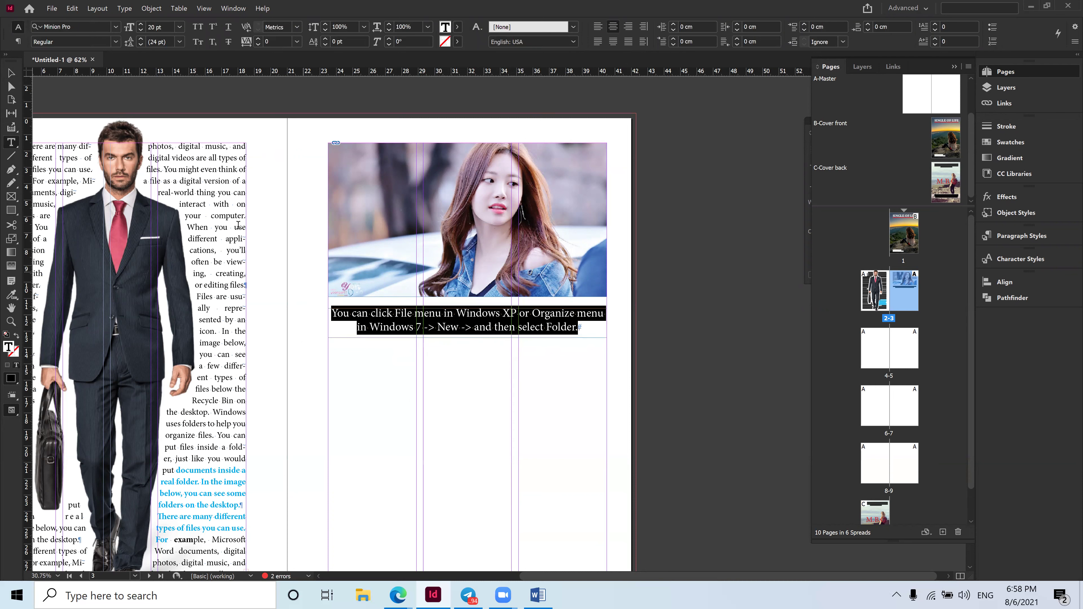
pyautogui.click(116, 41)
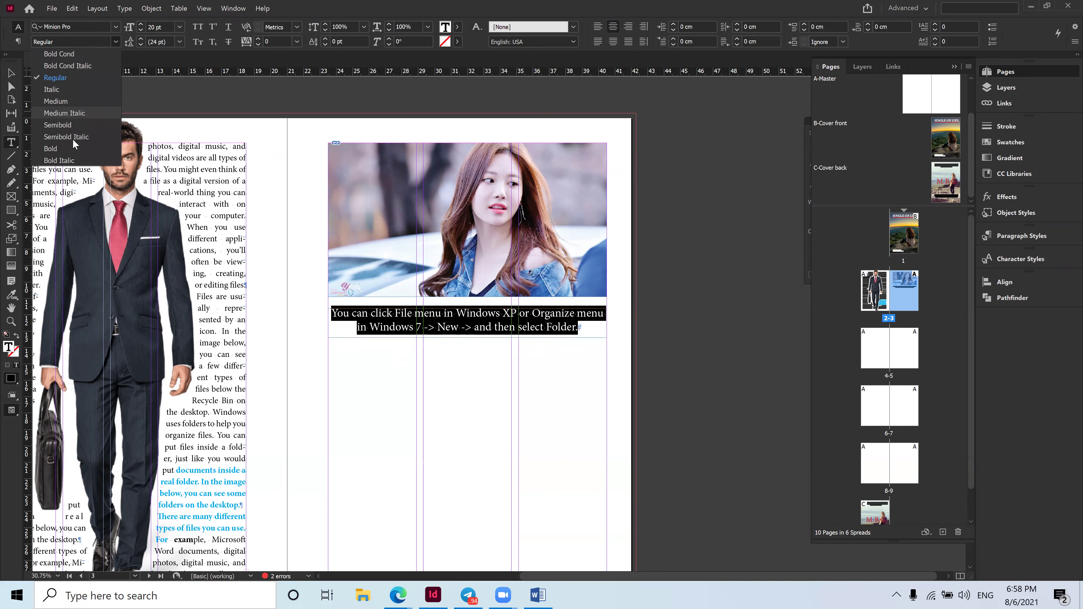
pyautogui.click(66, 148)
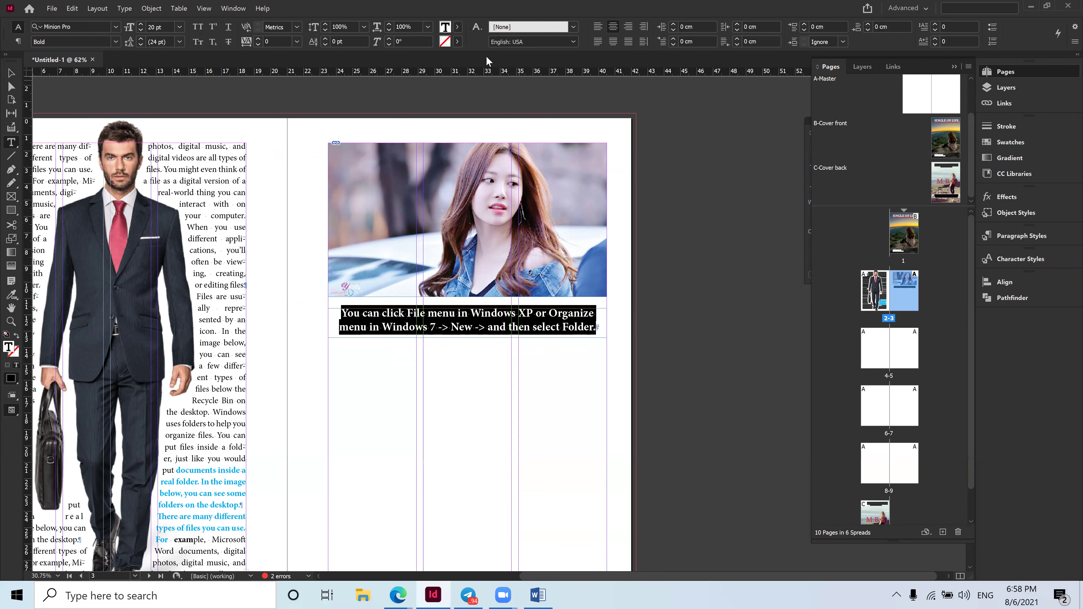
pyautogui.click(457, 28)
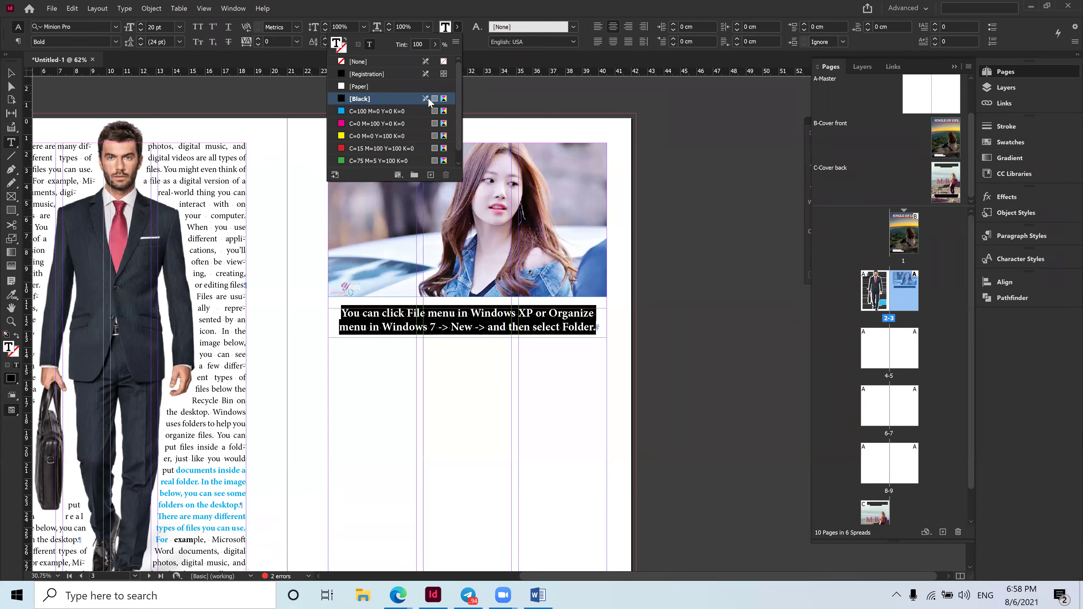
pyautogui.click(378, 111)
pyautogui.press('Escape')
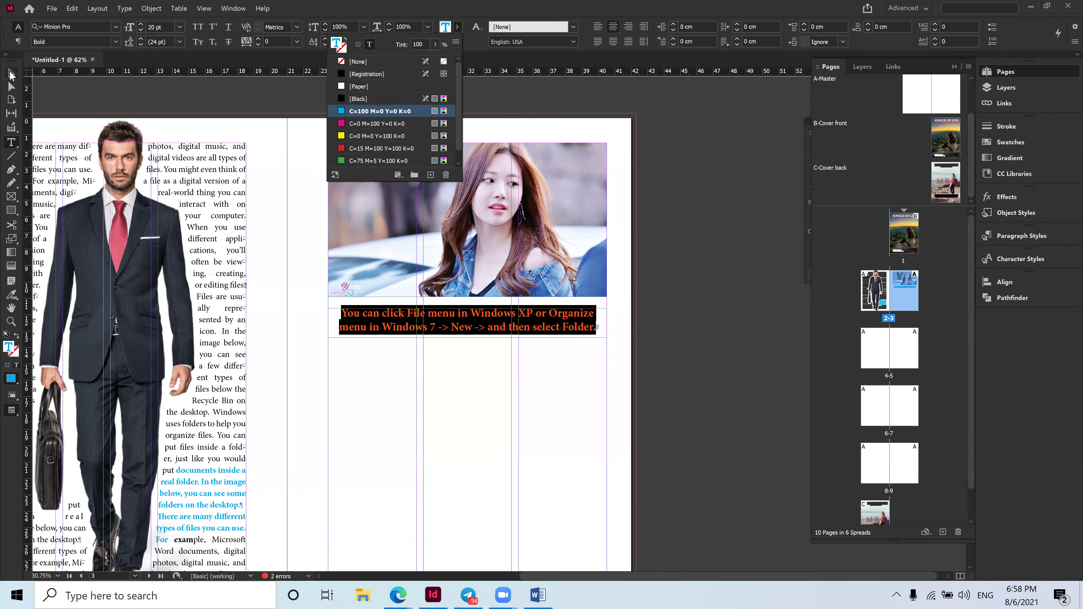
pyautogui.click(485, 386)
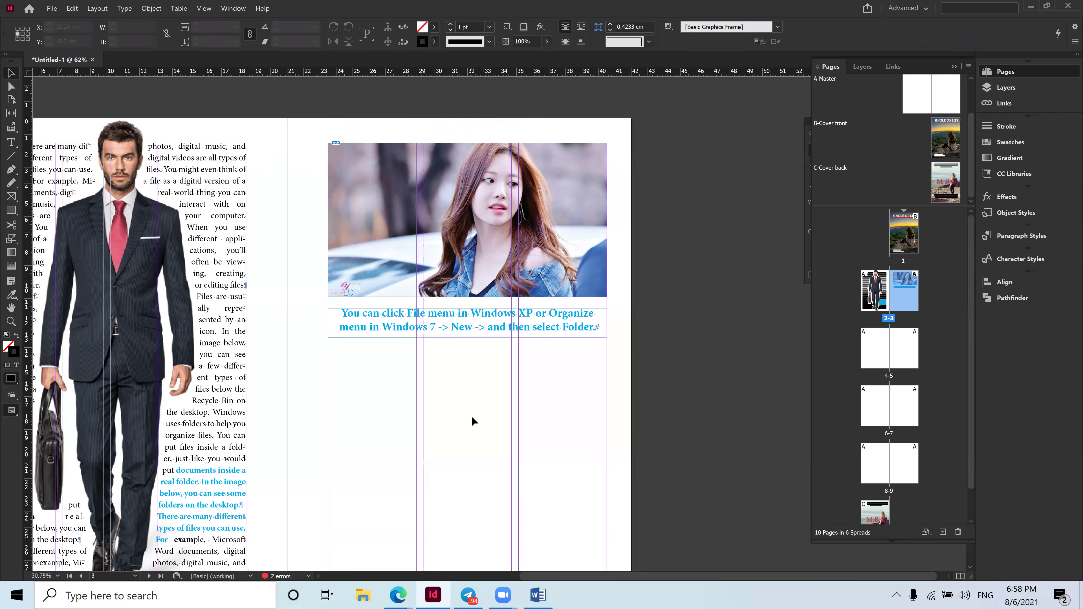
# Select the woman's photo frame and open Pathfinder's Convert Shape options.
pyautogui.click(461, 223)
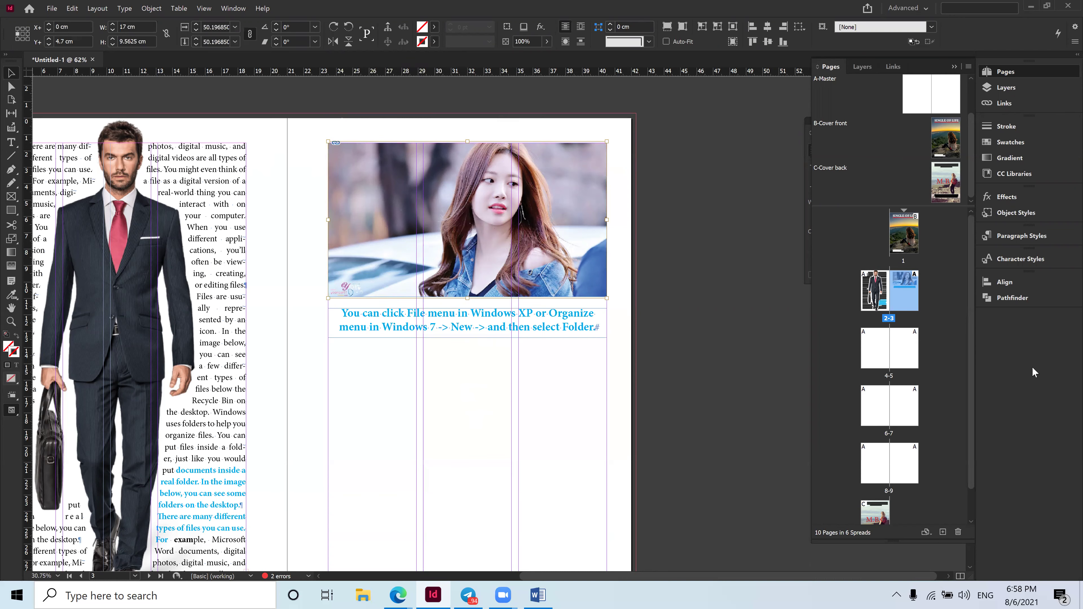
pyautogui.click(1024, 295)
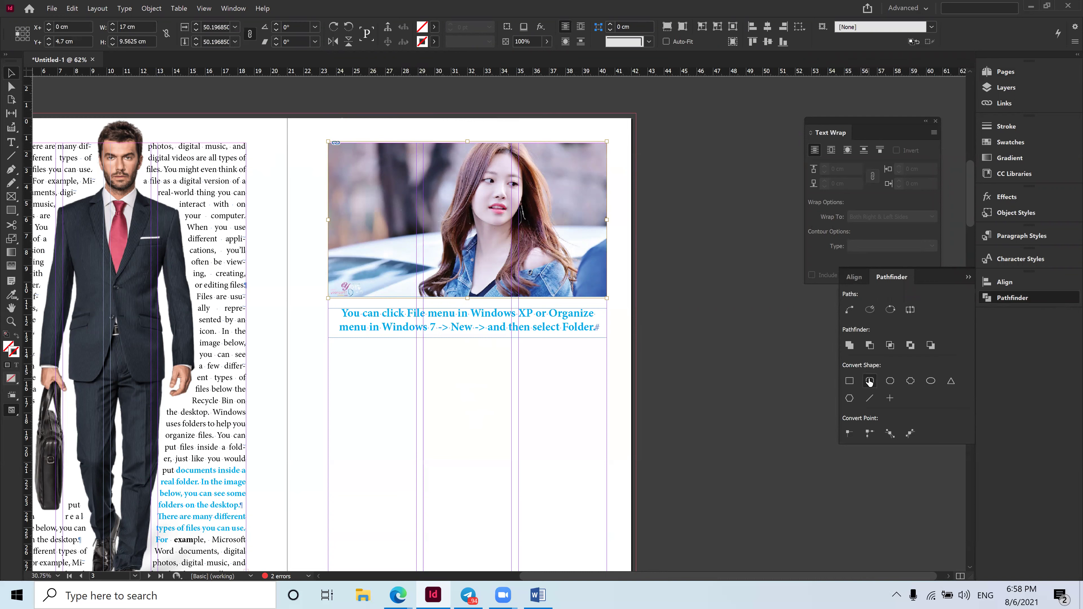
pyautogui.click(520, 380)
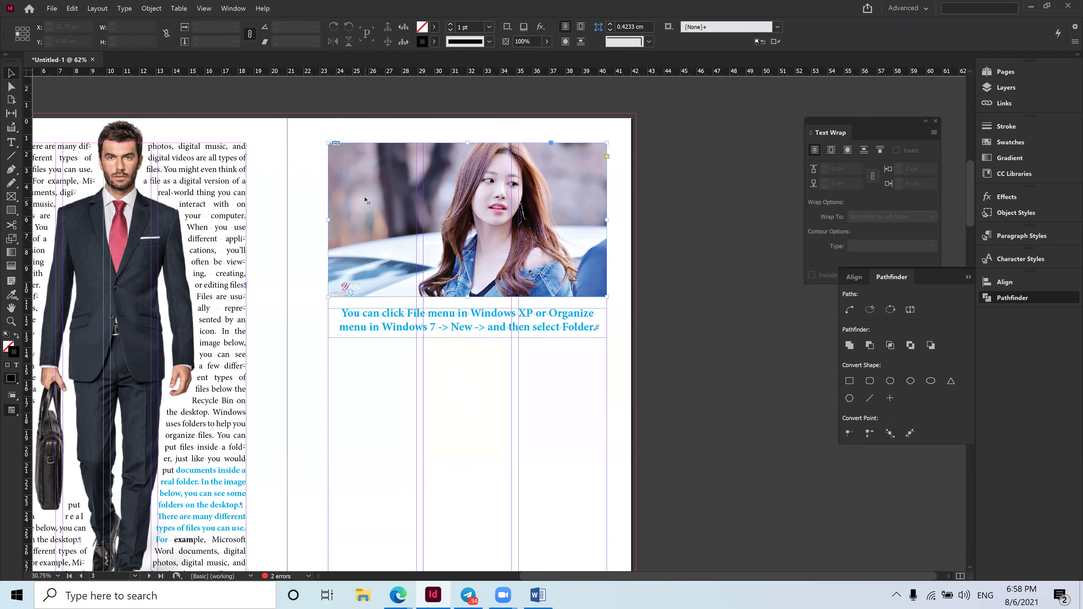
pyautogui.click(359, 204)
# Try Rounded, Inverse Rounded and Beveled corners on the photo, then restore Rectangle.
pyautogui.click(869, 381)
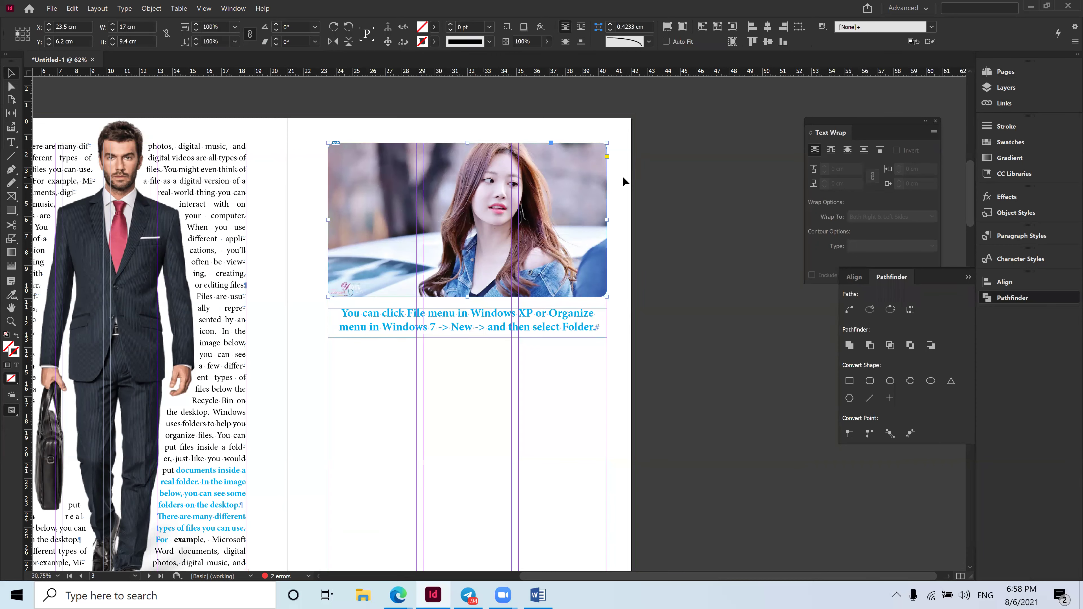
pyautogui.scroll(4, 618, 140)
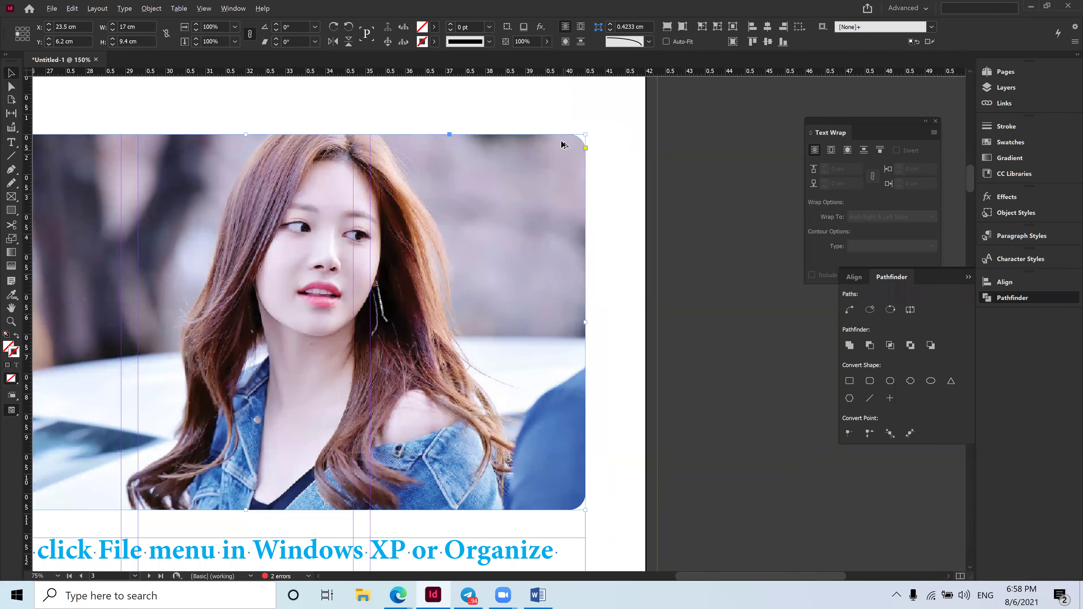
pyautogui.click(910, 383)
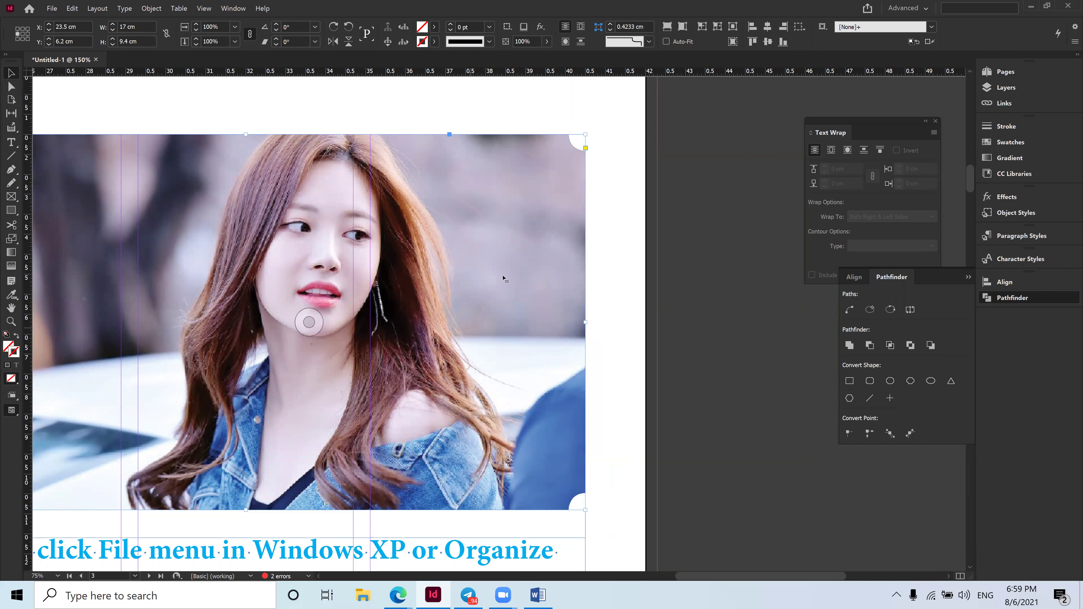
pyautogui.click(892, 385)
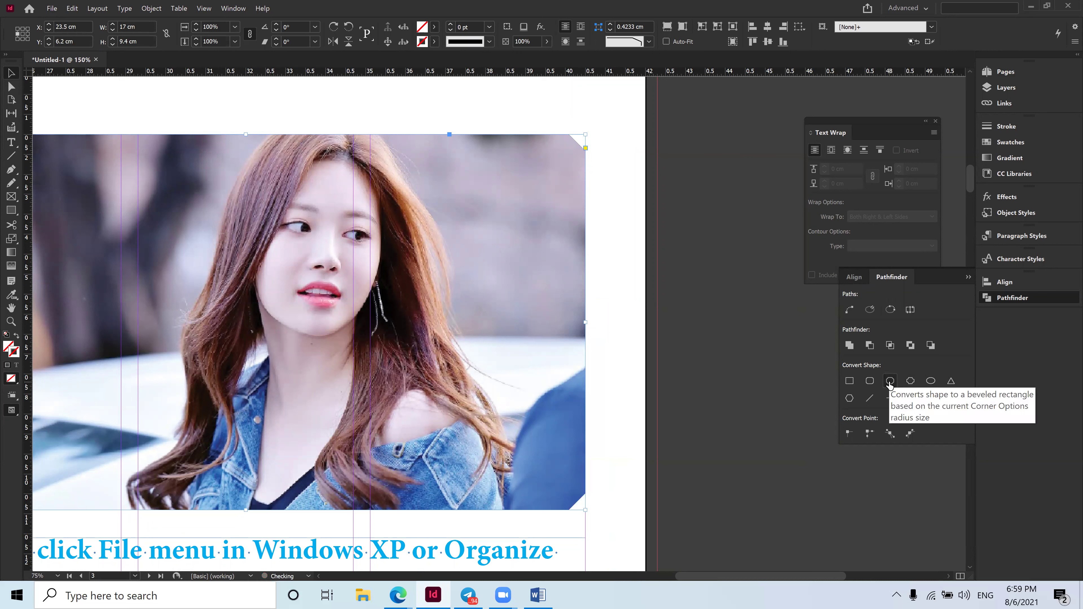
pyautogui.click(849, 381)
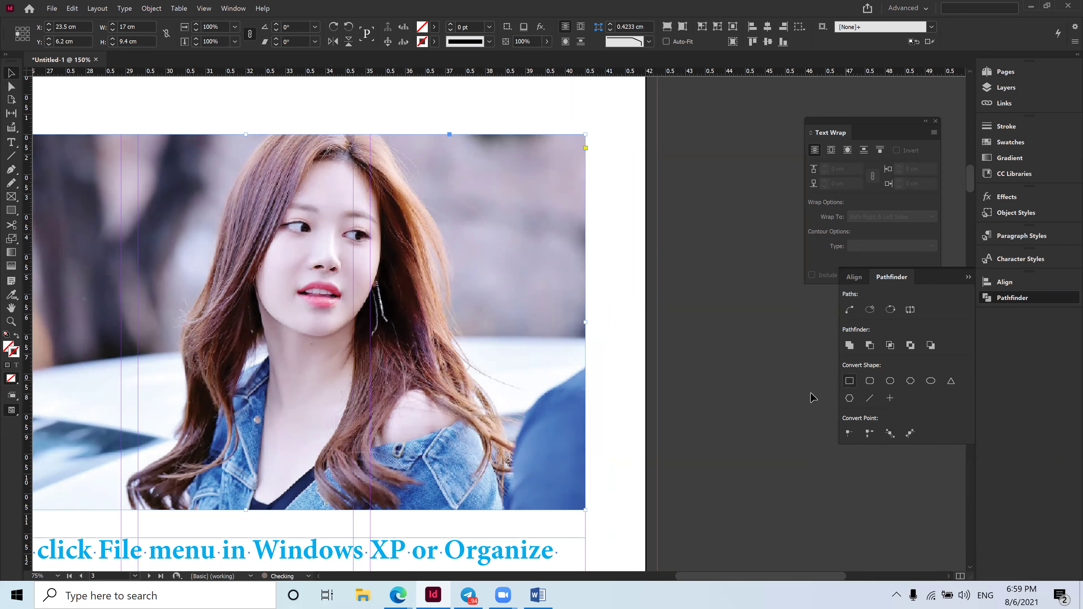
pyautogui.scroll(-1, 532, 314)
pyautogui.scroll(-2, 533, 318)
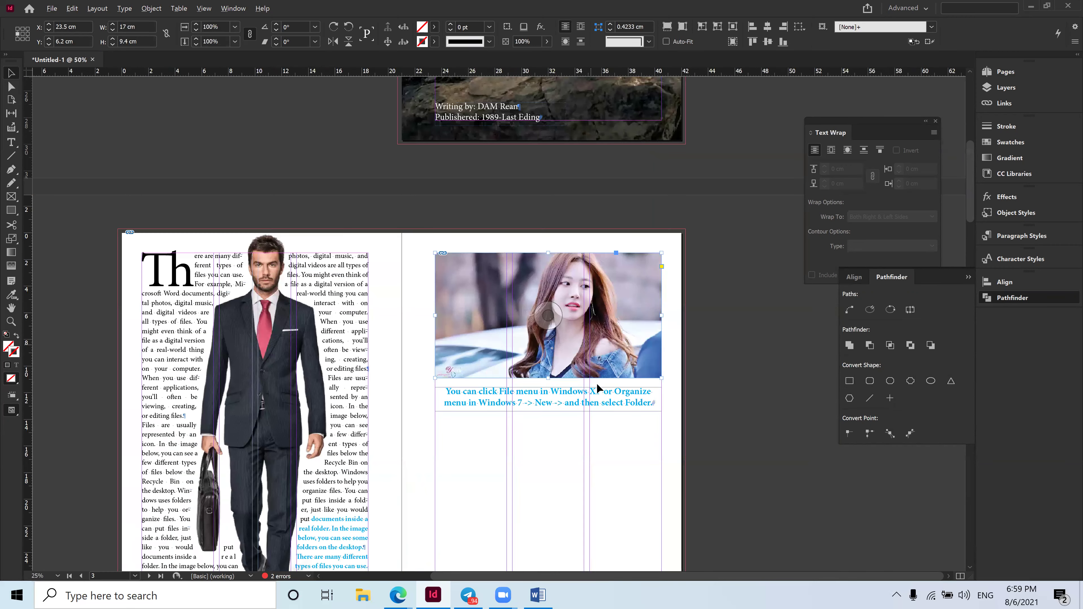
pyautogui.scroll(-3, 594, 448)
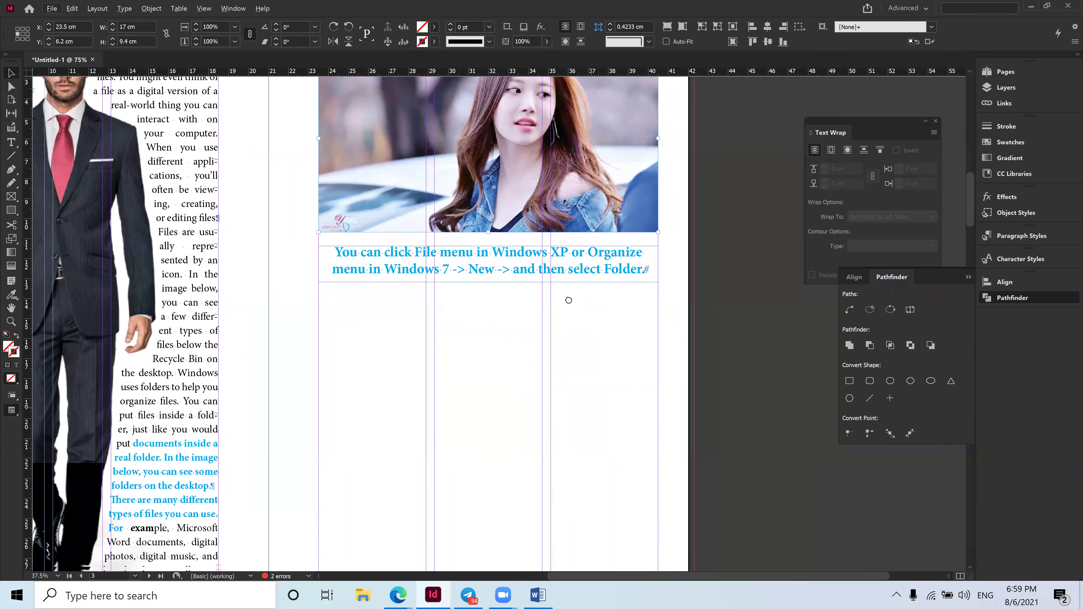
pyautogui.scroll(-1, 559, 400)
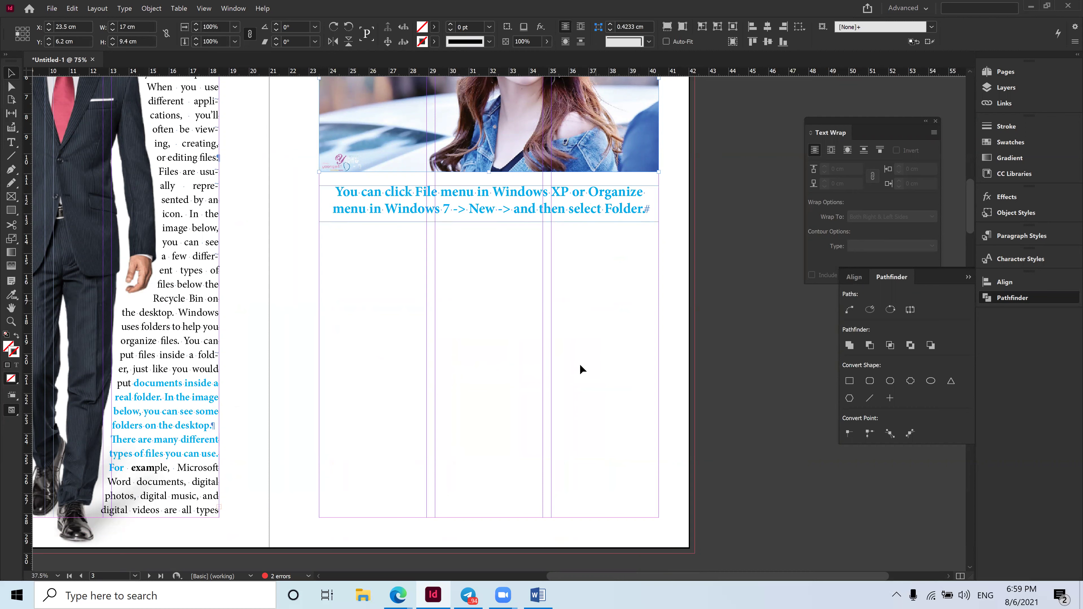
pyautogui.click(398, 595)
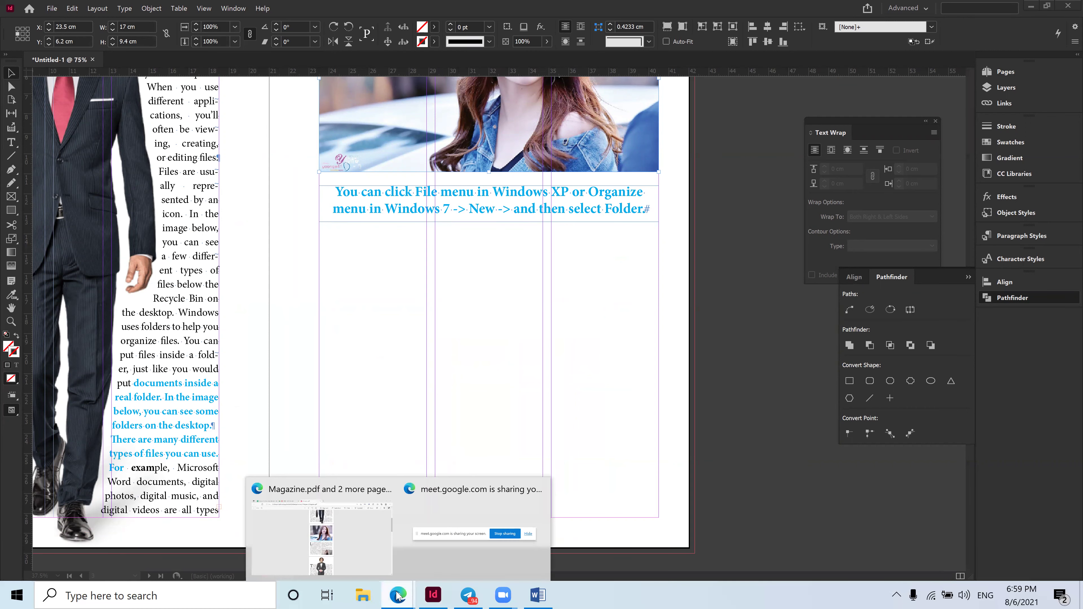
pyautogui.click(434, 594)
pyautogui.click(434, 594)
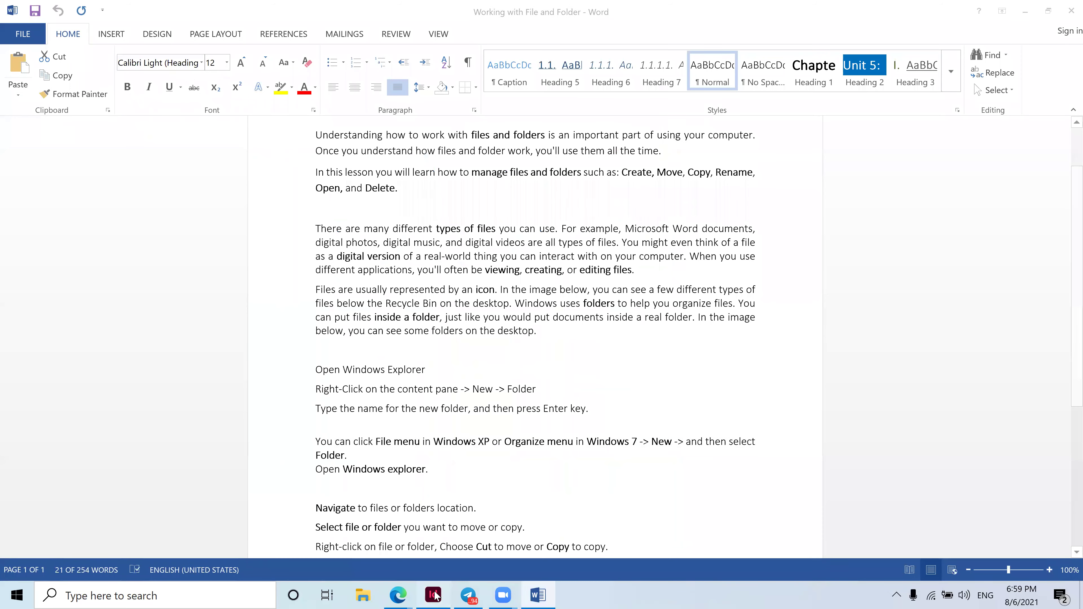
pyautogui.click(433, 594)
pyautogui.click(398, 595)
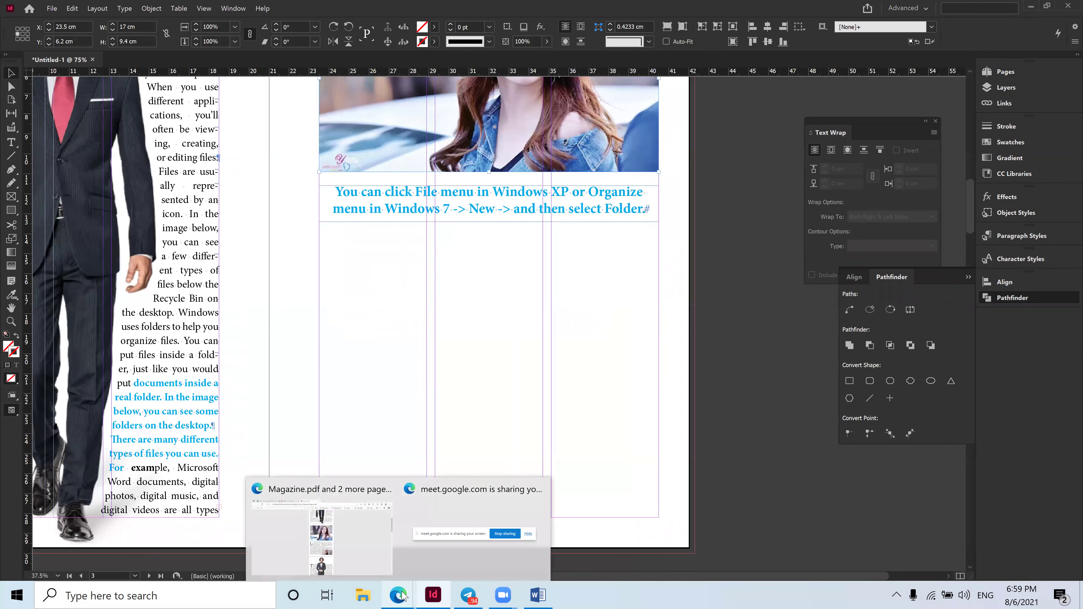
pyautogui.click(330, 553)
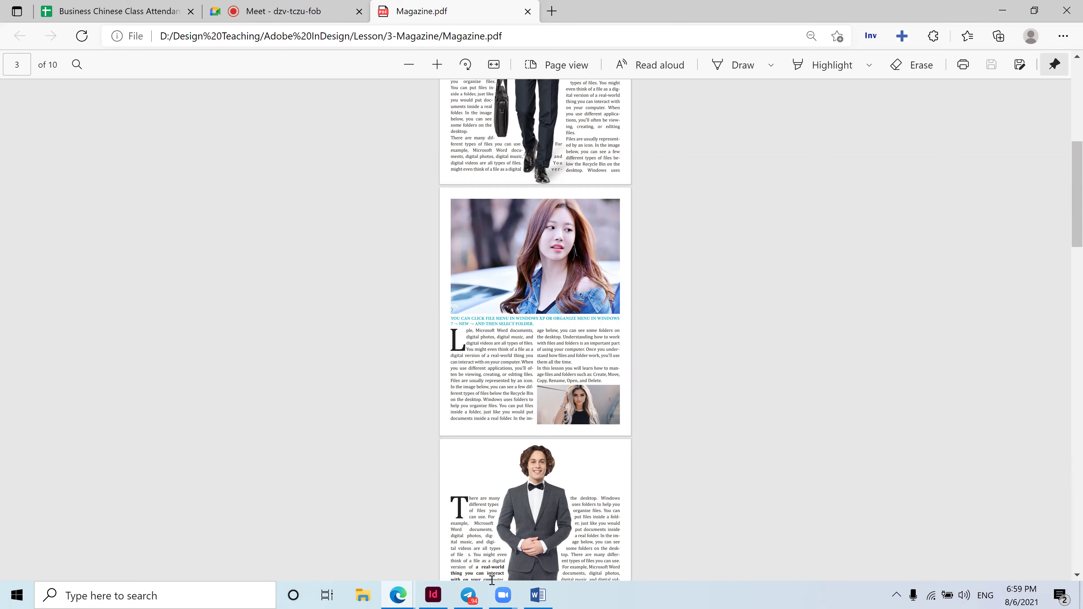
pyautogui.moveTo(469, 593)
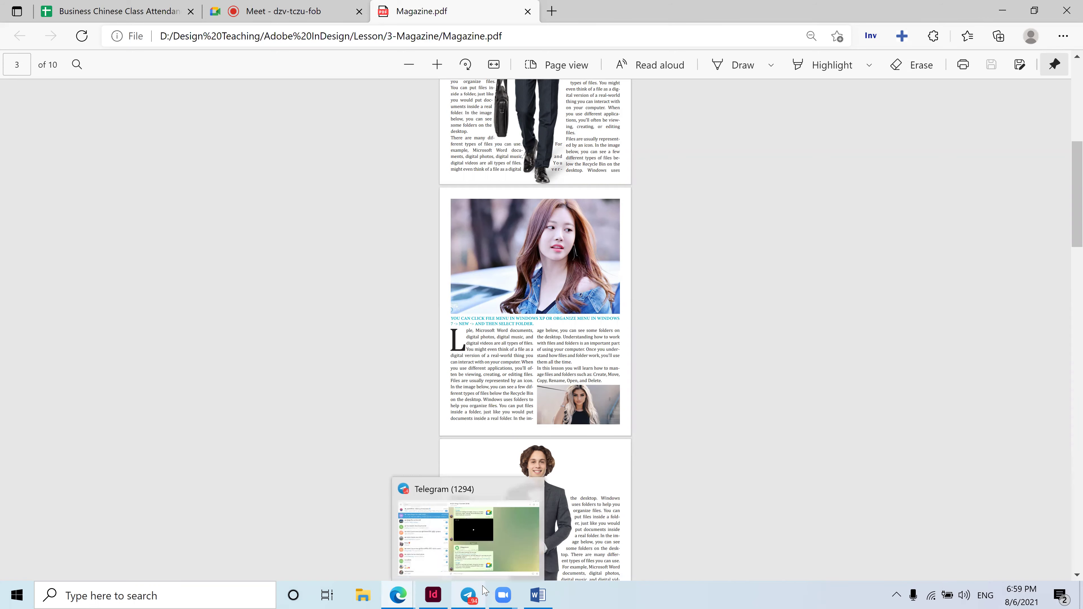
pyautogui.click(433, 595)
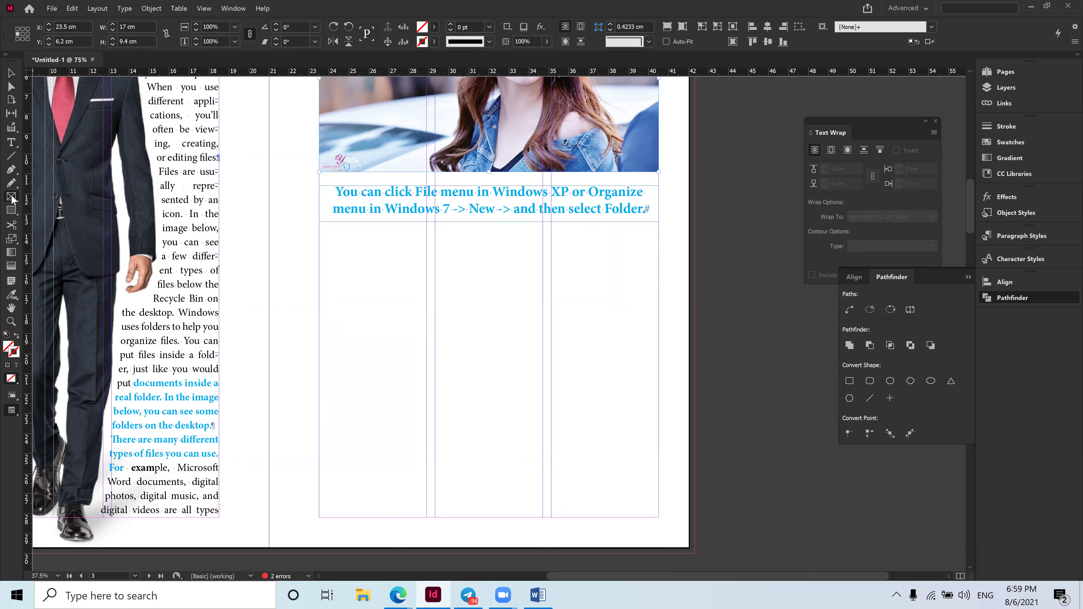
# Draw a large body-text frame below the cyan caption on page 3.
pyautogui.click(13, 141)
pyautogui.moveTo(321, 232); pyautogui.dragTo(659, 517)
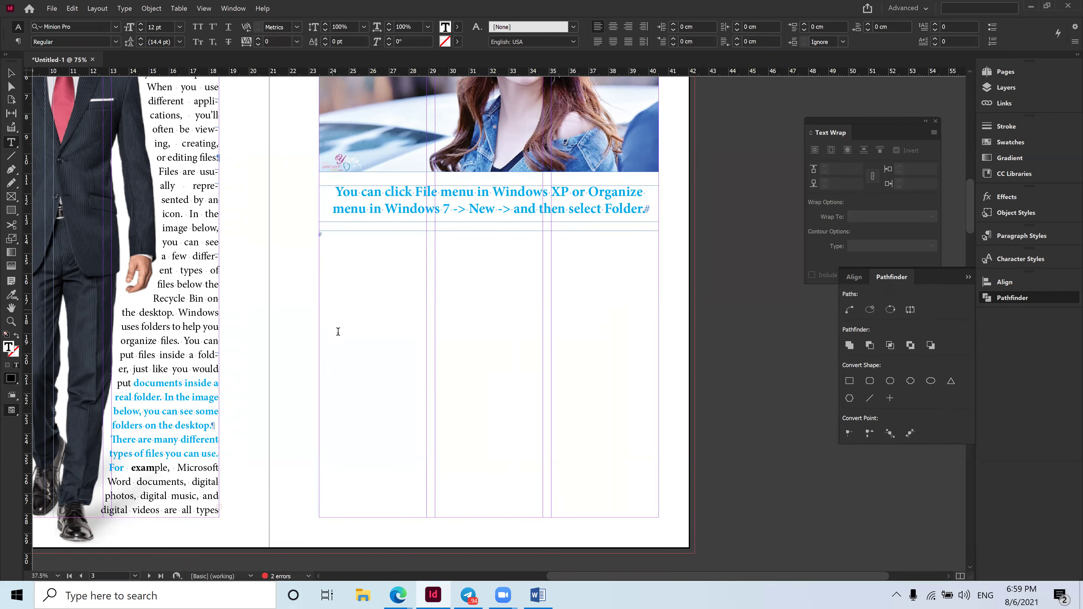
pyautogui.click(537, 595)
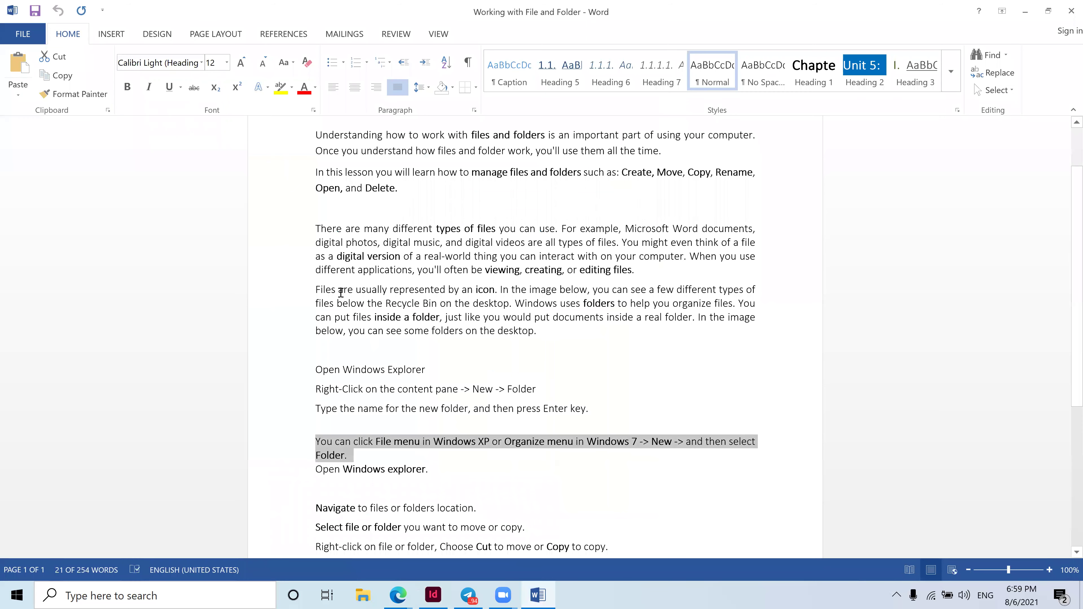
# Copy the types-of-files and file-icons paragraphs from Word, returning to InDesign.
pyautogui.moveTo(311, 228)
pyautogui.mouseDown()
pyautogui.moveTo(554, 235)
pyautogui.moveTo(551, 346)
pyautogui.moveTo(590, 341)
pyautogui.moveTo(568, 324)
pyautogui.moveTo(318, 285)
pyautogui.moveTo(316, 226)
pyautogui.mouseUp()
pyautogui.rightClick(407, 242)
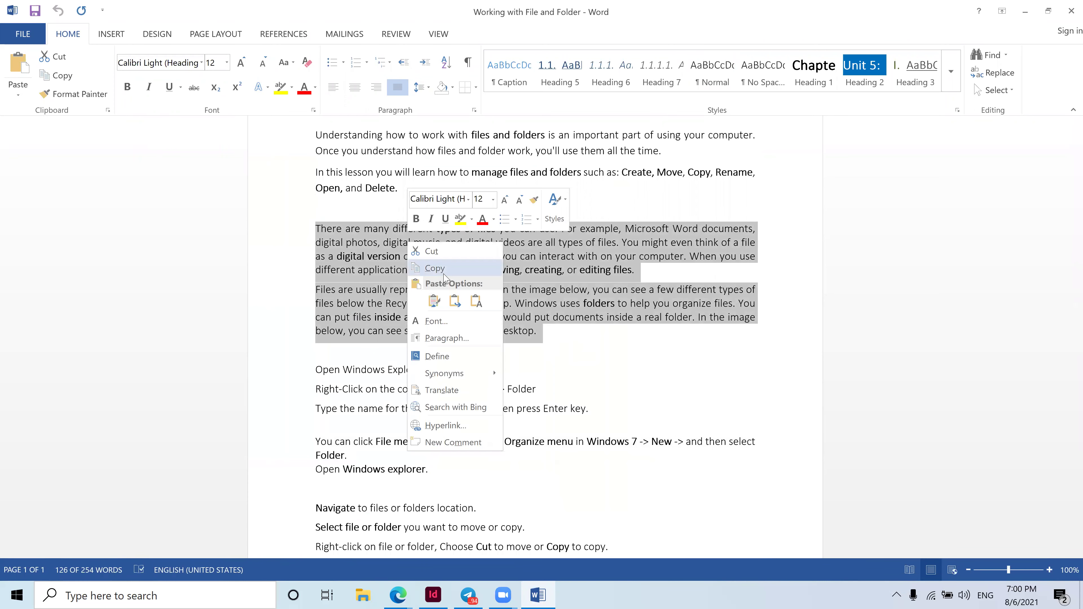
pyautogui.click(435, 268)
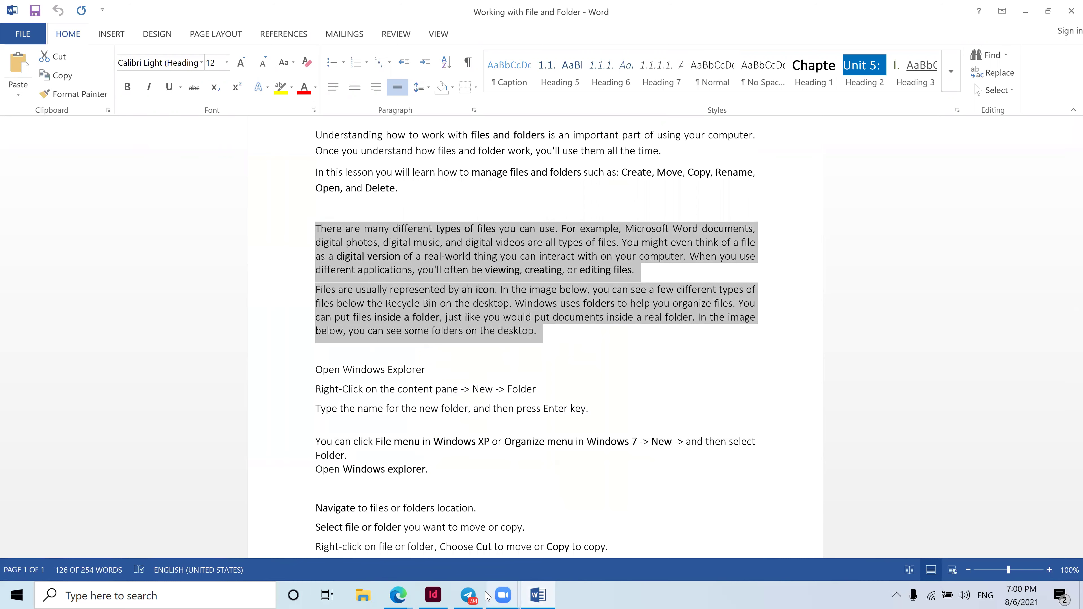
pyautogui.click(434, 595)
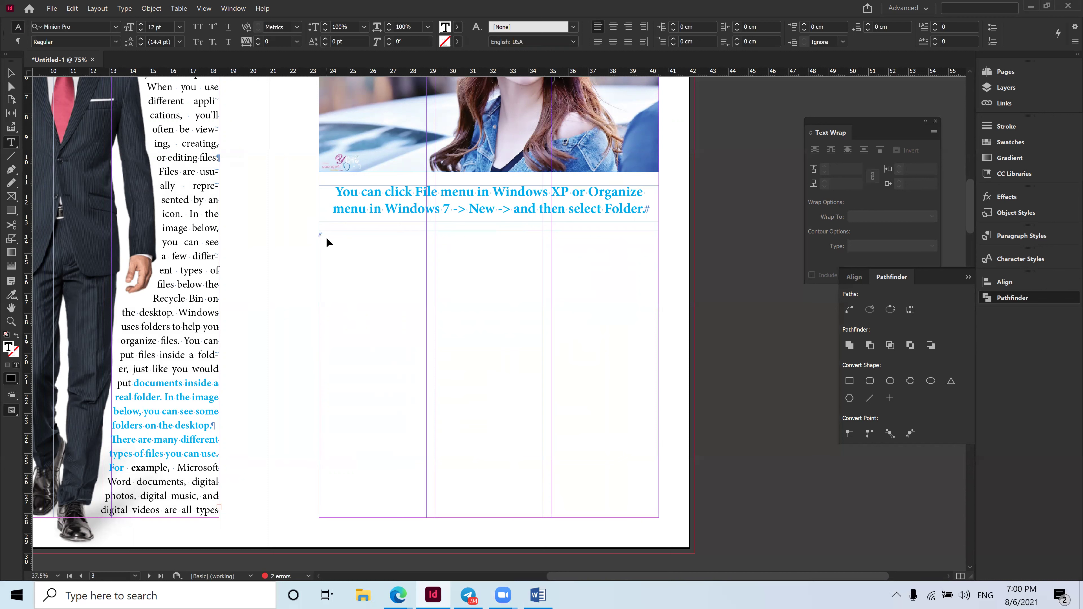
# Paste the copied file-types paragraphs into the empty frame three times to lengthen the story.
pyautogui.hotkey('ctrl', 'v')
pyautogui.moveTo(443, 307); pyautogui.dragTo(294, 234)
pyautogui.click(461, 306)
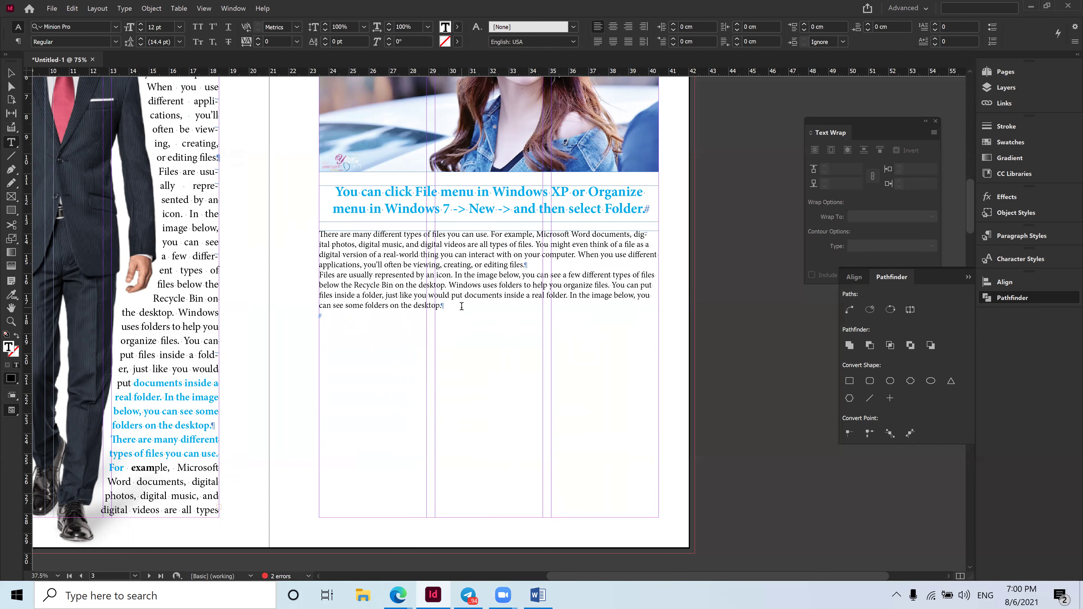
pyautogui.hotkey('ctrl', 'v')
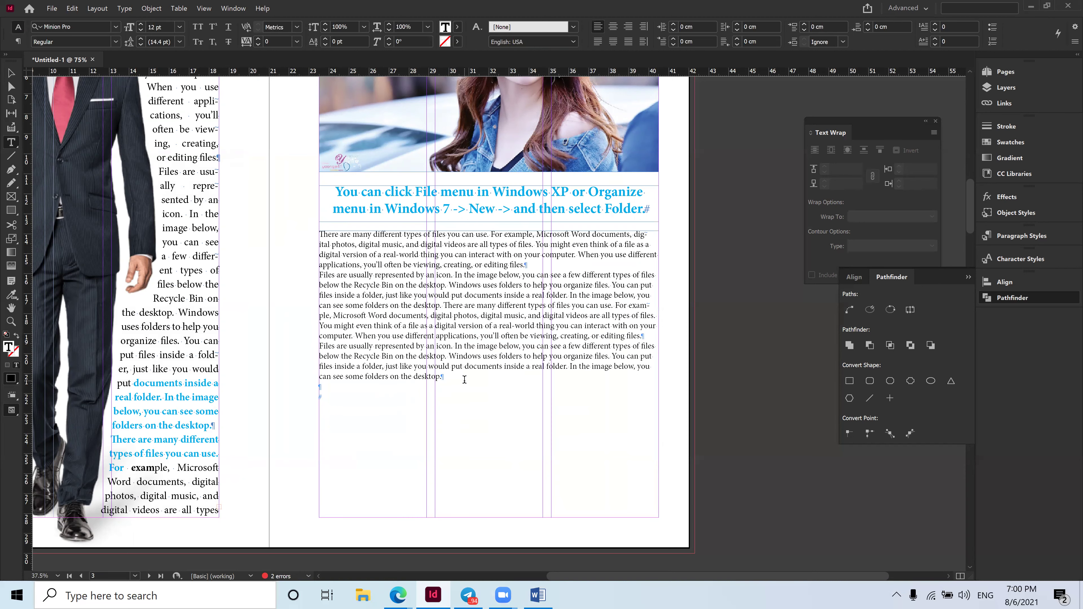
pyautogui.hotkey('ctrl', 'v')
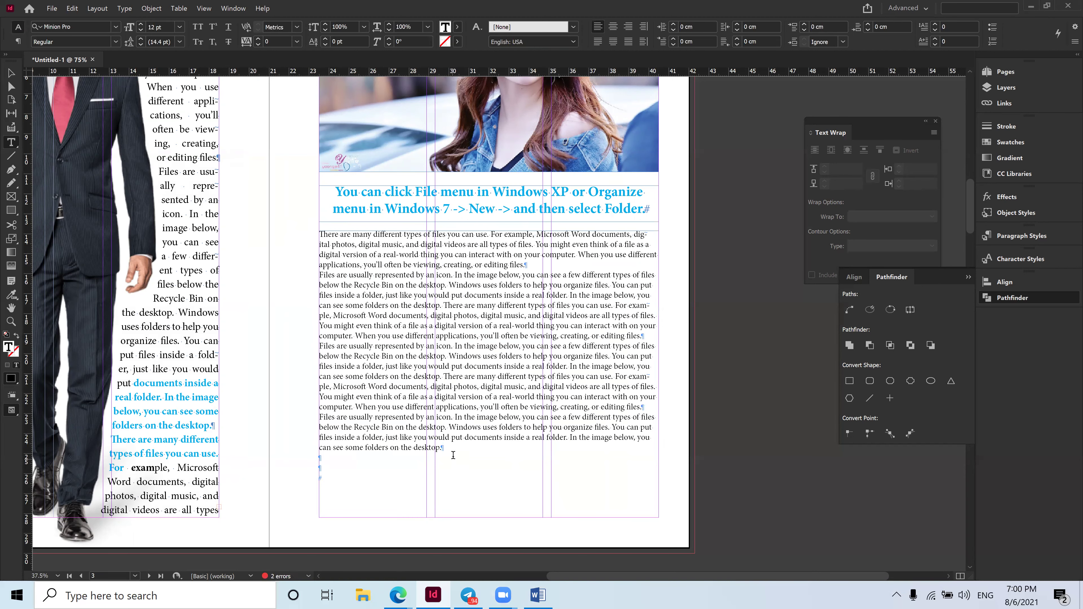
# Justify the body text with last line left, at 15 pt size and 20 pt leading.
pyautogui.moveTo(436, 440); pyautogui.dragTo(290, 230)
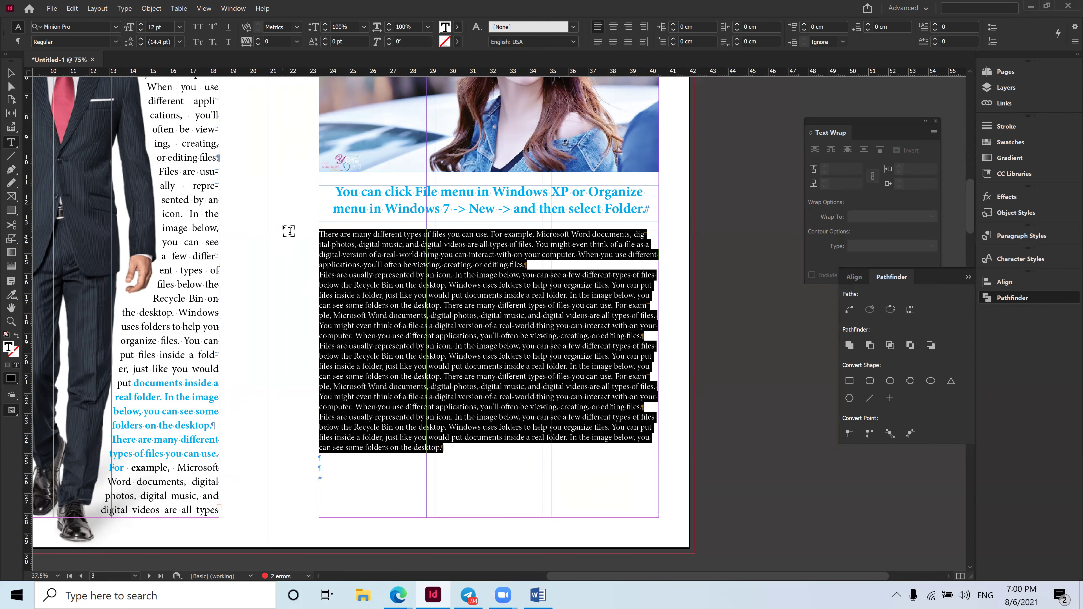
pyautogui.click(599, 41)
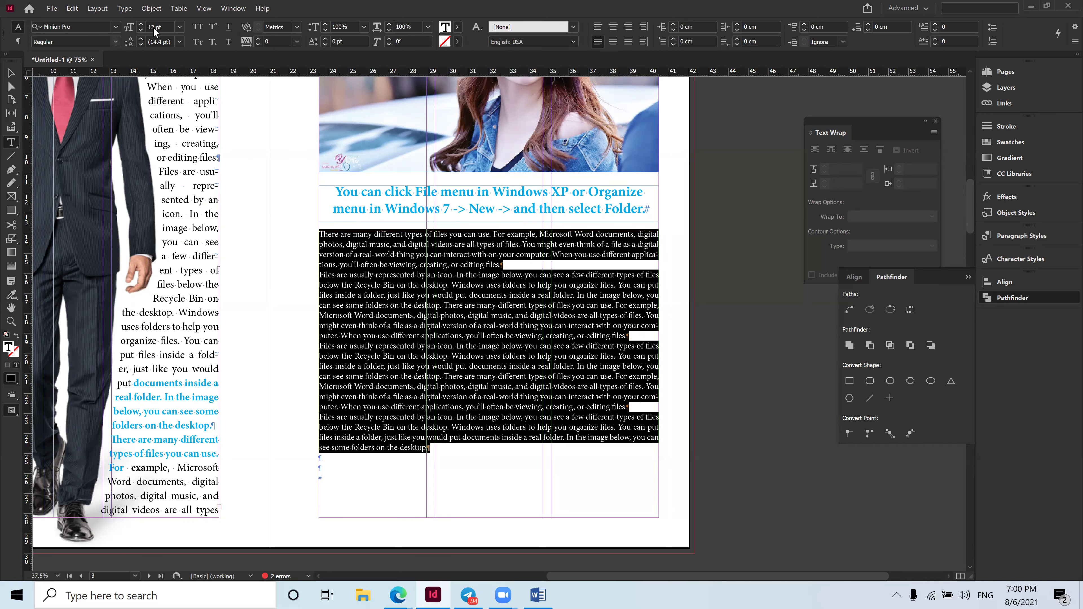
pyautogui.tripleClick(163, 26)
pyautogui.write('15')
pyautogui.press('Return')
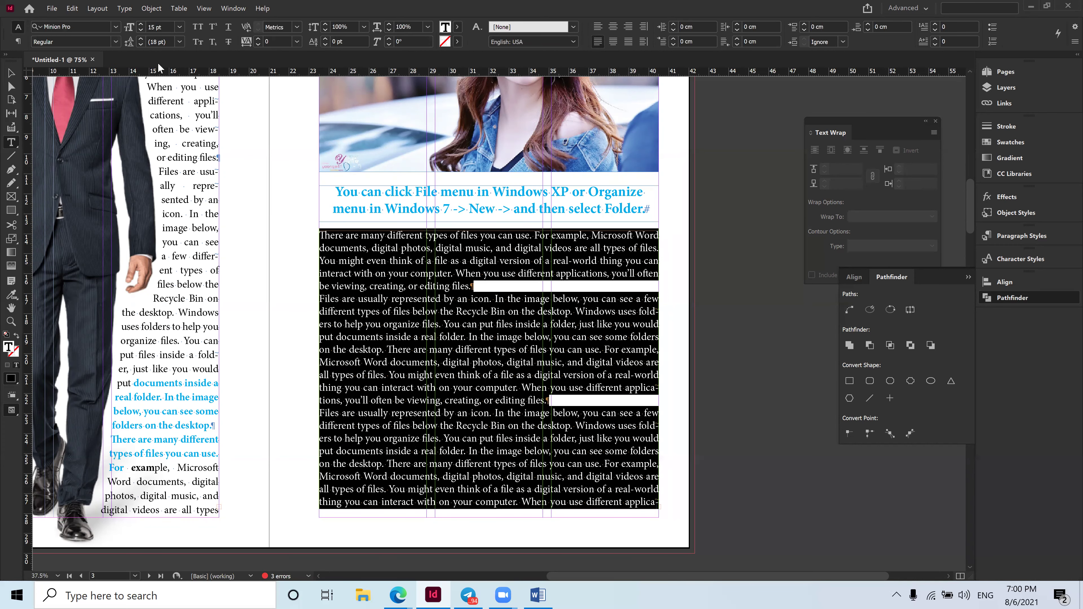
pyautogui.tripleClick(166, 42)
pyautogui.write('20')
pyautogui.press('Return')
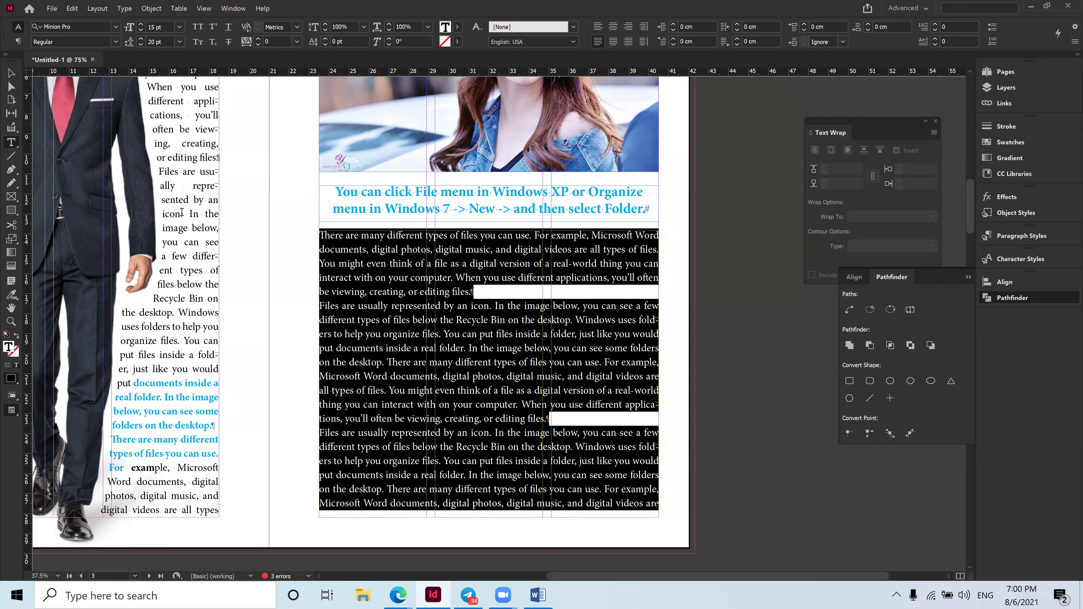
pyautogui.click(505, 396)
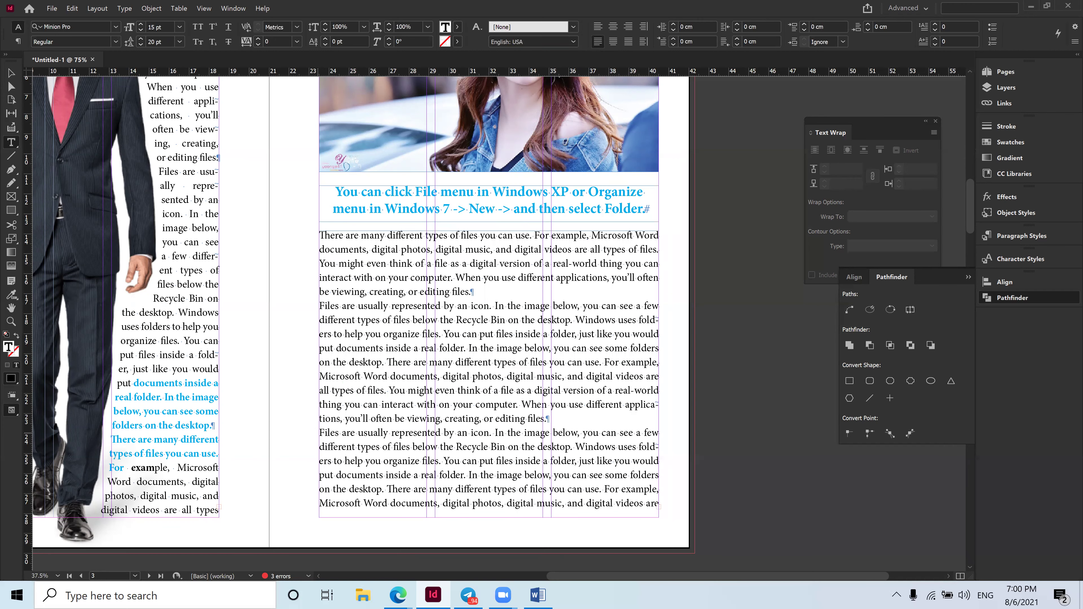
pyautogui.press('BackSpace')
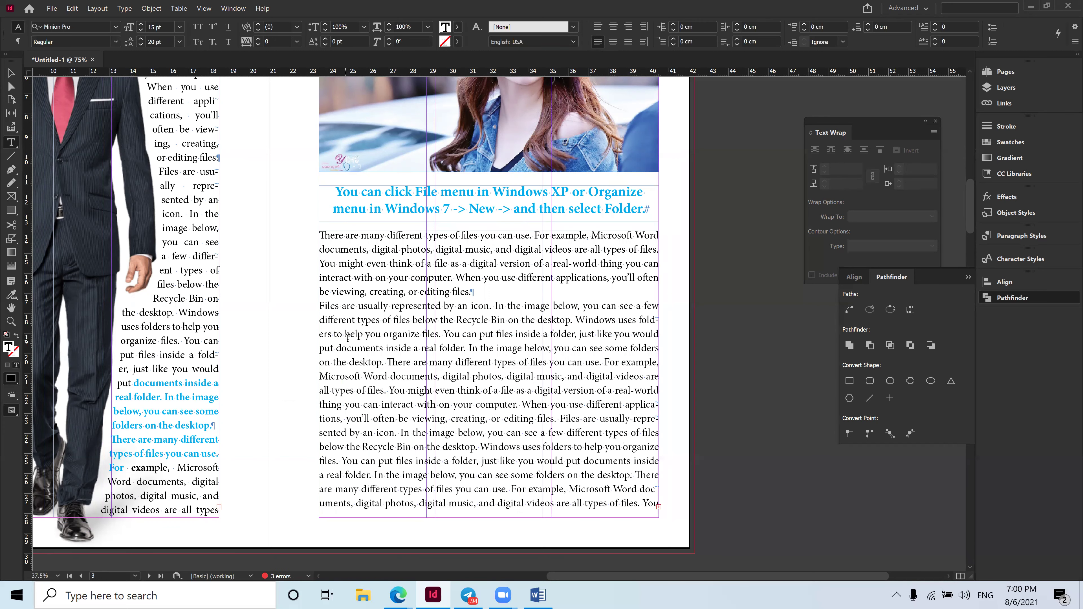
# Join the 'Files are usually' paragraph to the previous one, then preview two columns without applying.
pyautogui.click(319, 304)
pyautogui.press('BackSpace')
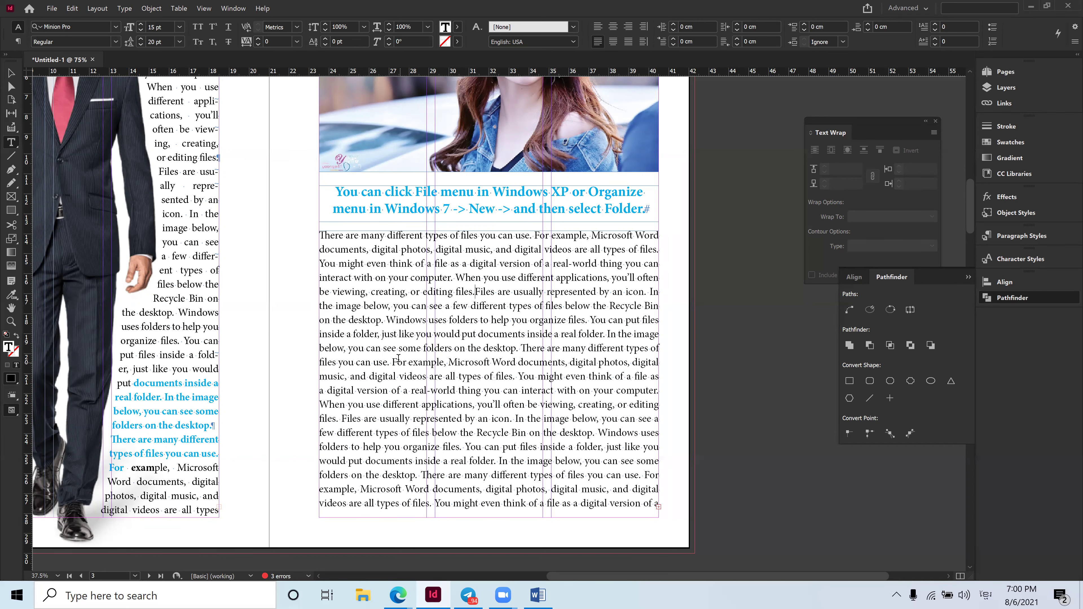
pyautogui.click(11, 73)
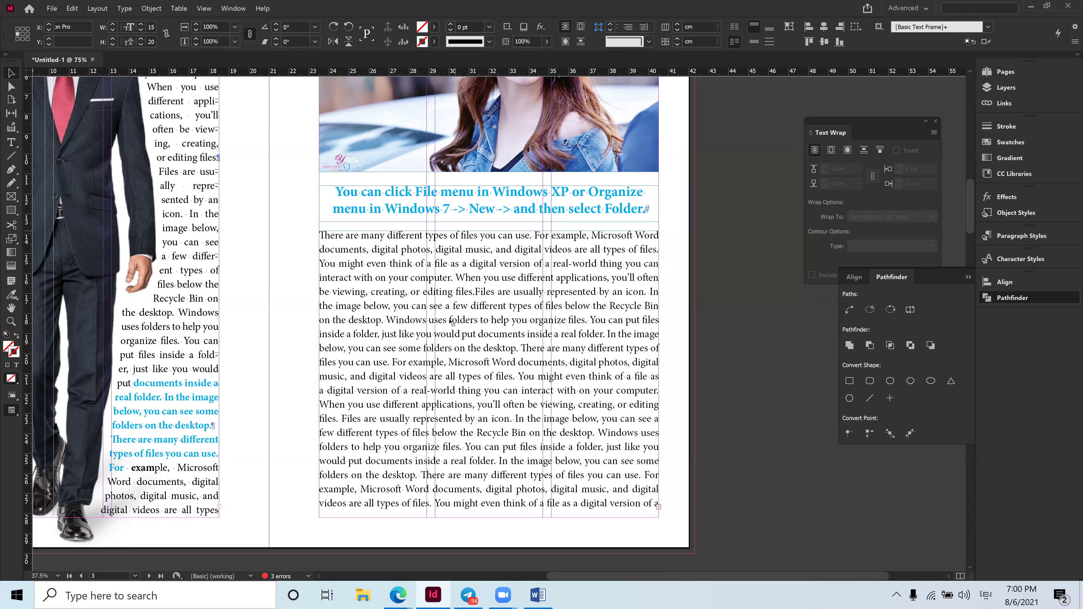
pyautogui.click(152, 9)
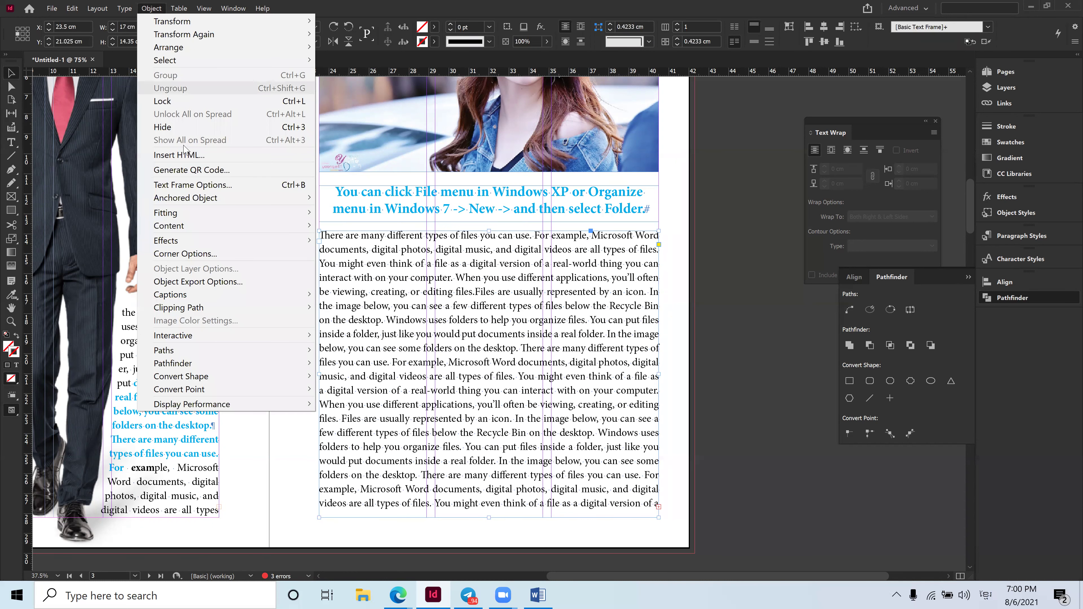
pyautogui.click(214, 185)
pyautogui.click(670, 164)
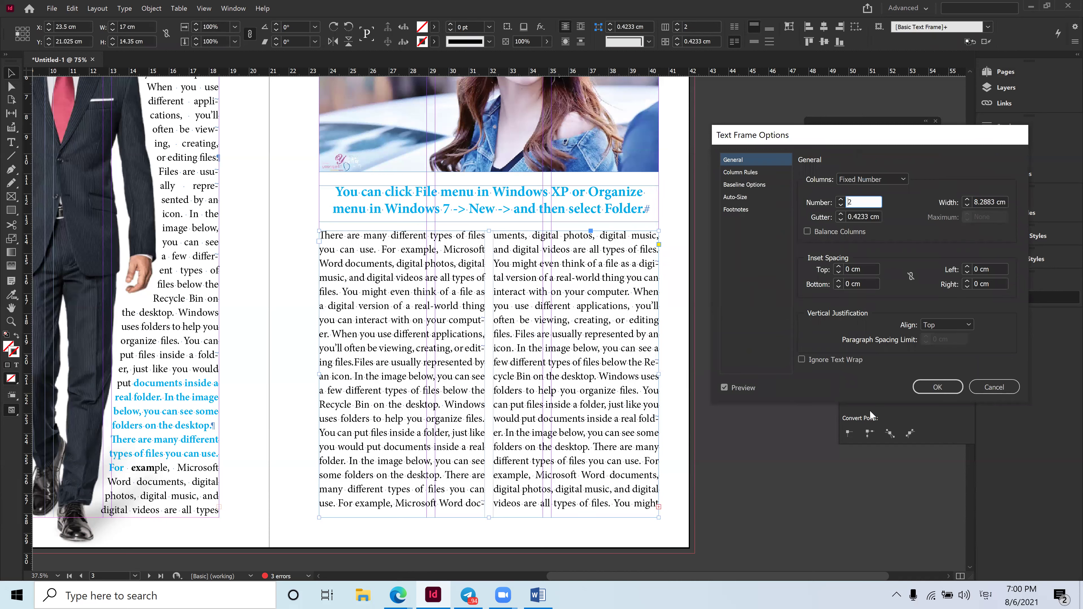
pyautogui.click(994, 387)
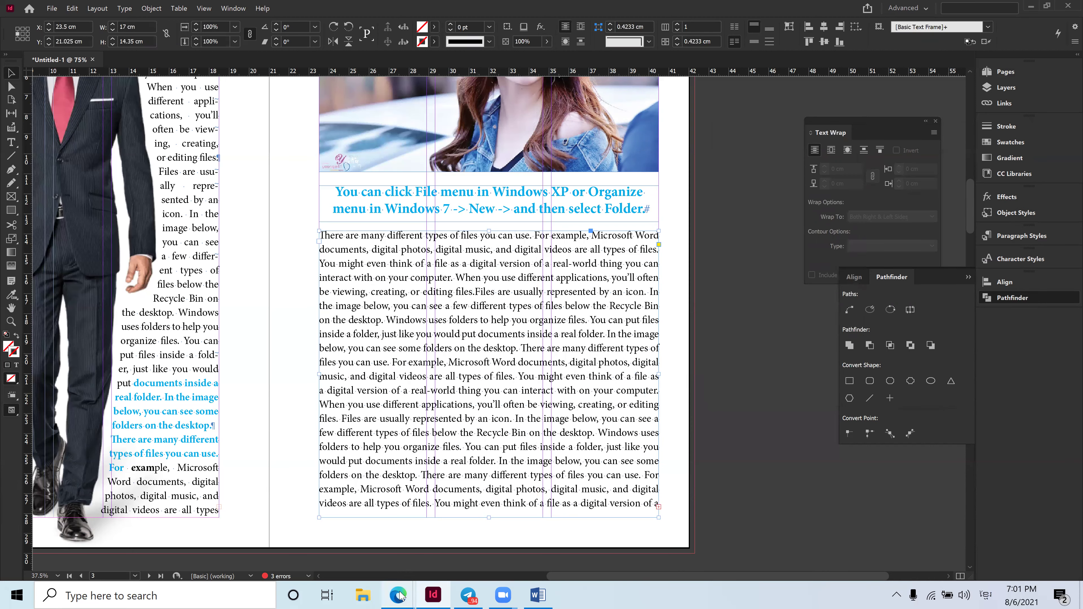
# Check the finished magazine PDF for the reference column layout.
pyautogui.moveTo(397, 595)
pyautogui.click(312, 534)
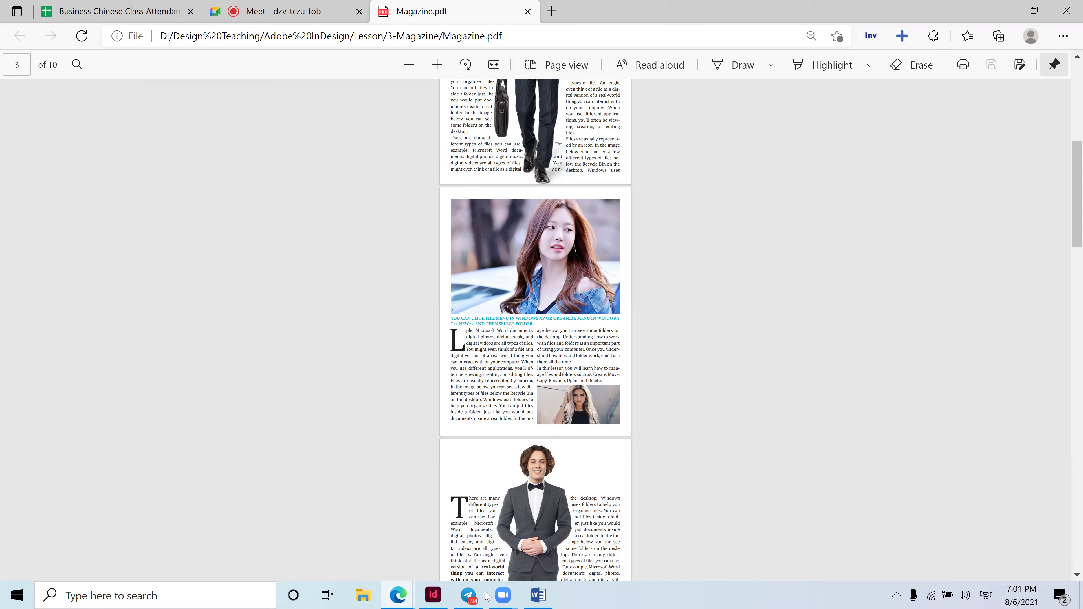
pyautogui.click(433, 595)
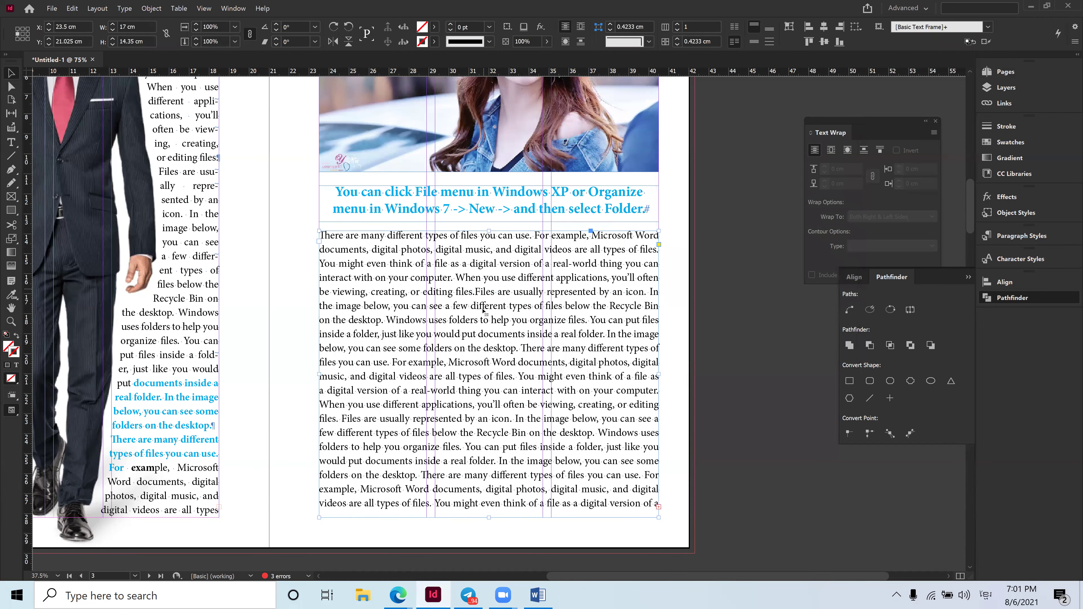
# Set the body text frame to 2 columns in Text Frame Options.
pyautogui.click(152, 9)
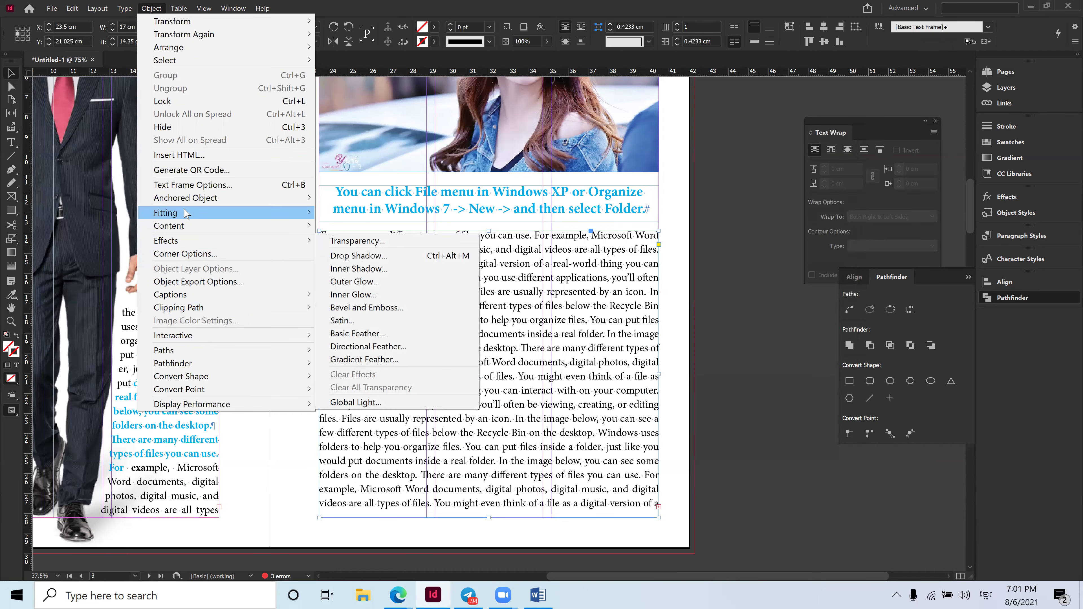
pyautogui.moveTo(180, 246)
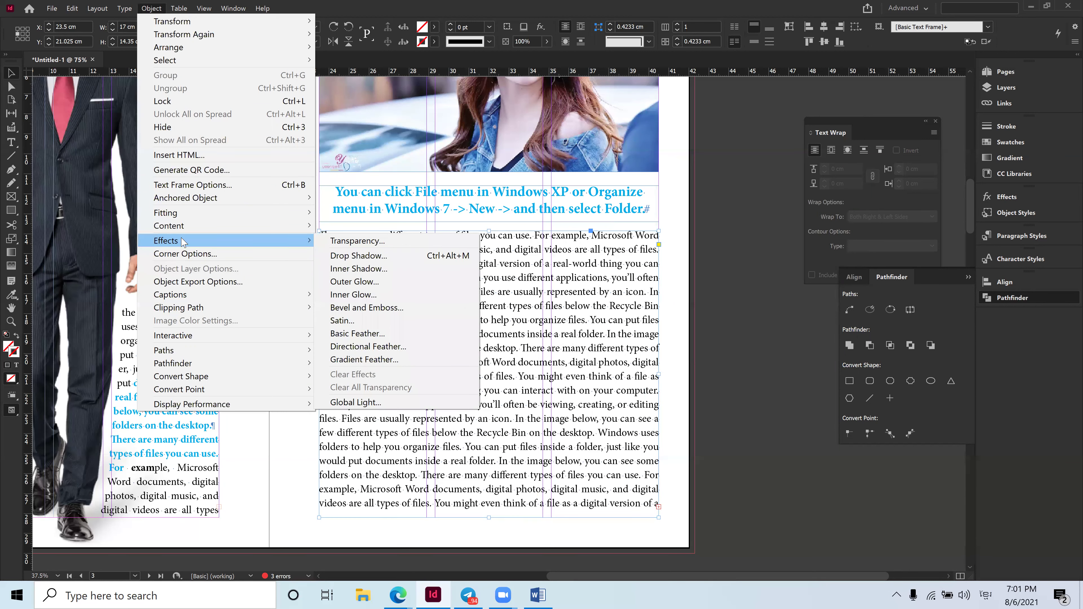
pyautogui.click(192, 185)
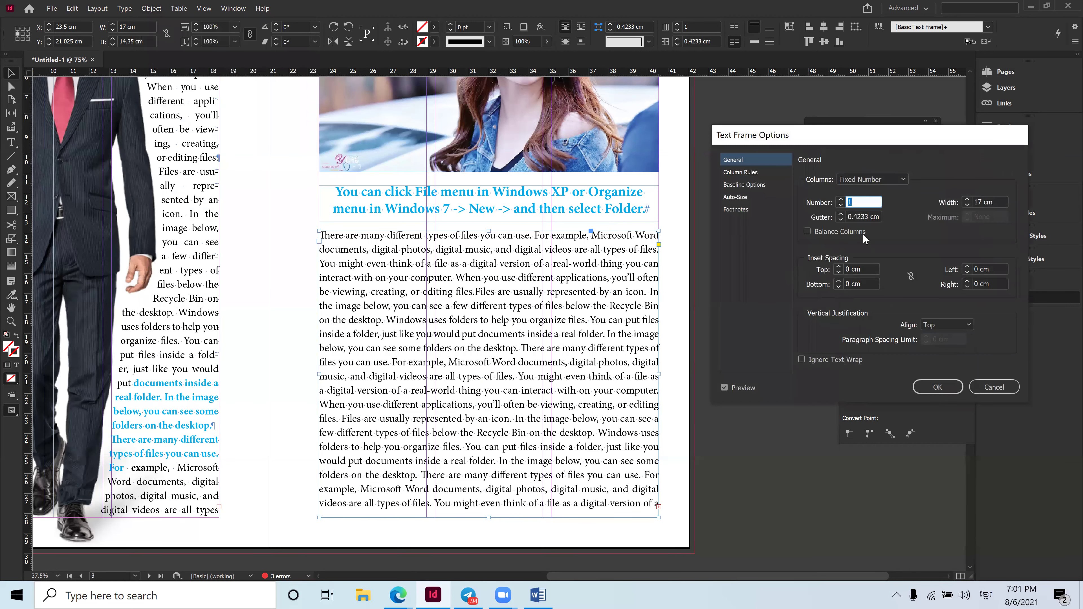
pyautogui.click(841, 199)
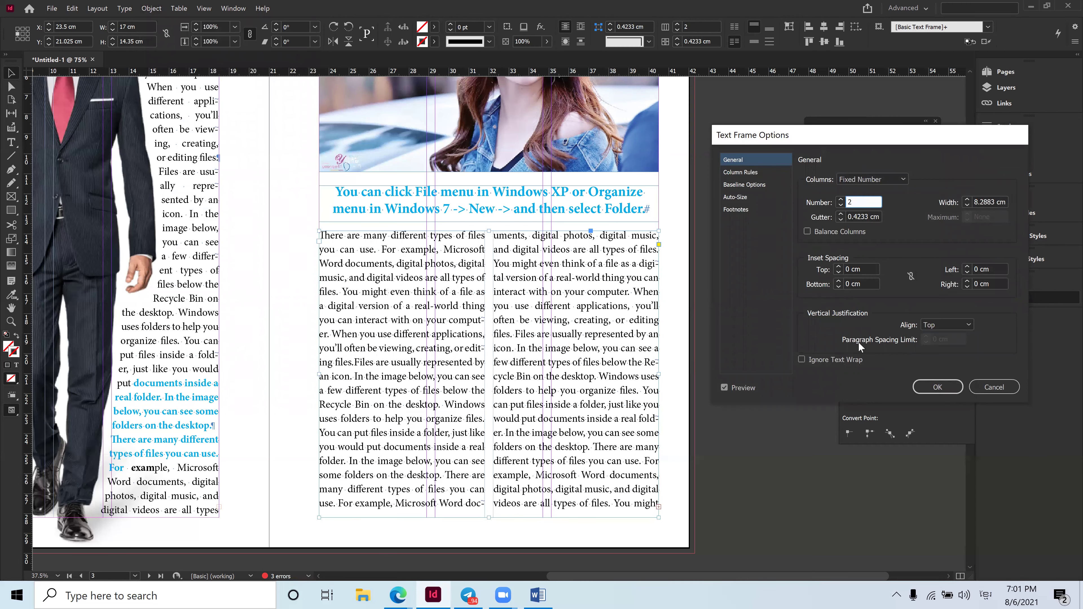
pyautogui.click(937, 387)
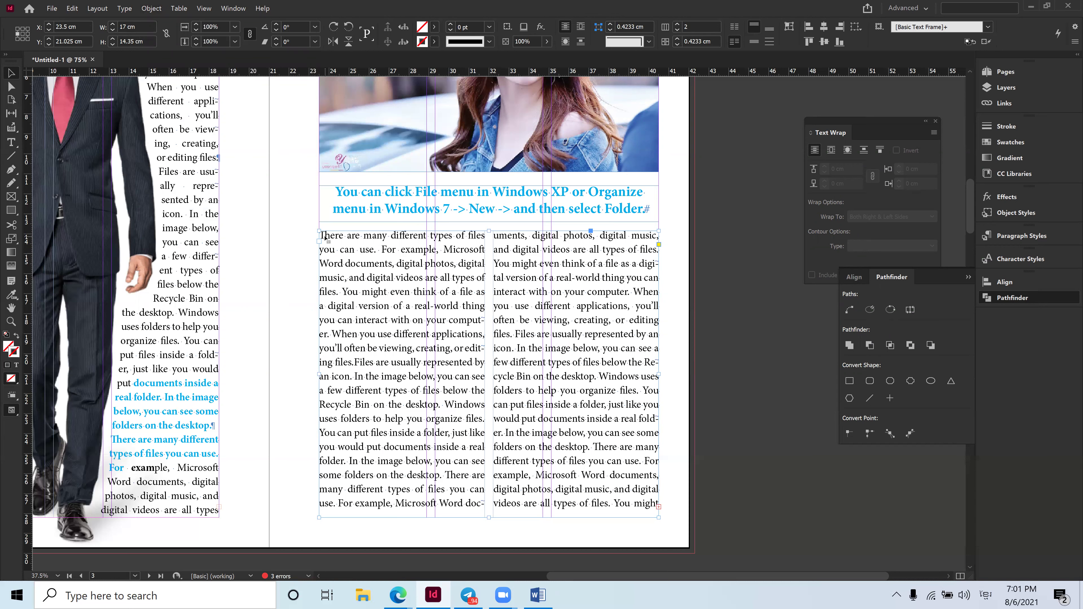
pyautogui.click(12, 143)
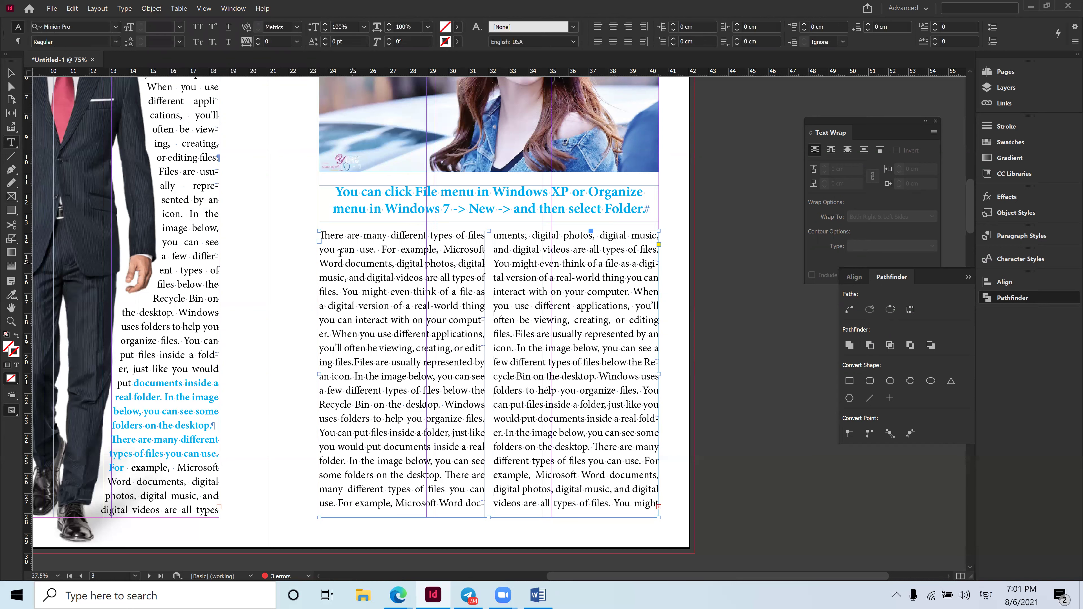
pyautogui.click(324, 235)
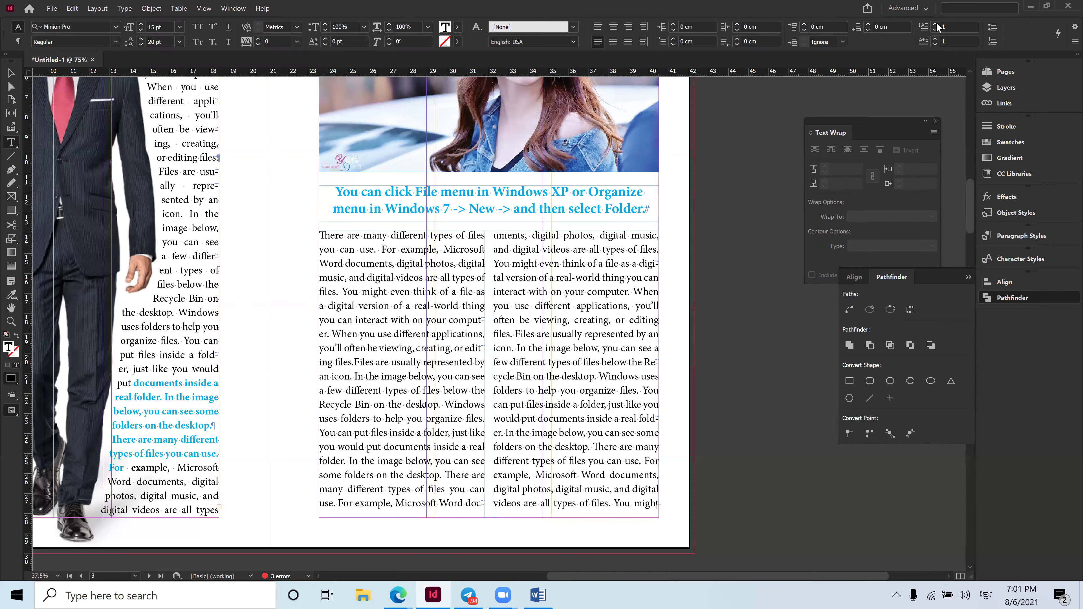
pyautogui.click(935, 24)
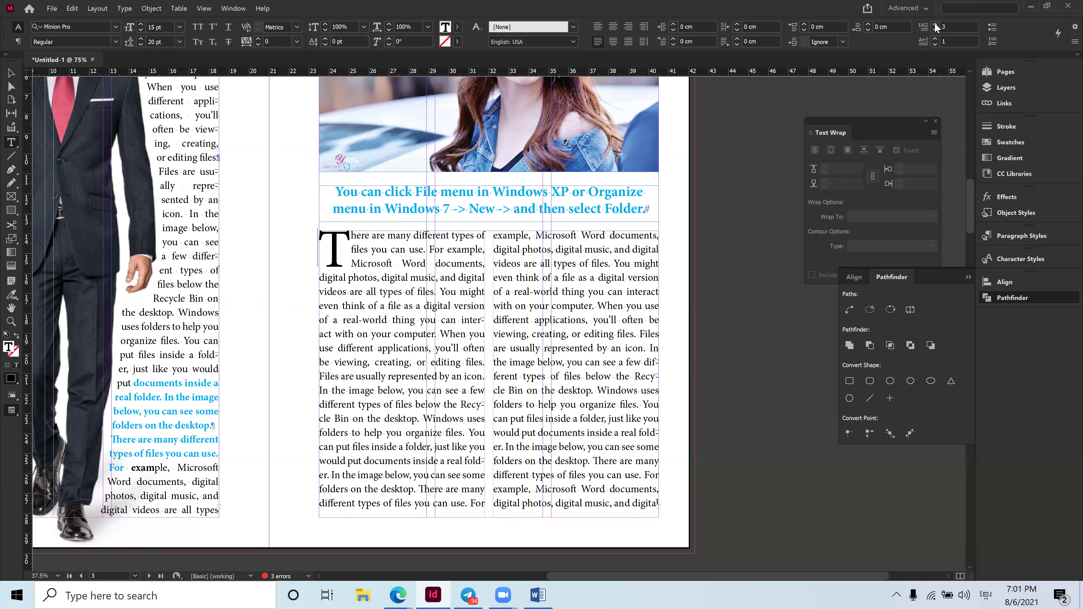
pyautogui.click(936, 24)
pyautogui.click(382, 306)
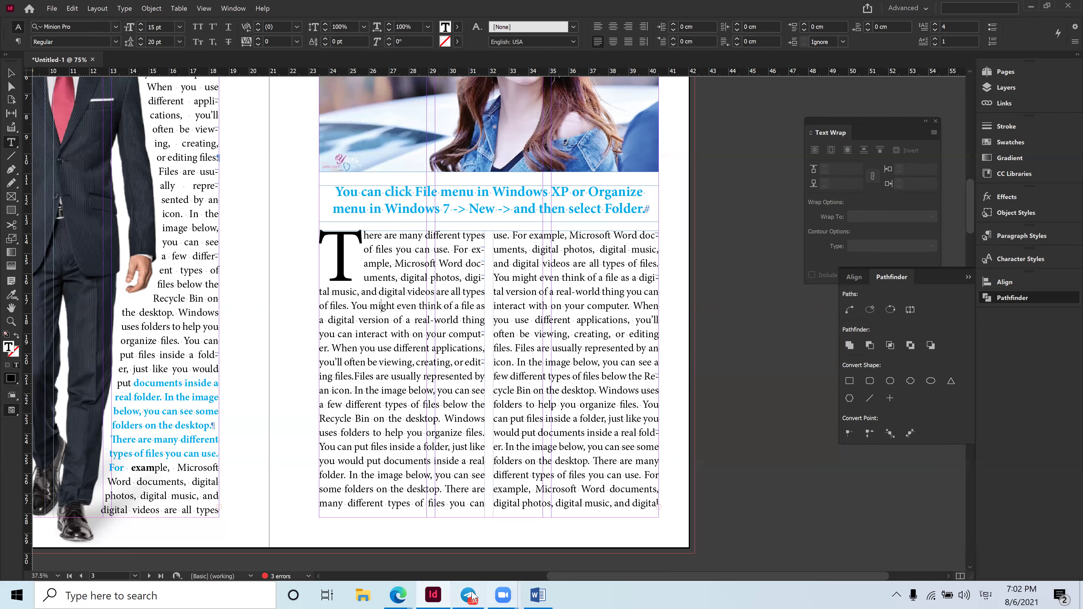
pyautogui.moveTo(398, 595)
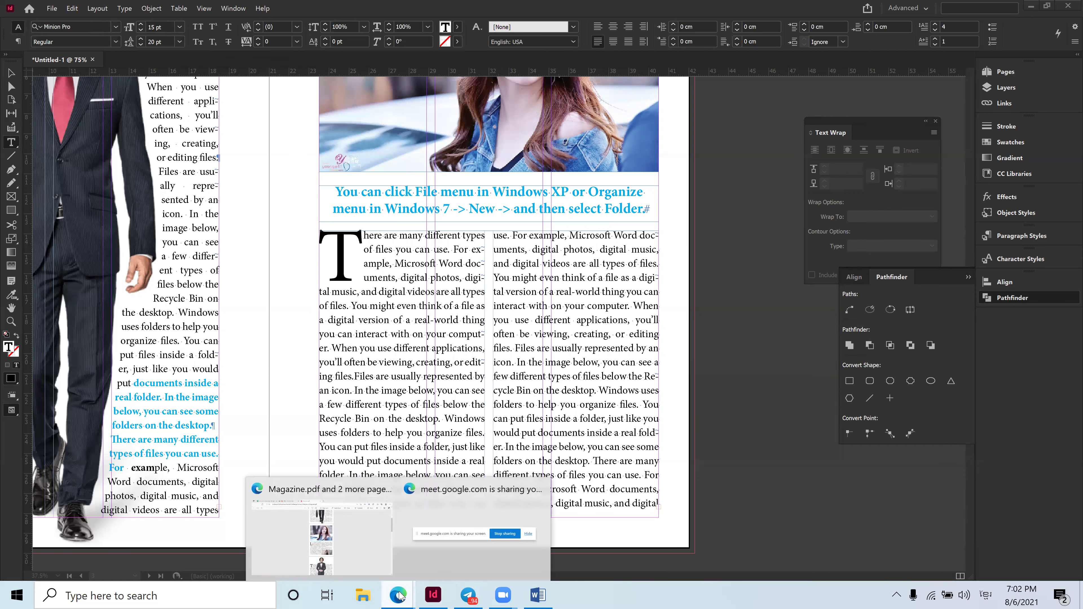
pyautogui.click(358, 554)
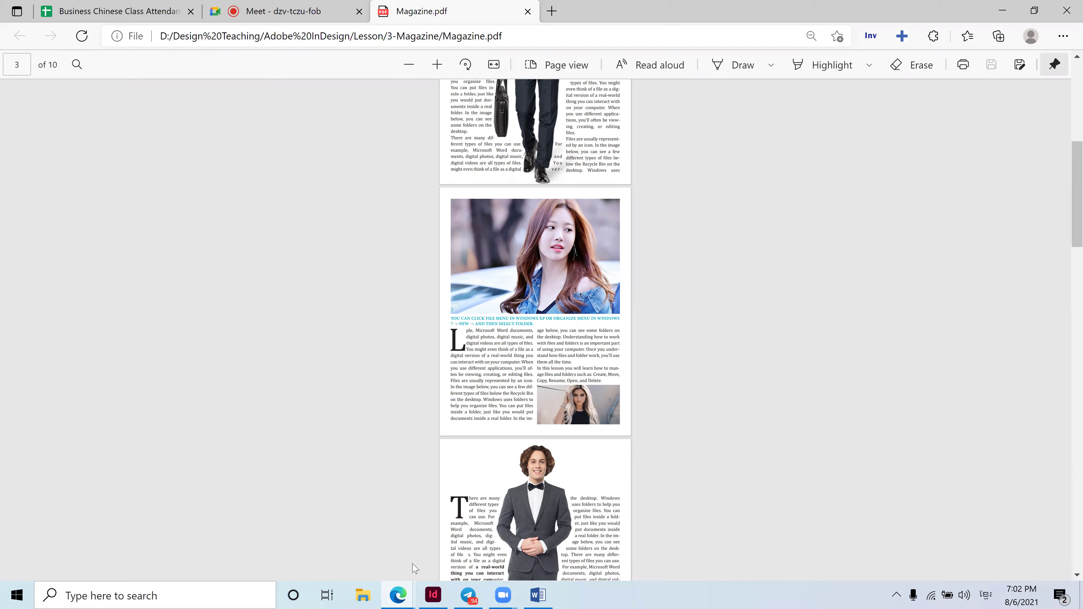
pyautogui.click(441, 596)
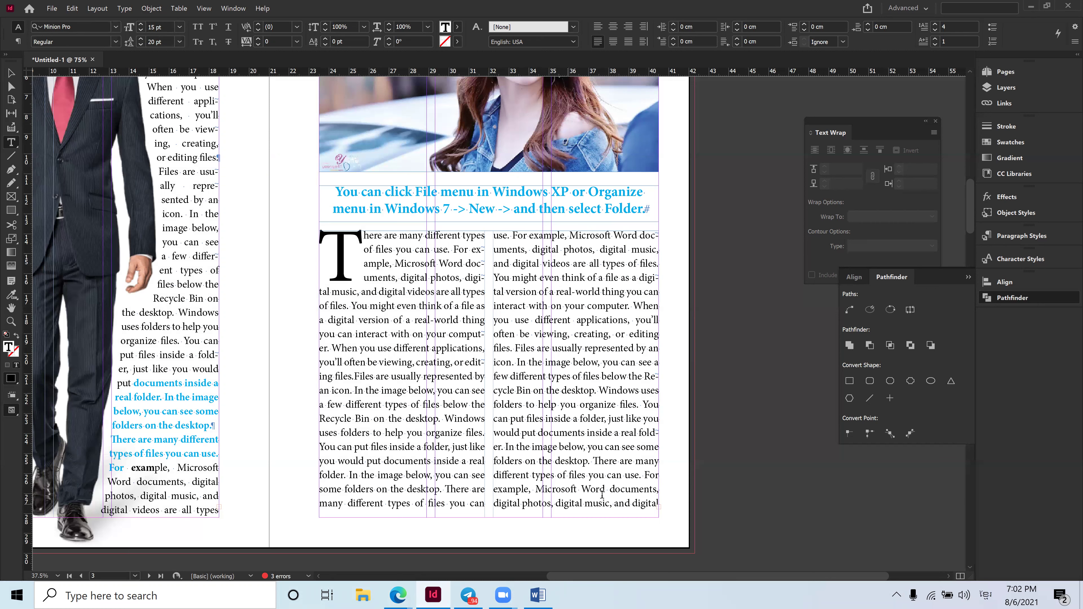
# Delete passages and a stray fragment so column two begins 'Files are usually represented by an icon,'.
pyautogui.moveTo(659, 504); pyautogui.dragTo(523, 400)
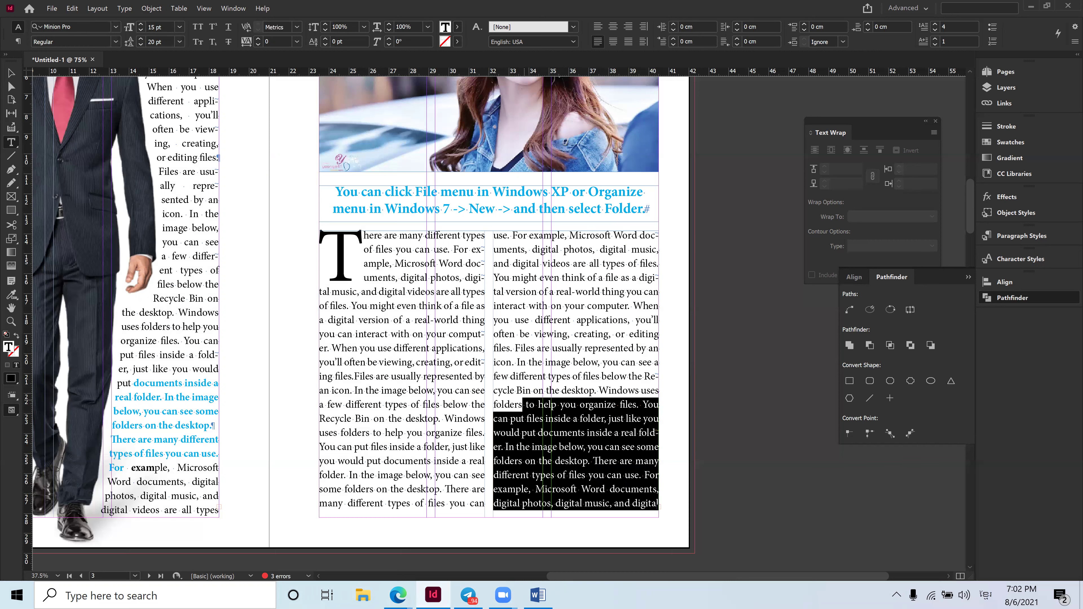
pyautogui.press('BackSpace')
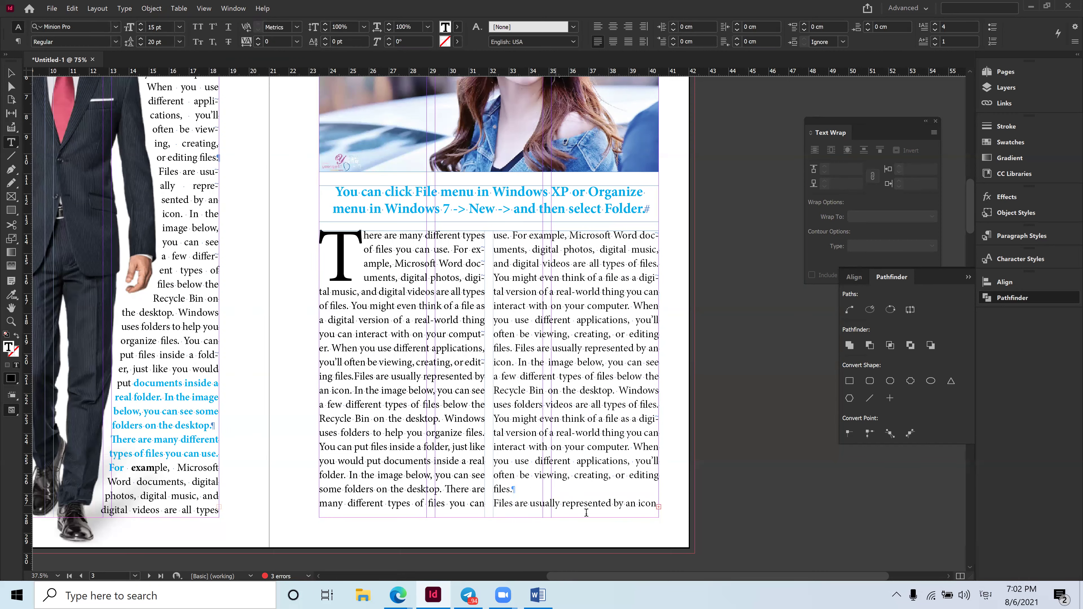
pyautogui.moveTo(493, 235); pyautogui.dragTo(637, 298)
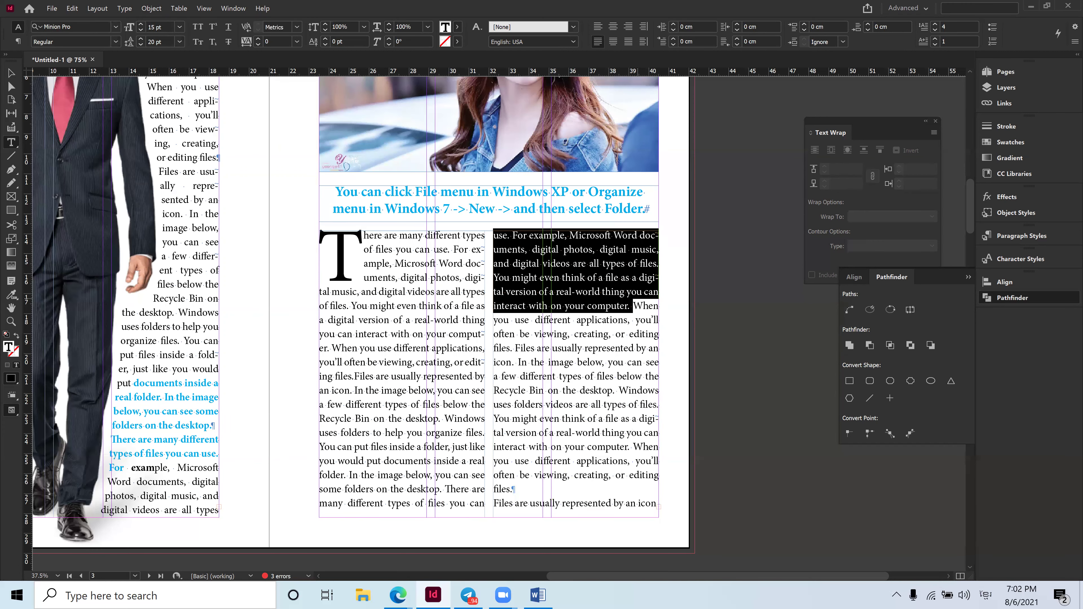
pyautogui.press('BackSpace')
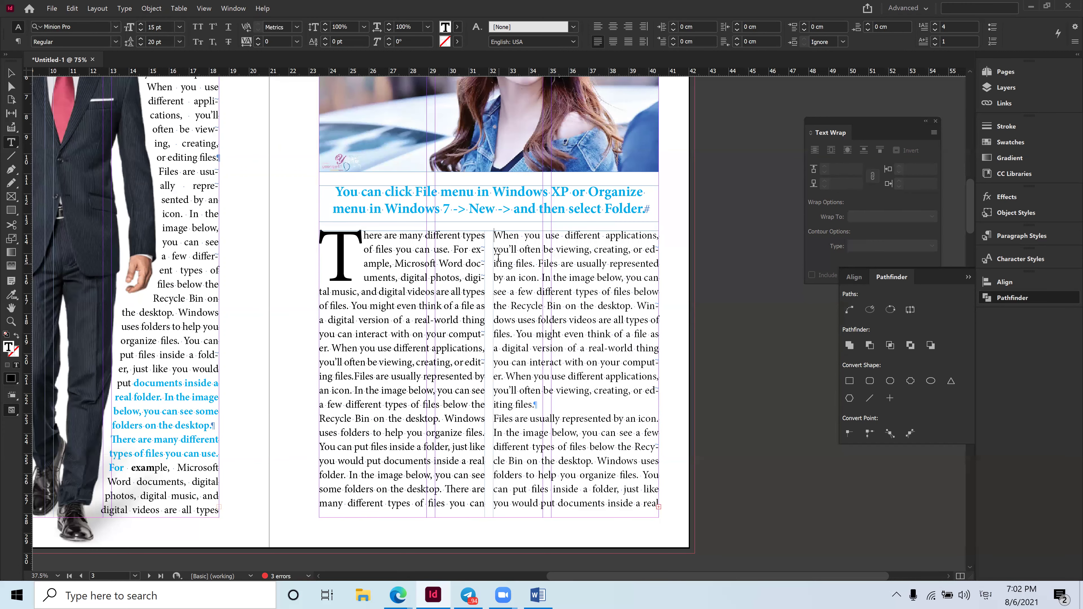
pyautogui.moveTo(494, 235); pyautogui.dragTo(651, 390)
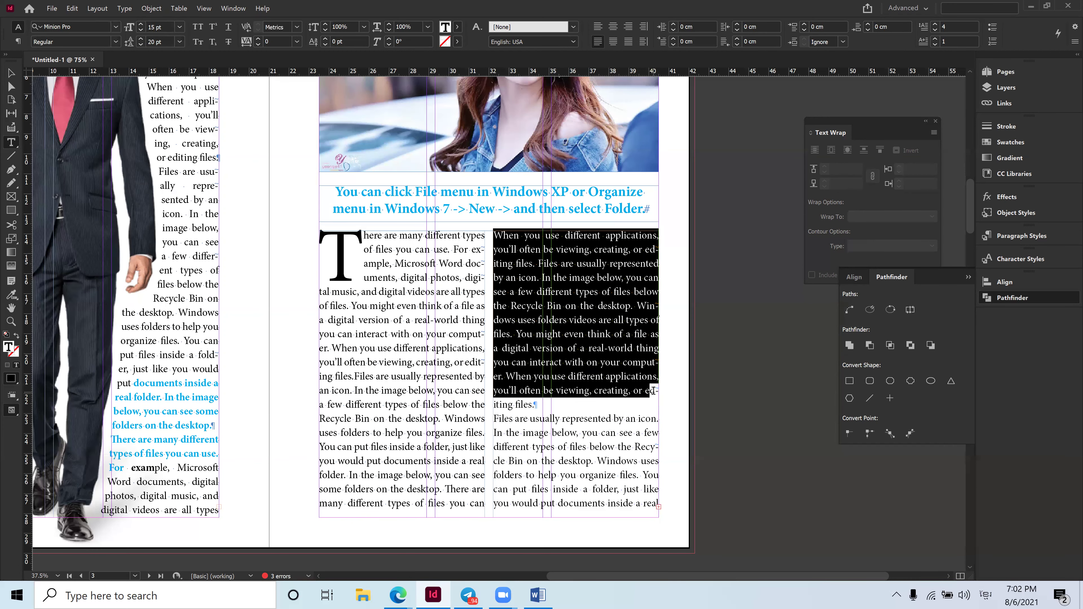
pyautogui.press('BackSpace')
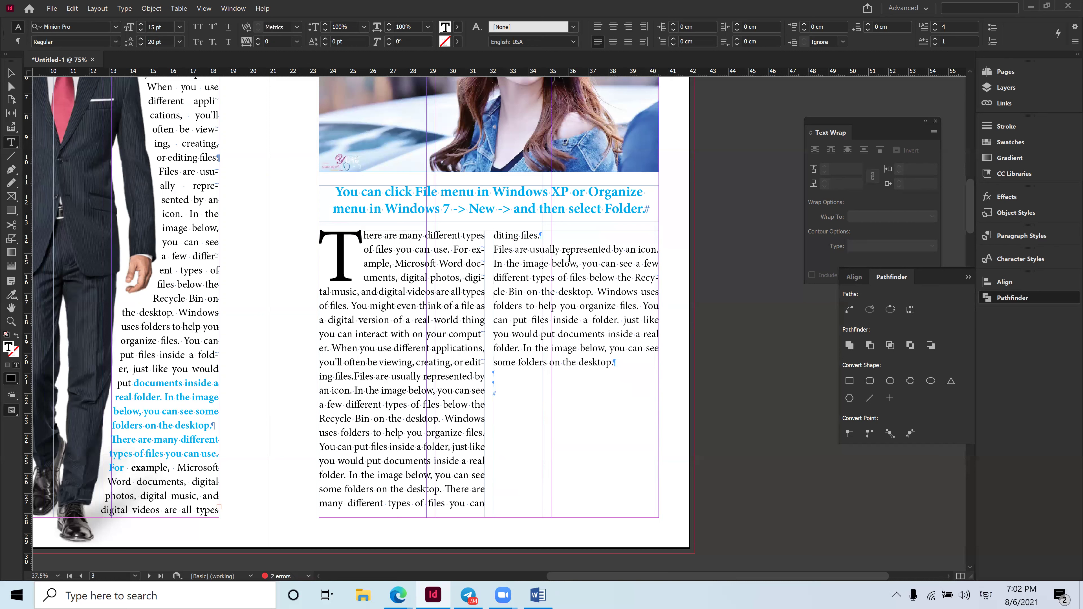
pyautogui.moveTo(540, 235); pyautogui.dragTo(489, 236)
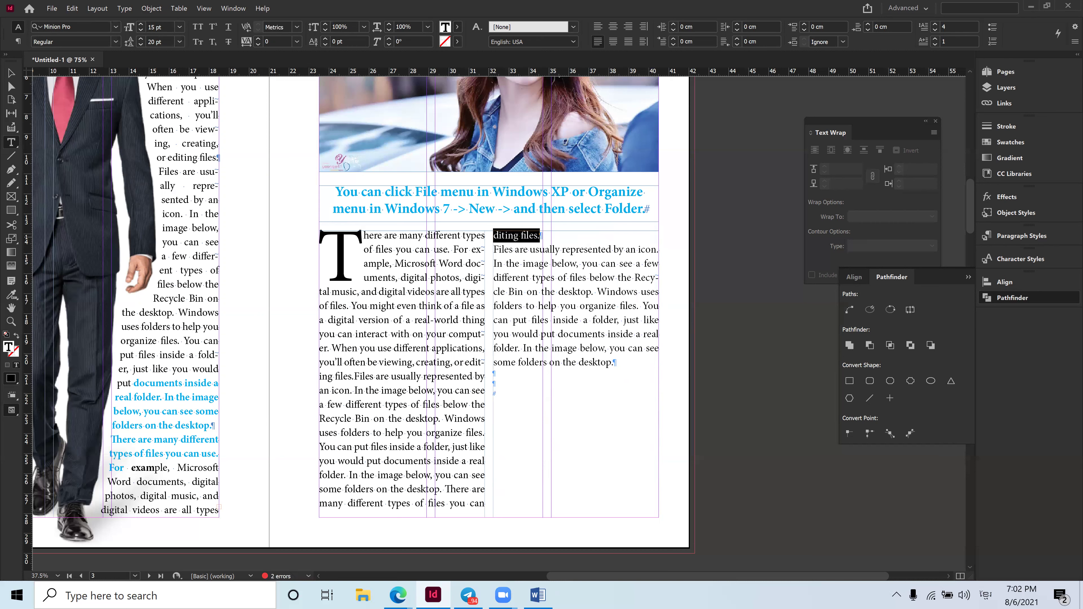
pyautogui.press('BackSpace')
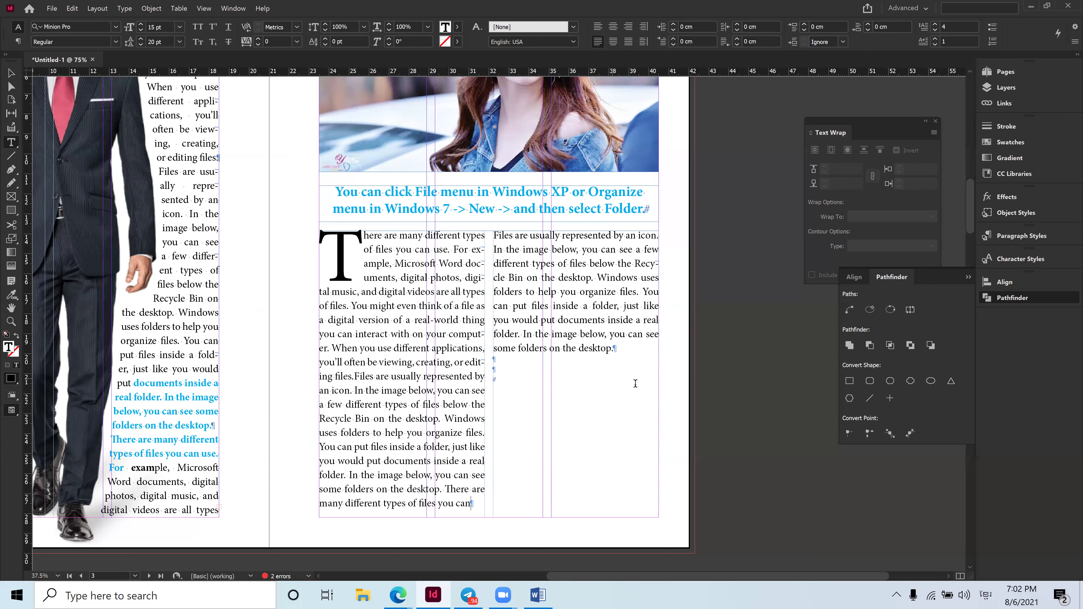
pyautogui.click(637, 345)
# Draw a picture frame beneath the second column and place the blonde woman photo in it.
pyautogui.click(11, 197)
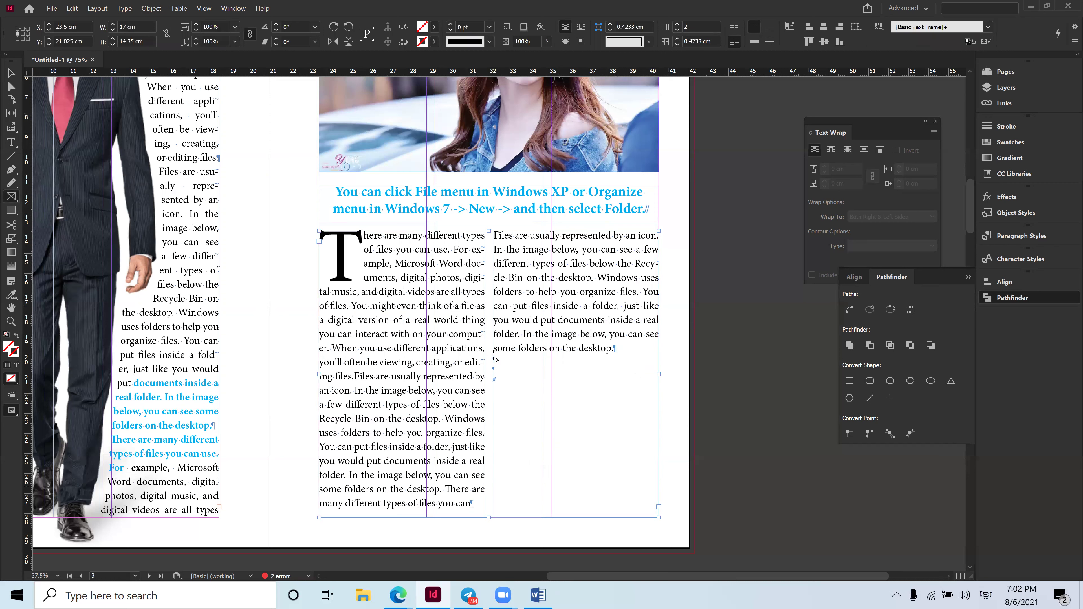
pyautogui.moveTo(493, 357); pyautogui.dragTo(659, 517)
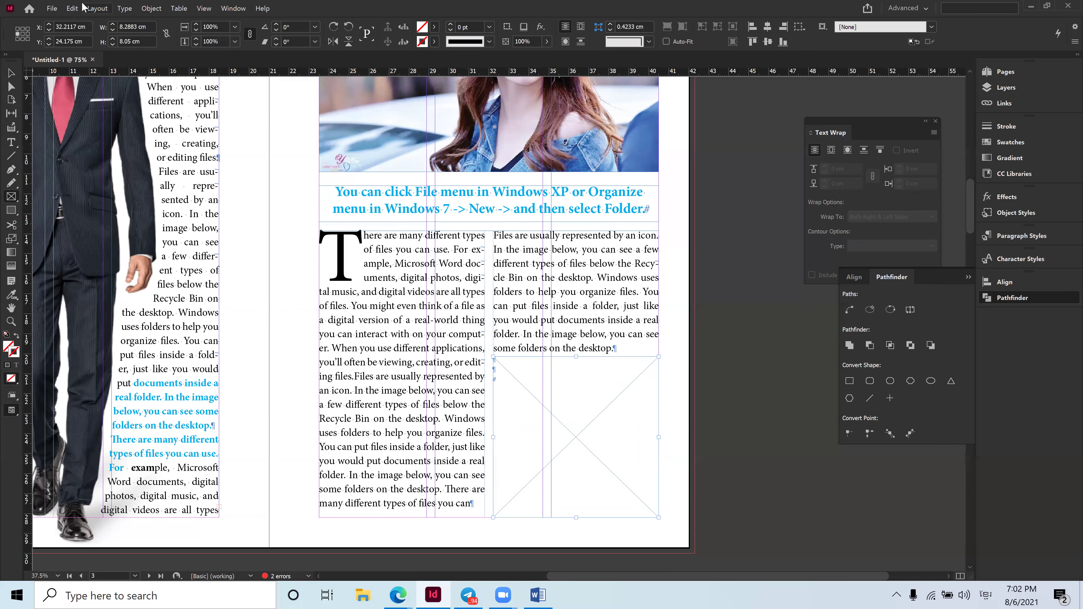
pyautogui.click(52, 8)
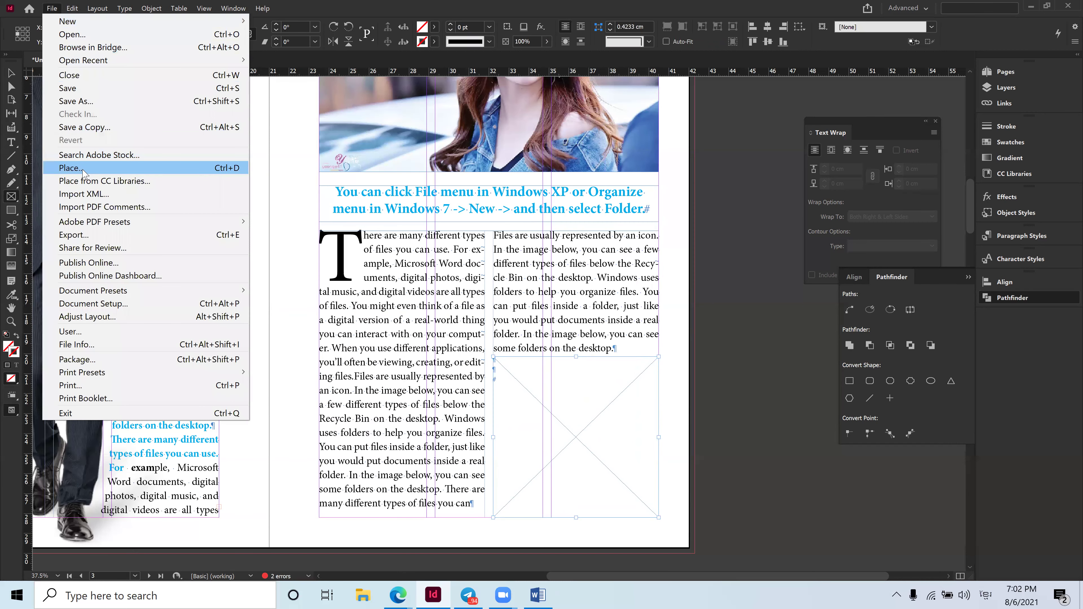
pyautogui.click(83, 170)
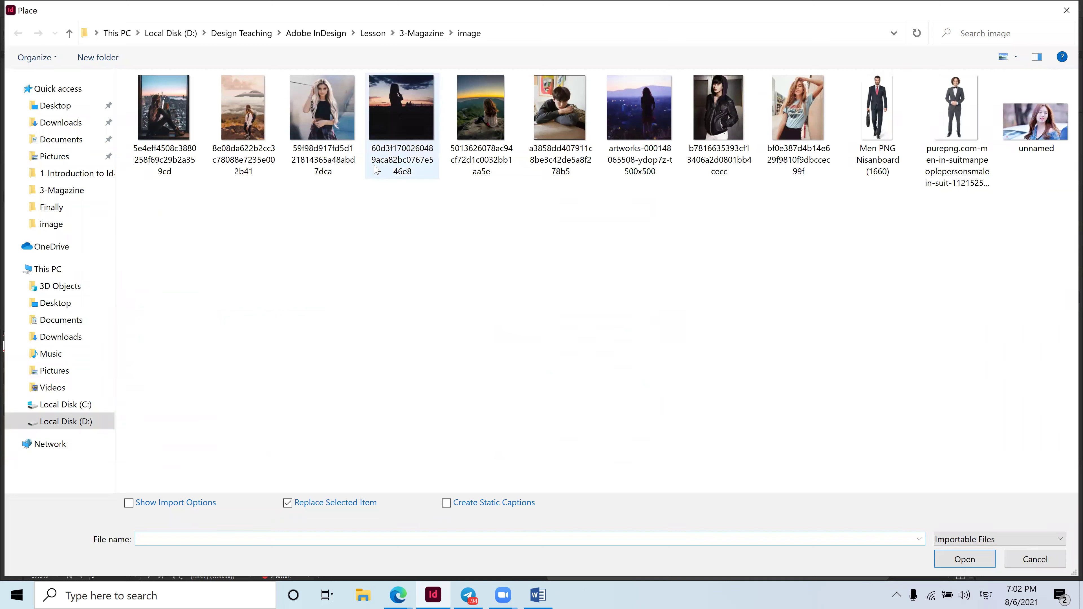
pyautogui.click(333, 112)
pyautogui.click(965, 559)
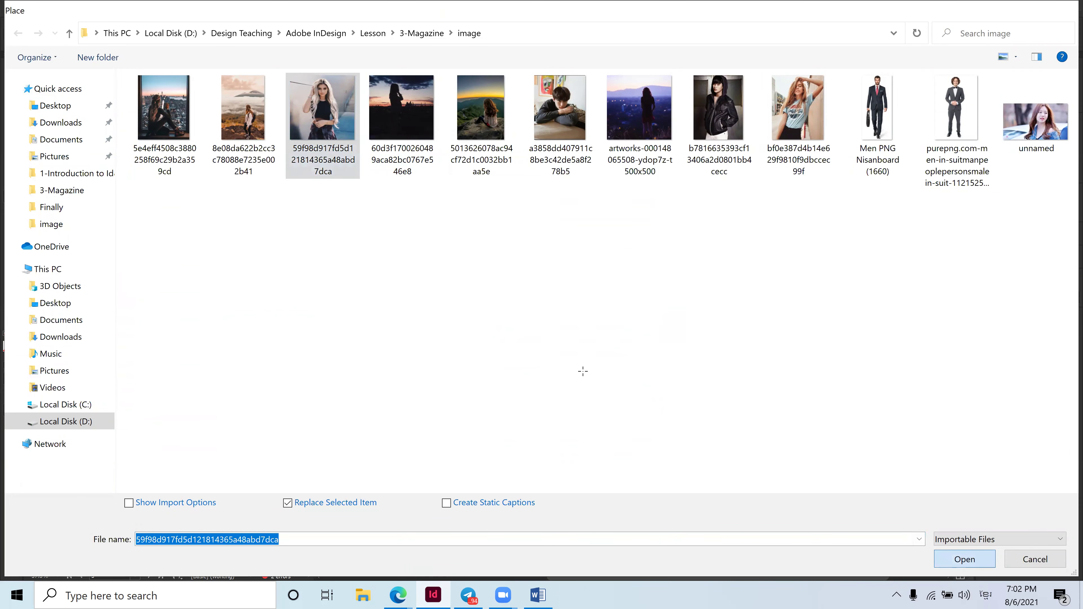
# Make the photo fill its frame proportionally, then deselect and zoom out to the spread.
pyautogui.rightClick(586, 406)
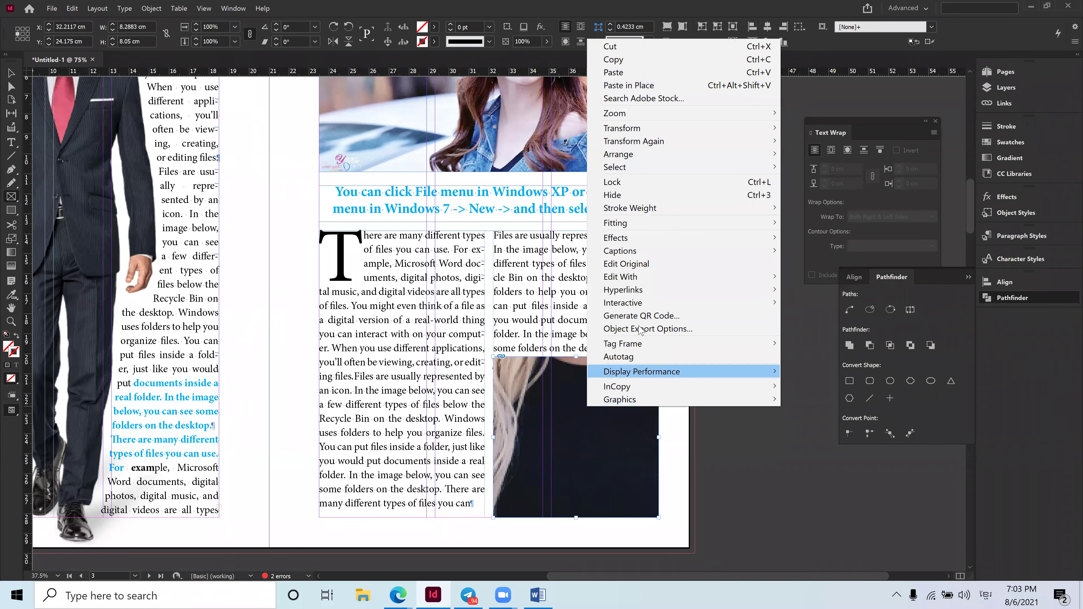
pyautogui.moveTo(626, 229)
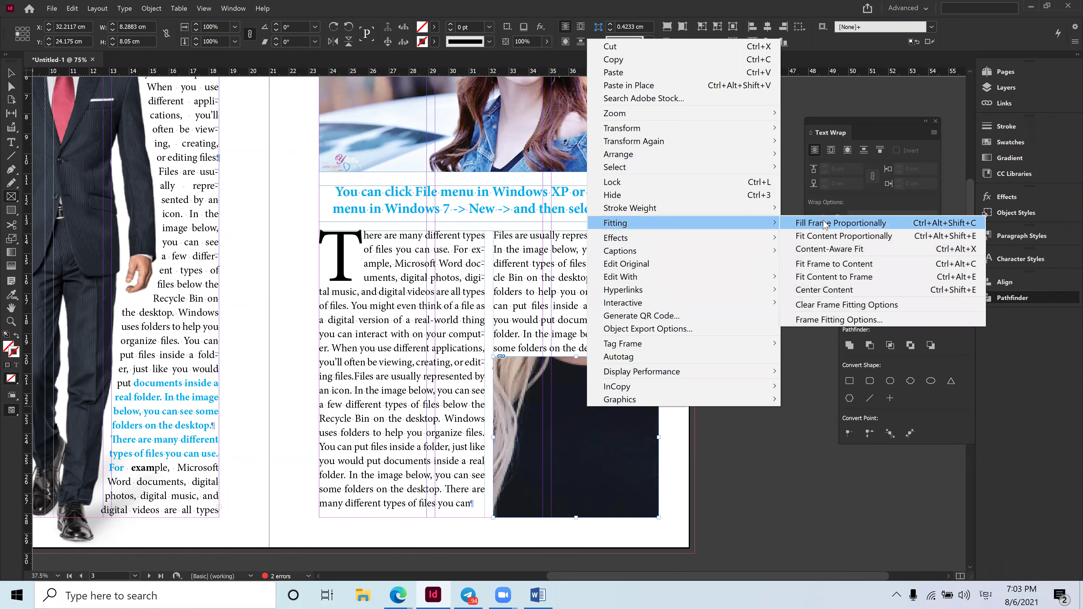
pyautogui.click(828, 223)
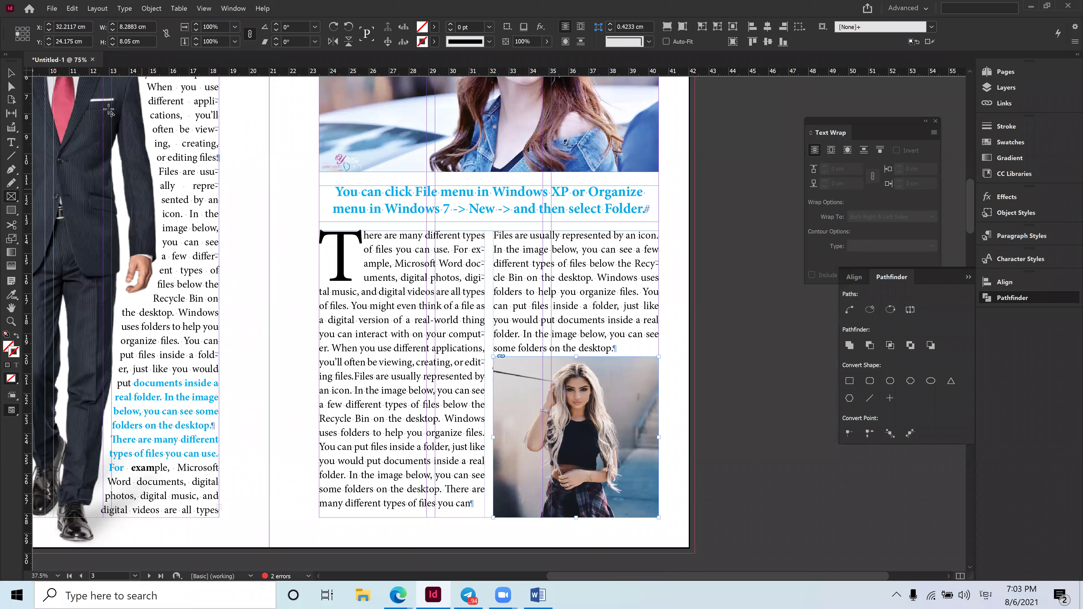
pyautogui.click(11, 74)
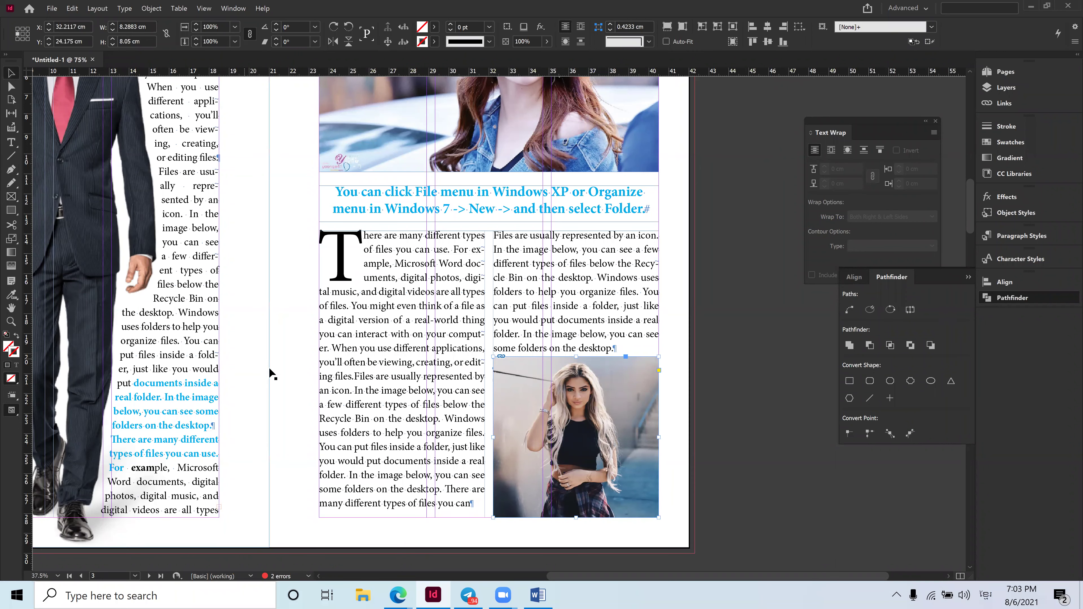
pyautogui.click(285, 376)
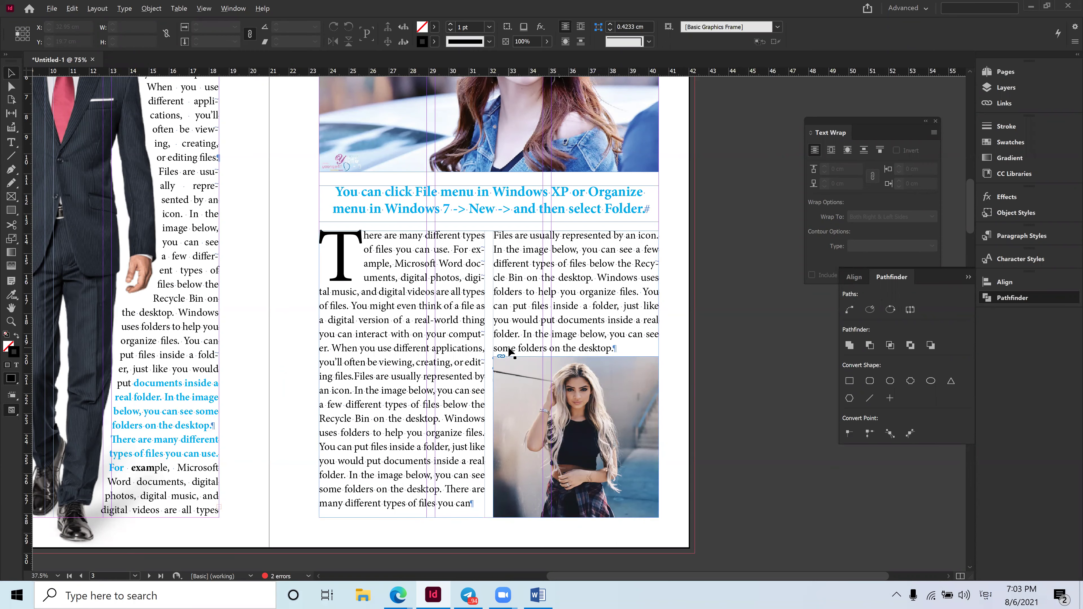
pyautogui.hotkey('ctrl', '-')
pyautogui.hotkey('ctrl', '-')
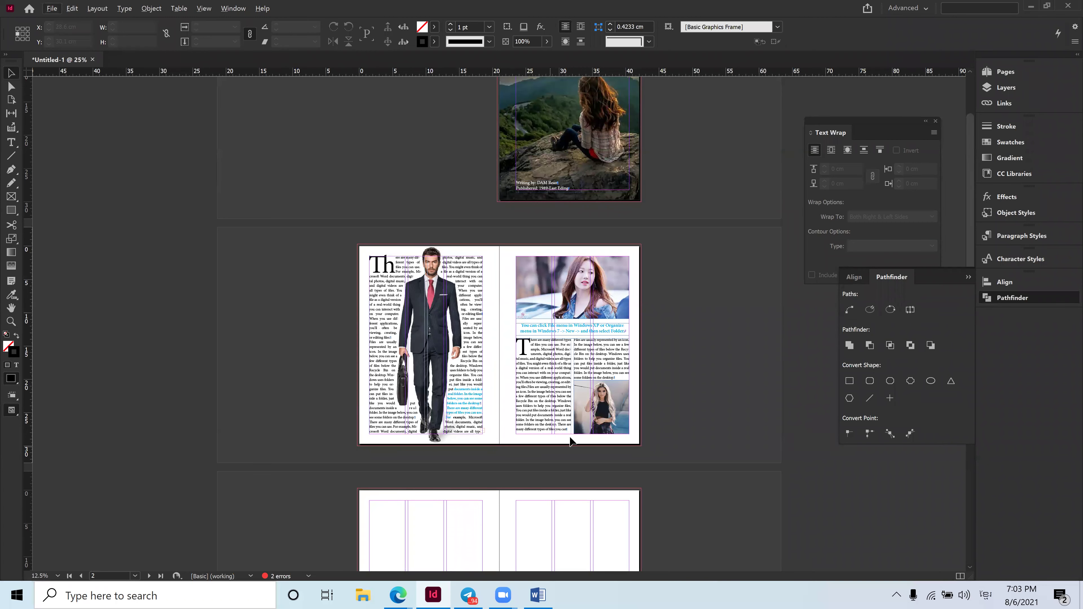
# Scroll down to the next blank spread and zoom in on it.
pyautogui.scroll(-3, 570, 442)
pyautogui.scroll(-1, 570, 441)
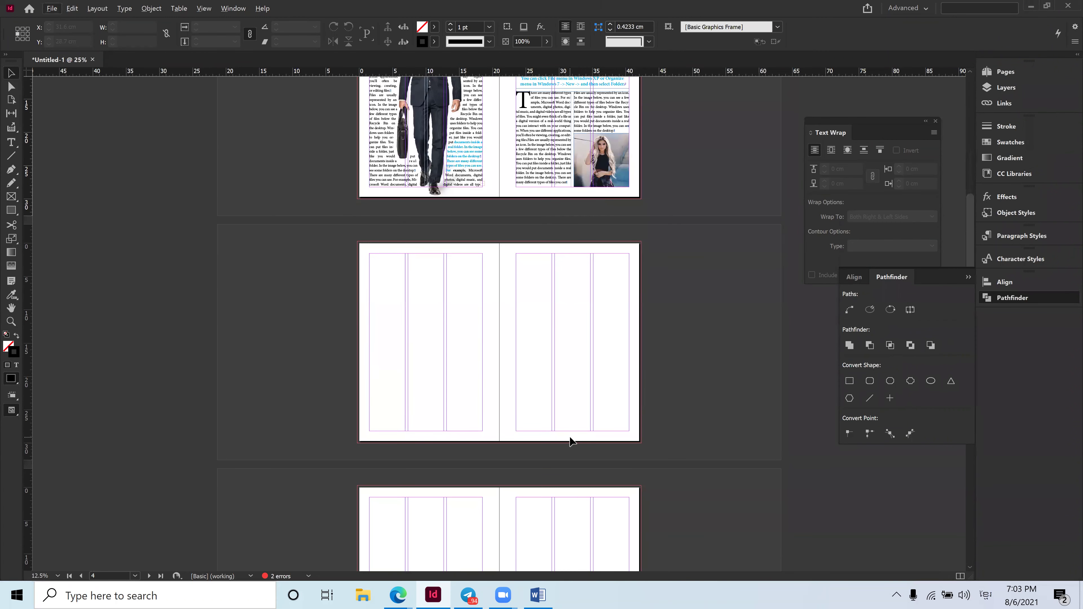
pyautogui.hotkey('ctrl', '=')
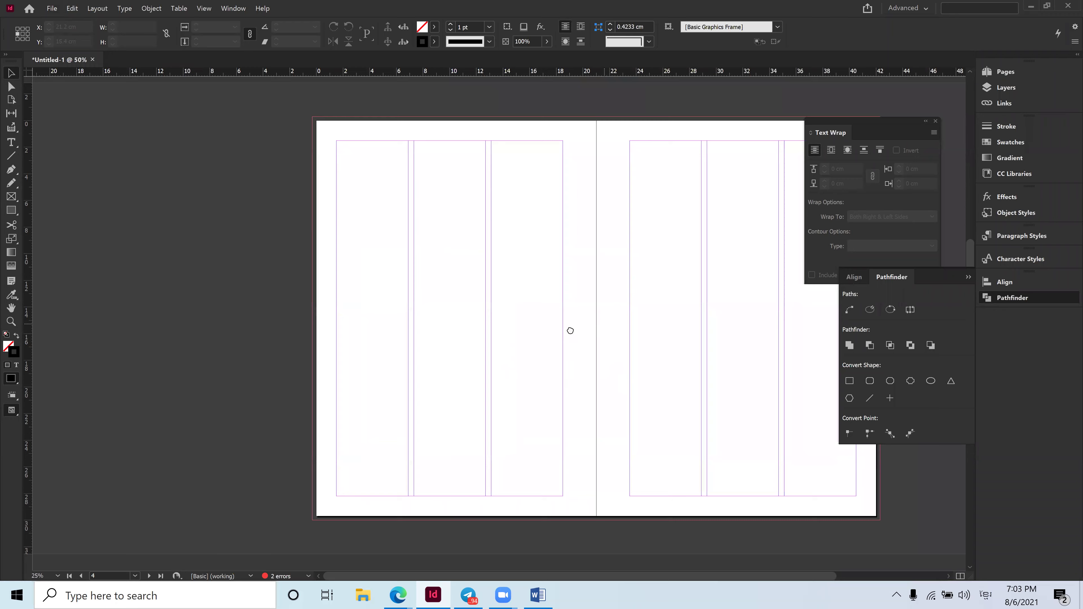
pyautogui.moveTo(570, 330); pyautogui.dragTo(413, 321)
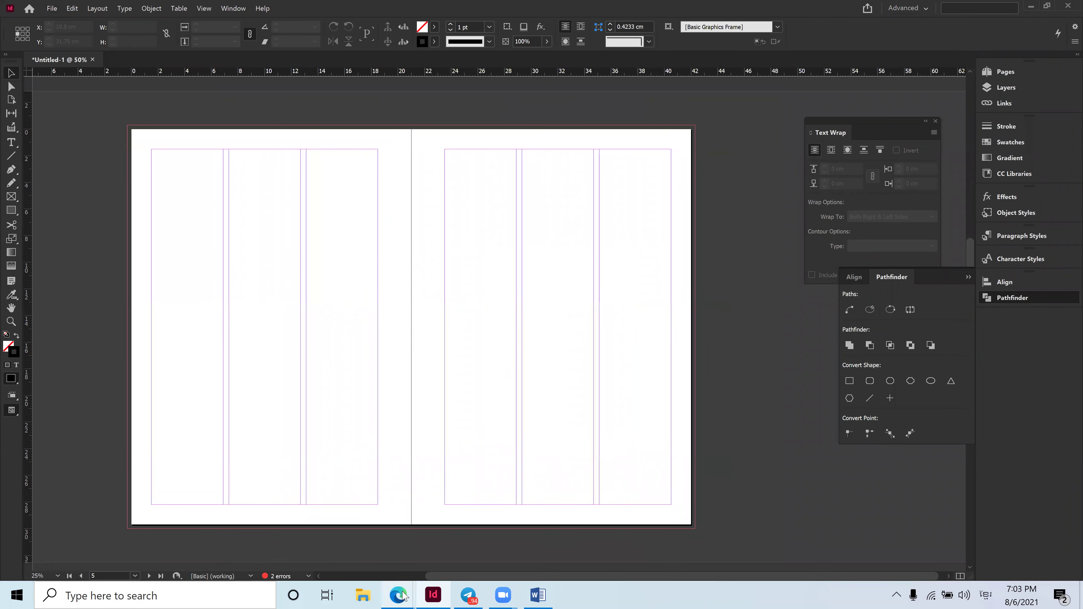
# Bring up Magazine.pdf in Edge and scroll through it for reference.
pyautogui.moveTo(403, 596)
pyautogui.click(346, 567)
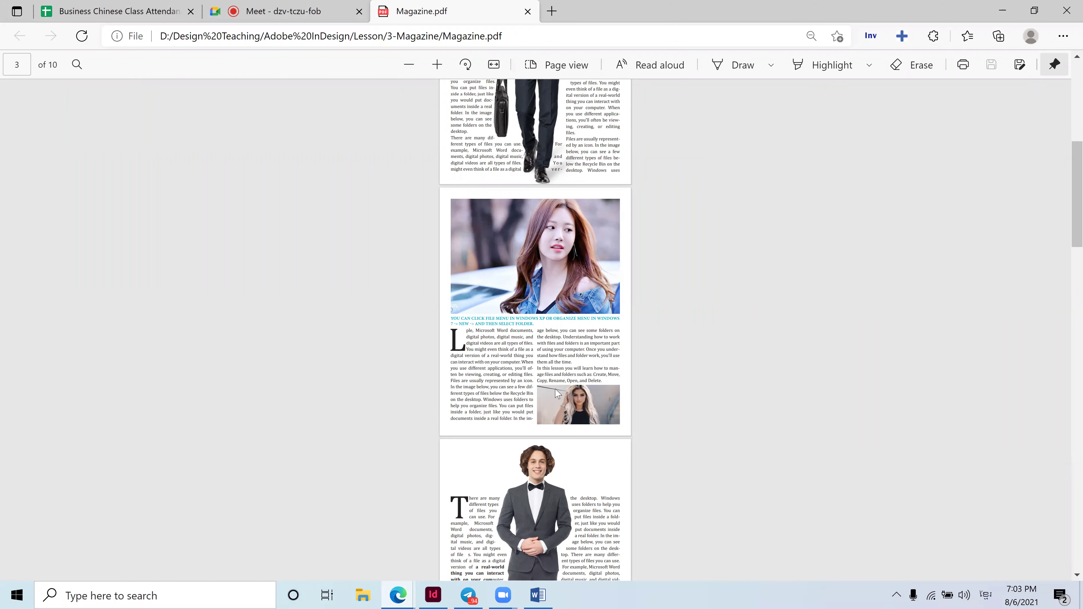
pyautogui.scroll(-5, 555, 392)
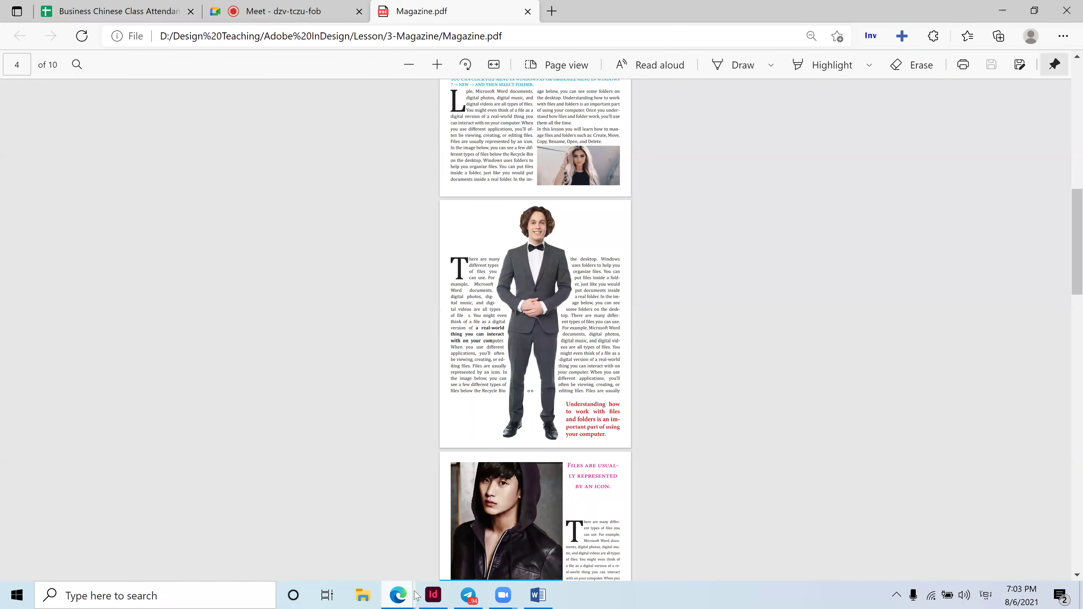
# Look over the suited-portrait reference in Magazine.pdf in Edge, then return to the blank InDesign spread.
pyautogui.click(435, 595)
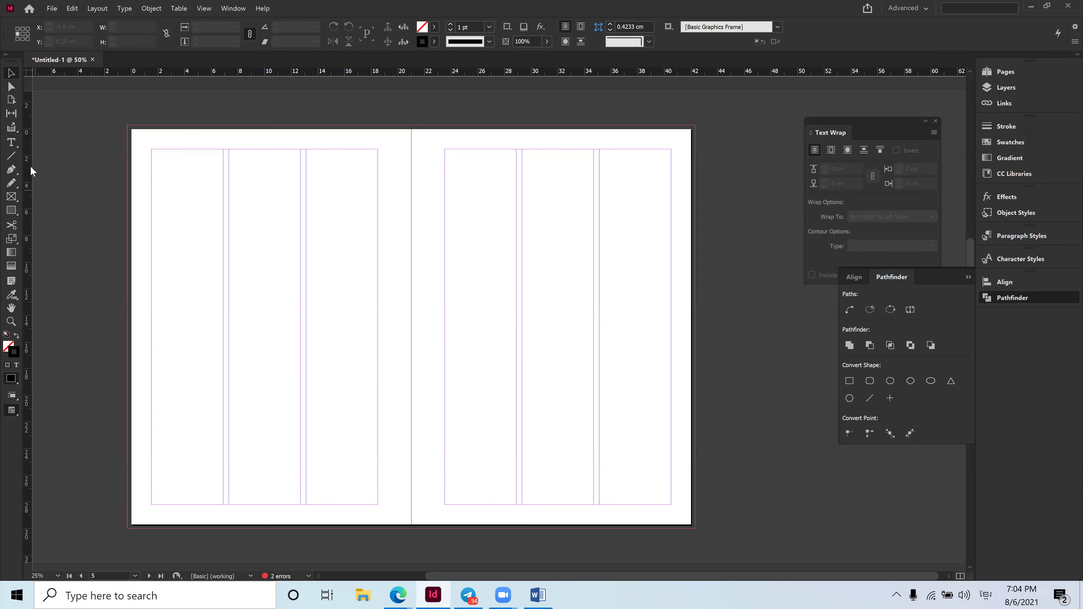
pyautogui.click(16, 143)
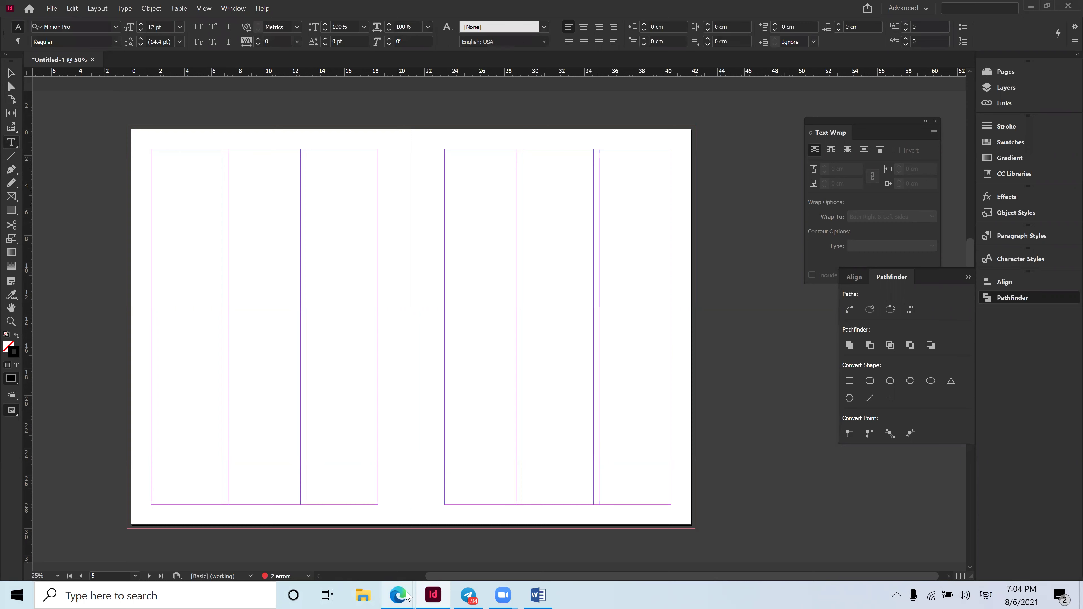
pyautogui.moveTo(408, 596)
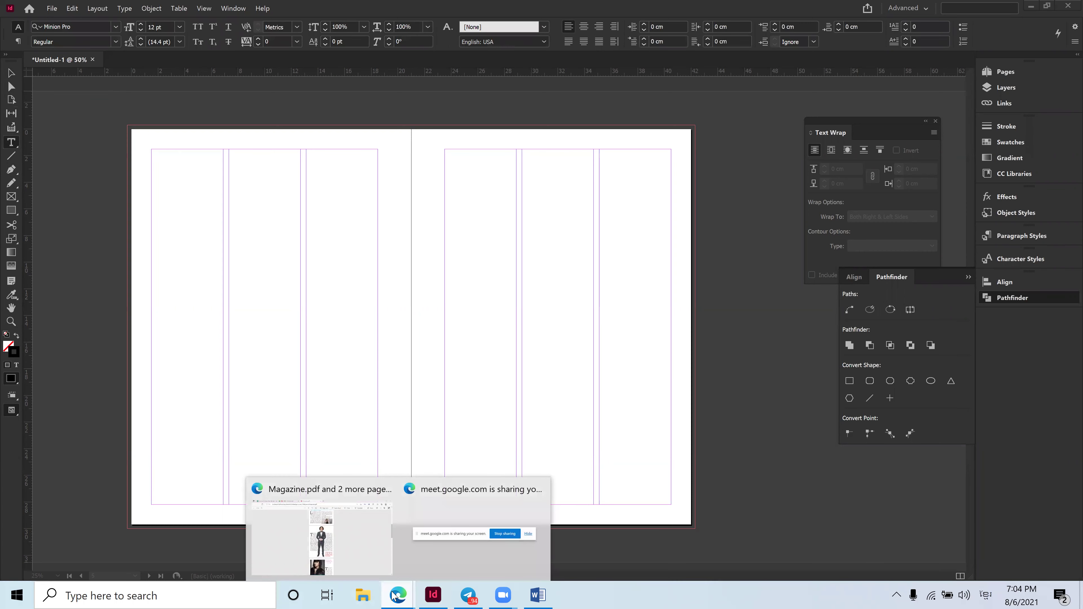
pyautogui.click(332, 533)
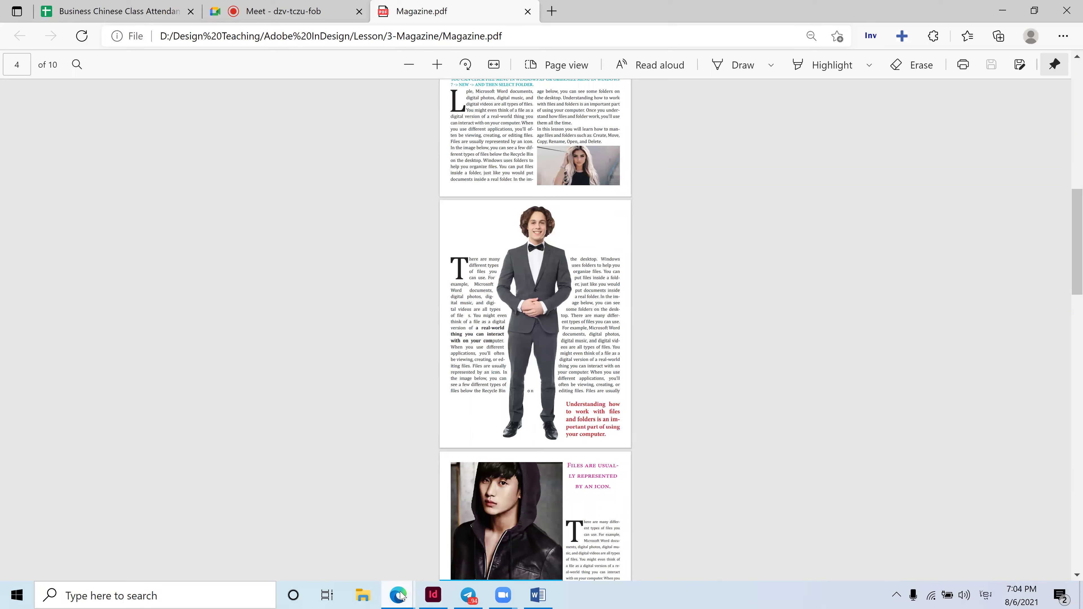
pyautogui.click(433, 595)
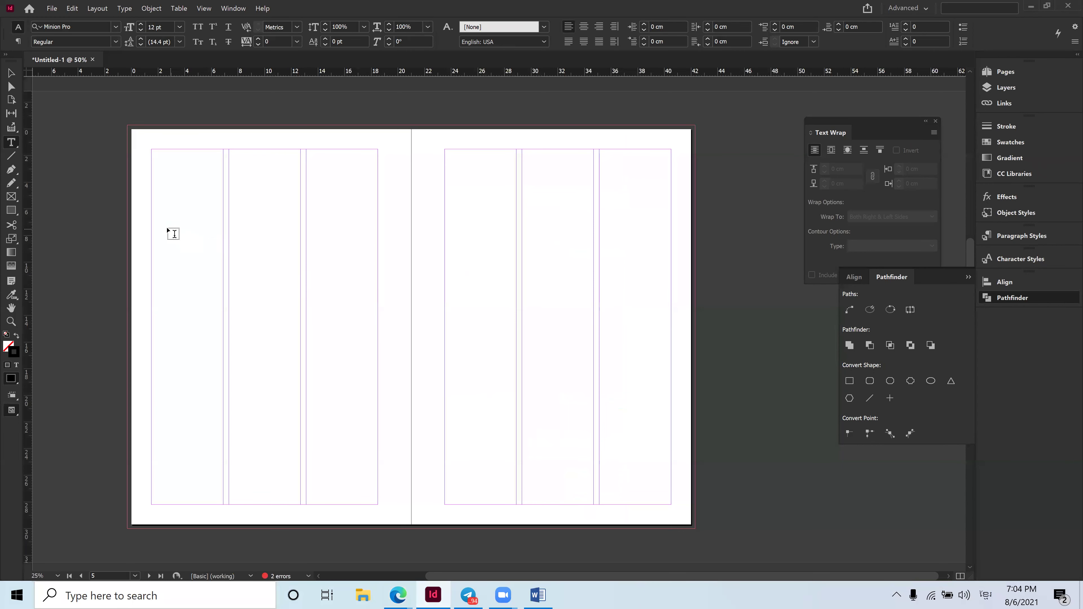
# Draw a text frame across the left page and paste the file paragraphs into it twice.
pyautogui.moveTo(151, 232); pyautogui.dragTo(379, 415)
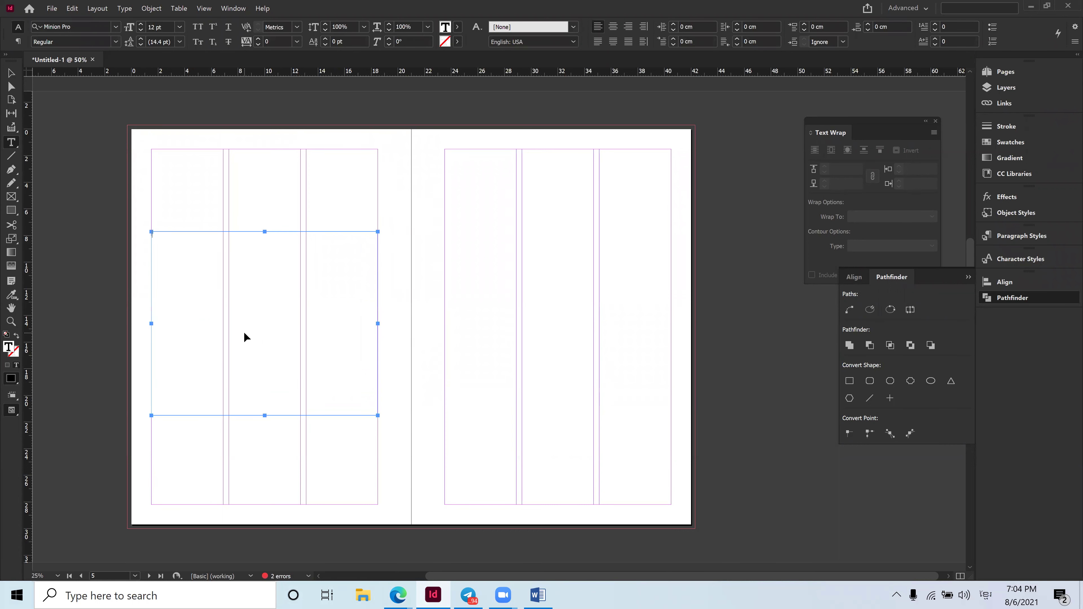
pyautogui.hotkey('ctrl', 'v')
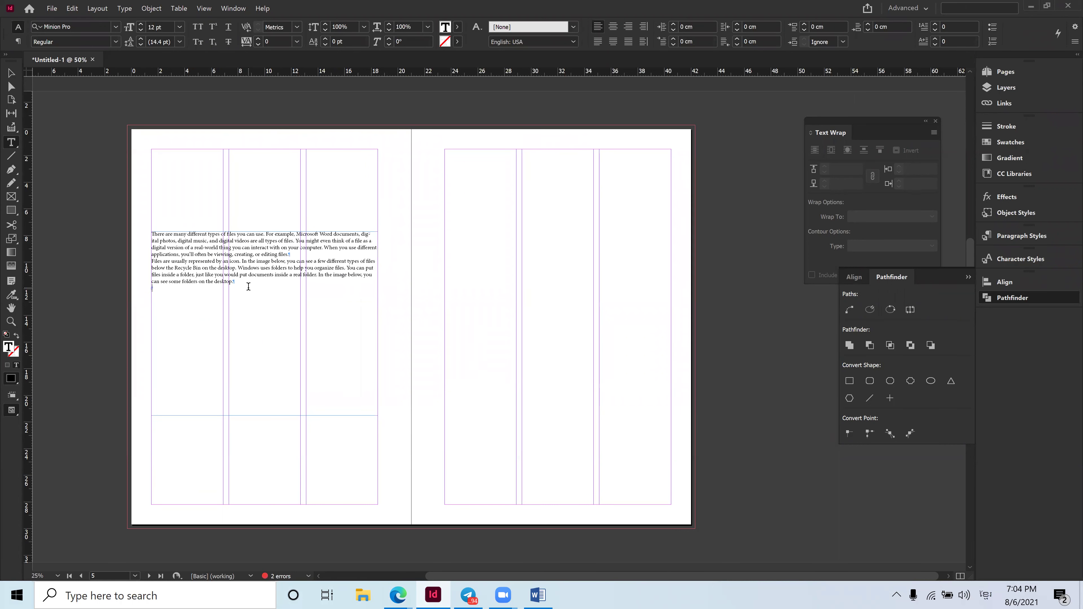
pyautogui.write('There are many different types of files you can use. For example, Microsoft Word documents, digital photos, digital music, and digital videos are all types of files. You might even think of a file as a digital version of a real-world thing you can interact with on your computer. When you use different applications, you’ll often be viewing, creating, or editing files. Files are usually represented by an icon. In the image below, you can see a few different types of files below the Recycle Bin on the desktop. Windows uses folders to help you organize files. You can put files inside a folder, just like you would put documents inside a real folder. In the image below, you can see some folders on the desktop.')
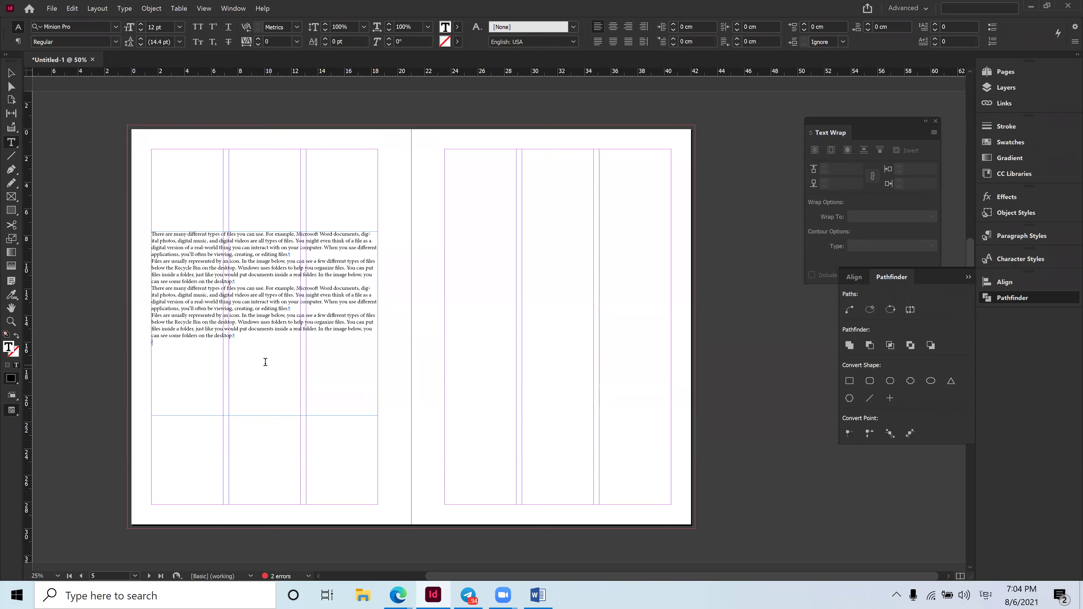
# Set all the pasted text to 15 pt with 20 pt leading.
pyautogui.moveTo(248, 342); pyautogui.dragTo(119, 166)
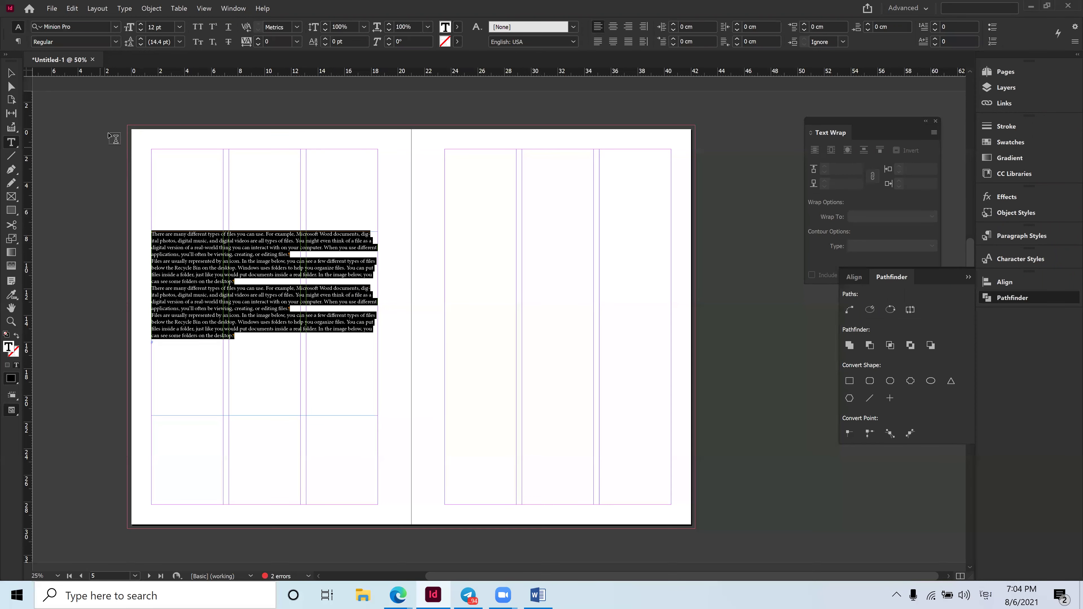
pyautogui.write('5')
pyautogui.press('Return')
pyautogui.tripleClick(169, 43)
pyautogui.write('2')
pyautogui.press('Return')
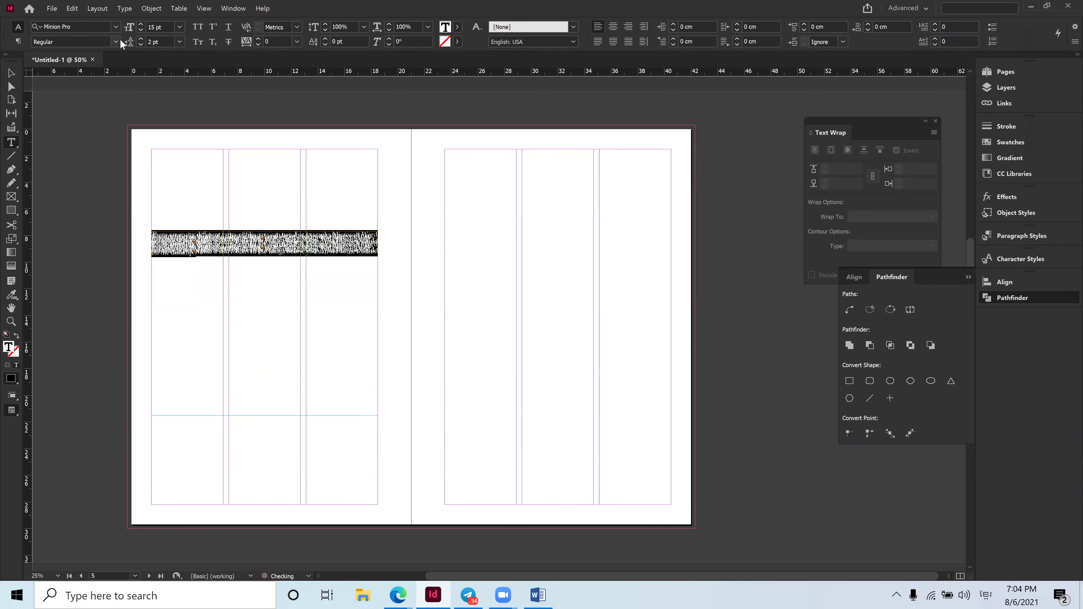
pyautogui.hotkey('ctrl', 'z')
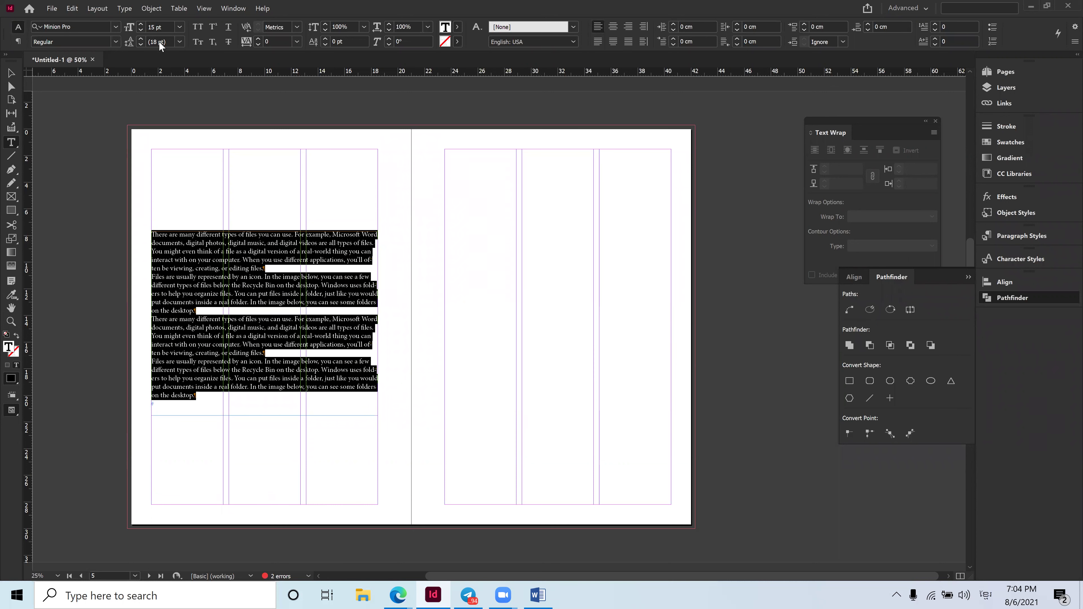
pyautogui.tripleClick(169, 40)
pyautogui.write('20')
pyautogui.press('Return')
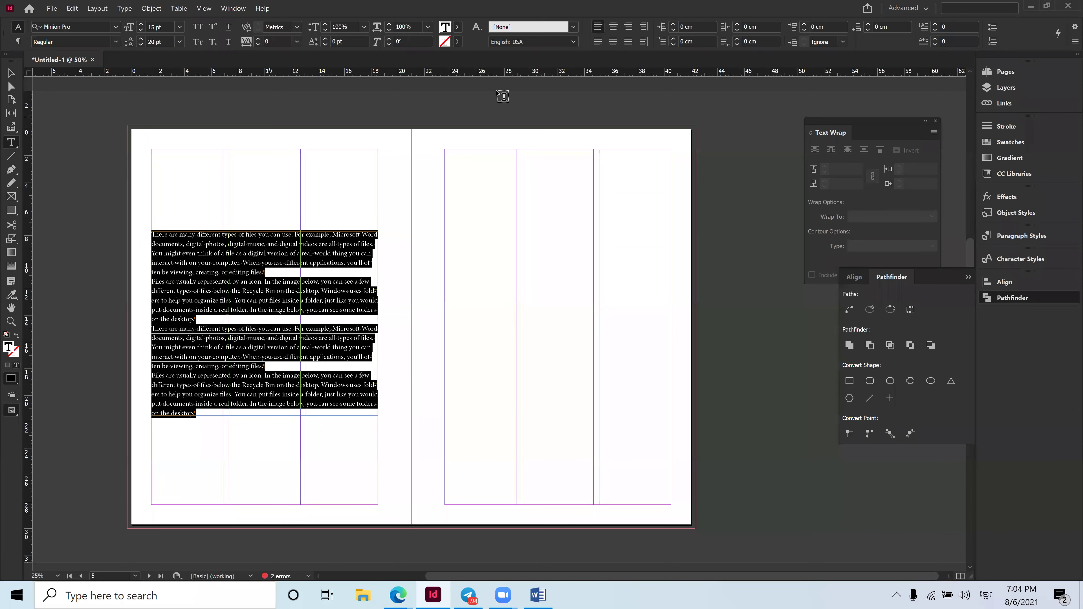
# Justify the paragraphs and clear the trial first-line and left indents back to 0 cm.
pyautogui.click(598, 42)
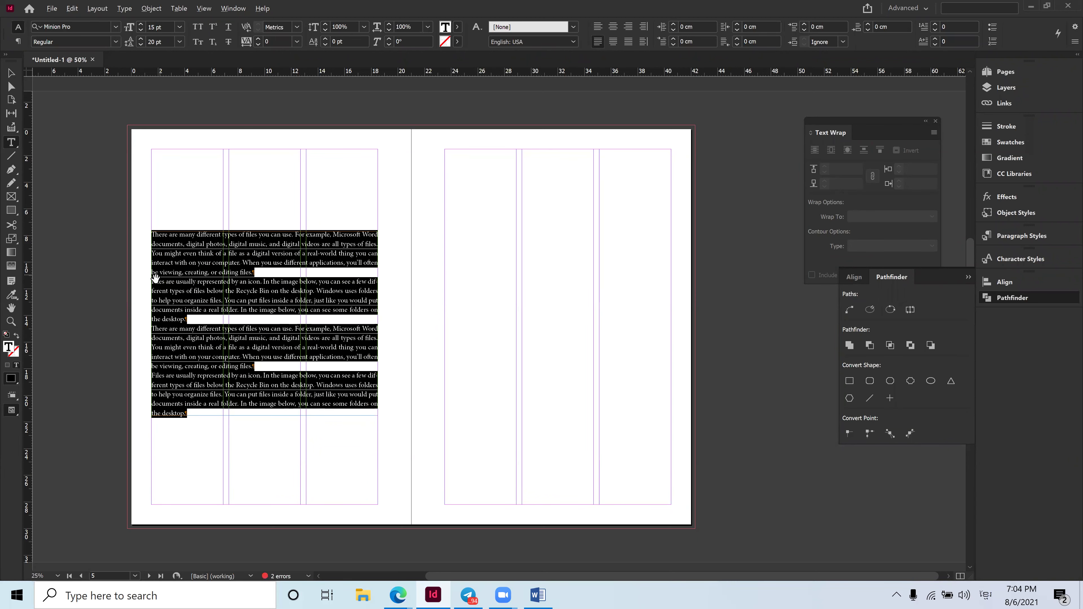
pyautogui.scroll(1, 152, 276)
pyautogui.scroll(1, 151, 273)
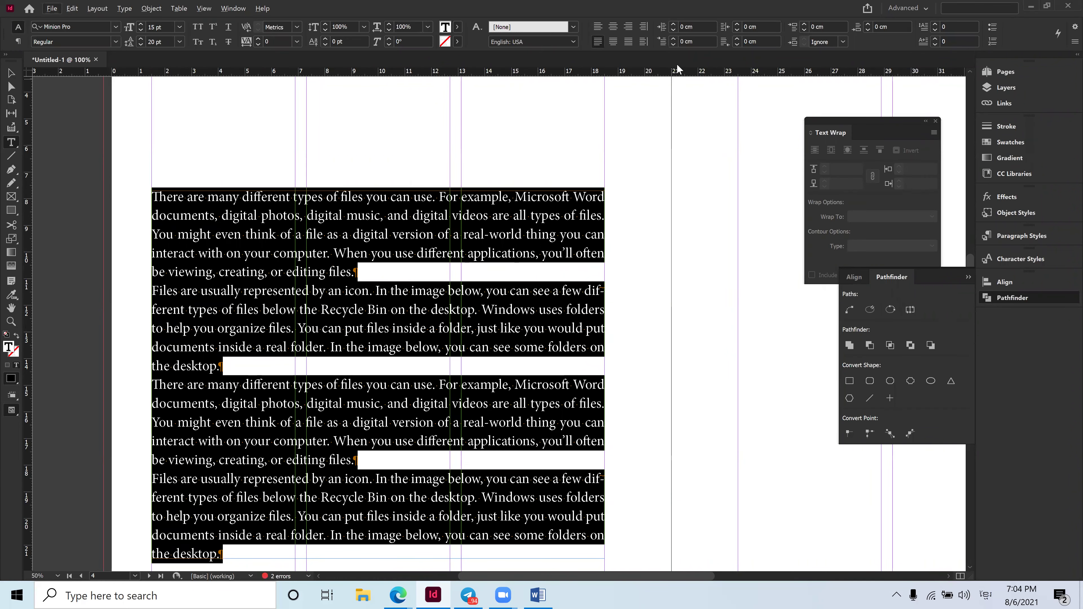
pyautogui.click(672, 39)
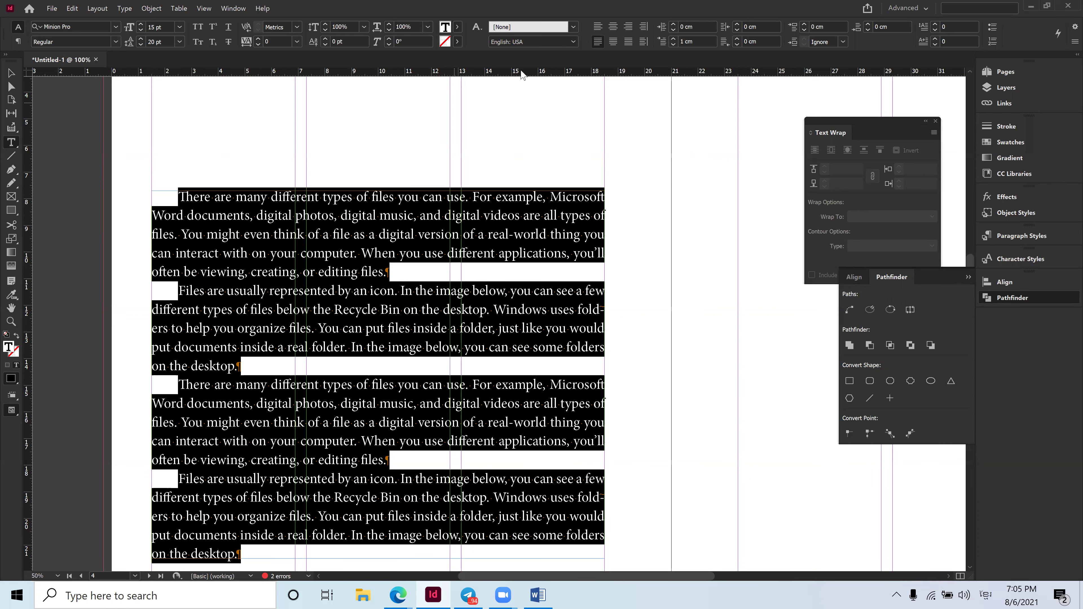
pyautogui.click(673, 43)
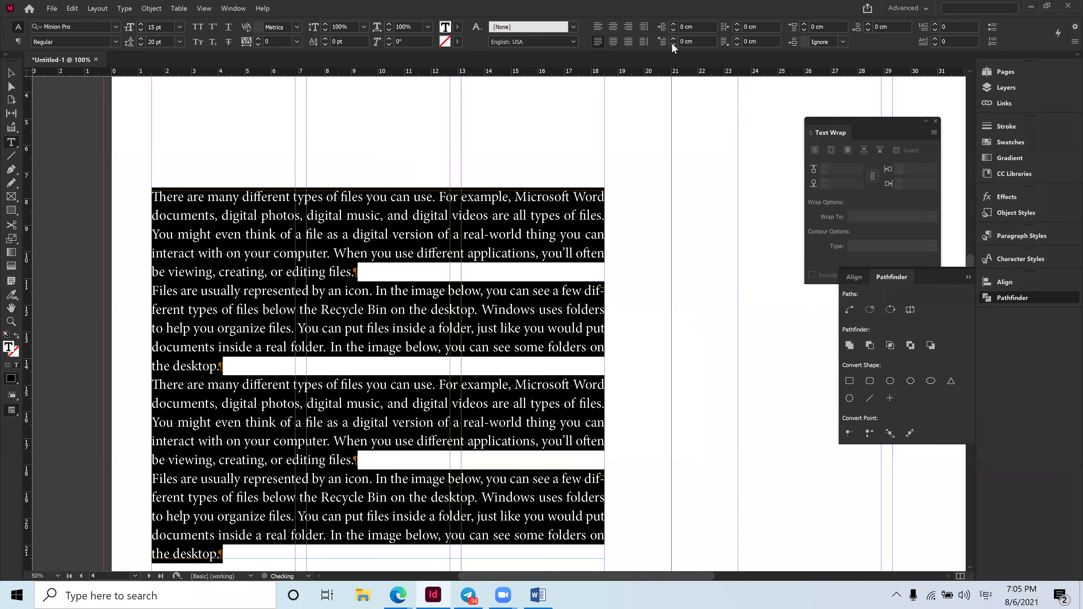
pyautogui.click(672, 24)
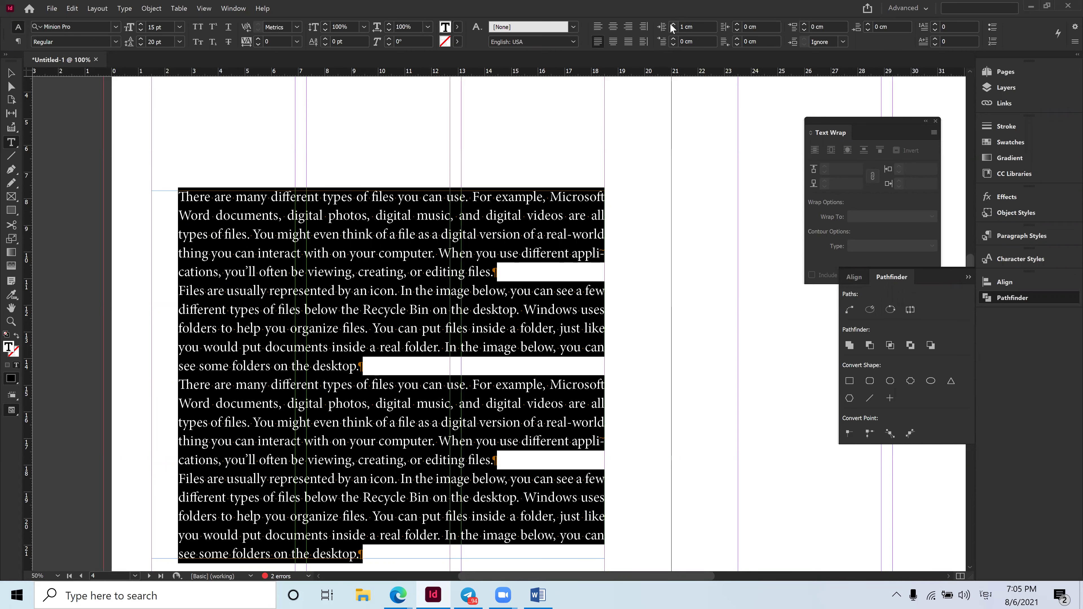
pyautogui.click(674, 25)
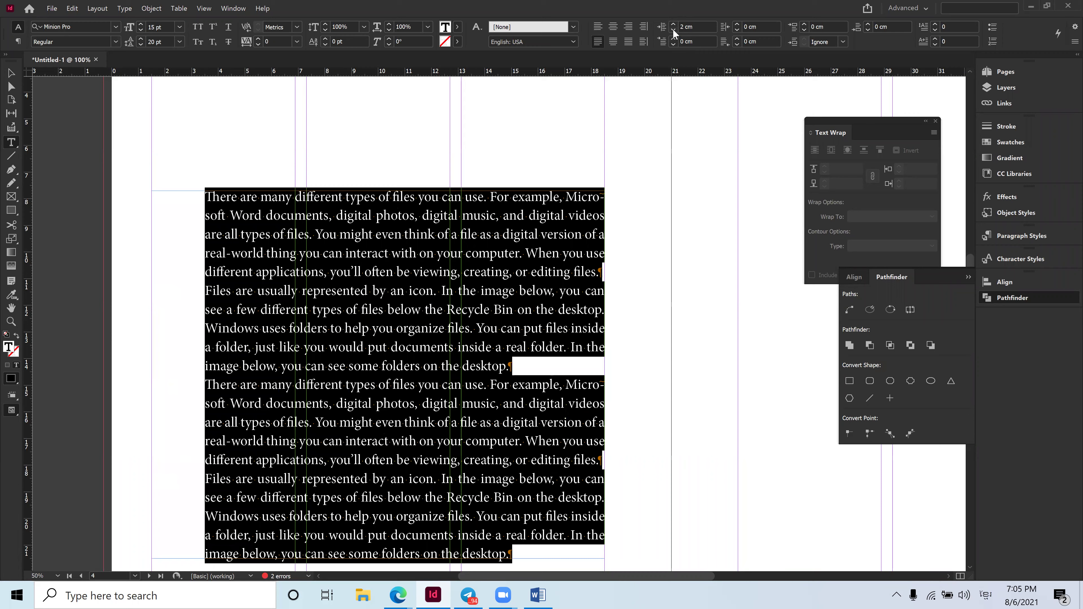
pyautogui.click(673, 30)
pyautogui.click(673, 29)
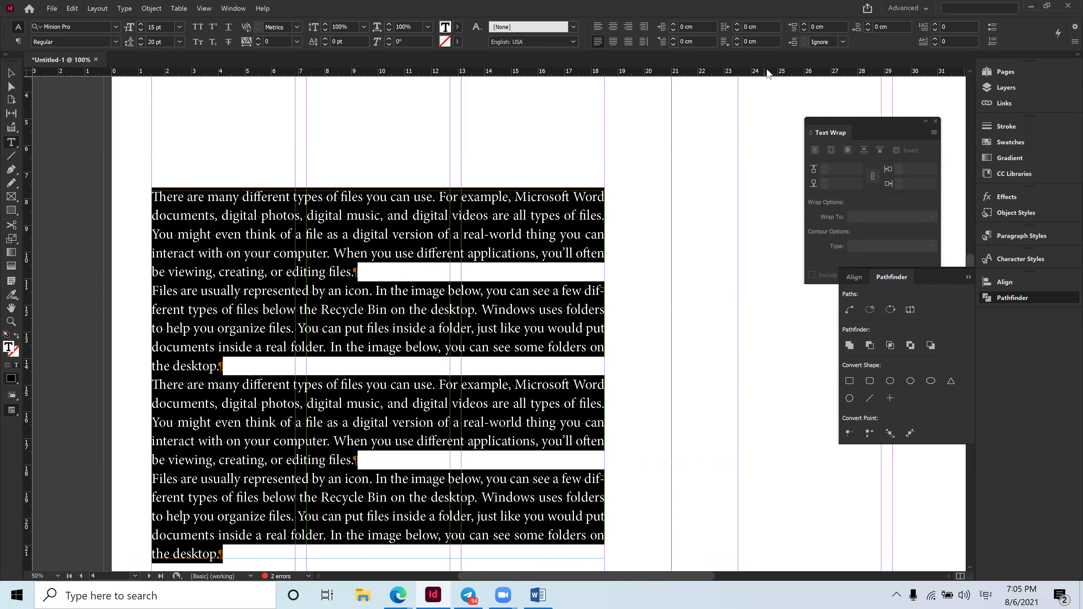
# Switch to Justify All Lines and return the right indent to 0 cm.
pyautogui.click(735, 39)
pyautogui.click(735, 43)
pyautogui.click(629, 42)
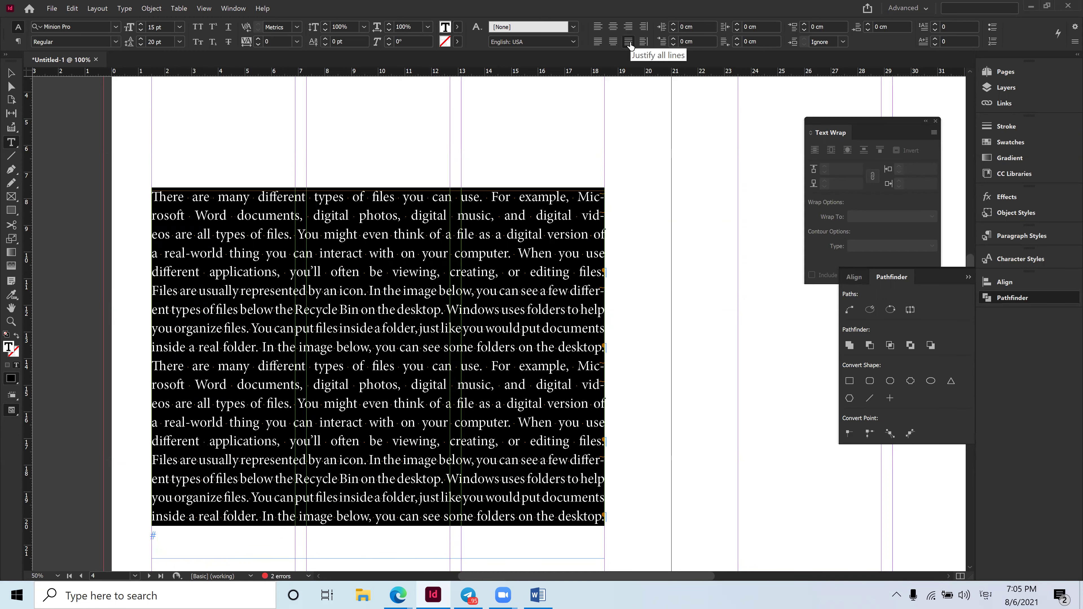
pyautogui.click(736, 37)
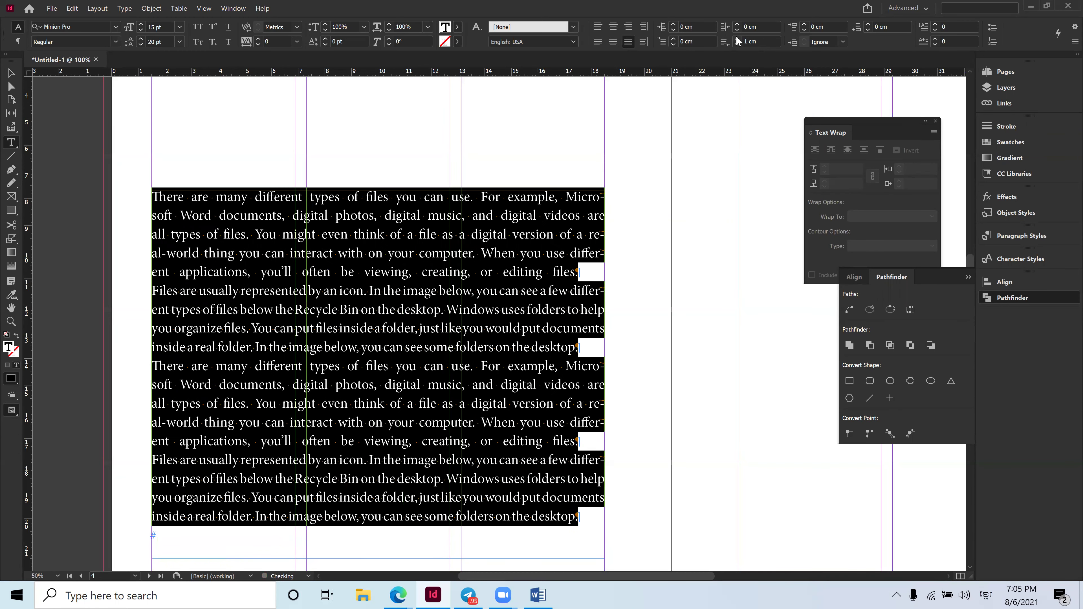
pyautogui.click(737, 38)
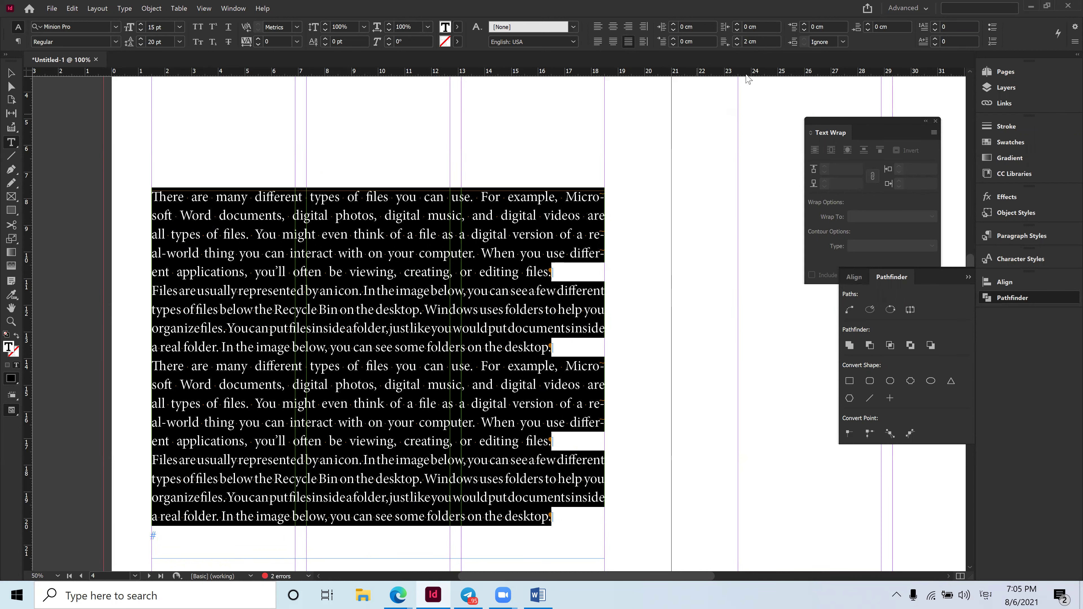
pyautogui.click(734, 44)
pyautogui.click(735, 44)
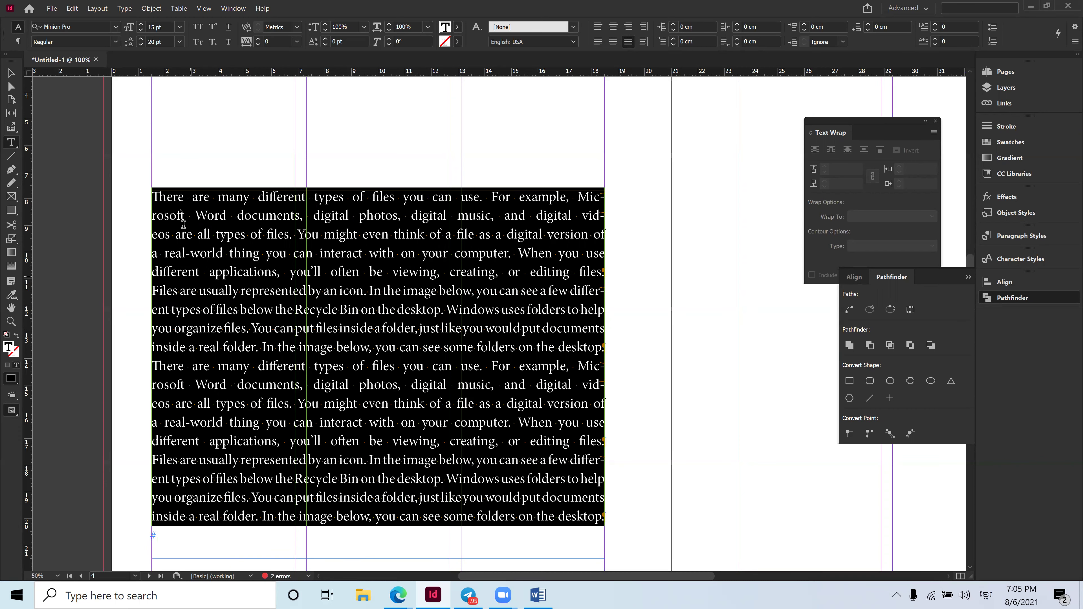
# Give the first paragraph a three-line drop cap starting at its first letter.
pyautogui.click(161, 198)
pyautogui.press('Left')
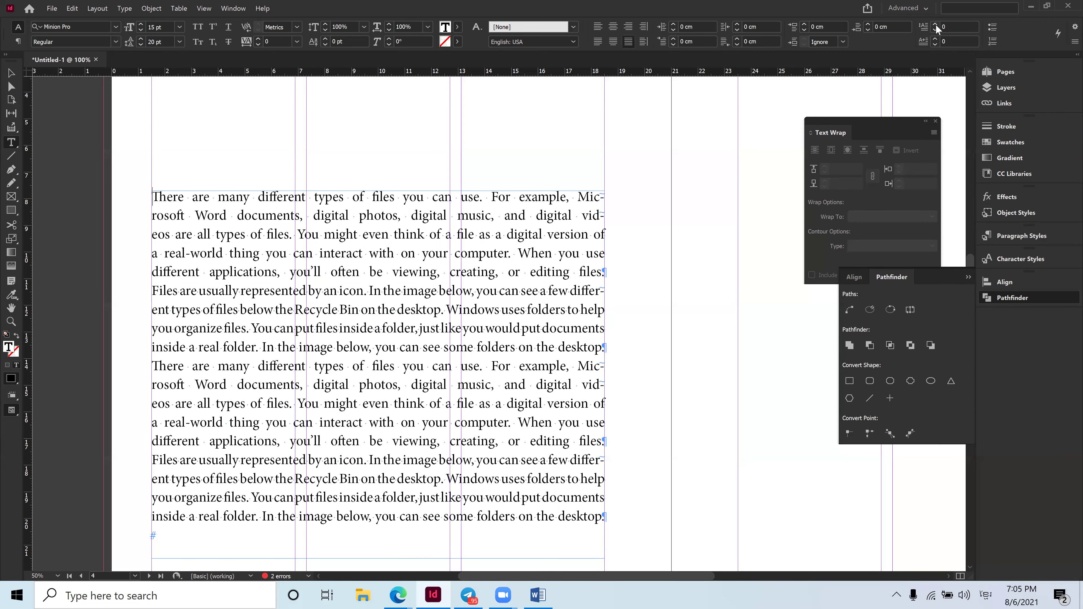
pyautogui.click(955, 27)
pyautogui.write('3')
pyautogui.press('Return')
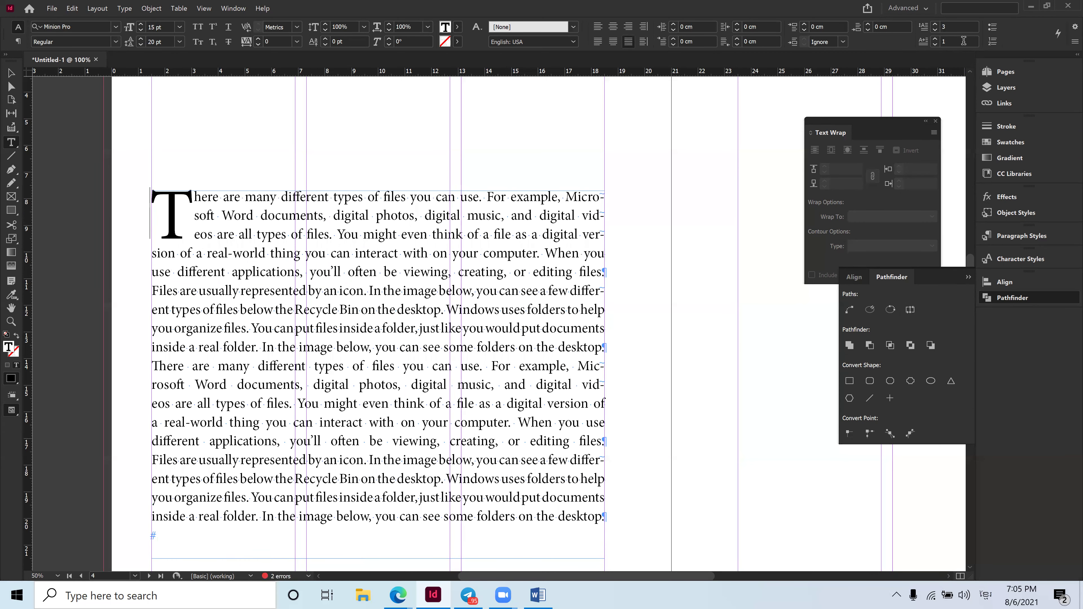
# Set the drop cap to two characters, "Th", then leave the text and deselect.
pyautogui.click(964, 41)
pyautogui.write('3')
pyautogui.press('Return')
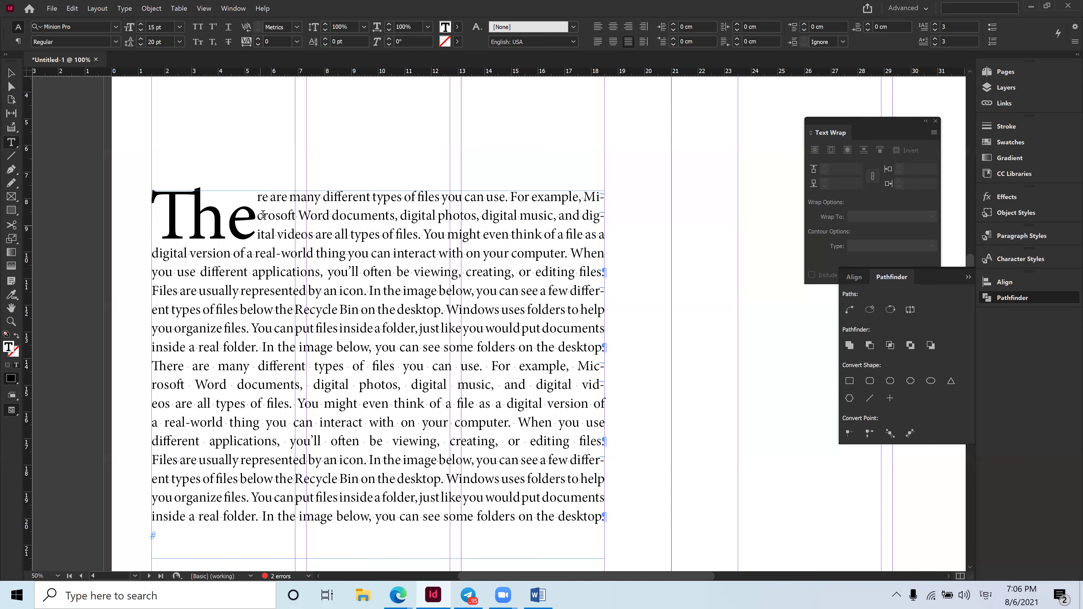
pyautogui.click(957, 39)
pyautogui.write('5')
pyautogui.press('Return')
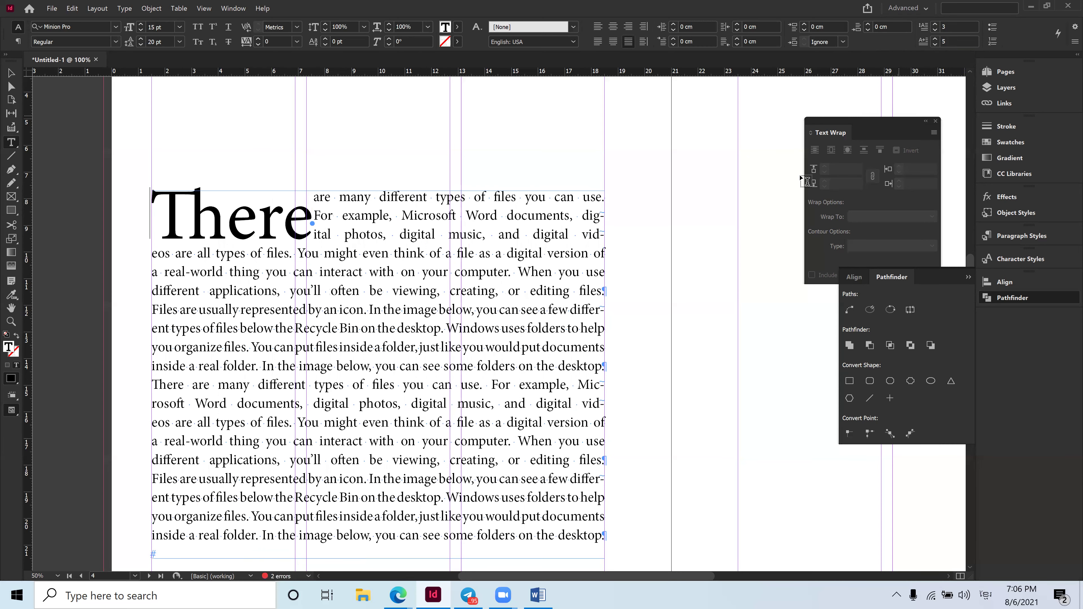
pyautogui.write('2')
pyautogui.press('Return')
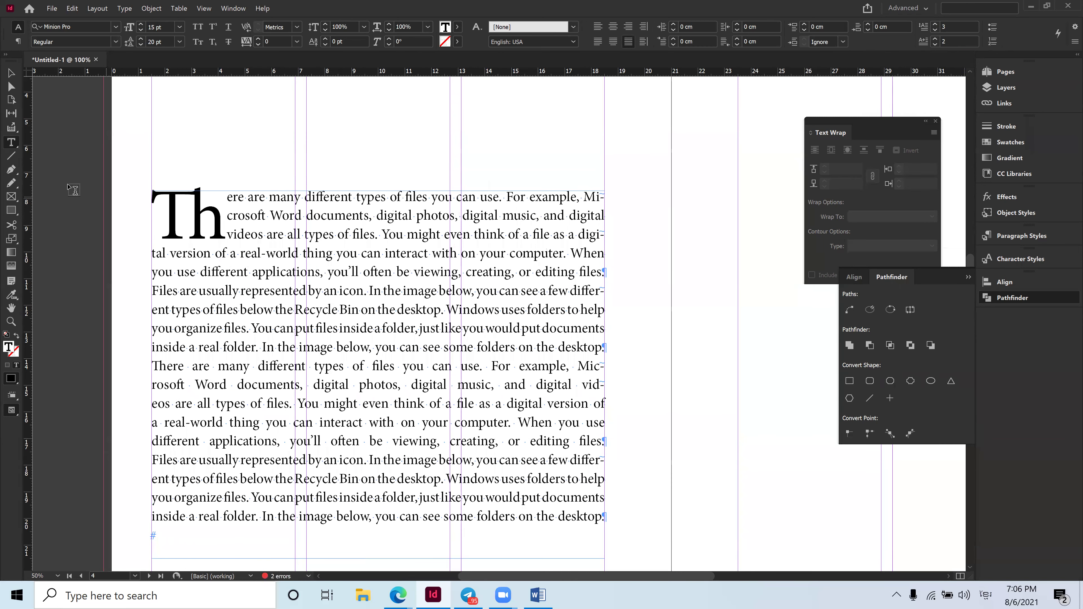
pyautogui.press('Escape')
pyautogui.click(629, 304)
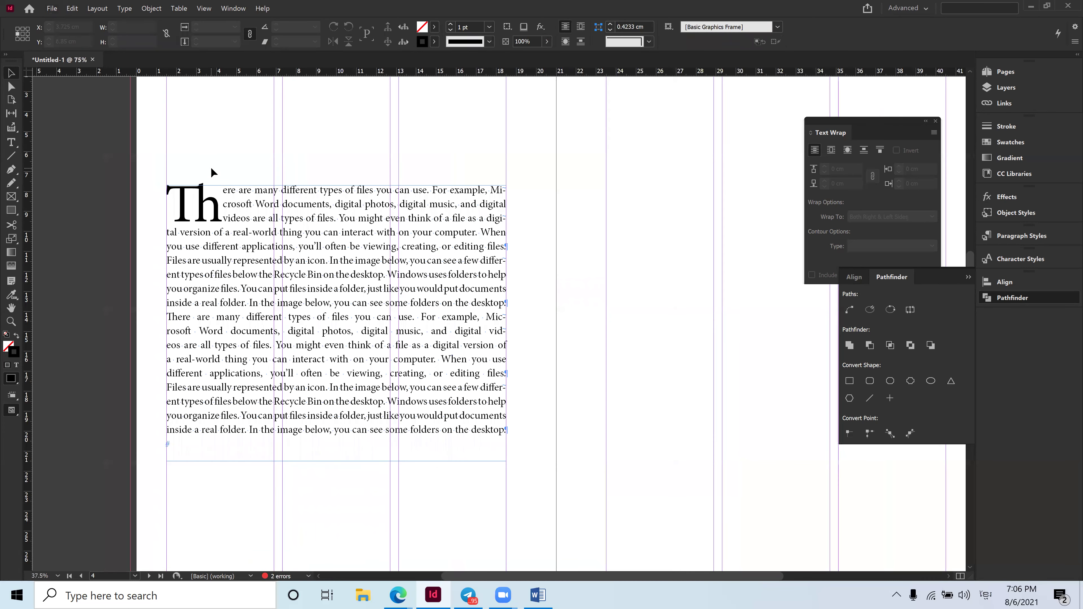
# Draw a rectangle frame covering the whole left page.
pyautogui.hotkey('ctrl', '-')
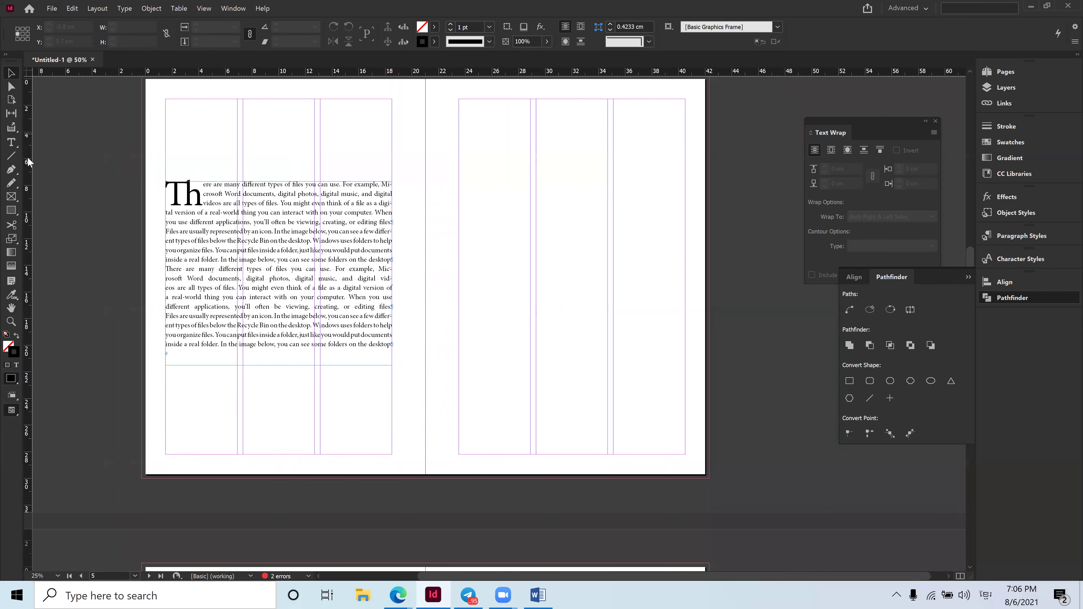
pyautogui.click(11, 197)
pyautogui.scroll(2, 171, 112)
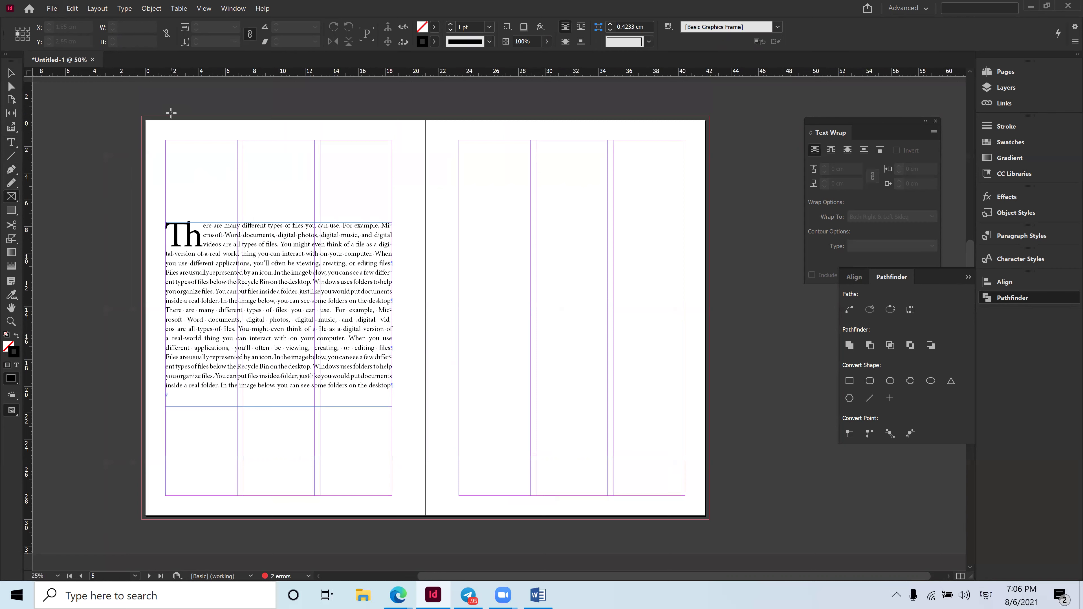
pyautogui.moveTo(146, 121); pyautogui.dragTo(427, 516)
# Place the man-in-suit image into the frame and fill the frame proportionally.
pyautogui.click(51, 9)
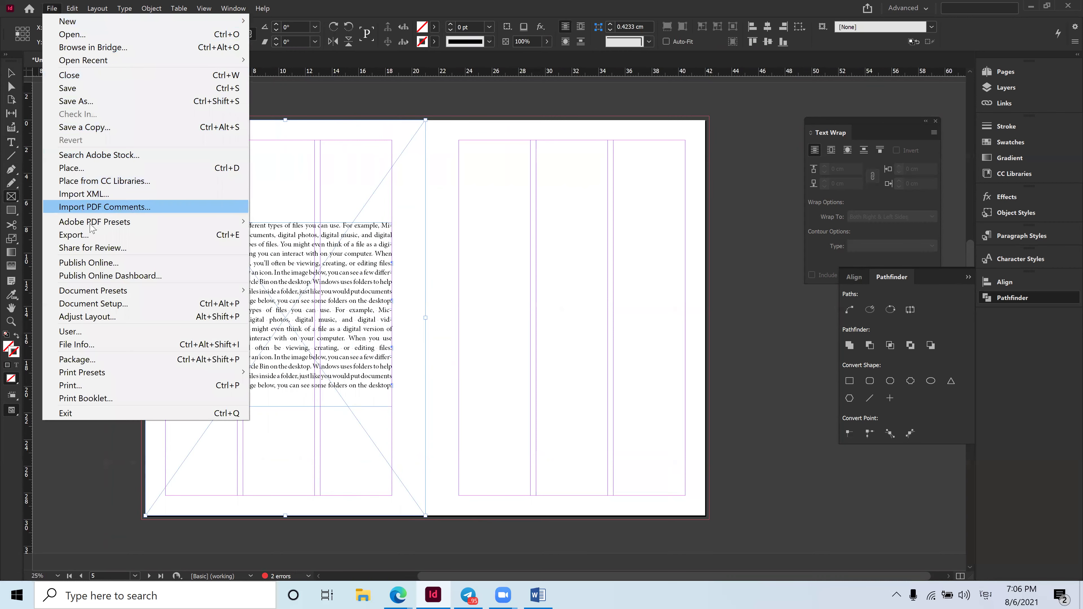
pyautogui.click(94, 168)
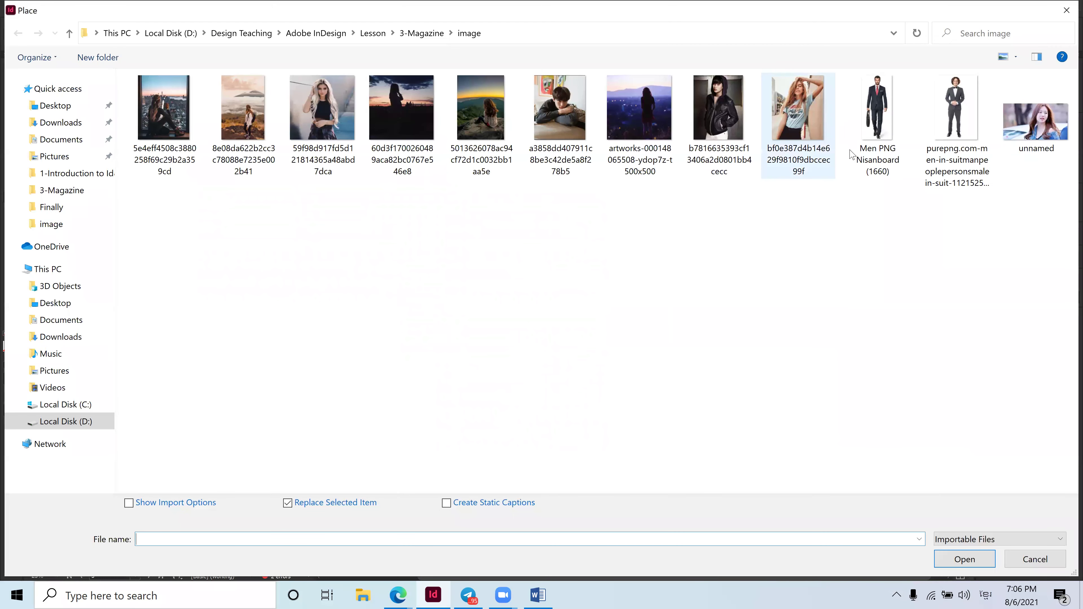
pyautogui.click(964, 113)
pyautogui.click(964, 559)
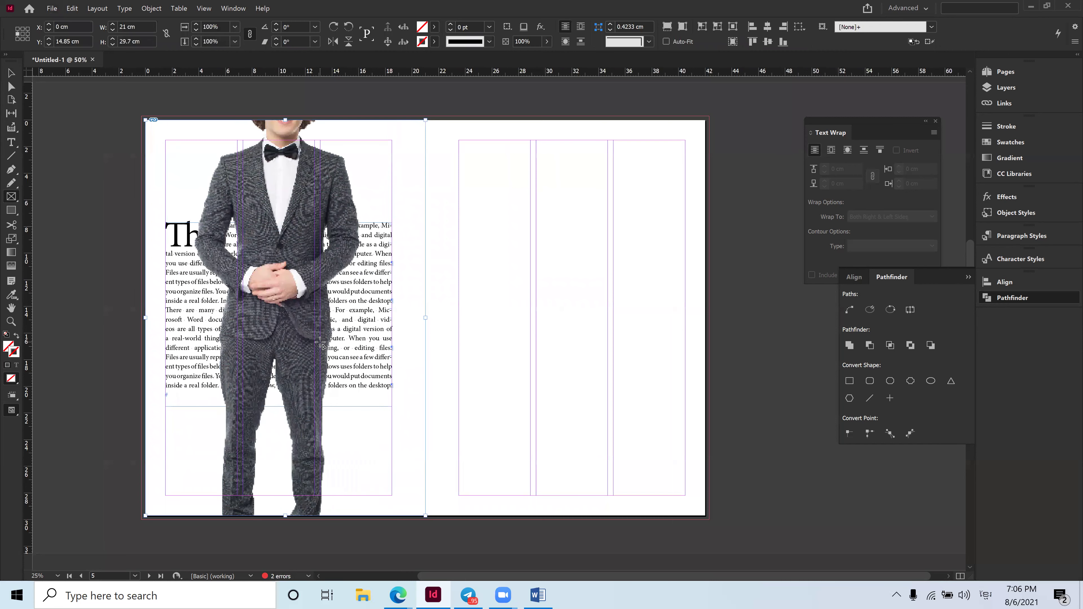
pyautogui.scroll(3, 319, 341)
pyautogui.scroll(-2, 298, 264)
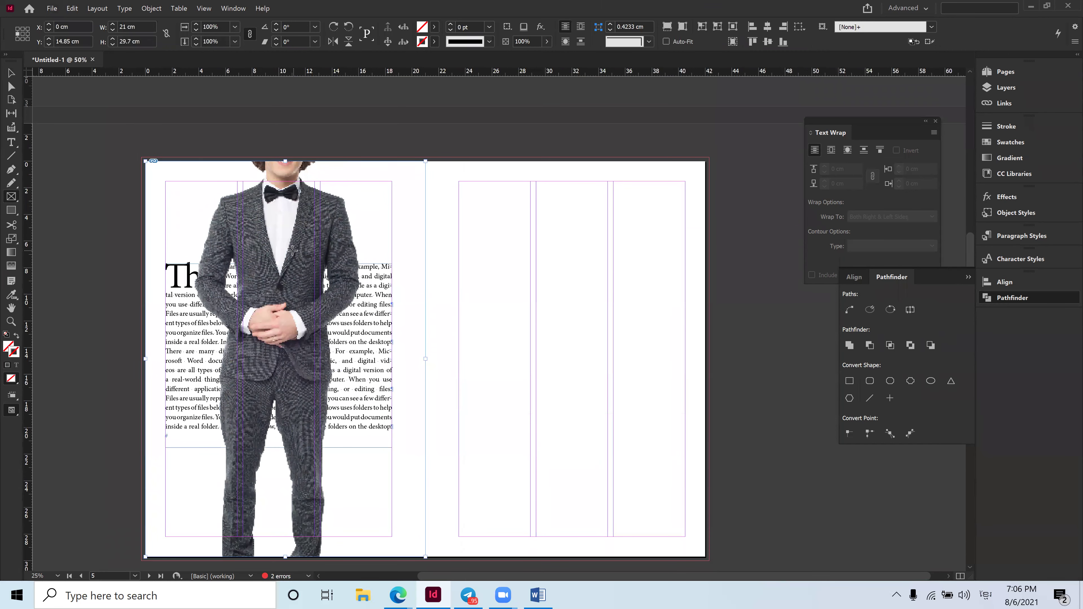
pyautogui.scroll(-1, 292, 250)
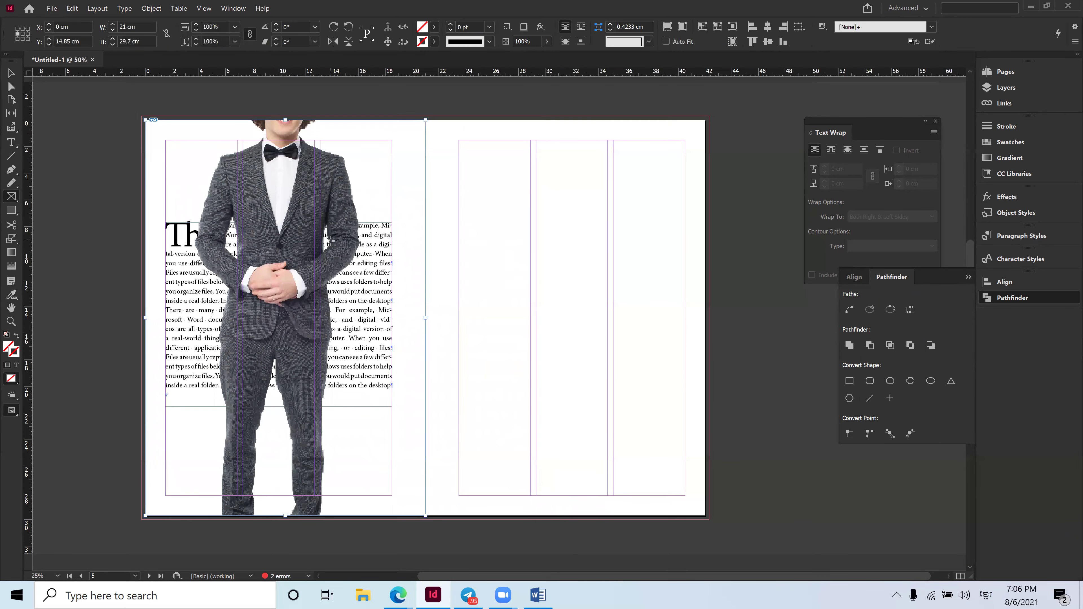
pyautogui.rightClick(288, 213)
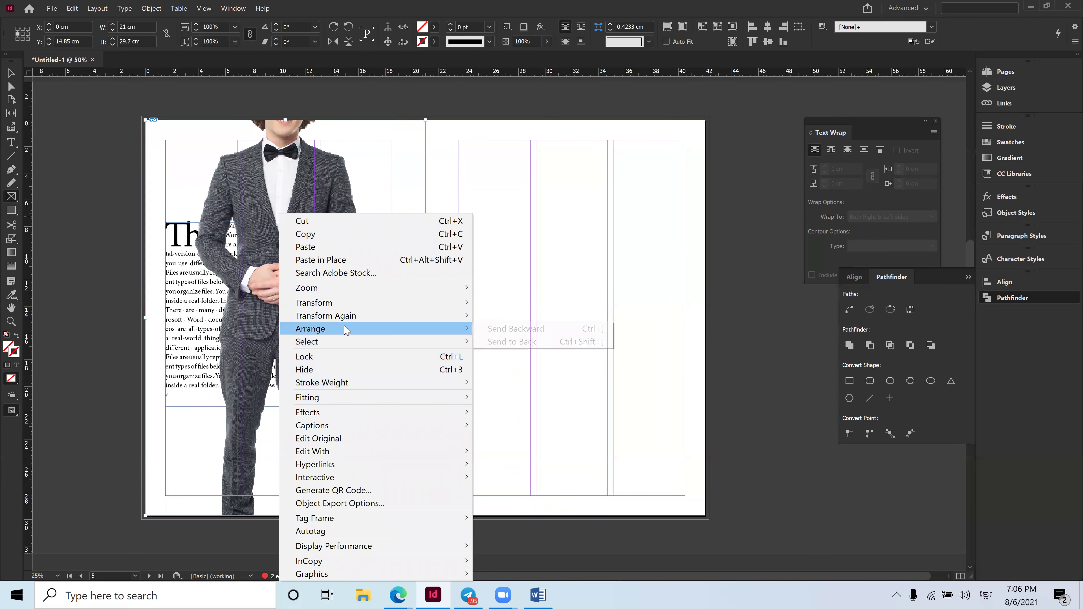
pyautogui.moveTo(369, 401)
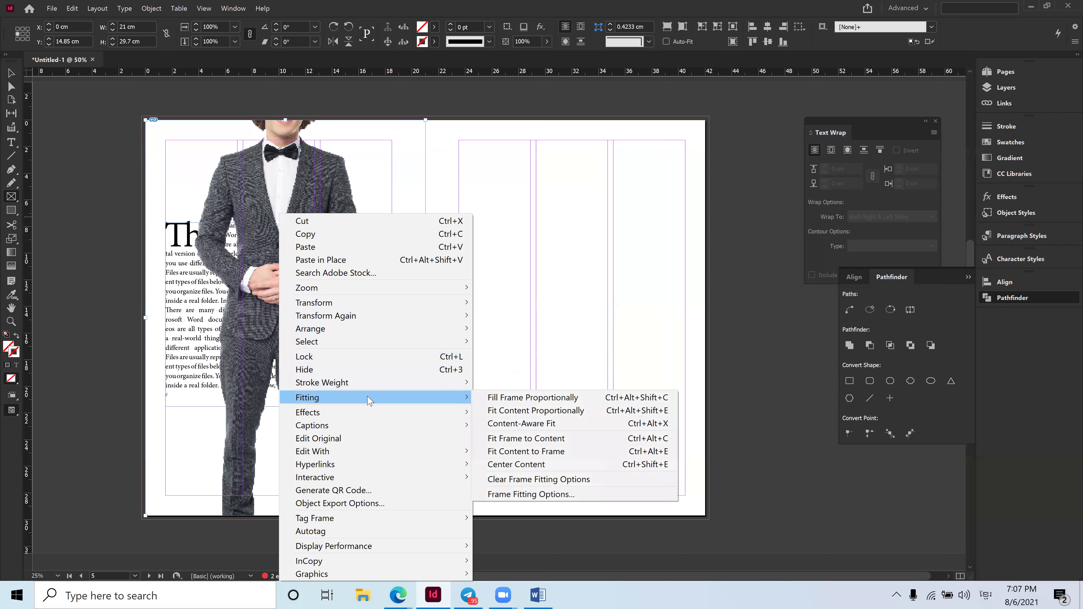
pyautogui.click(520, 397)
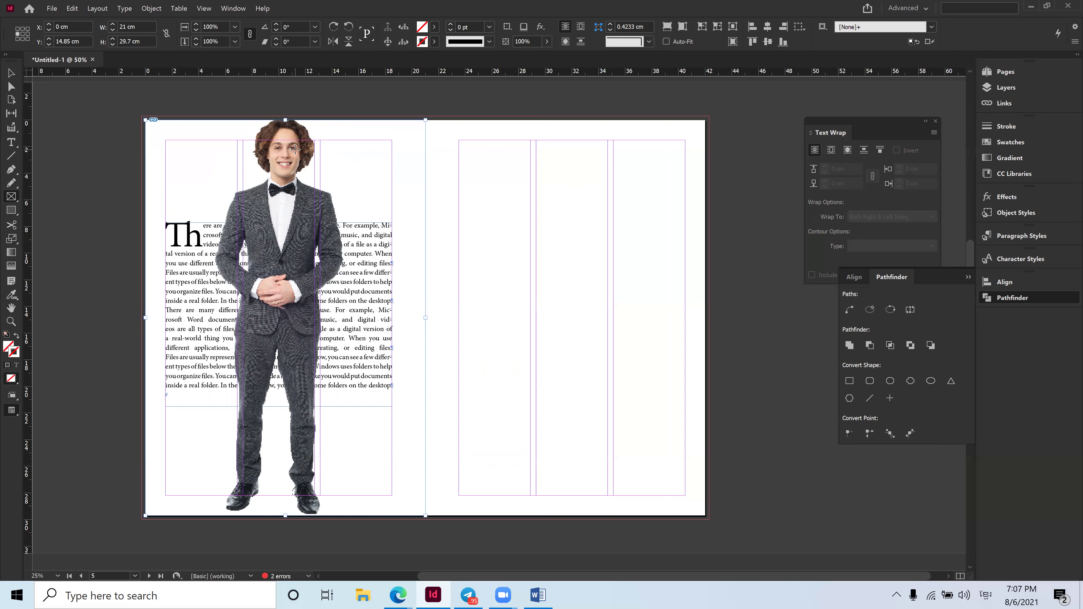
# Select the man-in-suit photo and open Object > Clipping Path > Options.
pyautogui.click(9, 75)
pyautogui.click(285, 318)
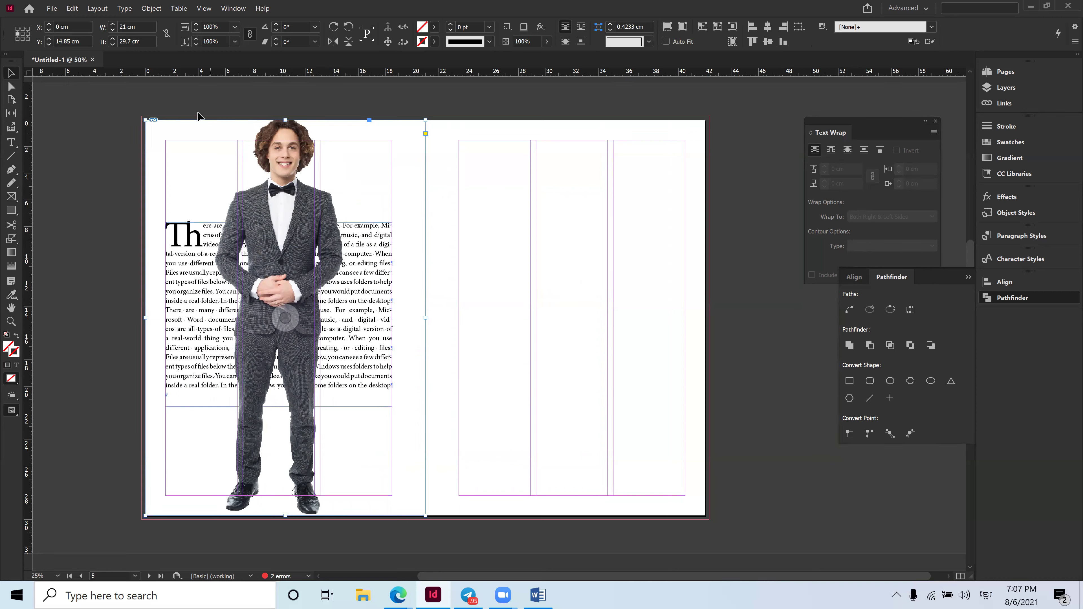
pyautogui.click(151, 10)
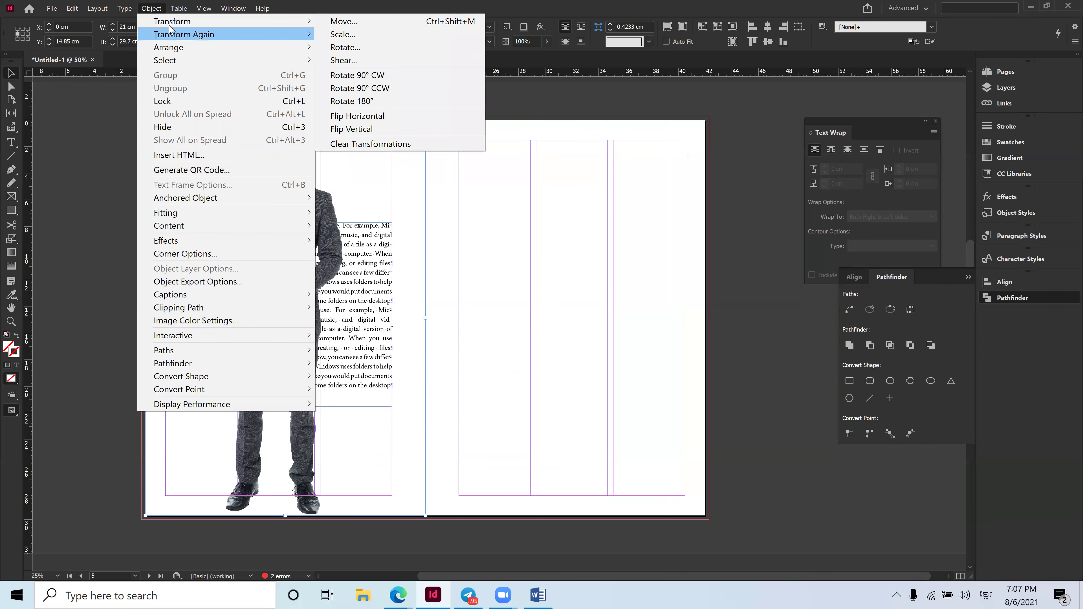
pyautogui.click(124, 9)
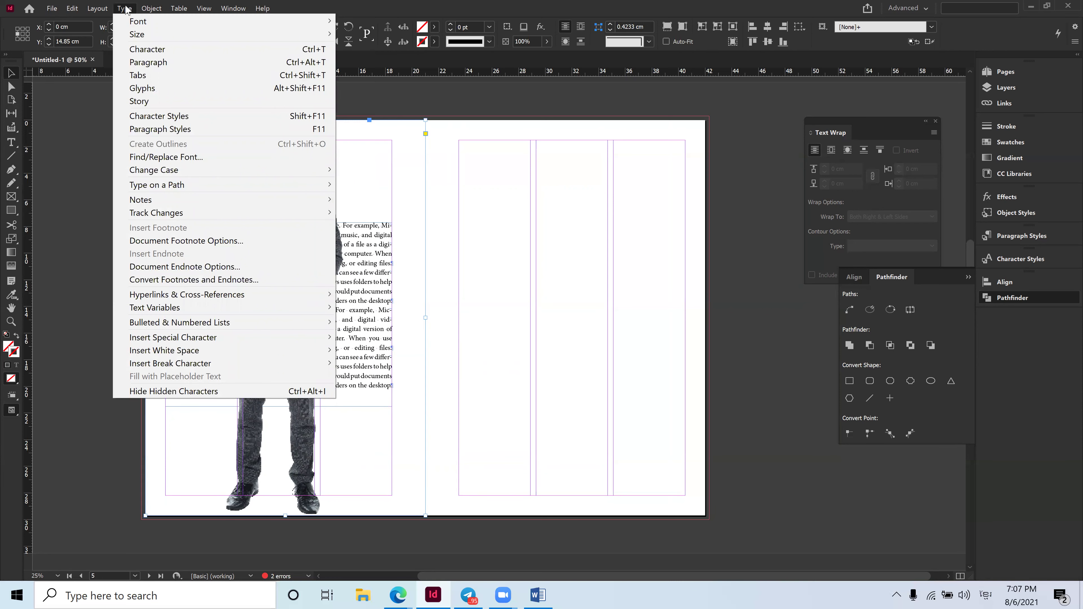
pyautogui.moveTo(151, 8)
pyautogui.moveTo(210, 209)
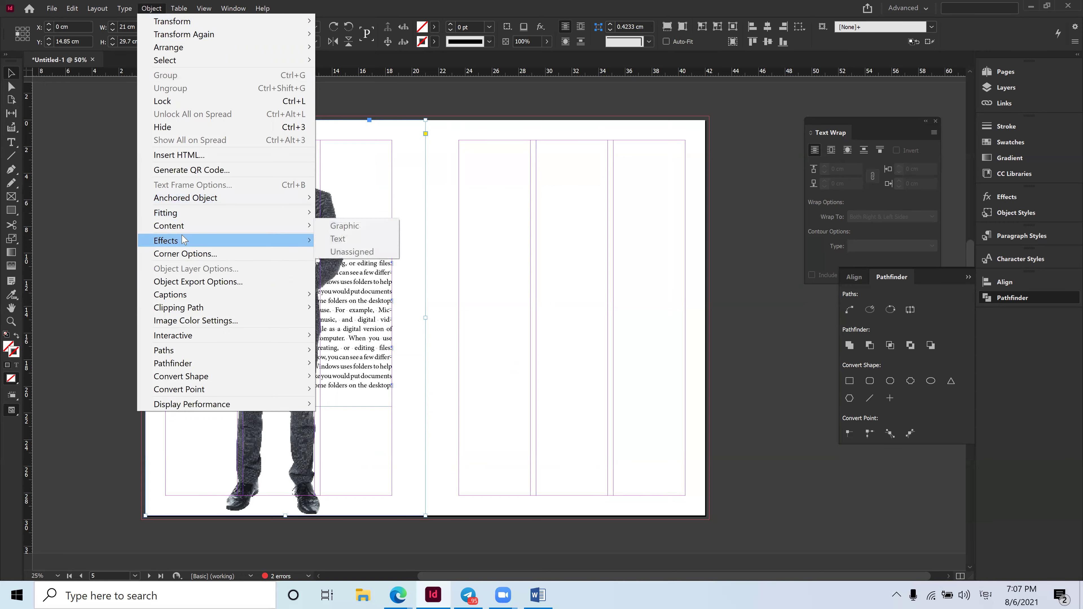
pyautogui.moveTo(184, 240)
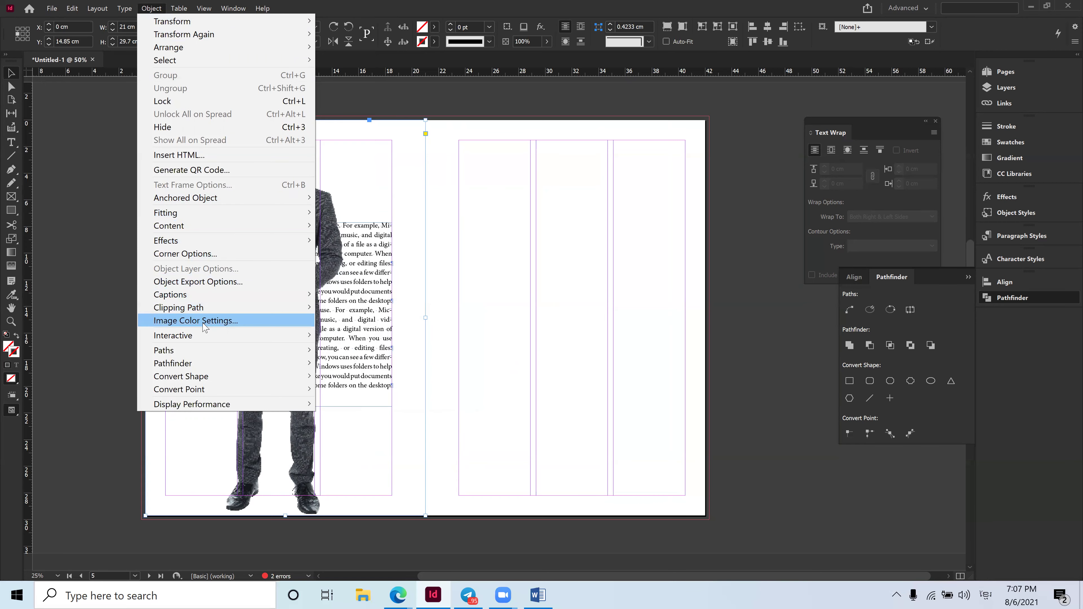
pyautogui.moveTo(190, 310)
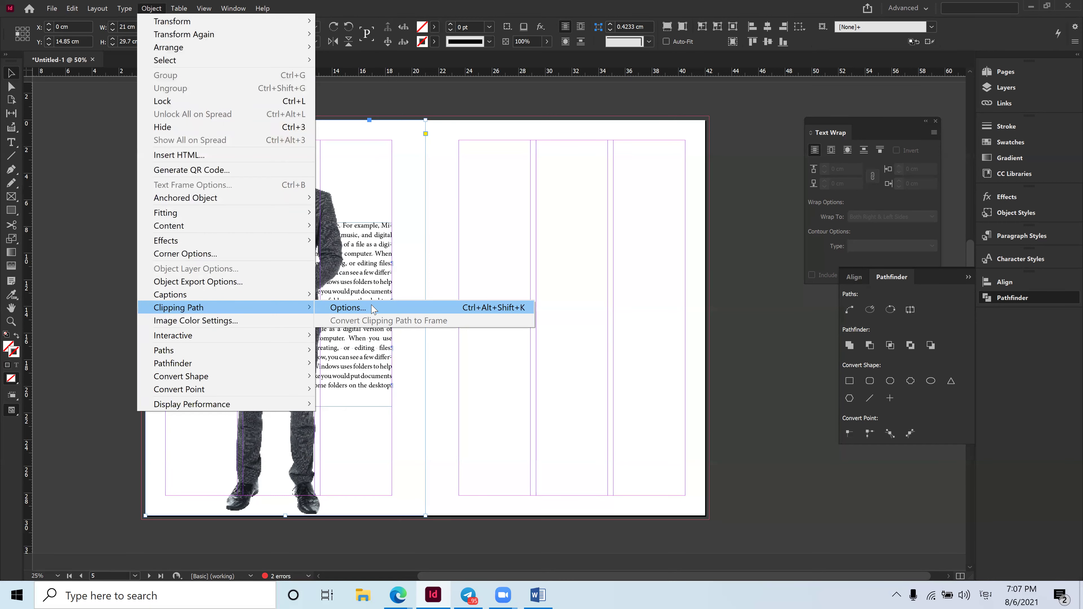
pyautogui.click(347, 308)
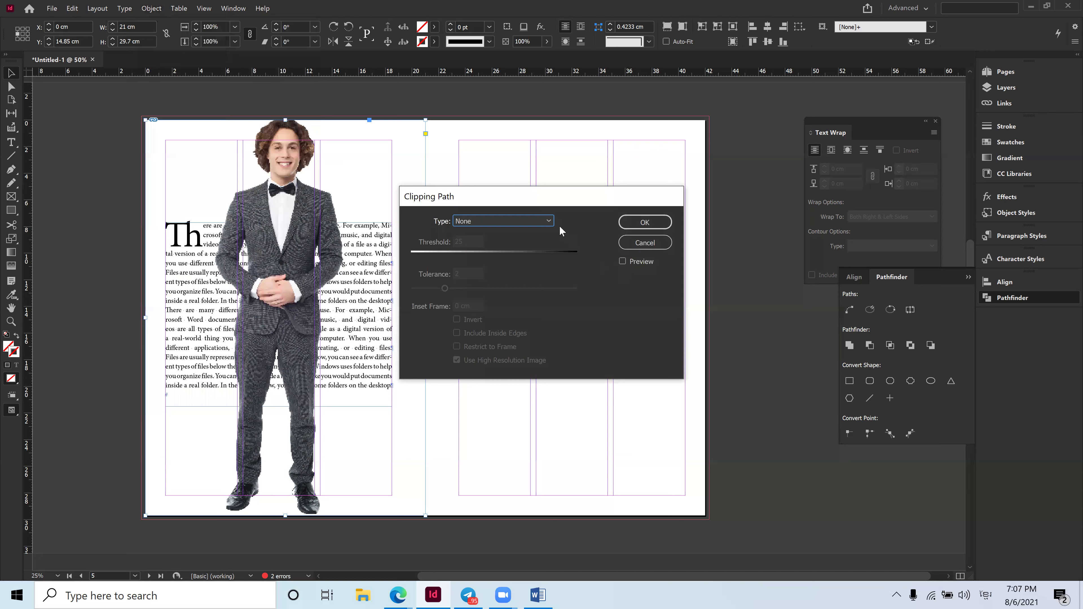
# Set the clipping path type to Alpha Channel, preview, tweak tolerance and threshold, and apply.
pyautogui.click(551, 218)
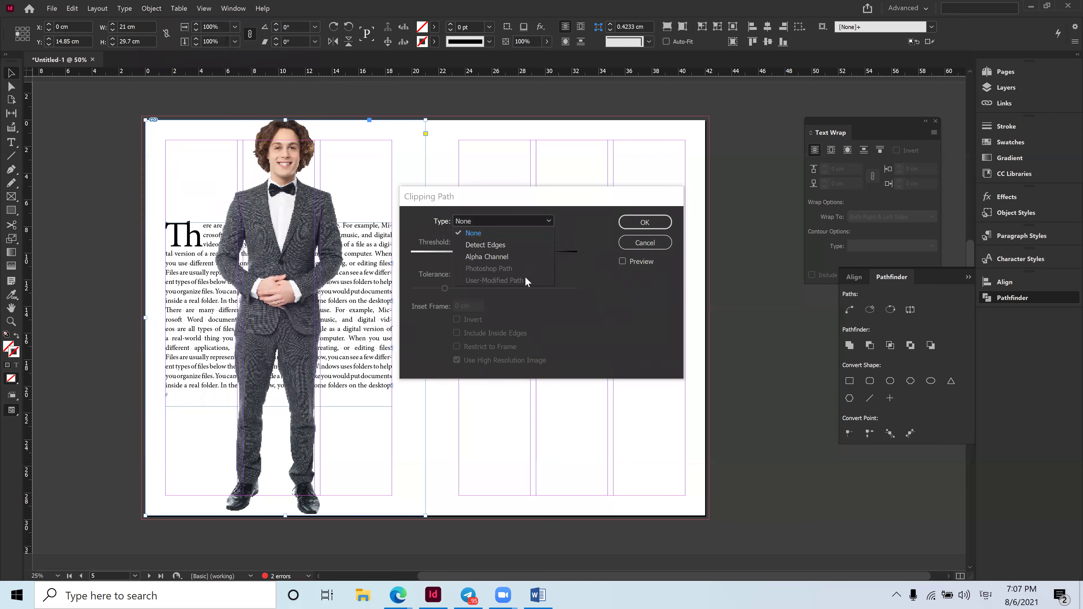
pyautogui.click(502, 256)
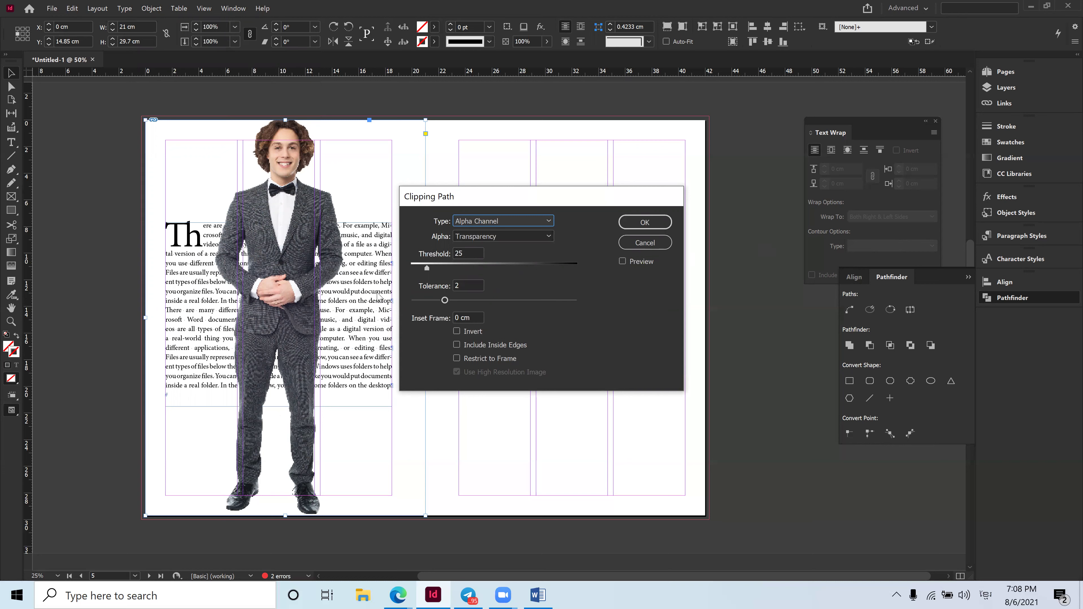
pyautogui.click(622, 261)
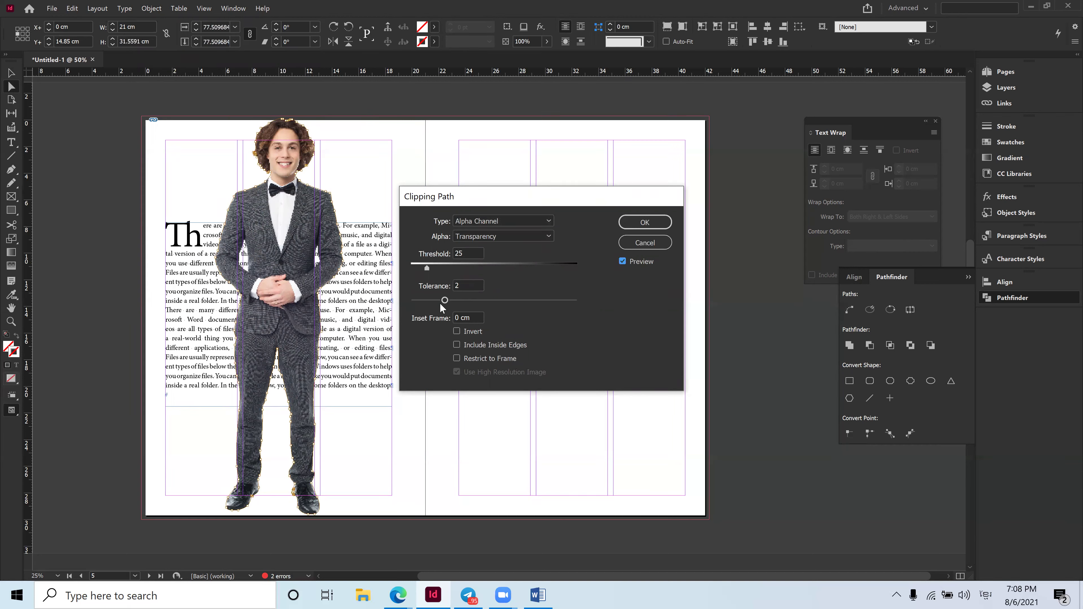
pyautogui.moveTo(444, 300); pyautogui.dragTo(463, 301)
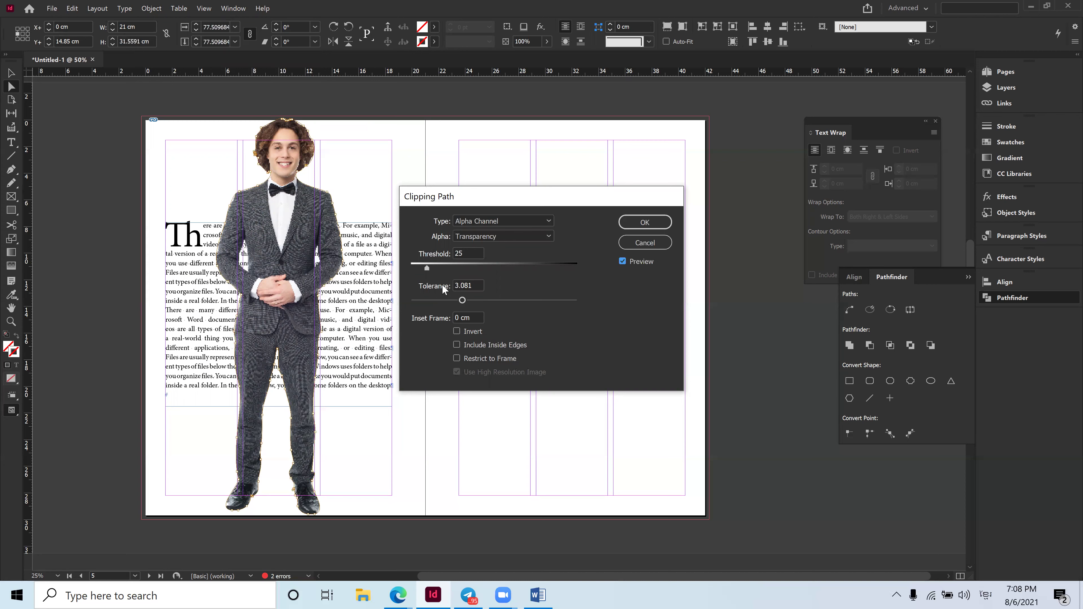
pyautogui.moveTo(440, 266); pyautogui.dragTo(442, 264)
pyautogui.click(644, 222)
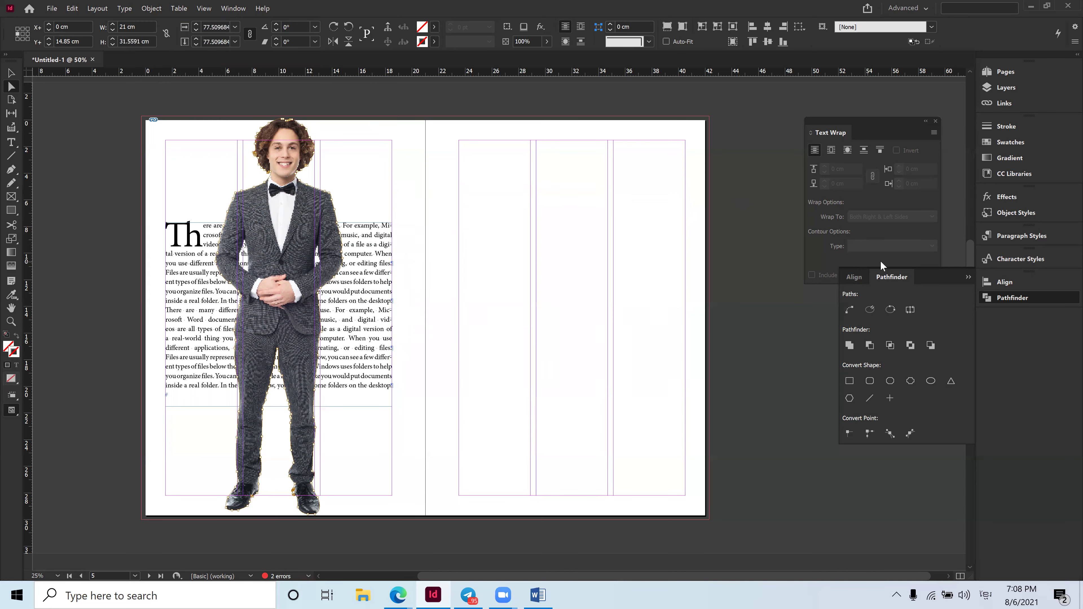
# Wrap the text around the photo's object shape with a 0.3 cm offset.
pyautogui.click(846, 151)
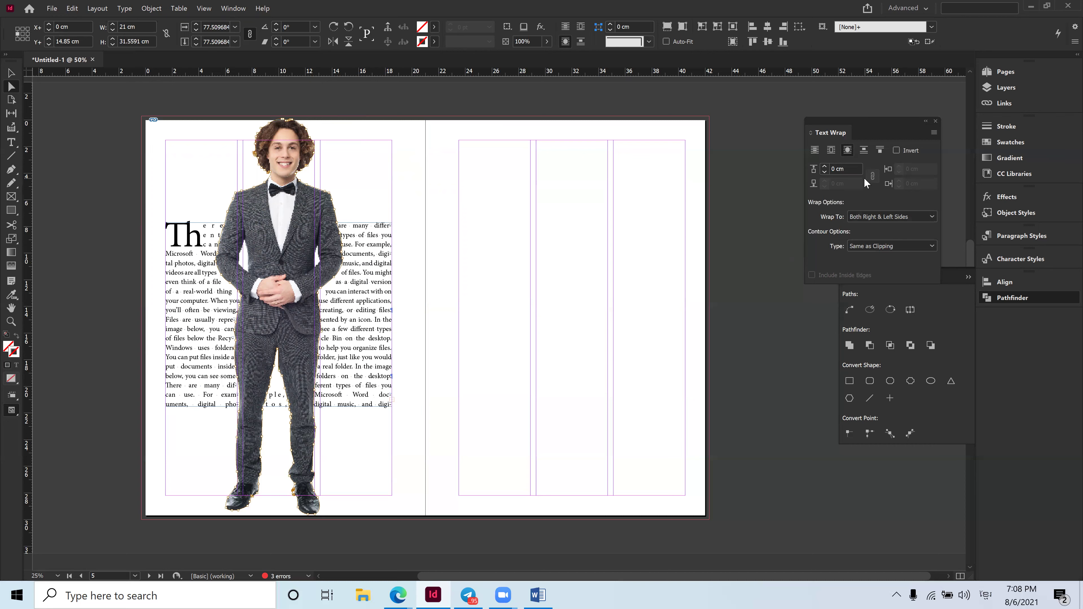
pyautogui.doubleClick(842, 169)
pyautogui.write('0,2')
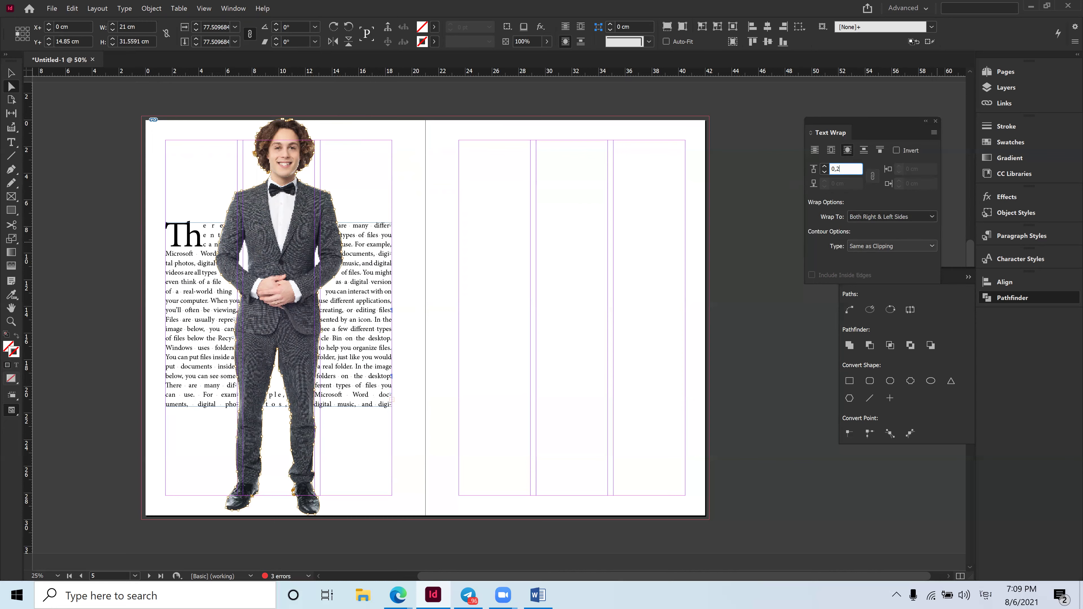
pyautogui.press('Return')
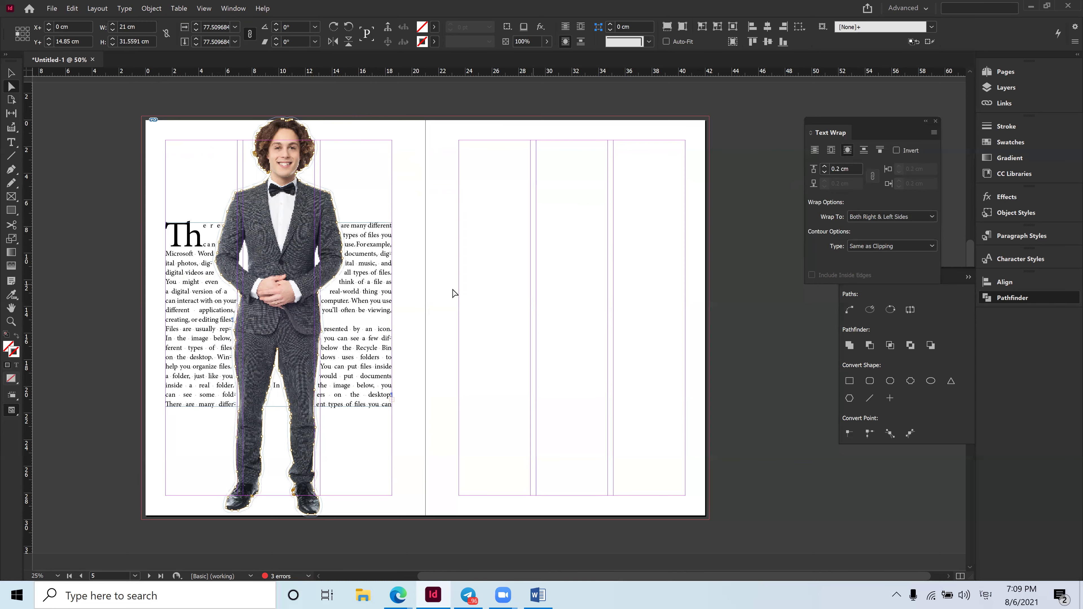
pyautogui.click(853, 169)
pyautogui.write('0,3')
pyautogui.press('Return')
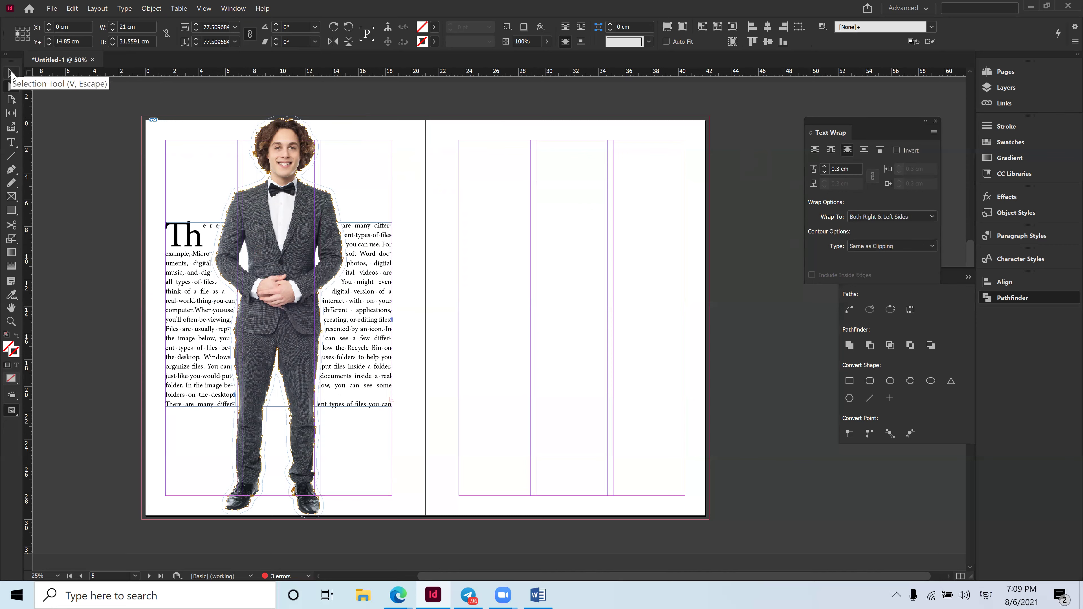
# Check the wrapped body text by selecting its frame, the photo and the story, then deselect everything.
pyautogui.click(12, 75)
pyautogui.click(447, 316)
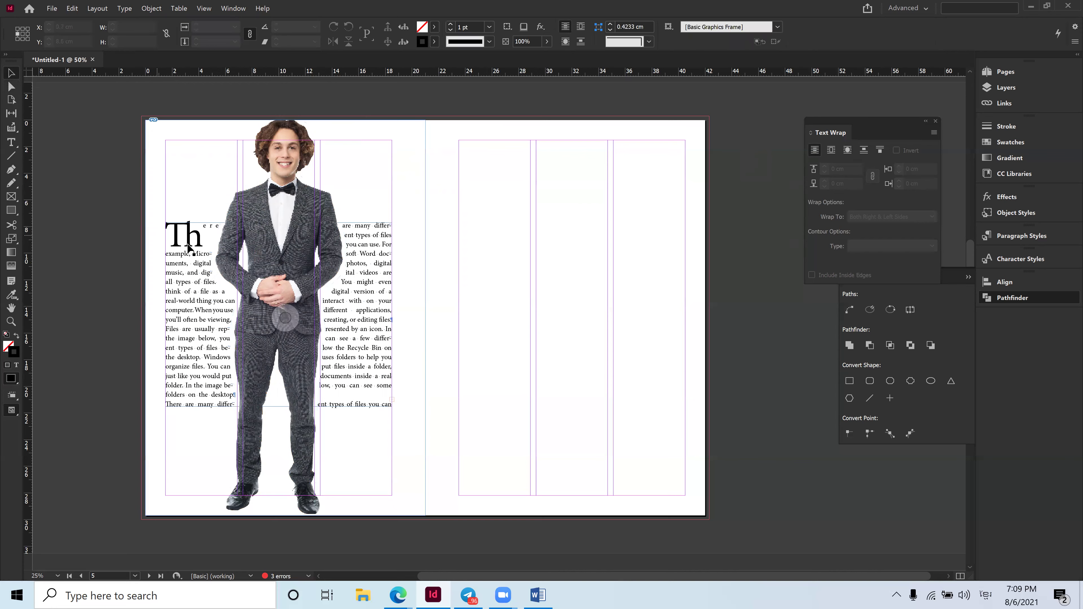
pyautogui.click(11, 143)
pyautogui.click(184, 234)
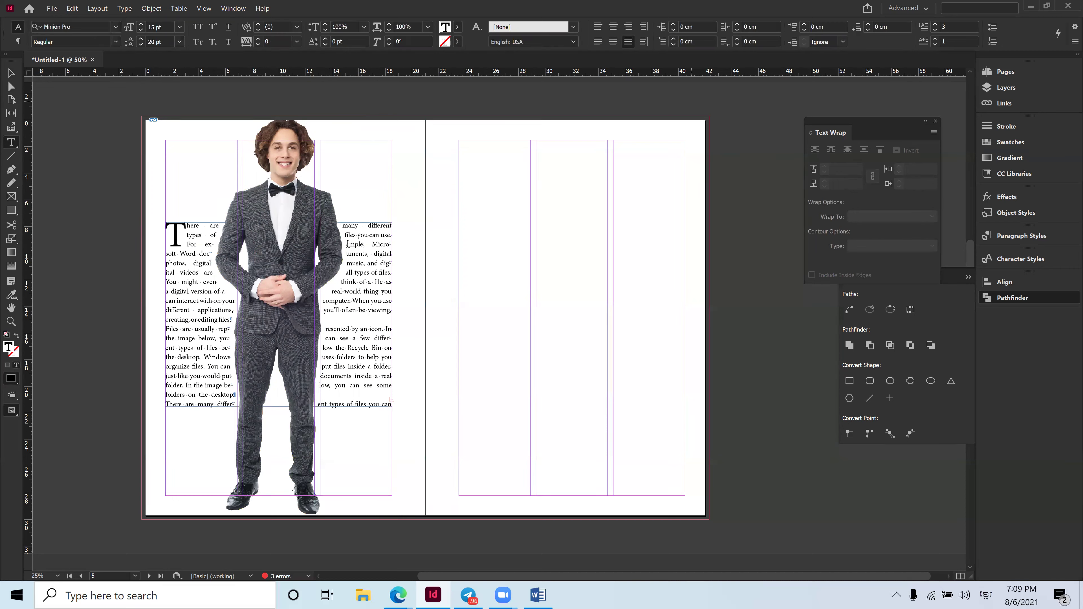
pyautogui.click(12, 75)
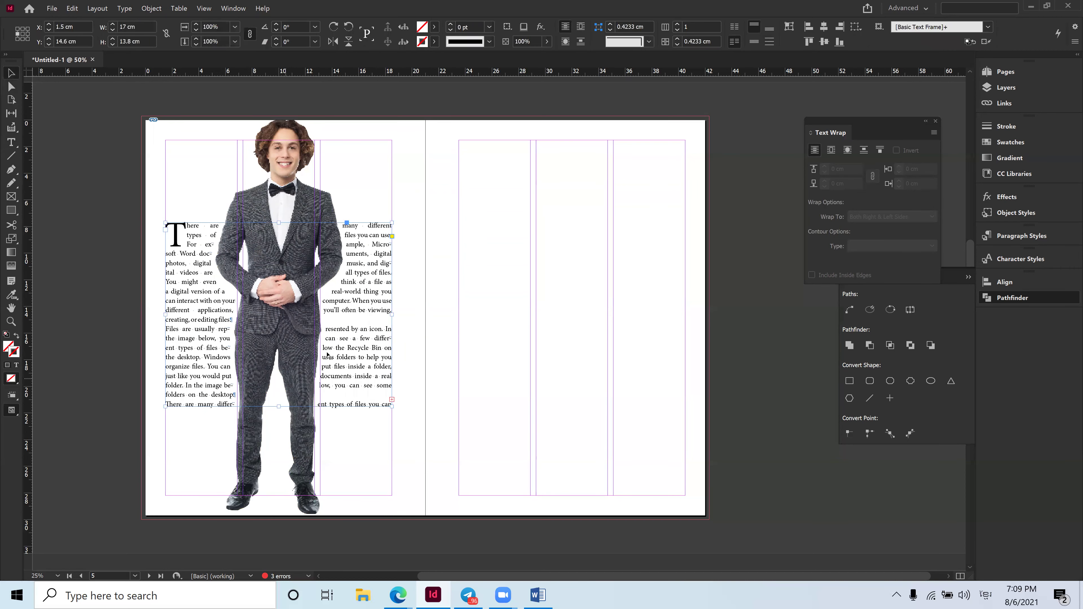
pyautogui.click(442, 285)
pyautogui.click(379, 380)
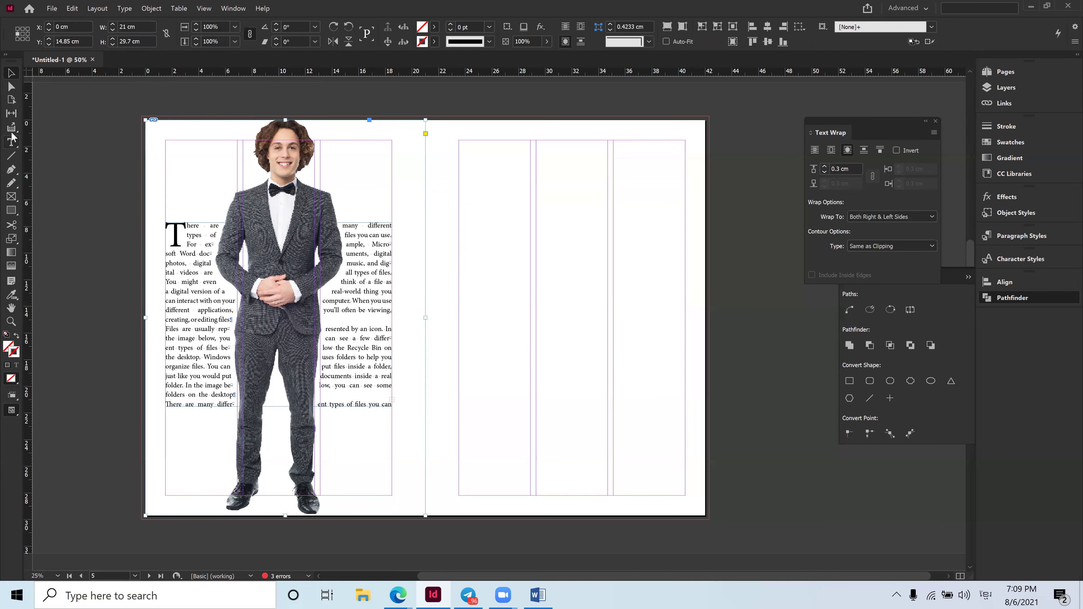
pyautogui.click(10, 145)
pyautogui.click(177, 314)
pyautogui.hotkey('ctrl', 'a')
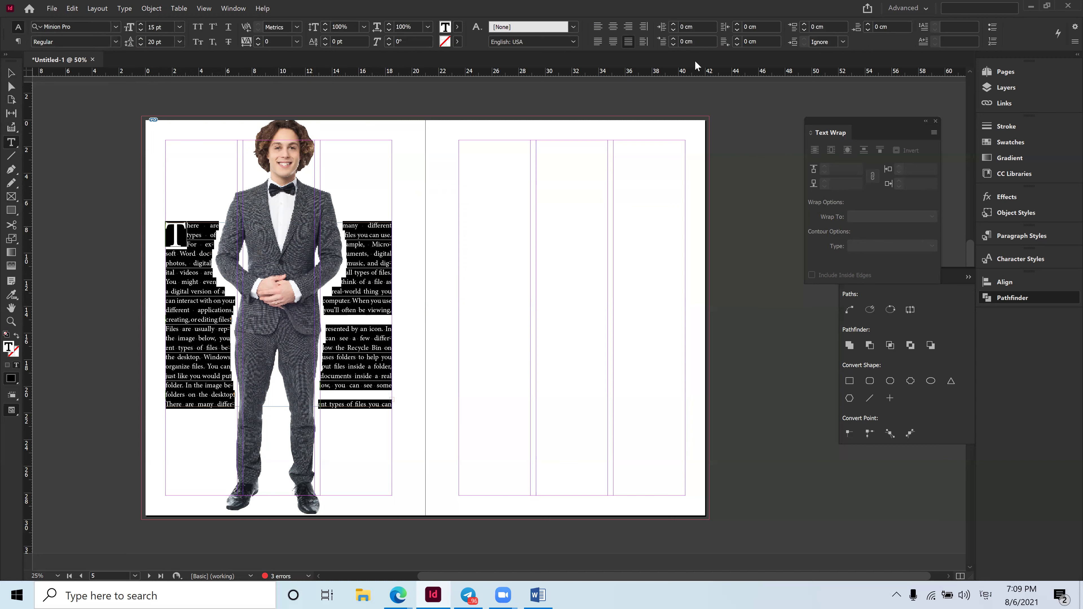
pyautogui.press('Escape')
pyautogui.click(559, 325)
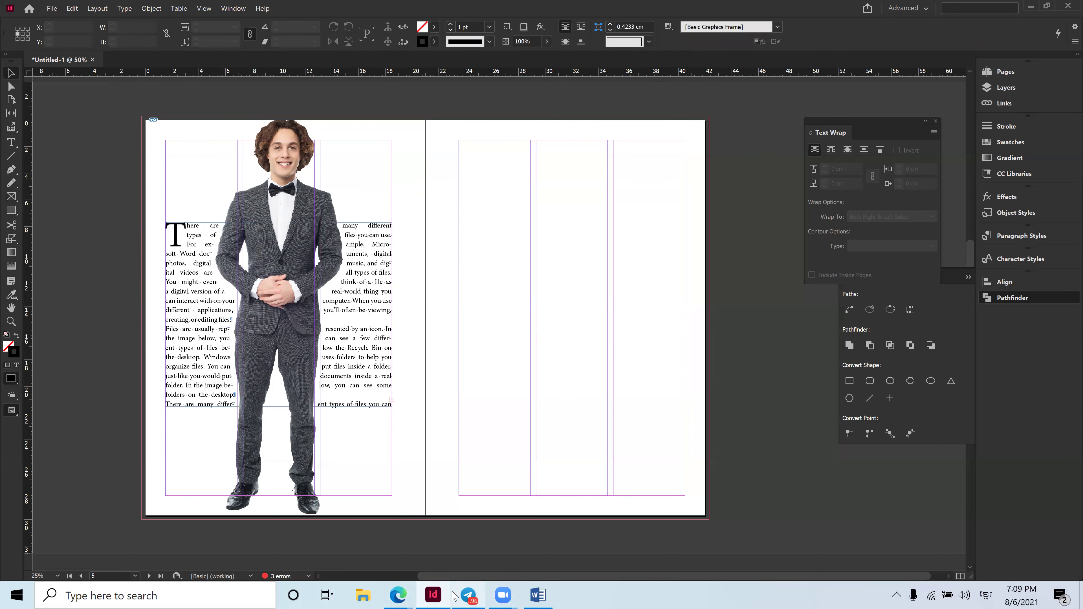
pyautogui.moveTo(398, 595)
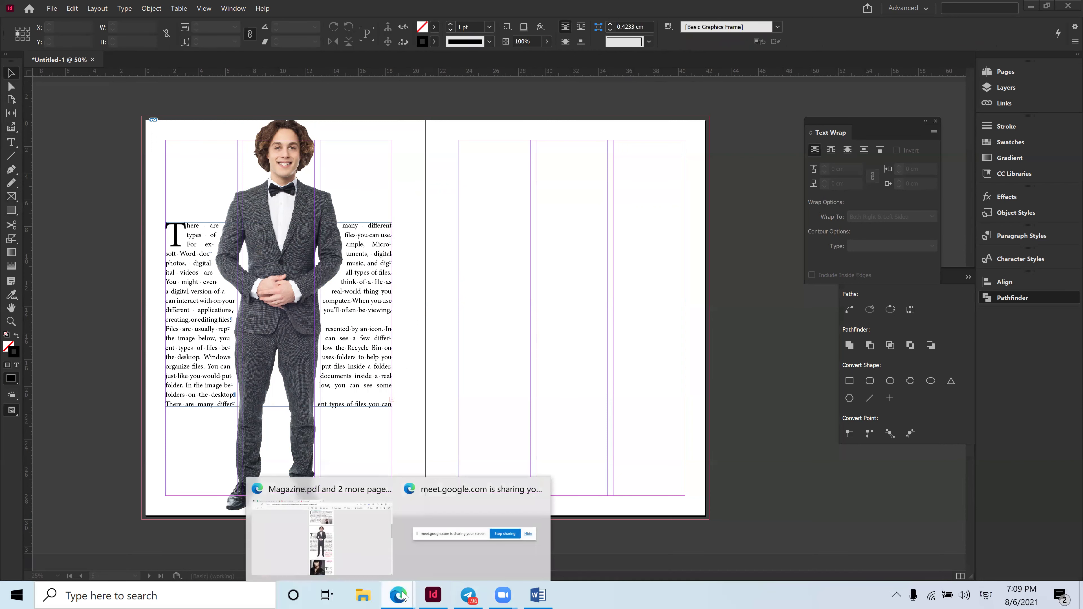
pyautogui.click(344, 546)
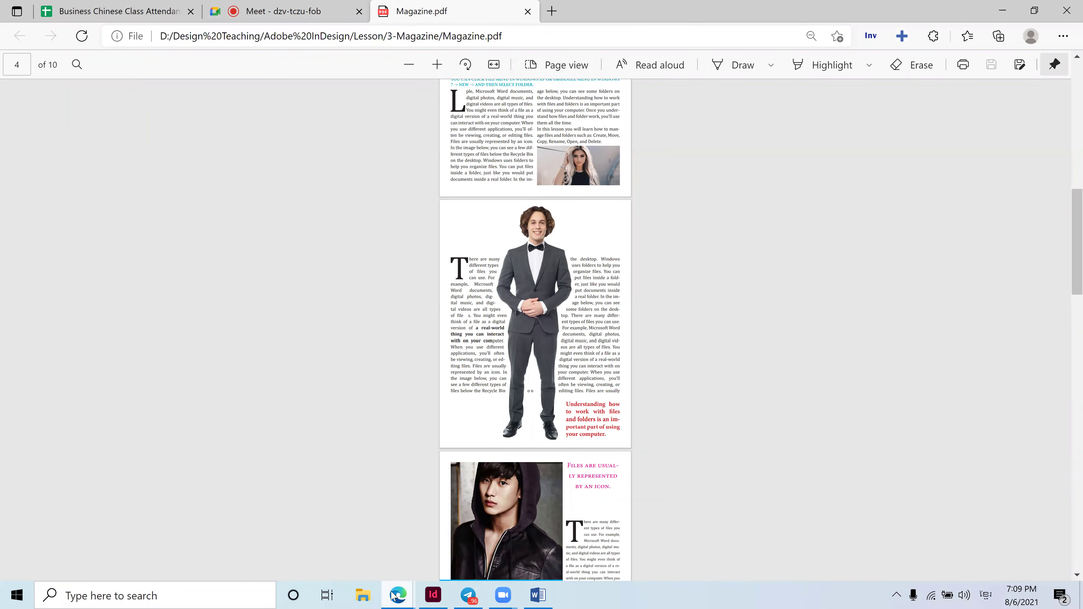
pyautogui.click(443, 595)
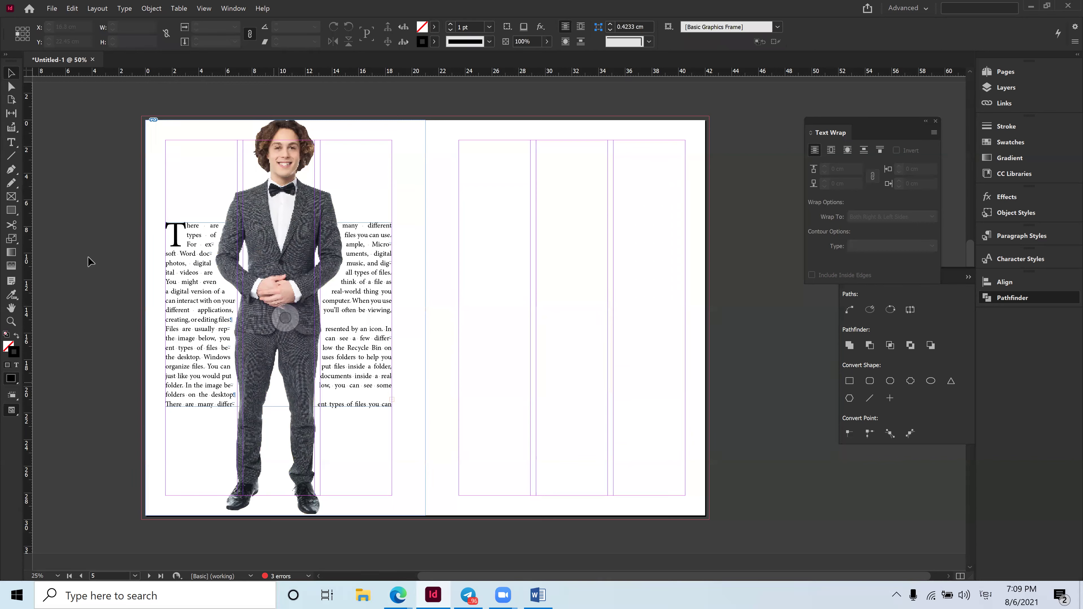
# Draw a text frame below the body text and copy the two Windows Explorer instruction lines from Word.
pyautogui.click(10, 143)
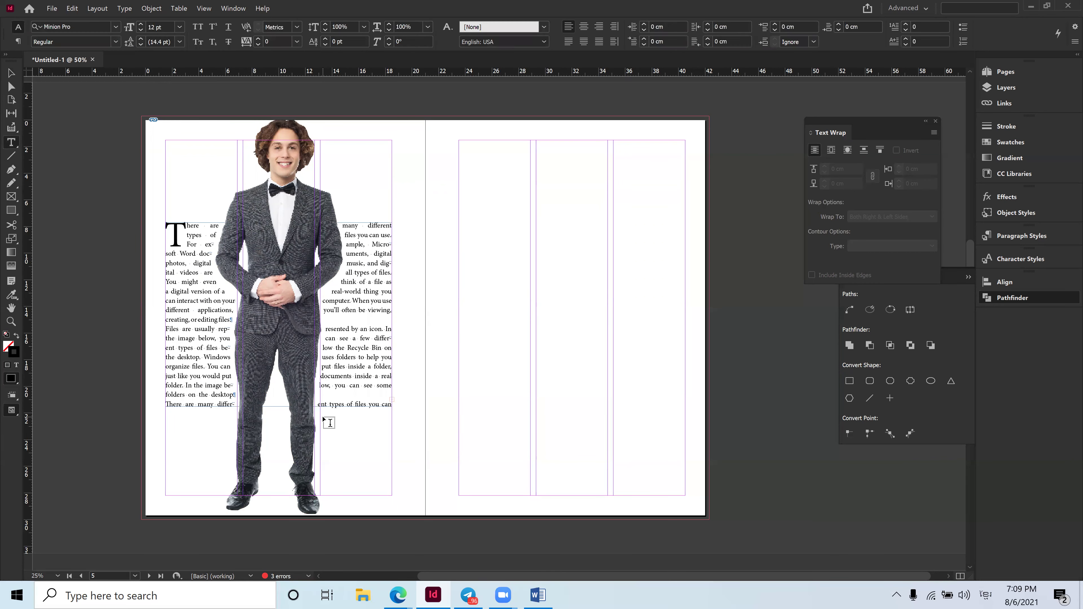
pyautogui.moveTo(321, 413); pyautogui.dragTo(391, 496)
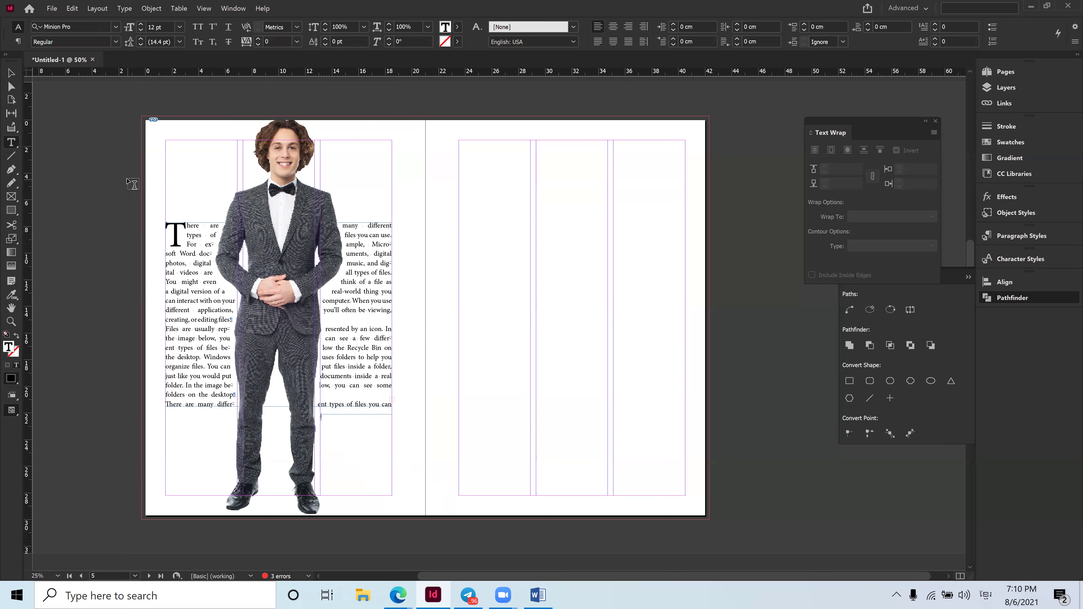
pyautogui.click(529, 595)
pyautogui.moveTo(316, 370); pyautogui.dragTo(589, 394)
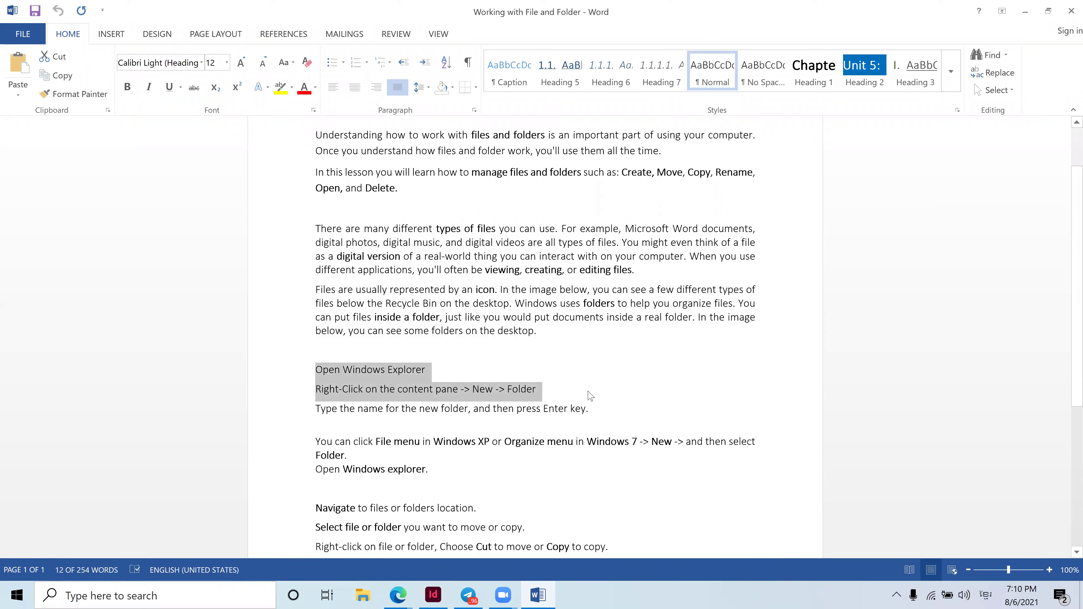
pyautogui.click(433, 595)
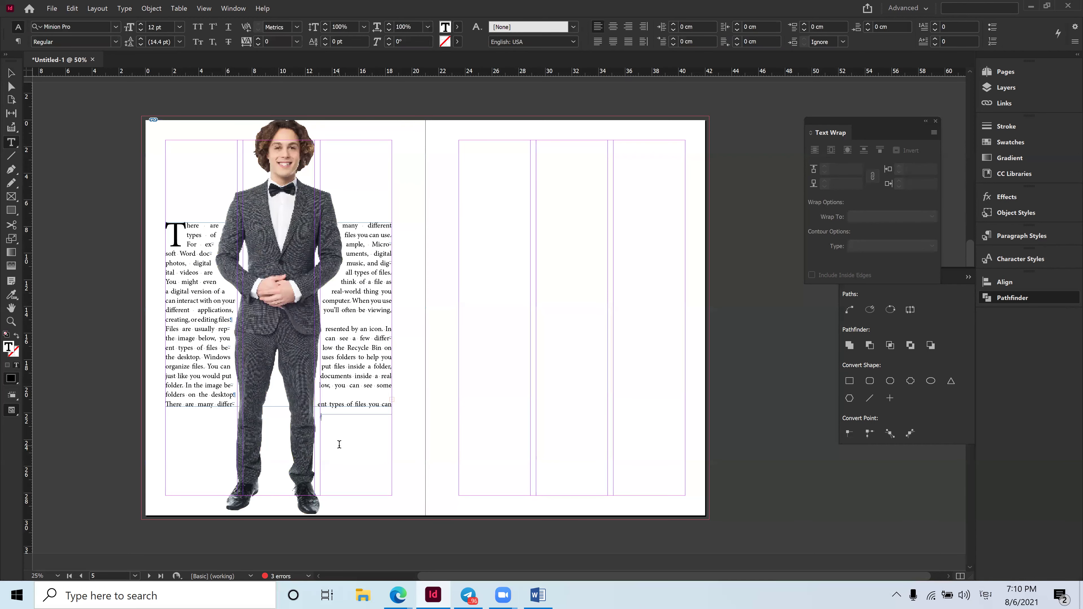
# Paste the instruction lines and set them centred at 22 pt.
pyautogui.hotkey('ctrl', 'v')
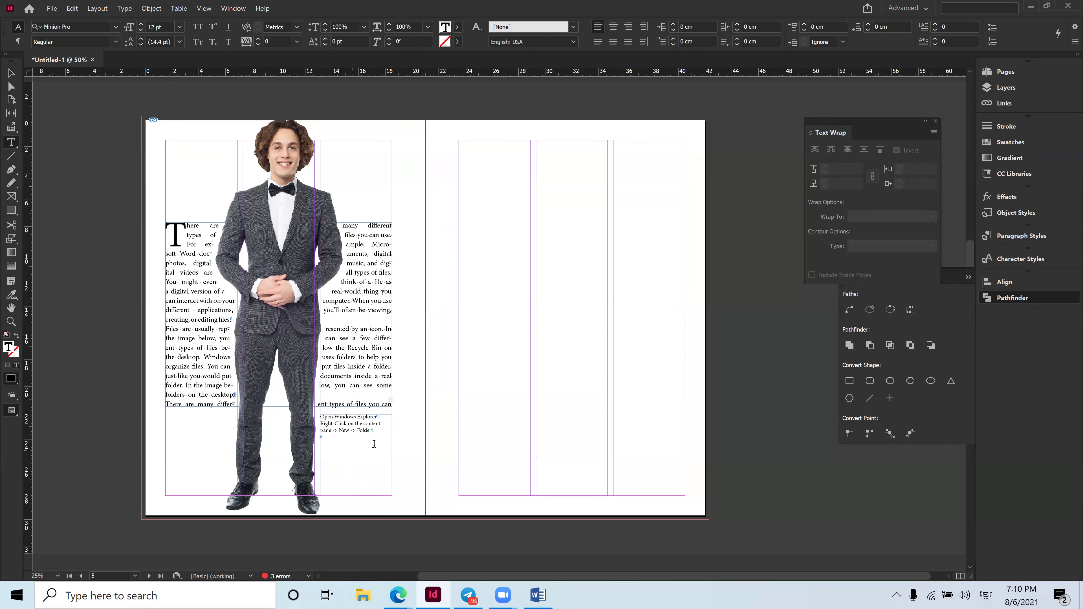
pyautogui.moveTo(384, 431); pyautogui.dragTo(319, 416)
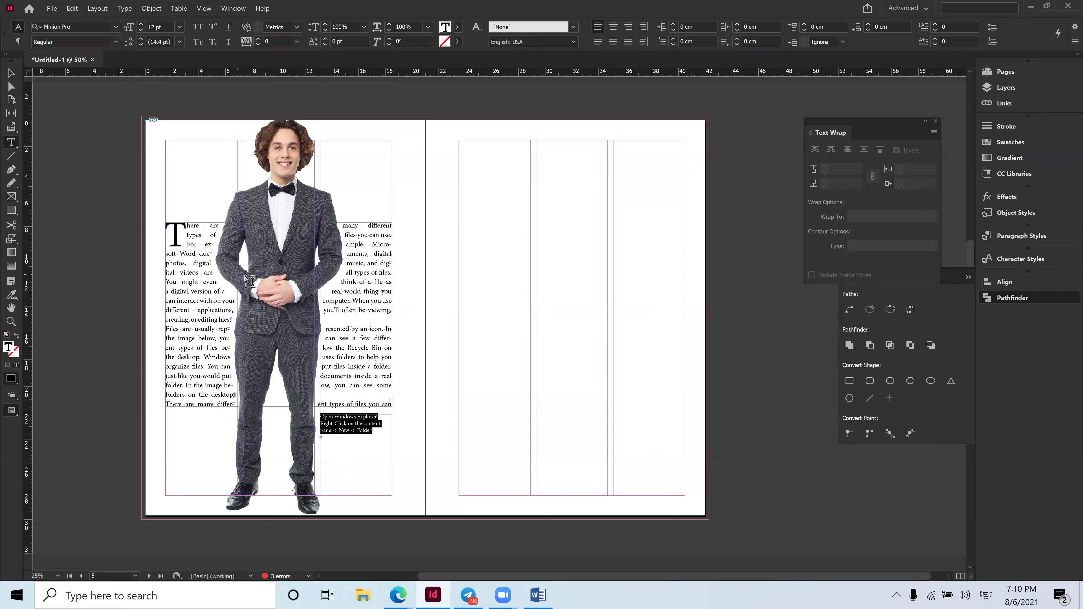
pyautogui.click(140, 23)
pyautogui.click(140, 24)
pyautogui.click(141, 24)
pyautogui.click(141, 23)
pyautogui.click(140, 23)
pyautogui.click(141, 24)
pyautogui.click(141, 23)
pyautogui.click(141, 24)
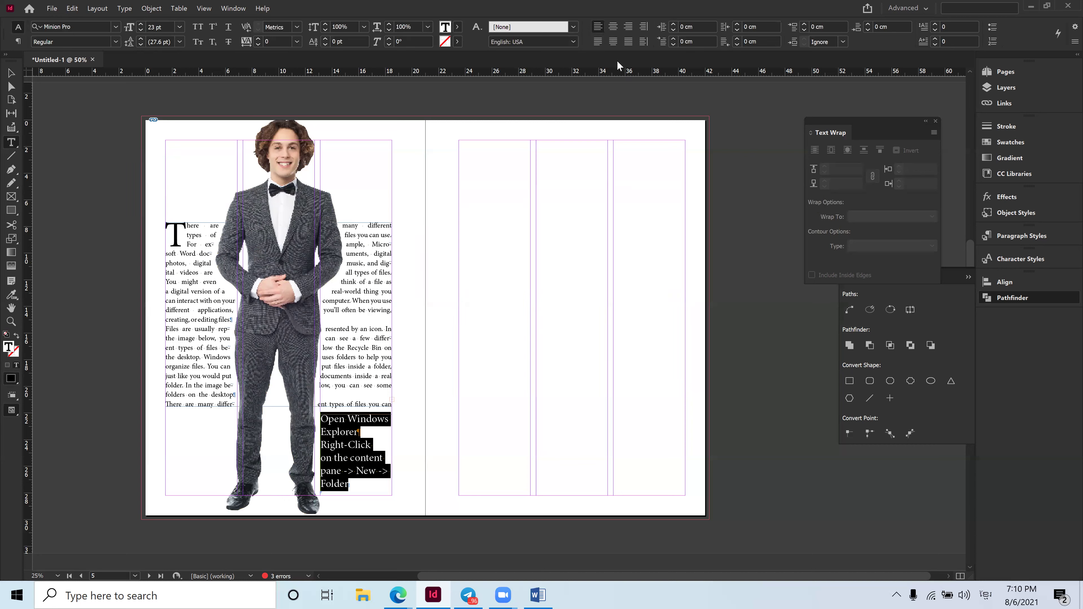
pyautogui.click(613, 27)
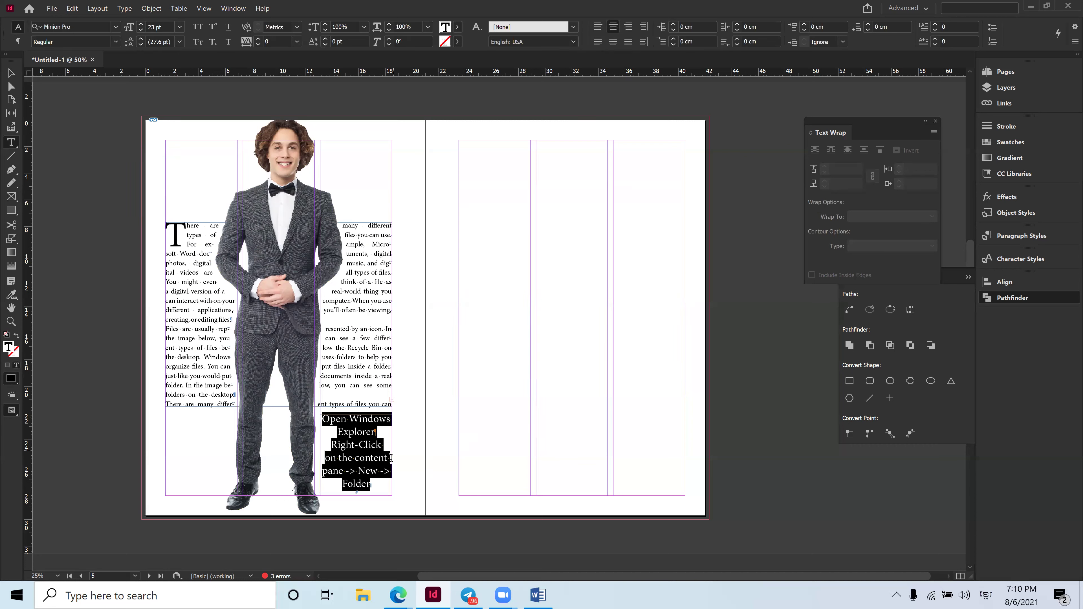
pyautogui.click(140, 30)
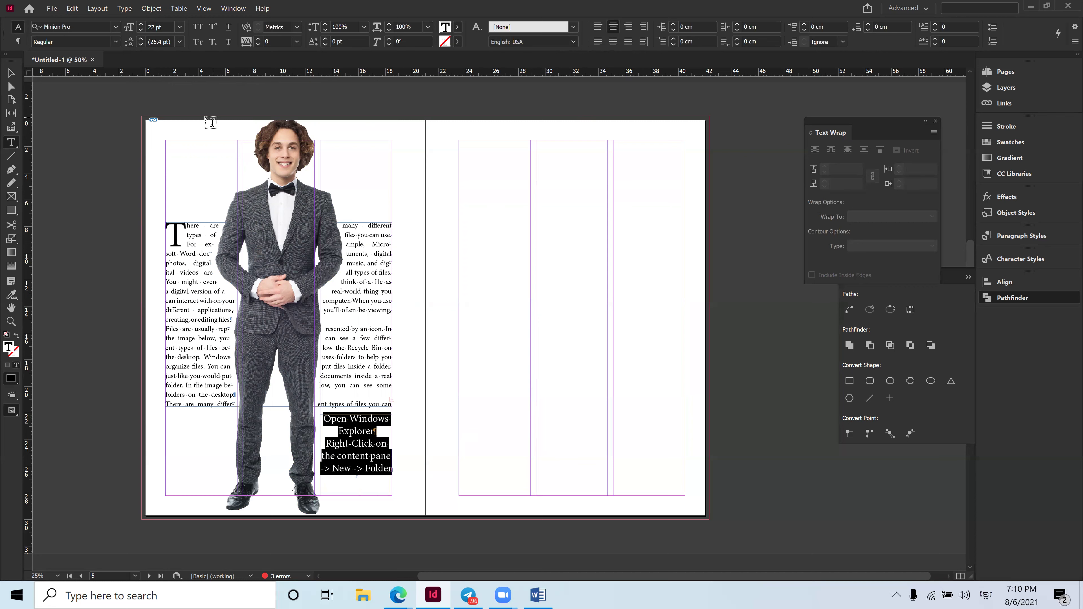
# Style the text Semibold Italic in cyan C=100 M=0 Y=0 K=0, then deselect.
pyautogui.click(116, 42)
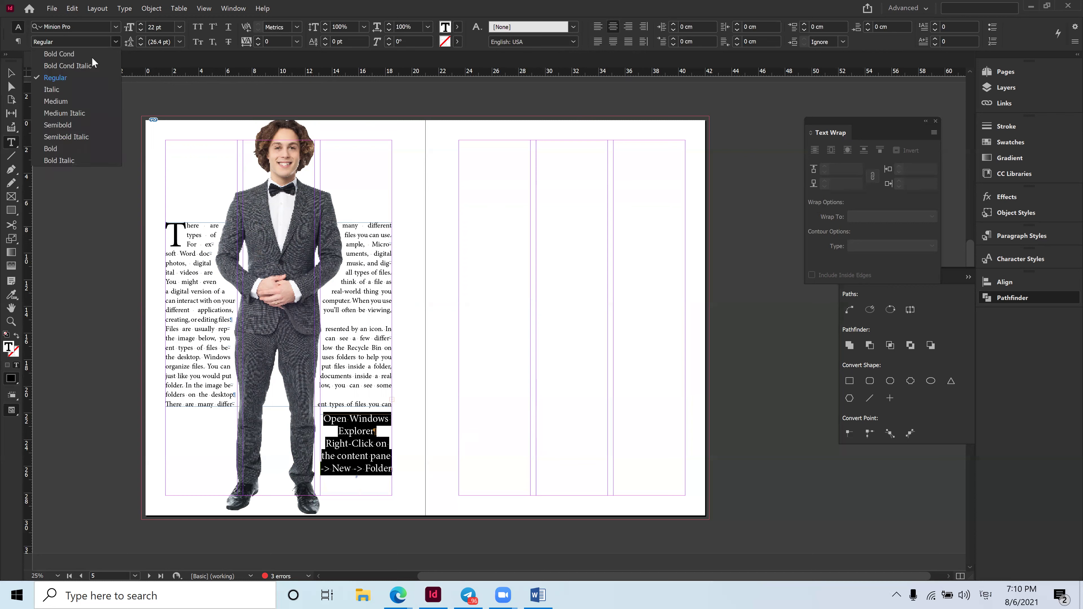
pyautogui.click(61, 151)
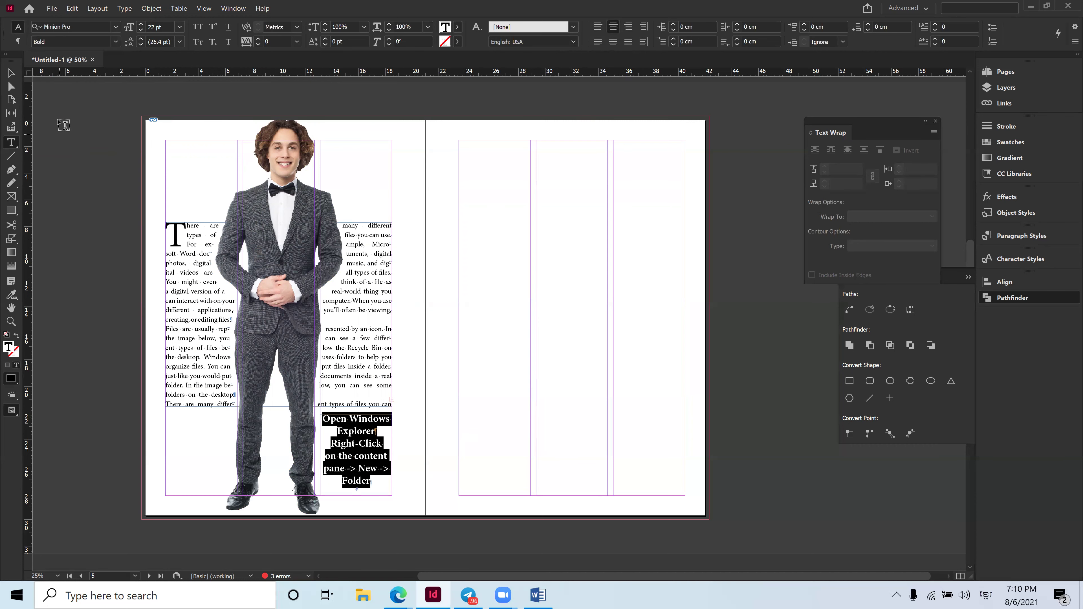
pyautogui.click(115, 42)
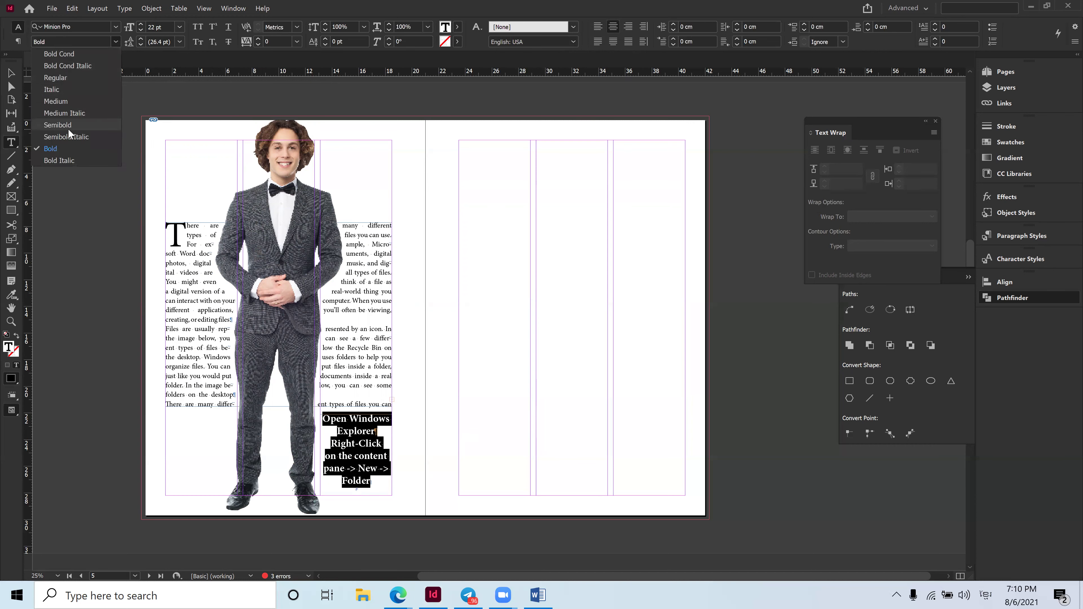
pyautogui.click(62, 136)
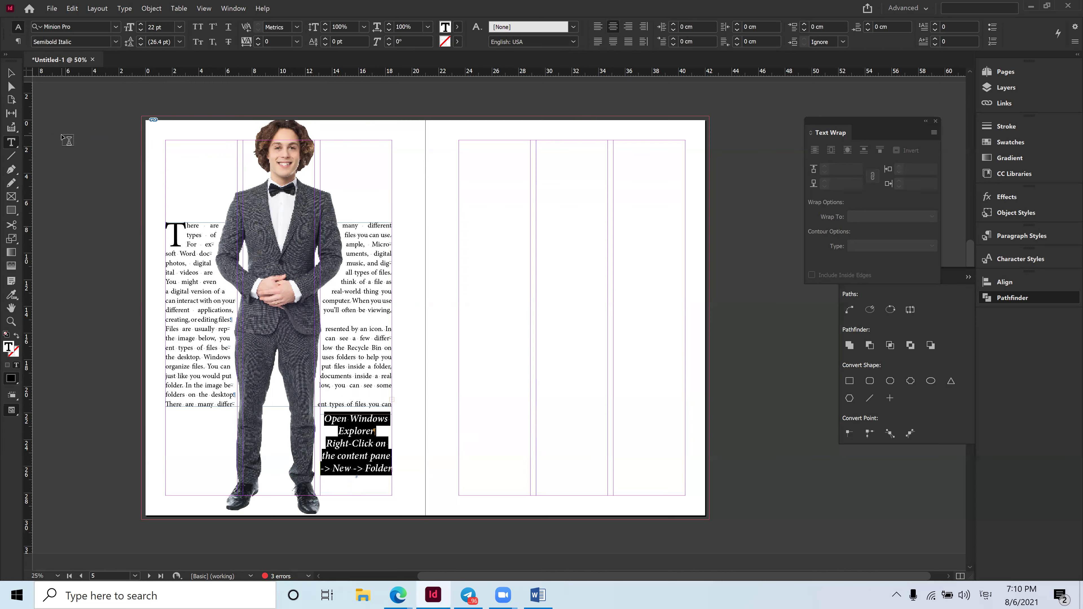
pyautogui.click(457, 41)
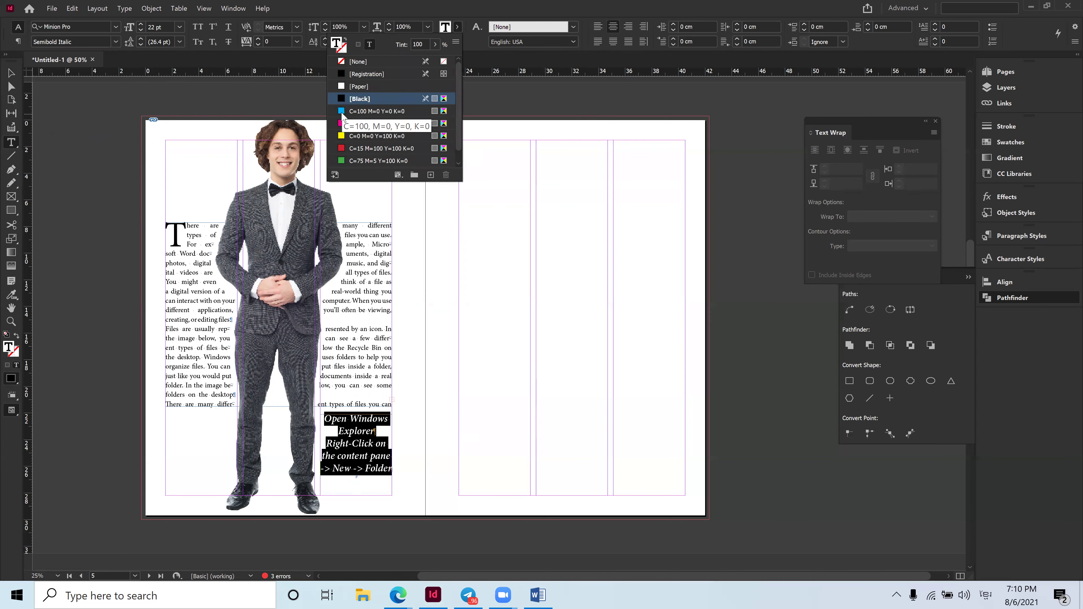
pyautogui.click(343, 113)
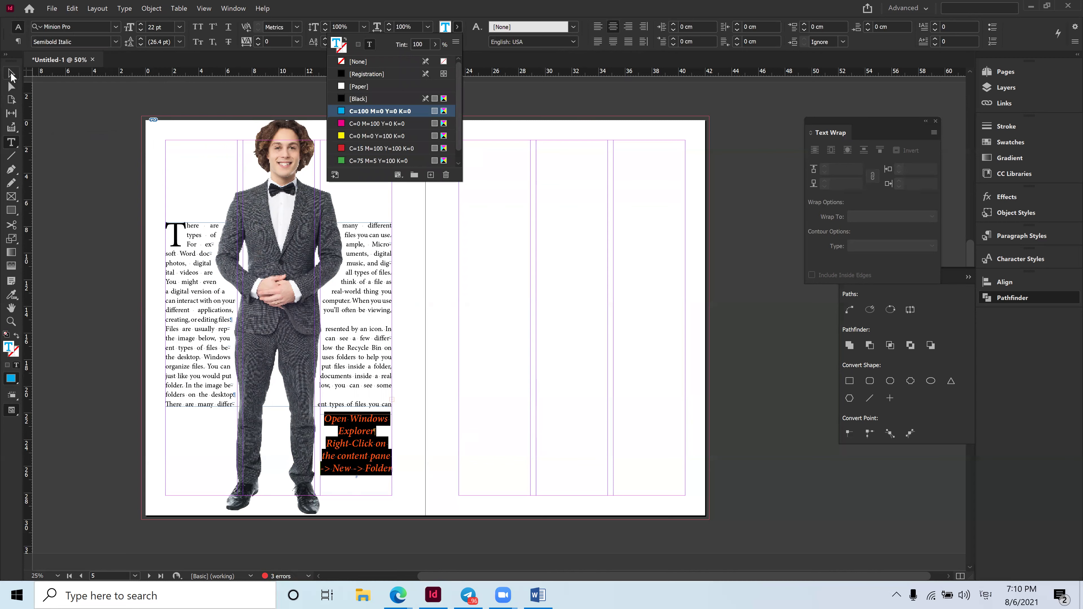
pyautogui.click(11, 74)
pyautogui.click(469, 435)
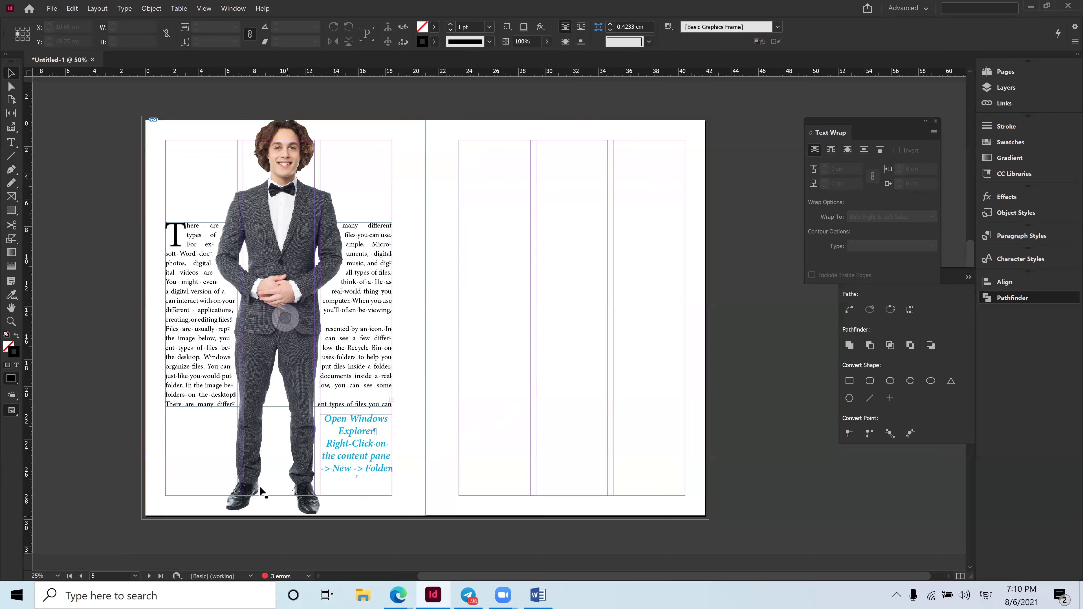
pyautogui.hotkey('ctrl', '-')
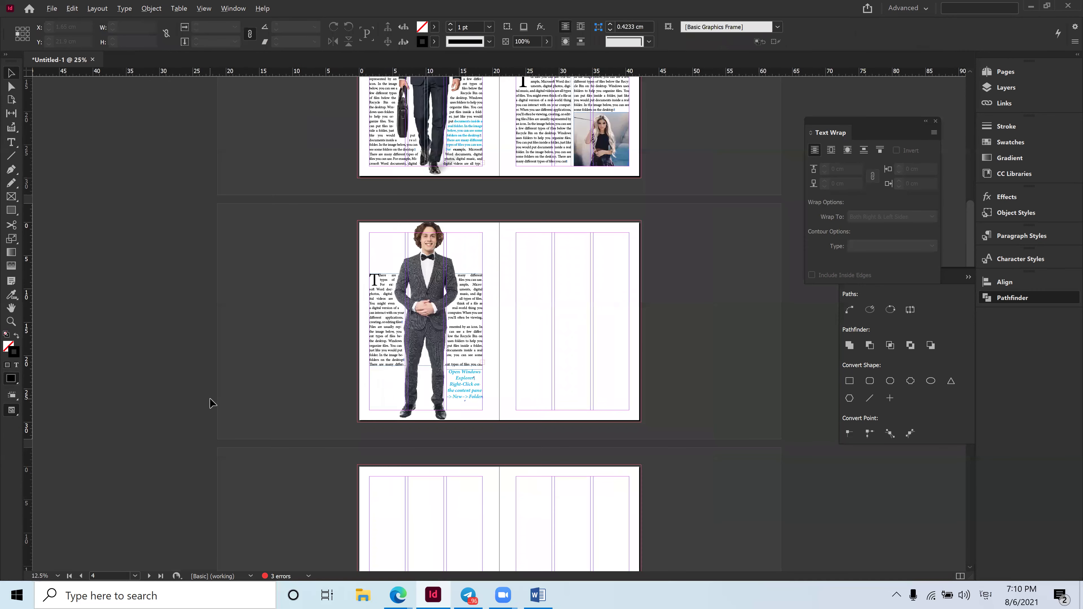
pyautogui.hotkey('ctrl', '=')
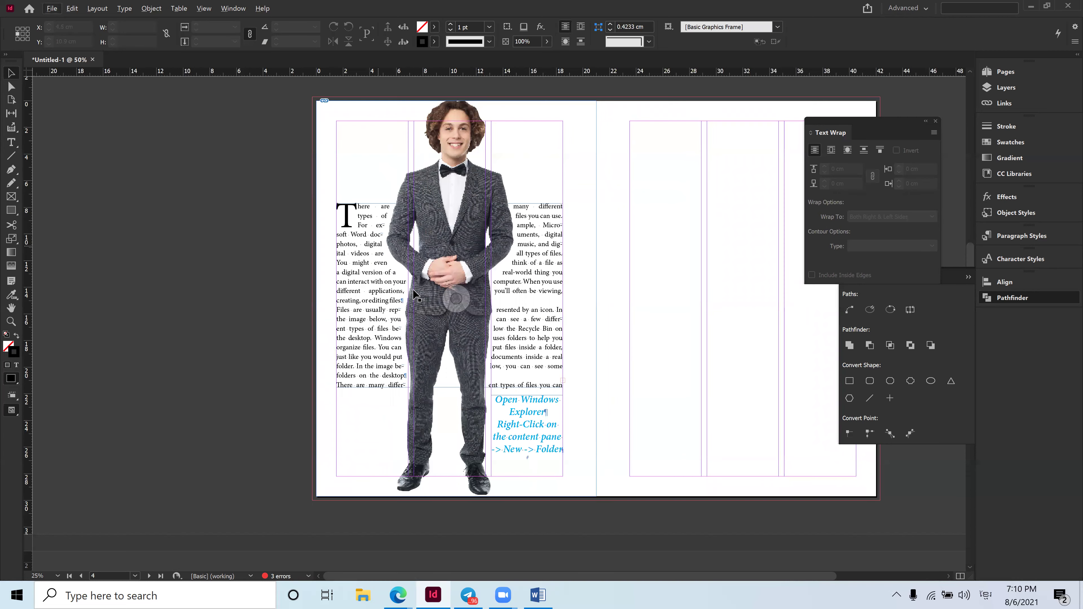
pyautogui.hscroll(5, 547, 332)
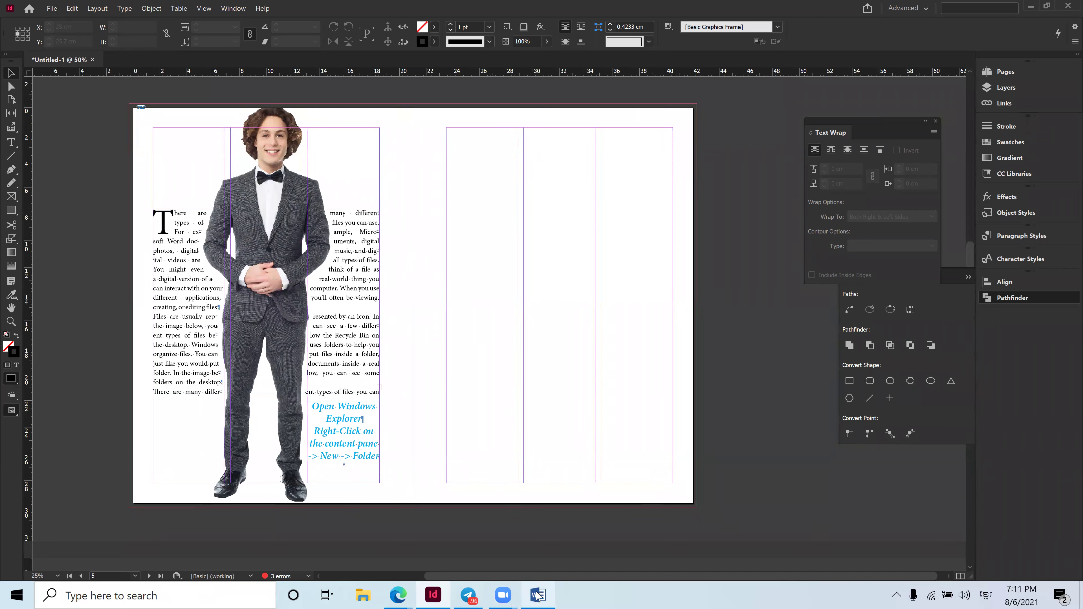
pyautogui.moveTo(398, 596)
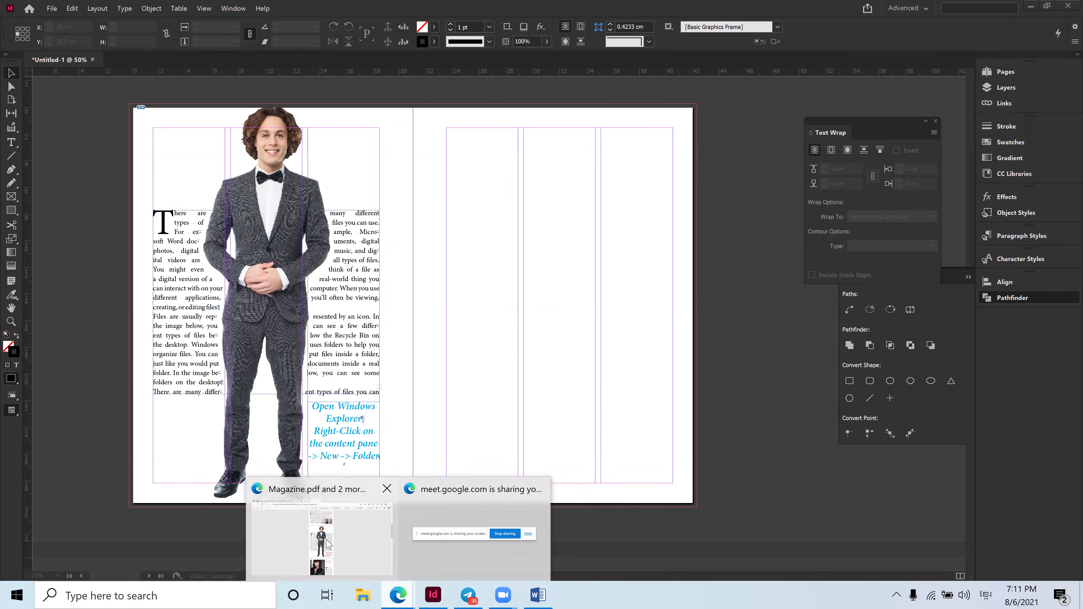
pyautogui.click(345, 560)
pyautogui.scroll(-10, 563, 460)
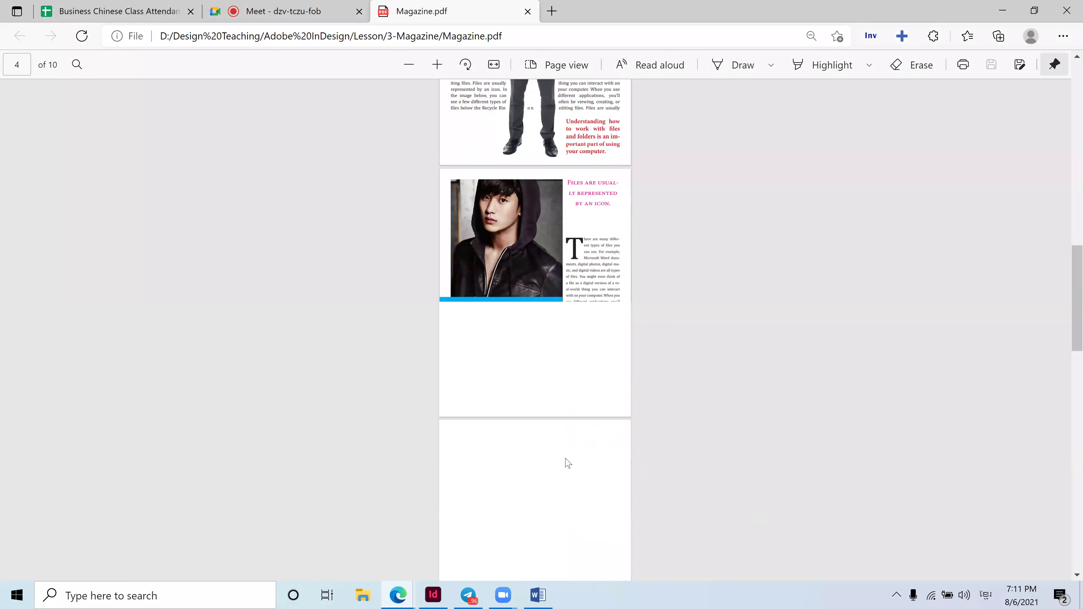
pyautogui.scroll(2, 566, 458)
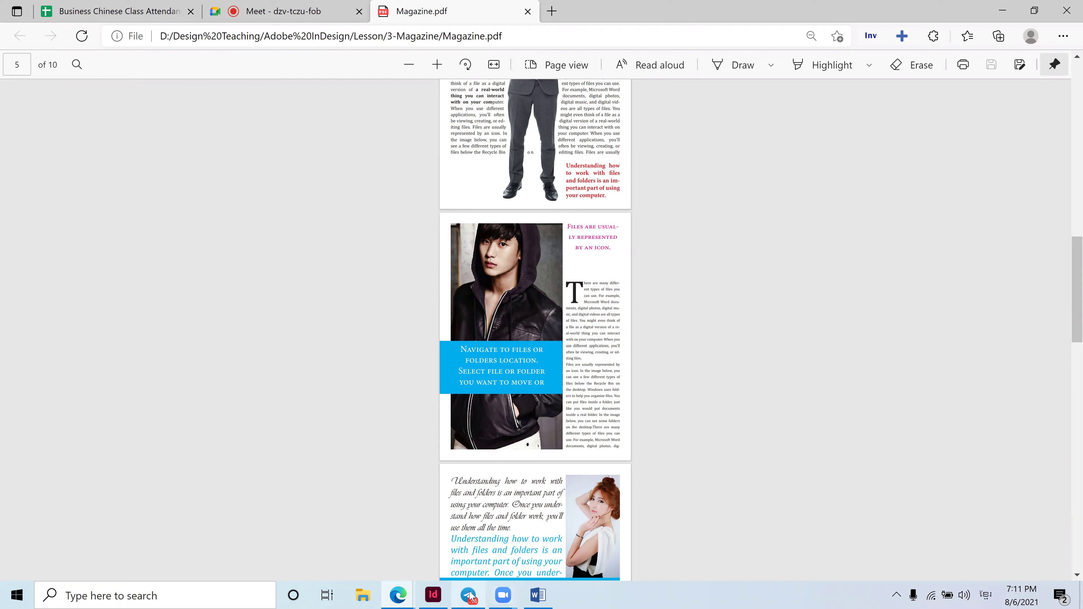
pyautogui.click(434, 595)
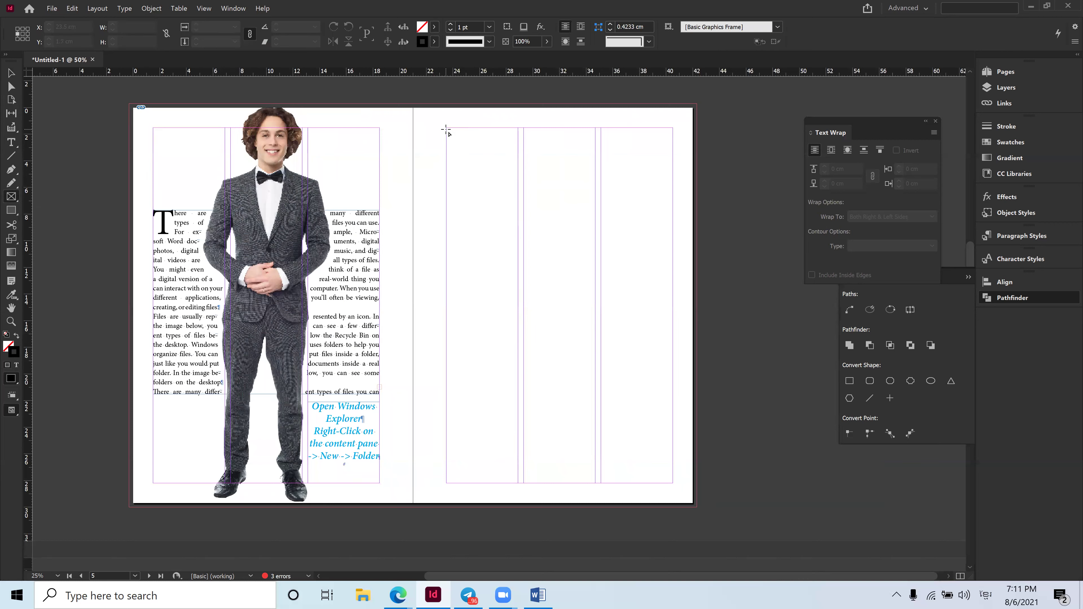
# Draw a tall frame on the right page and place the hooded-jacket photo in it.
pyautogui.moveTo(446, 127); pyautogui.dragTo(593, 482)
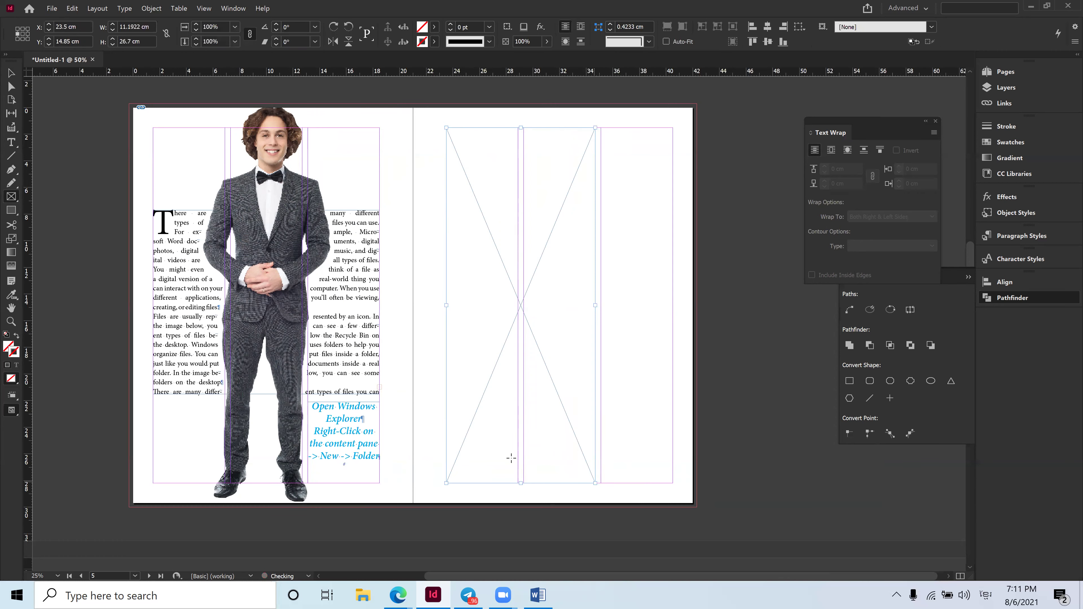
pyautogui.click(52, 9)
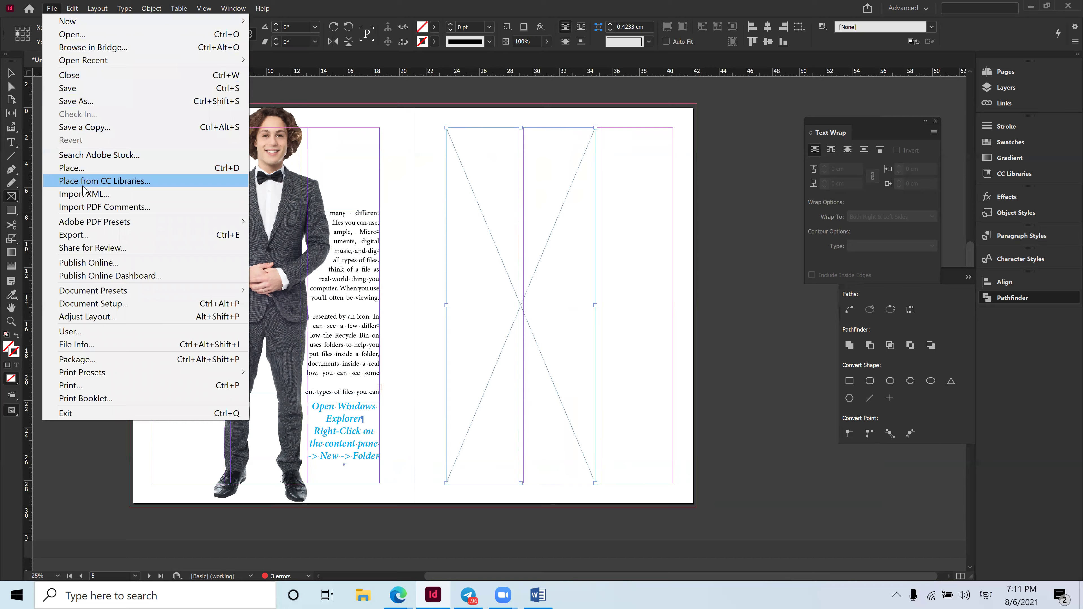
pyautogui.click(89, 170)
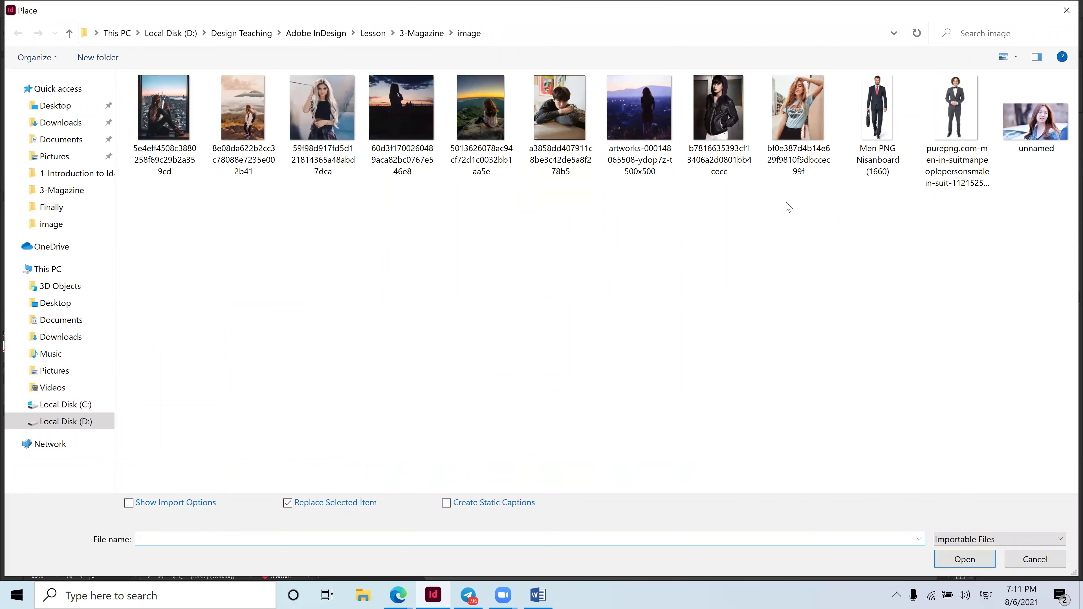
pyautogui.click(720, 113)
pyautogui.click(954, 567)
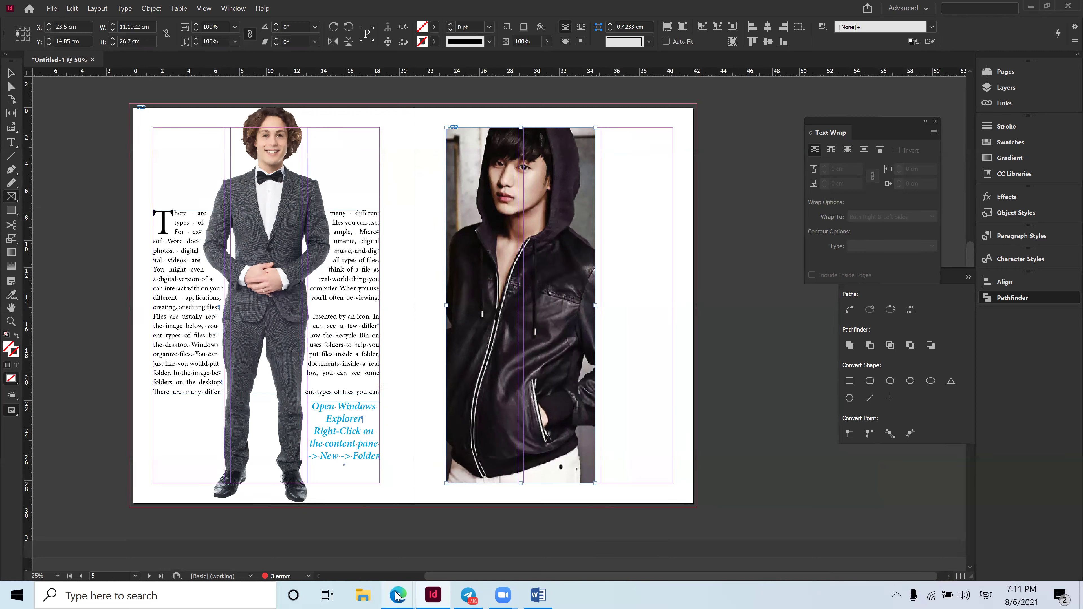
# Fit the hooded photo with Fill Frame Proportionally, then deselect it.
pyautogui.moveTo(394, 594)
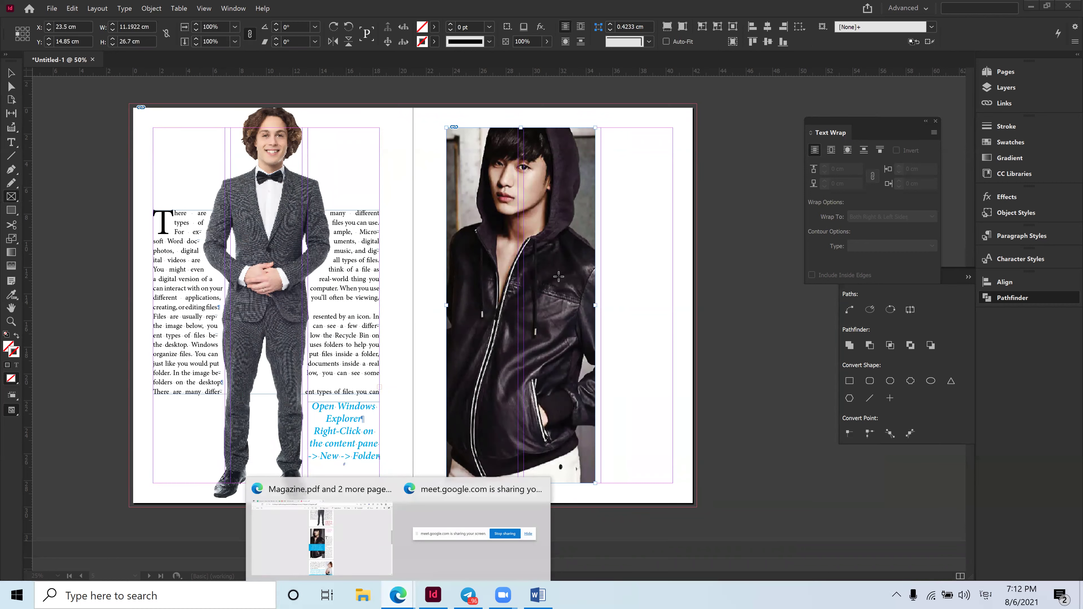
pyautogui.rightClick(542, 247)
pyautogui.moveTo(606, 401)
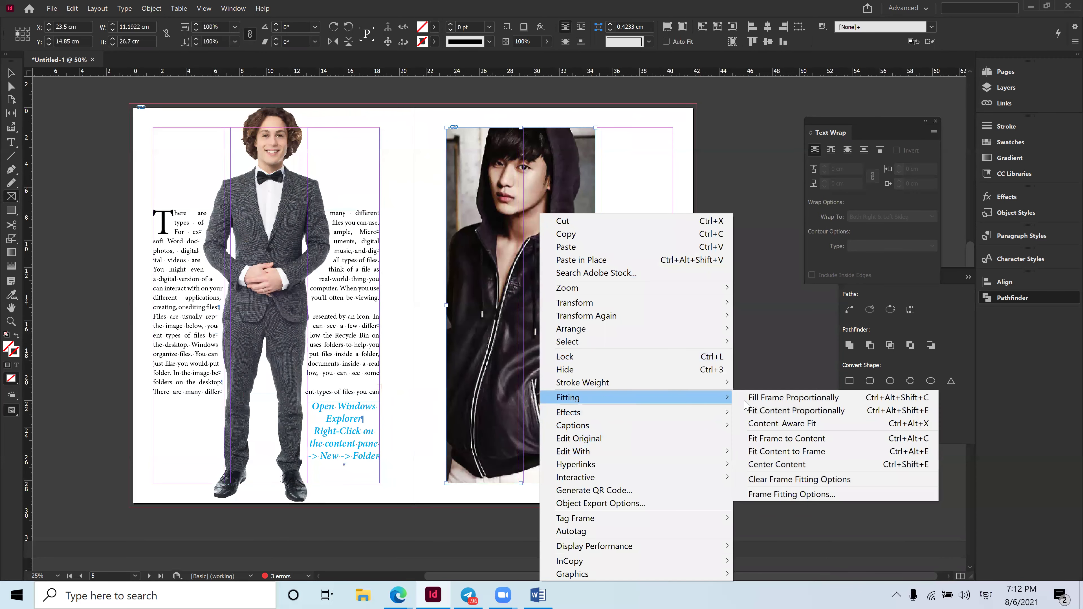
pyautogui.click(764, 398)
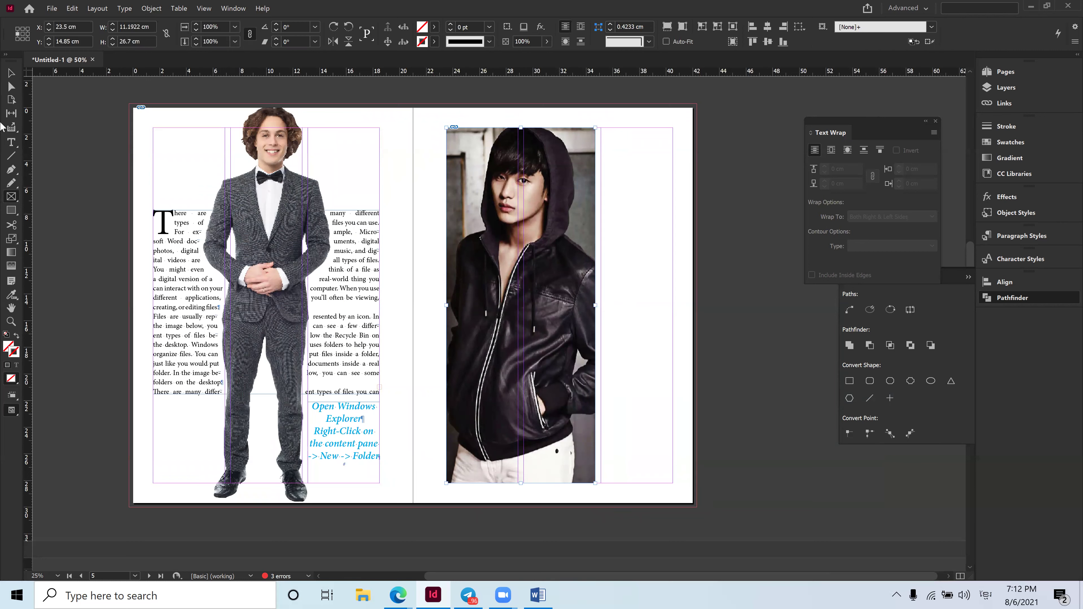
pyautogui.click(13, 75)
pyautogui.click(643, 211)
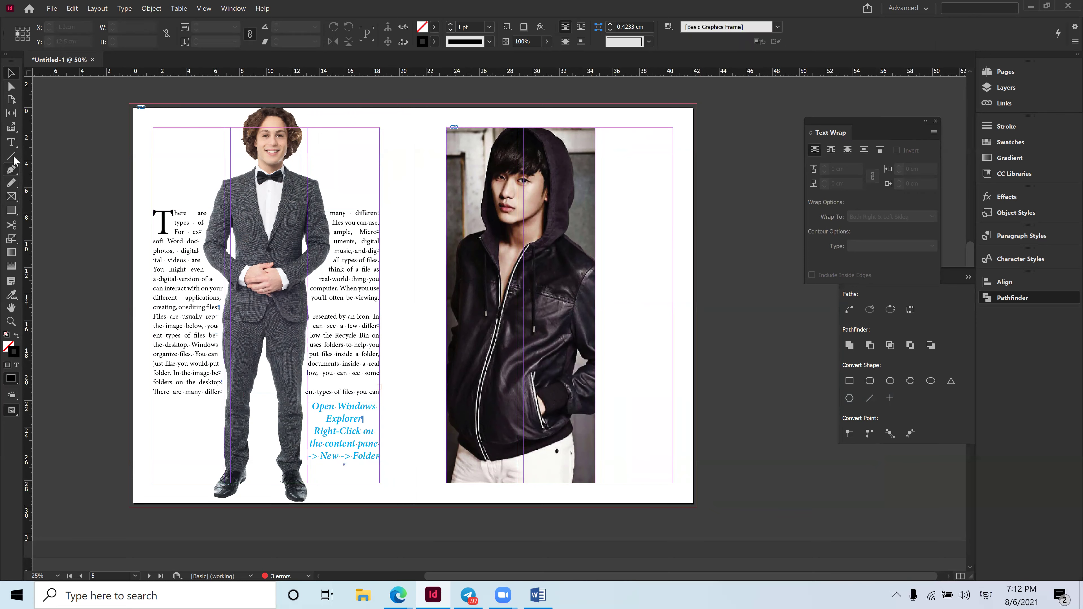
# Draw a text frame in the right column beside the photo and clear the pasted text from it.
pyautogui.click(12, 142)
pyautogui.moveTo(604, 250); pyautogui.dragTo(675, 485)
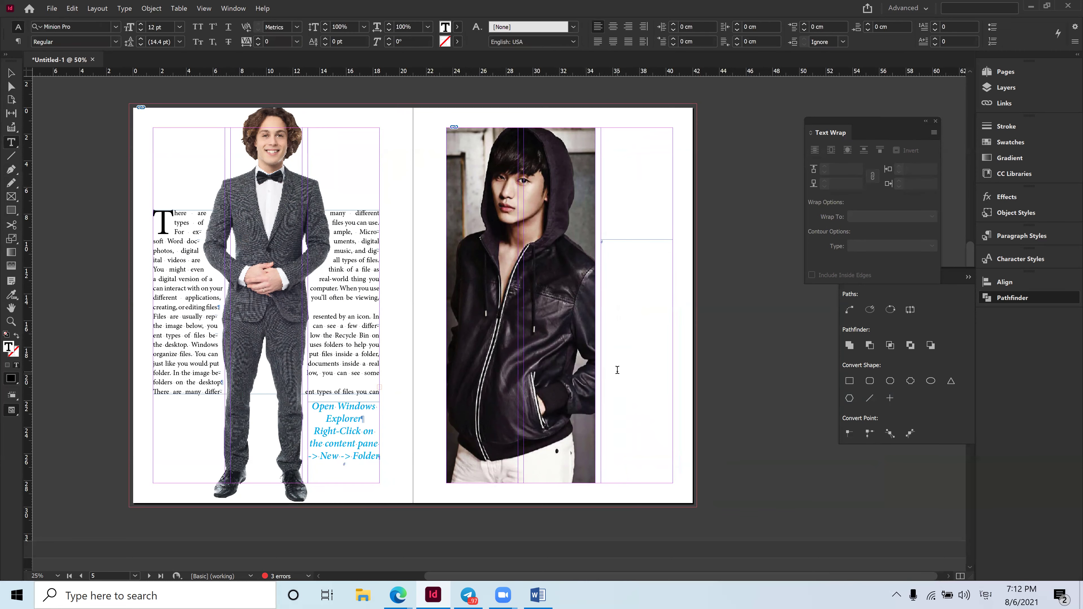
pyautogui.write('Open Windows Explorer Right-Click on the content pane -> New -> Folder')
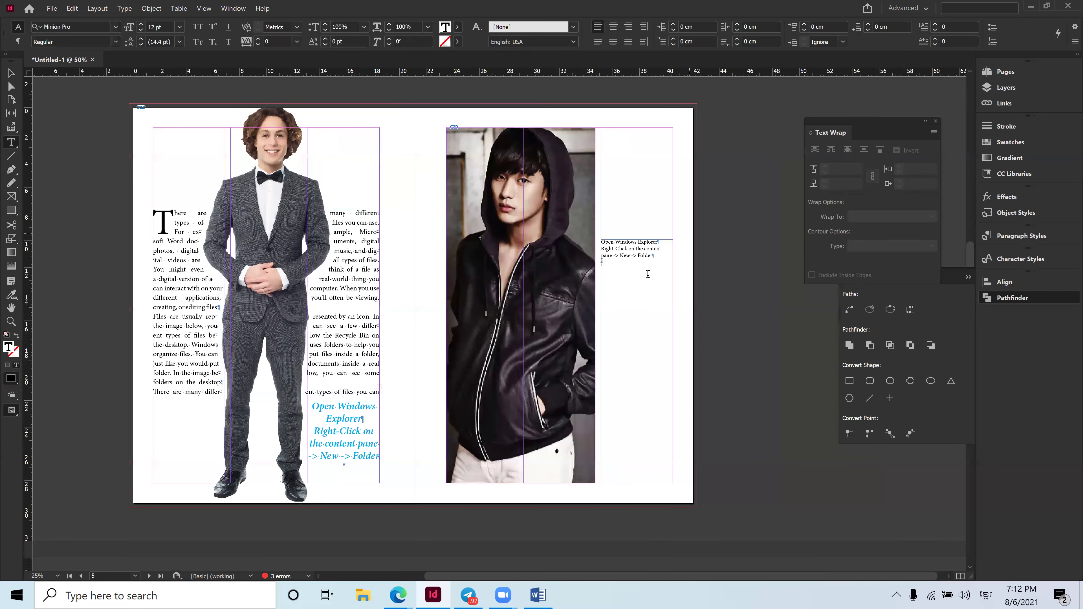
pyautogui.moveTo(662, 255); pyautogui.dragTo(601, 242)
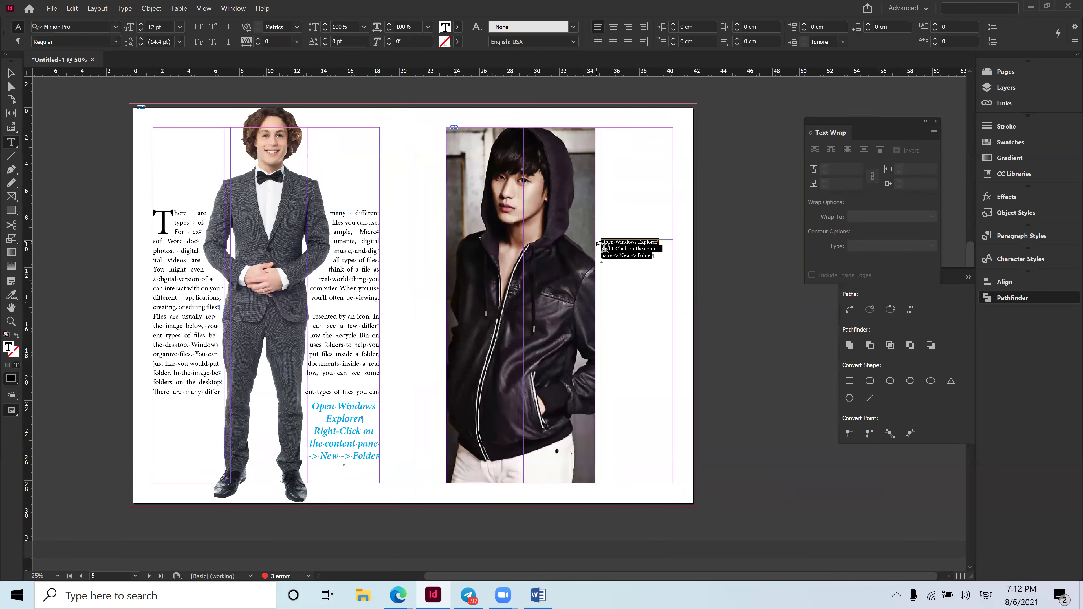
pyautogui.press('BackSpace')
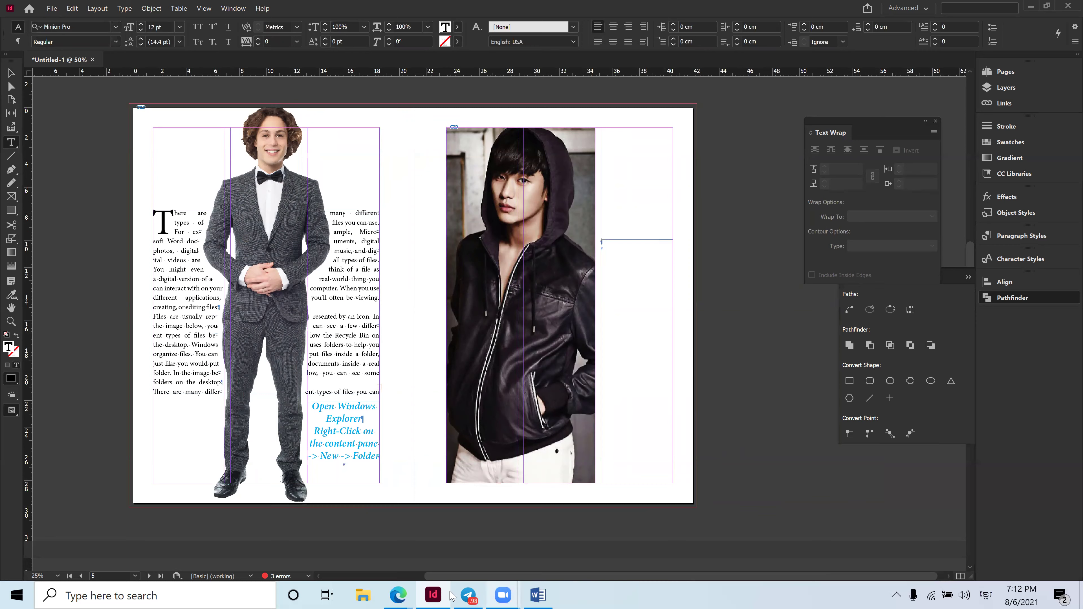
# Copy the two 'There are many different types of files' paragraphs from Word and return to InDesign.
pyautogui.moveTo(536, 595)
pyautogui.click(520, 552)
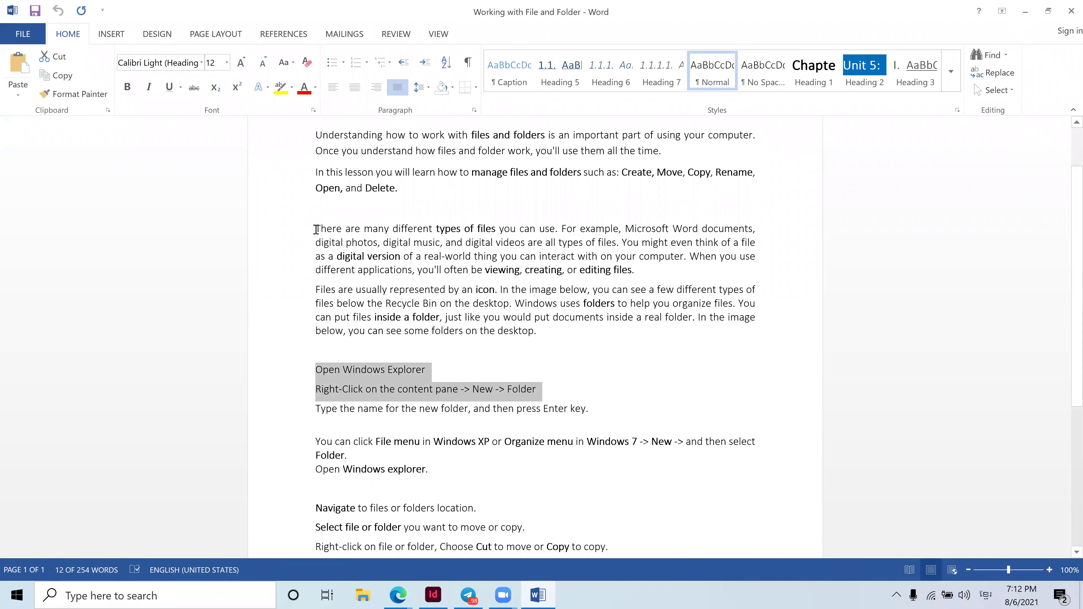
pyautogui.moveTo(318, 227); pyautogui.dragTo(602, 339)
pyautogui.hotkey('ctrl', 'c')
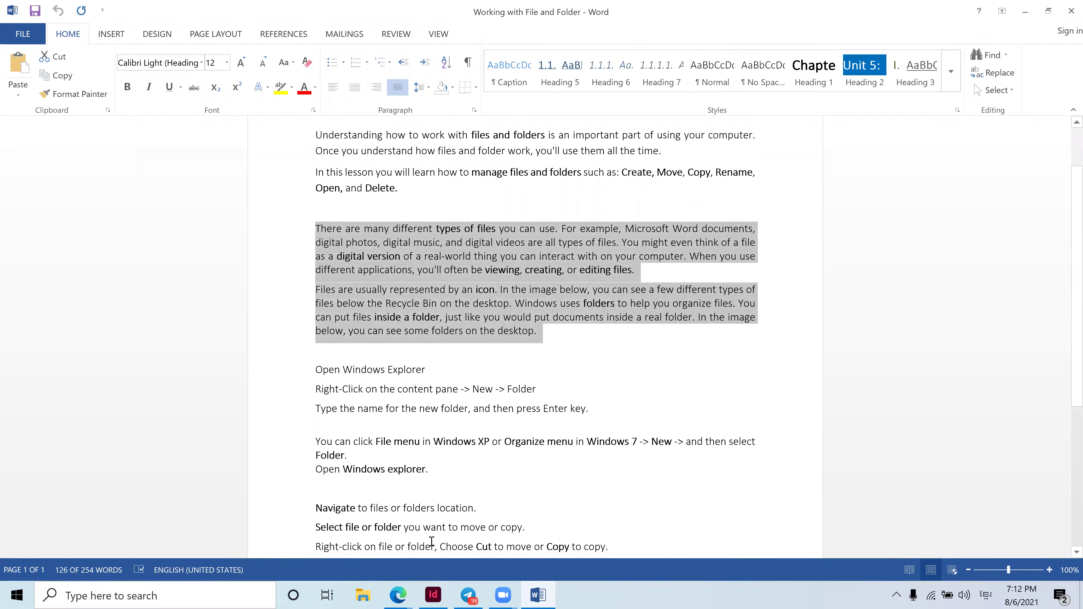
pyautogui.click(433, 595)
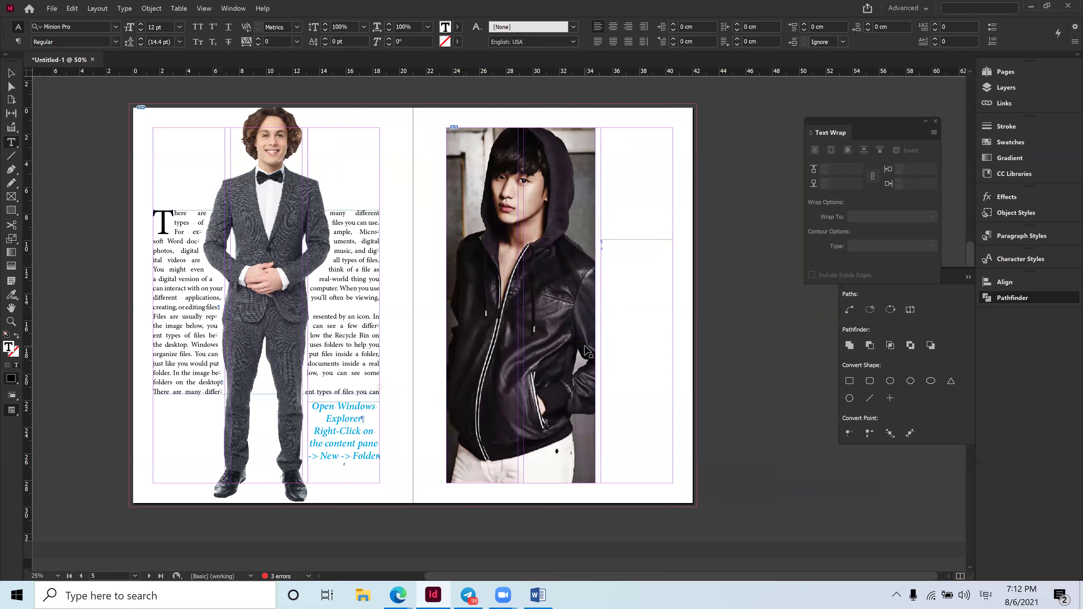
# Paste the file-type paragraphs, justify them, and set 15 pt size with 20 pt leading.
pyautogui.hotkey('ctrl', 'v')
pyautogui.moveTo(634, 407); pyautogui.dragTo(574, 238)
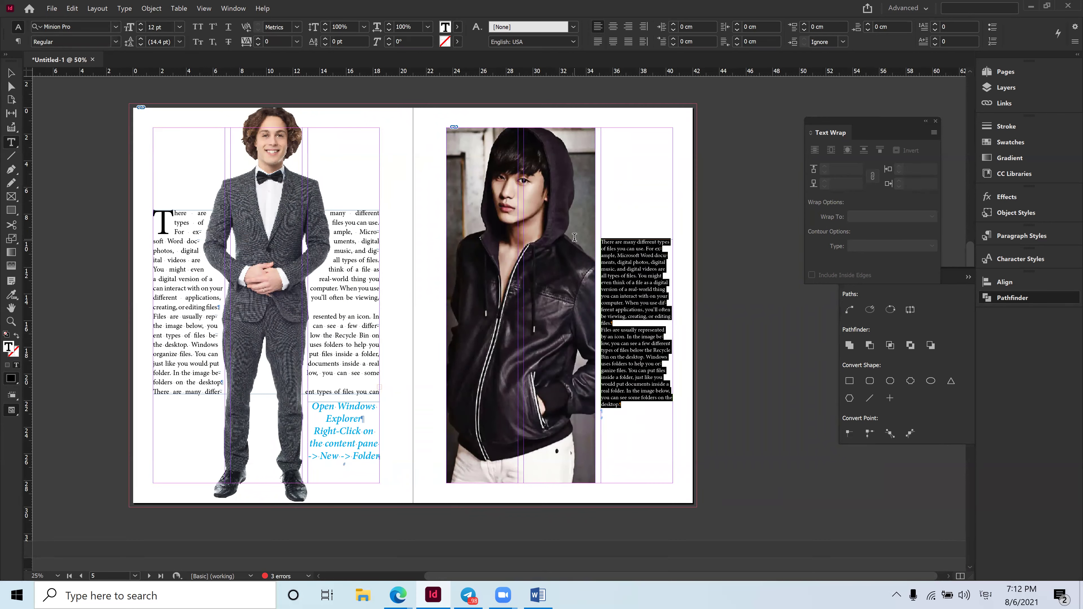
pyautogui.click(598, 42)
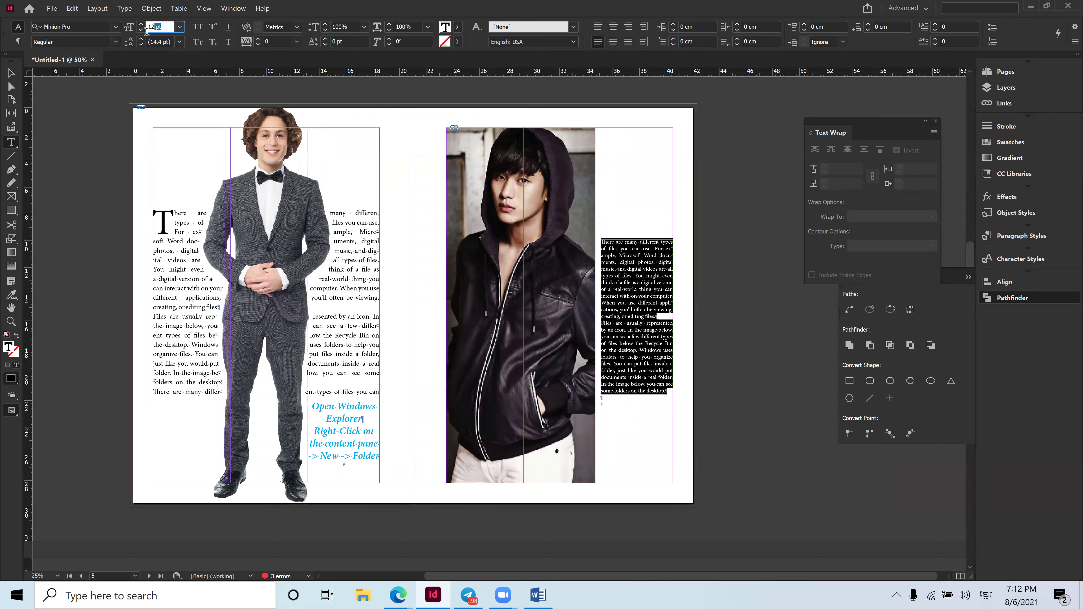
pyautogui.write('15')
pyautogui.press('Return')
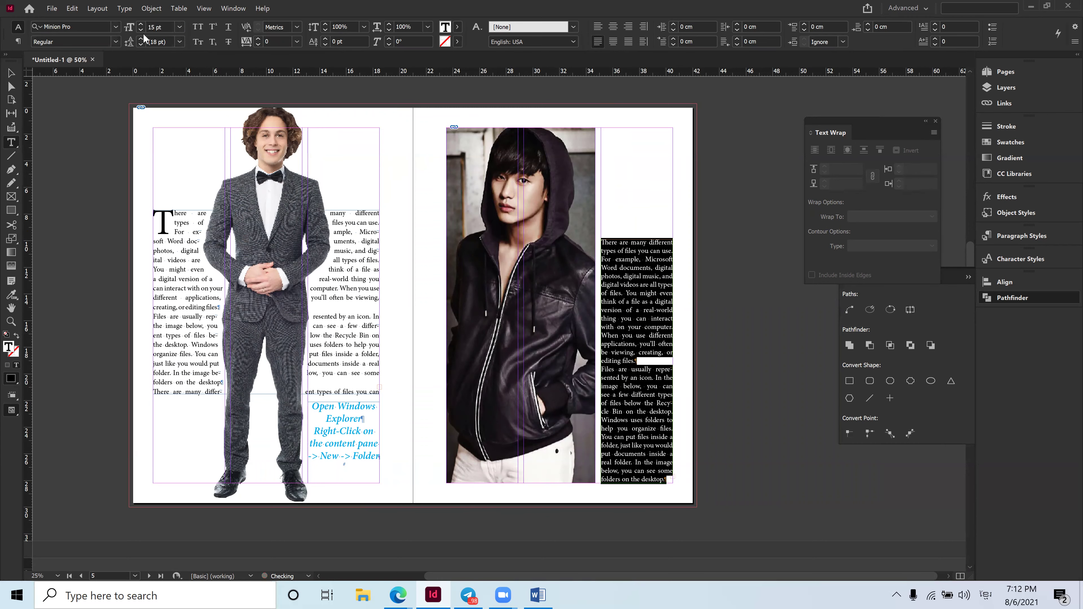
pyautogui.click(132, 44)
pyautogui.write('20')
pyautogui.press('Return')
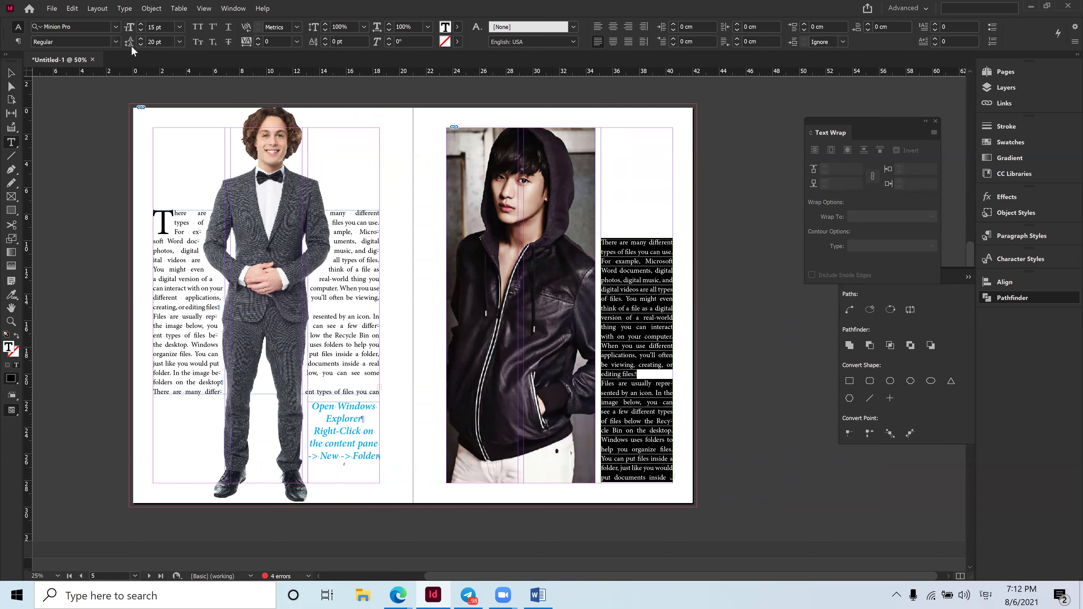
# Place the text cursor at the start of the right-hand text.
pyautogui.click(11, 74)
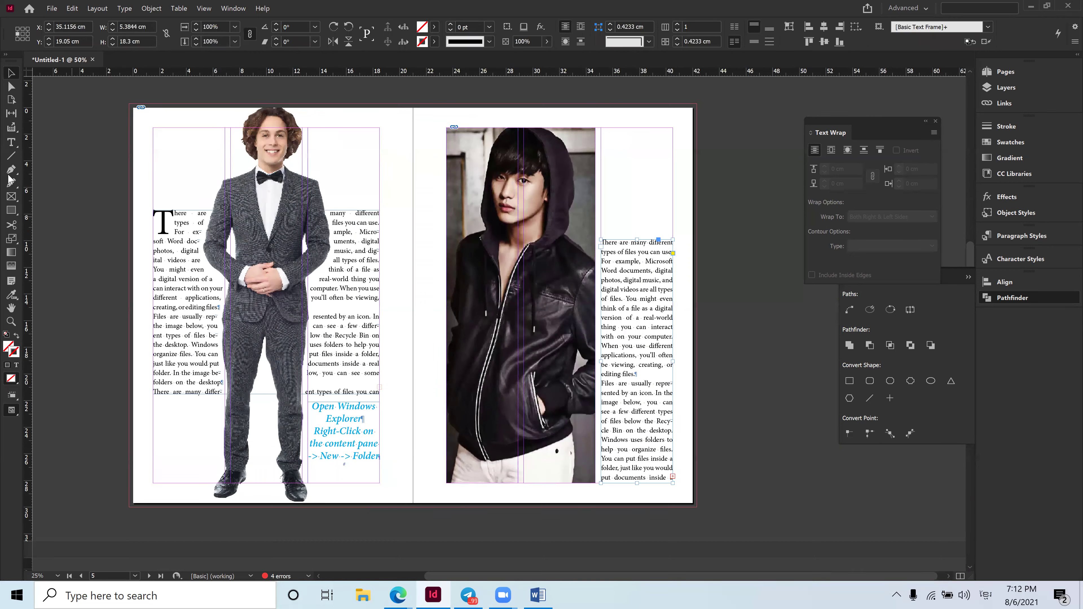
pyautogui.click(11, 143)
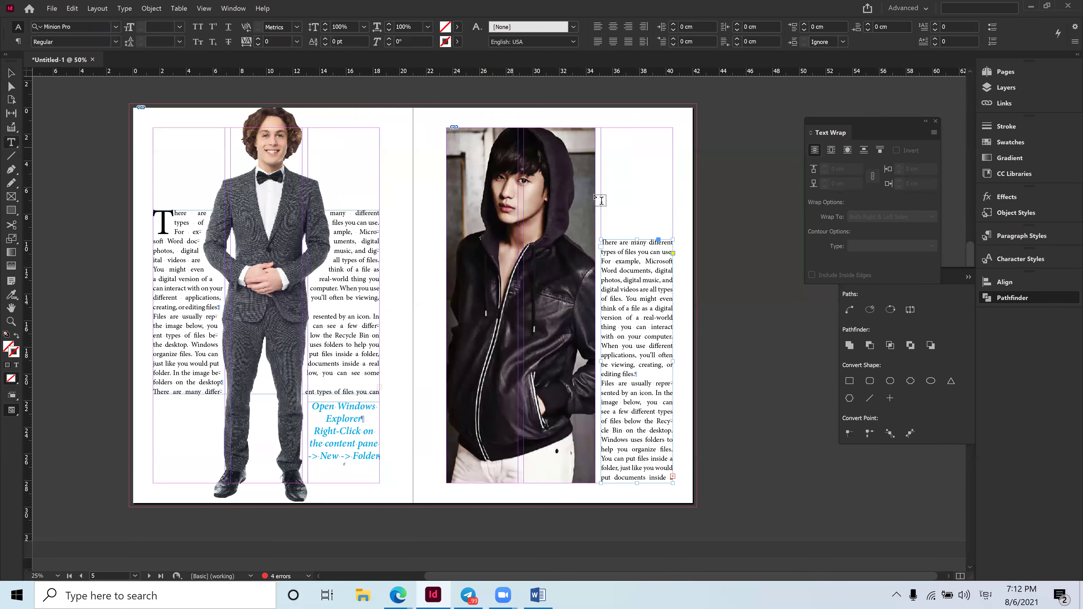
pyautogui.click(604, 241)
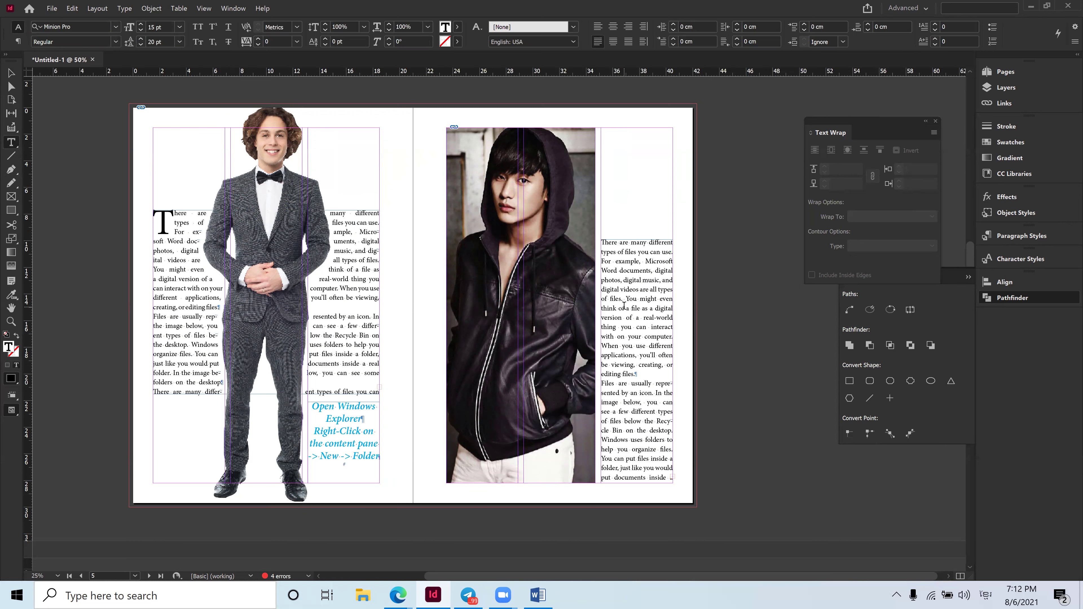
# Replace the opening T with an A and make it a three-line drop cap.
pyautogui.press('BackSpace')
pyautogui.hotkey('ctrl', 'v')
pyautogui.press('BackSpace')
pyautogui.press('BackSpace')
pyautogui.press('Delete')
pyautogui.write('A')
pyautogui.click(934, 24)
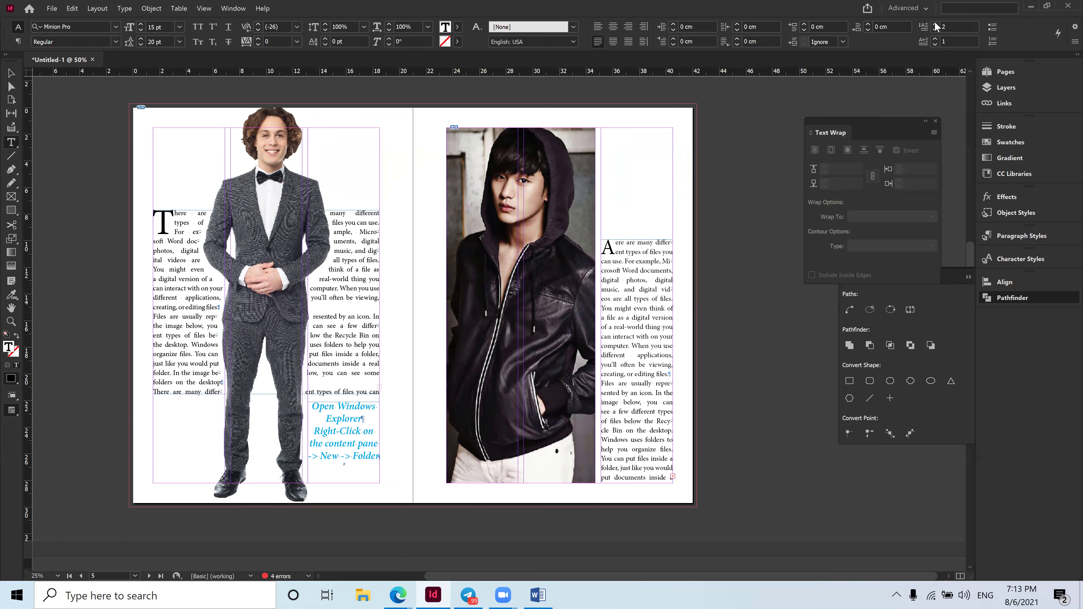
pyautogui.click(935, 24)
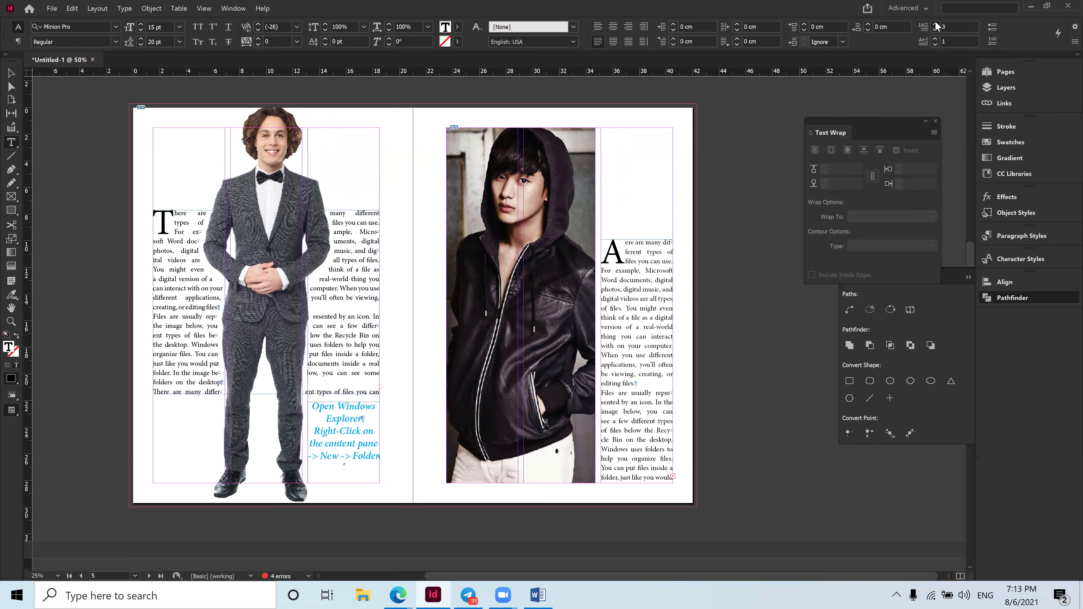
pyautogui.click(934, 24)
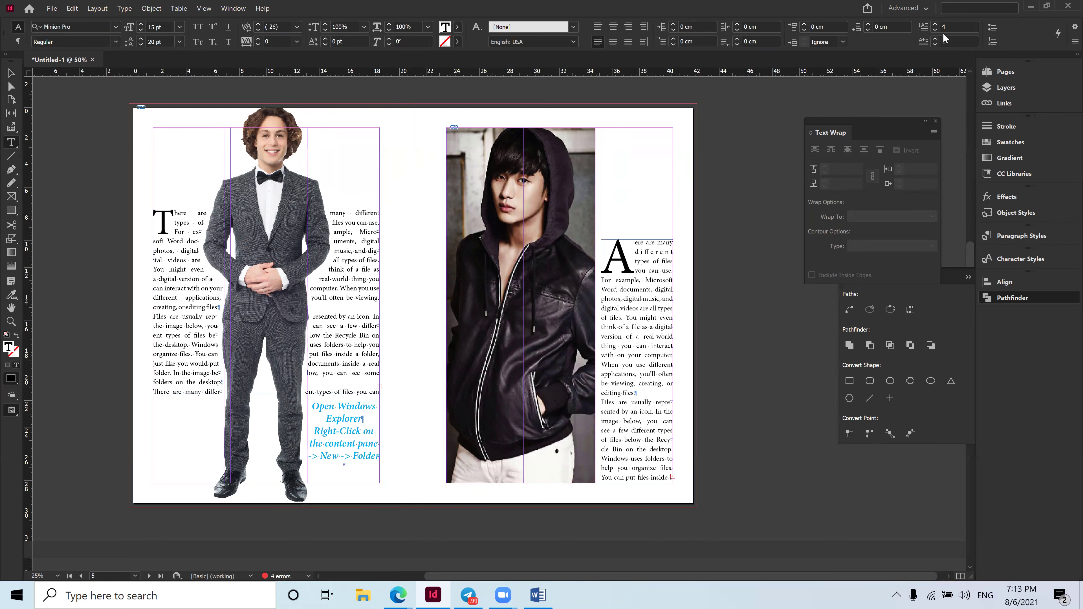
pyautogui.click(935, 29)
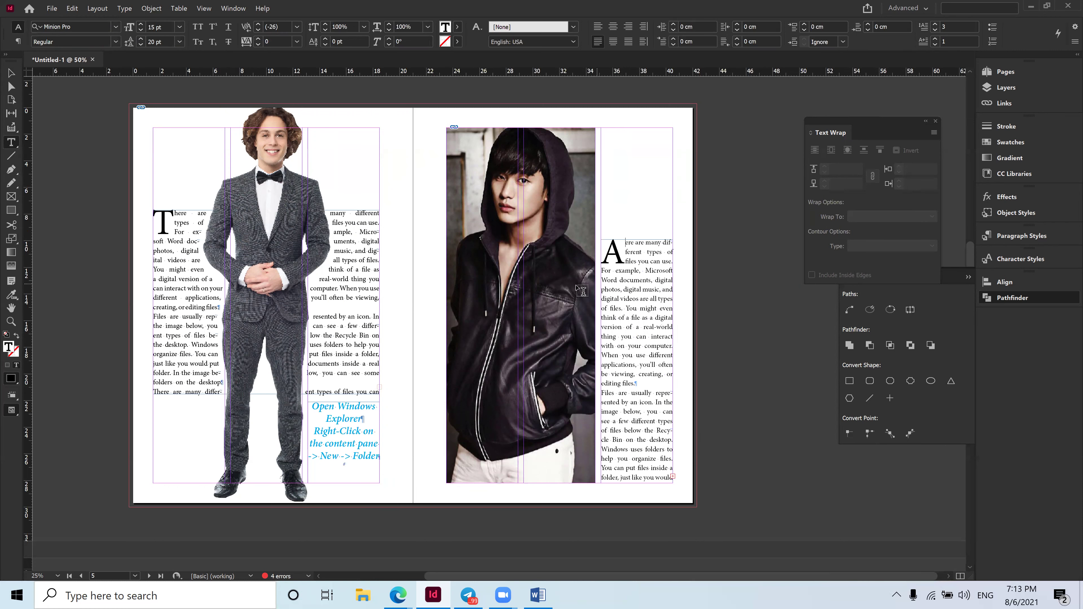
# Select the left-page text frame, then deselect everything on the spread.
pyautogui.click(174, 220)
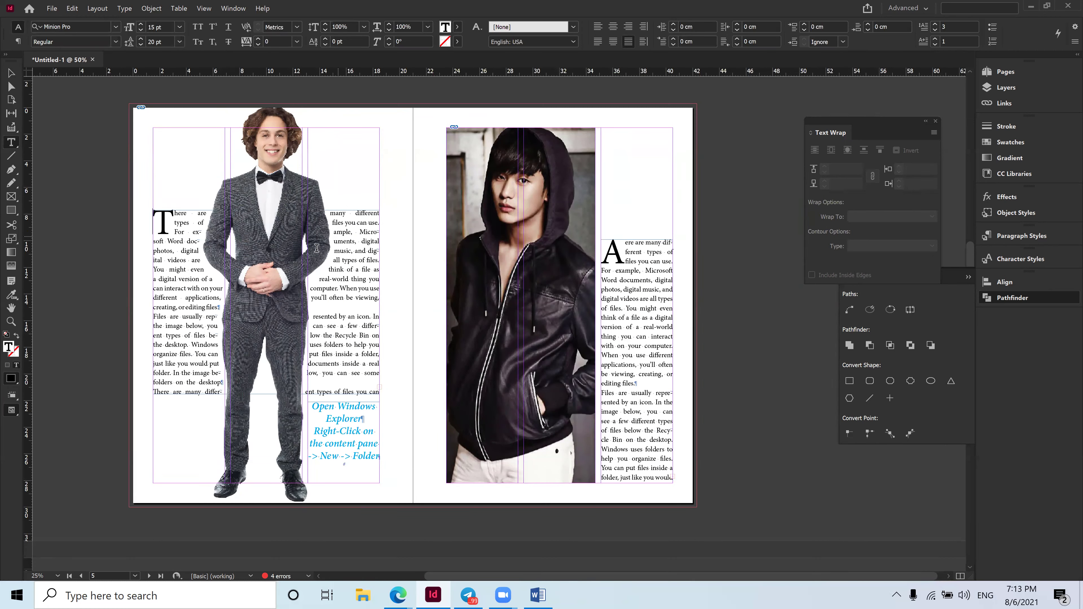
pyautogui.click(11, 73)
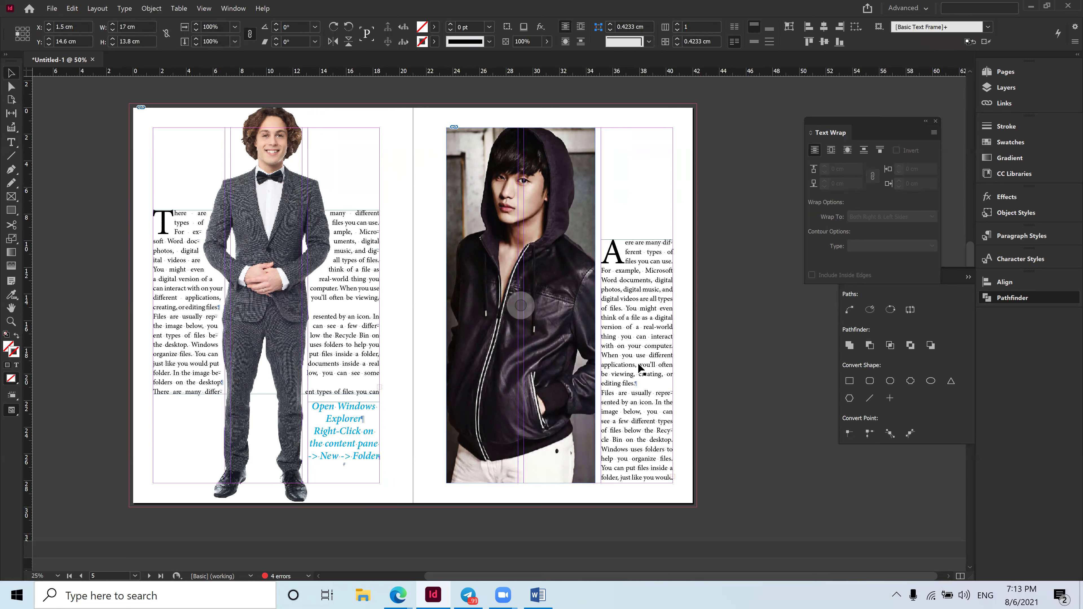
pyautogui.click(751, 334)
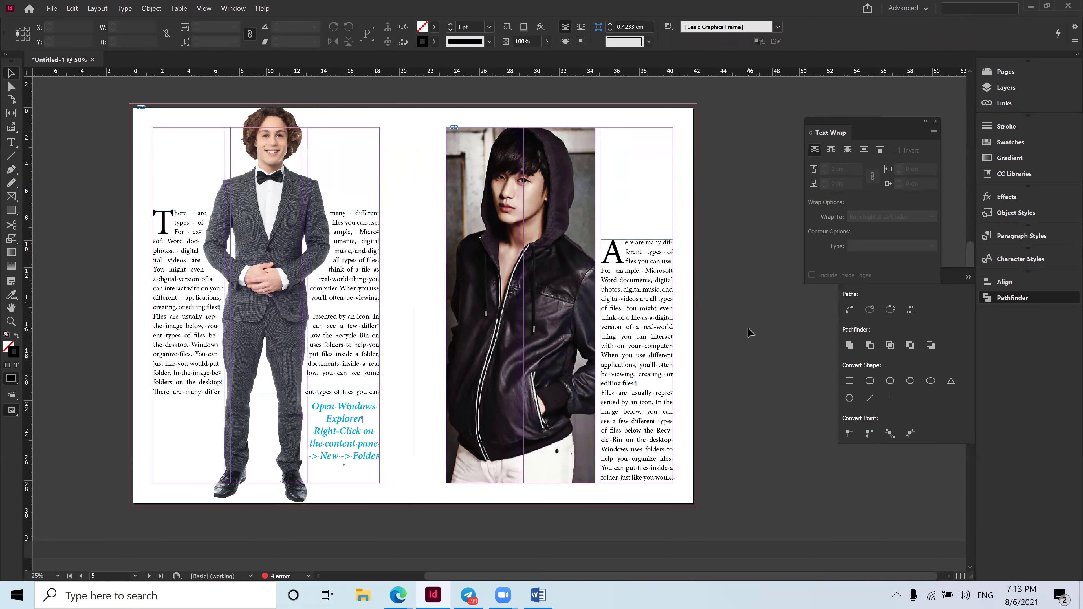
# Draw an empty text frame at the top of the right column, then switch to Word.
pyautogui.moveTo(399, 596)
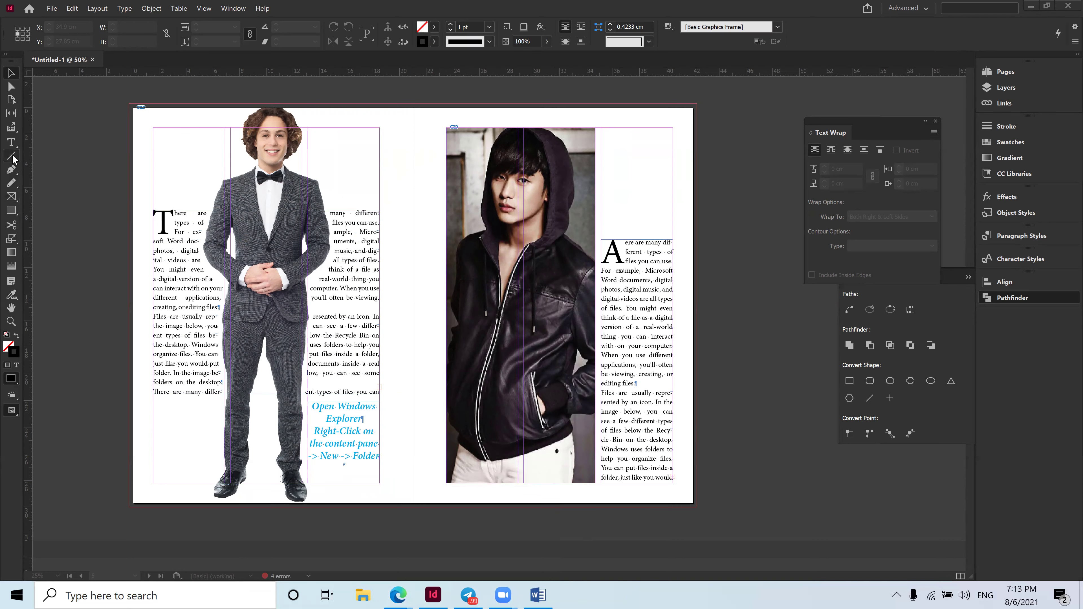
pyautogui.click(15, 145)
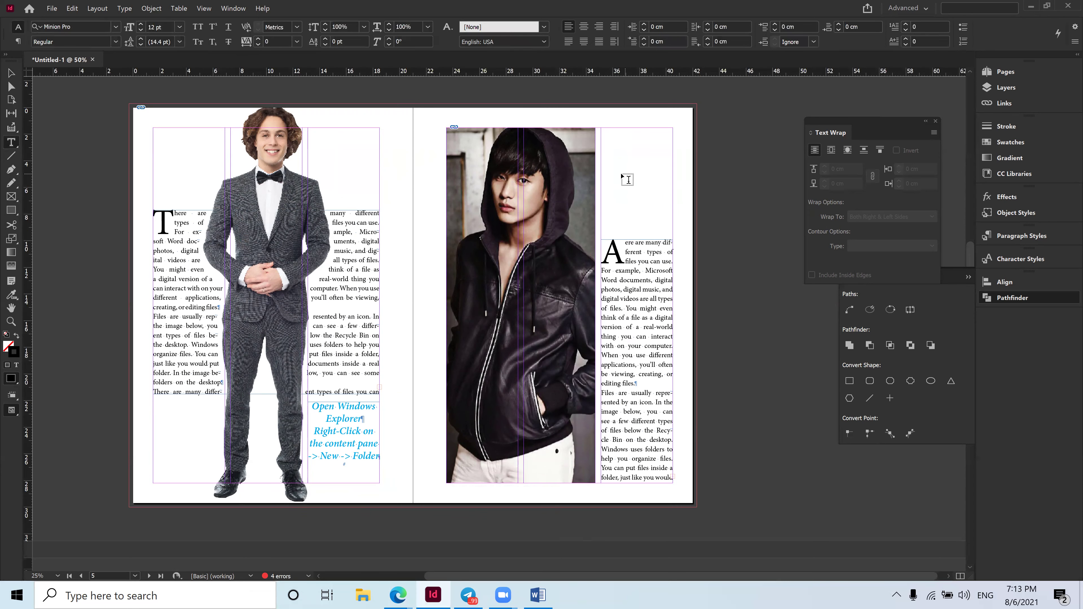
pyautogui.moveTo(602, 128); pyautogui.dragTo(672, 202)
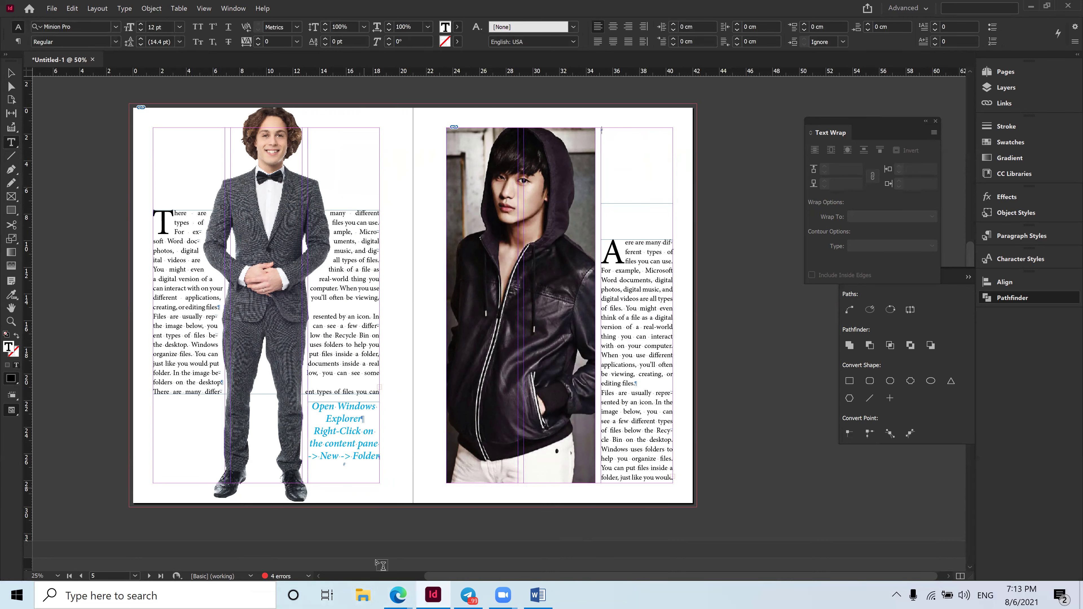
pyautogui.click(537, 595)
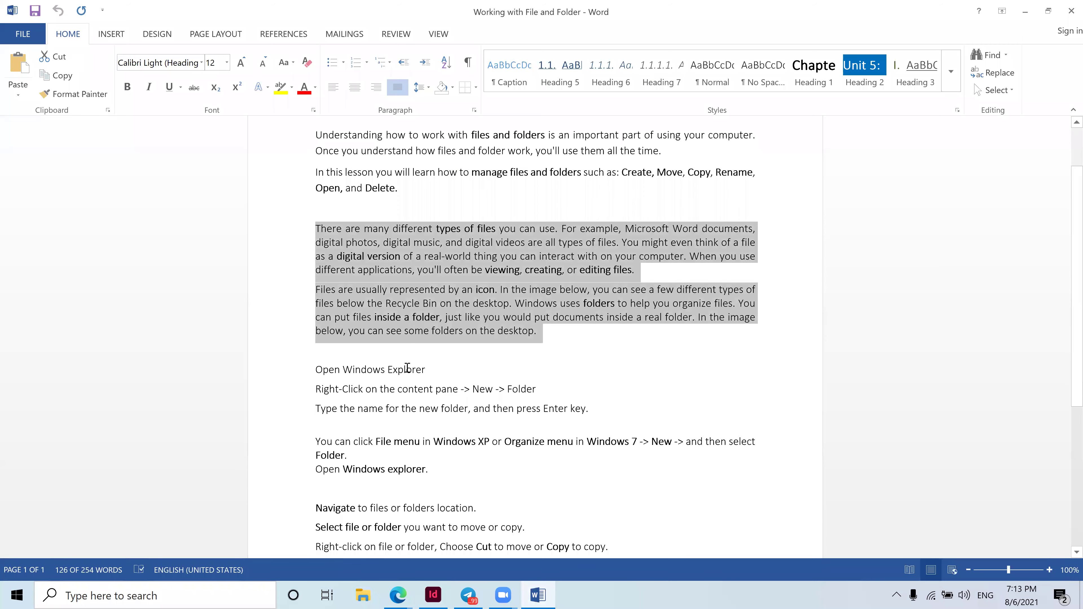
# Copy the 'Right-Click on the content pane -> New -> Folder' line and go back to InDesign.
pyautogui.moveTo(542, 389); pyautogui.dragTo(301, 374)
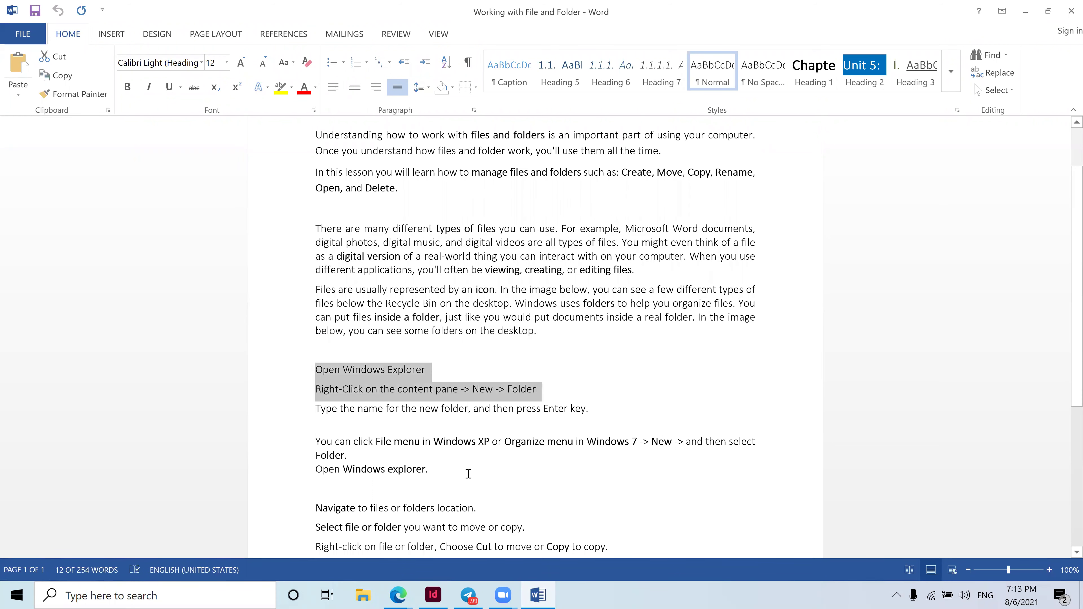
pyautogui.moveTo(560, 387); pyautogui.dragTo(276, 393)
pyautogui.hotkey('ctrl', 'c')
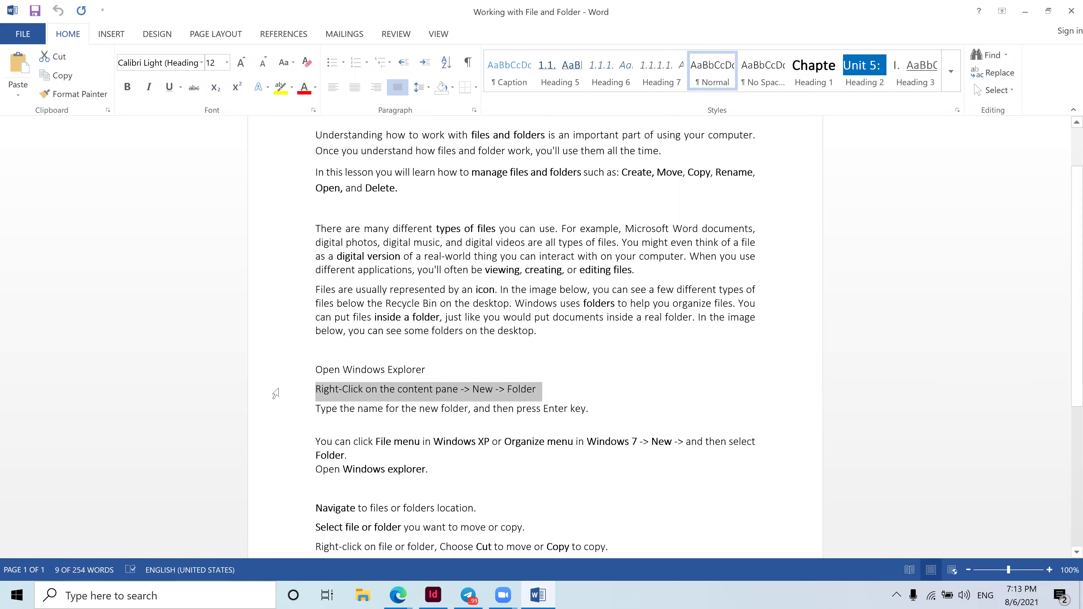
pyautogui.click(443, 596)
# Paste the Right-Click line into the top frame and set it to 30 pt.
pyautogui.click(598, 178)
pyautogui.hotkey('ctrl', 'v')
pyautogui.moveTo(665, 138); pyautogui.dragTo(602, 130)
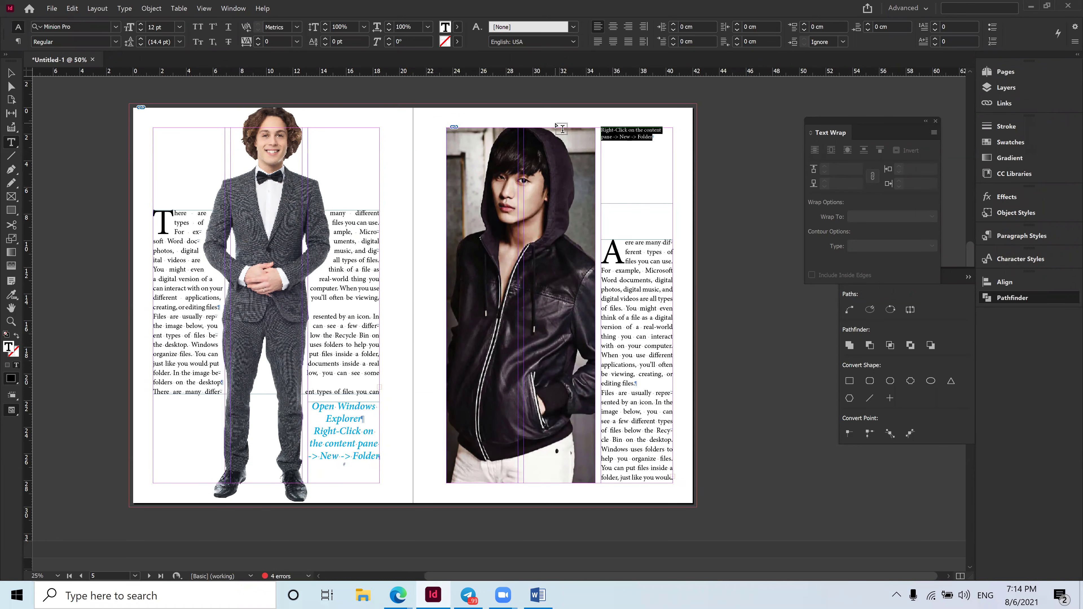
pyautogui.doubleClick(161, 28)
pyautogui.write('30')
pyautogui.press('Return')
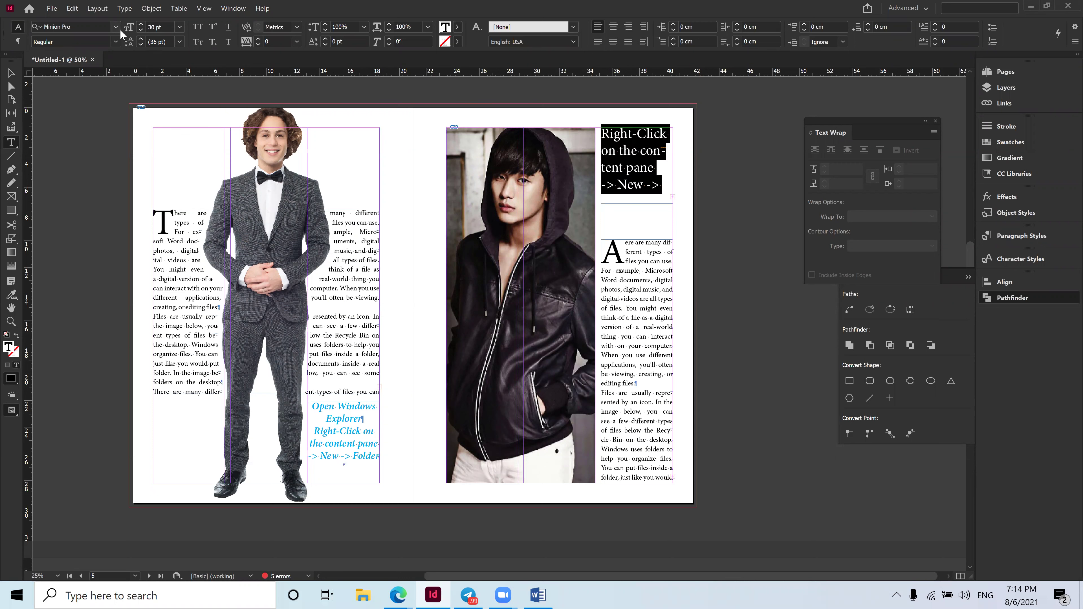
# Centre the heading after trying right, left and justified alignments.
pyautogui.click(612, 28)
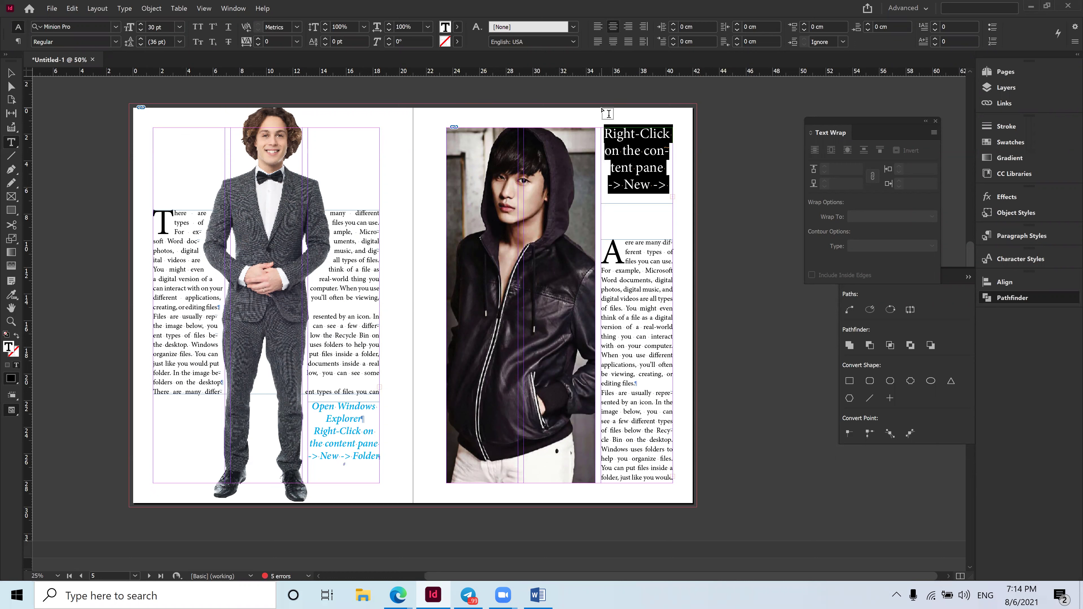
pyautogui.click(628, 28)
pyautogui.click(597, 26)
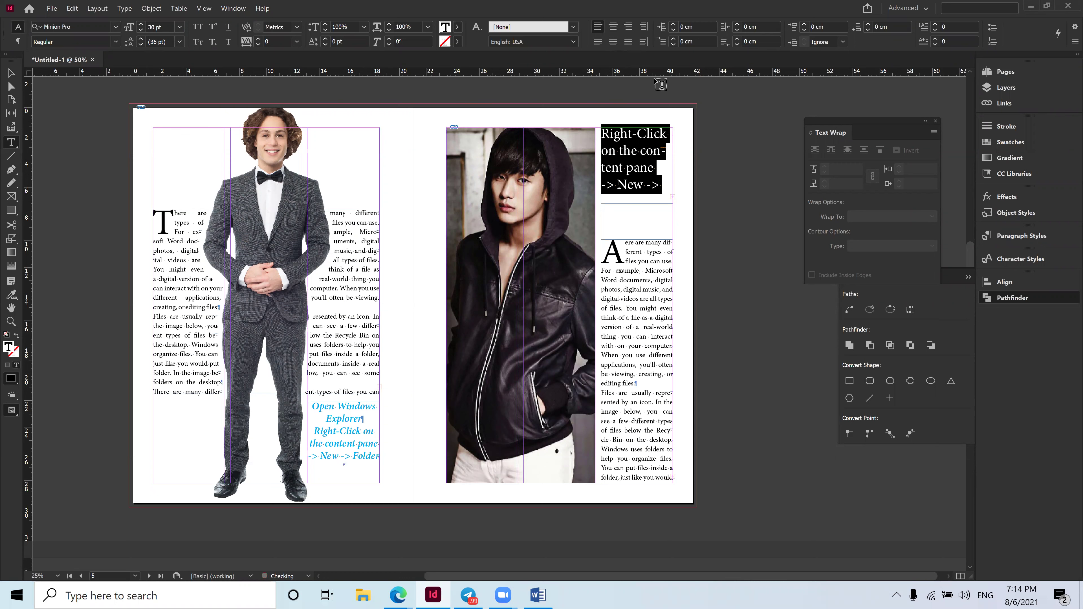
pyautogui.click(613, 42)
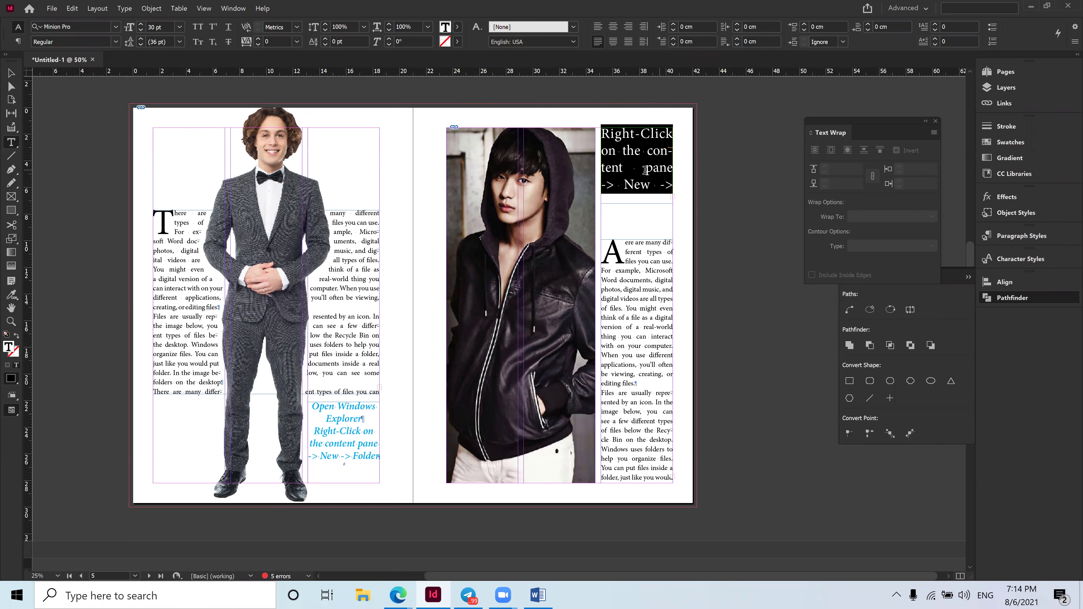
pyautogui.click(597, 27)
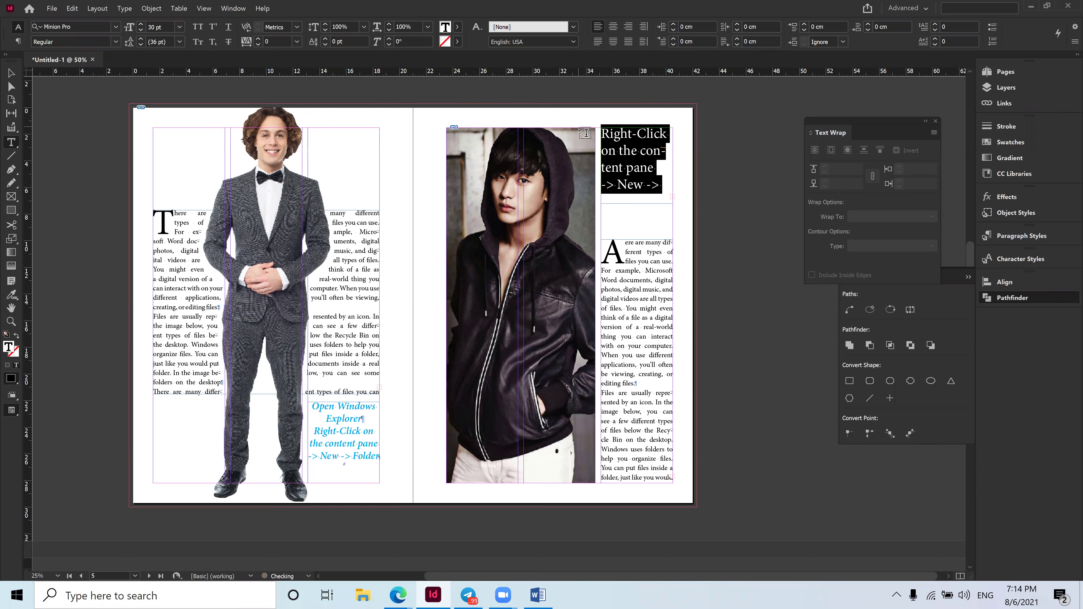
pyautogui.click(612, 27)
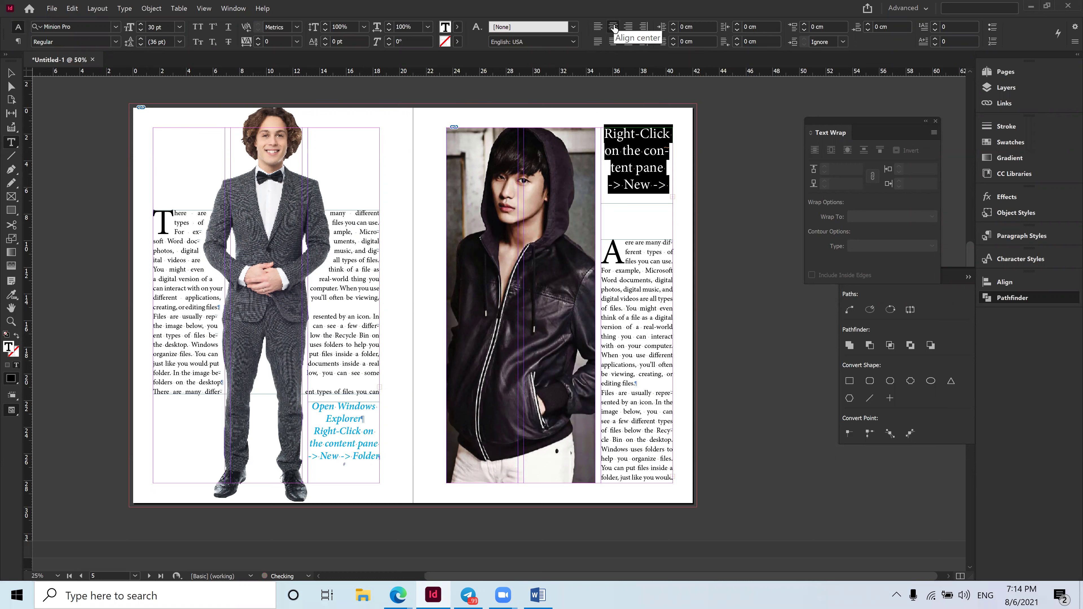
# Colour the heading red (C=15 M=100 Y=100 K=0) and deselect it.
pyautogui.click(458, 27)
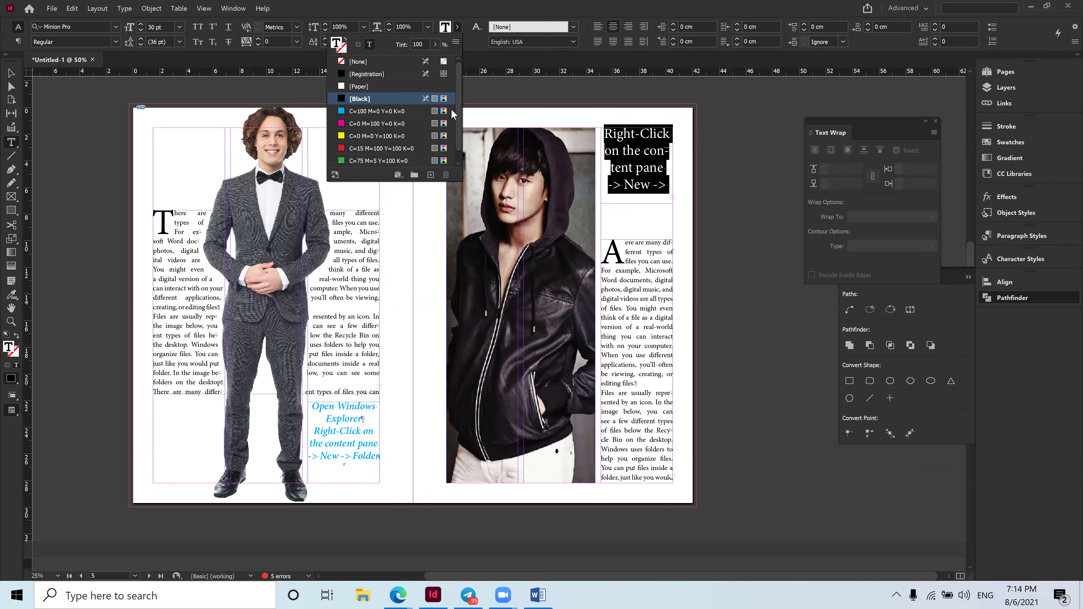
pyautogui.click(345, 148)
pyautogui.click(644, 187)
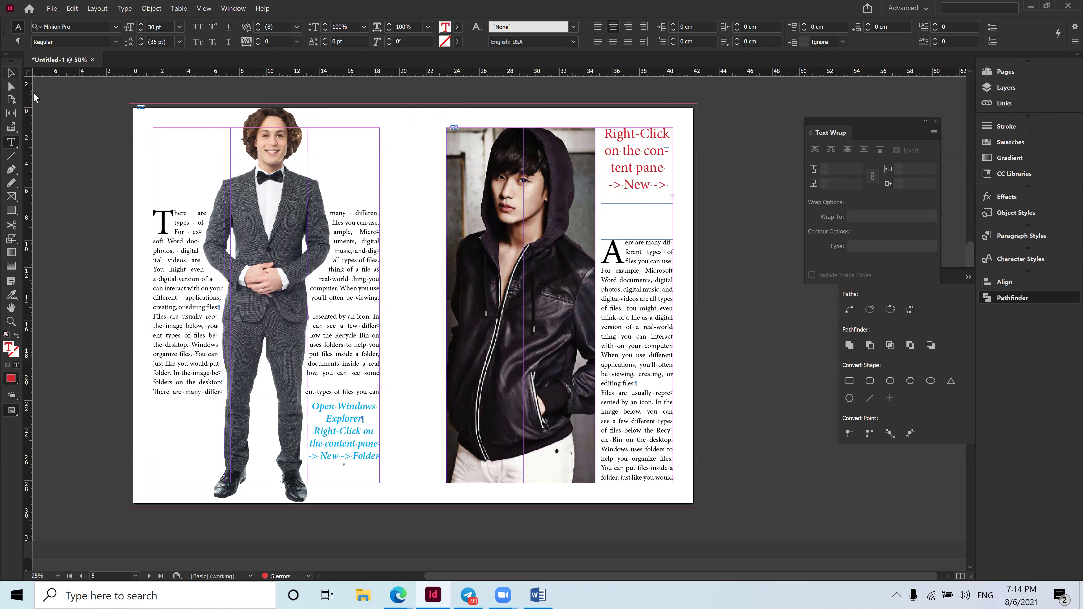
pyautogui.press('Escape')
pyautogui.click(771, 344)
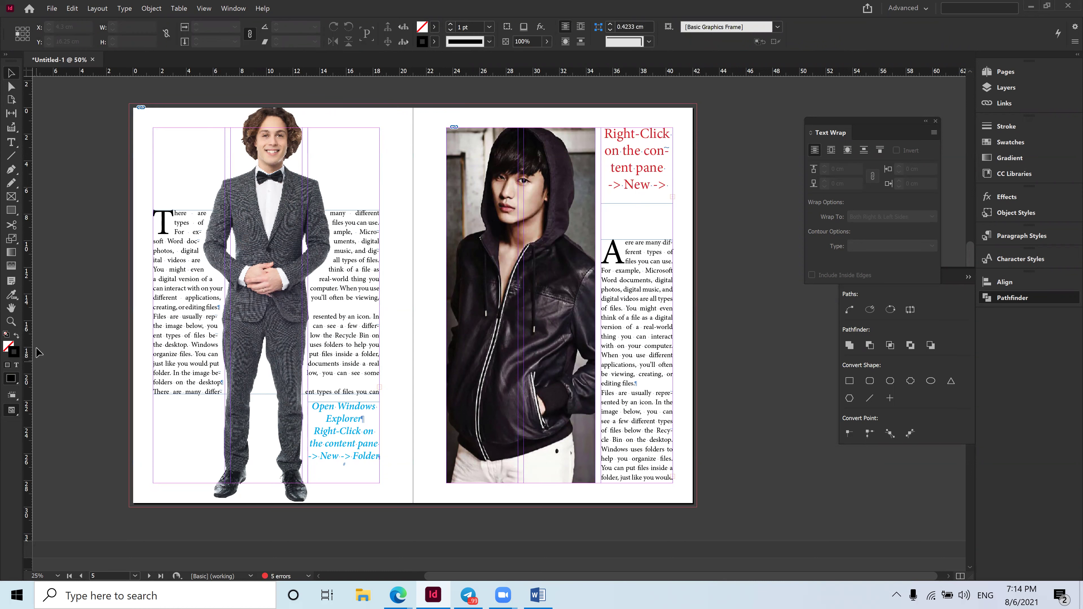
# Draw a wide rectangle across the photo and fill it with new swatch C=87 M=46 Y=60 K=0.
pyautogui.click(12, 210)
pyautogui.moveTo(413, 333); pyautogui.dragTo(596, 397)
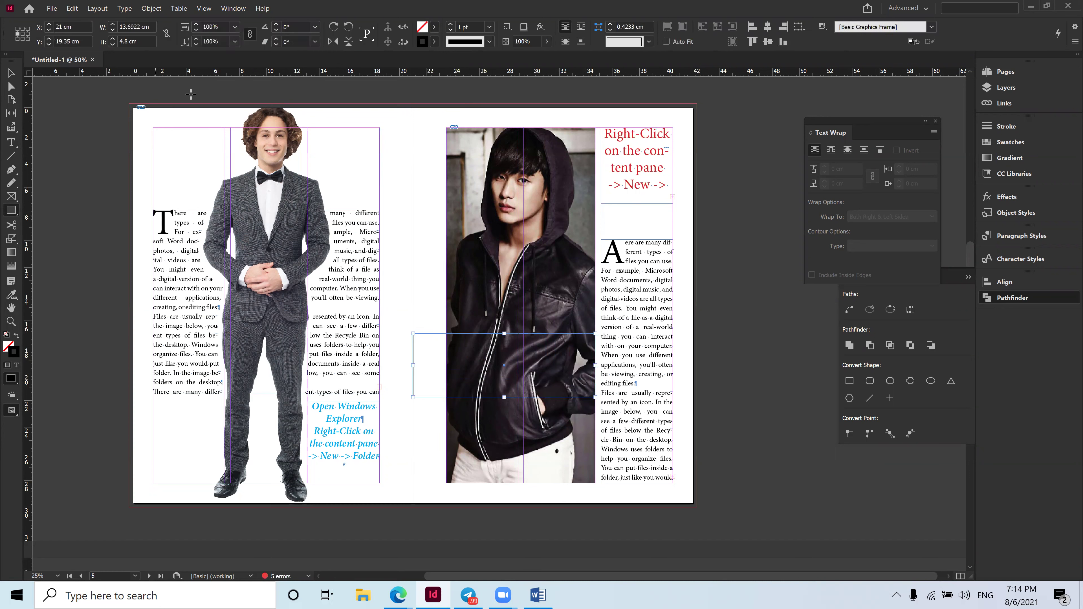
pyautogui.click(433, 29)
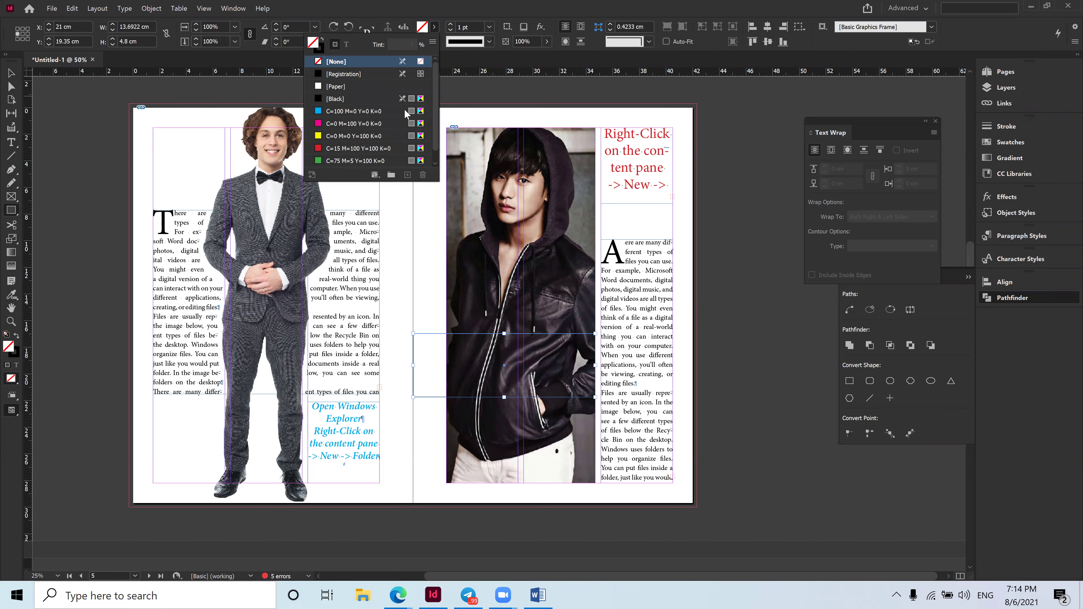
pyautogui.click(317, 112)
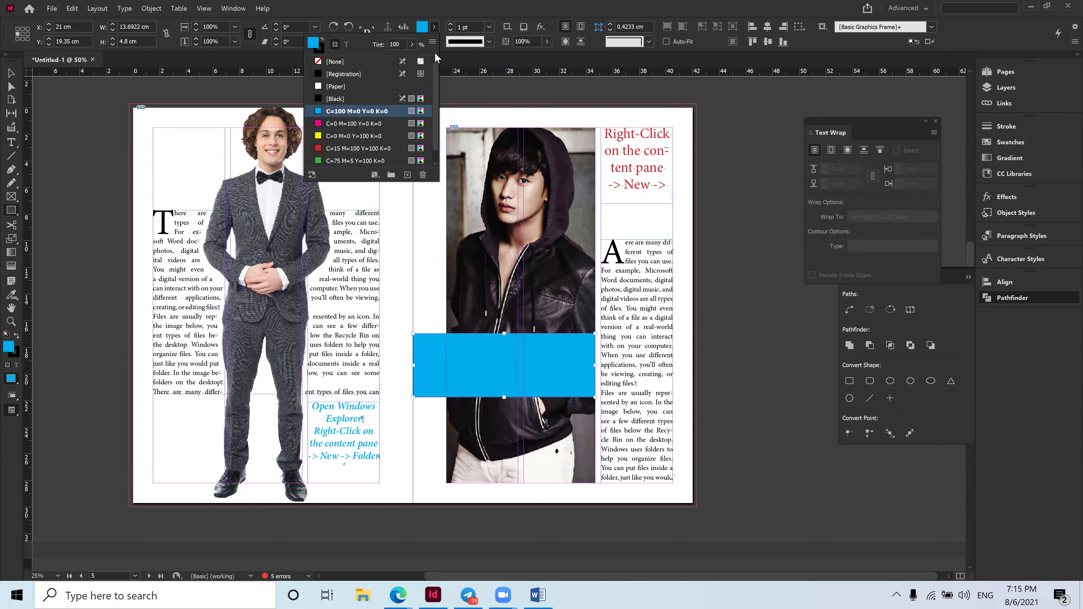
pyautogui.click(432, 42)
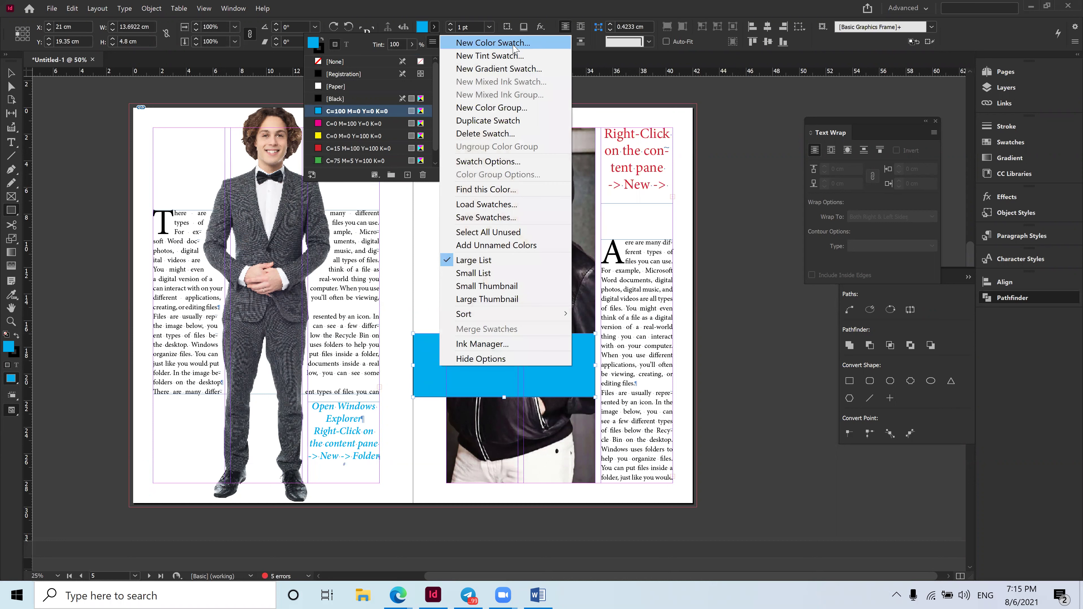
pyautogui.click(493, 42)
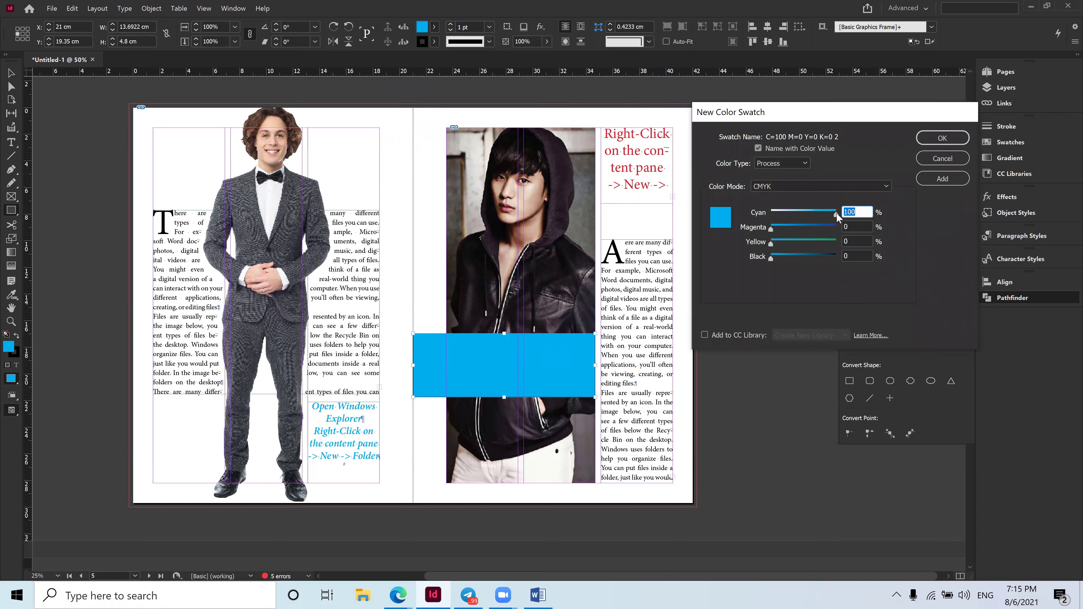
pyautogui.moveTo(822, 214); pyautogui.dragTo(827, 215)
pyautogui.moveTo(770, 232); pyautogui.dragTo(809, 240)
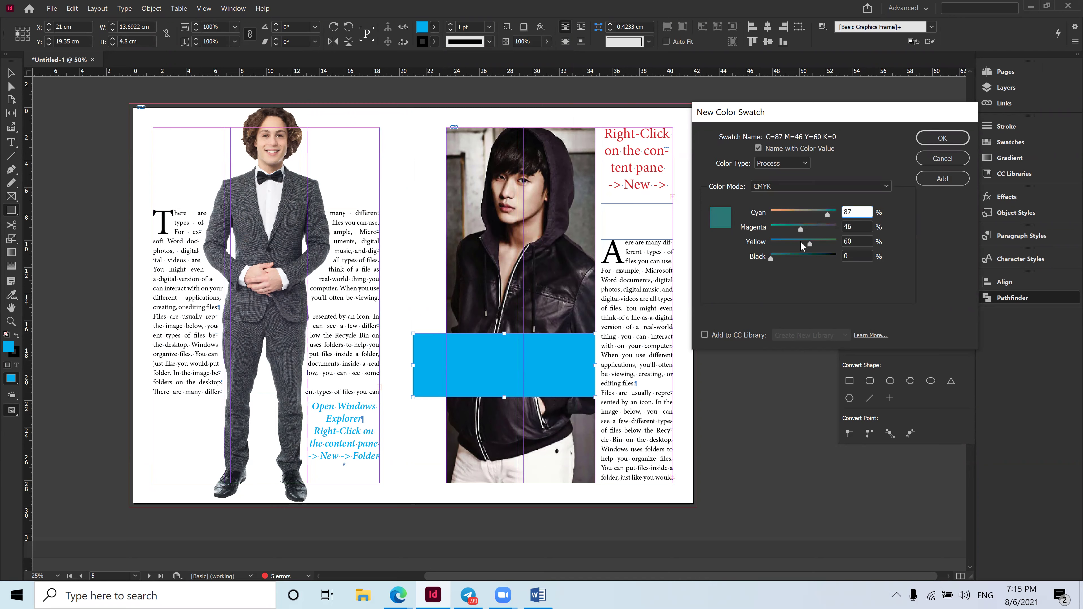
pyautogui.click(935, 139)
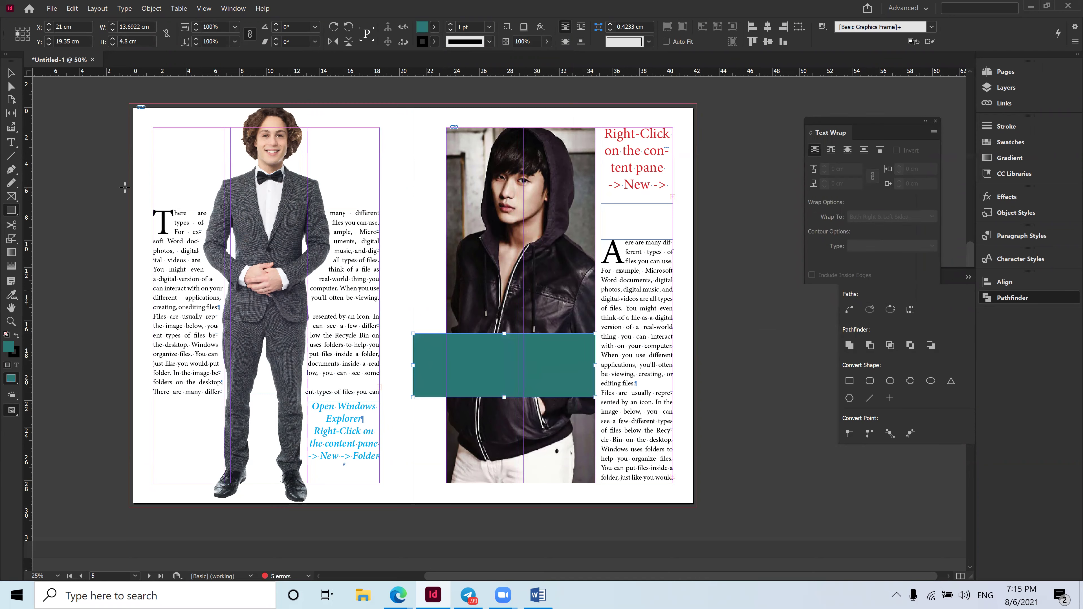
# Set the rectangle's stroke to [None] and deselect it.
pyautogui.click(434, 41)
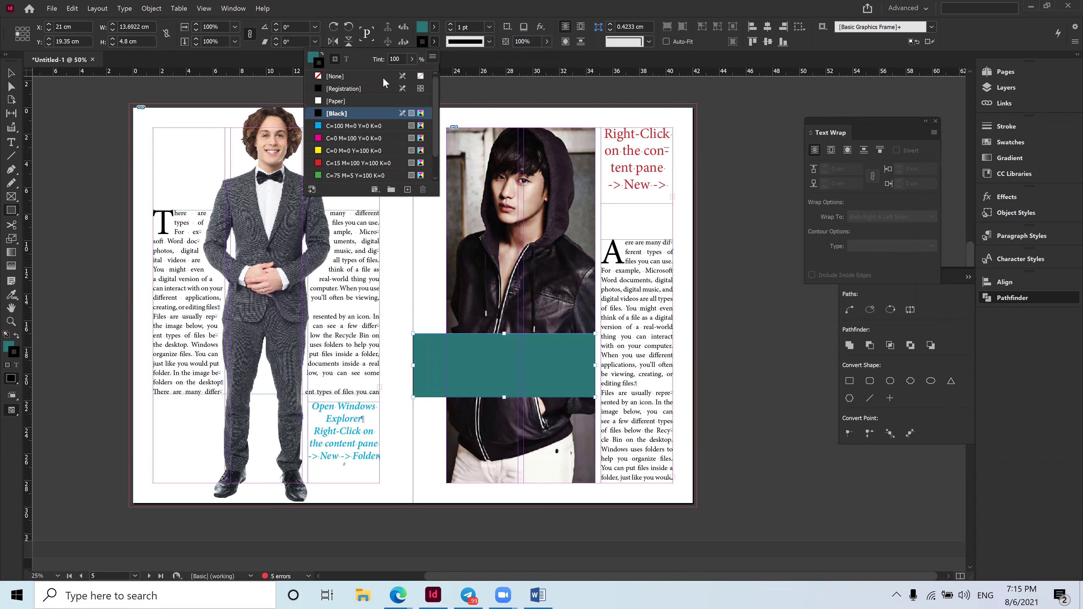
pyautogui.click(320, 75)
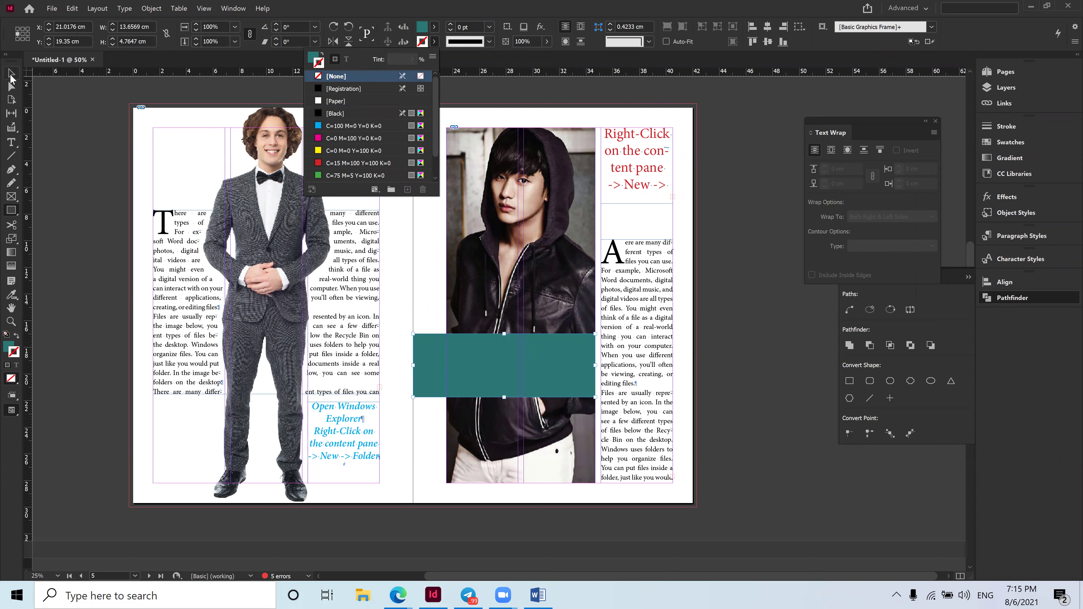
pyautogui.click(758, 420)
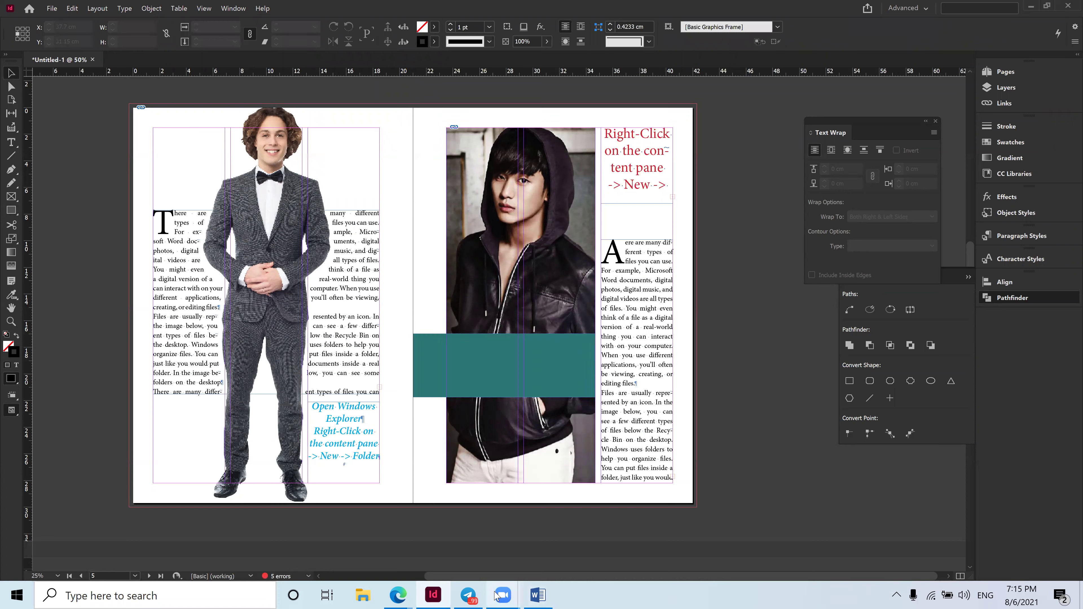
# Copy the 'You can click File menu…' sentence from Word and return to InDesign.
pyautogui.click(538, 595)
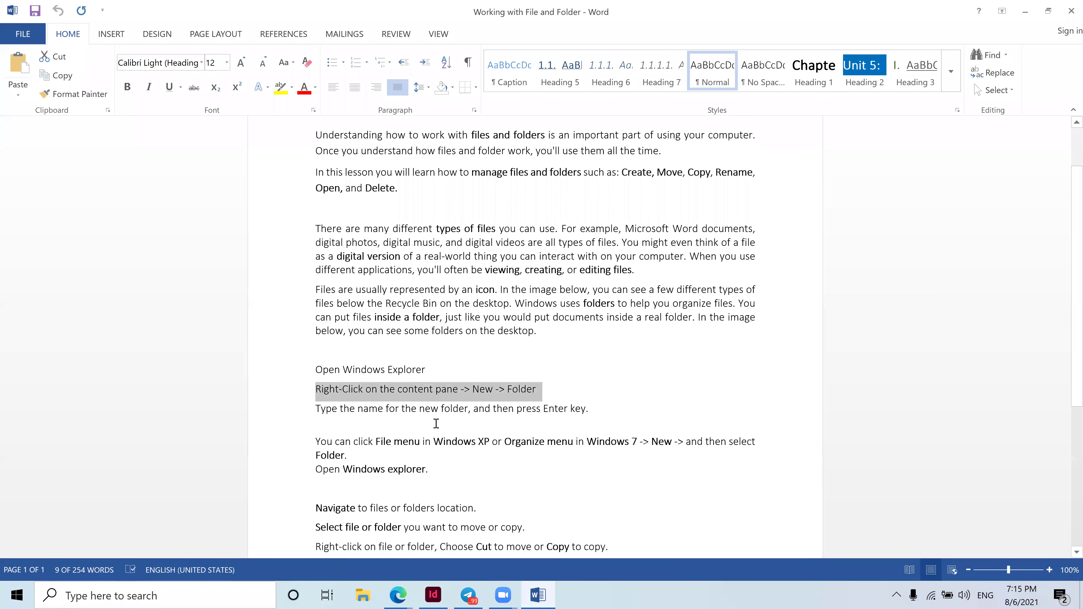
pyautogui.click(416, 429)
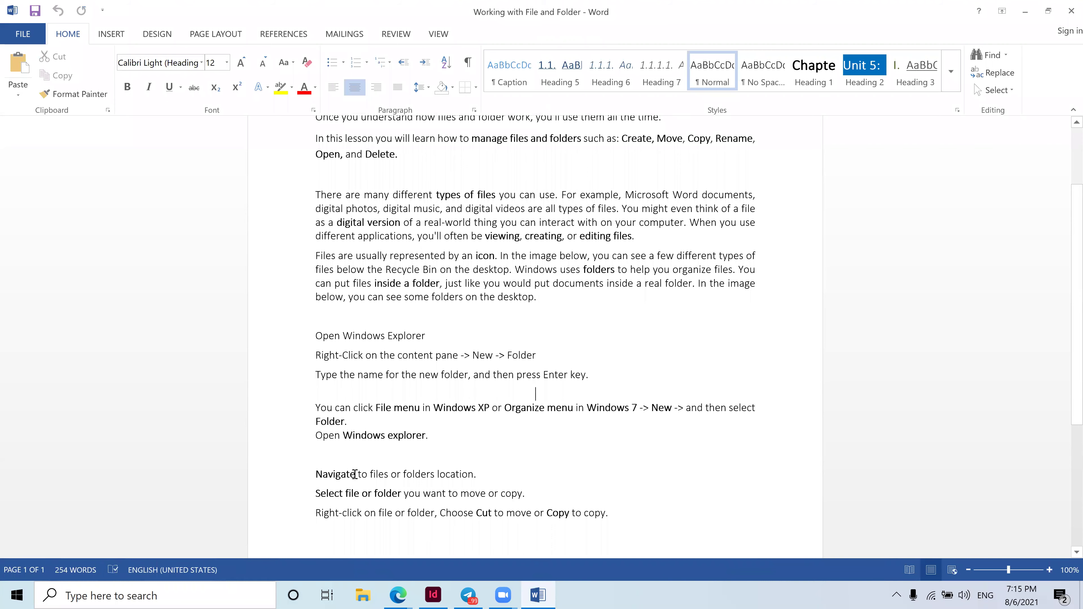
pyautogui.moveTo(315, 408); pyautogui.dragTo(840, 406)
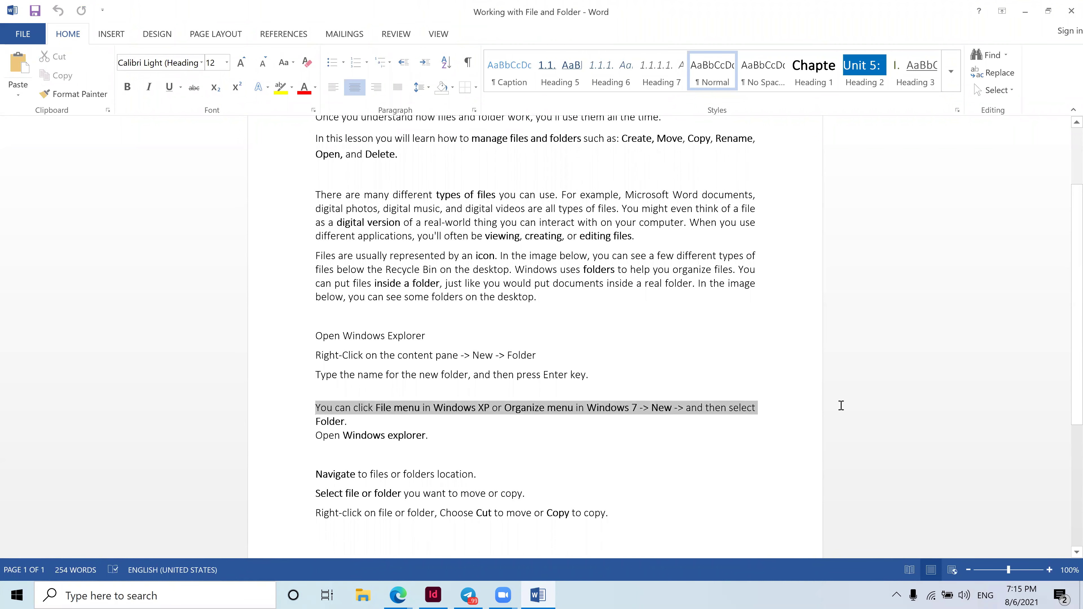
pyautogui.click(433, 595)
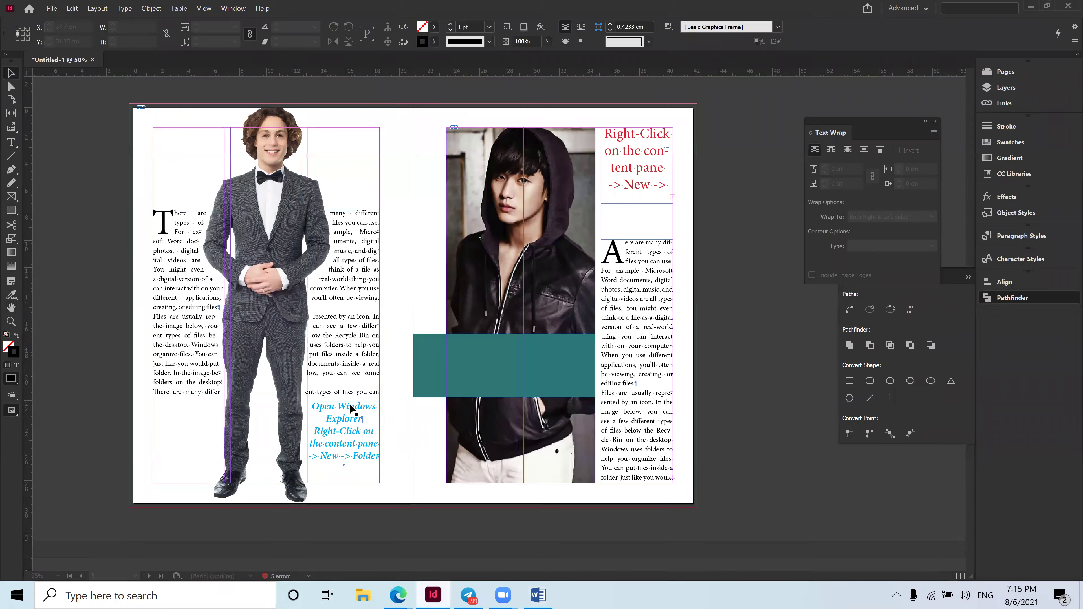
# Draw a text frame over the hooded-man photo, paste the Word sentence and set it to 20 pt.
pyautogui.click(11, 142)
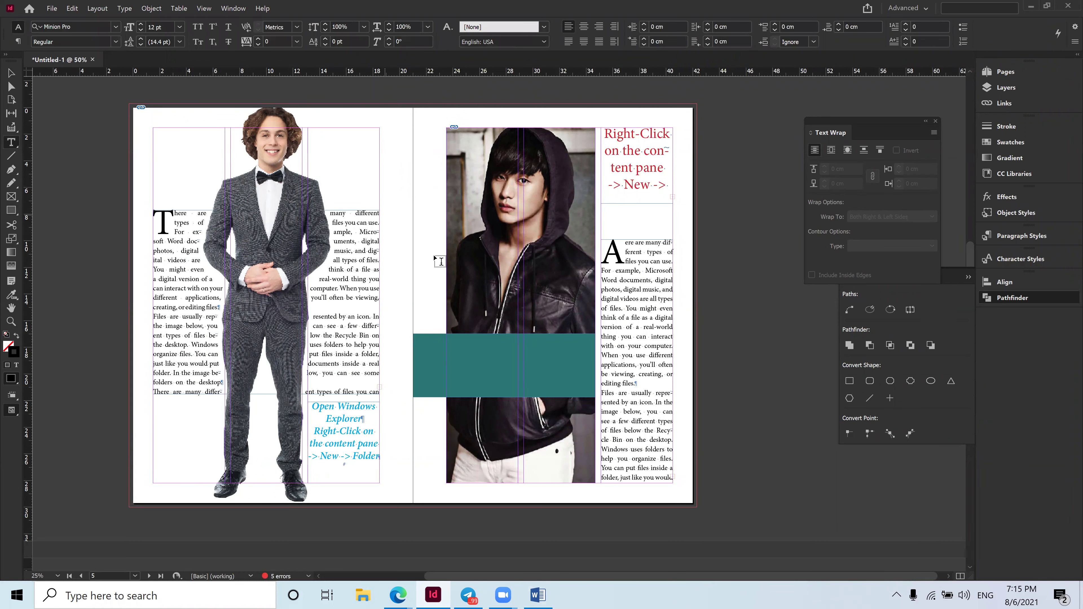
pyautogui.moveTo(469, 275); pyautogui.dragTo(595, 310)
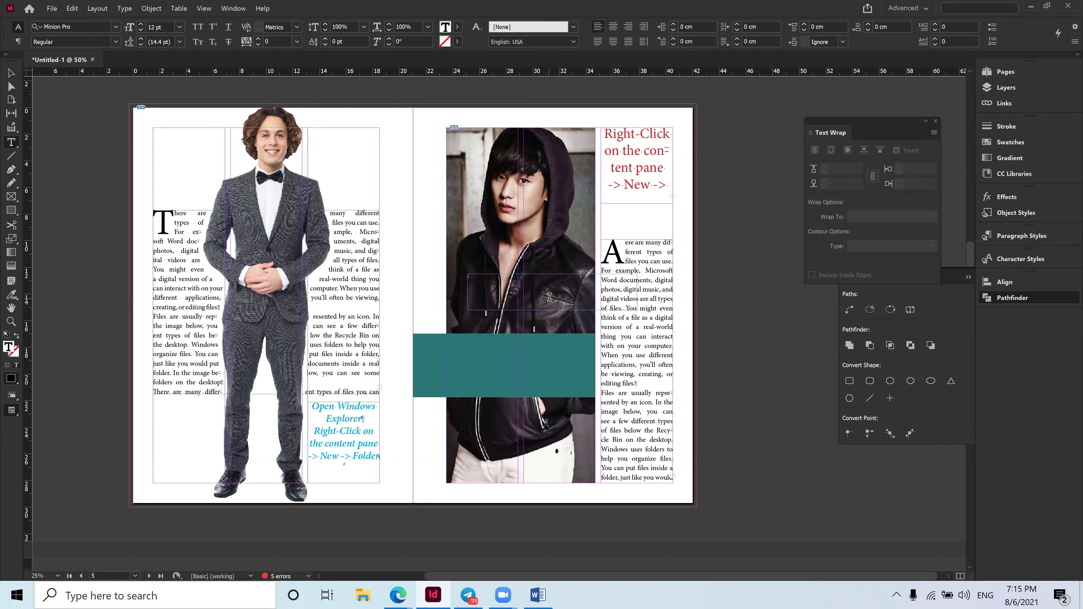
pyautogui.hotkey('ctrl', 'v')
pyautogui.hotkey('ctrl', 'a')
pyautogui.click(128, 26)
pyautogui.write('20')
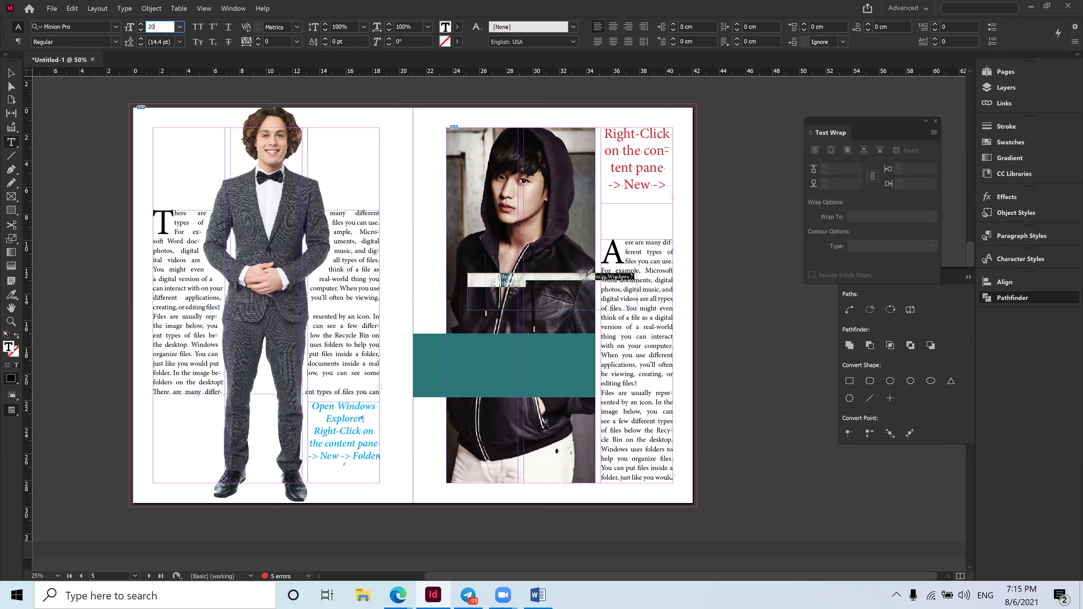
pyautogui.press('Return')
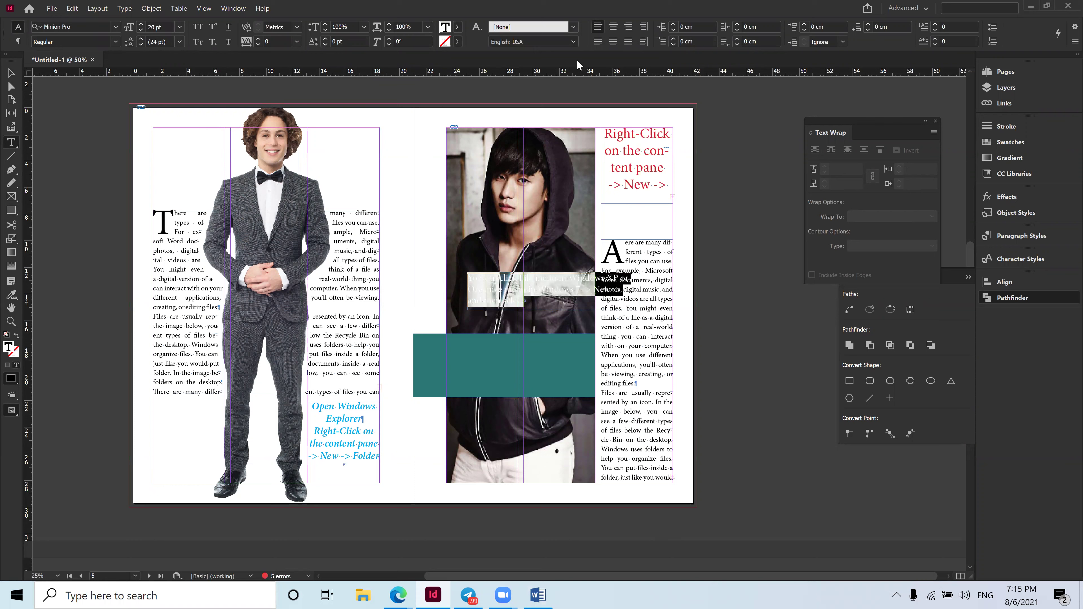
# Centre the pasted text, give it 20 pt line spacing and colour it white.
pyautogui.click(613, 27)
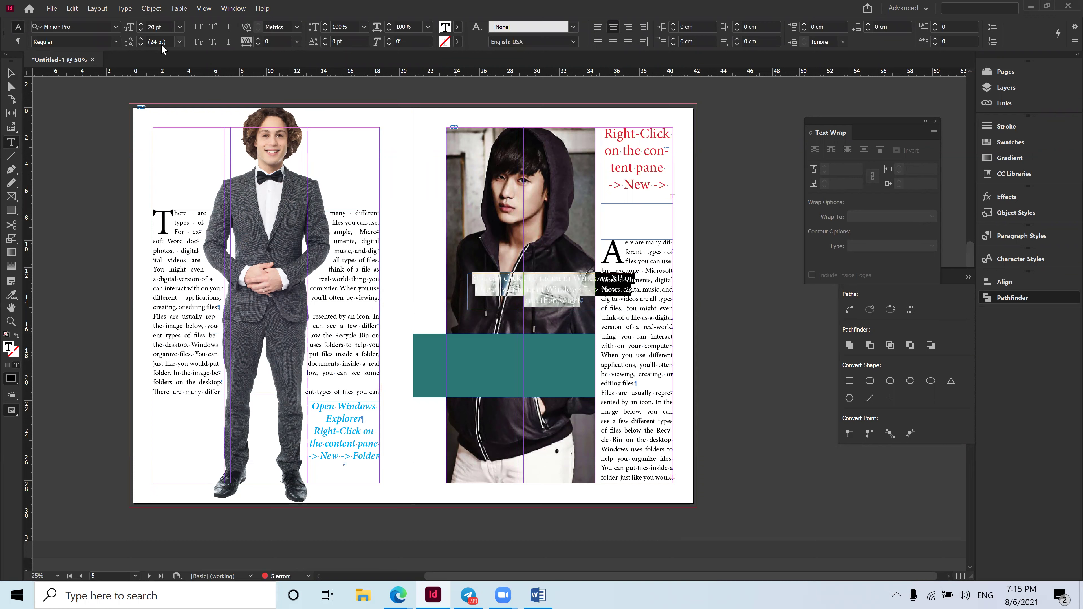
pyautogui.tripleClick(171, 40)
pyautogui.write('20')
pyautogui.press('Return')
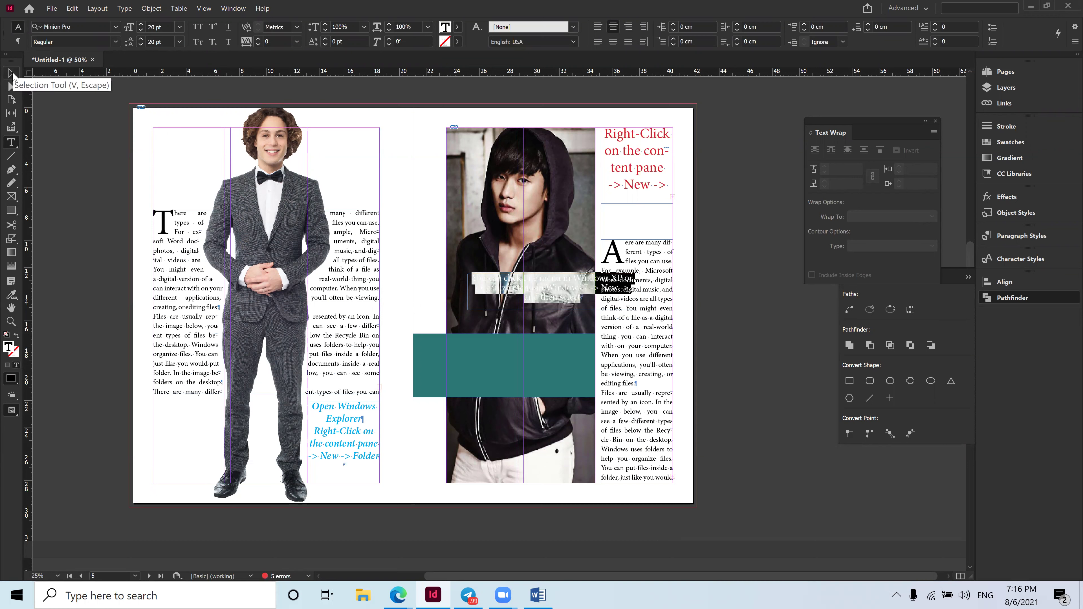
pyautogui.click(458, 28)
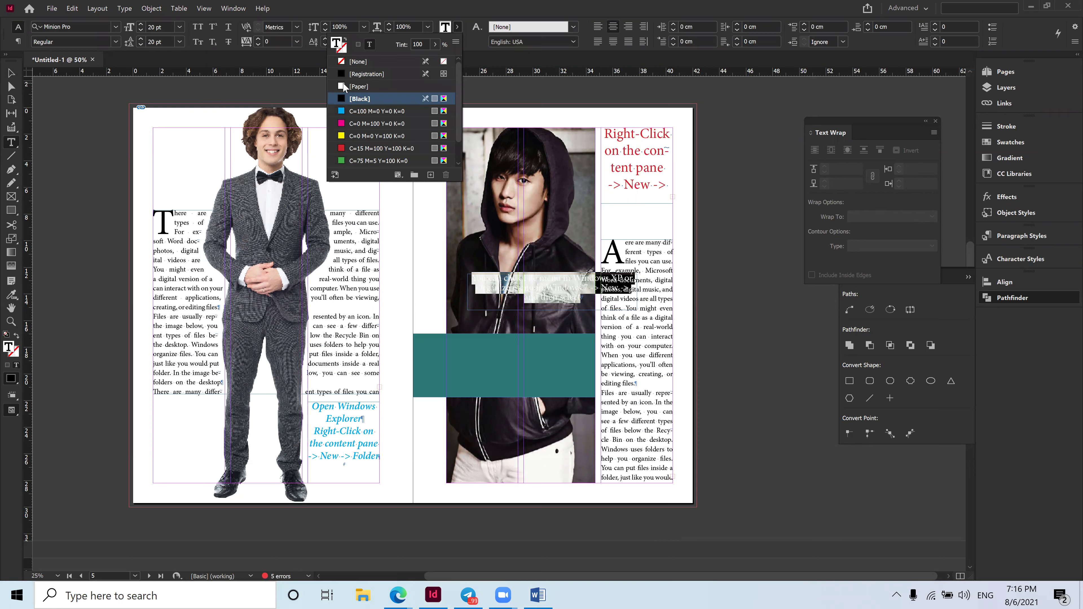
pyautogui.click(344, 86)
# Move the text frame down into the teal band and nudge it left and down.
pyautogui.click(11, 74)
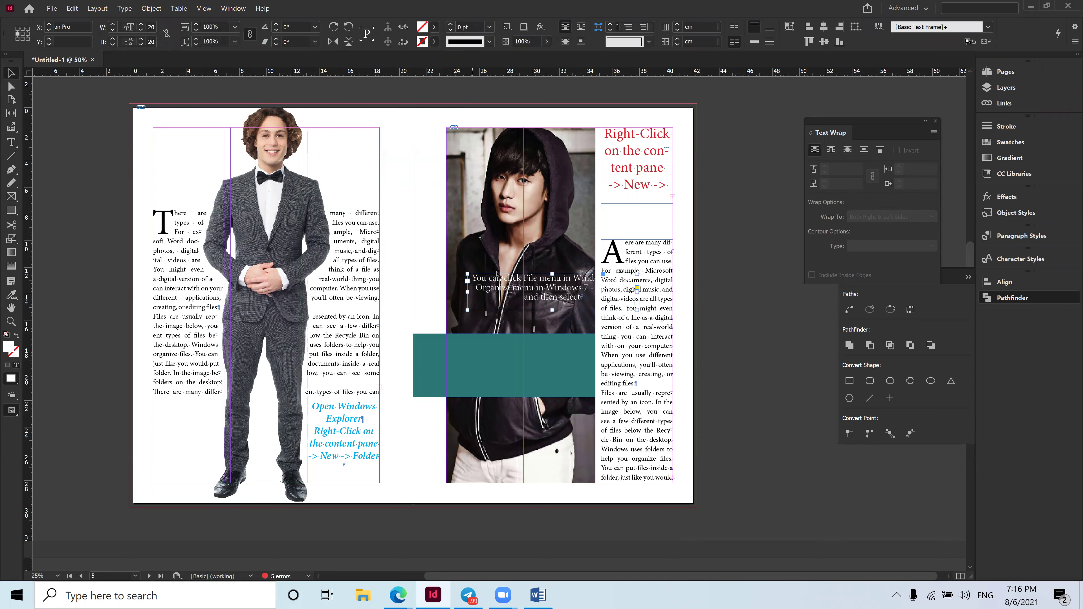
pyautogui.moveTo(542, 297); pyautogui.dragTo(496, 365)
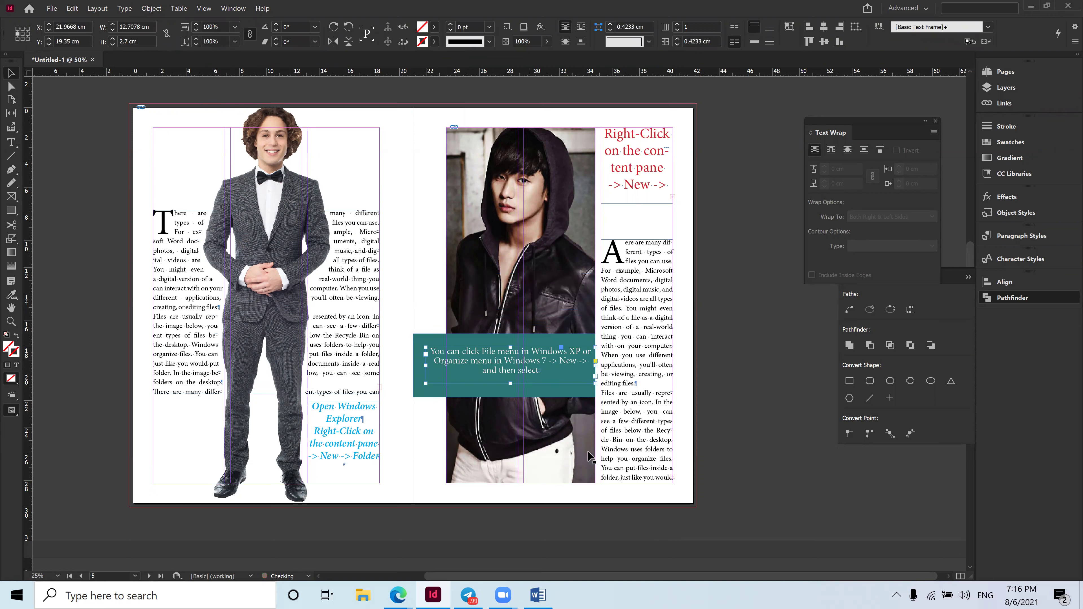
pyautogui.press('Left')
pyautogui.press('Left')
pyautogui.press('Left')
pyautogui.press('Left')
pyautogui.press('Left')
pyautogui.press('Left')
pyautogui.press('Left')
pyautogui.press('Left')
pyautogui.press('Left')
pyautogui.press('Left')
pyautogui.press('Left')
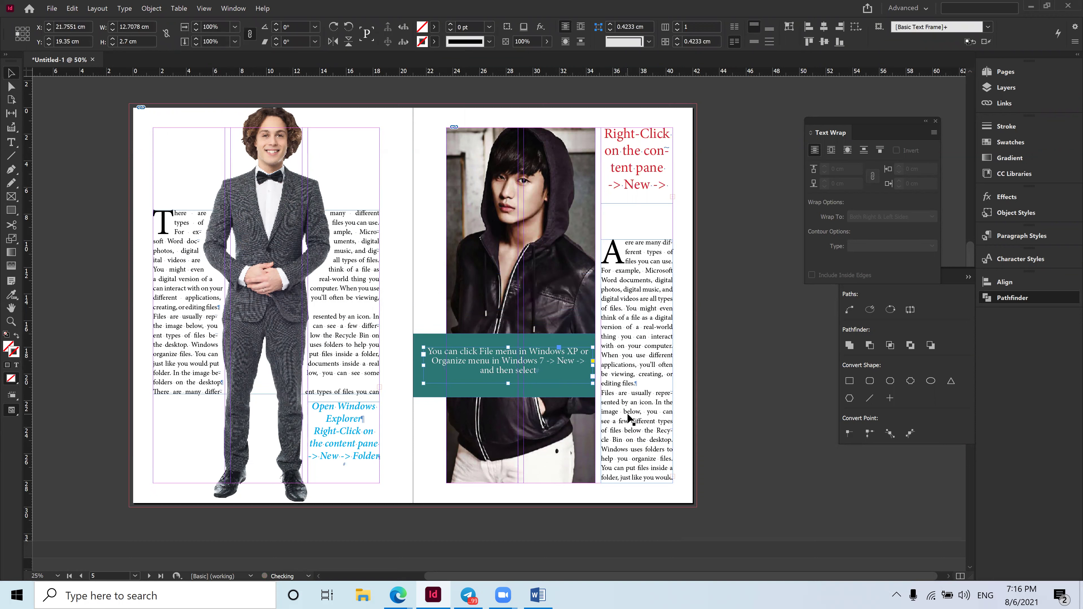
pyautogui.press('Left')
pyautogui.press('Down')
pyautogui.press('Down')
pyautogui.press('Down')
pyautogui.press('Down')
pyautogui.press('Down')
pyautogui.press('Down')
pyautogui.press('Down')
pyautogui.press('Down')
pyautogui.press('Down')
pyautogui.press('Down')
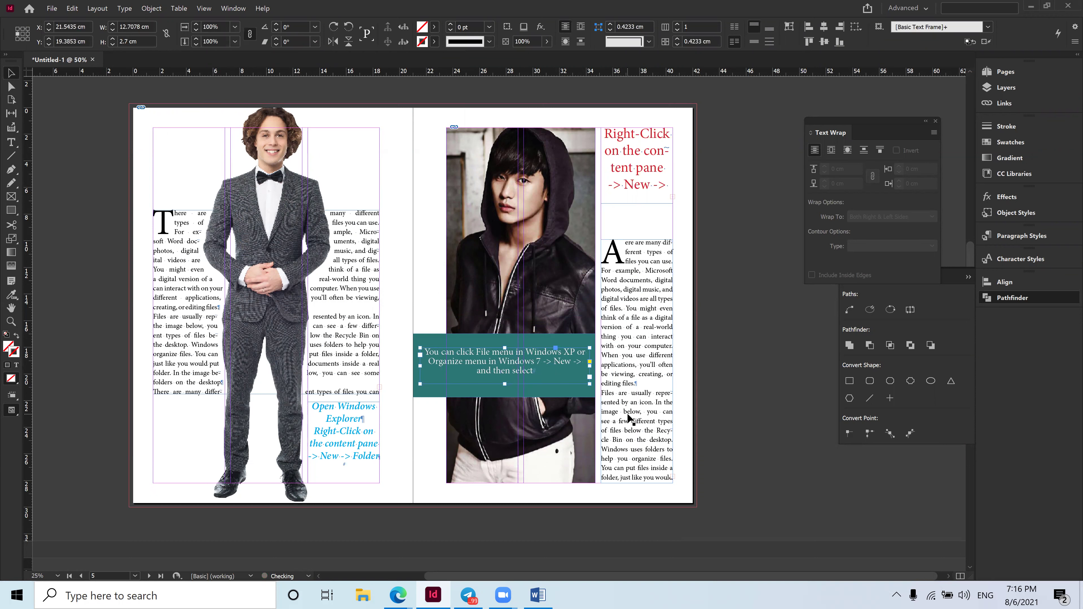
pyautogui.press('Down')
pyautogui.press('Down')
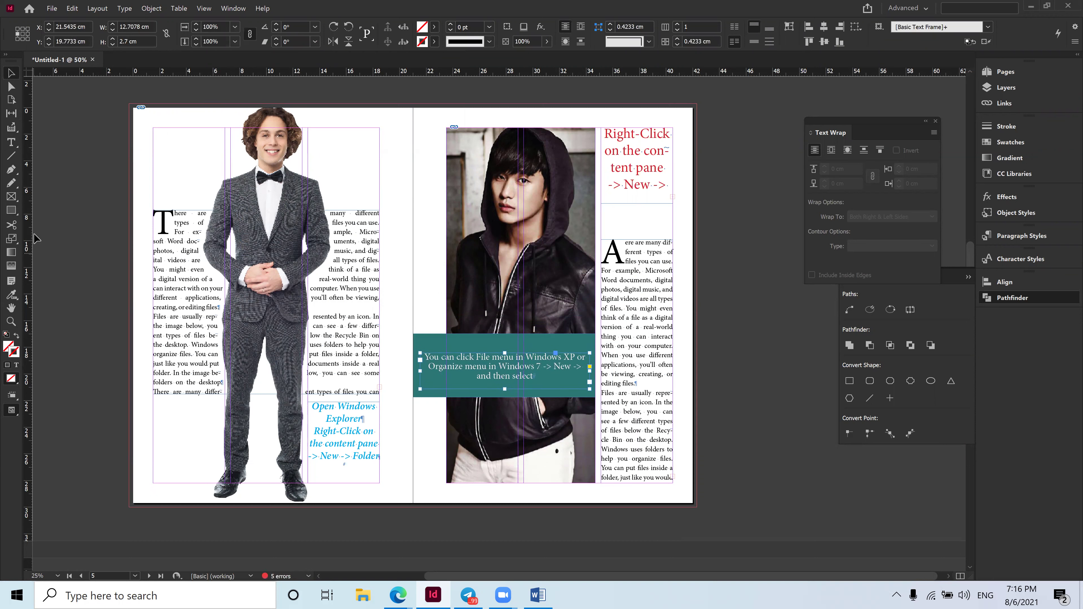
# Make all the text in the teal-band frame bold, then deselect everything.
pyautogui.click(11, 142)
pyautogui.click(508, 374)
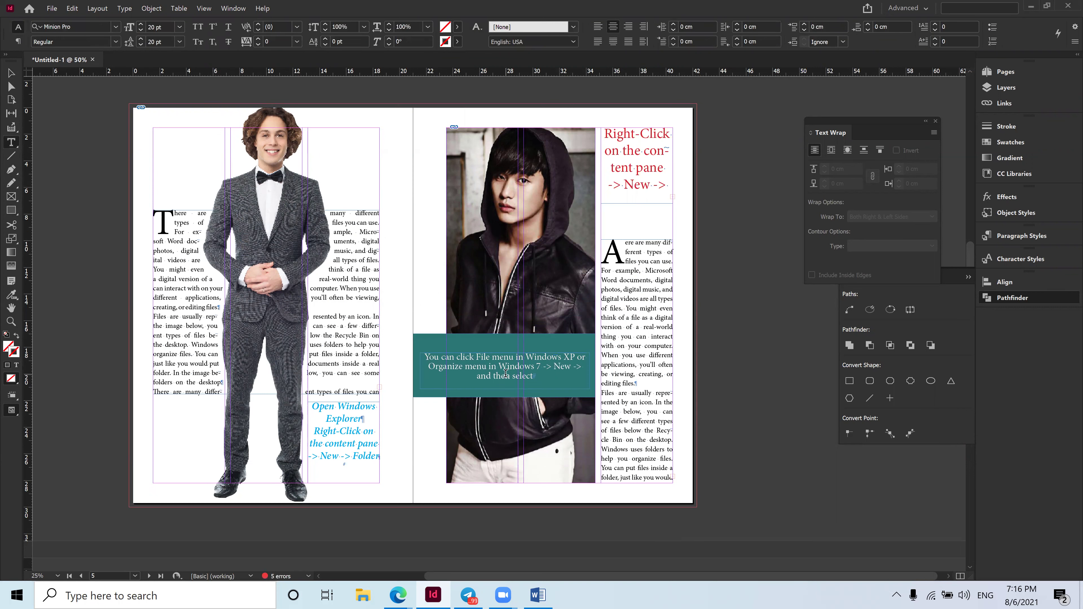
pyautogui.hotkey('ctrl', 'a')
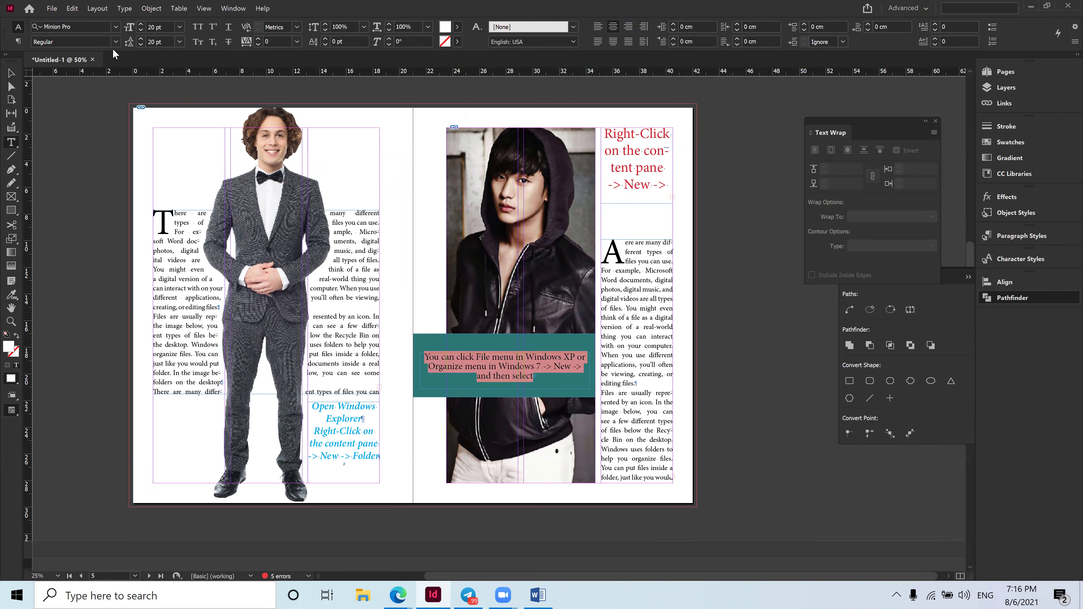
pyautogui.click(114, 41)
pyautogui.click(98, 162)
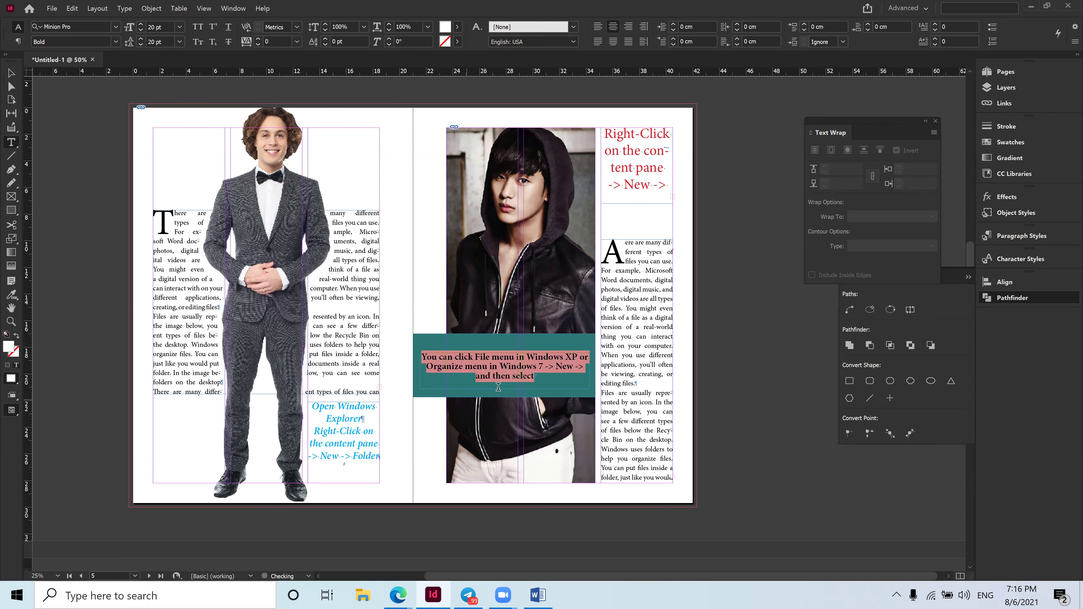
pyautogui.click(498, 387)
pyautogui.click(11, 73)
pyautogui.click(797, 440)
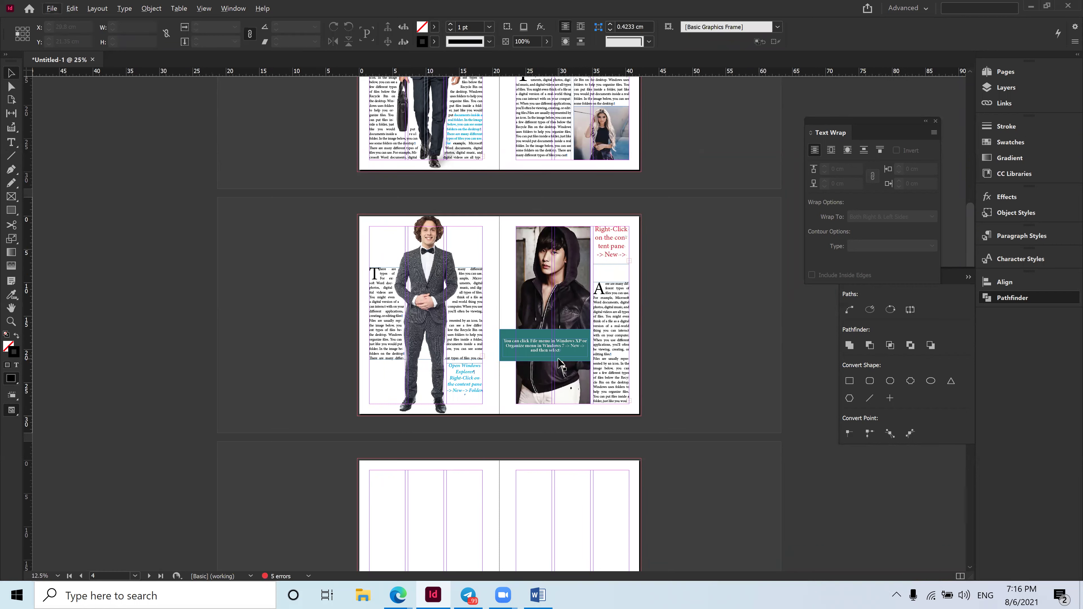
# Zoom and pan onto the blank page 7 spread, then bring up Magazine.pdf in Edge.
pyautogui.scroll(-6, 590, 422)
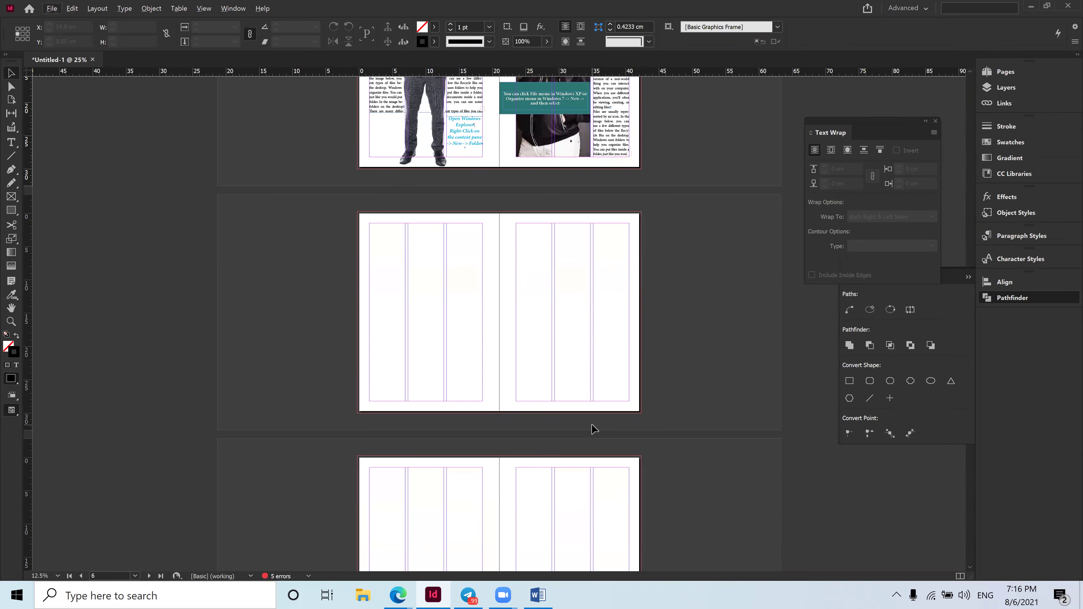
pyautogui.hotkey('ctrl', '=')
pyautogui.moveTo(641, 301); pyautogui.dragTo(423, 375)
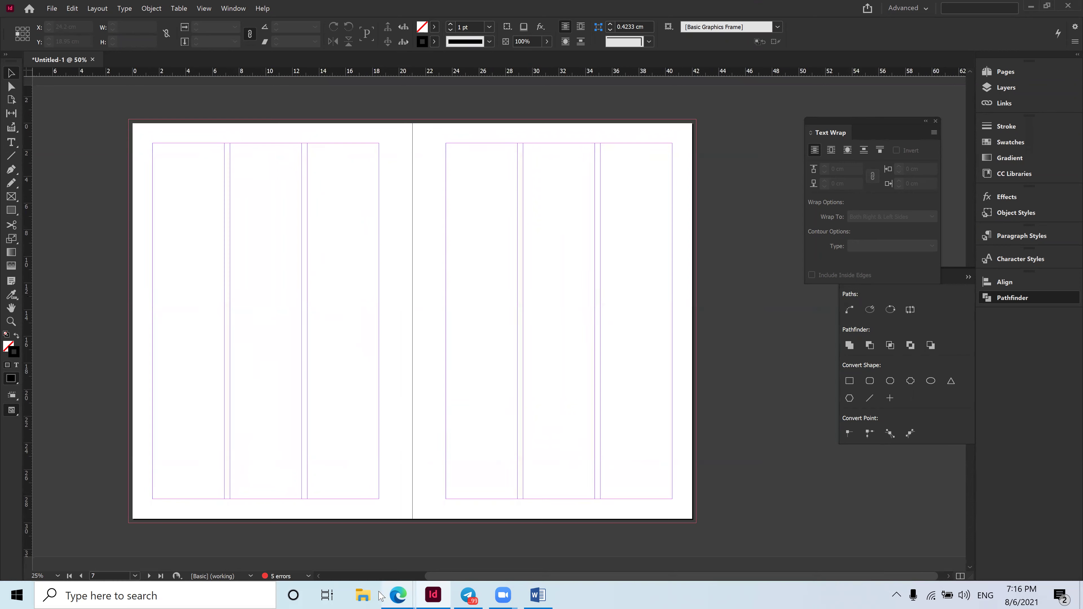
pyautogui.moveTo(398, 595)
pyautogui.click(375, 571)
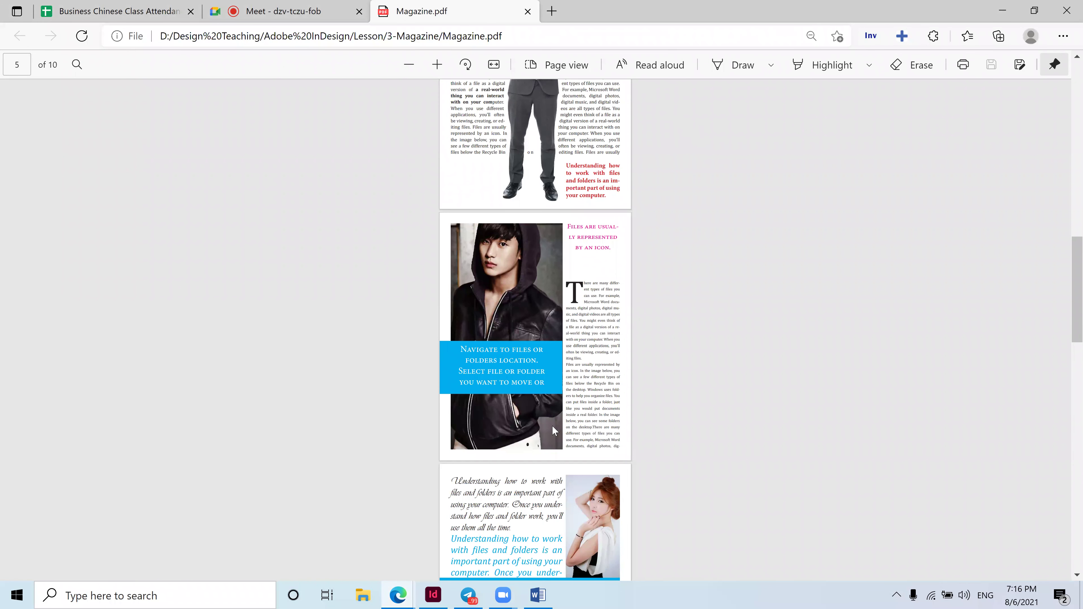
# Scroll Magazine.pdf to page 6, the red-haired woman's page, then return to InDesign.
pyautogui.scroll(-7, 579, 422)
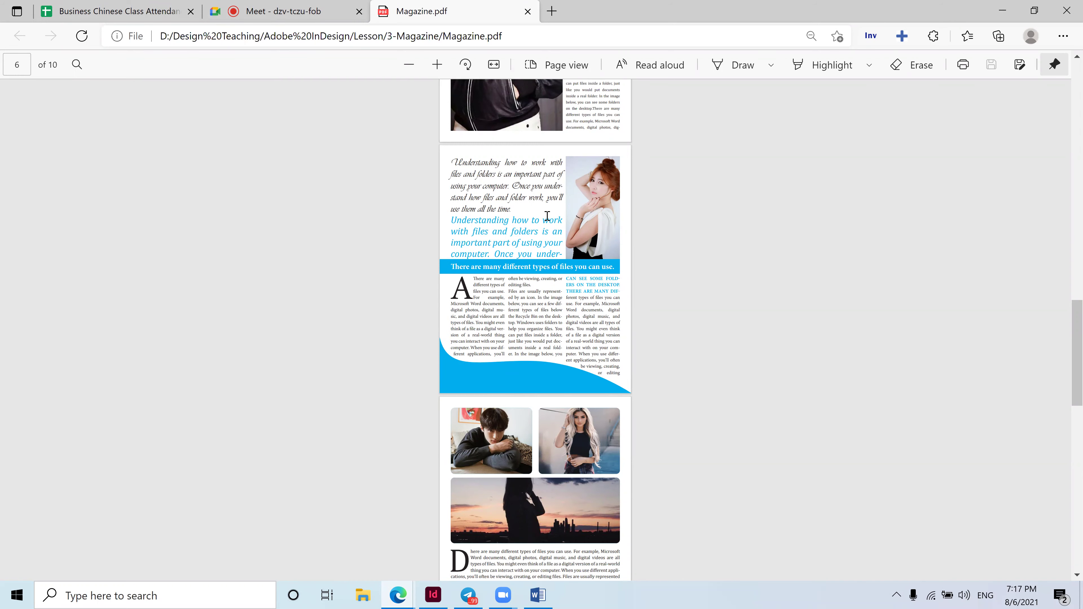
pyautogui.click(433, 595)
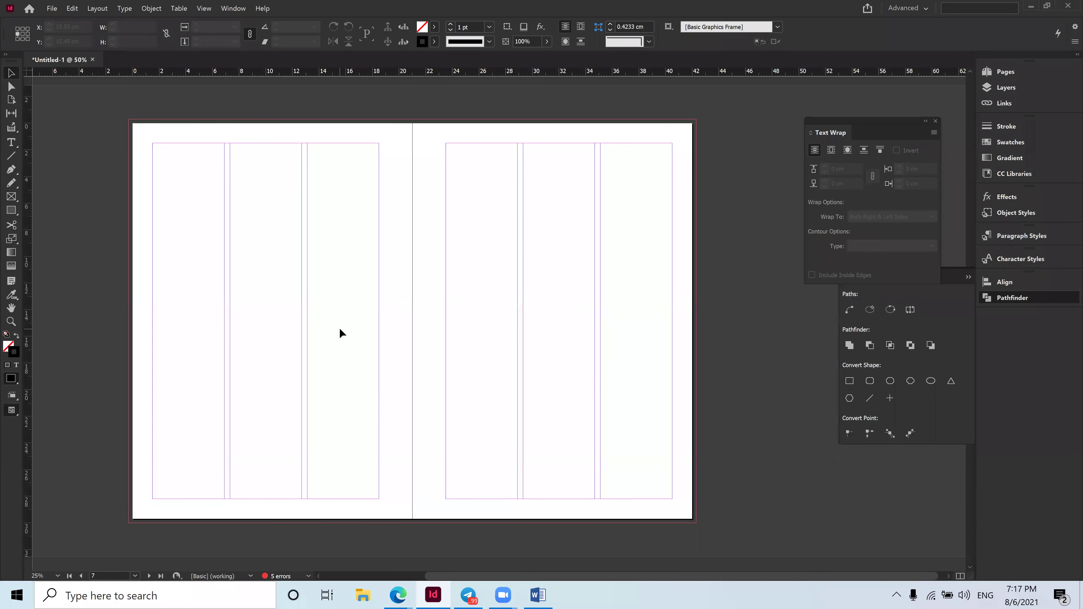
# Draw a picture frame atop the left page's third column and place the R (2) photo into it.
pyautogui.click(10, 199)
pyautogui.moveTo(307, 145); pyautogui.dragTo(378, 295)
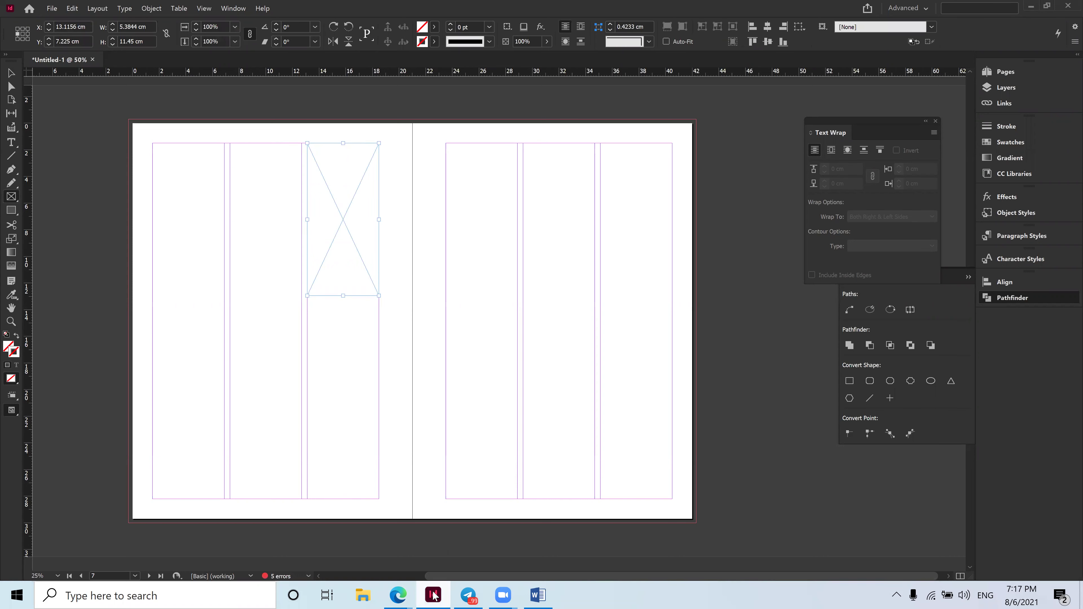
pyautogui.click(51, 8)
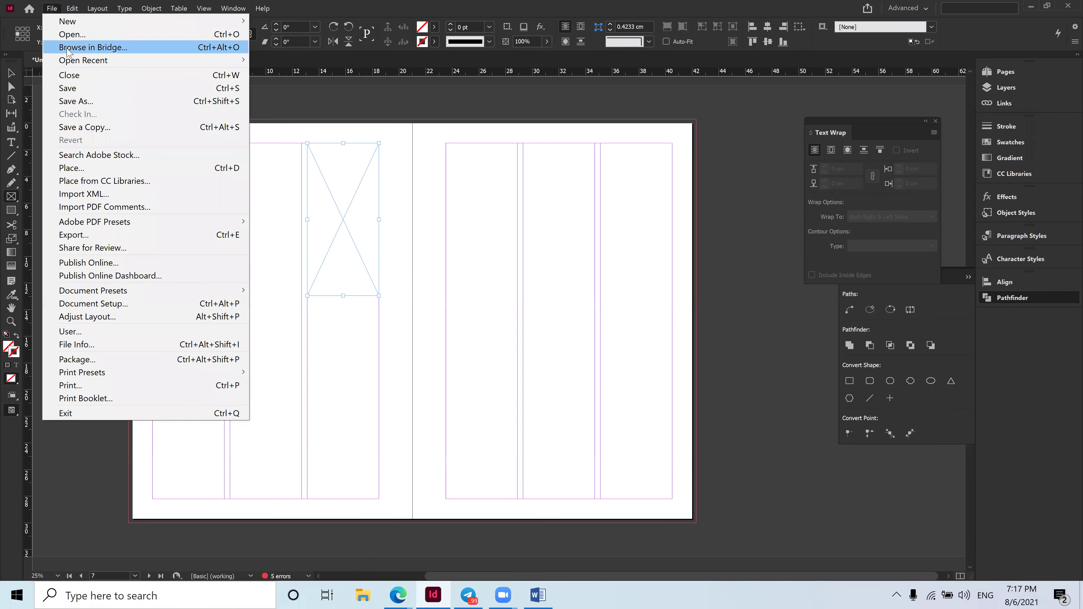
pyautogui.click(82, 169)
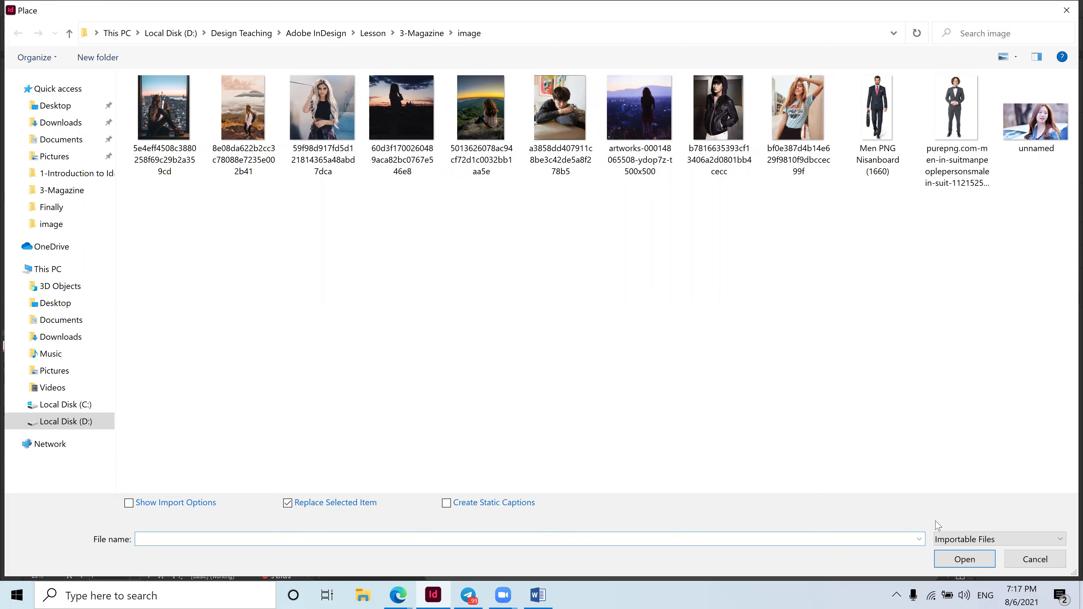
pyautogui.click(963, 539)
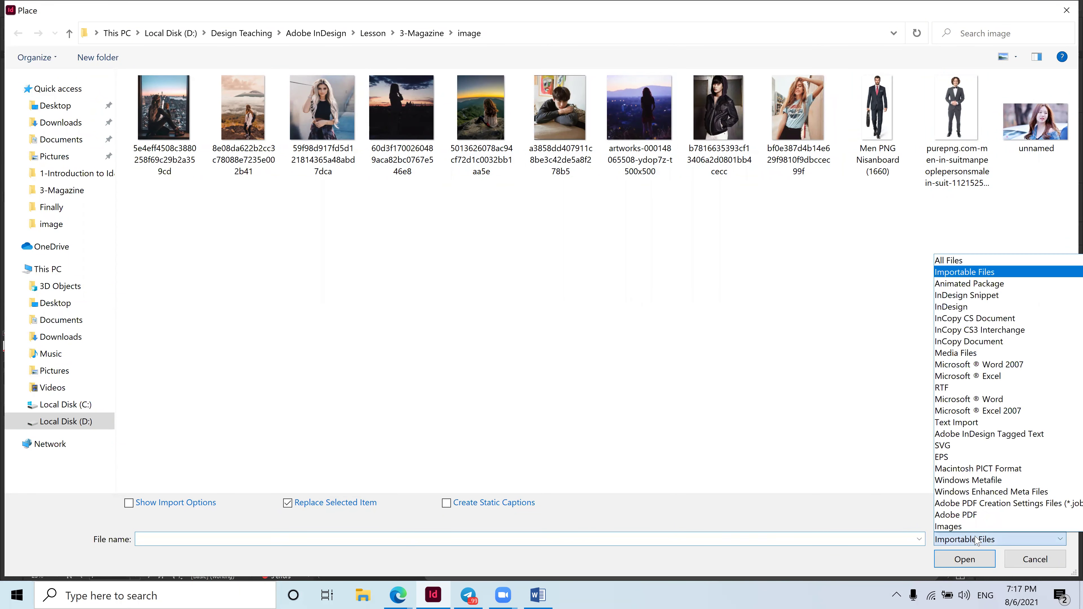
pyautogui.click(976, 261)
pyautogui.click(401, 216)
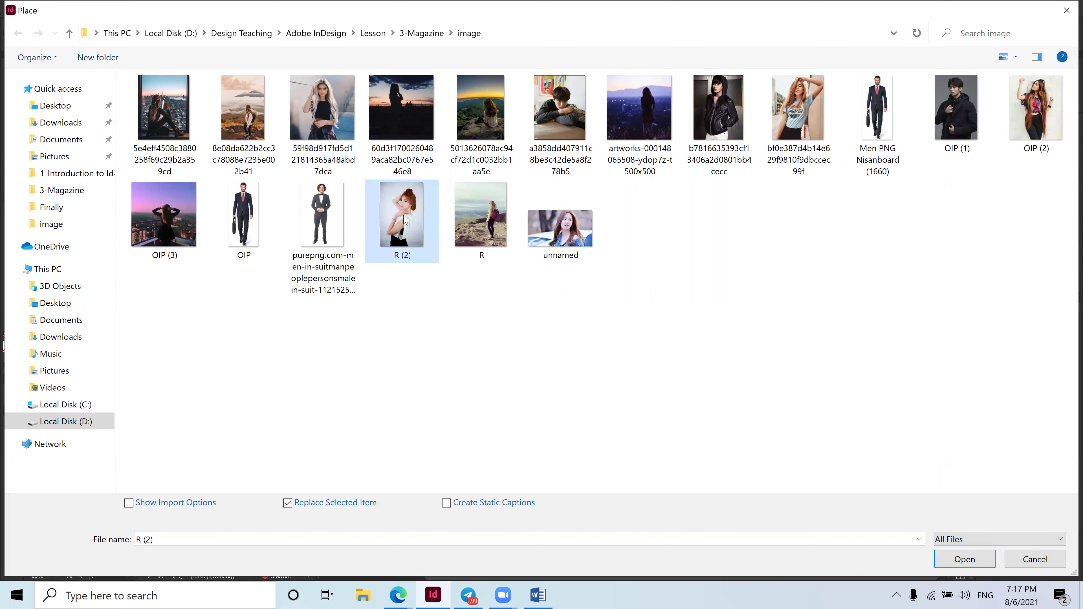
pyautogui.click(964, 559)
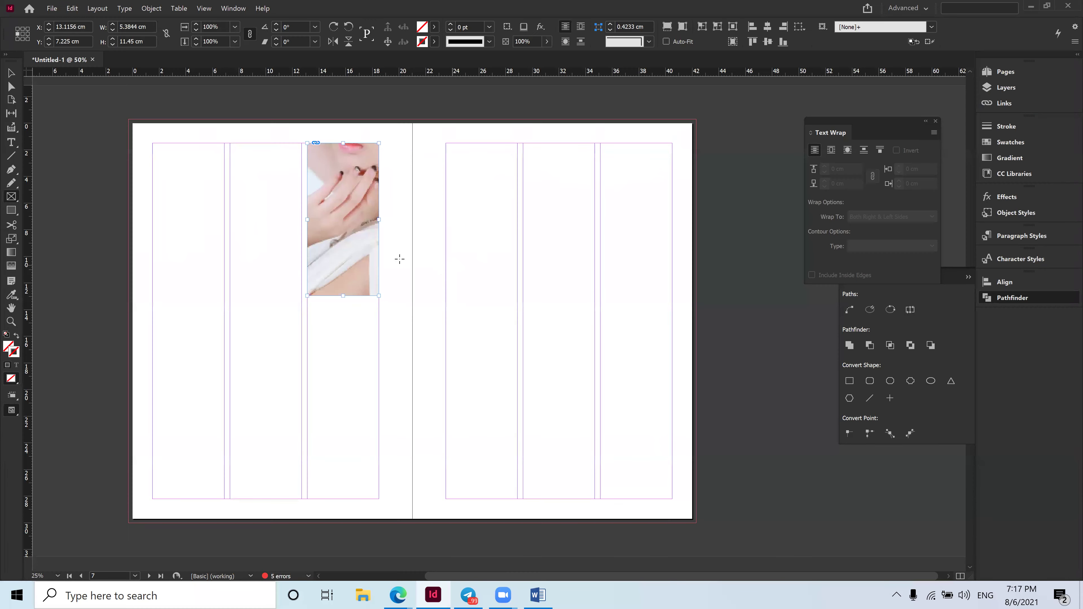
# Set the photo's fitting to Fill Frame Proportionally.
pyautogui.rightClick(346, 194)
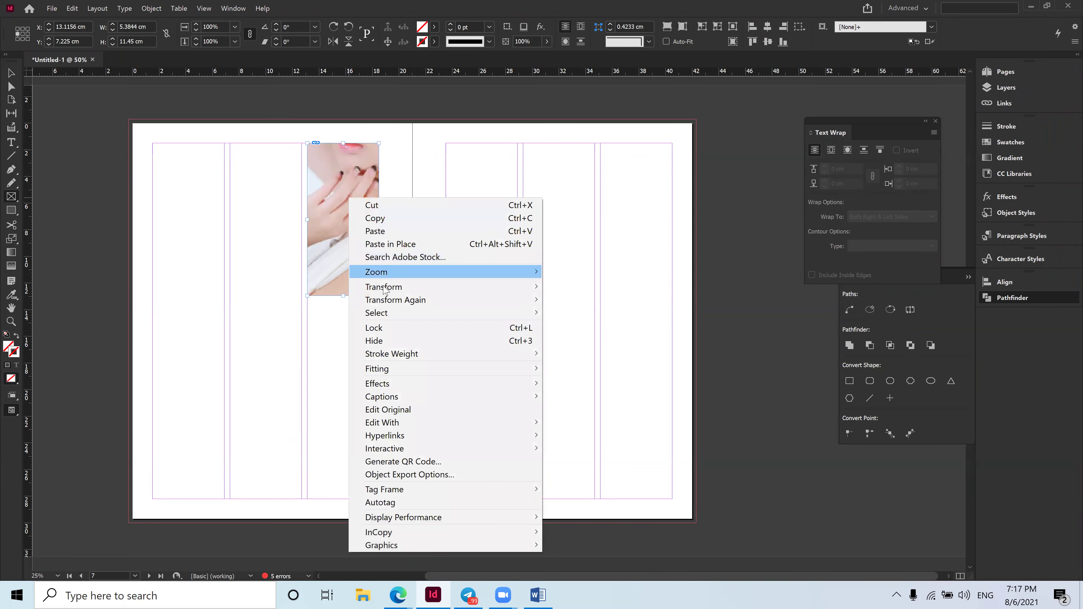
pyautogui.moveTo(429, 368)
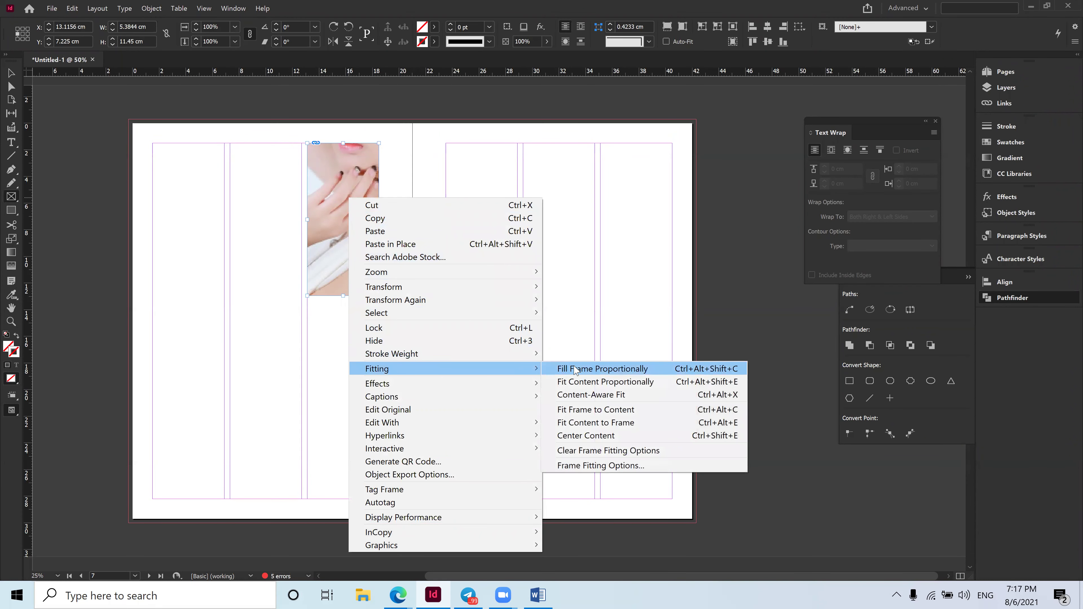
pyautogui.click(587, 368)
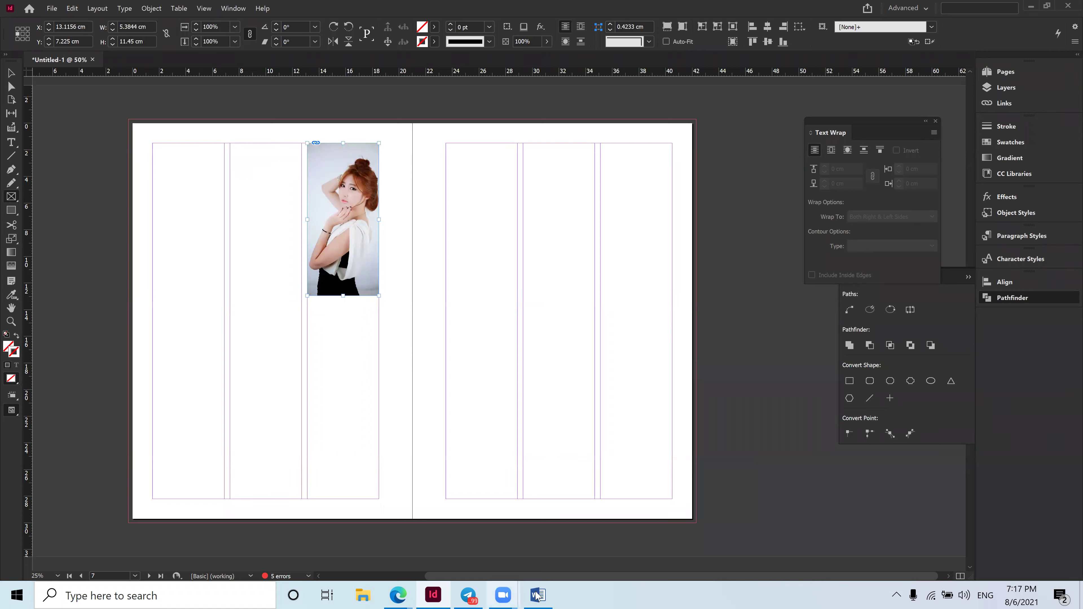
pyautogui.moveTo(396, 596)
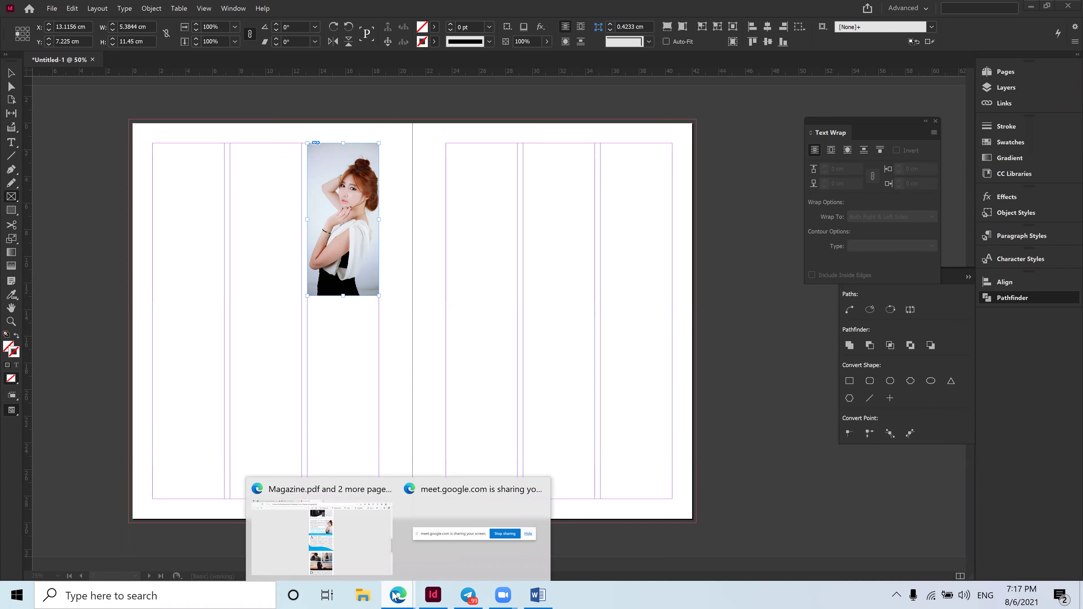
# Draw a text frame from the first column's top-left corner across two columns.
pyautogui.click(11, 144)
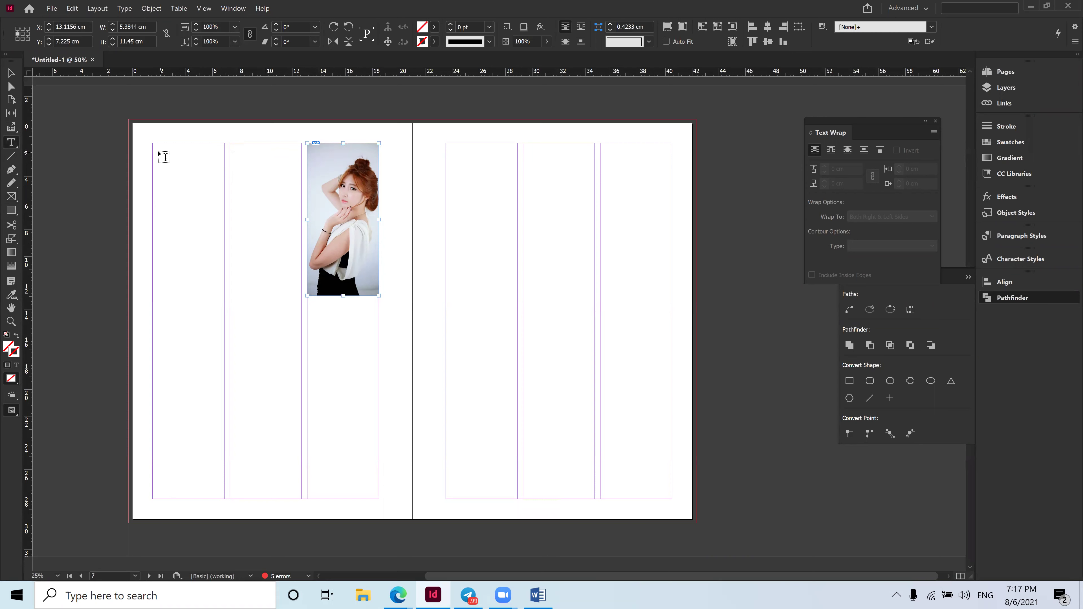
pyautogui.moveTo(159, 148); pyautogui.dragTo(301, 230)
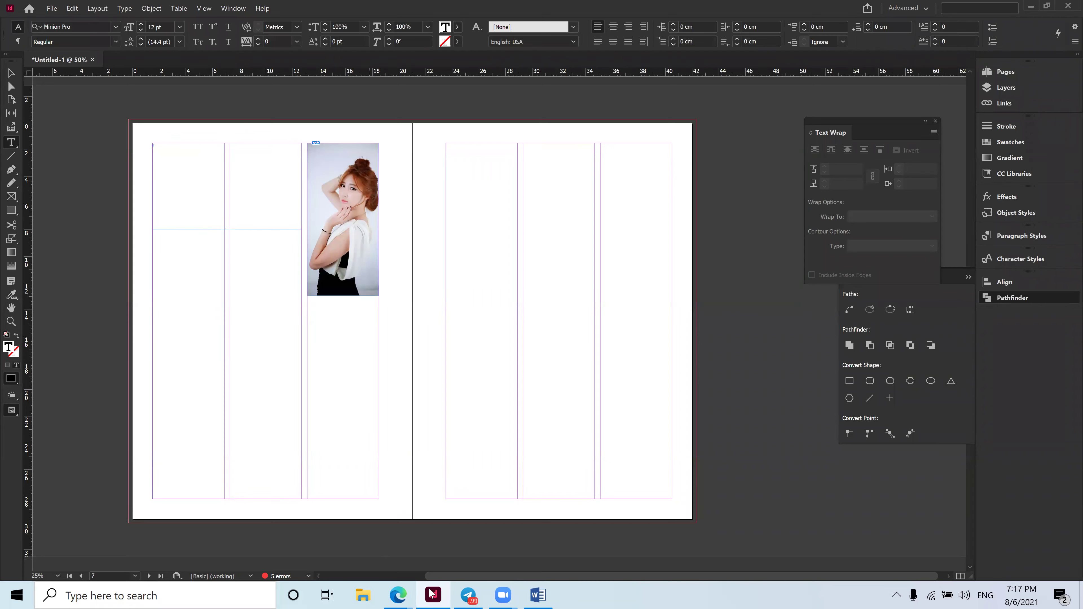
# Select and copy the understanding-files-and-folders paragraph in Word, then go back to InDesign.
pyautogui.click(537, 595)
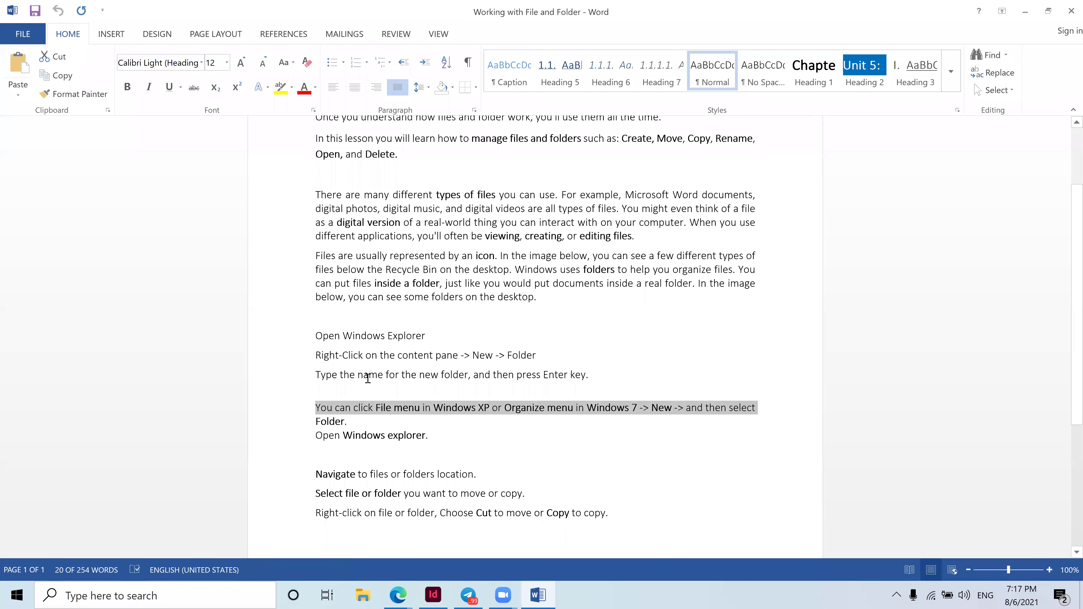
pyautogui.scroll(-3, 402, 392)
pyautogui.scroll(6, 402, 392)
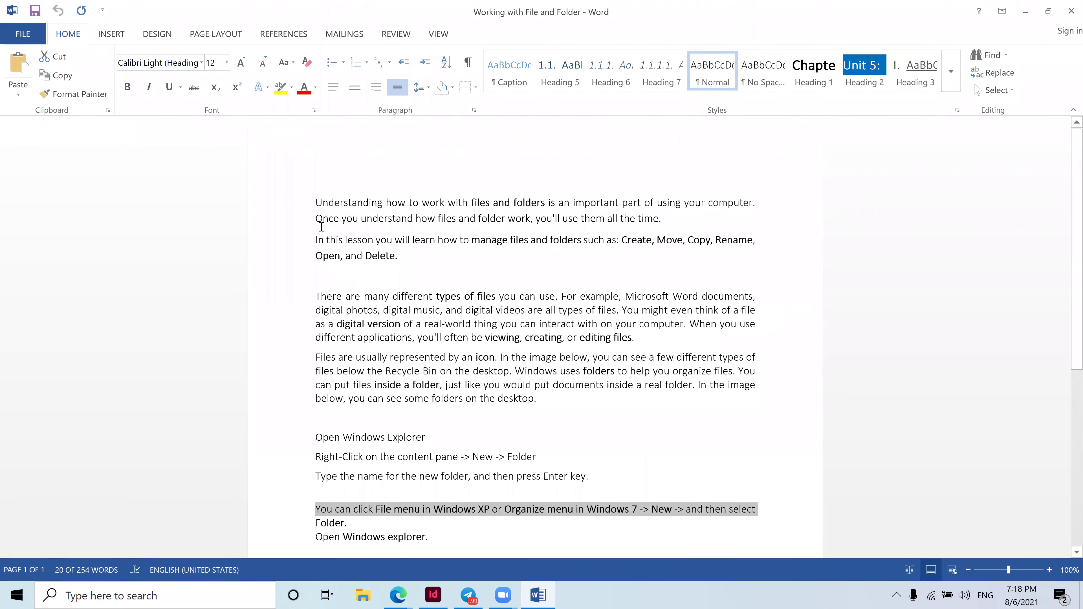
pyautogui.moveTo(314, 200); pyautogui.dragTo(680, 218)
pyautogui.hotkey('ctrl', 'c')
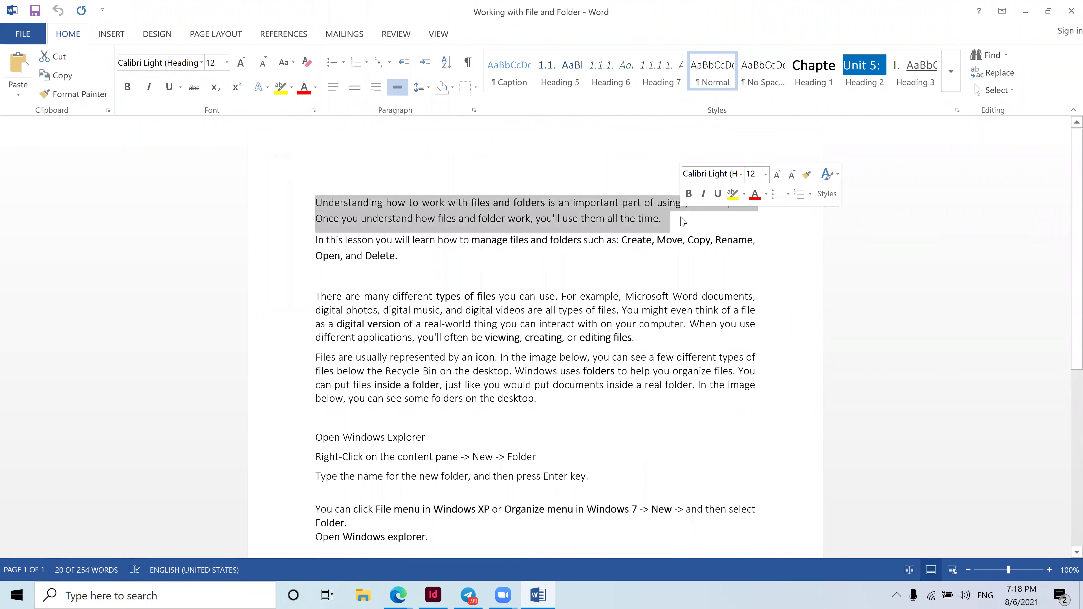
pyautogui.click(433, 595)
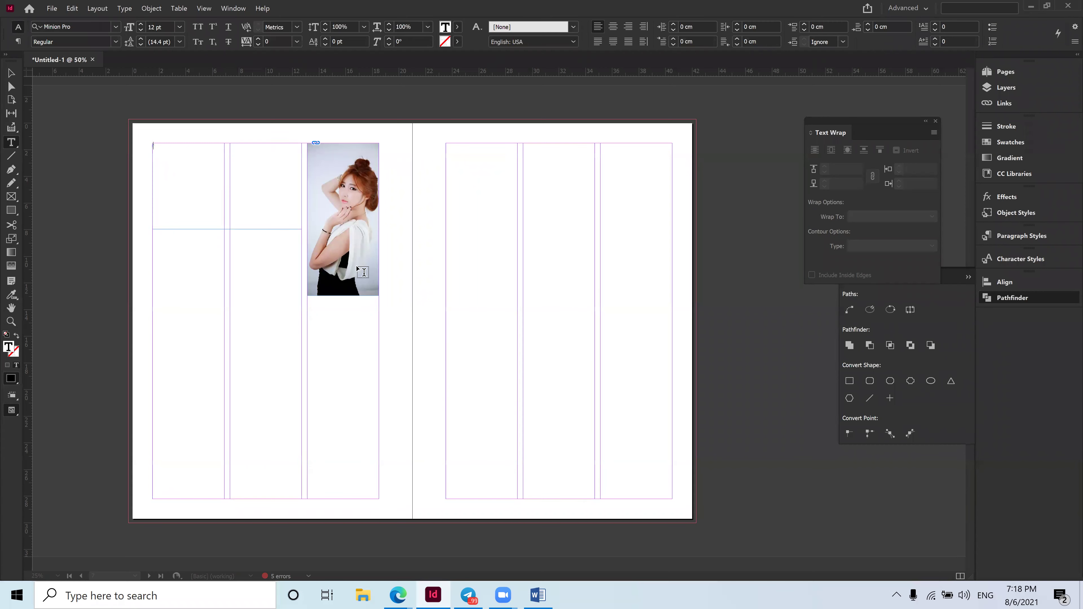
# Paste the paragraph into the new frame and set it to 15 pt with 20 pt leading.
pyautogui.hotkey('ctrl', 'v')
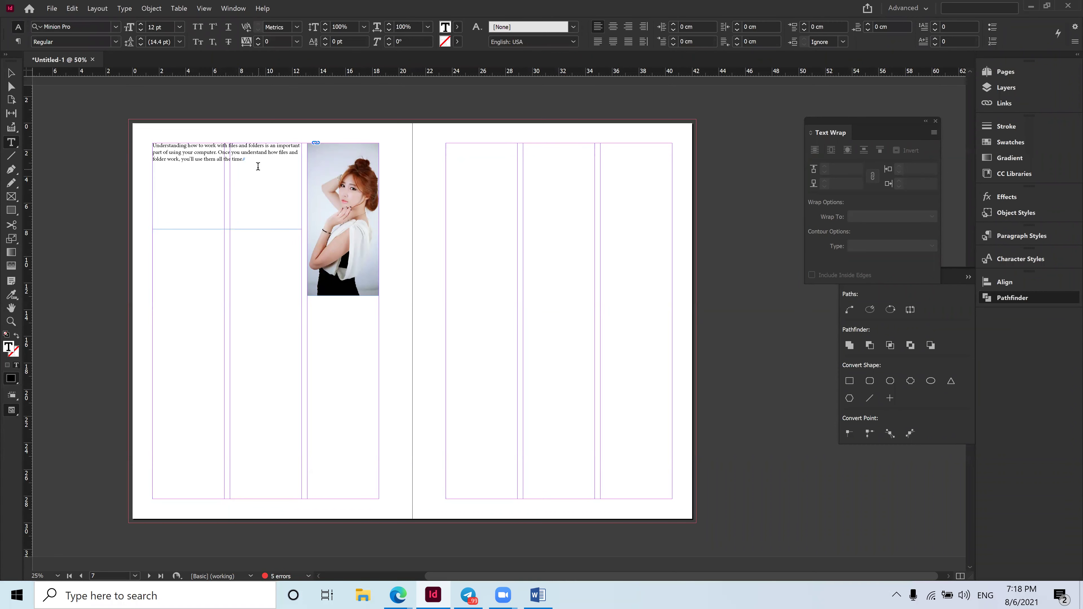
pyautogui.hotkey('ctrl', 'a')
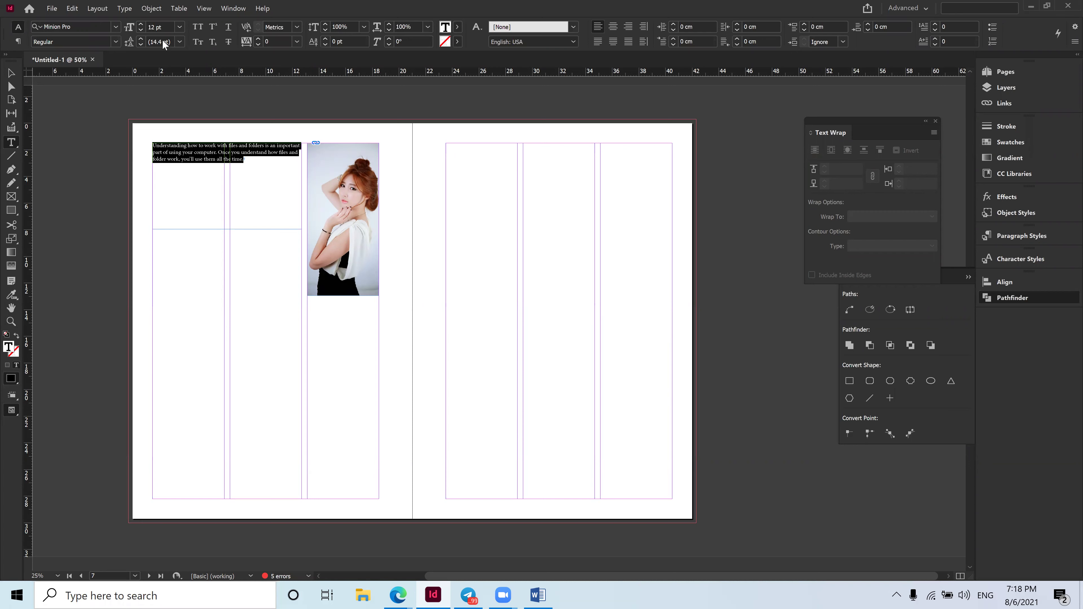
pyautogui.click(166, 28)
pyautogui.write('15')
pyautogui.press('Return')
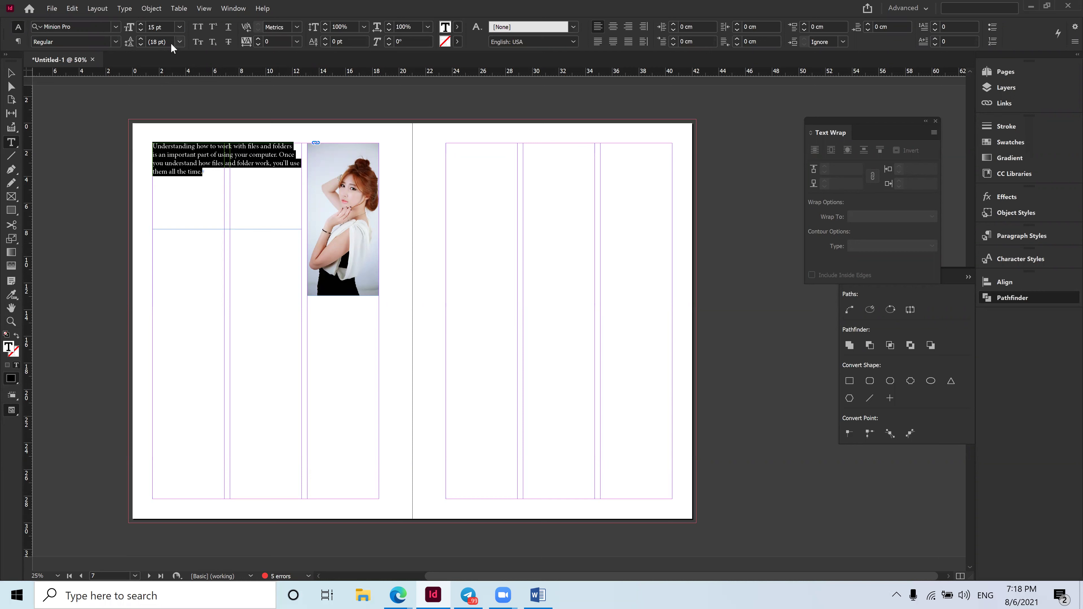
pyautogui.write('20')
pyautogui.press('Delete')
pyautogui.press('Delete')
pyautogui.press('Delete')
pyautogui.press('Delete')
pyautogui.press('Delete')
pyautogui.press('Delete')
pyautogui.press('Return')
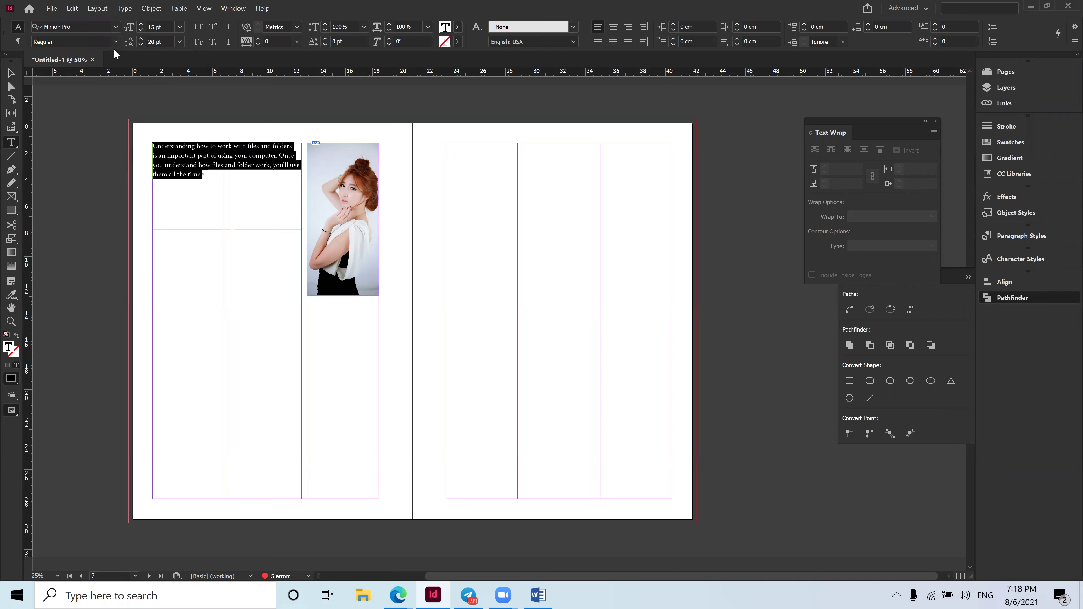
# Make the paragraph bold, justified with last line left, in AKbalthom Superhero.
pyautogui.click(114, 41)
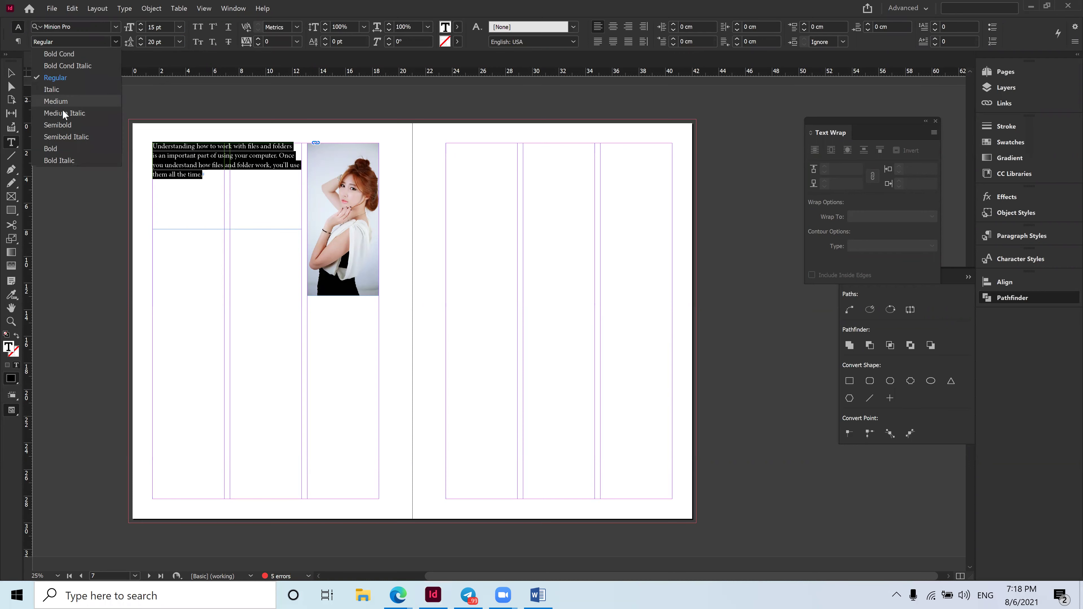
pyautogui.click(53, 149)
pyautogui.click(597, 41)
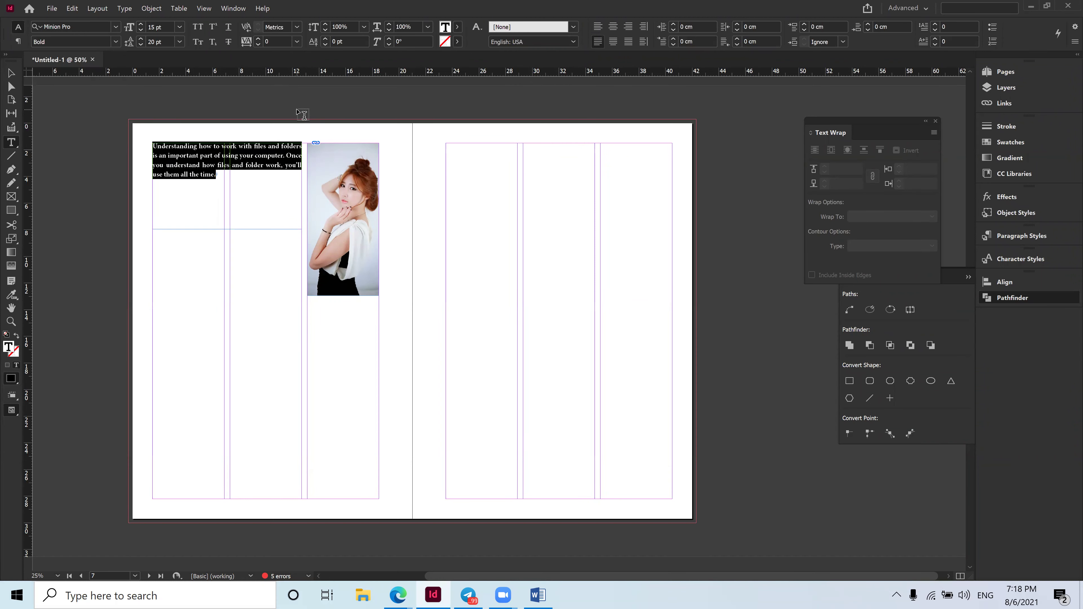
pyautogui.click(115, 27)
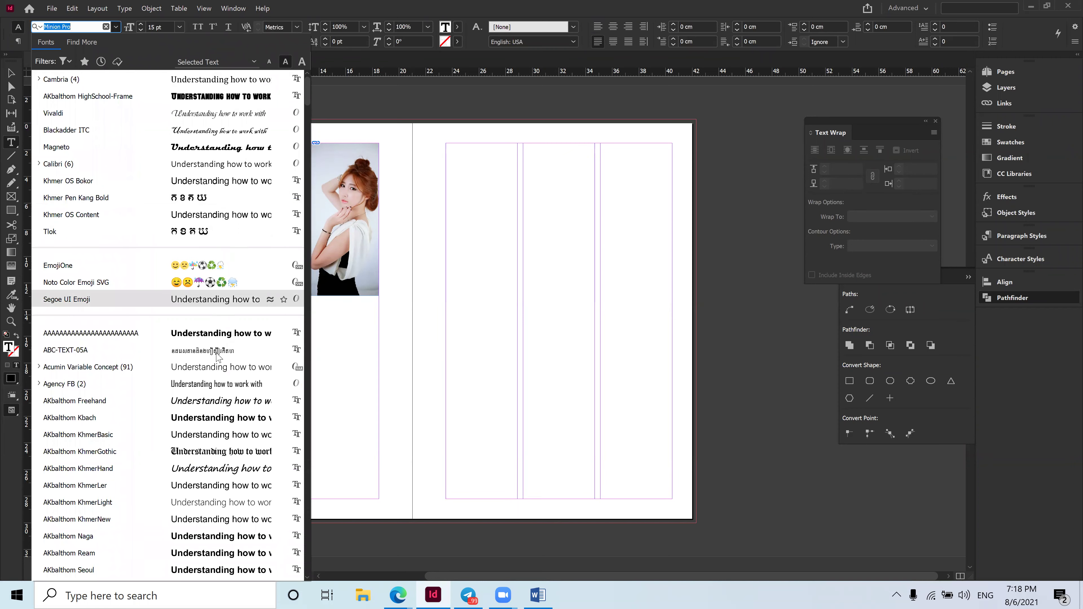
pyautogui.scroll(-1, 220, 353)
pyautogui.scroll(-4, 220, 353)
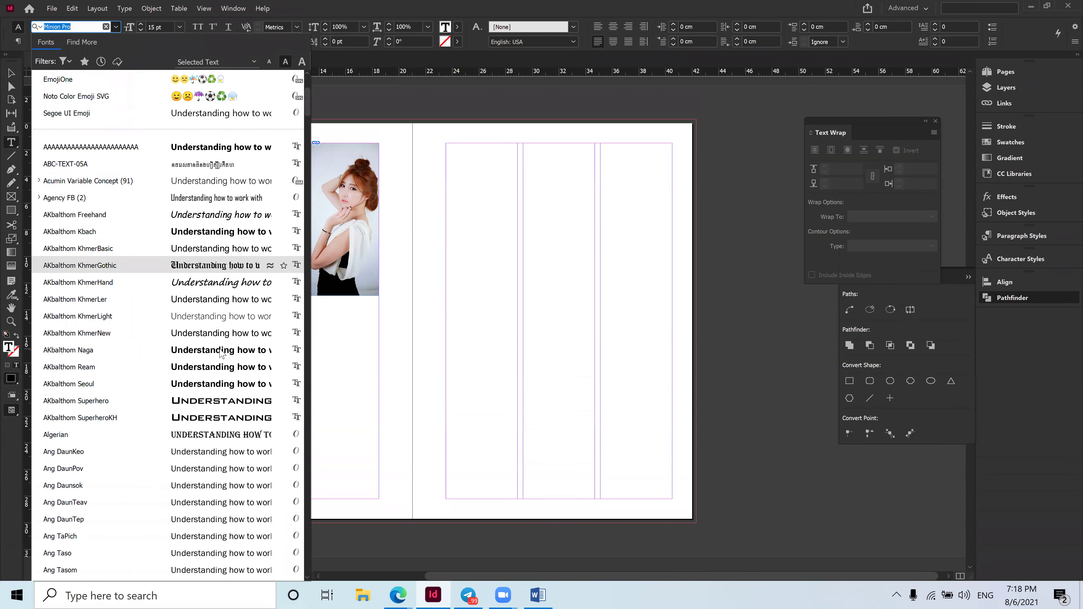
pyautogui.click(216, 406)
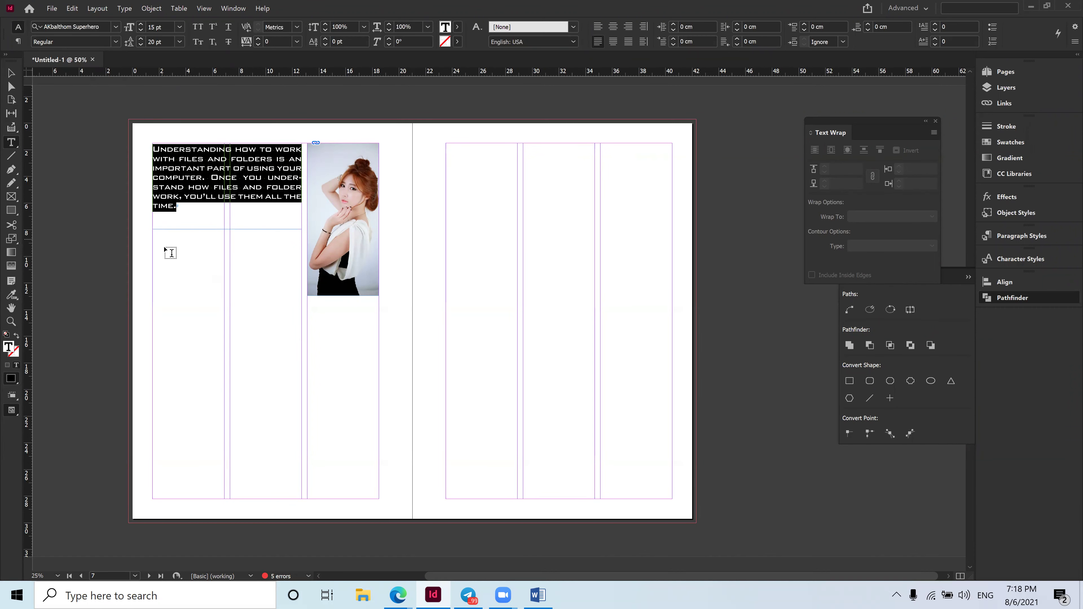
pyautogui.click(11, 73)
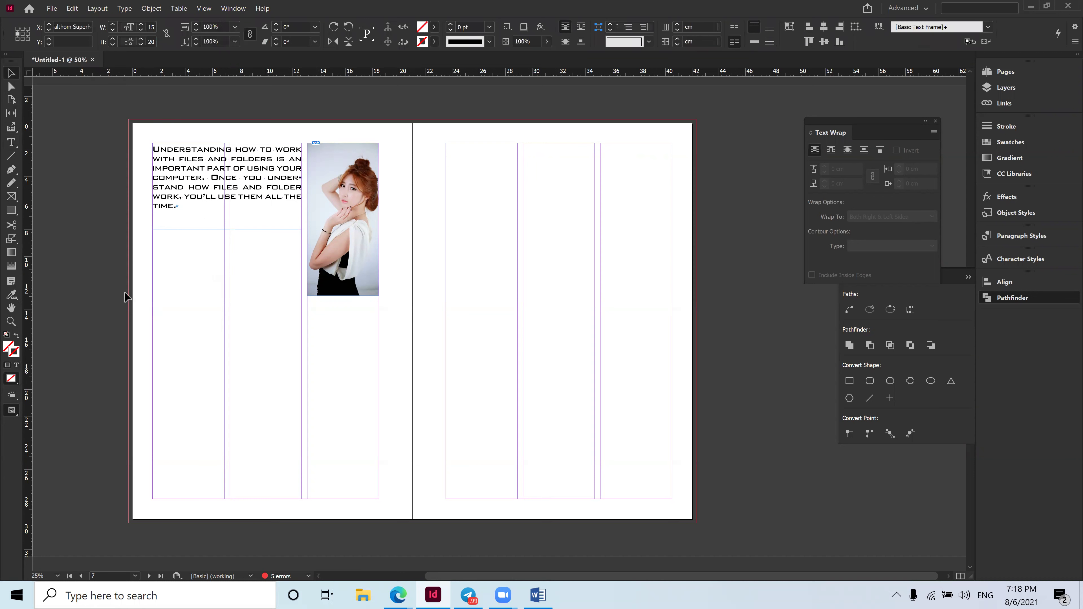
# Draw a text frame below the first paragraph, paste the paragraph again and set 15 pt with 20 pt leading.
pyautogui.click(109, 266)
pyautogui.press('t')
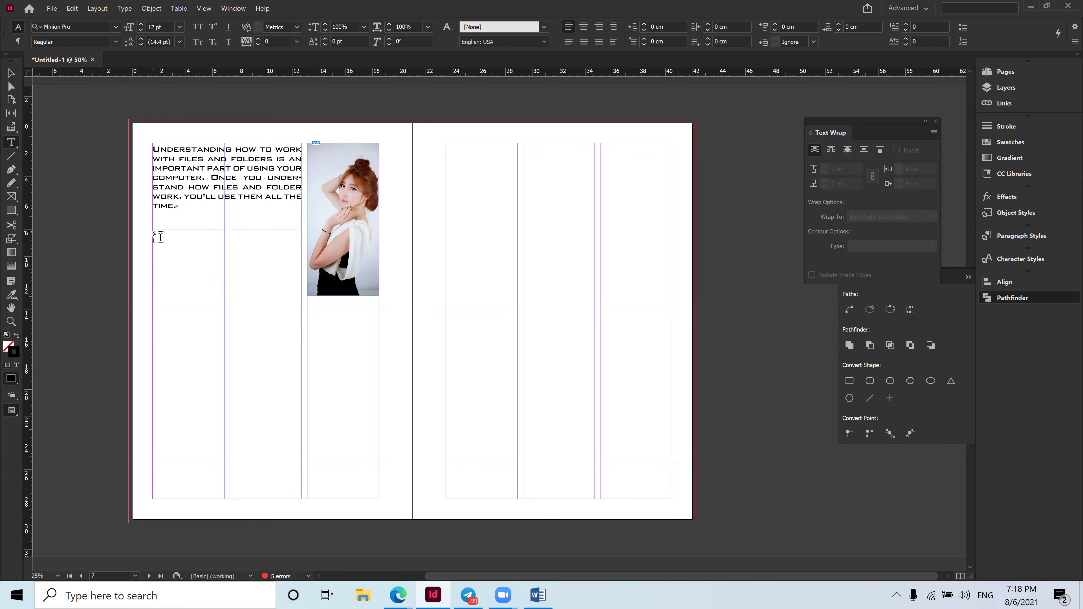
pyautogui.moveTo(152, 231); pyautogui.dragTo(300, 299)
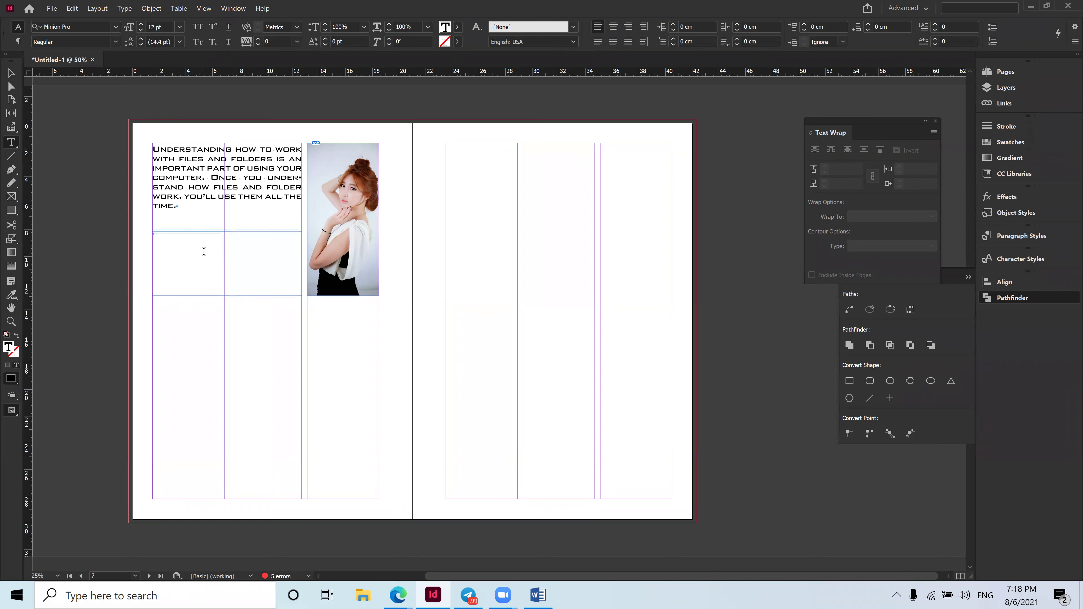
pyautogui.hotkey('ctrl', 'v')
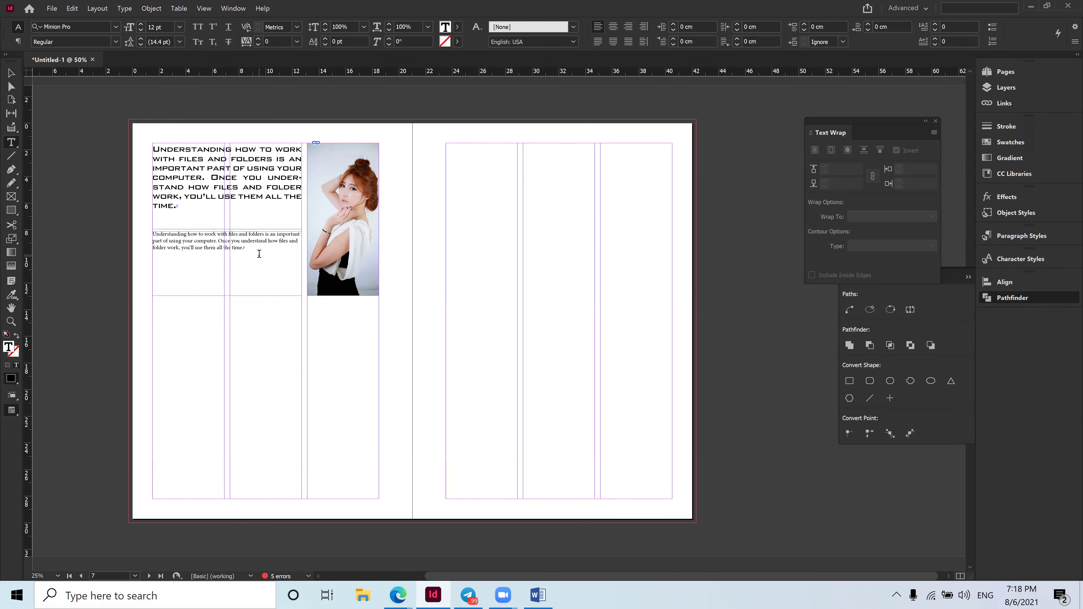
pyautogui.hotkey('ctrl', 'a')
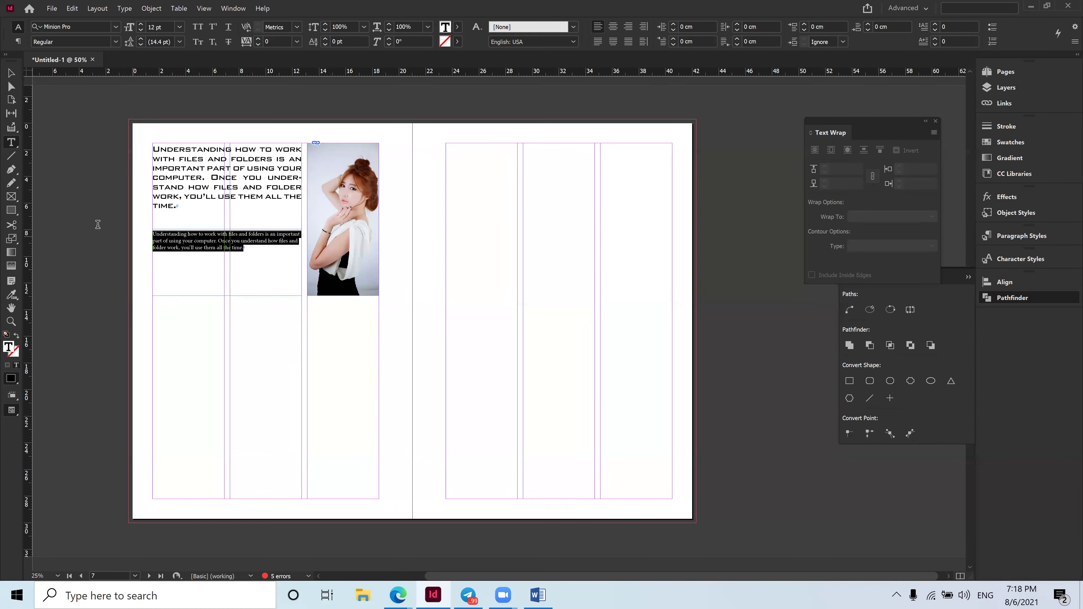
pyautogui.click(169, 32)
pyautogui.write('15')
pyautogui.press('Return')
pyautogui.click(125, 41)
pyautogui.write('20')
pyautogui.press('Return')
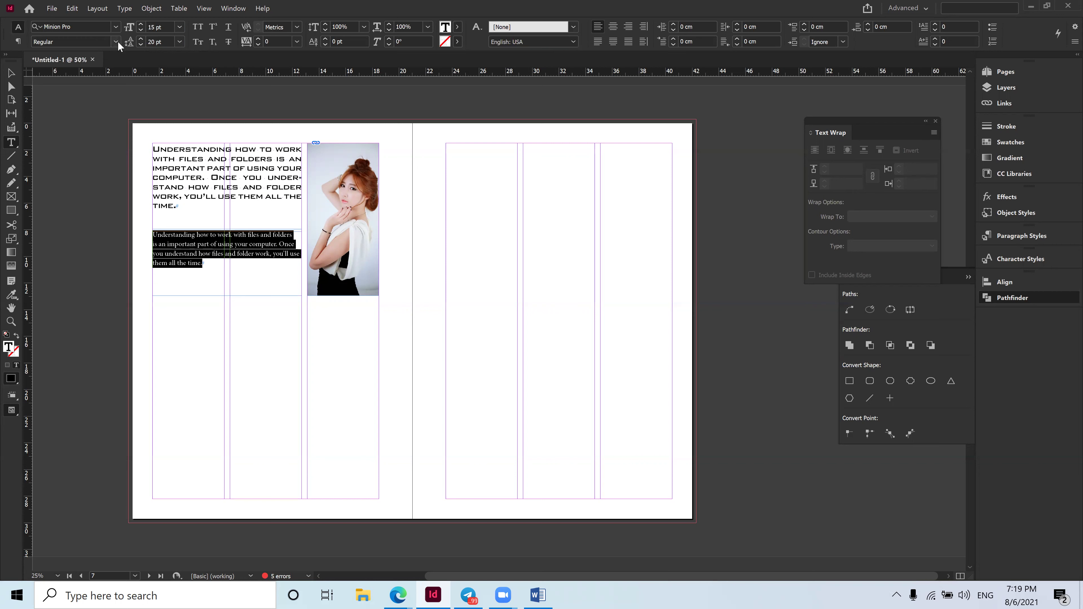
# Justify the second paragraph, make it bold and magenta, in Matura MT Script Capitals.
pyautogui.click(598, 41)
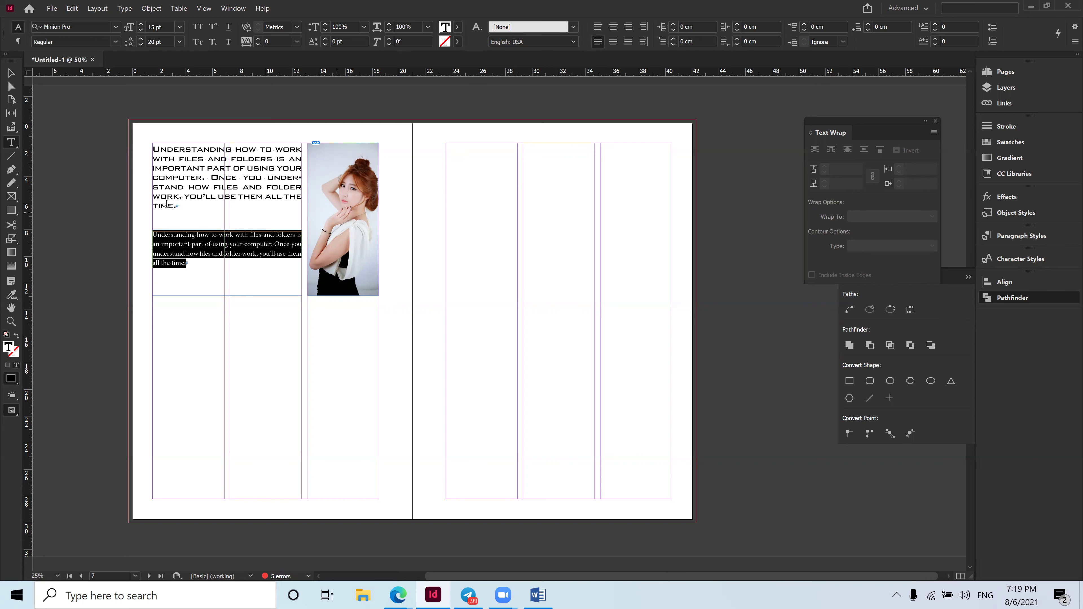
pyautogui.click(115, 41)
pyautogui.click(58, 148)
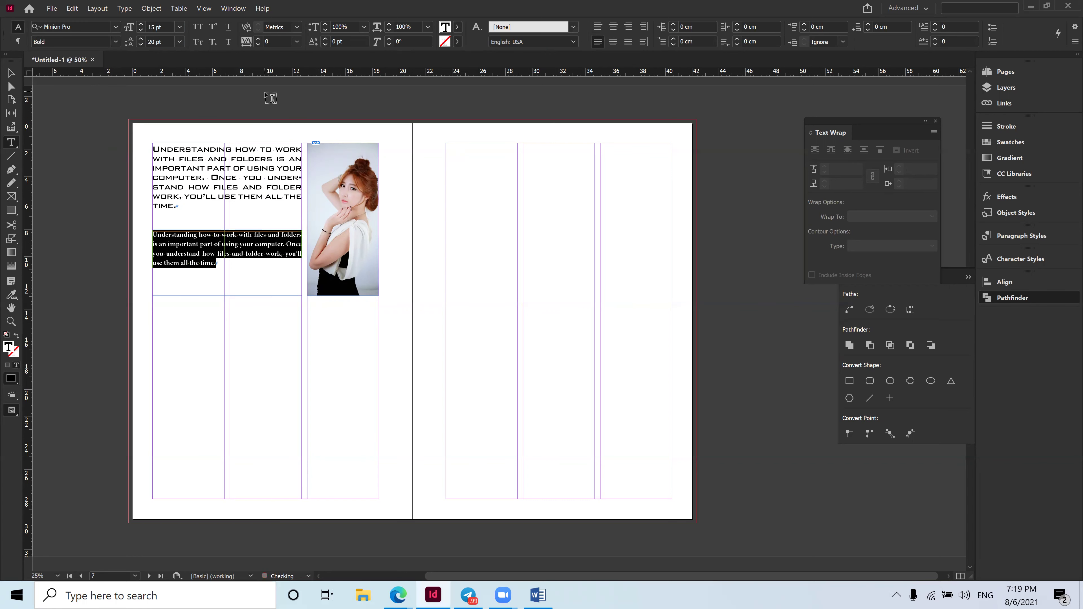
pyautogui.click(457, 26)
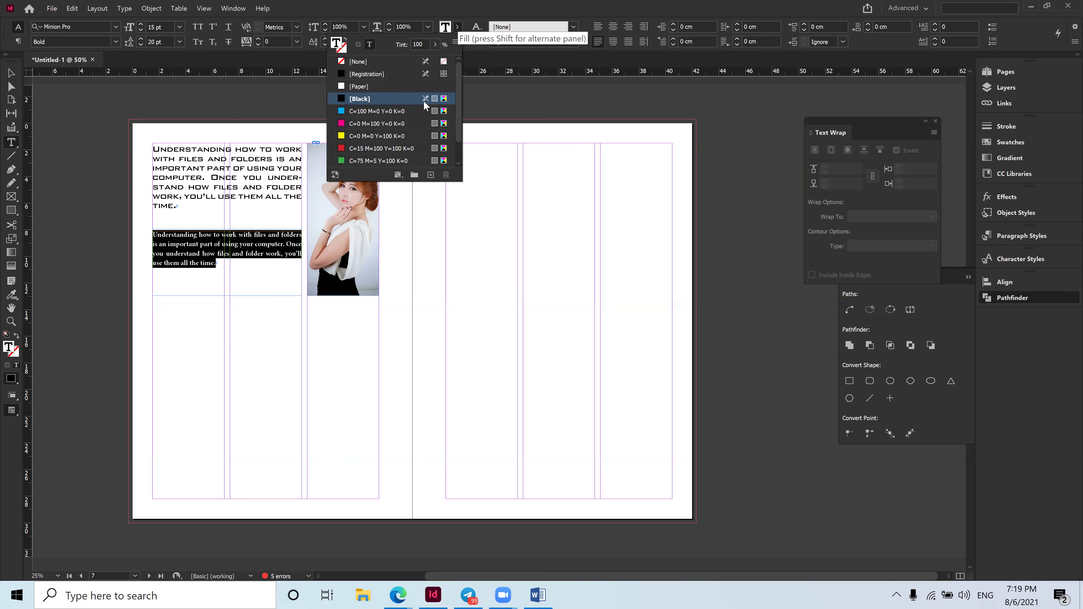
pyautogui.click(341, 125)
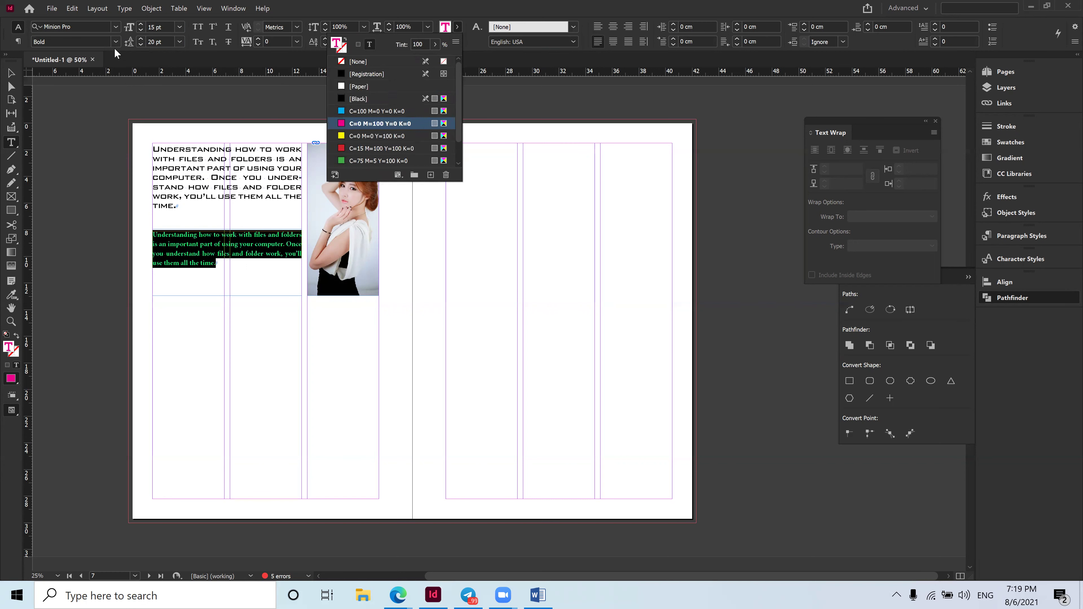
pyautogui.click(115, 30)
pyautogui.click(114, 31)
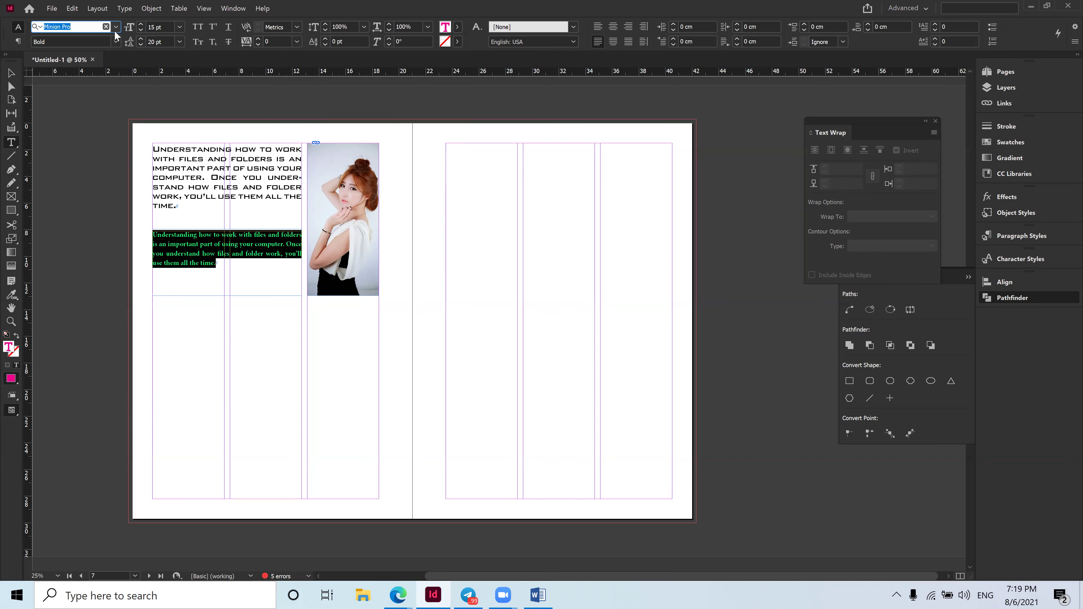
pyautogui.click(115, 30)
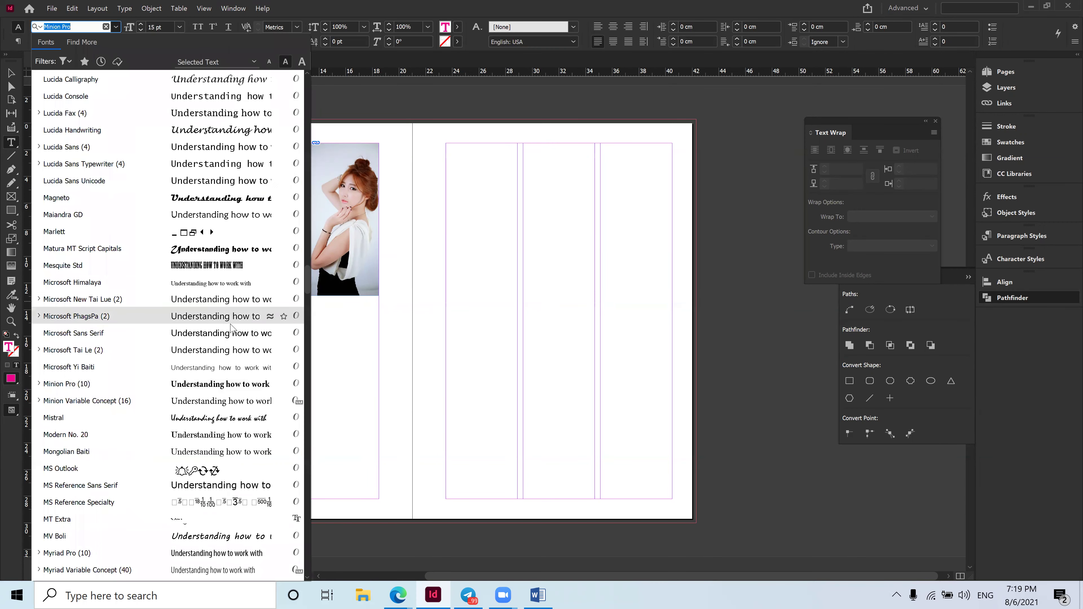
pyautogui.click(222, 248)
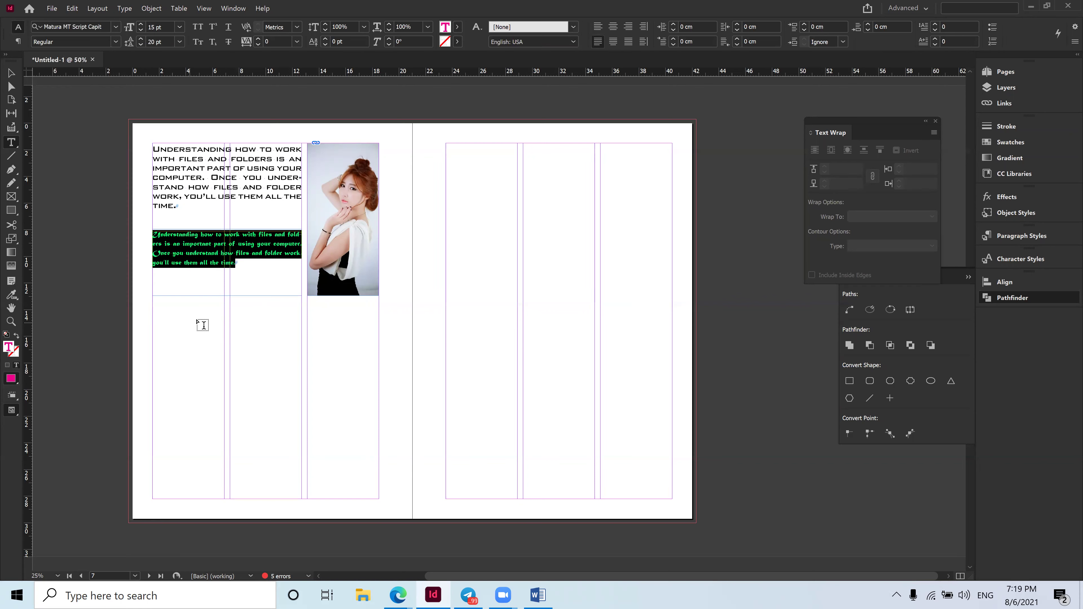
# Raise the text size to 19 pt, centre the last line, then deselect the frames.
pyautogui.click(140, 24)
pyautogui.click(140, 25)
pyautogui.click(140, 24)
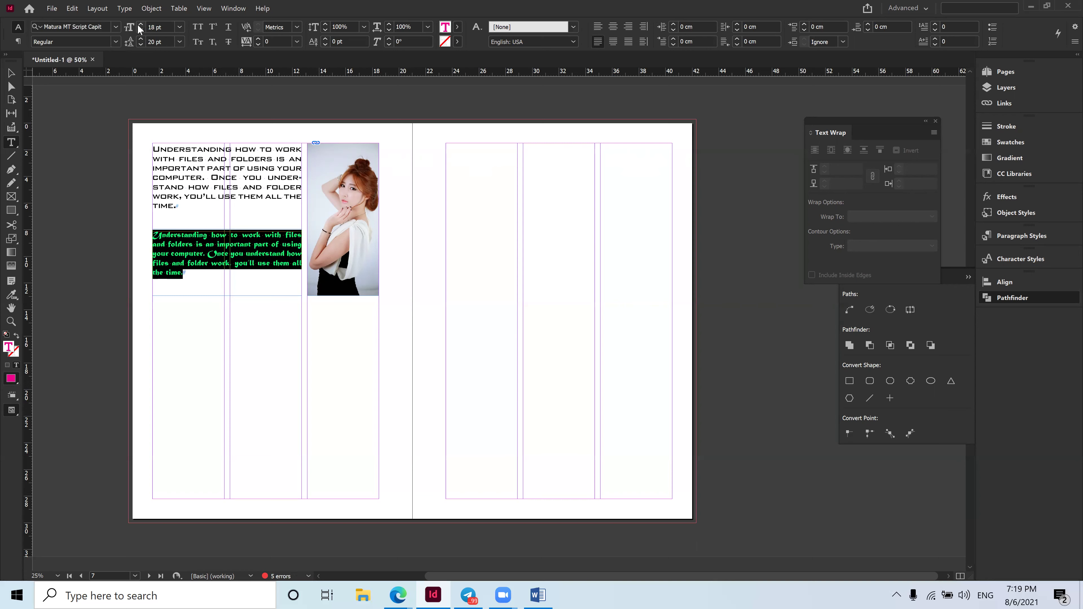
pyautogui.click(140, 24)
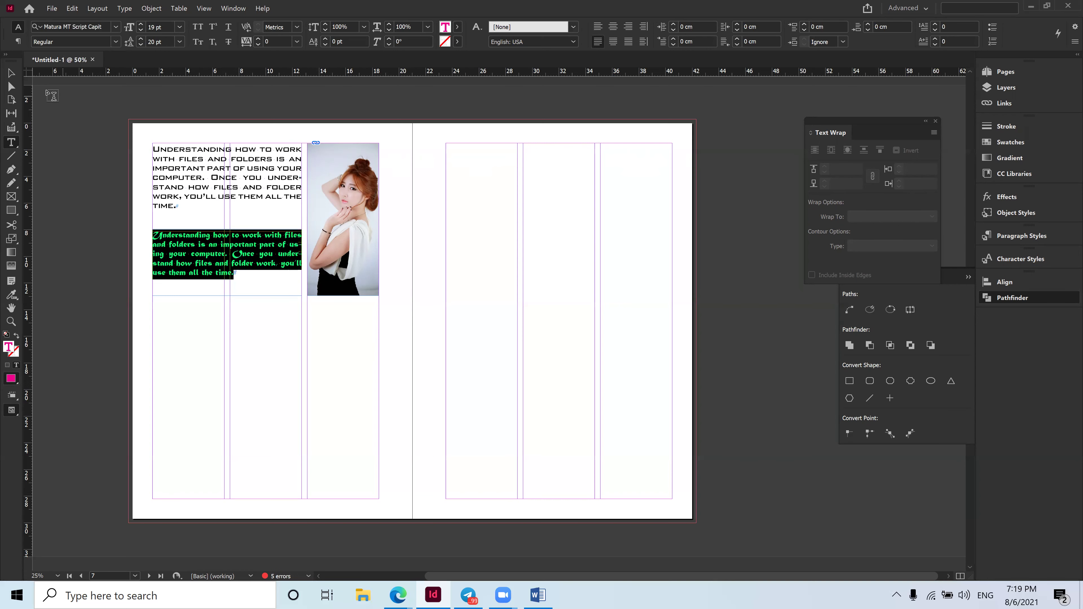
pyautogui.click(614, 40)
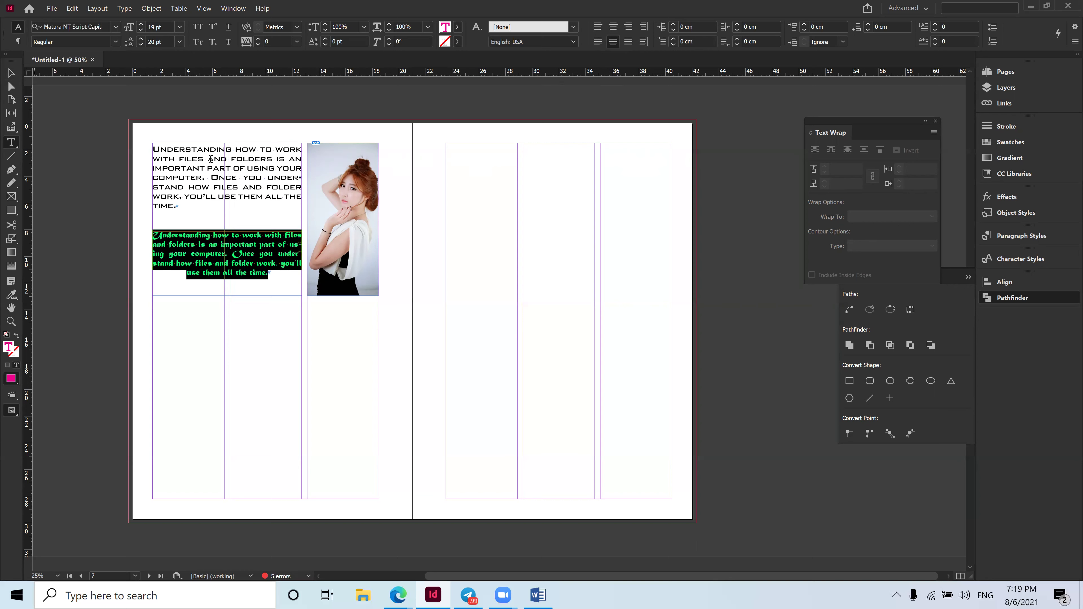
pyautogui.click(12, 76)
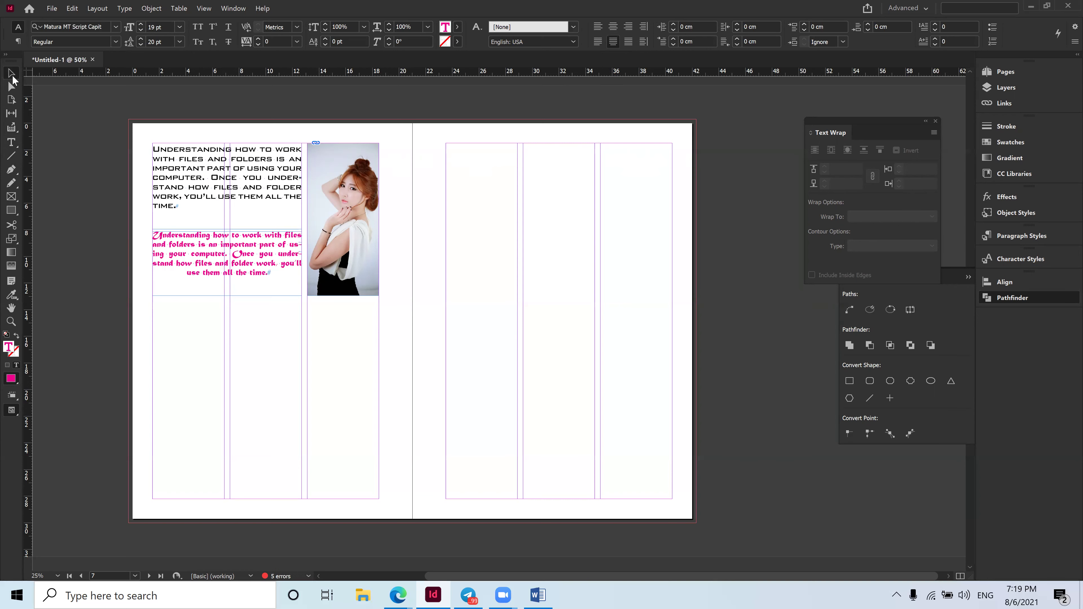
pyautogui.click(212, 184)
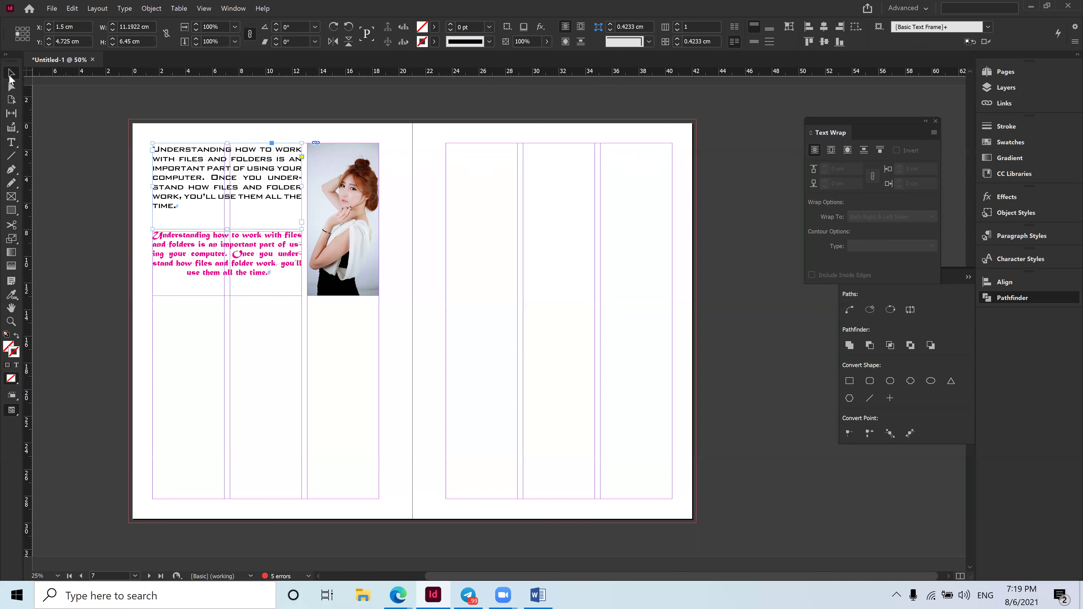
pyautogui.click(474, 426)
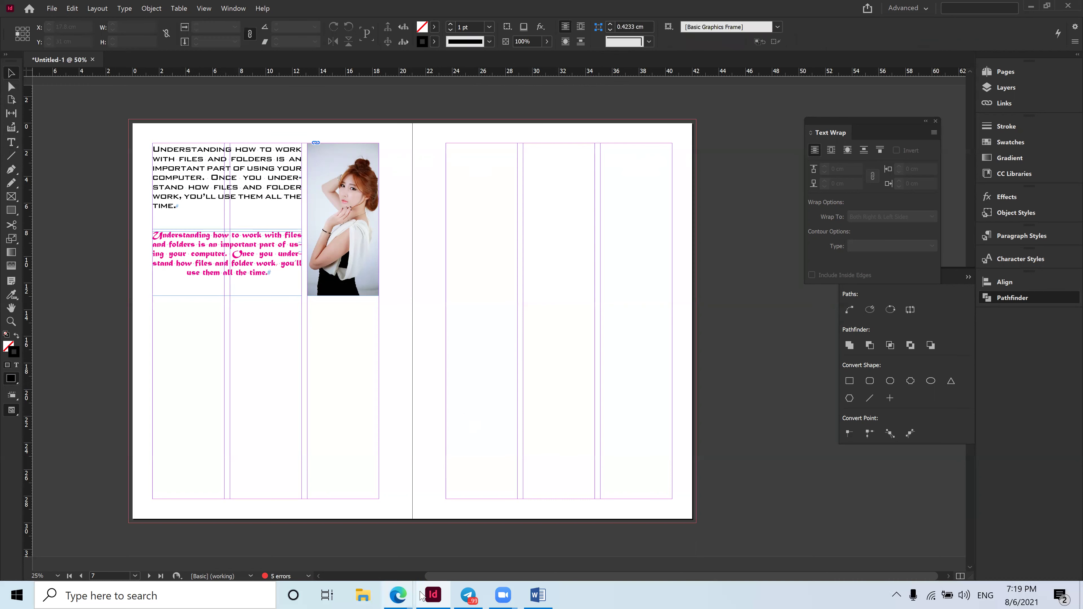
pyautogui.moveTo(404, 596)
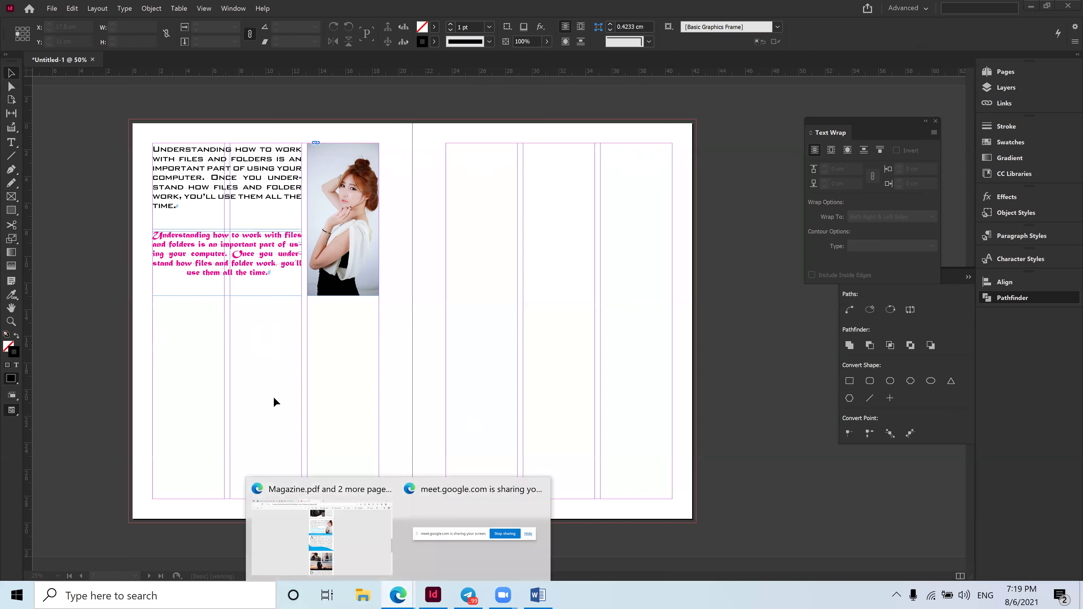
# Draw a thin banner strip filled C=100 cyan with no stroke, and add a text frame beneath it.
pyautogui.click(11, 210)
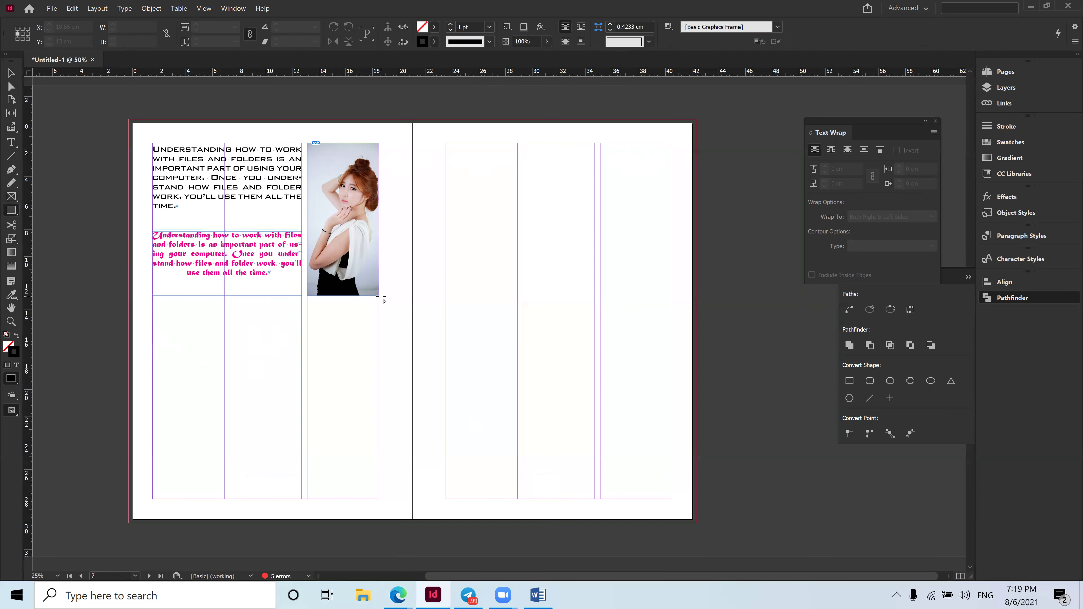
pyautogui.moveTo(378, 296); pyautogui.dragTo(135, 319)
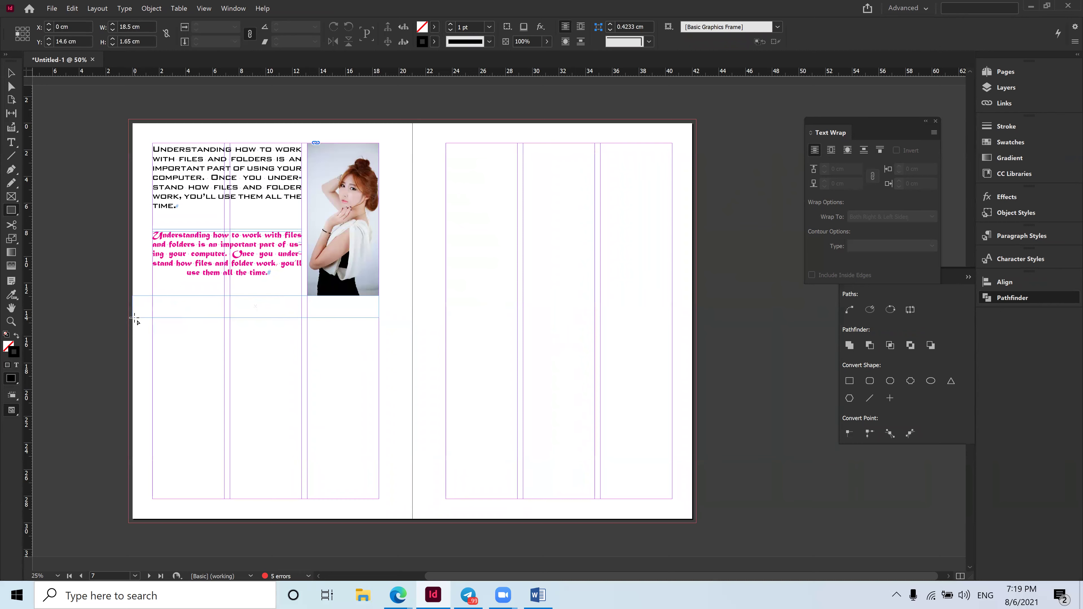
pyautogui.click(434, 26)
pyautogui.click(324, 112)
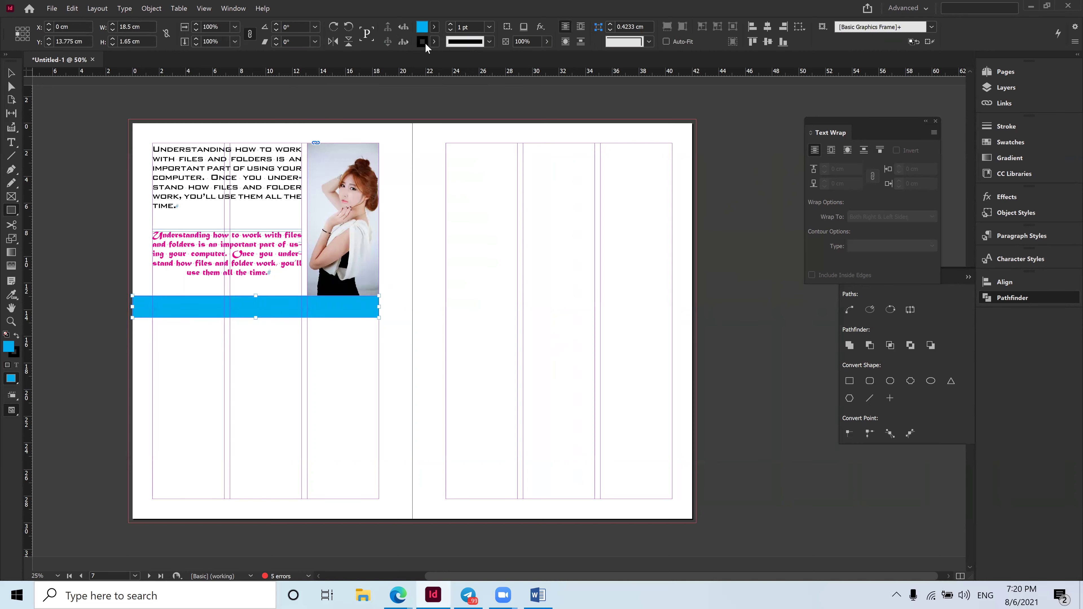
pyautogui.click(434, 41)
pyautogui.click(335, 77)
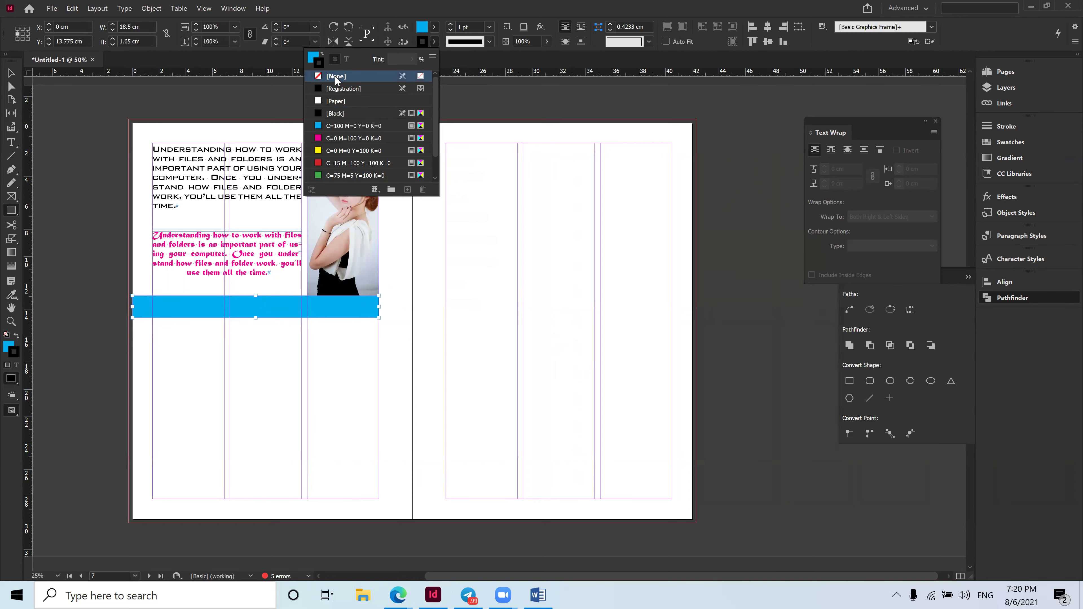
pyautogui.click(6, 75)
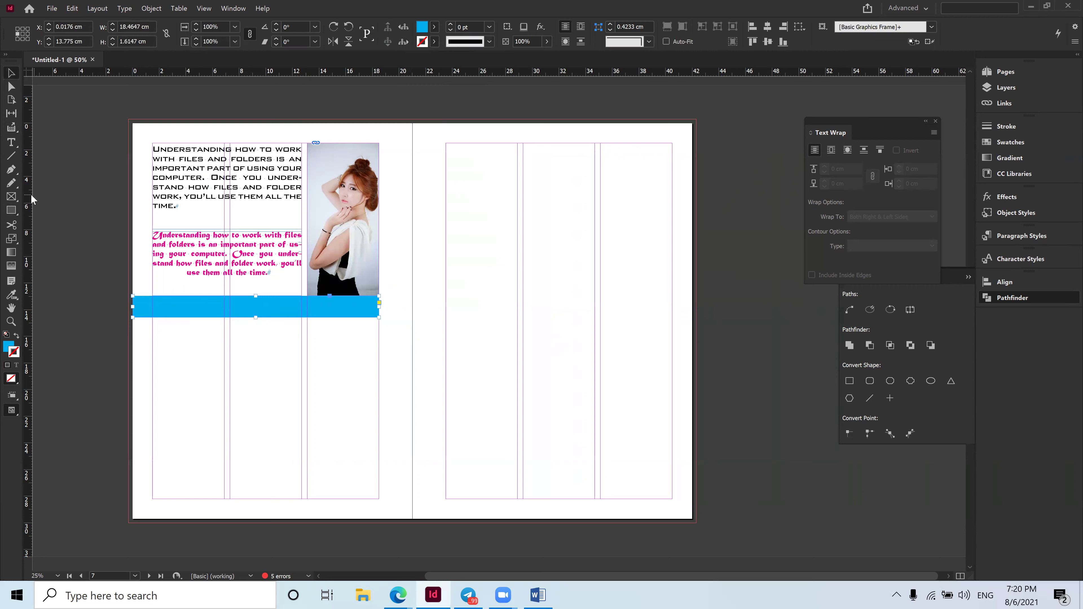
pyautogui.click(11, 142)
pyautogui.moveTo(151, 334); pyautogui.dragTo(379, 355)
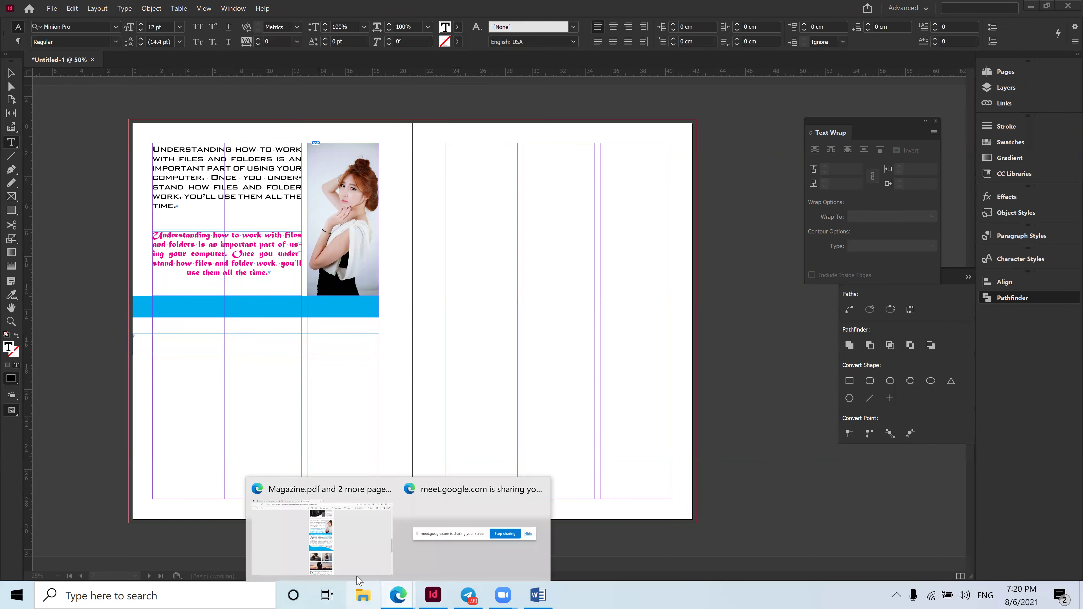
pyautogui.click(316, 533)
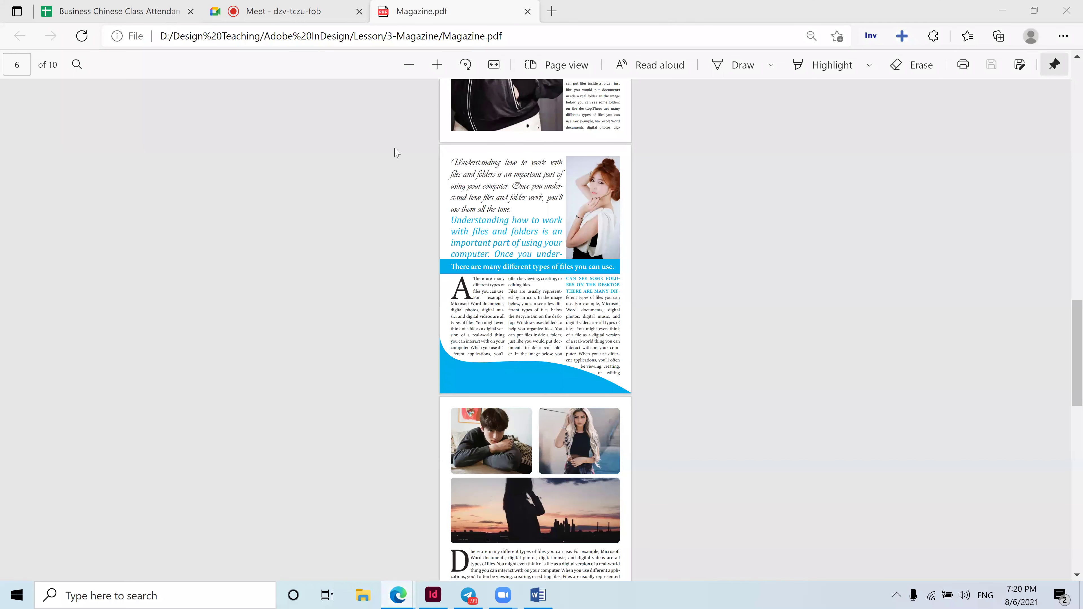
pyautogui.click(360, 21)
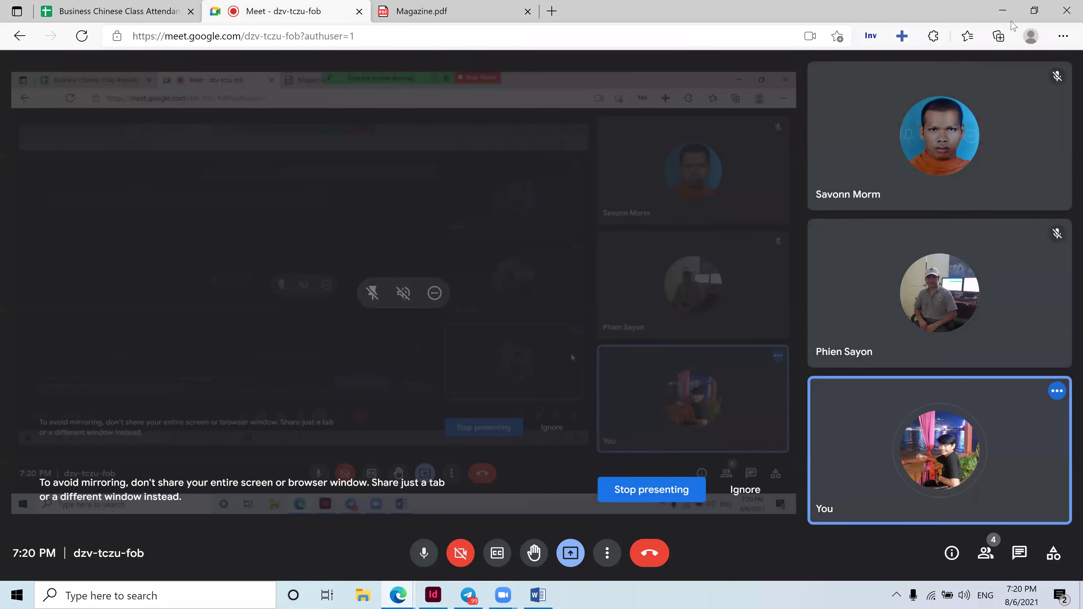
pyautogui.click(1002, 8)
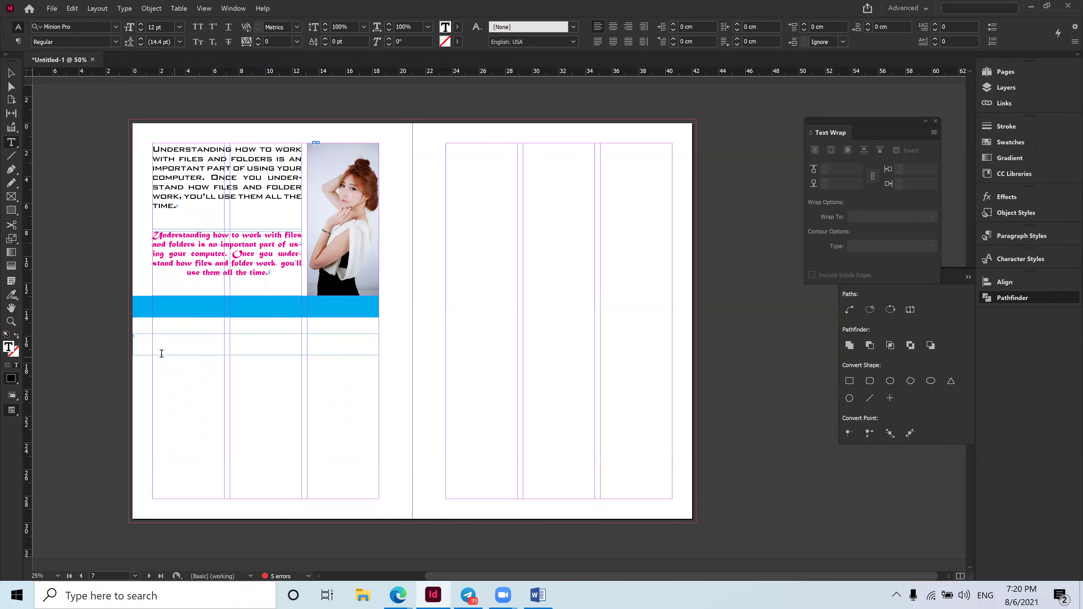
# Paste placeholder text, delete its second line, and shrink the frame to one line on the banner.
pyautogui.hotkey('ctrl', 'v')
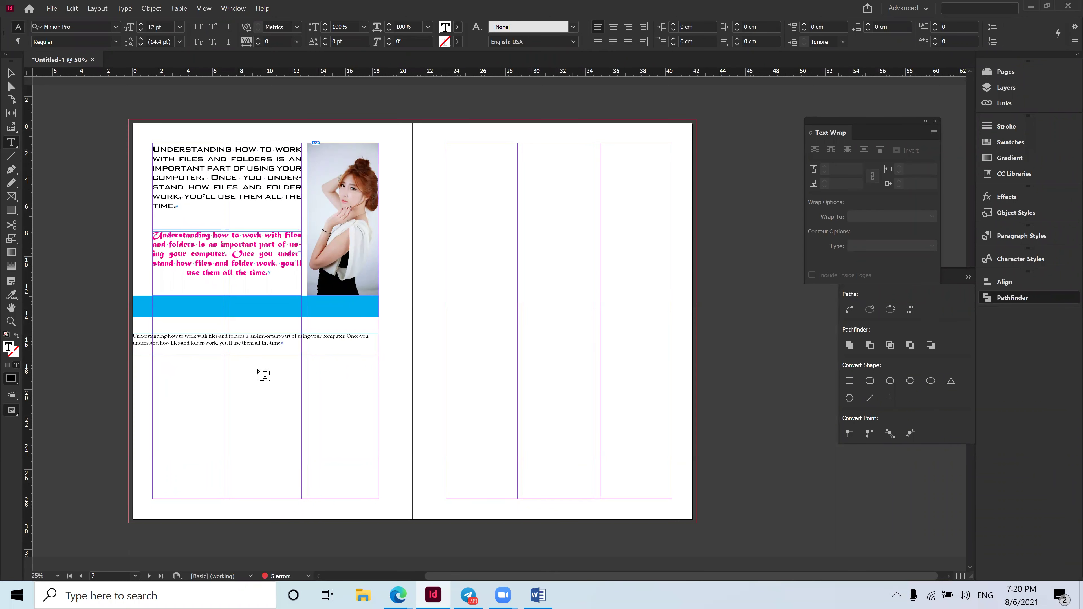
pyautogui.tripleClick(146, 348)
pyautogui.press('BackSpace')
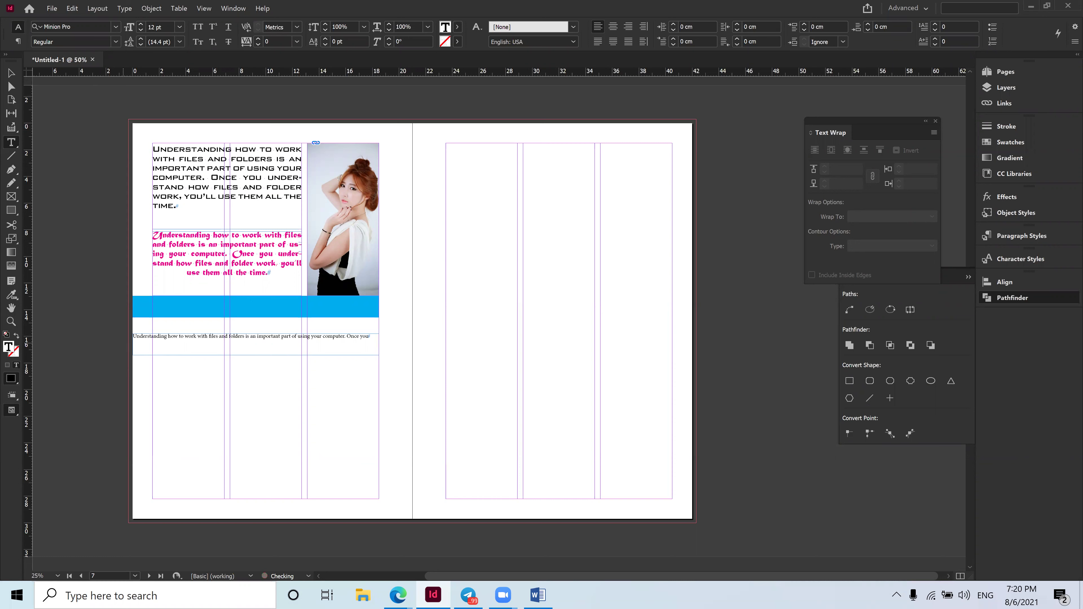
pyautogui.click(12, 74)
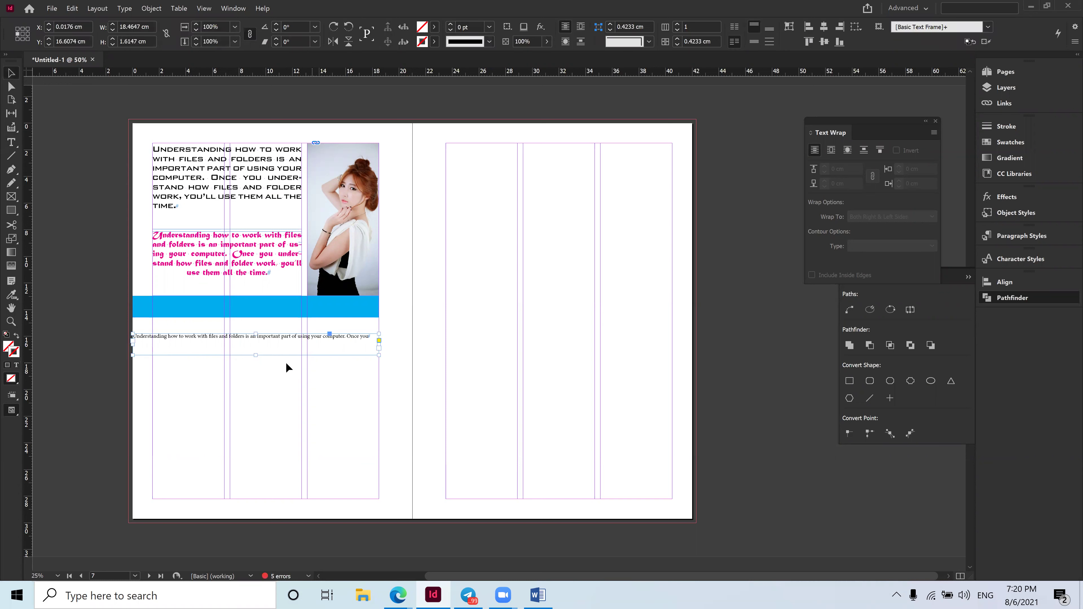
pyautogui.moveTo(257, 355); pyautogui.dragTo(265, 306)
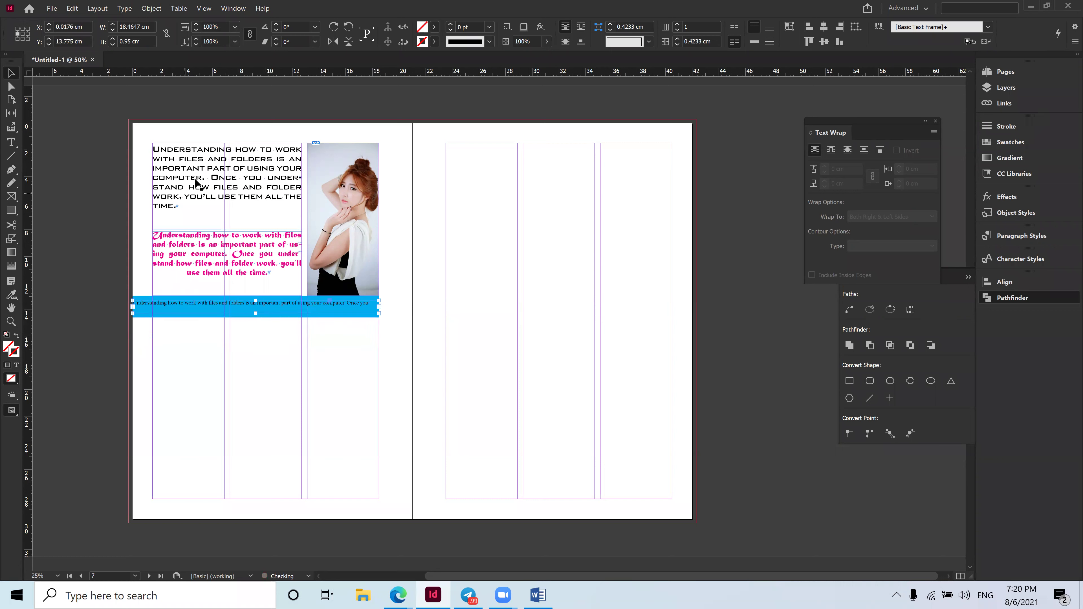
# Set the banner text frame's fill to None.
pyautogui.click(436, 42)
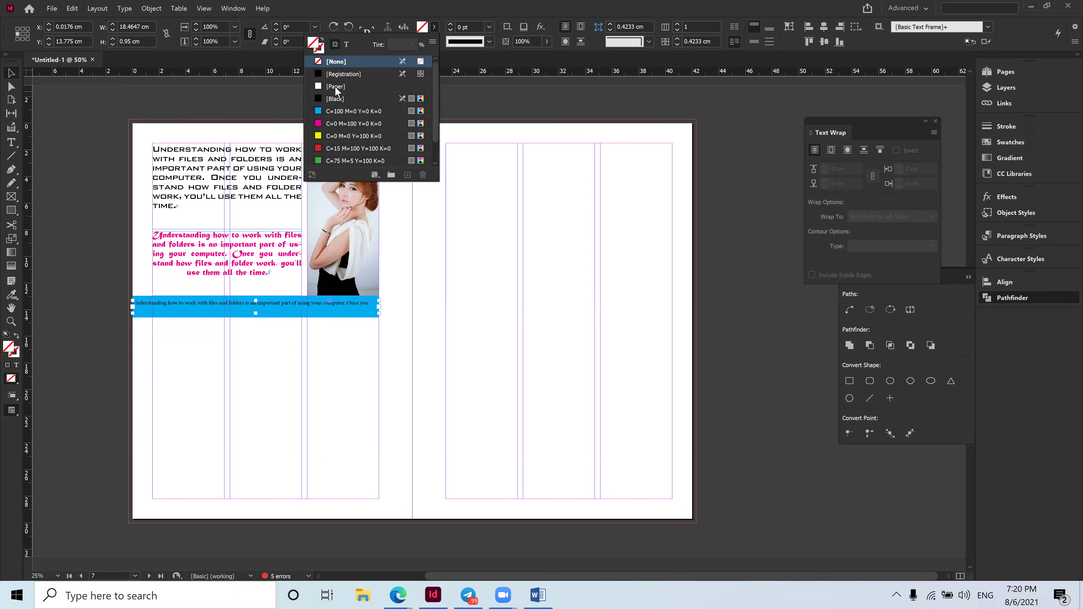
pyautogui.click(326, 88)
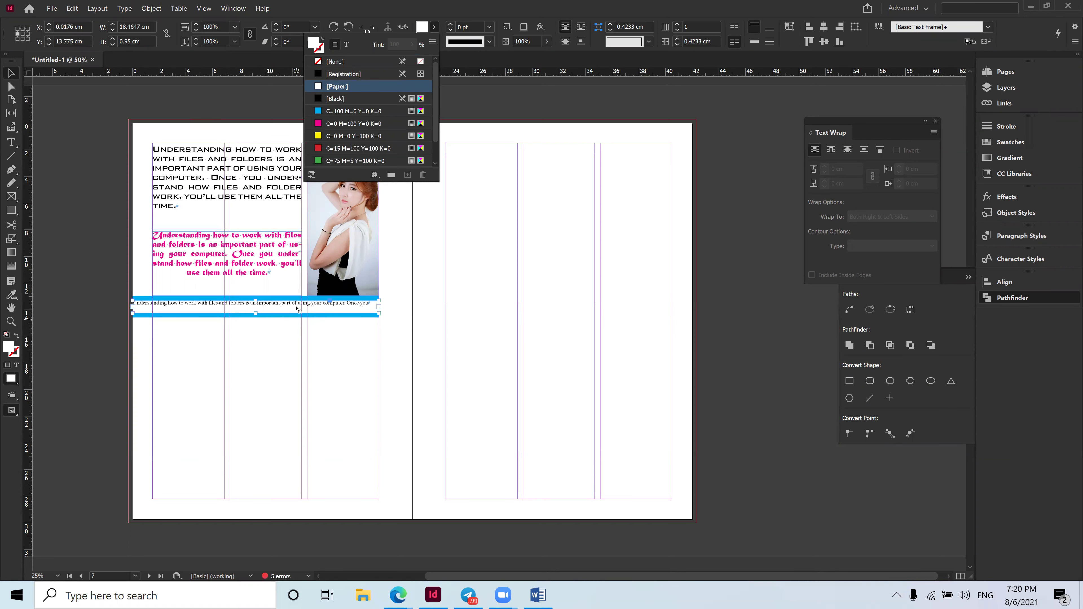
pyautogui.click(282, 307)
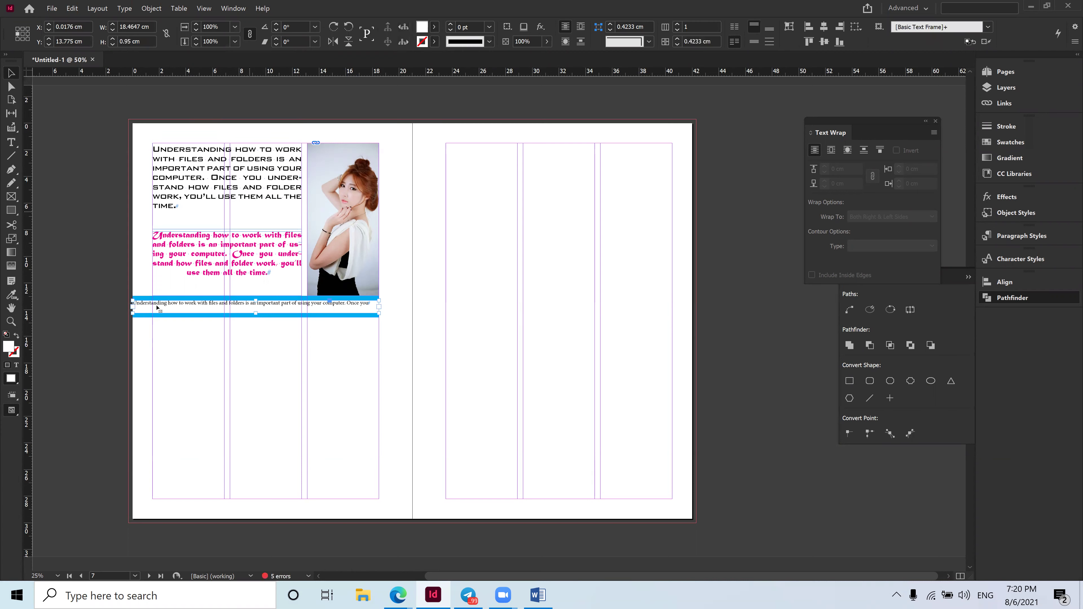
pyautogui.click(435, 29)
pyautogui.click(319, 62)
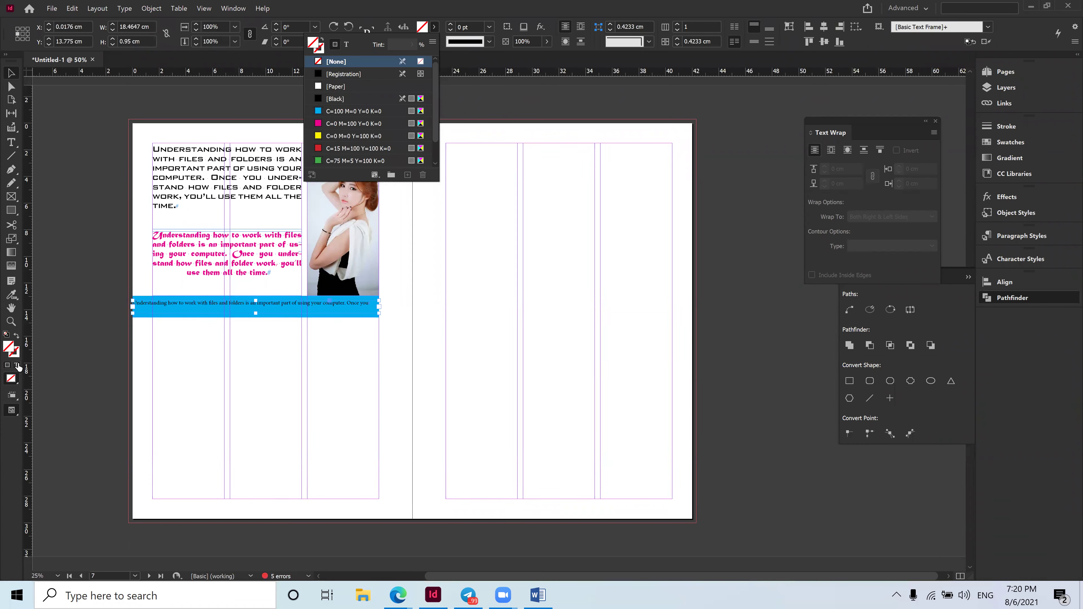
pyautogui.click(11, 142)
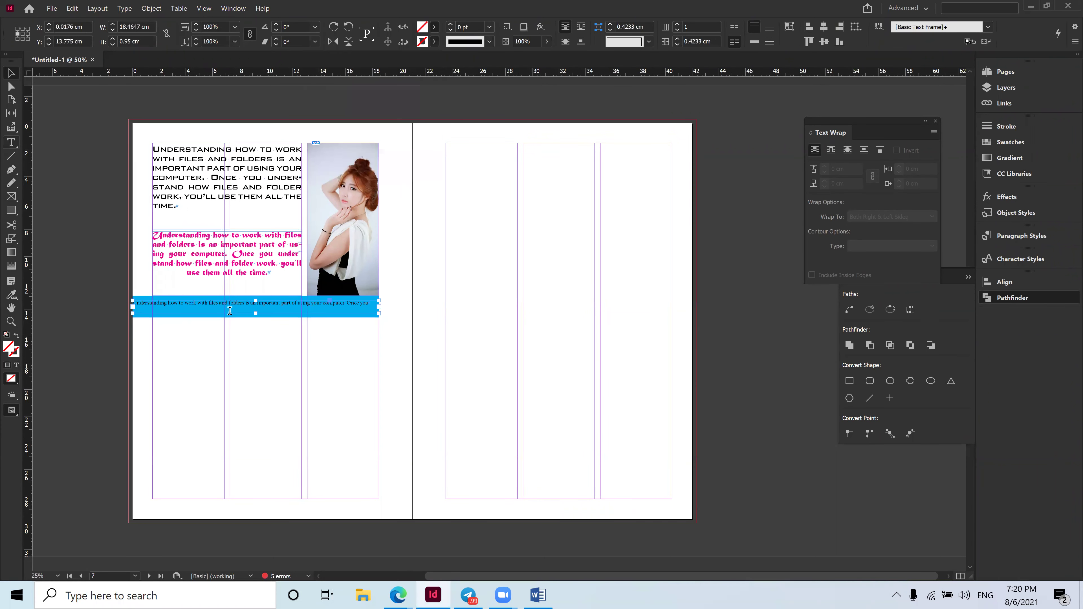
# Format all the banner text as white [Paper], Bold, at 15 pt.
pyautogui.click(248, 301)
pyautogui.hotkey('ctrl', 'a')
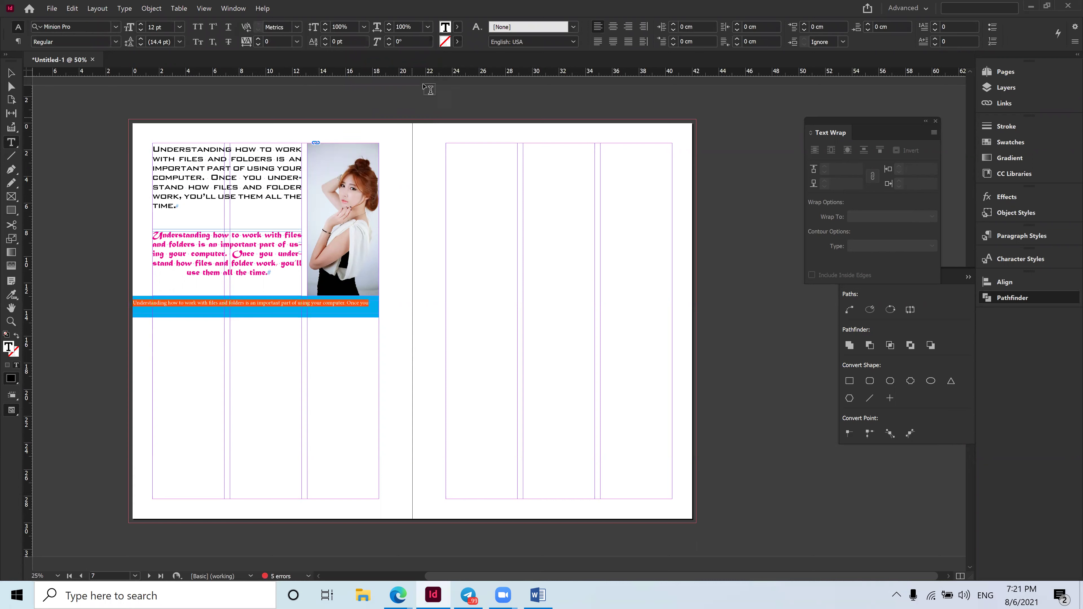
pyautogui.click(457, 27)
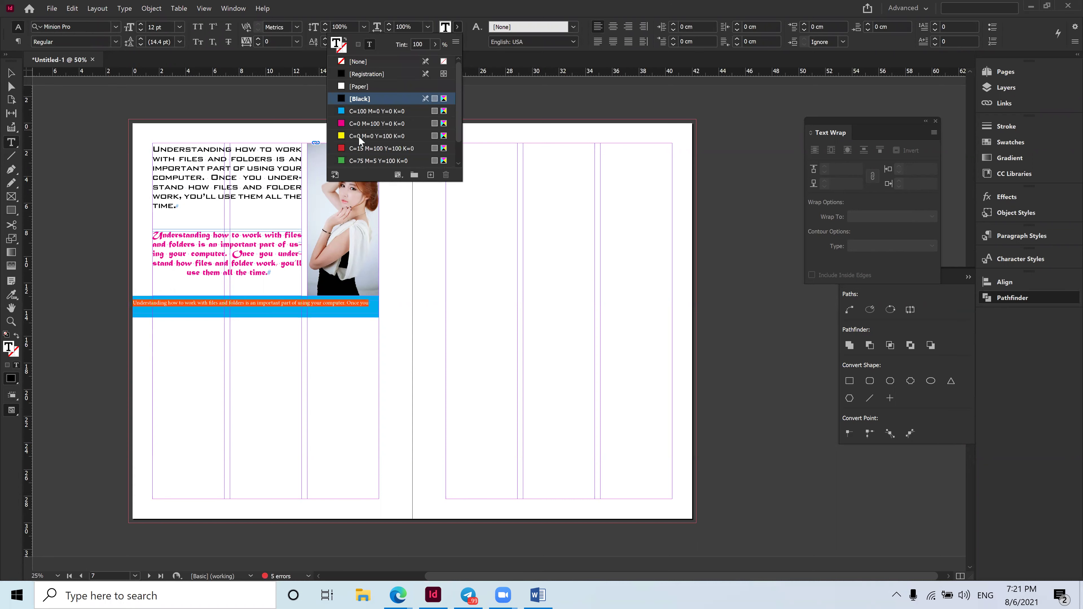
pyautogui.click(353, 86)
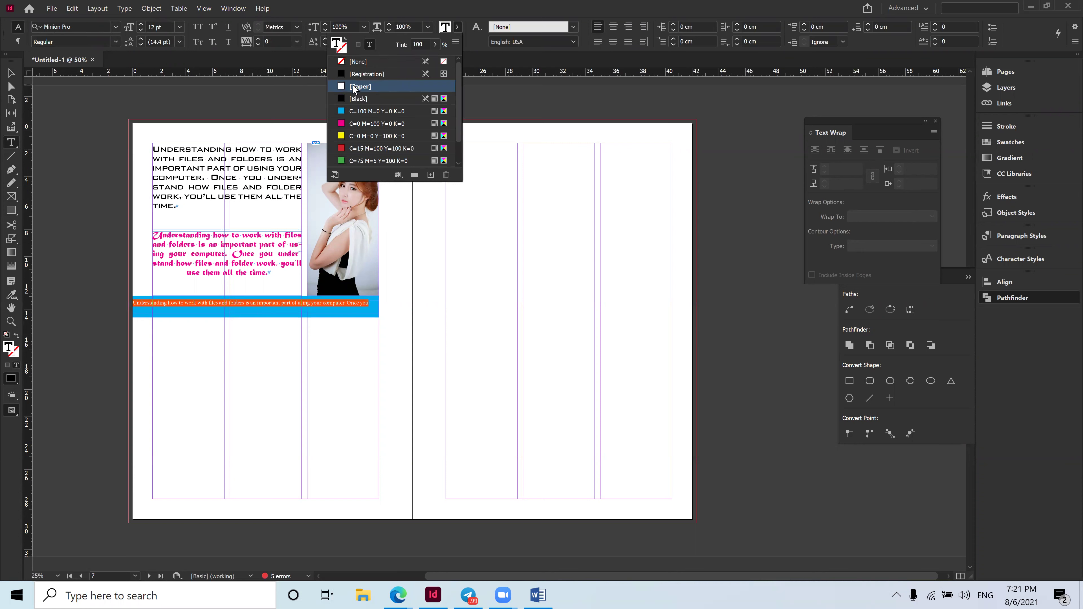
pyautogui.click(107, 39)
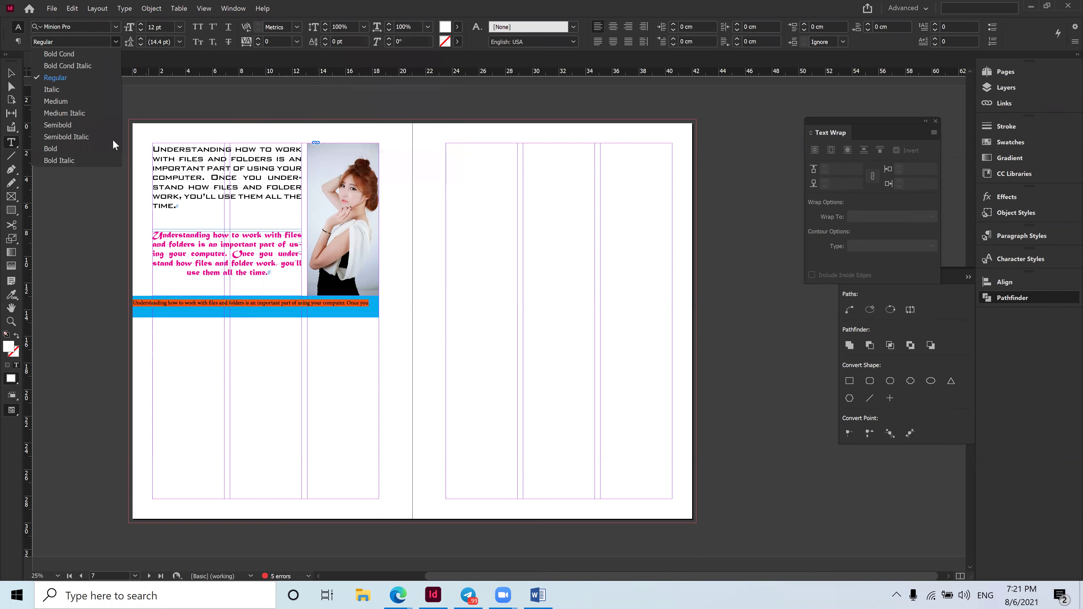
pyautogui.click(61, 149)
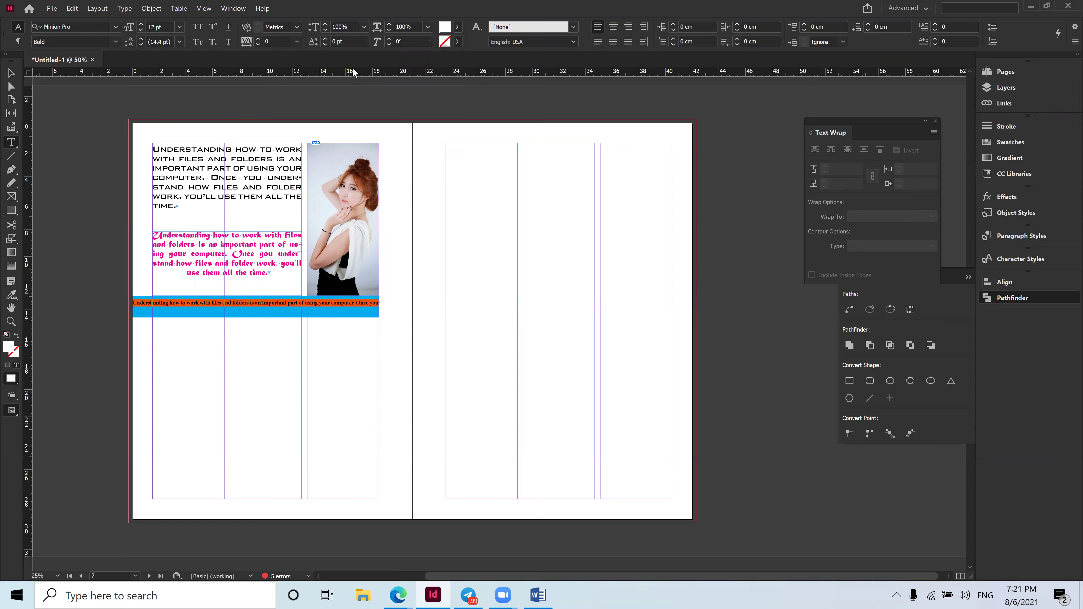
pyautogui.click(129, 30)
pyautogui.write('15')
pyautogui.press('Return')
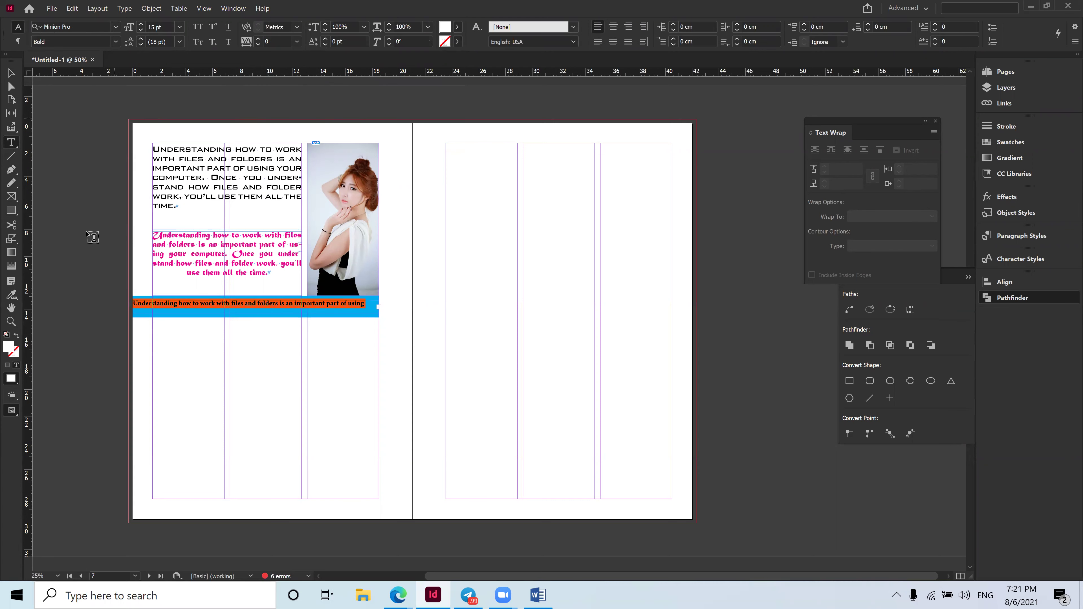
# Nudge the banner text frame down and right, and adjust its height.
pyautogui.click(11, 73)
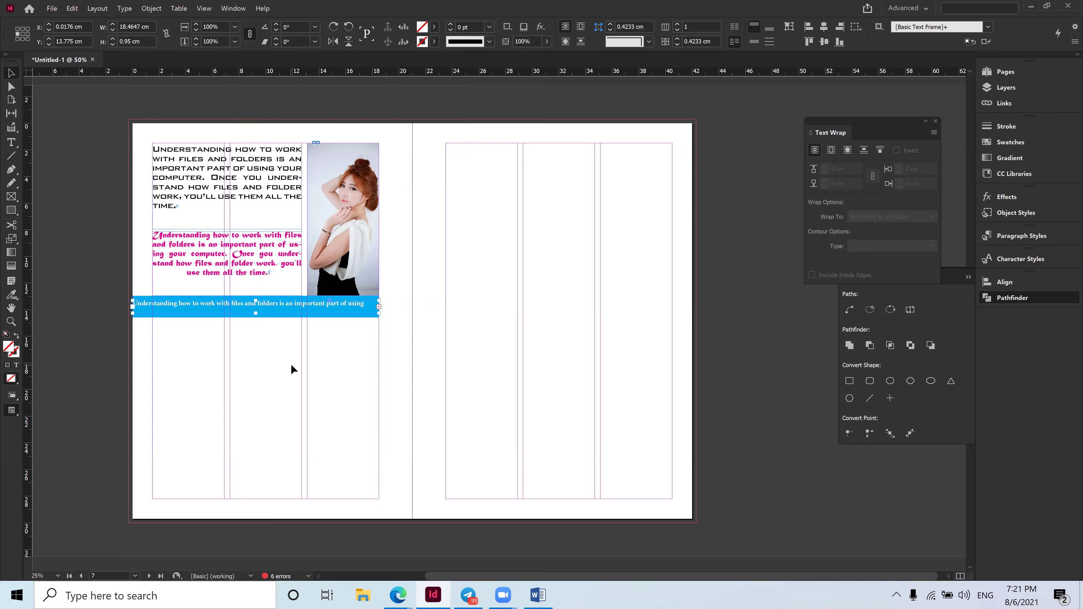
pyautogui.press('Down')
pyautogui.press('Down')
pyautogui.press('Down')
pyautogui.press('Down')
pyautogui.press('Down')
pyautogui.press('Down')
pyautogui.press('Down')
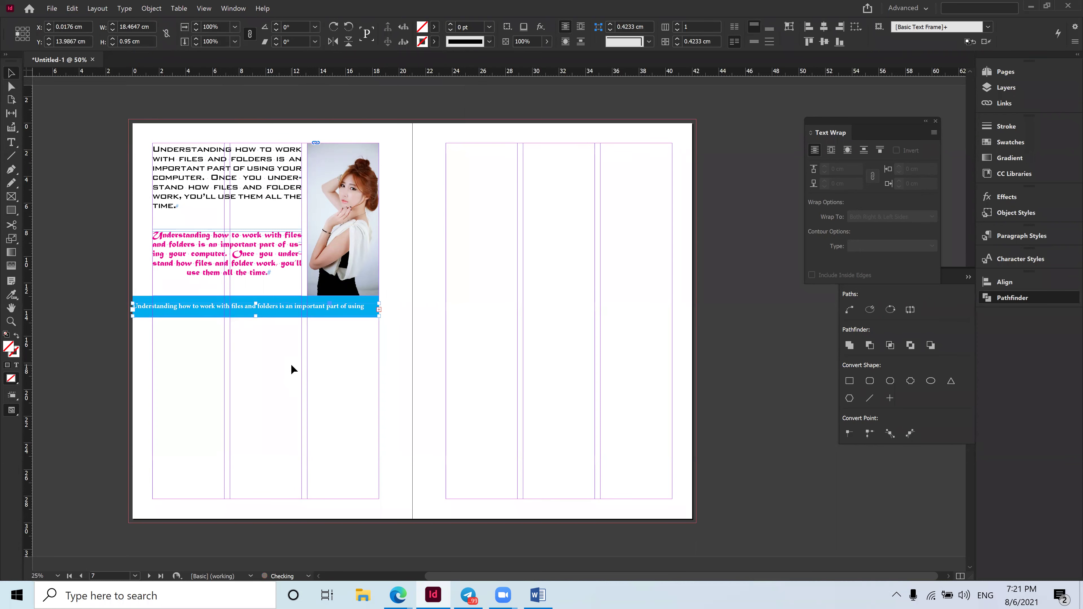
pyautogui.press('Right')
pyautogui.press('Right')
pyautogui.press('Right')
pyautogui.press('Right')
pyautogui.press('Right')
pyautogui.press('Right')
pyautogui.press('Right')
pyautogui.press('Right')
pyautogui.press('Right')
pyautogui.press('Right')
pyautogui.press('Right')
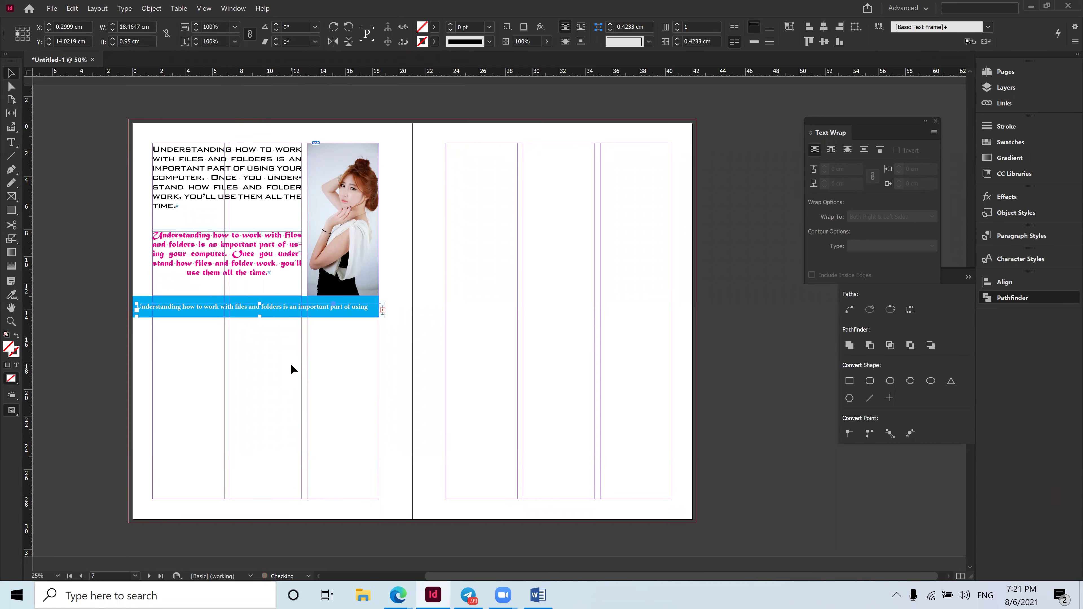
pyautogui.press('Right')
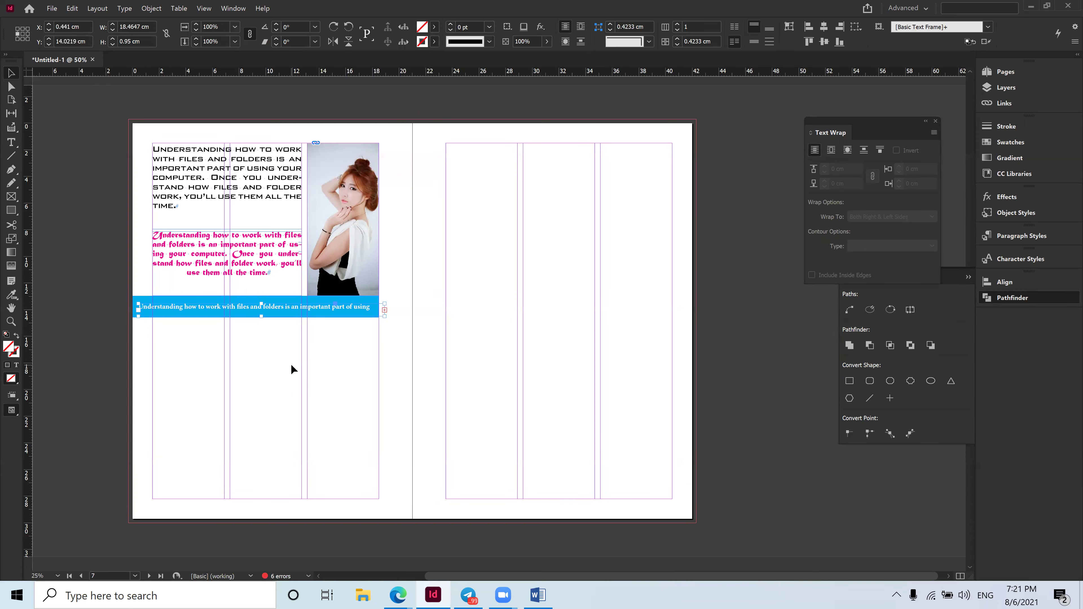
pyautogui.moveTo(261, 316); pyautogui.dragTo(267, 356)
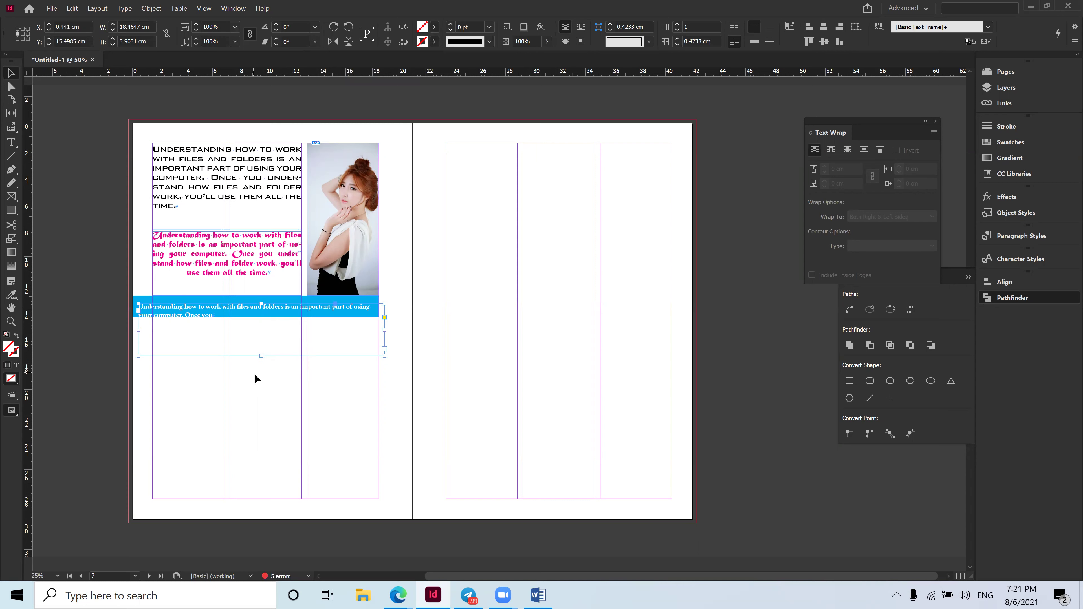
pyautogui.moveTo(262, 355); pyautogui.dragTo(262, 325)
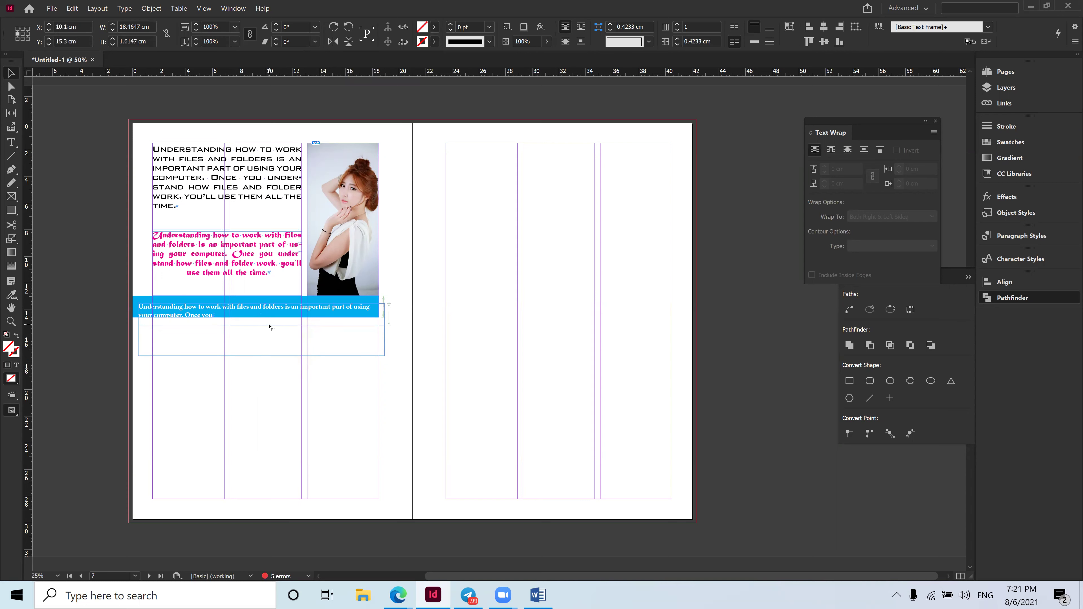
# Center-align all of the banner text.
pyautogui.click(11, 142)
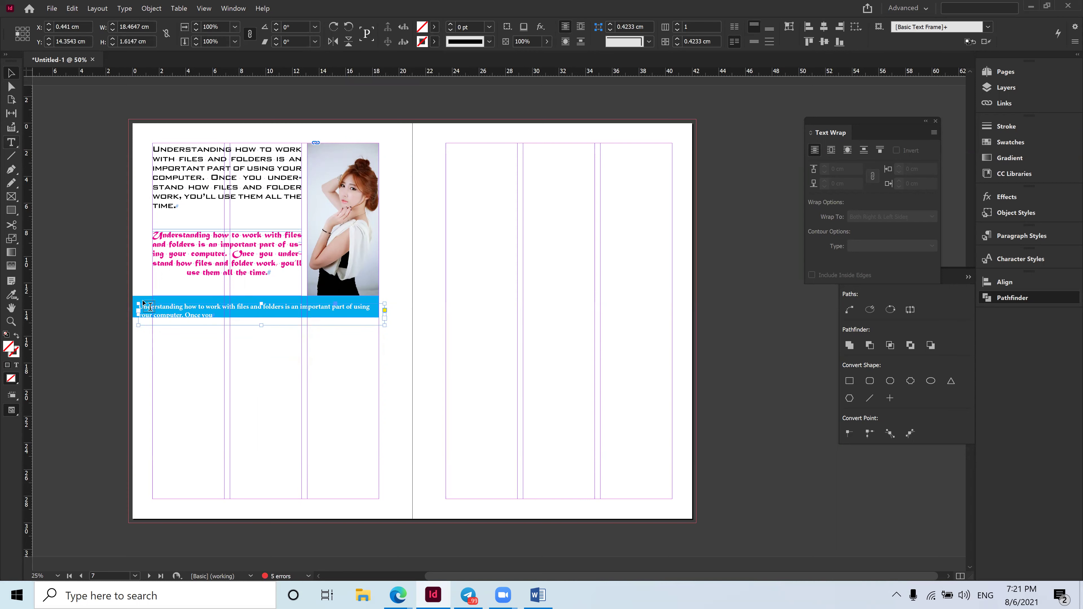
pyautogui.click(262, 304)
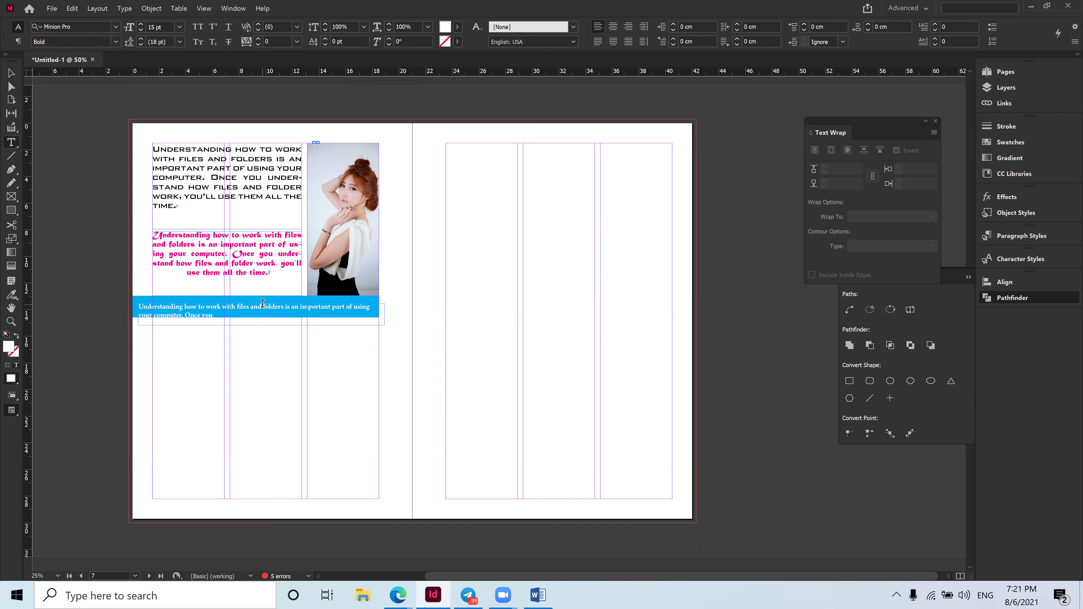
pyautogui.hotkey('ctrl', 'a')
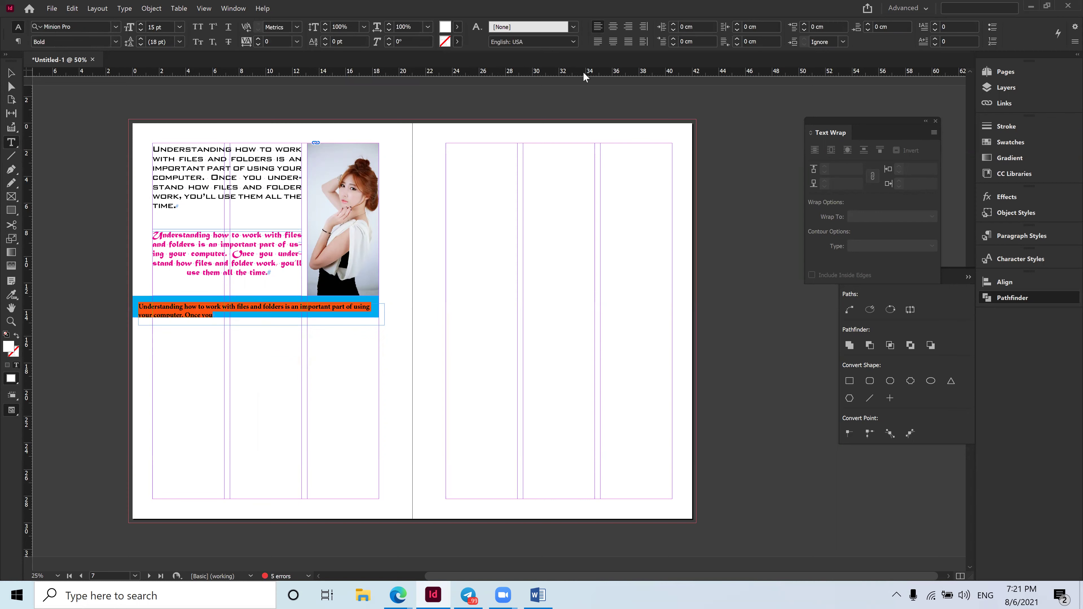
pyautogui.click(613, 28)
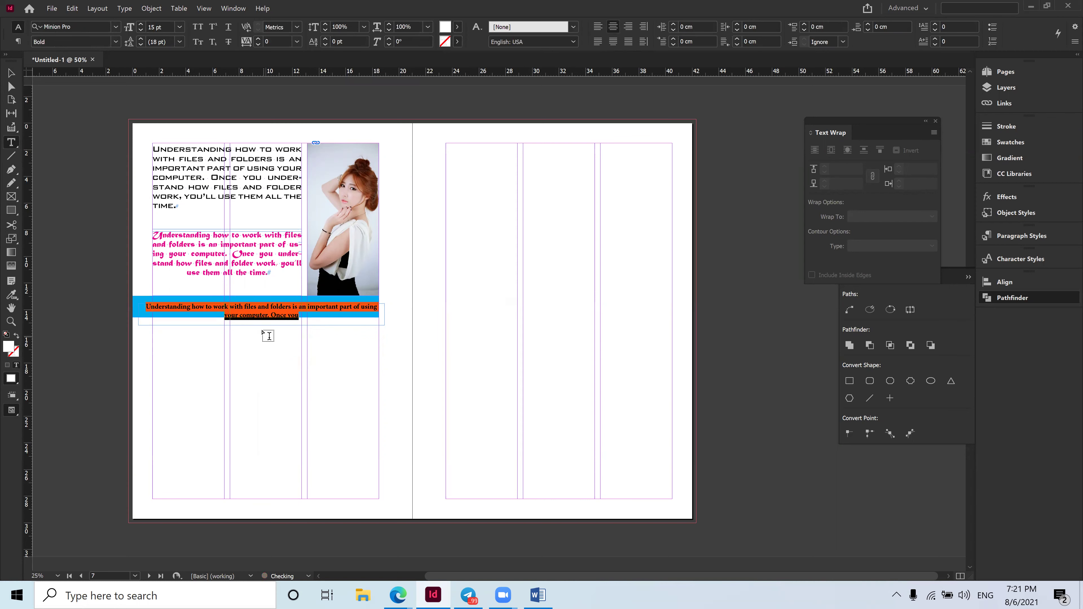
# Nudge the banner frame up twice and left once, then deselect it.
pyautogui.click(11, 73)
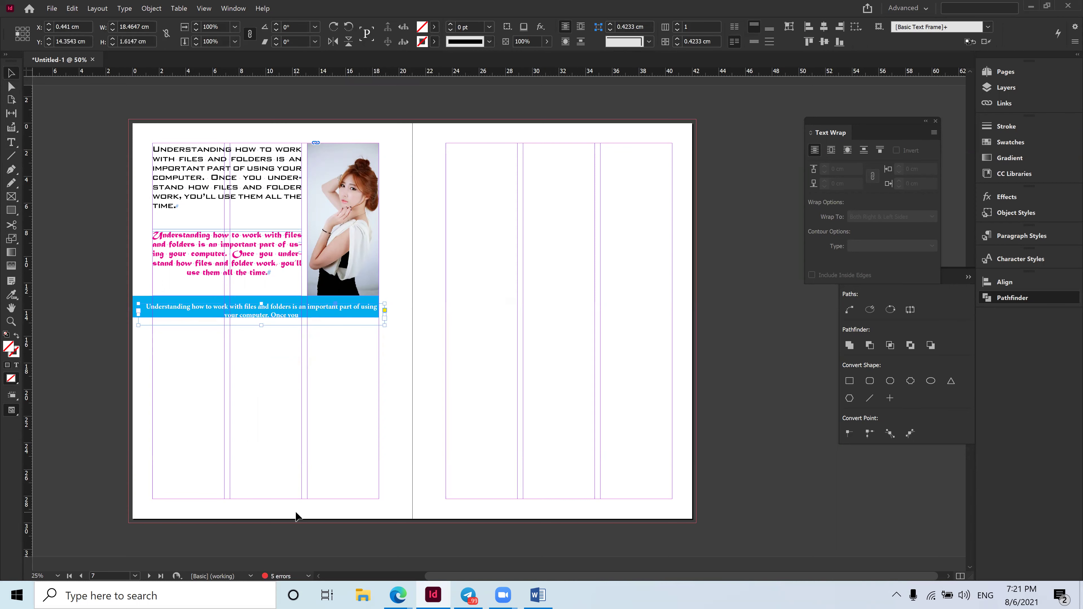
pyautogui.press('Up')
pyautogui.press('Up')
pyautogui.press('Up')
pyautogui.press('Up')
pyautogui.press('Up')
pyautogui.press('Up')
pyautogui.press('Up')
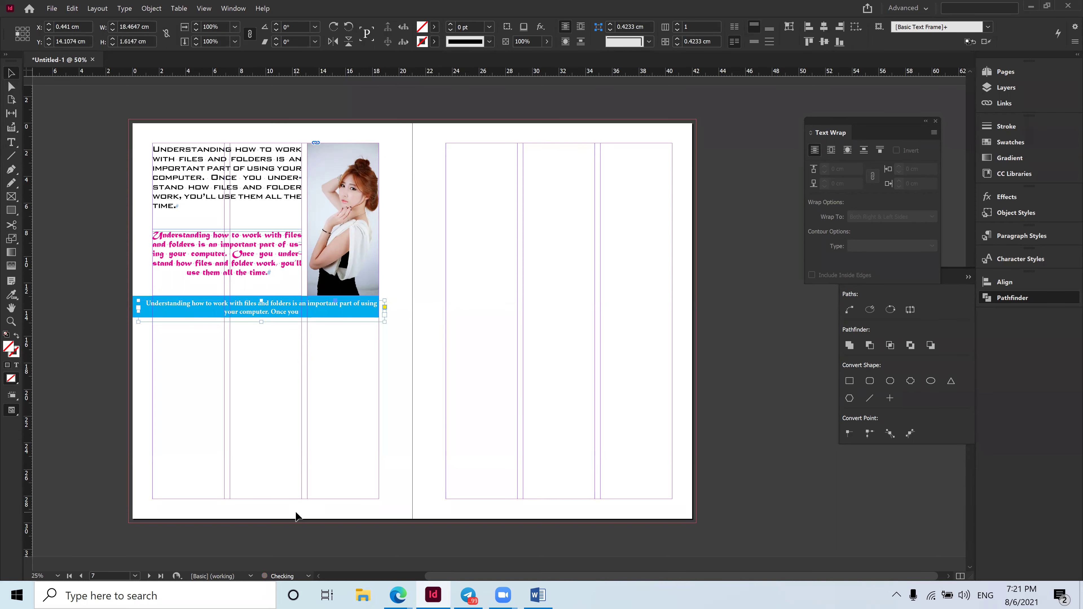
pyautogui.press('Up')
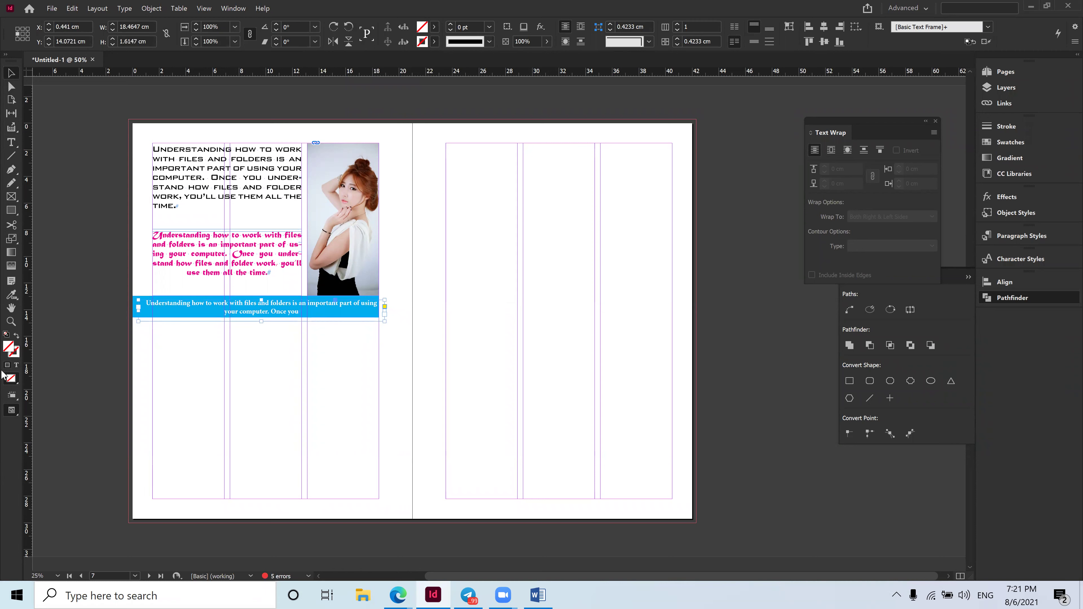
pyautogui.press('Left')
pyautogui.press('Left')
pyautogui.press('Left')
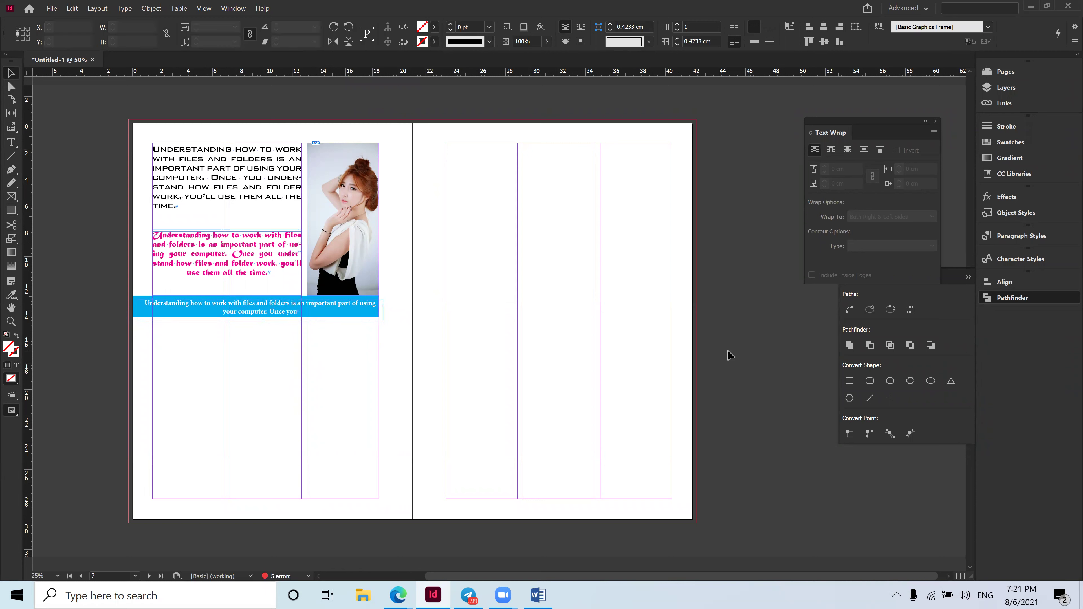
pyautogui.click(366, 332)
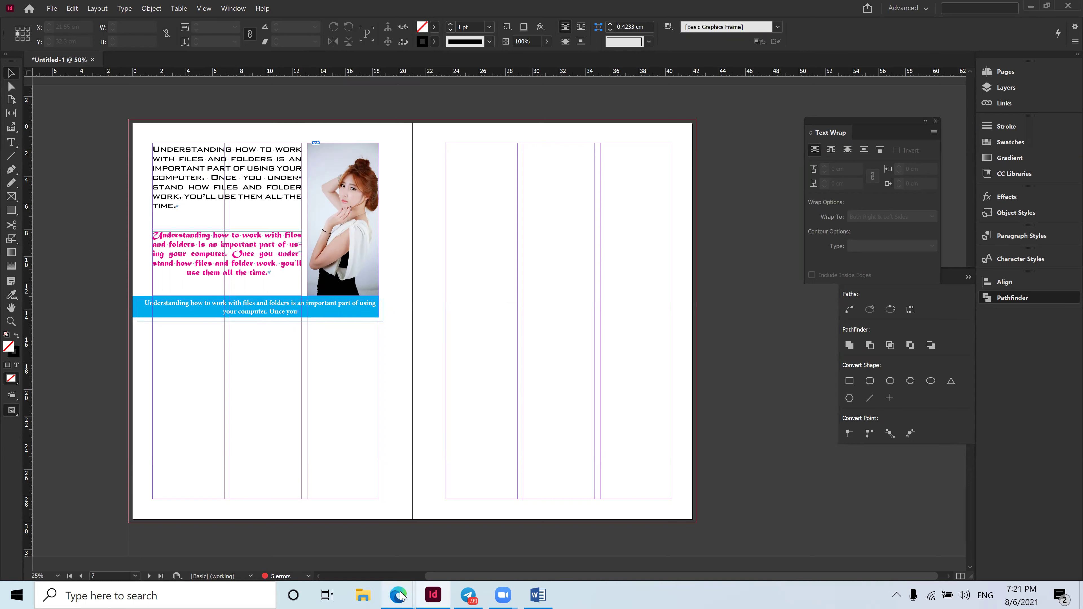
pyautogui.hotkey('alt', 'Tab')
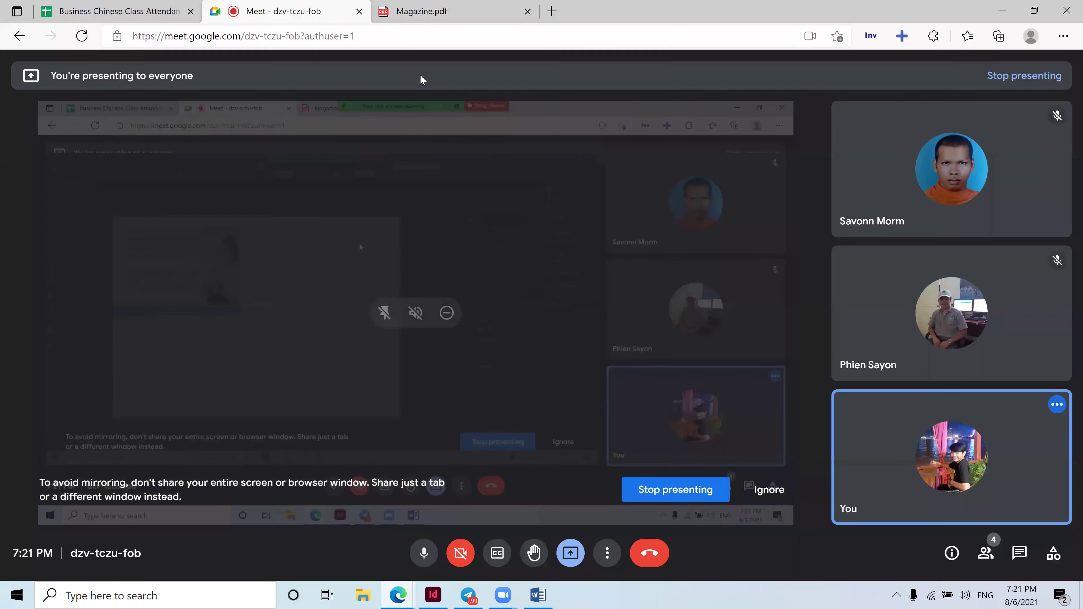
pyautogui.hotkey('ctrl', 'Tab')
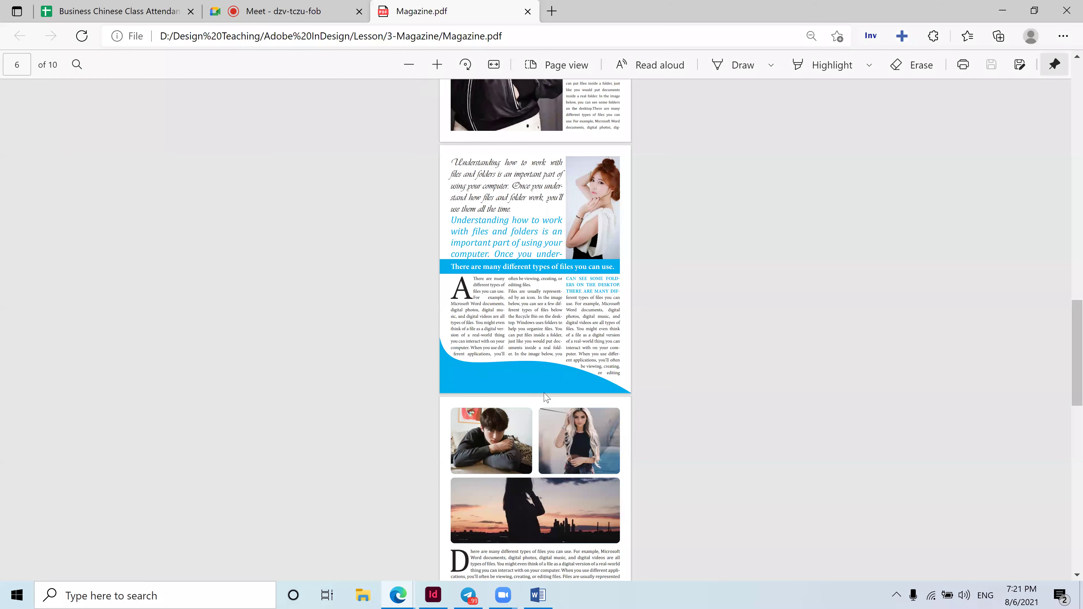
pyautogui.scroll(-3, 541, 381)
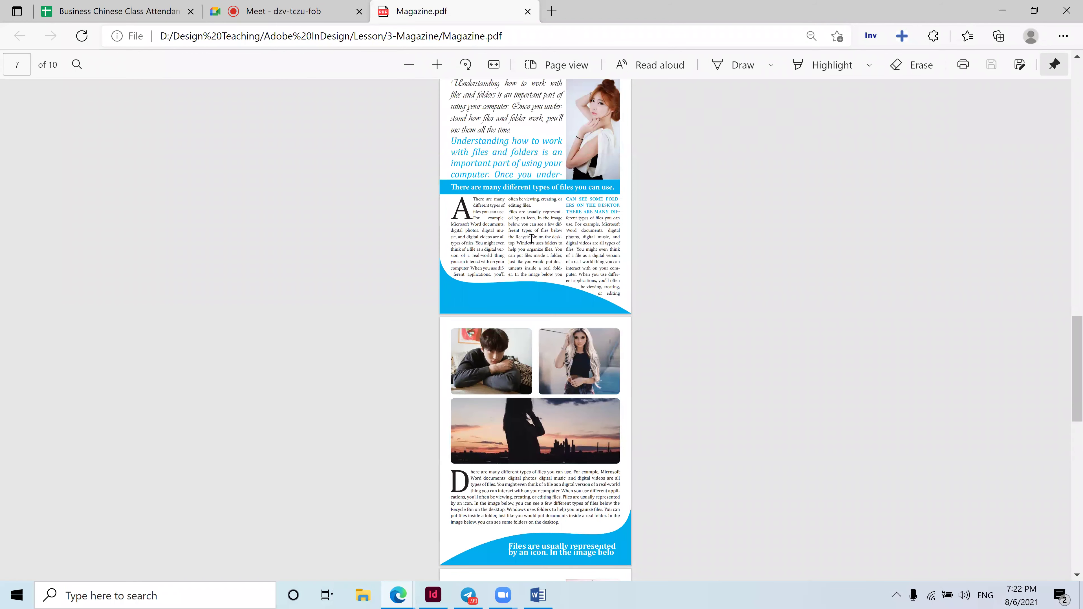
pyautogui.click(433, 595)
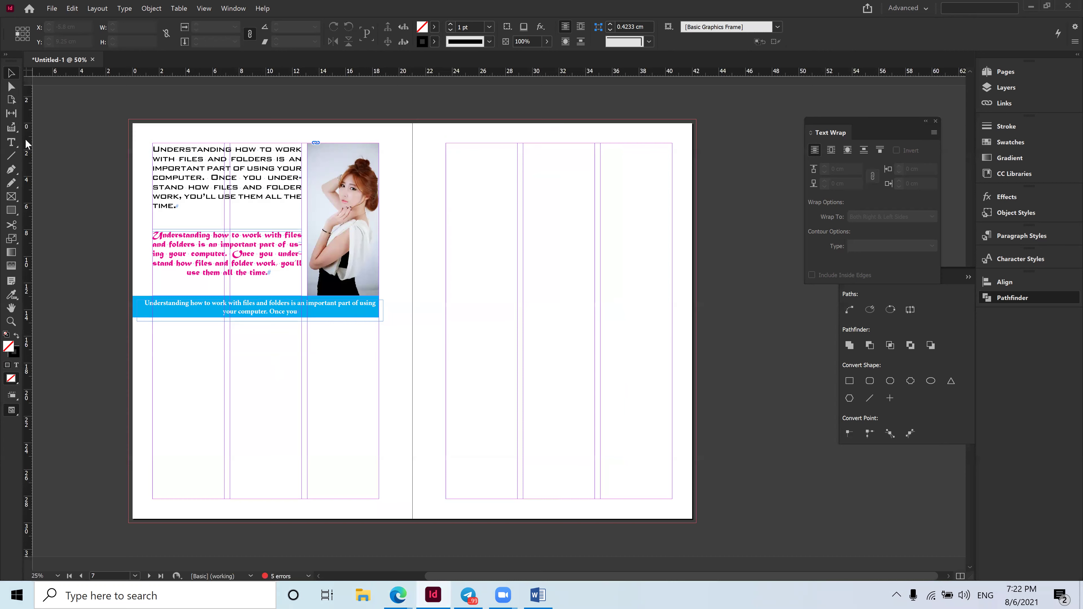
# Draw a text frame in the first column below the banner and paste the paragraph three times.
pyautogui.click(11, 143)
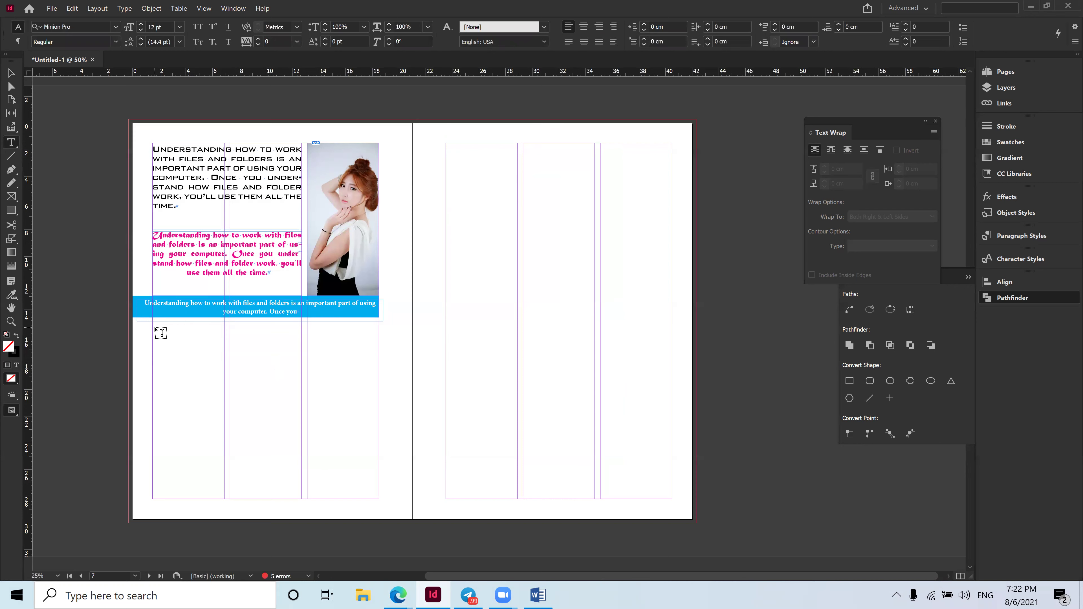
pyautogui.moveTo(153, 324); pyautogui.dragTo(223, 497)
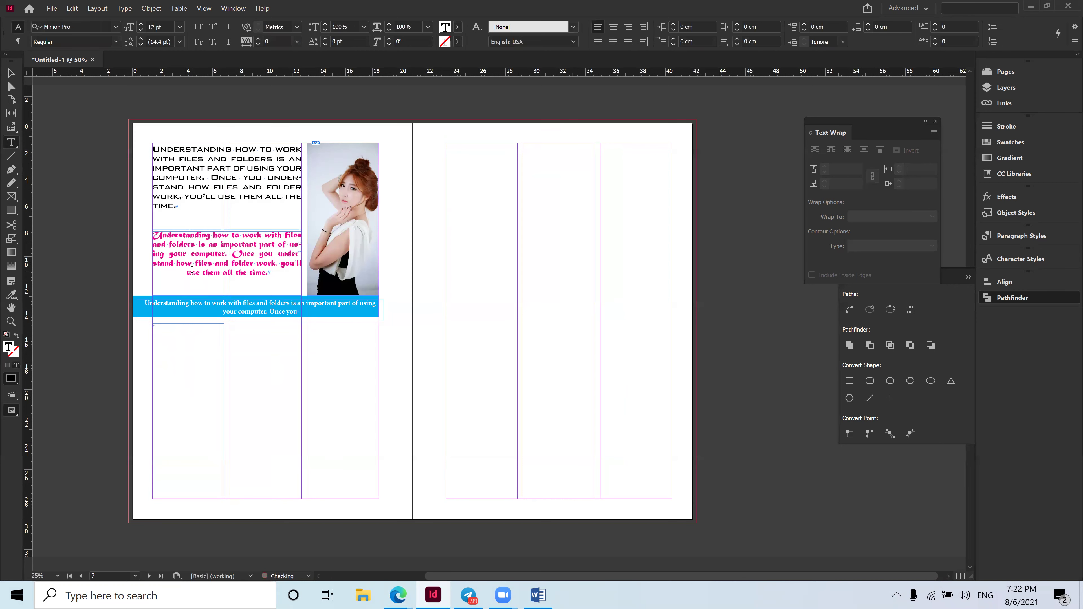
pyautogui.keyDown('ctrl'); pyautogui.click(201, 305); pyautogui.keyUp('ctrl')
pyautogui.click(212, 386)
pyautogui.hotkey('ctrl', 'v')
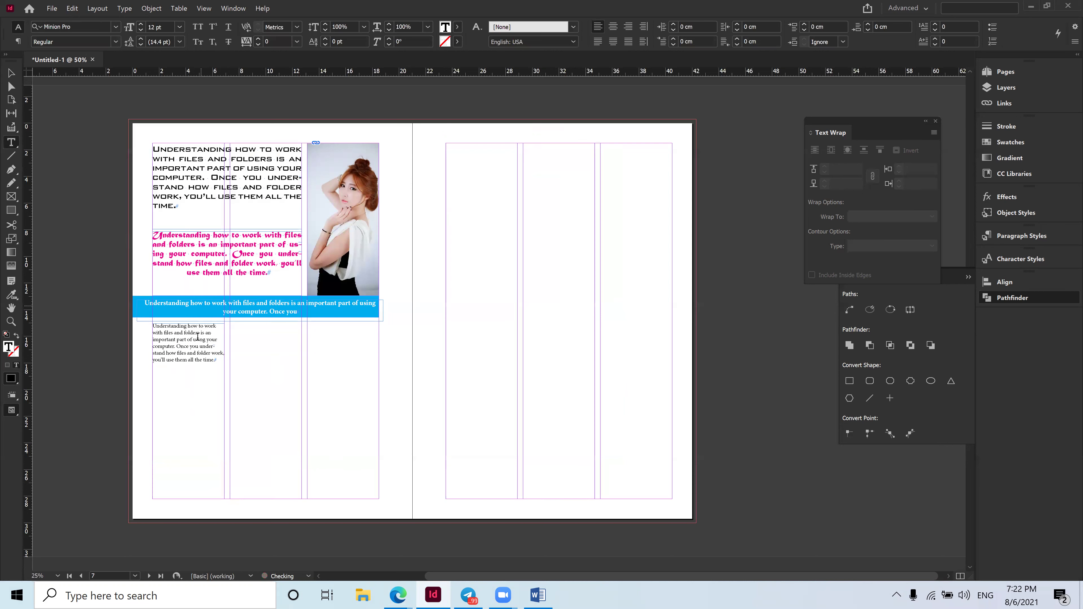
pyautogui.moveTo(216, 360); pyautogui.dragTo(133, 321)
pyautogui.hotkey('ctrl', 'c')
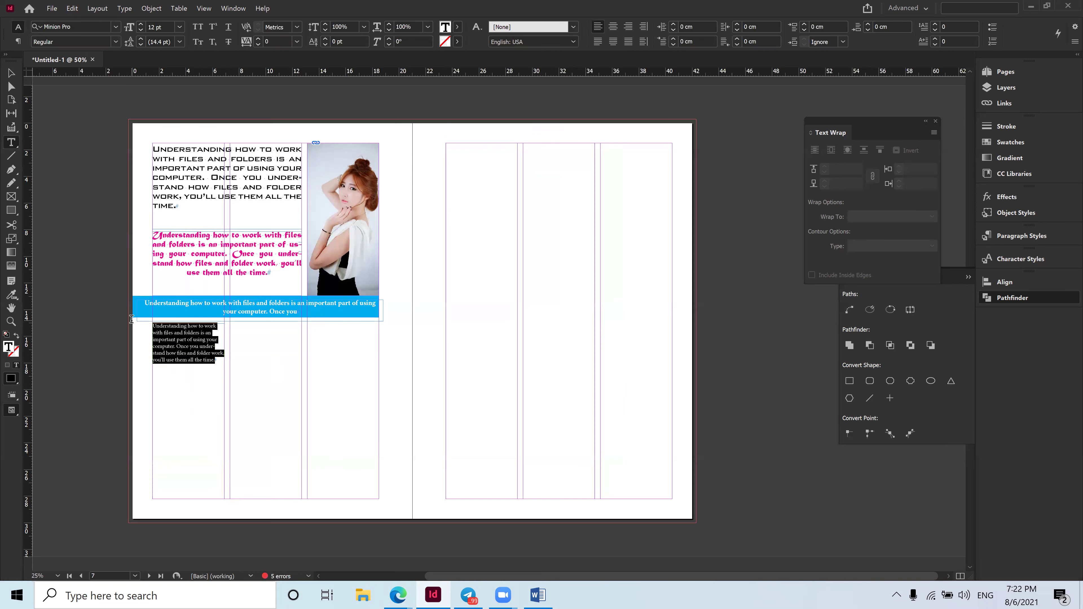
pyautogui.click(220, 362)
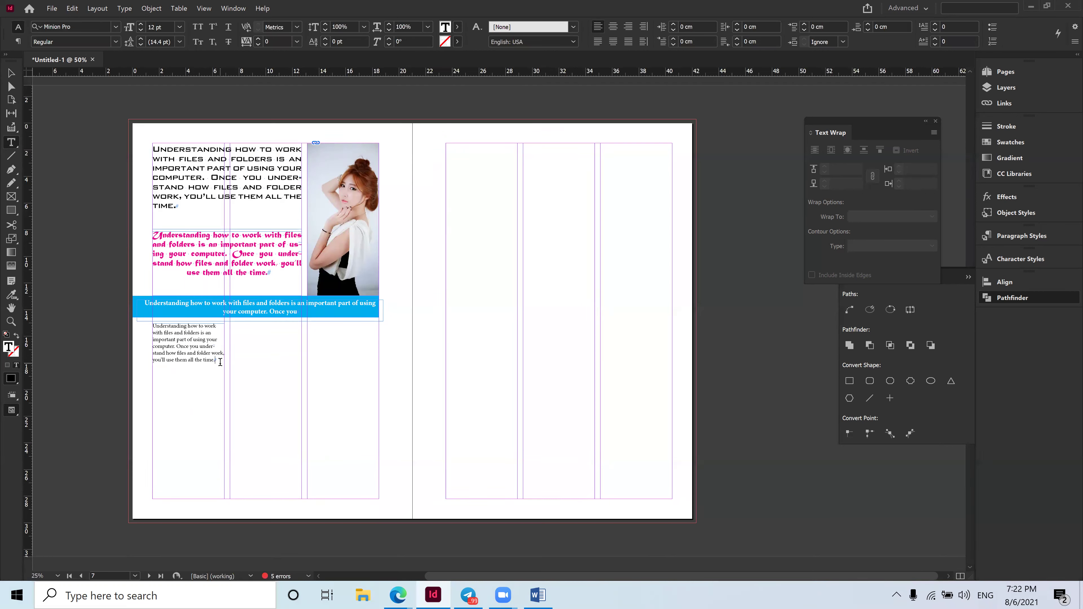
pyautogui.hotkey('ctrl', 'v')
pyautogui.hotkey('ctrl', 'v')
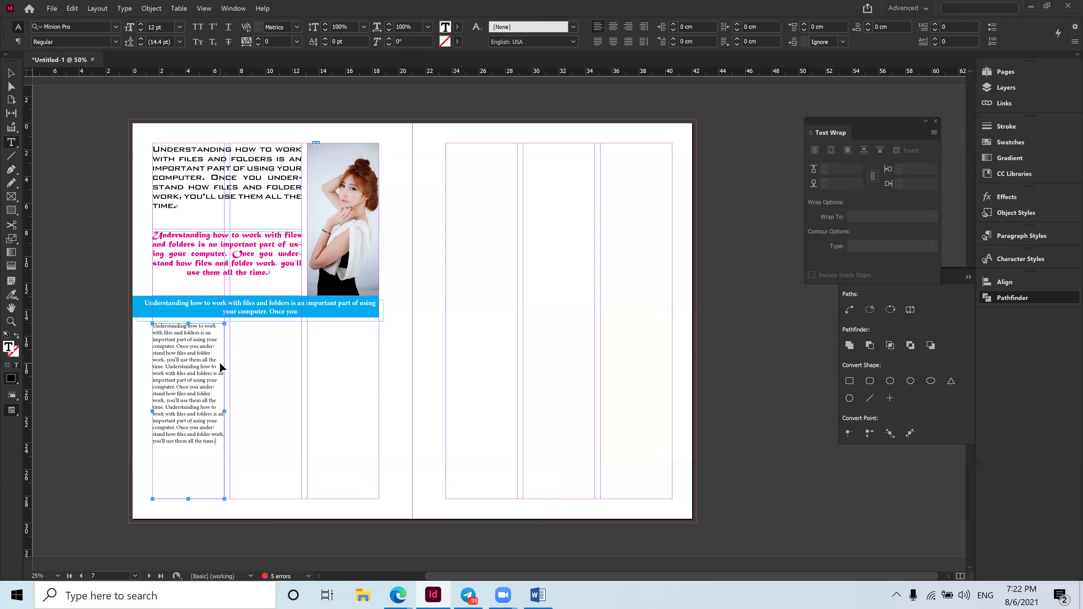
pyautogui.hotkey('ctrl', 'v')
# Justify the column text and set it to 15 pt with 20 pt leading.
pyautogui.moveTo(220, 487); pyautogui.dragTo(130, 309)
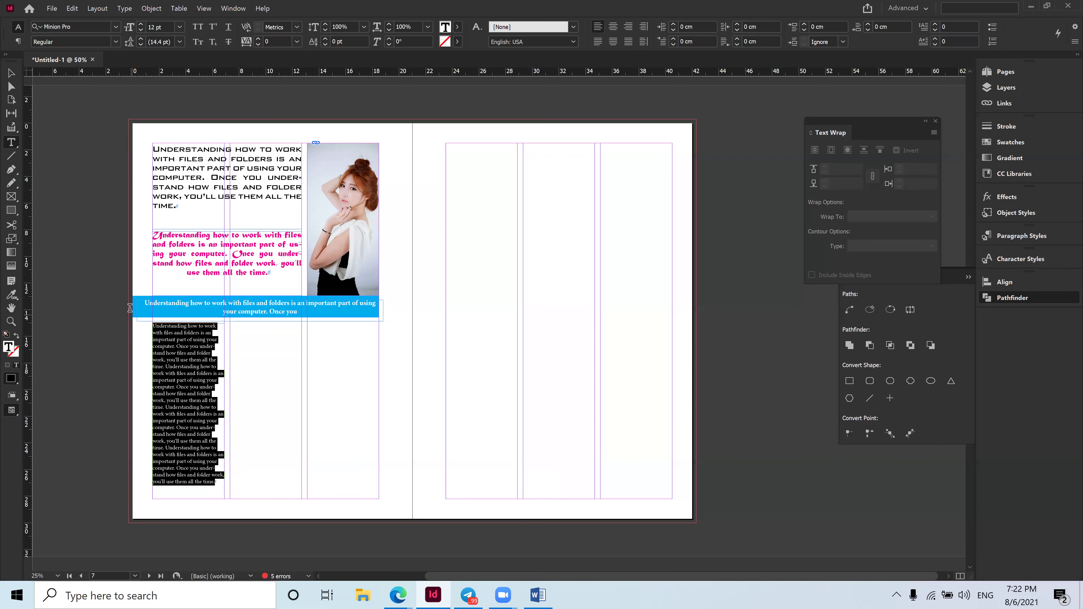
pyautogui.click(598, 41)
pyautogui.tripleClick(164, 25)
pyautogui.write('15')
pyautogui.press('Return')
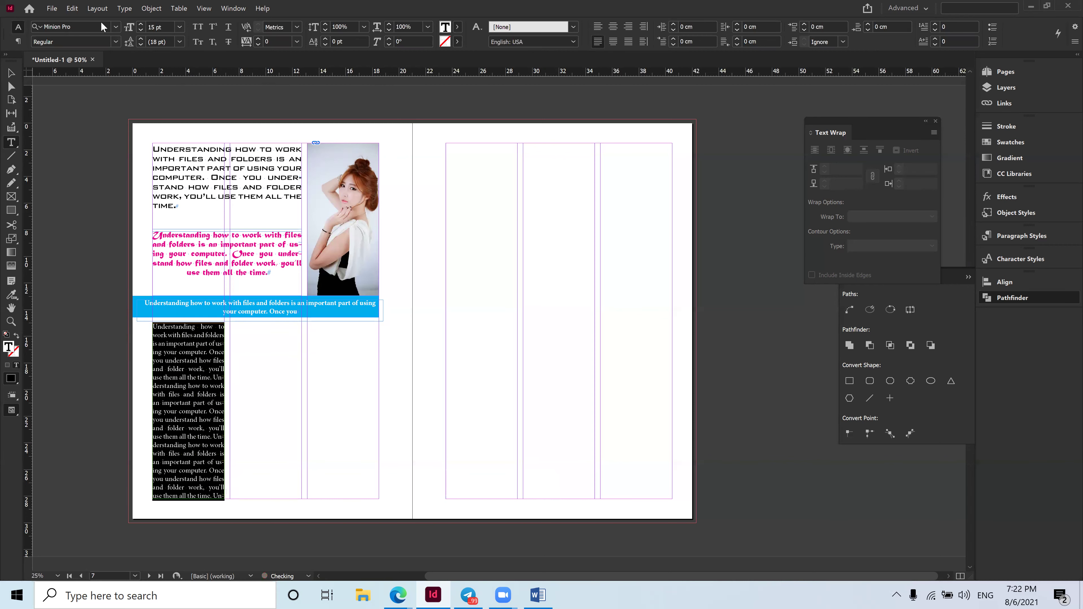
pyautogui.tripleClick(171, 42)
pyautogui.write('20')
pyautogui.press('Return')
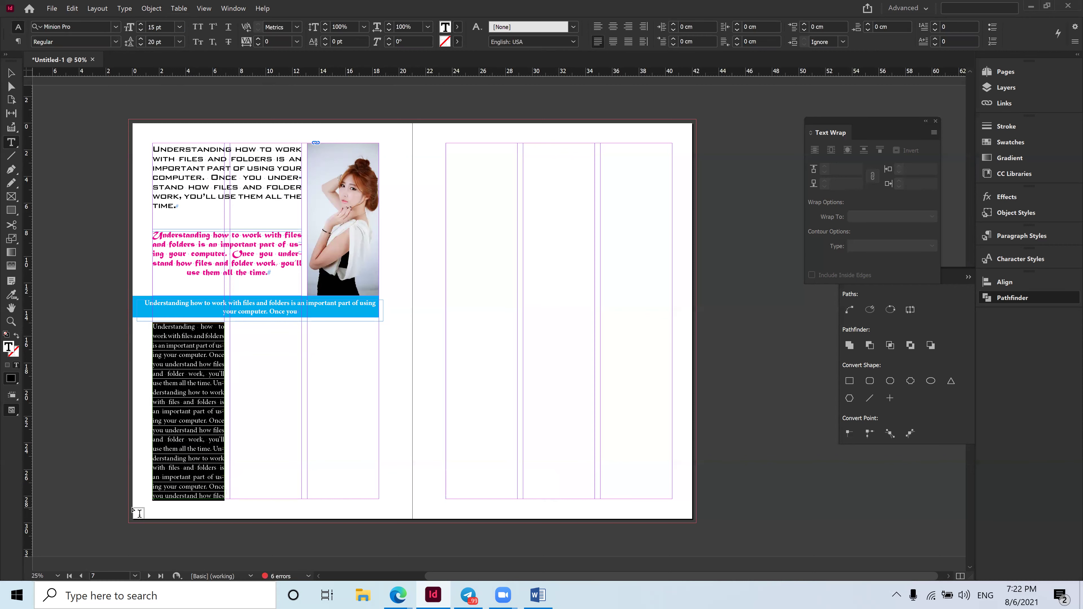
pyautogui.click(187, 406)
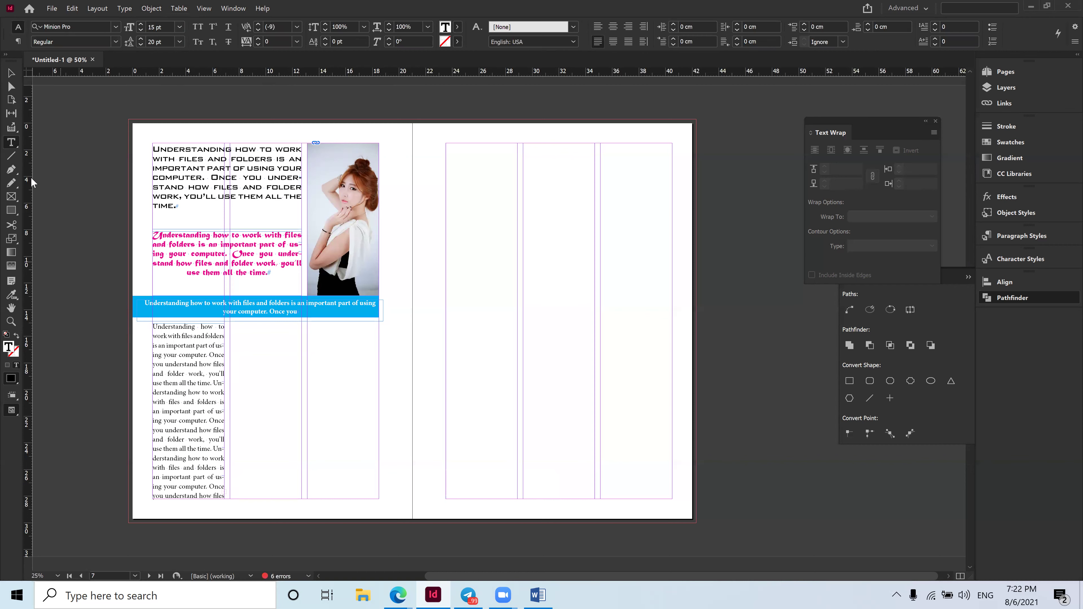
pyautogui.click(11, 86)
pyautogui.click(215, 386)
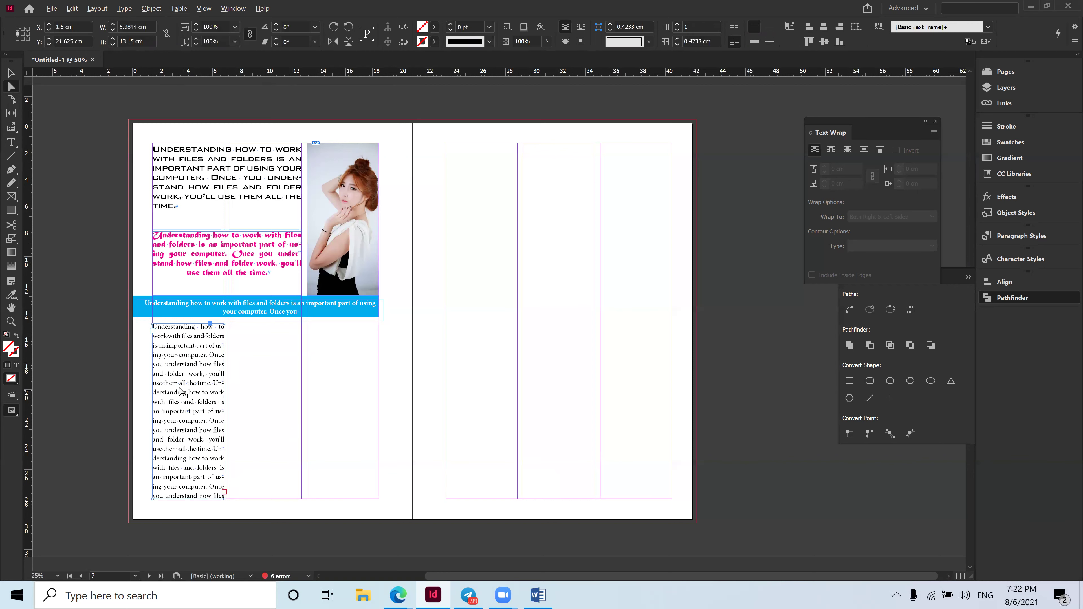
# Alt-drag copies of the body text frame into the second and third columns under the banner.
pyautogui.moveTo(185, 384); pyautogui.dragTo(342, 342)
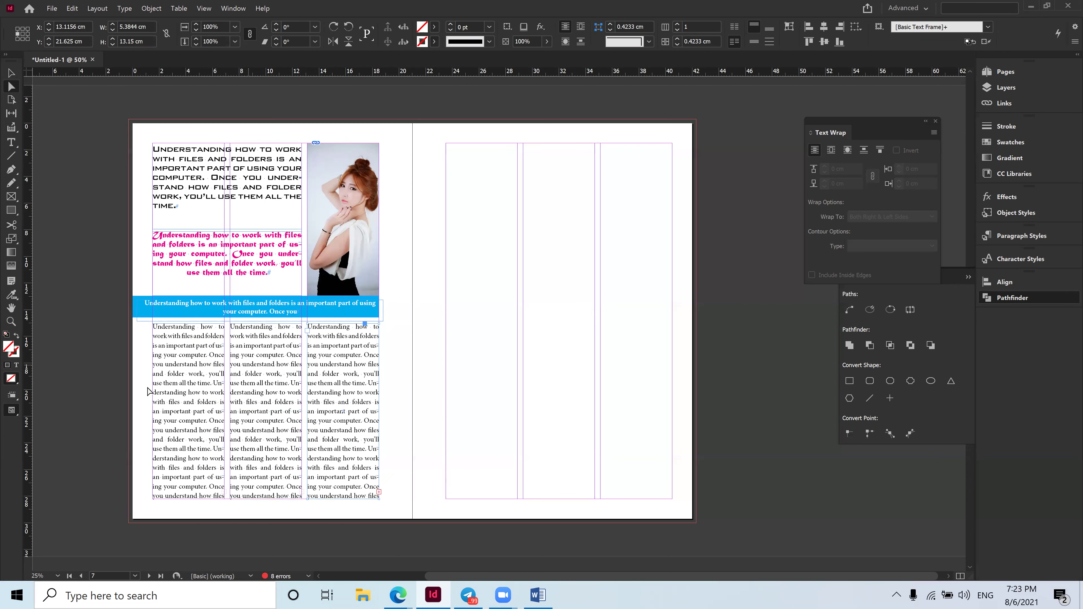
pyautogui.click(95, 340)
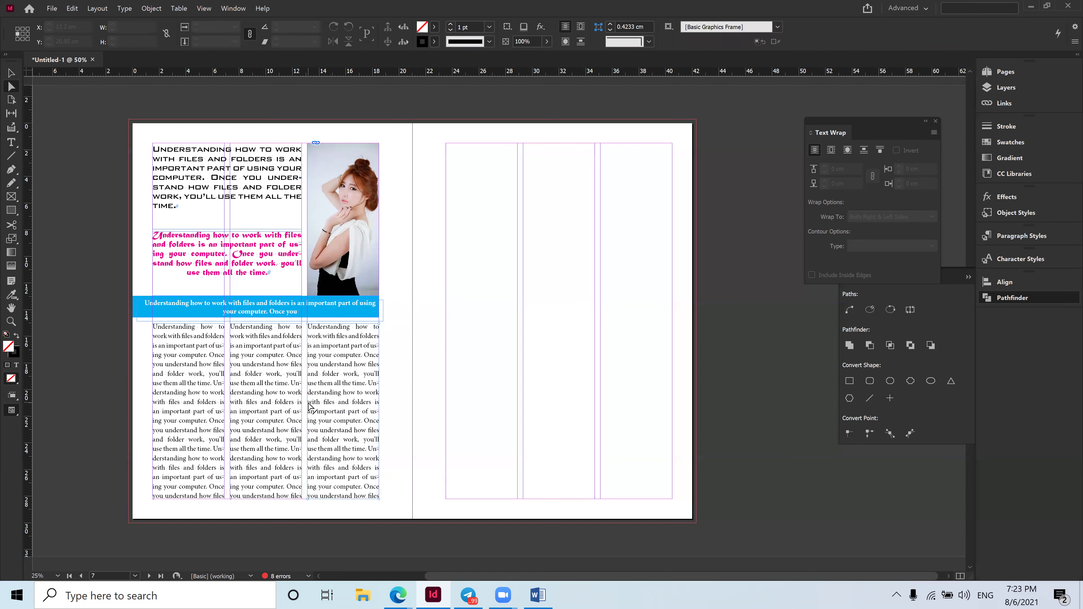
pyautogui.scroll(1, 267, 458)
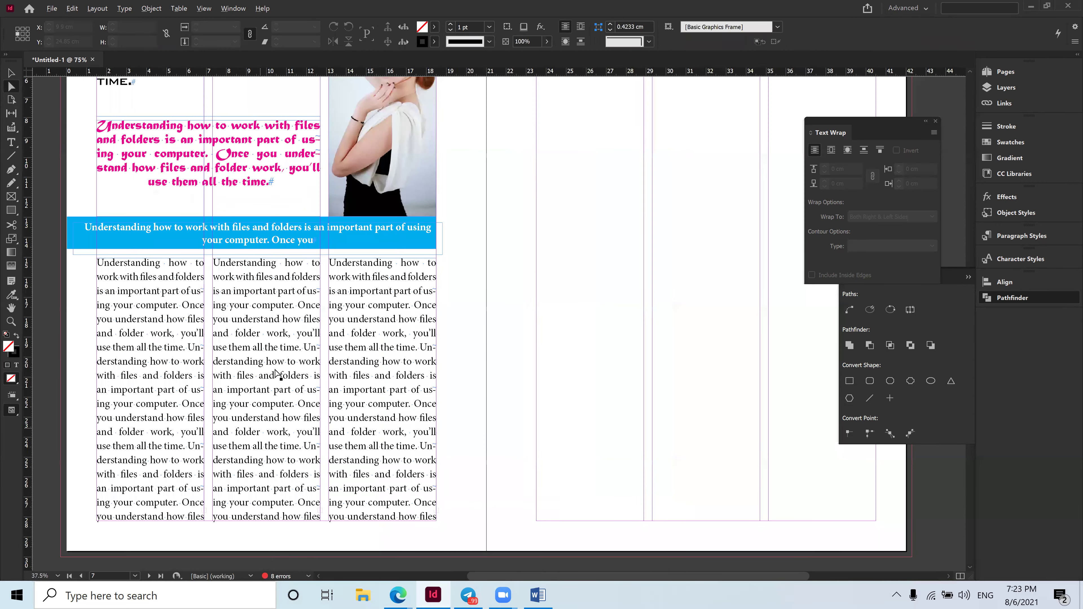
pyautogui.moveTo(281, 368); pyautogui.dragTo(359, 336)
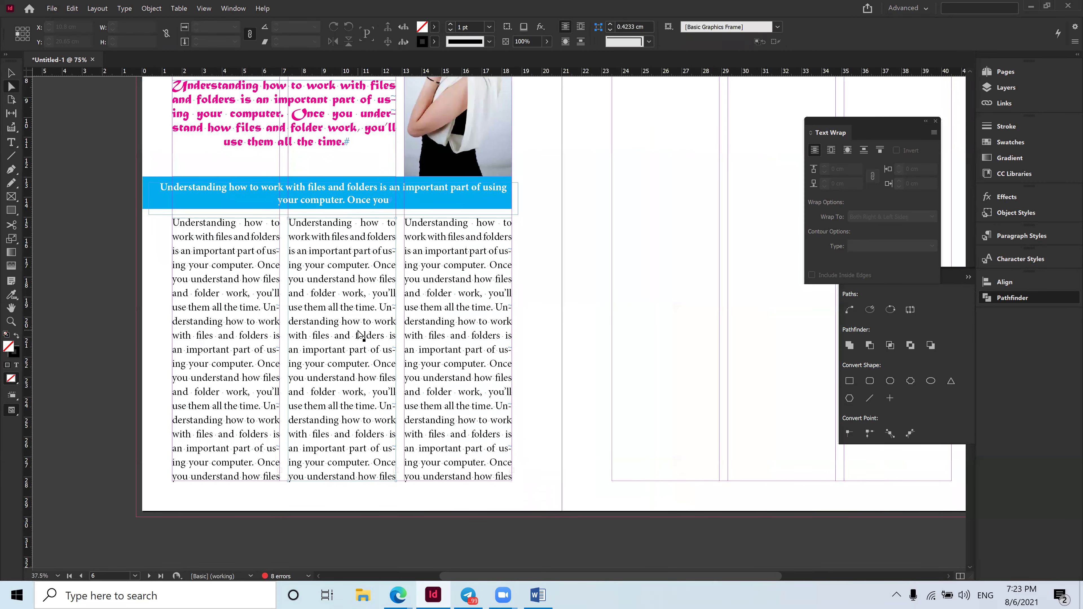
pyautogui.scroll(5, 359, 335)
pyautogui.scroll(-1, 341, 277)
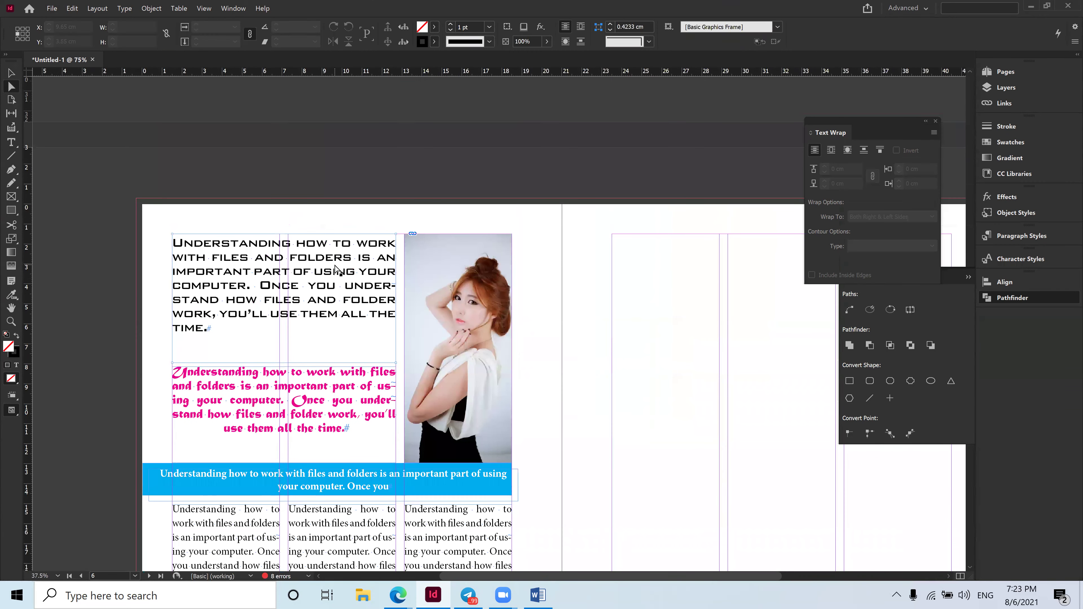
pyautogui.scroll(10, 337, 270)
pyautogui.scroll(-10, 337, 269)
pyautogui.scroll(-5, 333, 272)
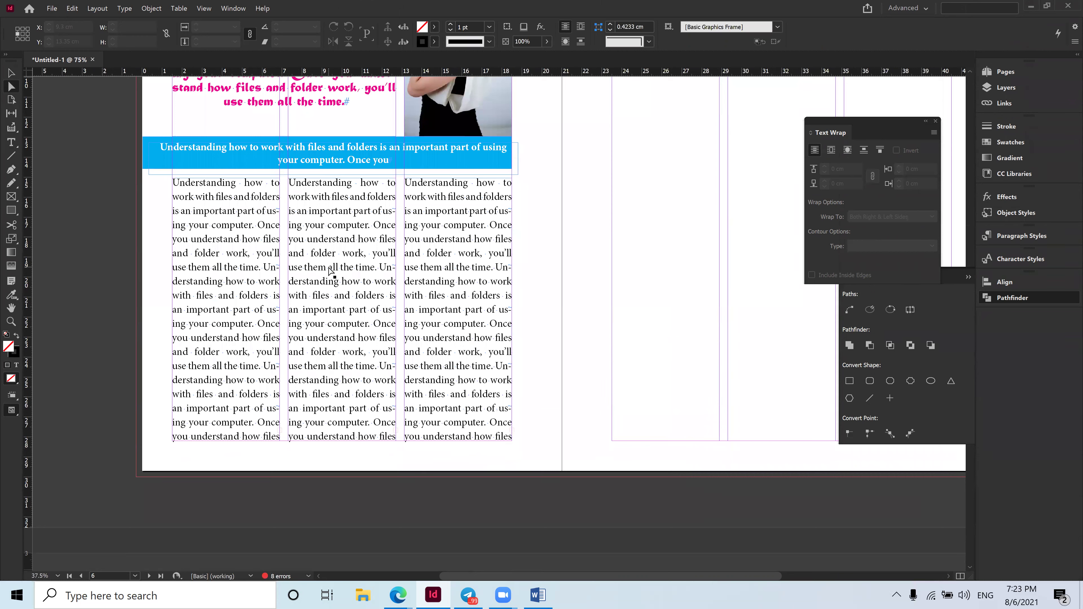
pyautogui.click(15, 143)
pyautogui.click(178, 181)
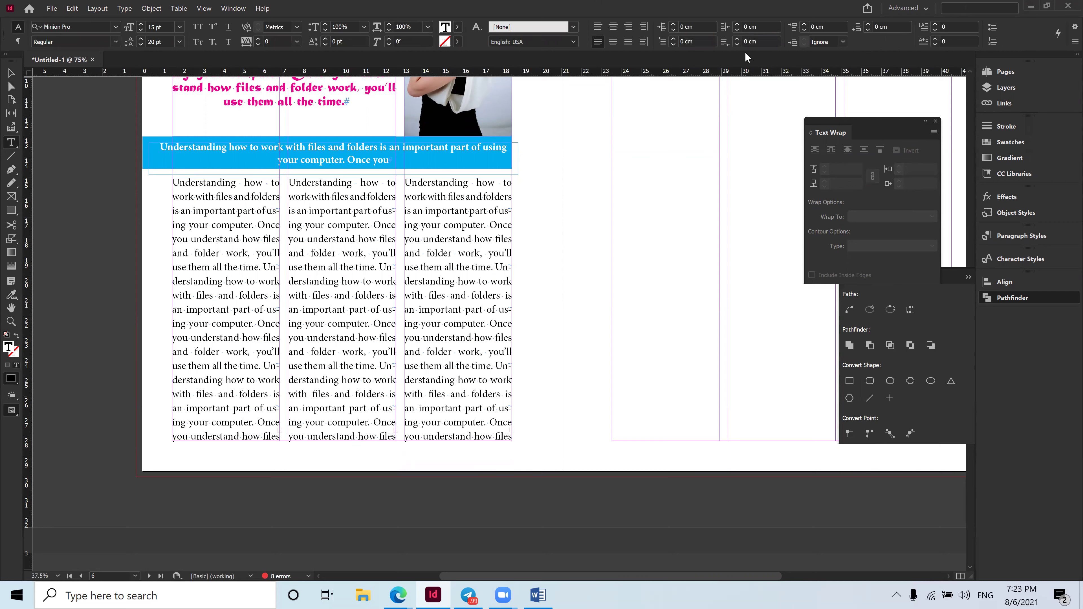
# Give column one a three-line drop cap and replace column two's first letter with G.
pyautogui.click(936, 23)
pyautogui.click(936, 23)
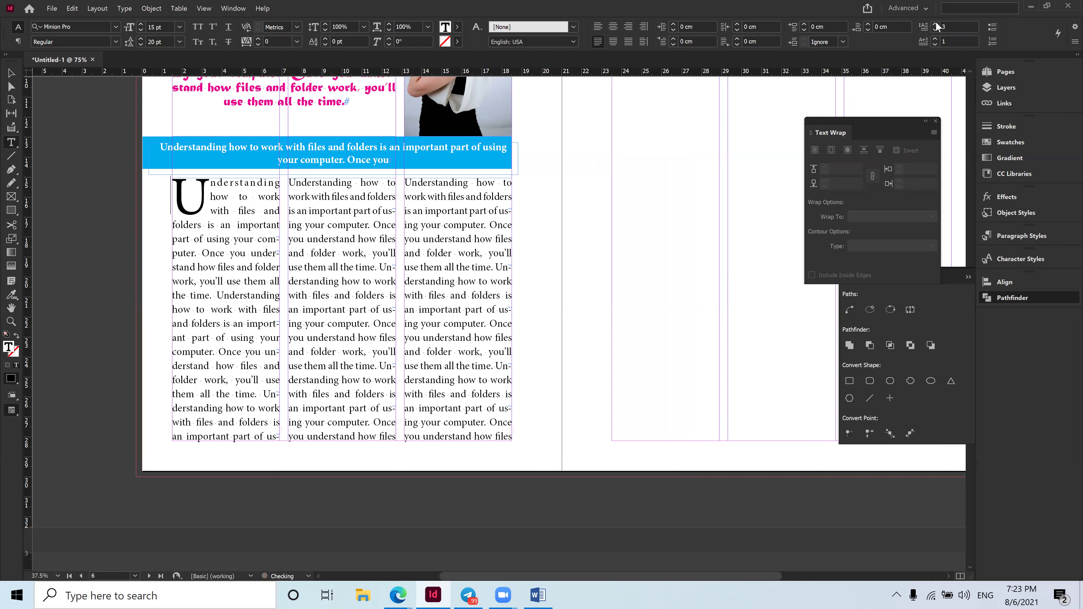
pyautogui.click(302, 193)
pyautogui.press('BackSpace')
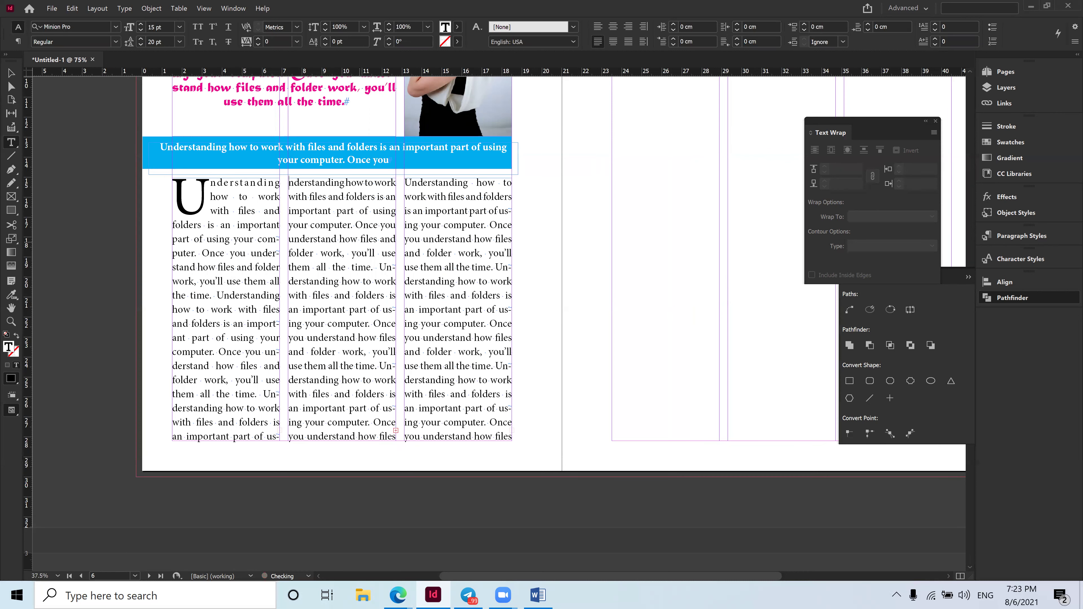
pyautogui.write('G')
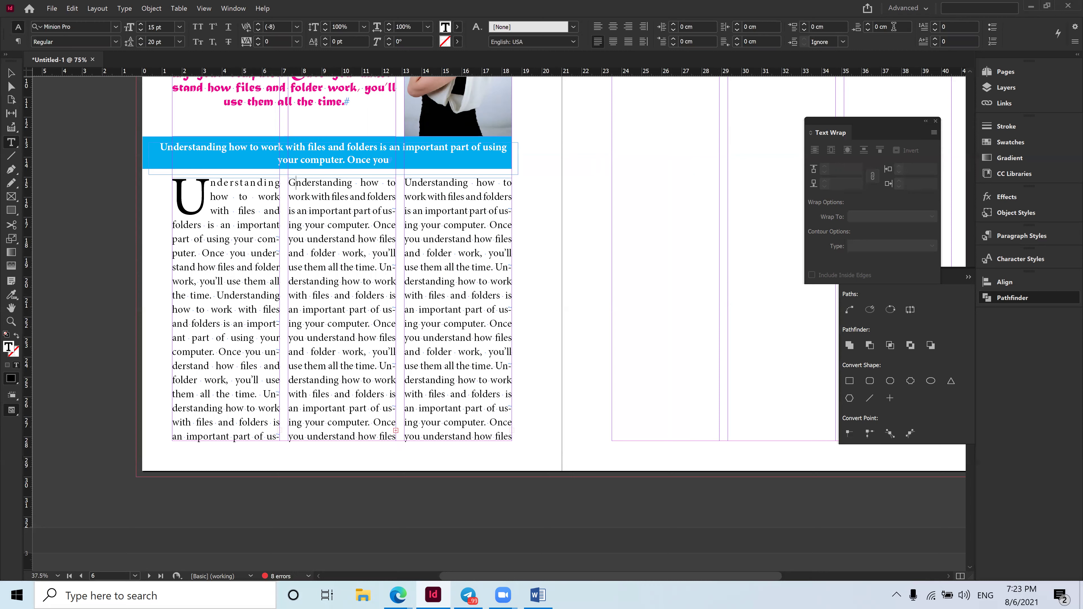
# Try a drop cap on column two's G, then undo it so G stays plain text.
pyautogui.click(934, 26)
pyautogui.click(934, 27)
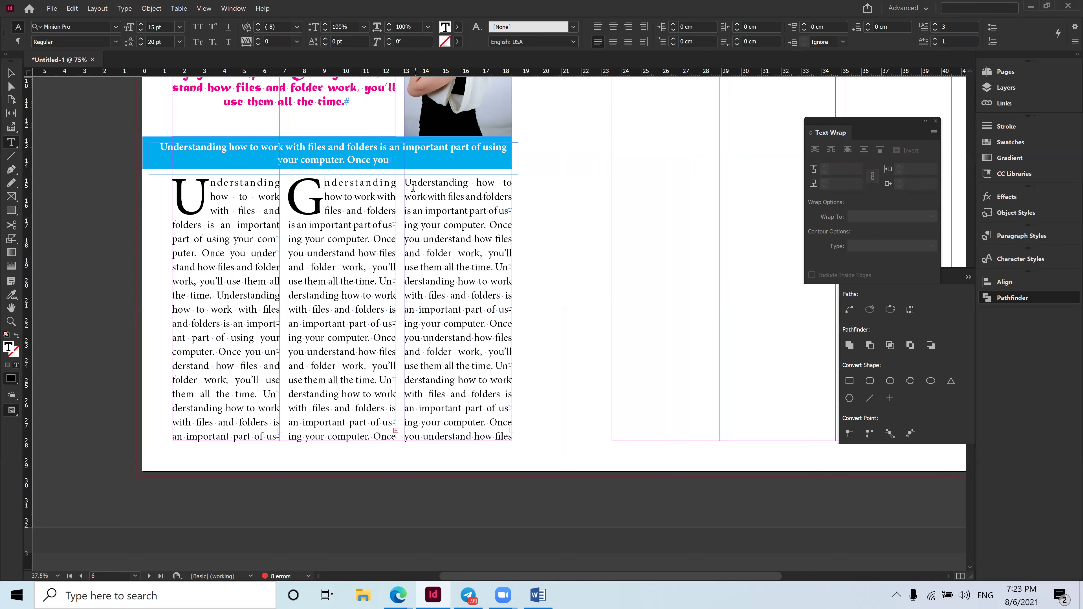
pyautogui.moveTo(404, 597)
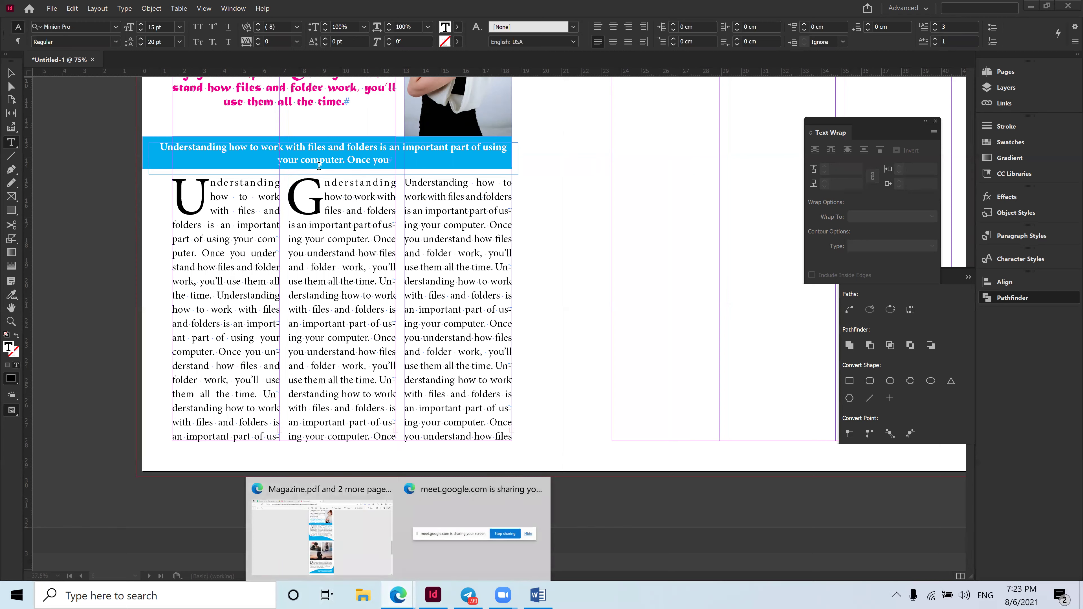
pyautogui.click(314, 191)
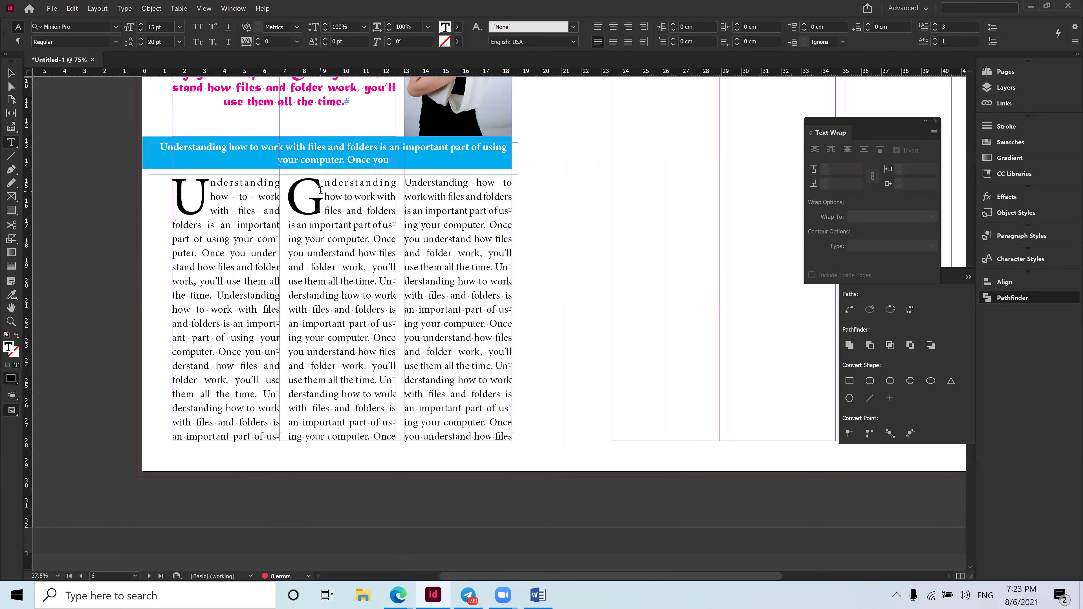
pyautogui.hotkey('ctrl', 'z')
pyautogui.hotkey('ctrl', 'z')
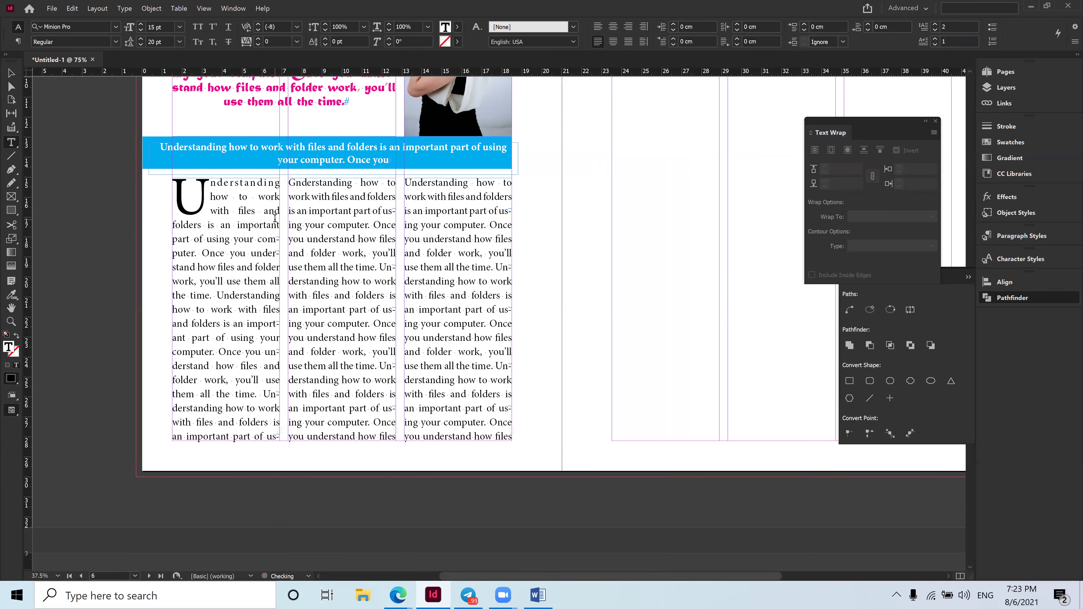
pyautogui.click(11, 73)
pyautogui.click(104, 340)
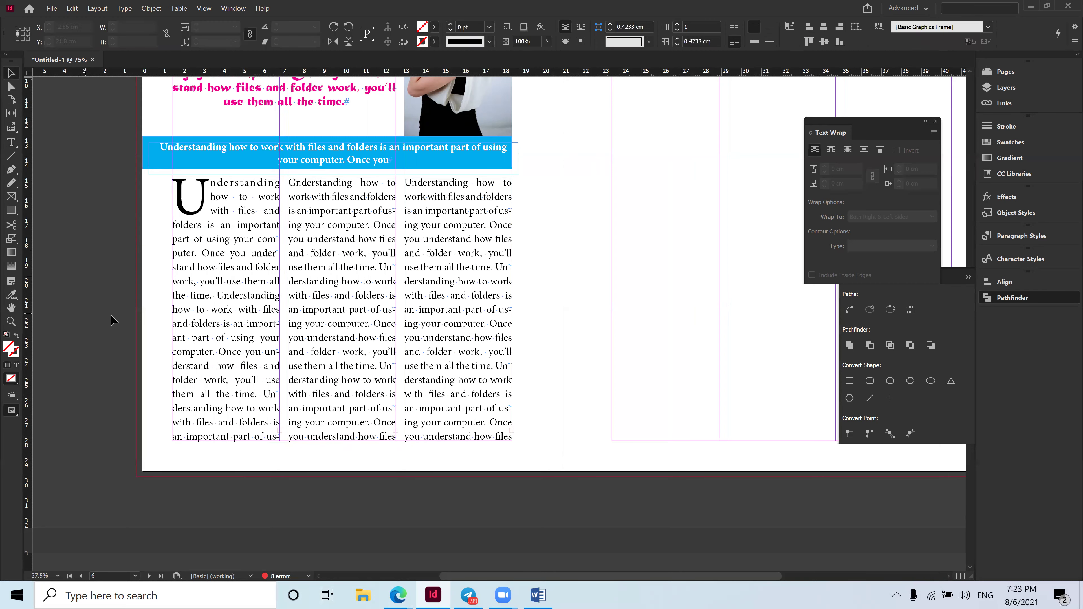
pyautogui.scroll(-3, 370, 393)
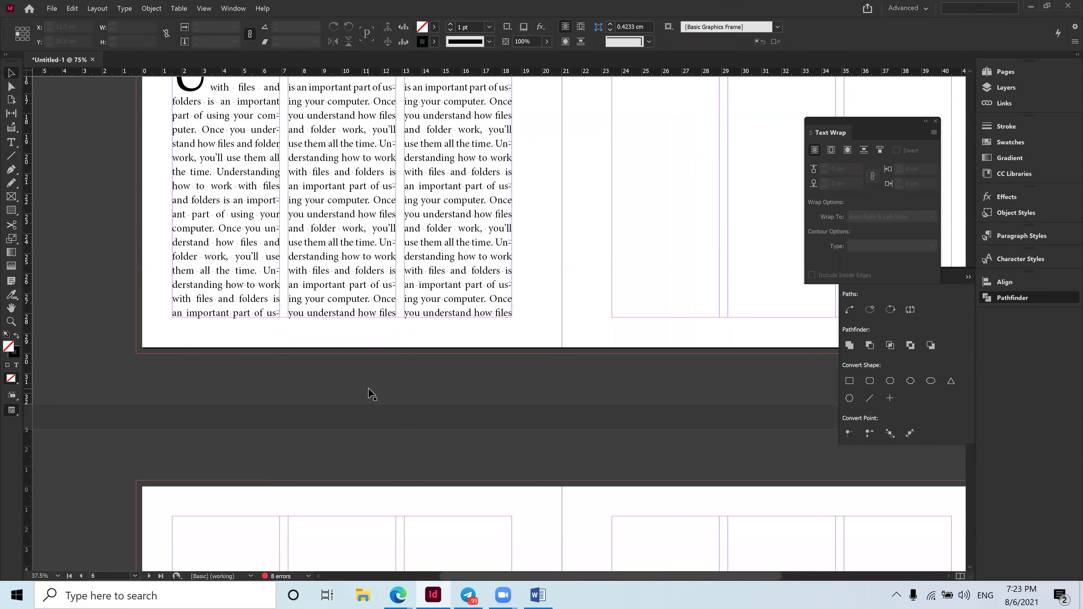
pyautogui.scroll(1, 370, 394)
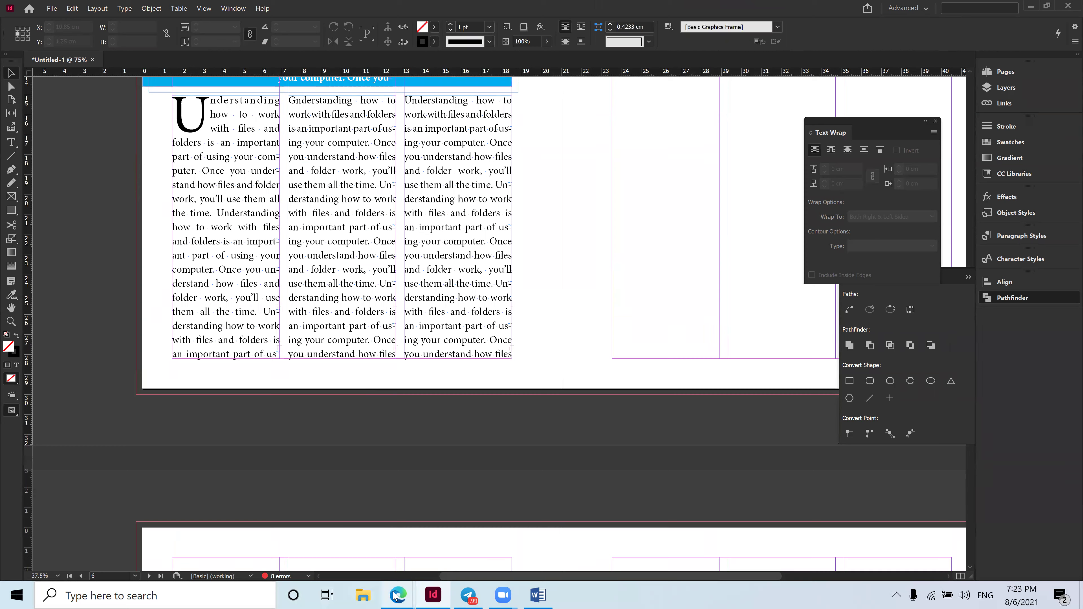
pyautogui.moveTo(398, 595)
pyautogui.click(320, 529)
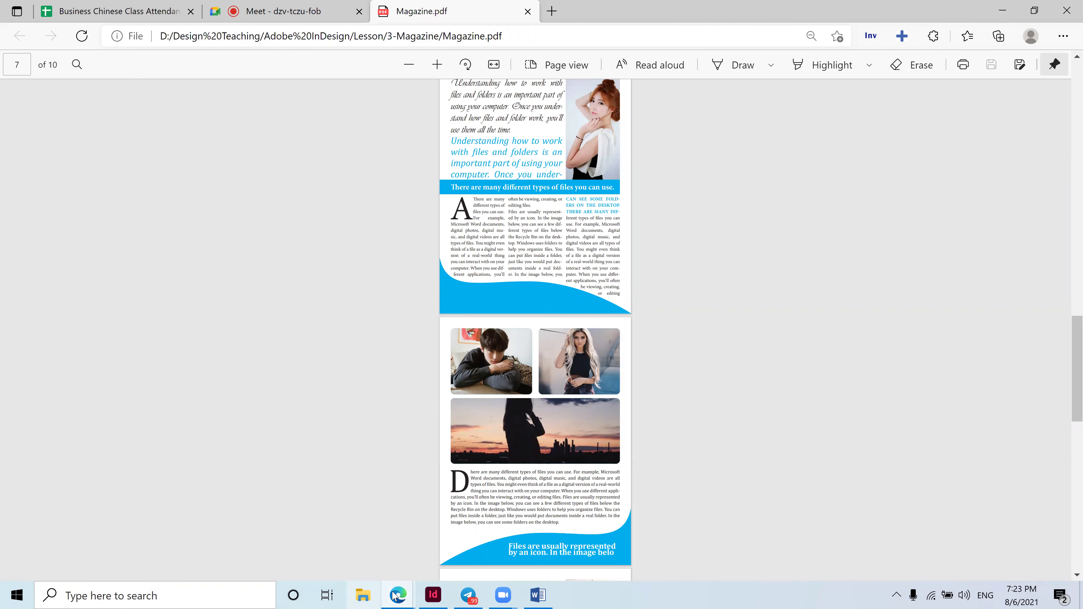
pyautogui.moveTo(433, 595)
pyautogui.click(320, 529)
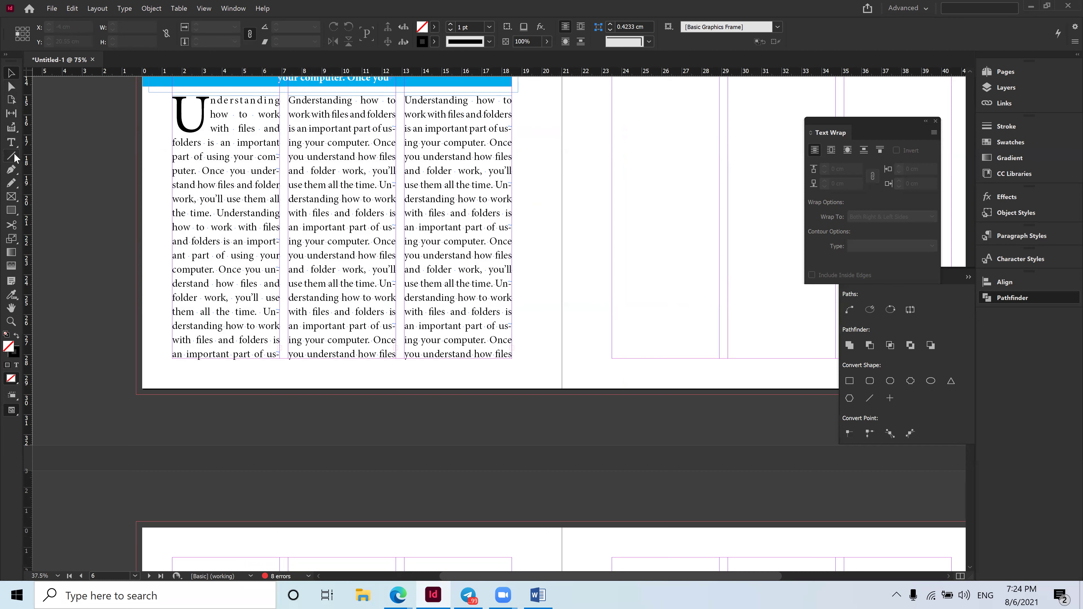
# With the Pen tool, draw the wave's curved top edge across the bottom of the left page.
pyautogui.click(15, 166)
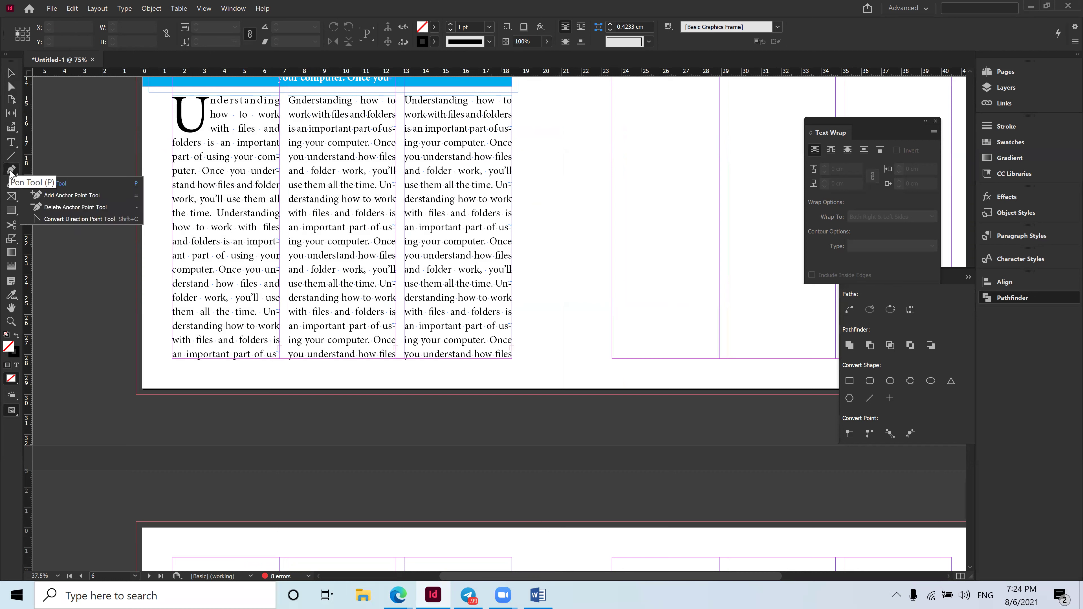
pyautogui.click(56, 185)
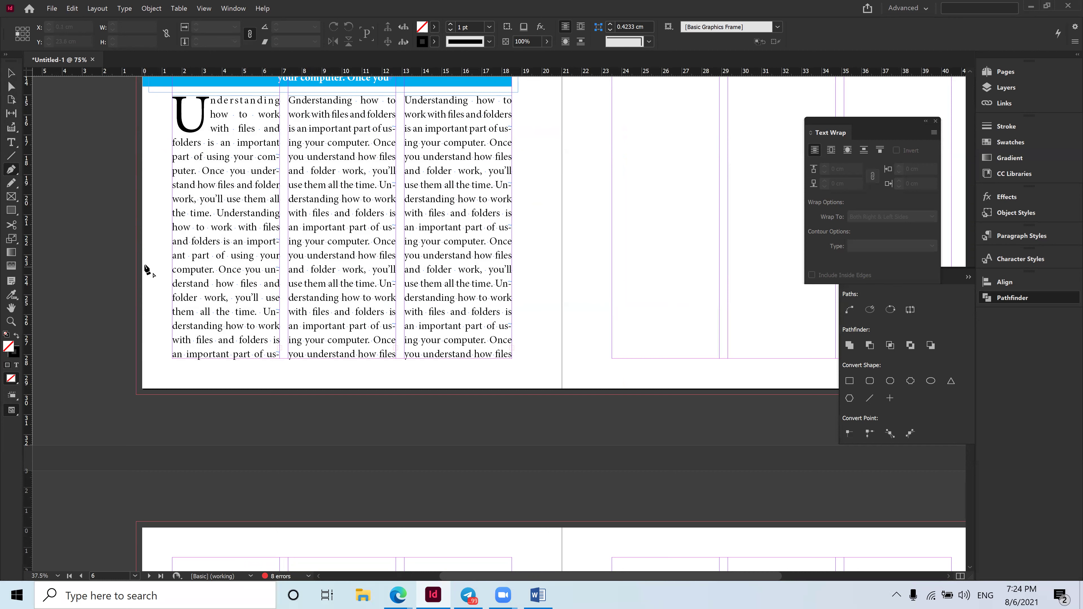
pyautogui.click(111, 266)
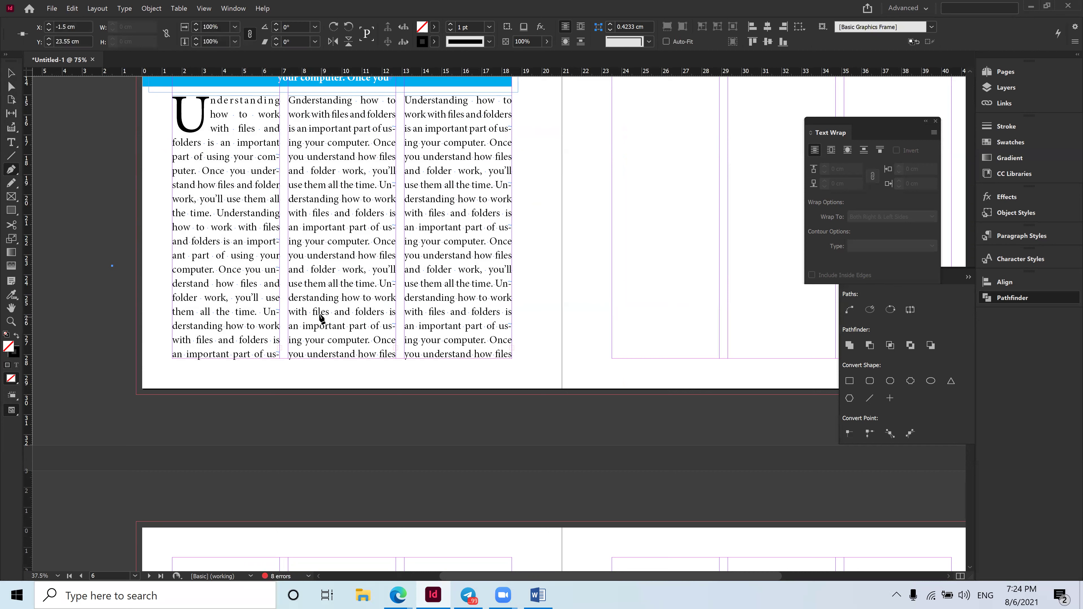
pyautogui.moveTo(320, 312); pyautogui.dragTo(381, 367)
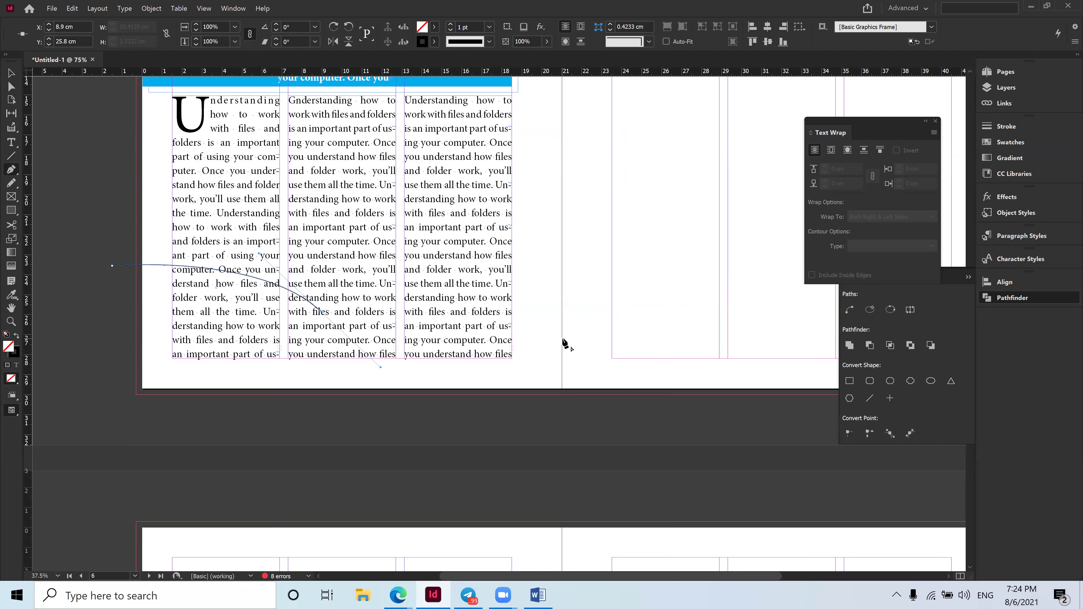
pyautogui.moveTo(562, 338); pyautogui.dragTo(599, 344)
pyautogui.moveTo(599, 343); pyautogui.dragTo(600, 344)
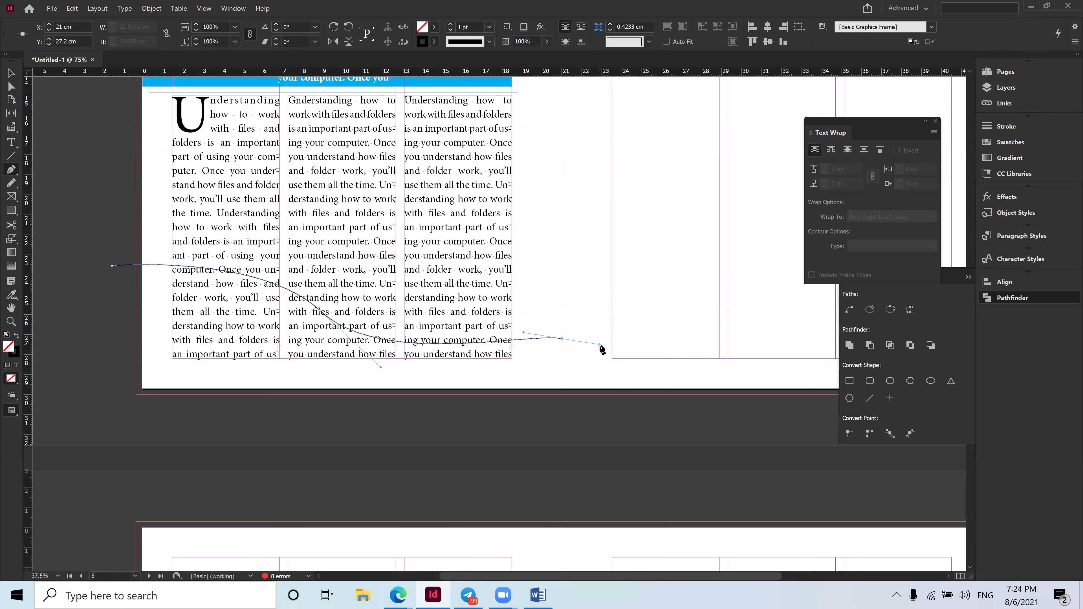
pyautogui.scroll(-2, 195, 369)
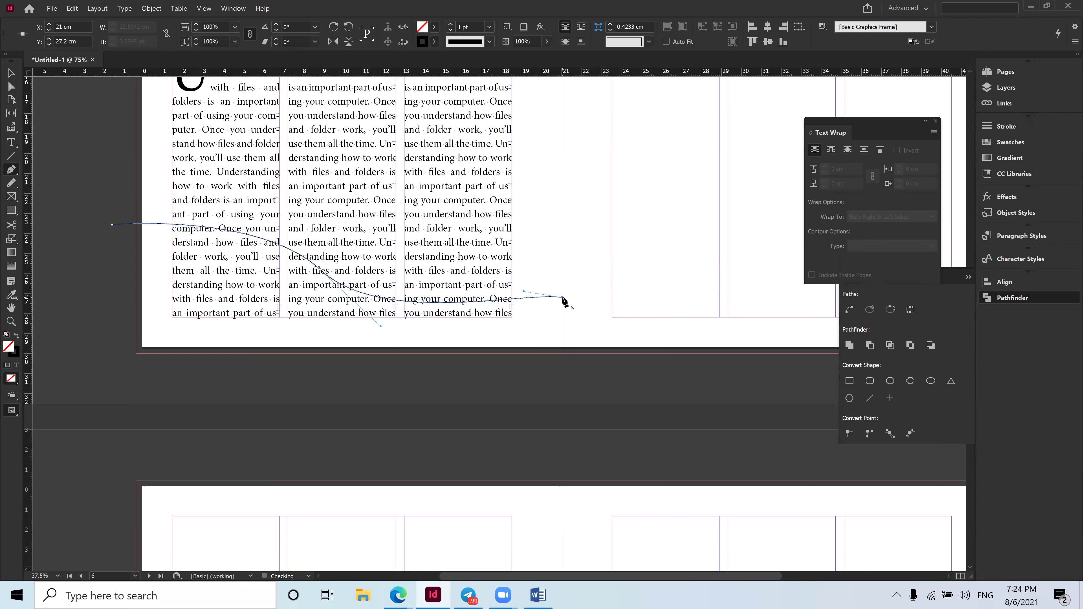
# Close the wave path below the page's bottom edge and select the shape.
pyautogui.click(560, 356)
pyautogui.hotkey('ctrl', 'z')
pyautogui.click(563, 365)
pyautogui.click(120, 362)
pyautogui.click(111, 225)
pyautogui.click(11, 75)
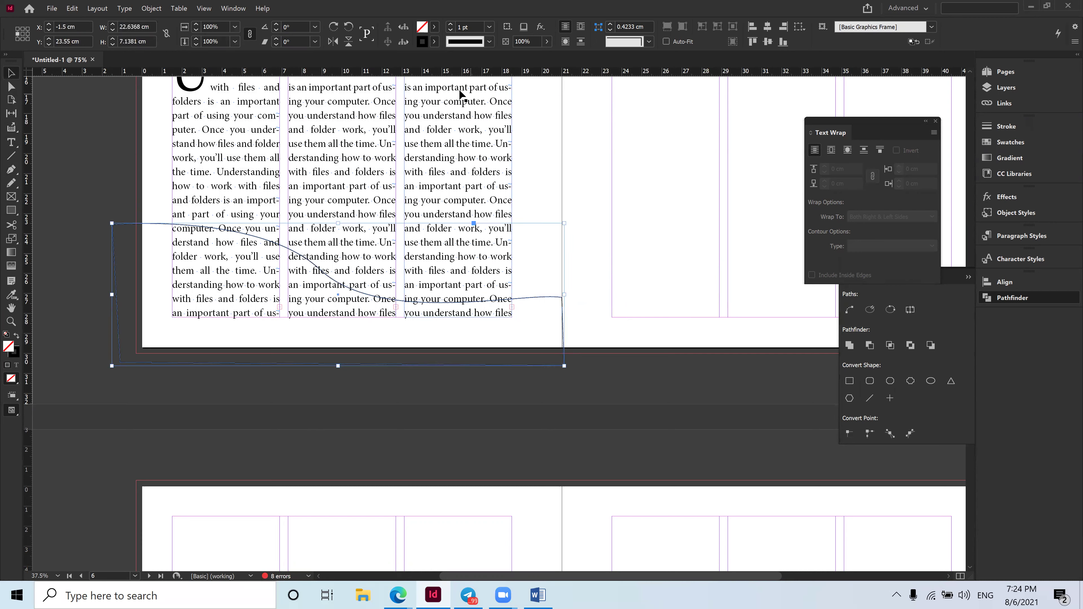
pyautogui.click(434, 28)
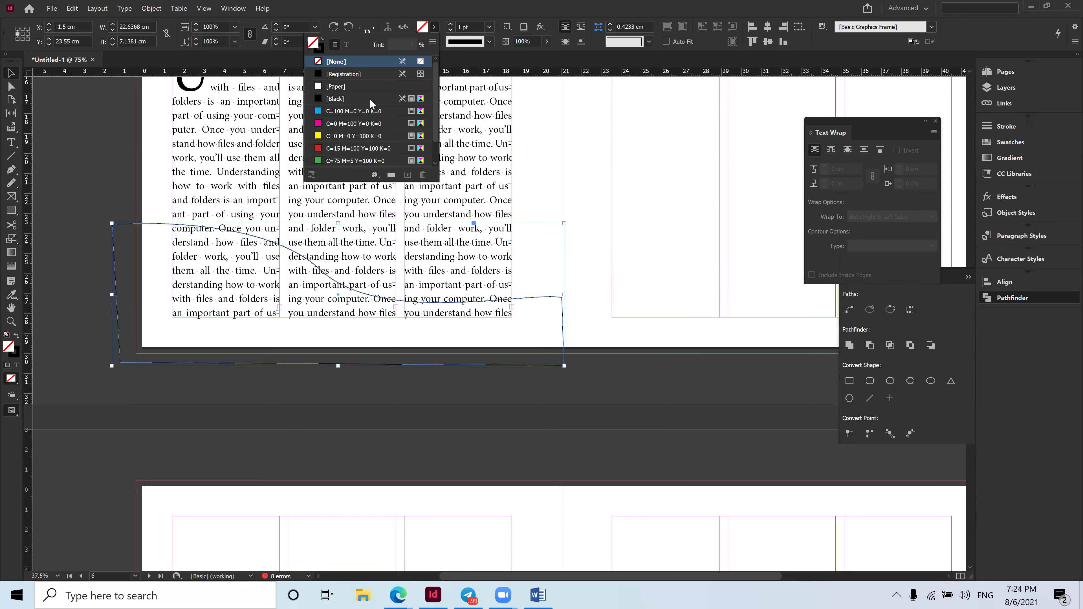
# Fill the wave shape with C=100 cyan and set its stroke to None.
pyautogui.click(351, 111)
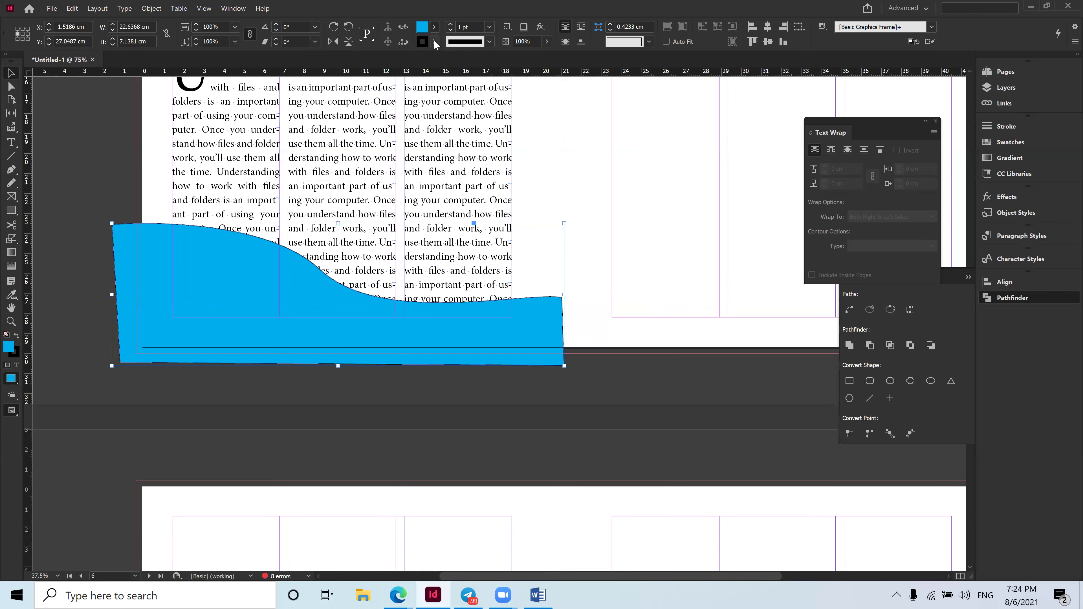
pyautogui.click(434, 41)
pyautogui.click(322, 75)
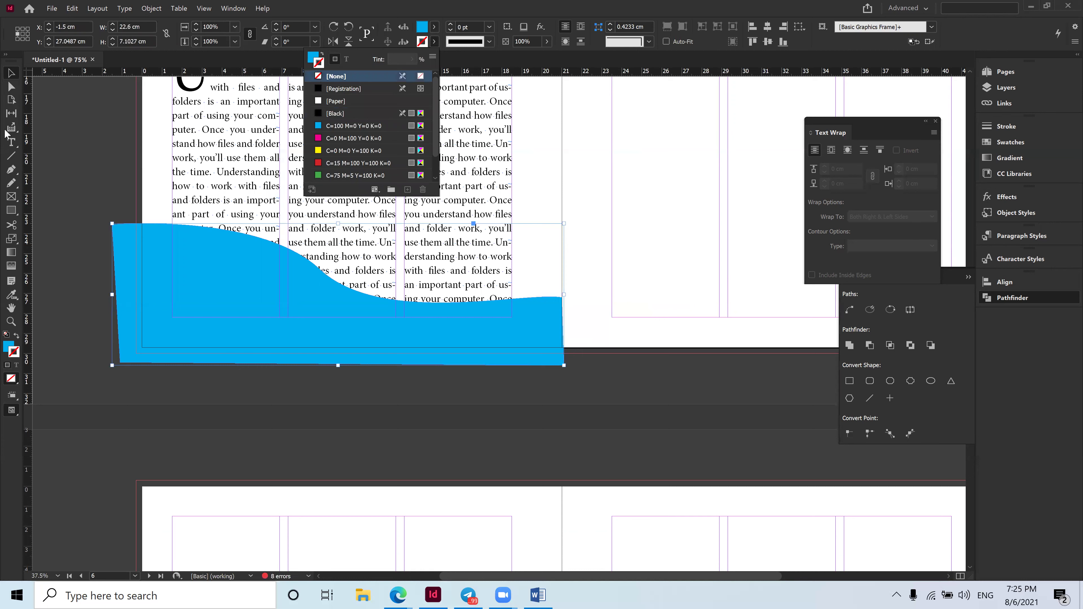
pyautogui.click(10, 75)
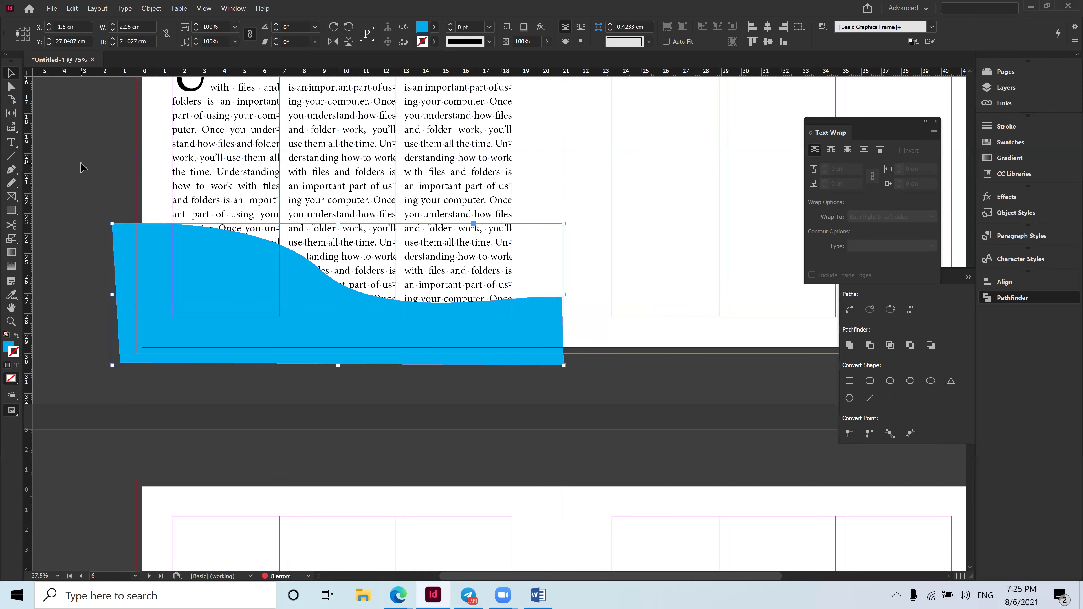
pyautogui.click(102, 189)
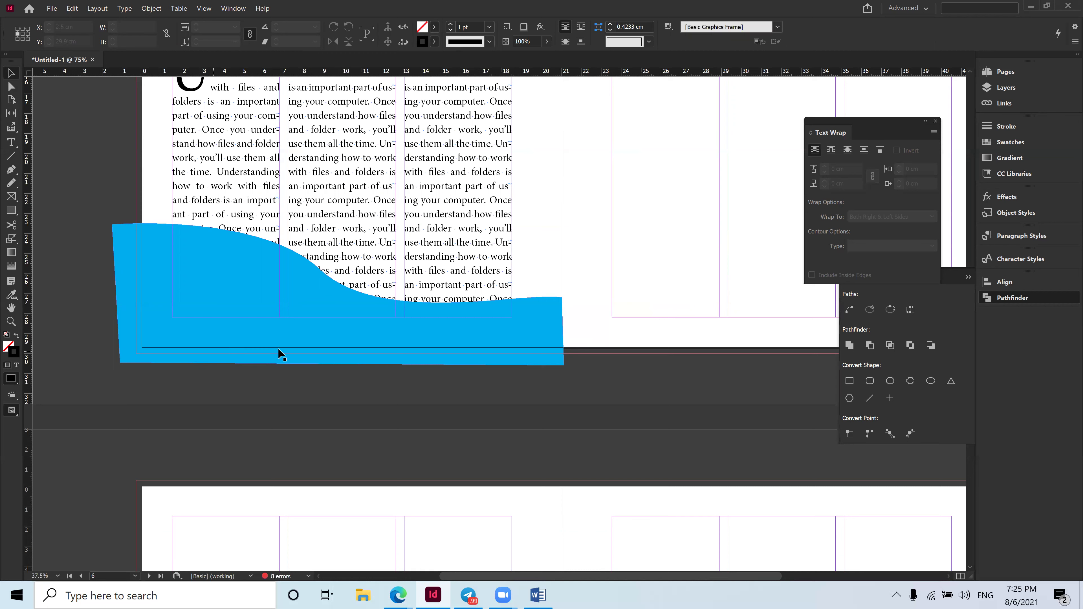
# Check the page in Preview screen mode, then return to Normal view.
pyautogui.click(11, 414)
pyautogui.click(42, 439)
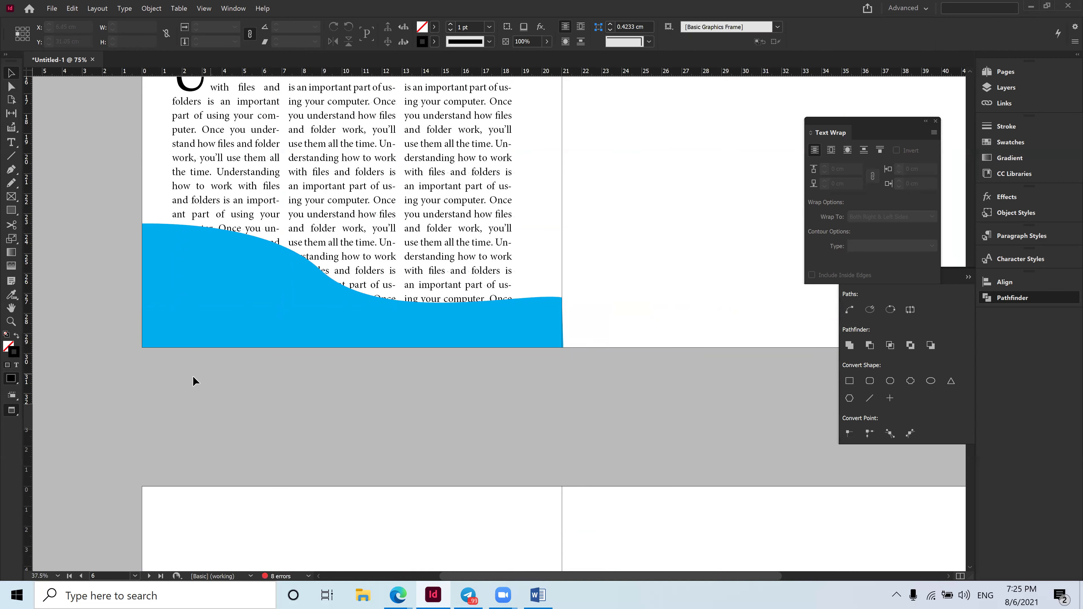
pyautogui.click(12, 411)
pyautogui.click(50, 425)
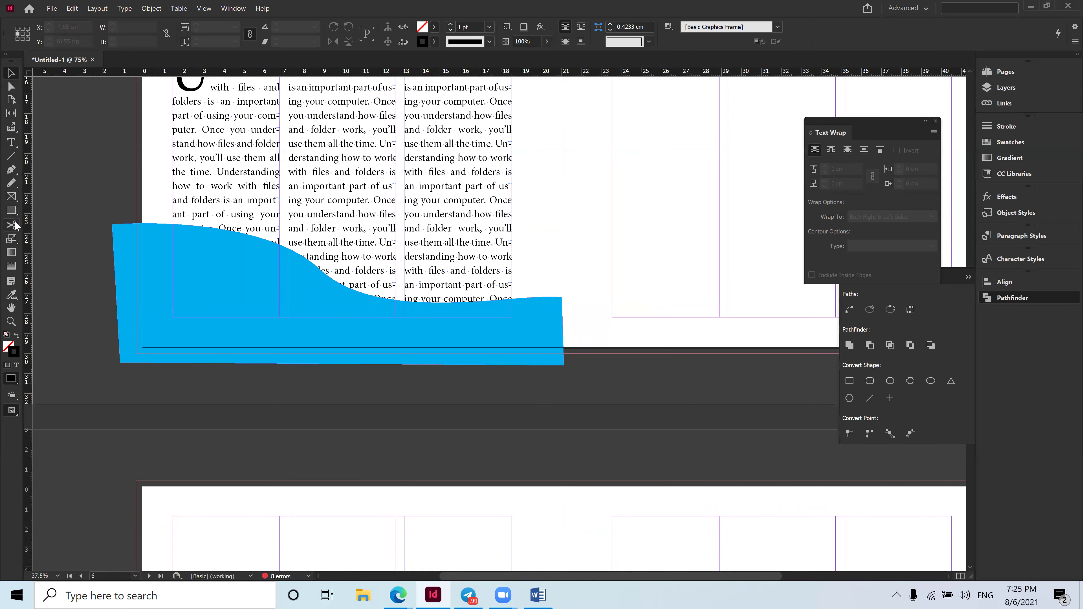
pyautogui.scroll(2, 36, 245)
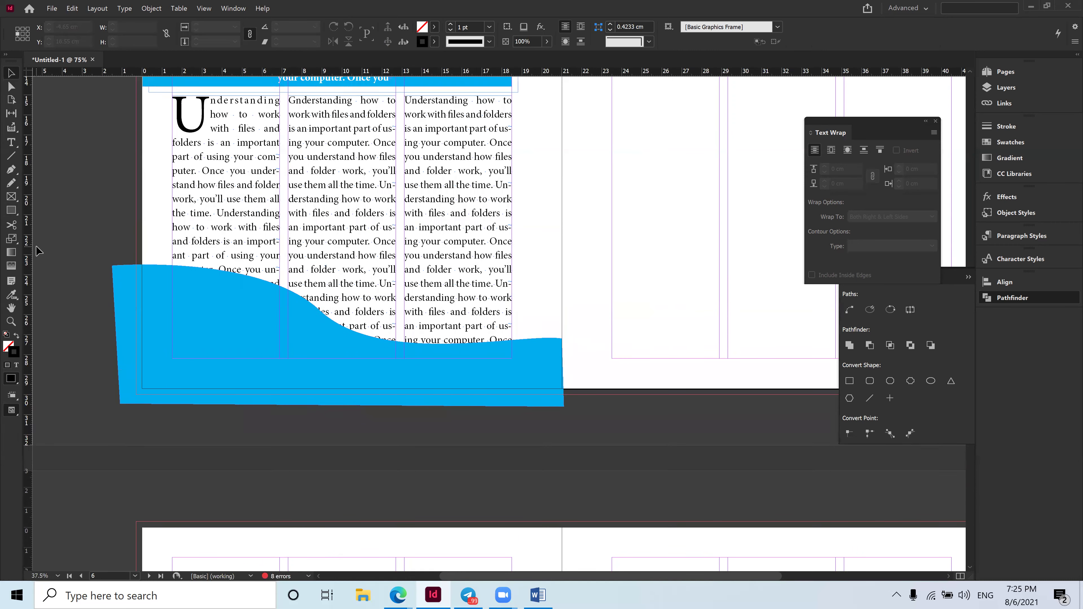
# Draw a rectangle covering the left page and Pathfinder-intersect it with the wave to trim it.
pyautogui.scroll(11, 35, 246)
pyautogui.scroll(-9, 35, 245)
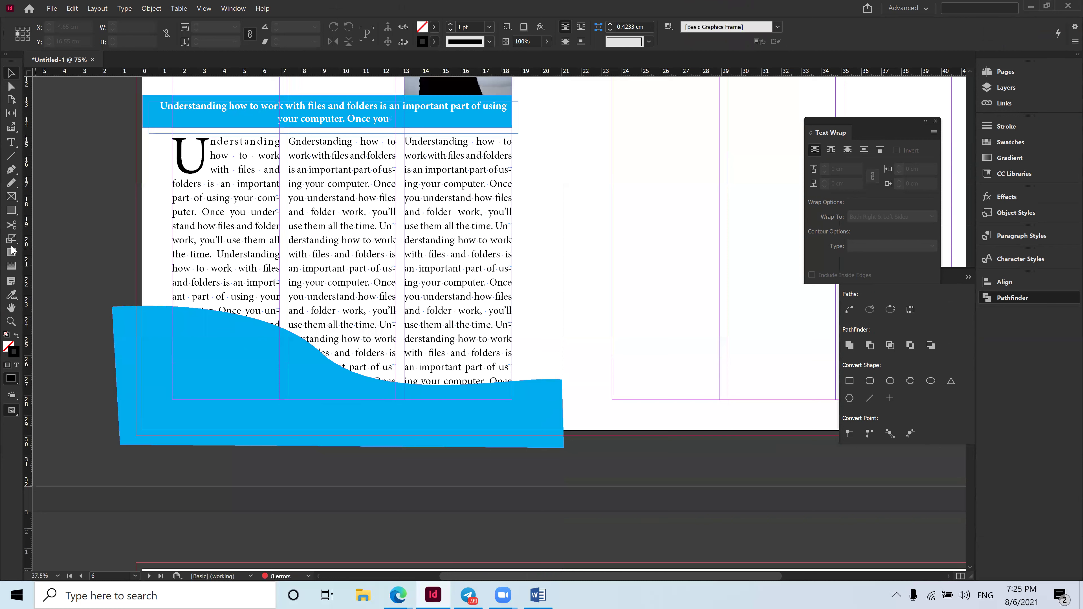
pyautogui.click(15, 197)
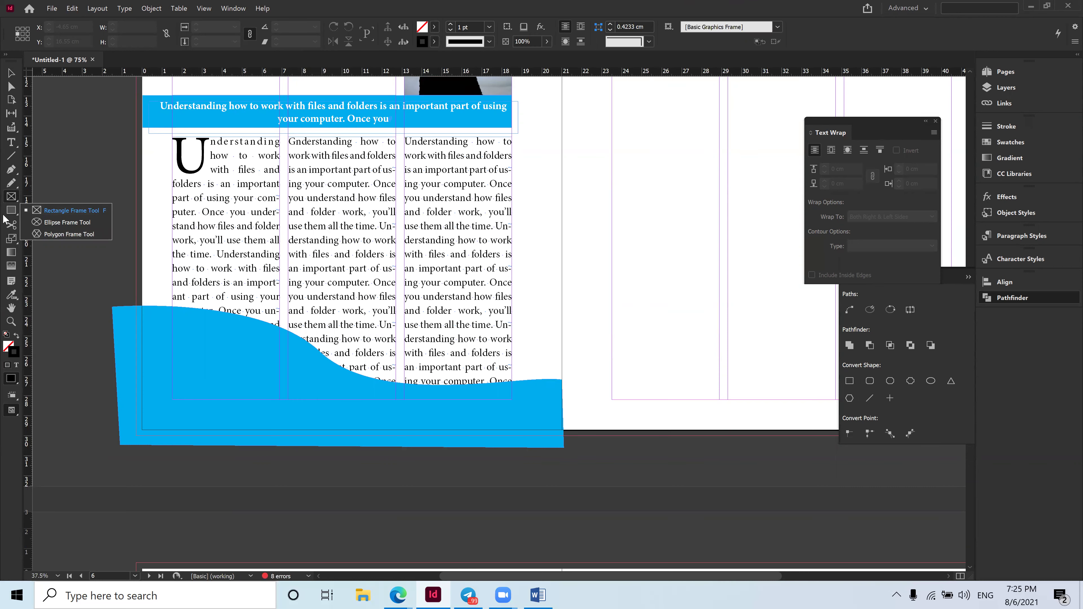
pyautogui.click(11, 211)
pyautogui.click(12, 213)
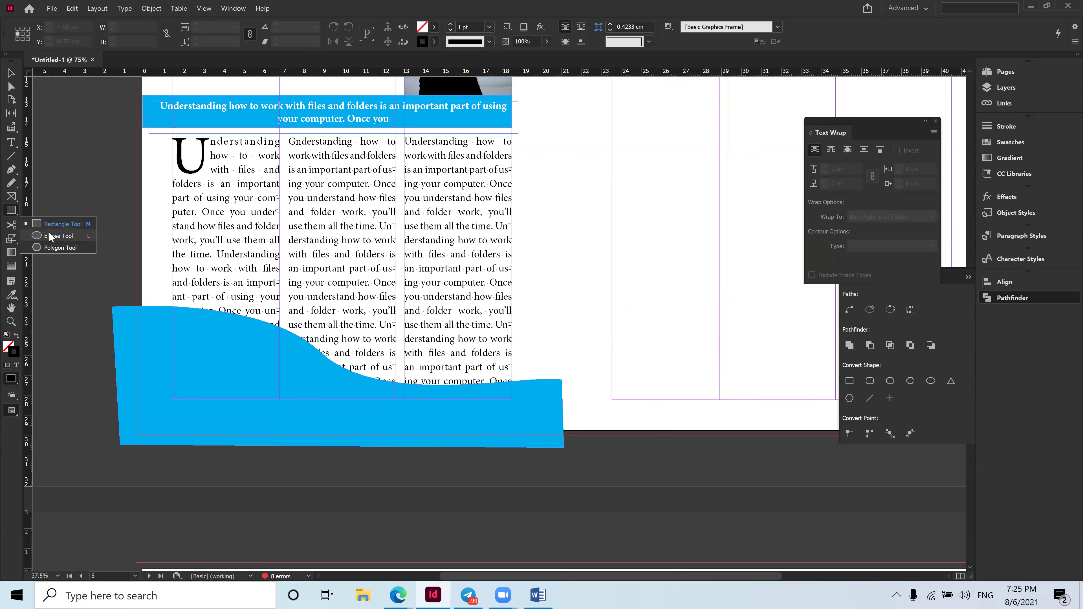
pyautogui.click(53, 222)
pyautogui.scroll(3, 191, 285)
pyautogui.scroll(4, 191, 286)
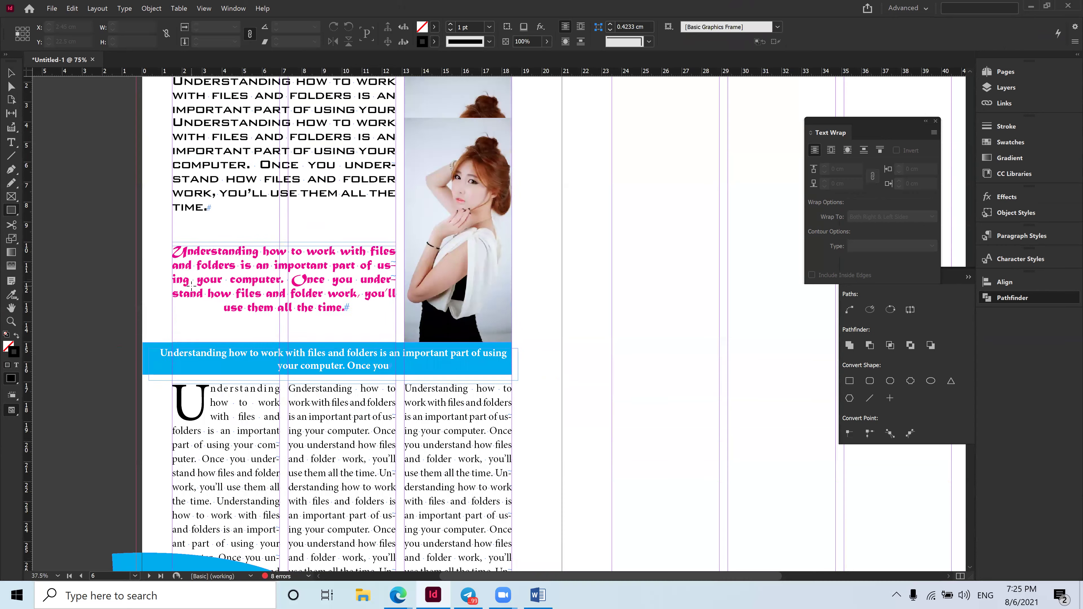
pyautogui.moveTo(142, 166); pyautogui.dragTo(562, 423)
pyautogui.click(10, 74)
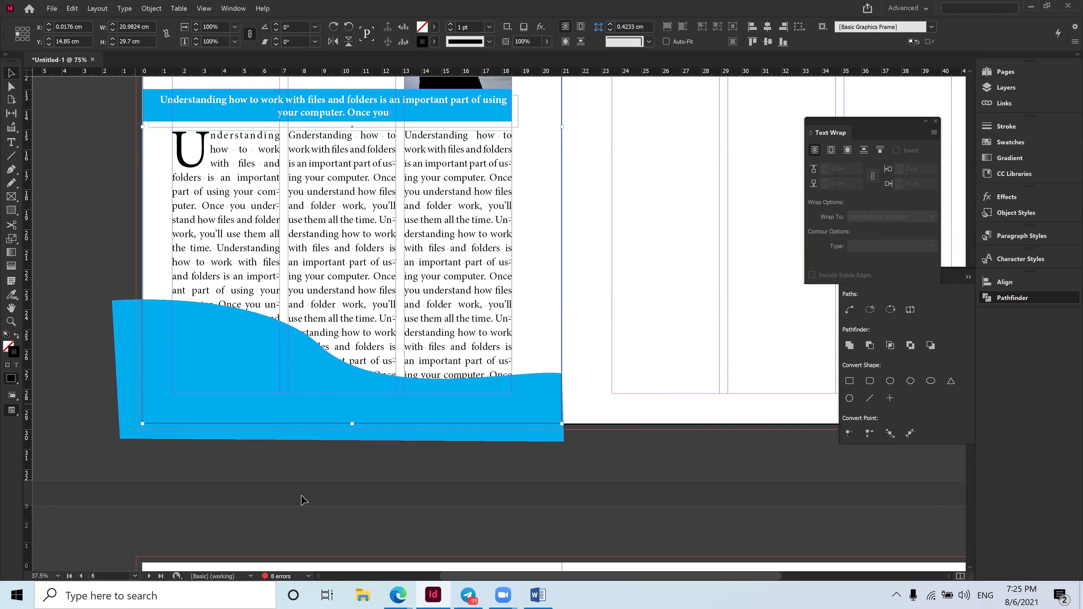
pyautogui.click(120, 316)
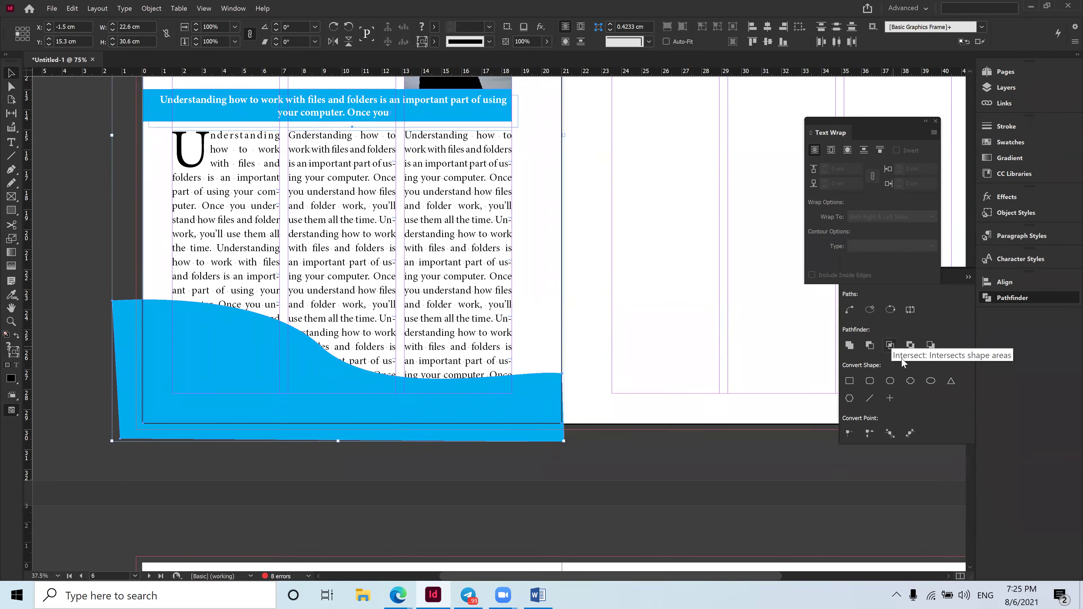
pyautogui.click(892, 347)
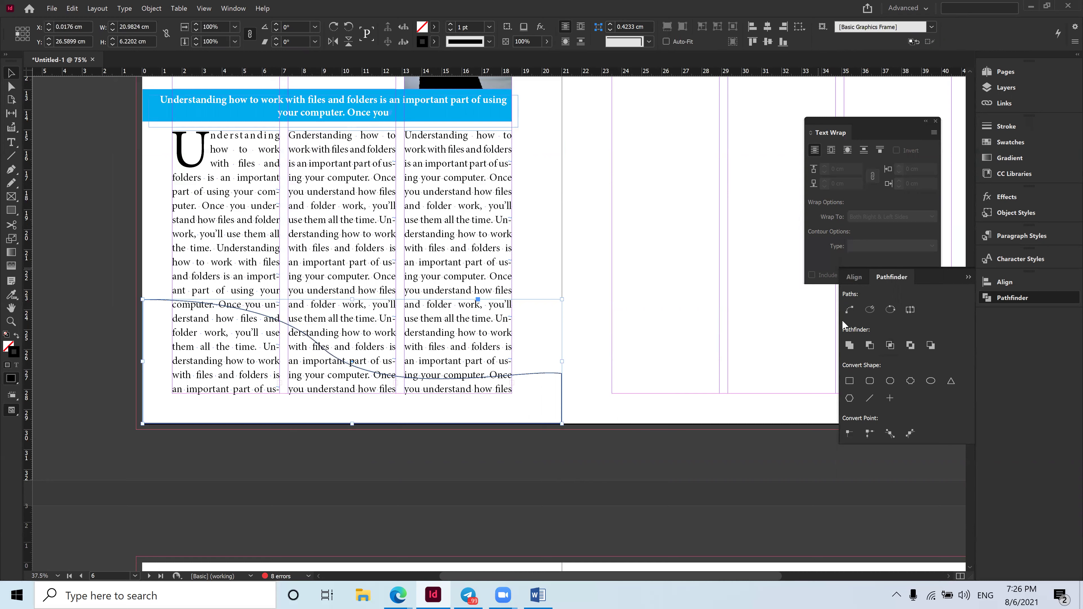
# Refill the trimmed wave with C=100 cyan and set its stroke to None.
pyautogui.click(434, 26)
pyautogui.click(329, 111)
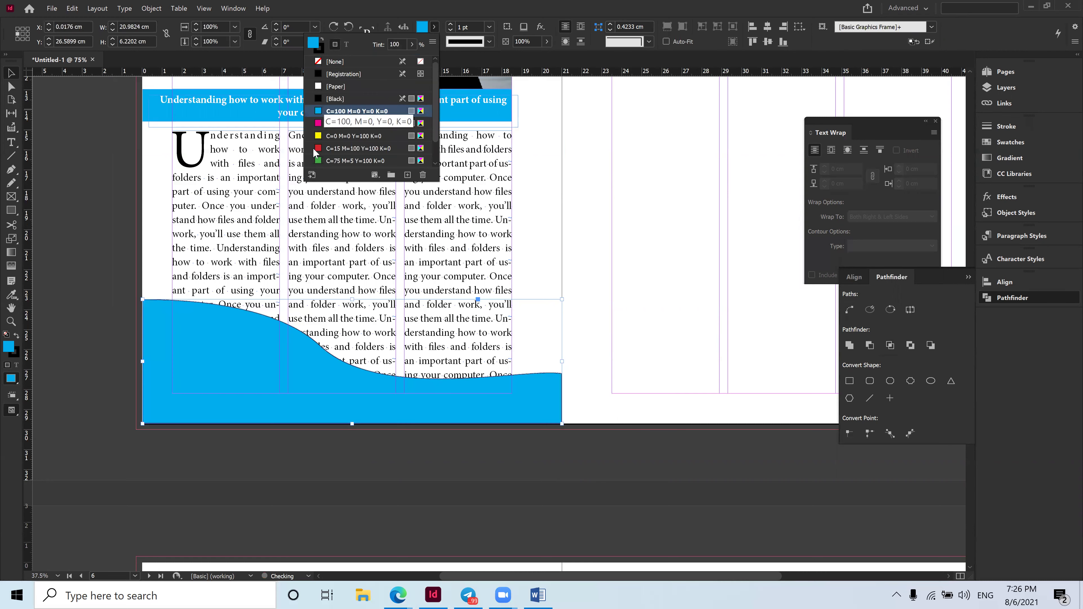
pyautogui.click(434, 42)
pyautogui.click(434, 41)
pyautogui.click(434, 42)
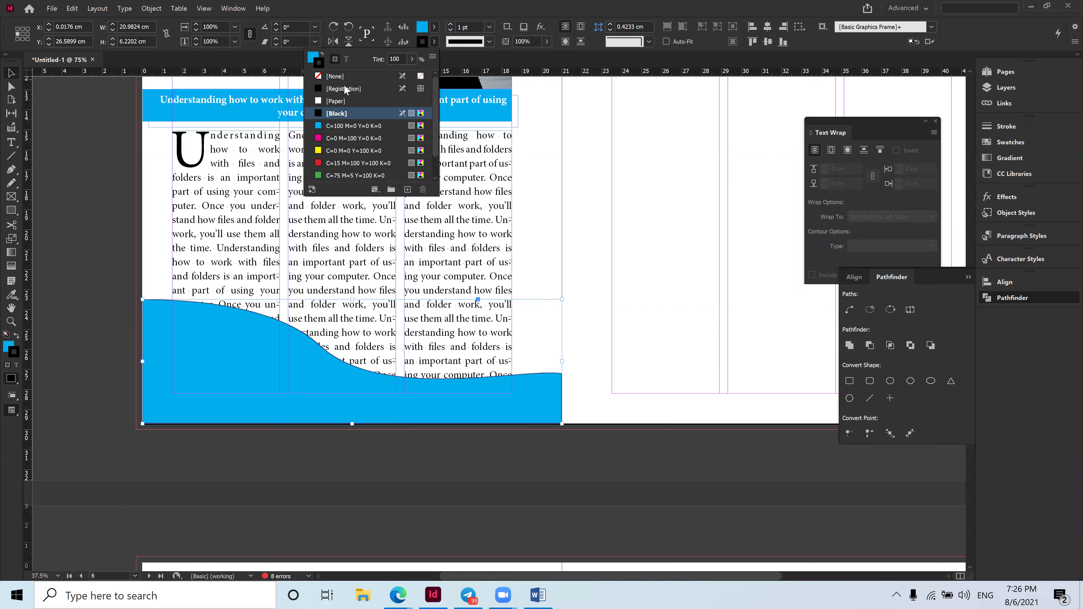
pyautogui.click(328, 77)
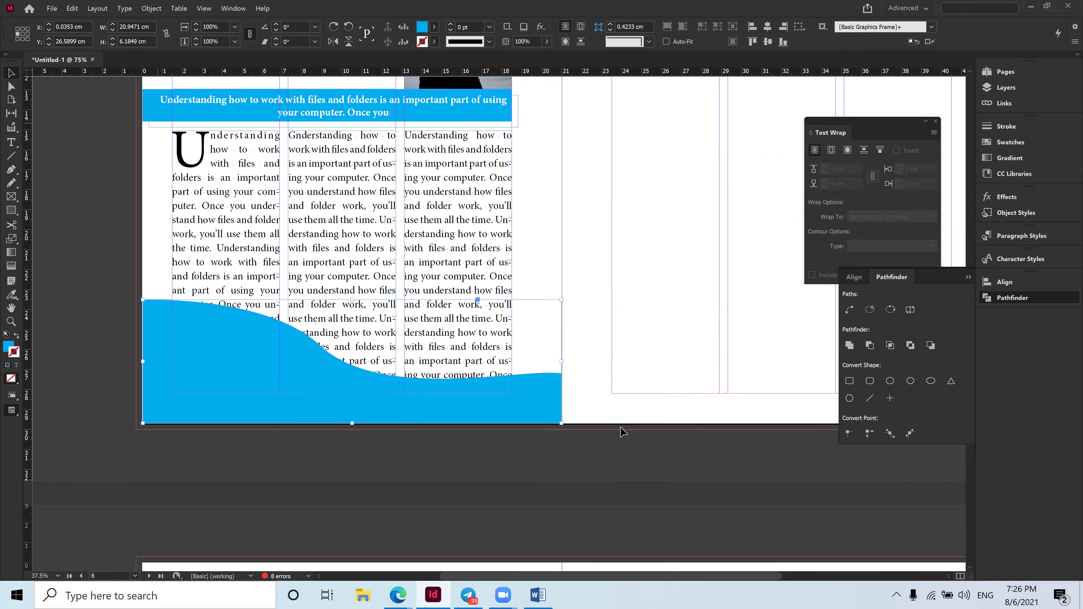
pyautogui.click(537, 493)
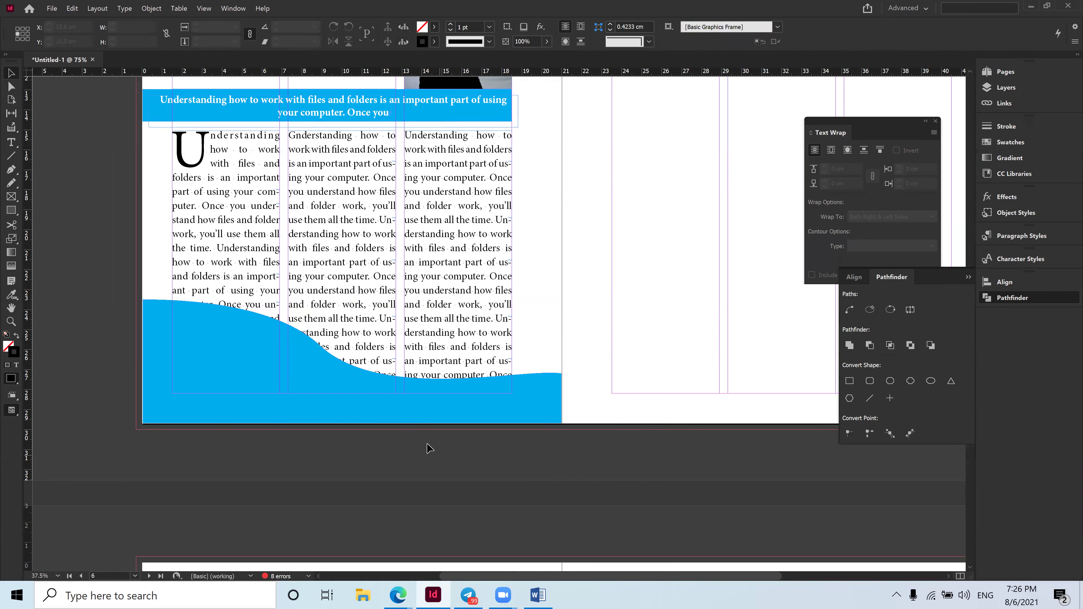
# Select the bottom cyan wave and copy it to the clipboard.
pyautogui.scroll(-1, 173, 362)
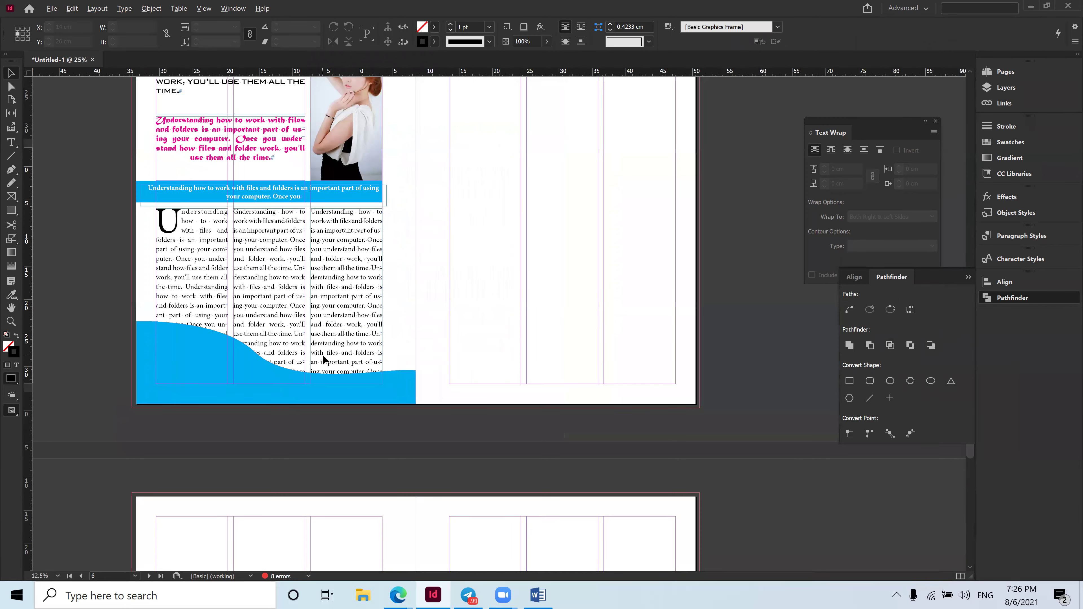
pyautogui.scroll(-1, 322, 355)
pyautogui.scroll(1, 655, 347)
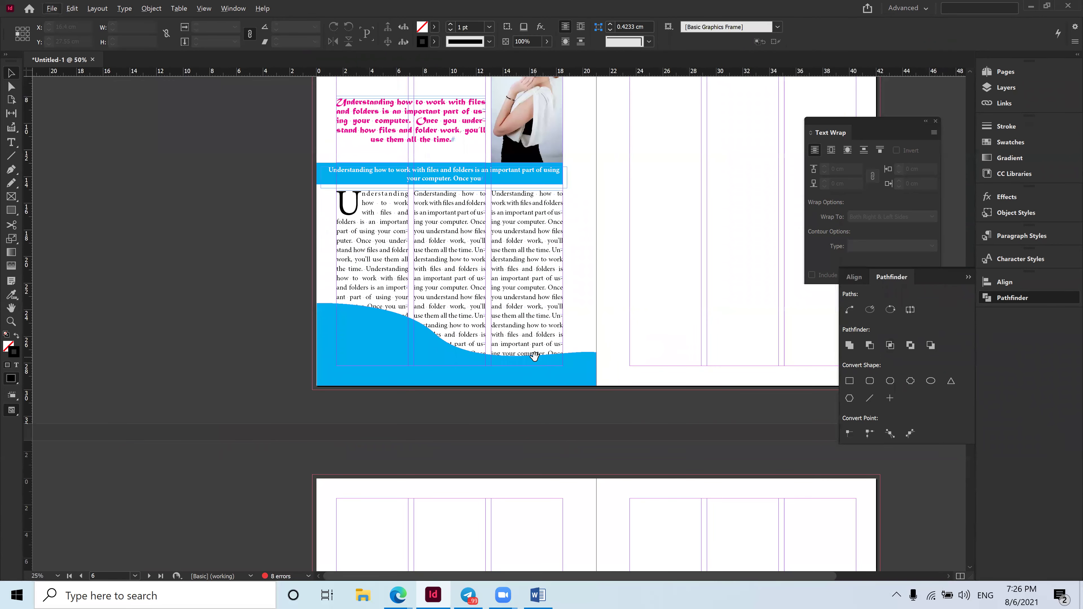
pyautogui.scroll(2, 607, 315)
pyautogui.hscroll(4, 607, 314)
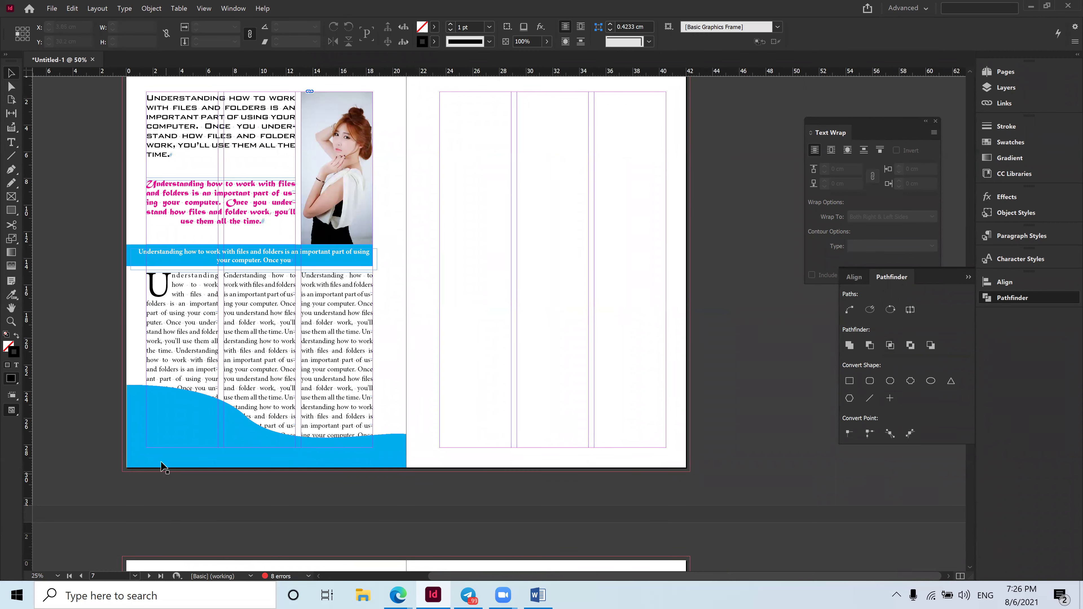
pyautogui.click(175, 435)
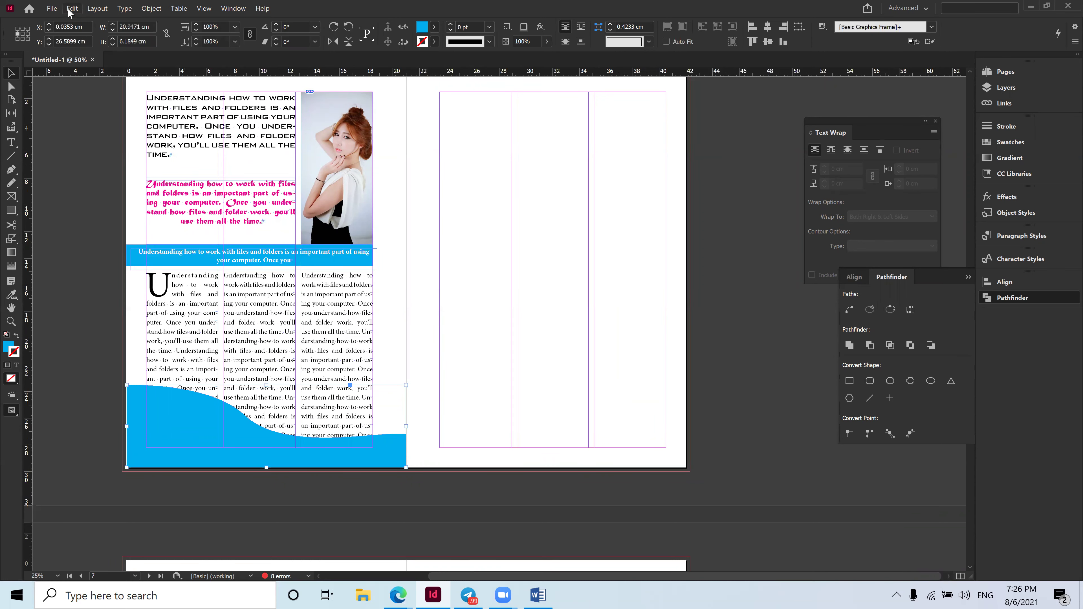
pyautogui.click(78, 9)
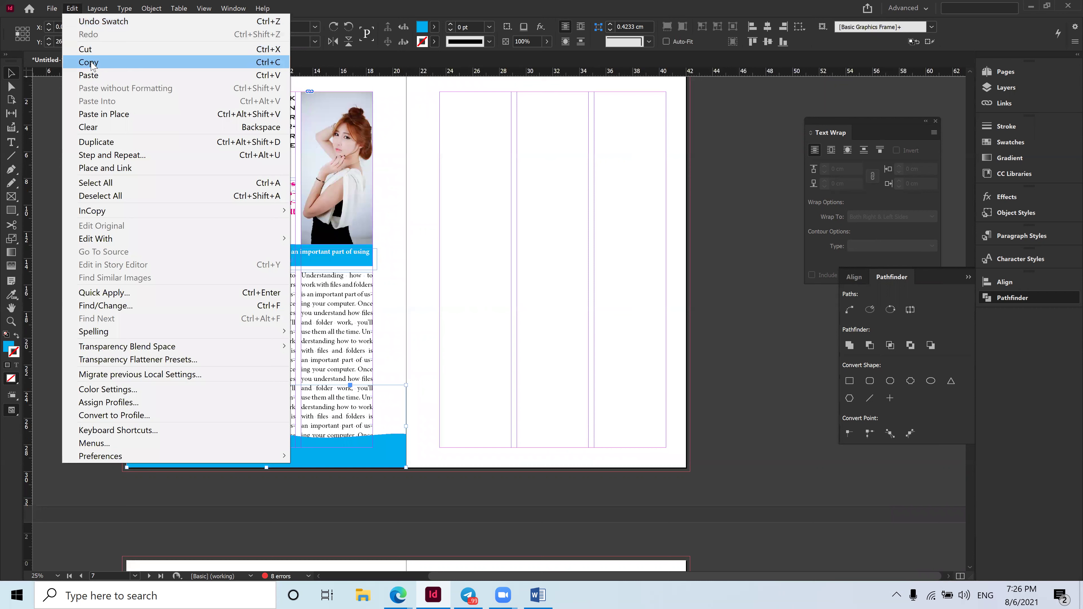
pyautogui.click(80, 13)
# Undo a stray paste and accidental move, then paste the wave copy in place.
pyautogui.click(75, 10)
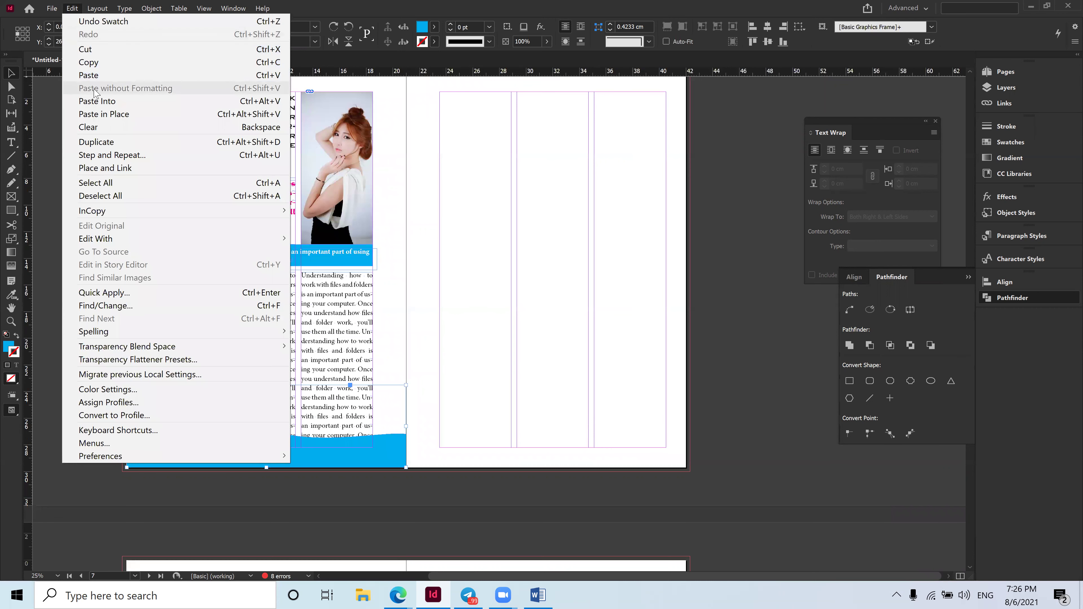
pyautogui.click(89, 75)
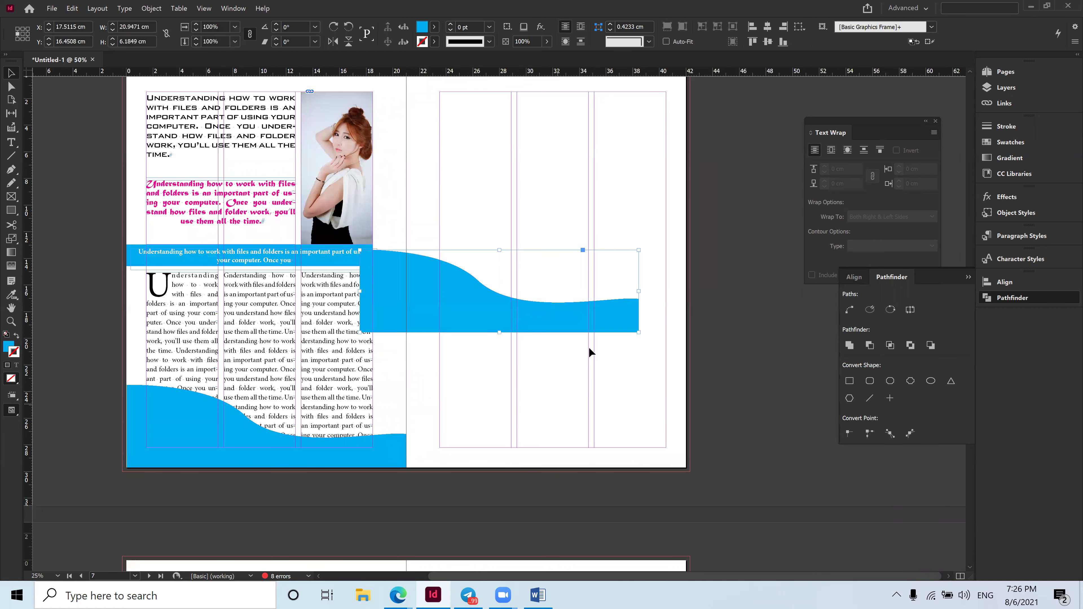
pyautogui.hotkey('ctrl', 'z')
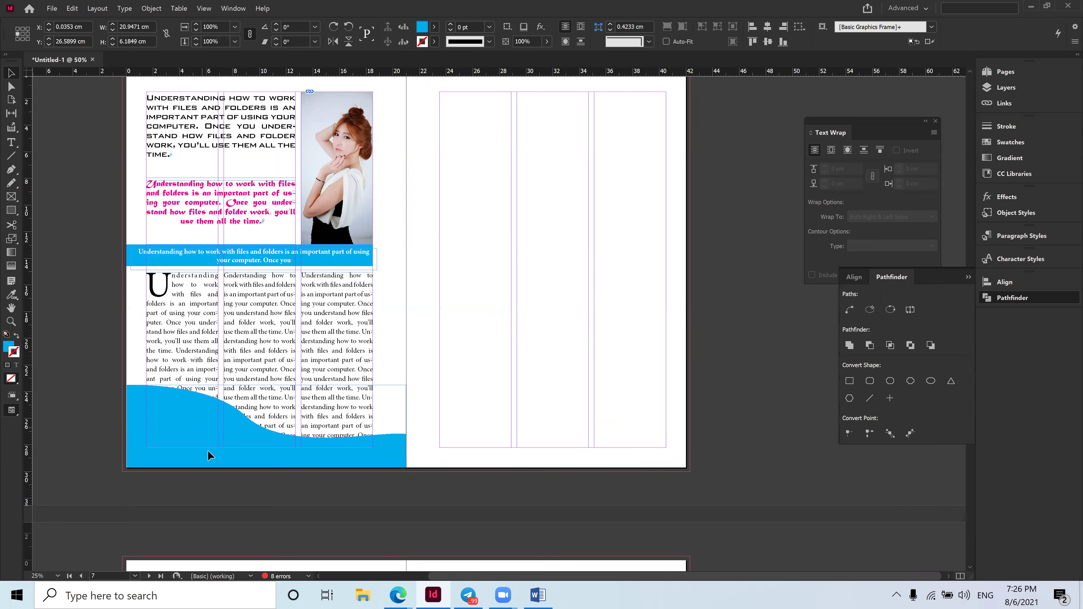
pyautogui.moveTo(202, 429); pyautogui.dragTo(210, 457)
pyautogui.hotkey('ctrl', 'z')
pyautogui.click(74, 9)
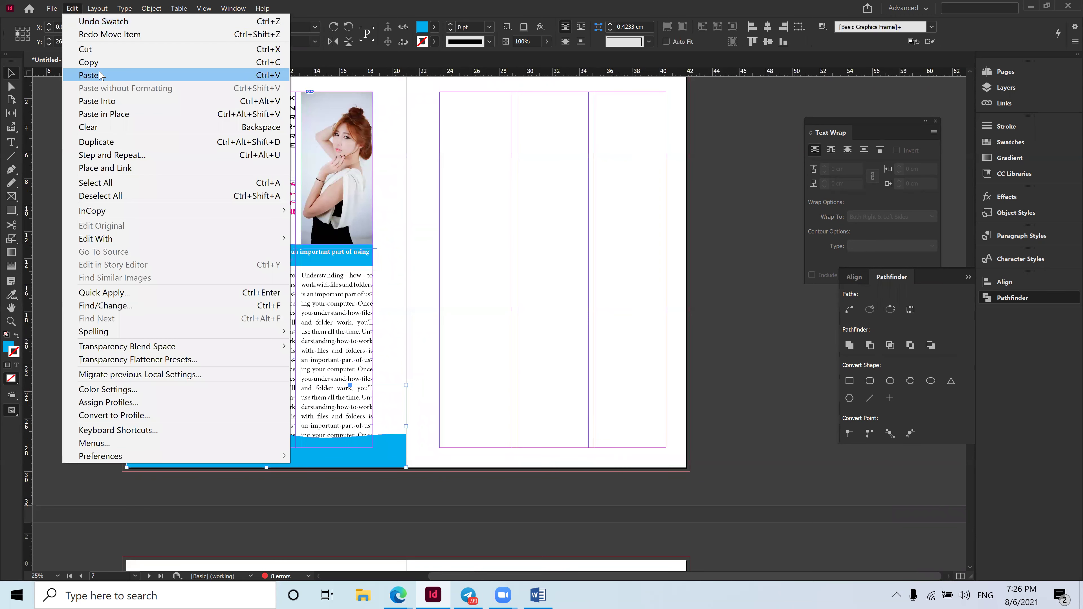
pyautogui.click(76, 15)
pyautogui.click(73, 9)
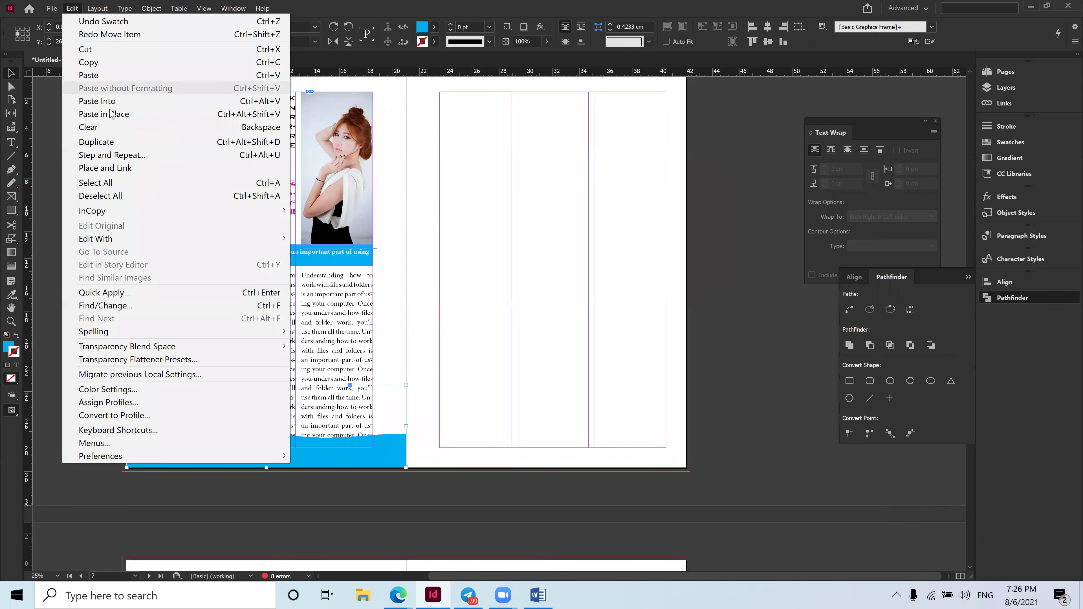
pyautogui.click(126, 115)
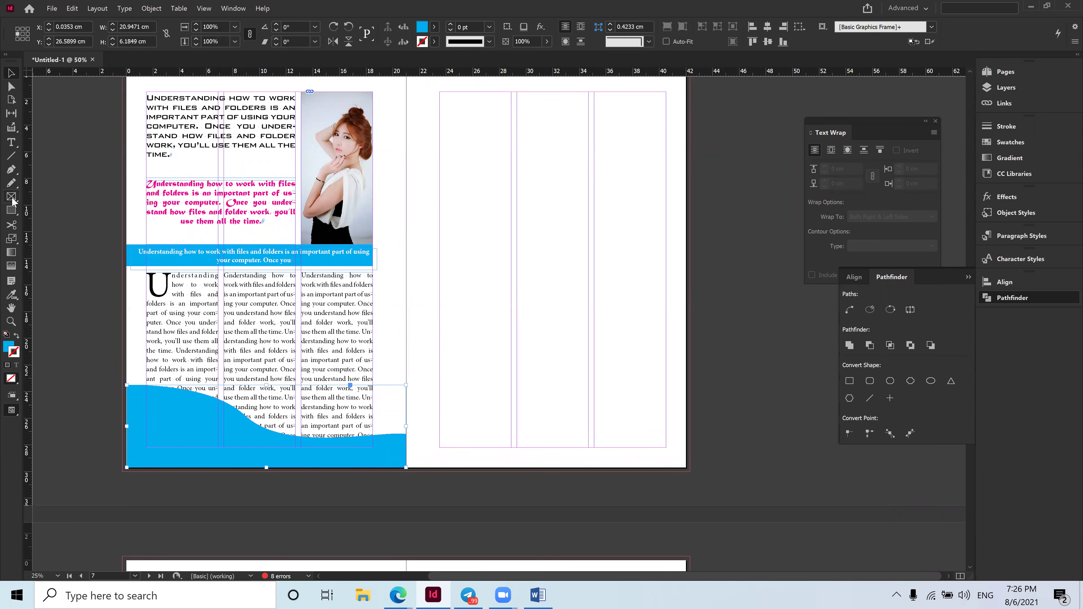
# With the Scale tool, set the transform reference point on the wave's right edge.
pyautogui.rightClick(11, 239)
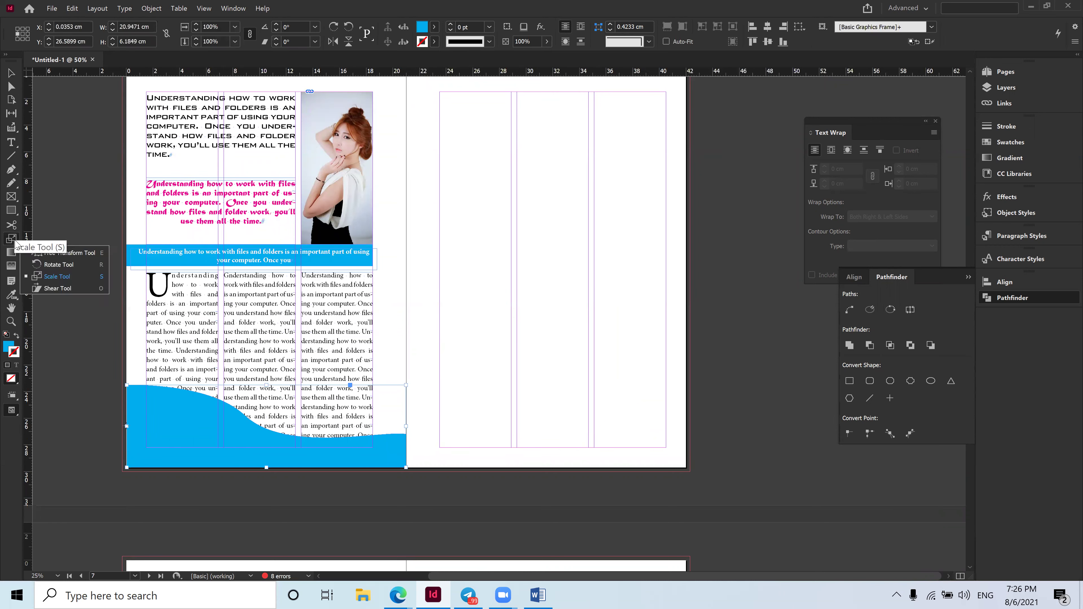
pyautogui.click(55, 265)
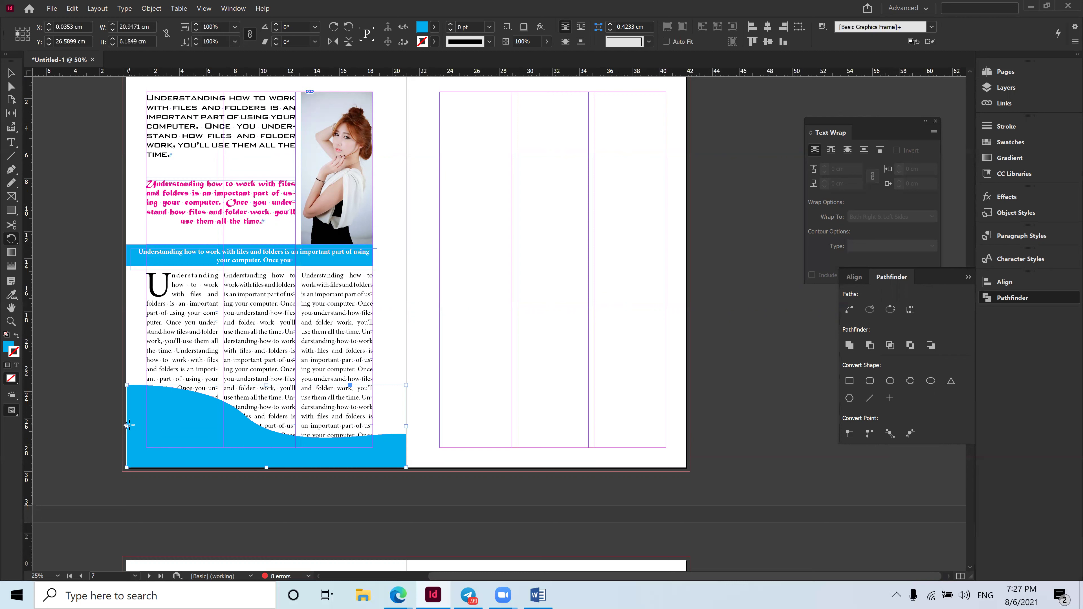
pyautogui.moveTo(126, 424); pyautogui.dragTo(135, 428)
pyautogui.press('Escape')
pyautogui.moveTo(16, 242); pyautogui.dragTo(53, 277)
pyautogui.moveTo(18, 241); pyautogui.dragTo(64, 256)
pyautogui.moveTo(12, 238); pyautogui.dragTo(52, 278)
pyautogui.click(162, 441)
pyautogui.click(405, 426)
# Flip the copied wave horizontally onto the right page, then deselect it.
pyautogui.click(151, 8)
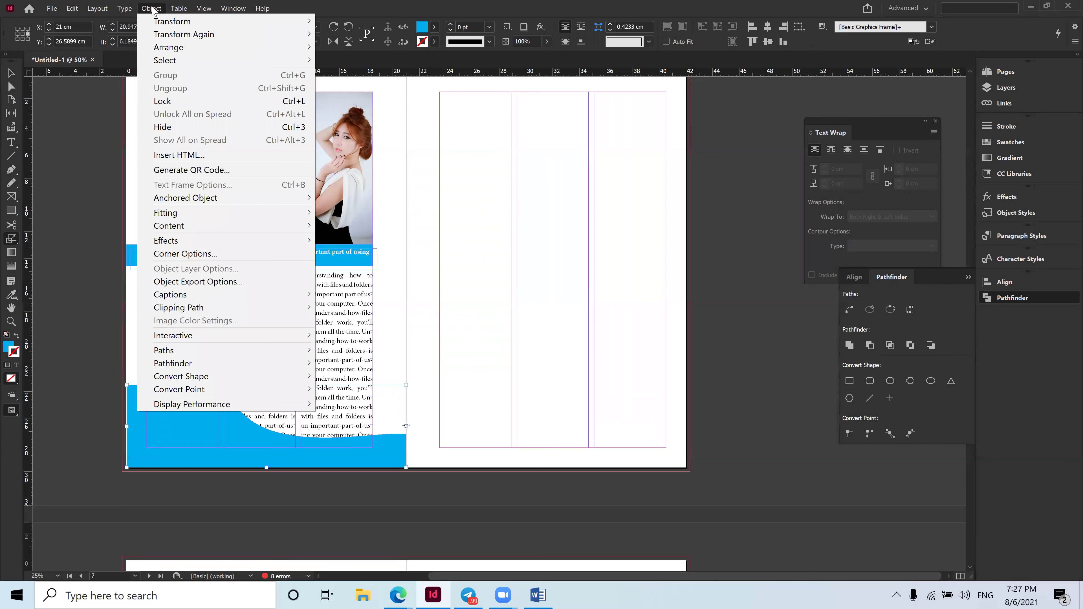
pyautogui.moveTo(187, 49)
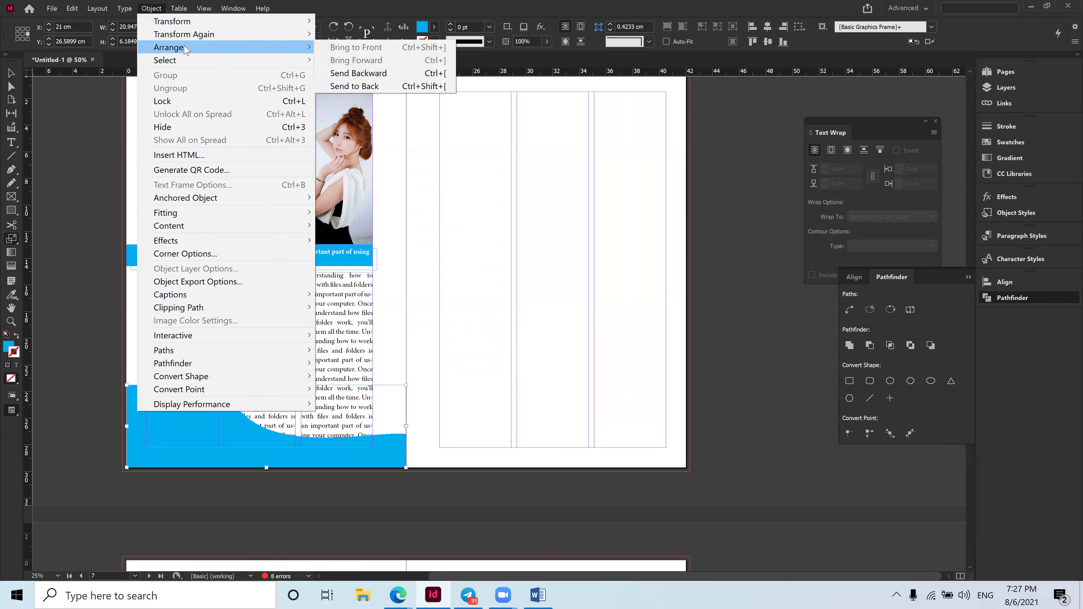
pyautogui.moveTo(173, 24)
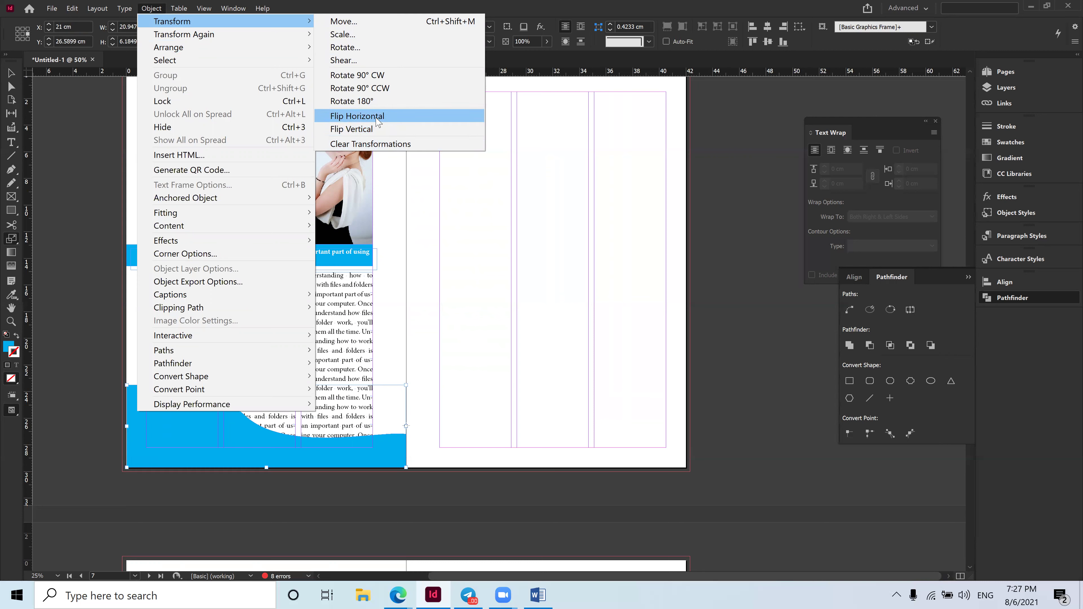
pyautogui.click(392, 120)
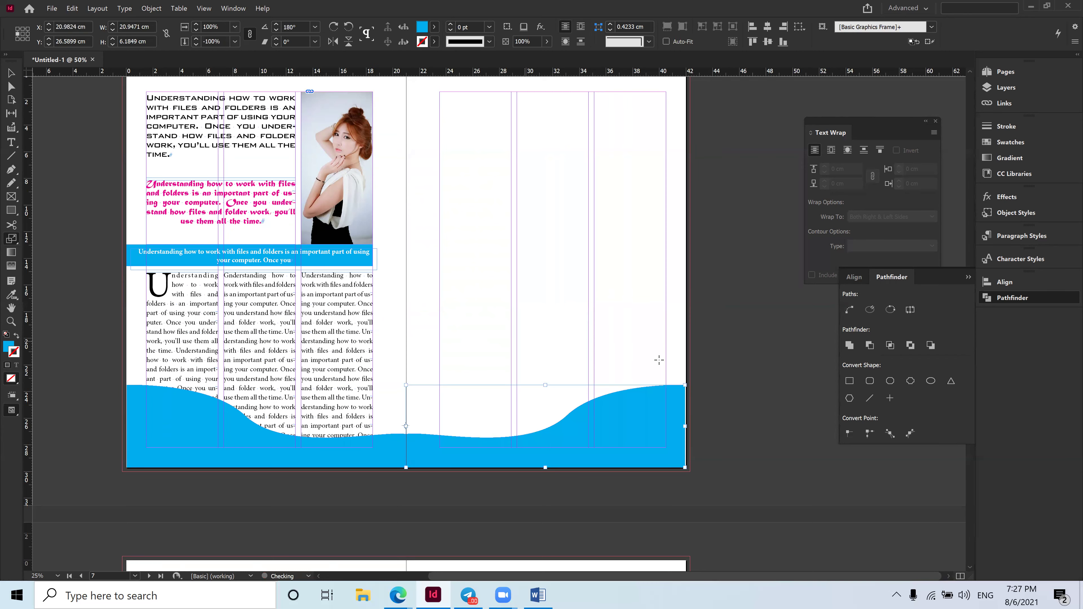
pyautogui.click(11, 76)
pyautogui.click(724, 431)
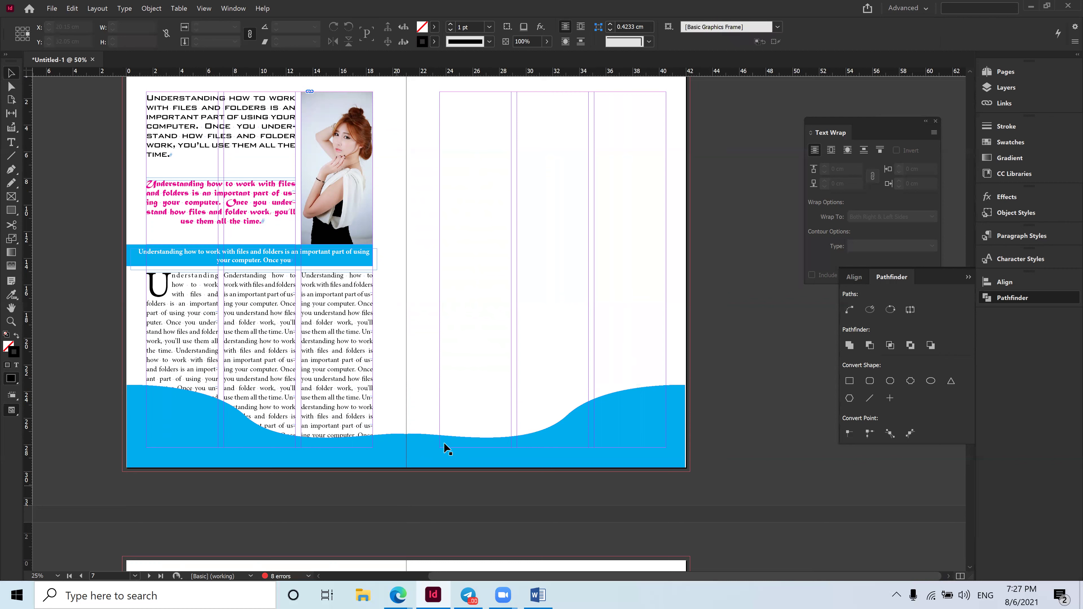